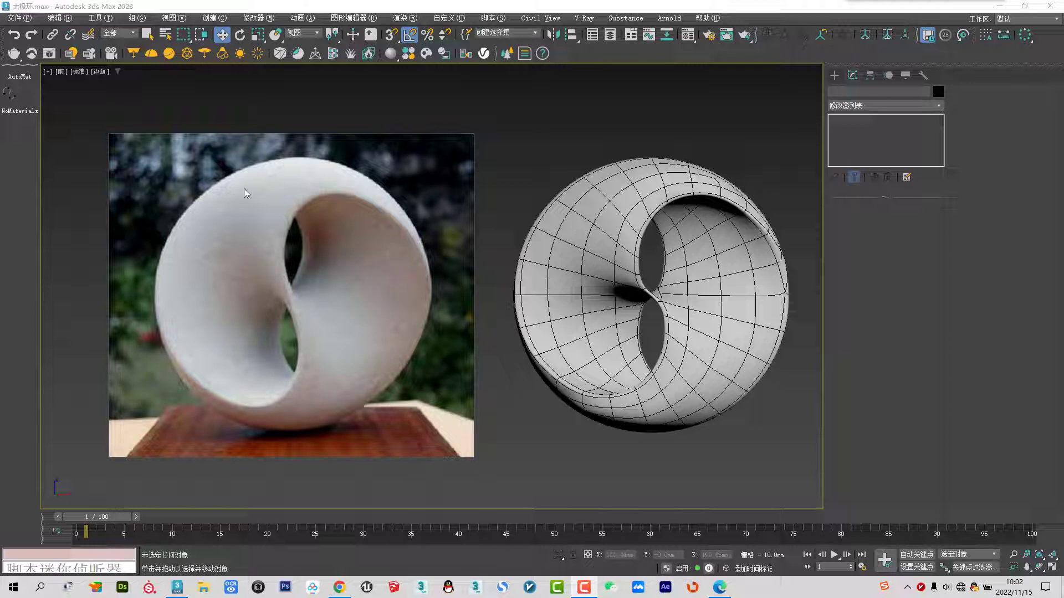
Switch from 3ds Max, past the Edge mail window, to the Chrome YouTube window
key("alt+Tab")
key("alt+Tab")
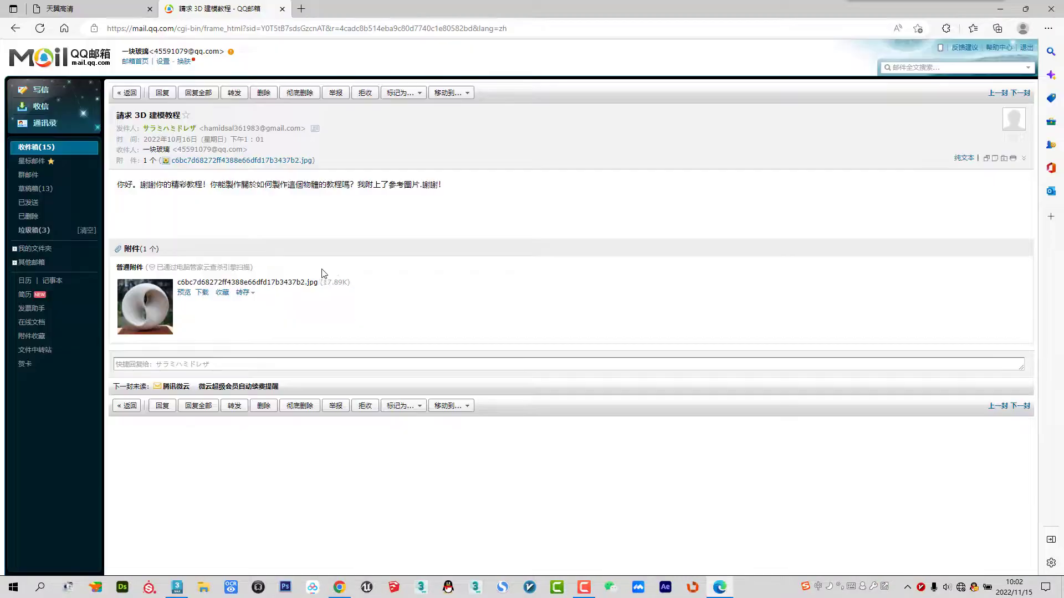
key("alt+Tab")
key("alt+Tab")
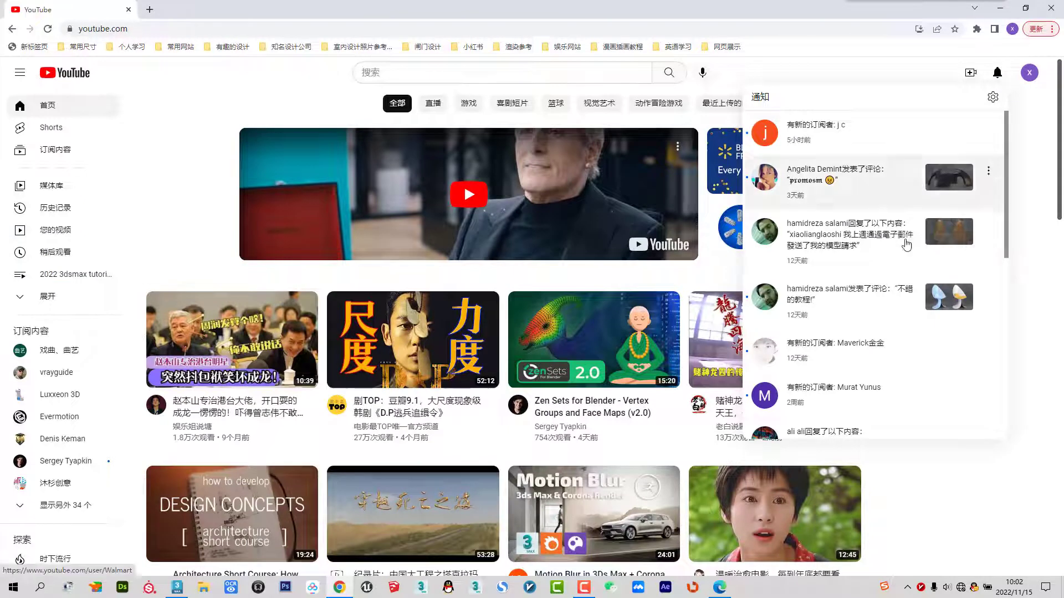
Go to your own YouTube channel and list its uploaded videos
left_click(1027, 78)
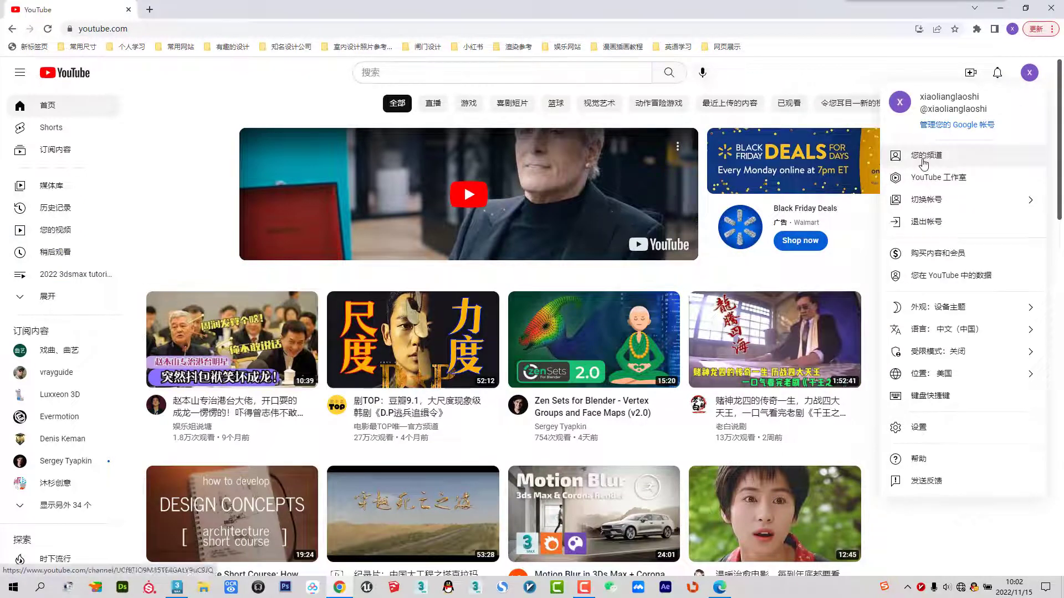
left_click(920, 155)
left_click(314, 160)
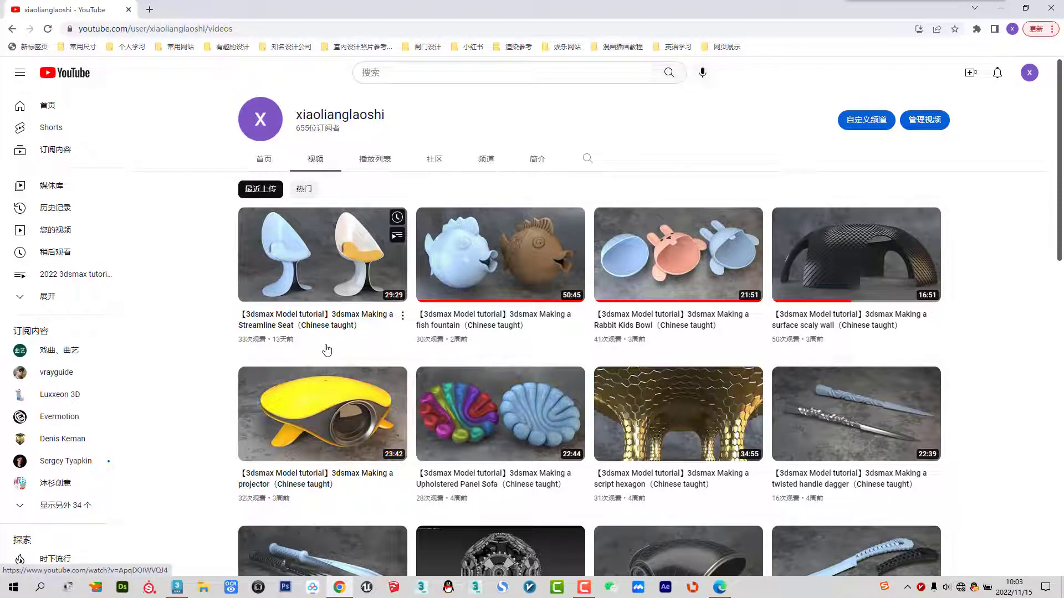
Read the comment notifications and the reply thread about the emailed model request, then return to the mail
left_click(997, 72)
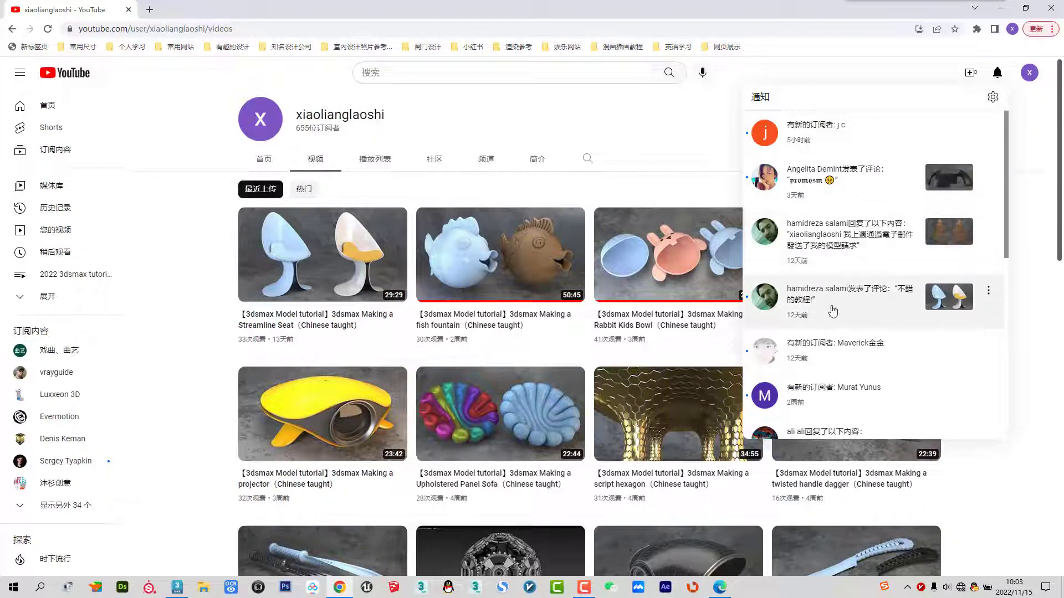
left_click(859, 309)
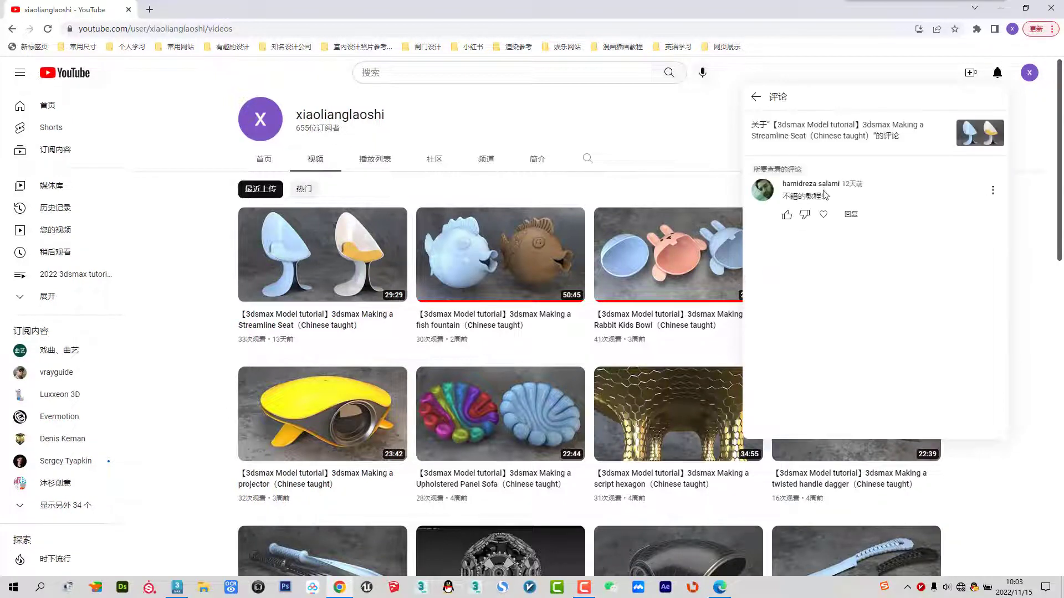
left_click(756, 96)
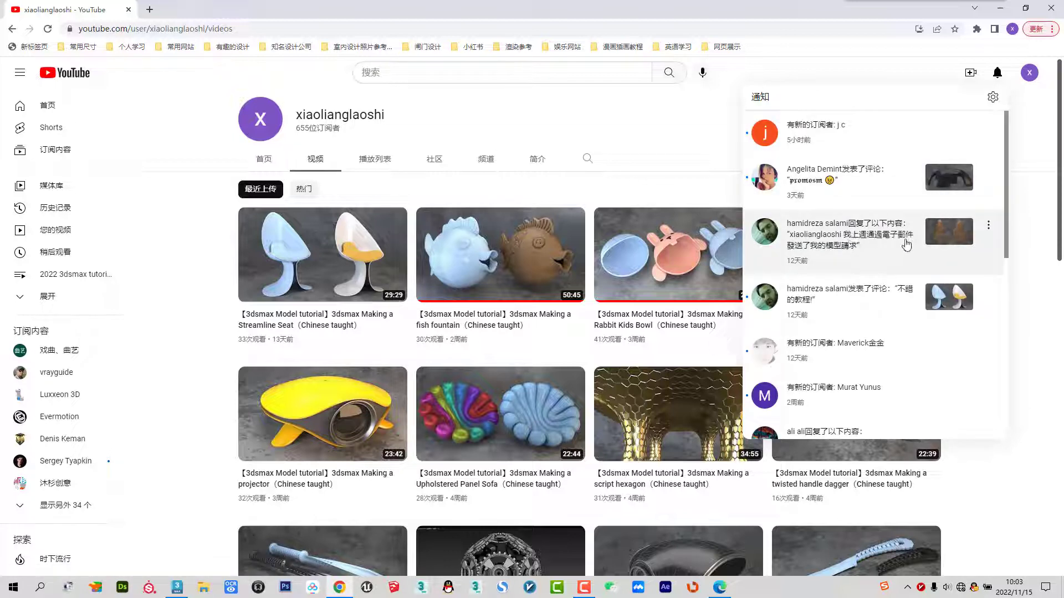
left_click(891, 247)
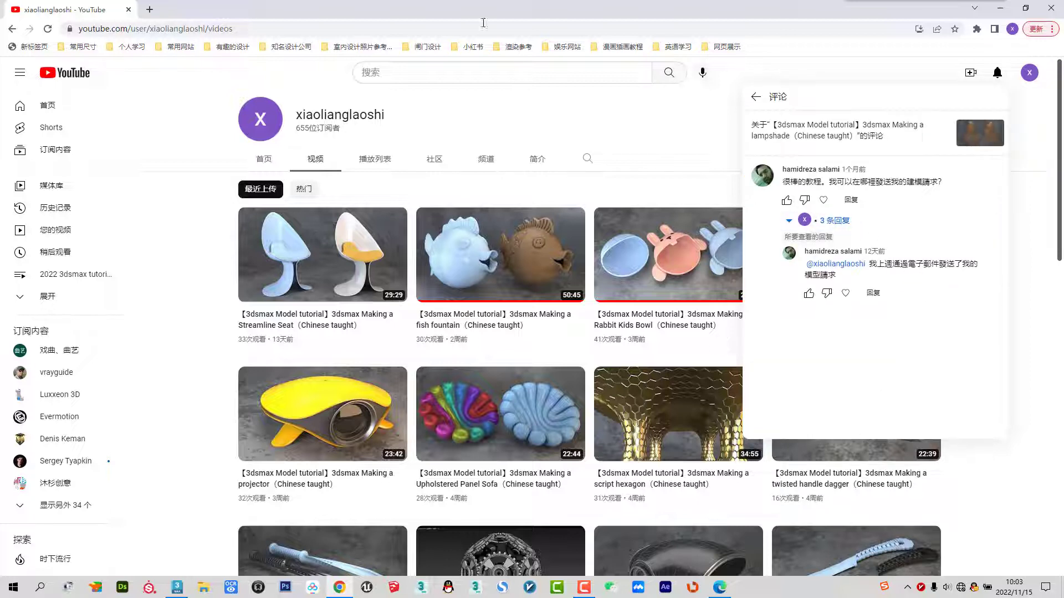
key("alt+Tab")
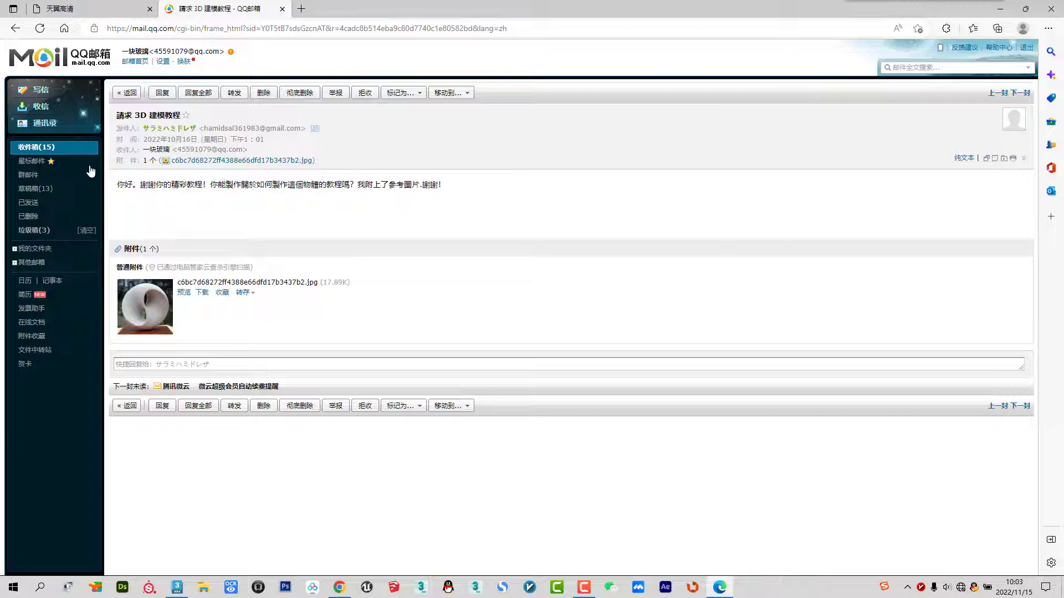
Preview the attached sculpture photo, zoom into it, and return to 3ds Max
left_click(185, 294)
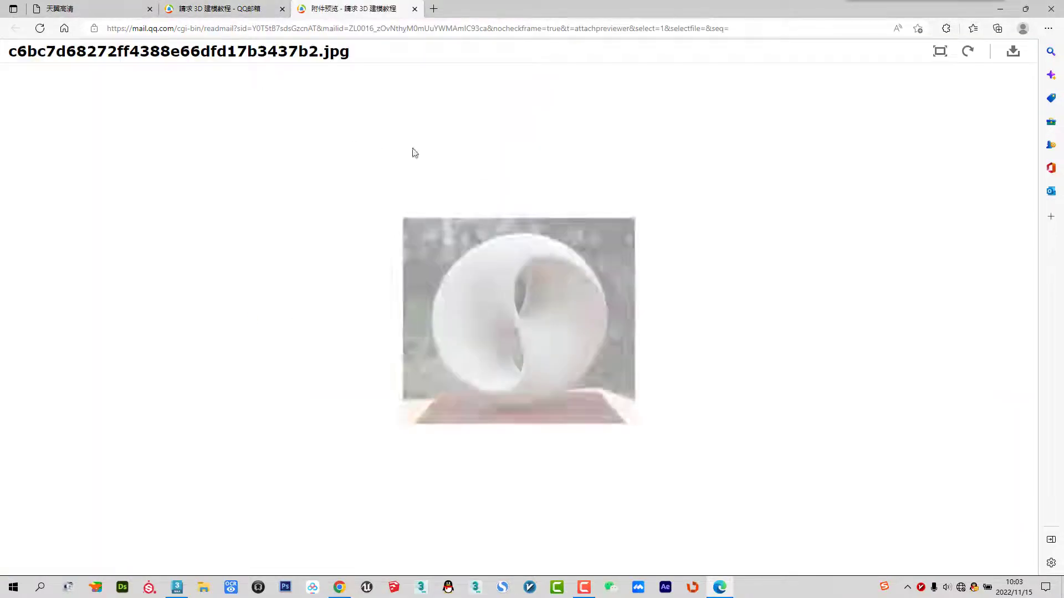
scroll(610, 313, "up", 2)
scroll(543, 386, "up", 2)
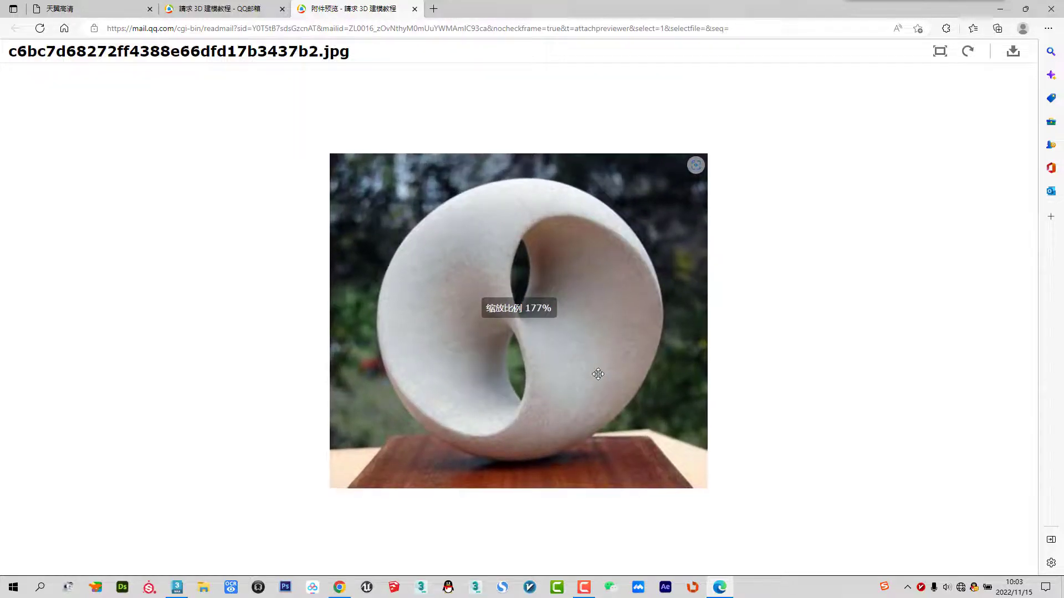
scroll(598, 375, "up", 1)
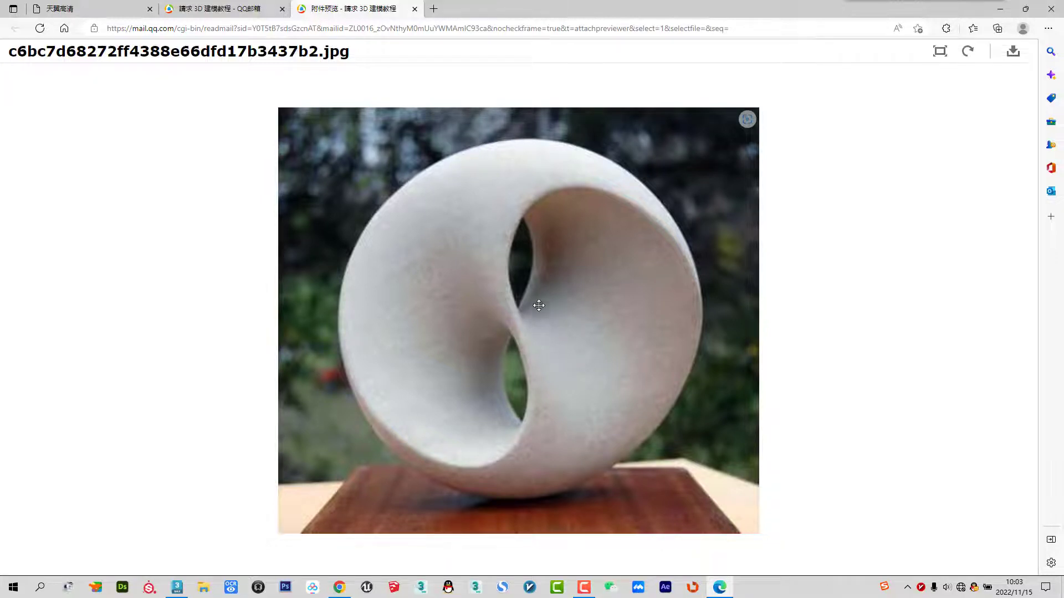
key("alt+Tab")
key("alt+Tab")
key("alt+Tab")
key("alt+Tab")
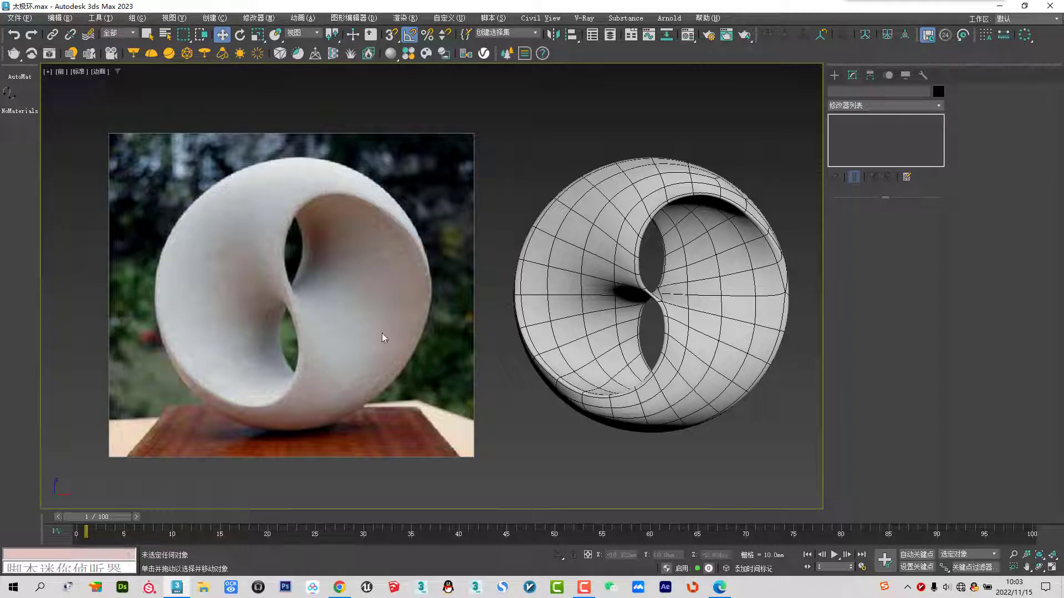
Hide the finished ring mesh with Hide Selection and frame the reference photo in the viewport
left_click(688, 271)
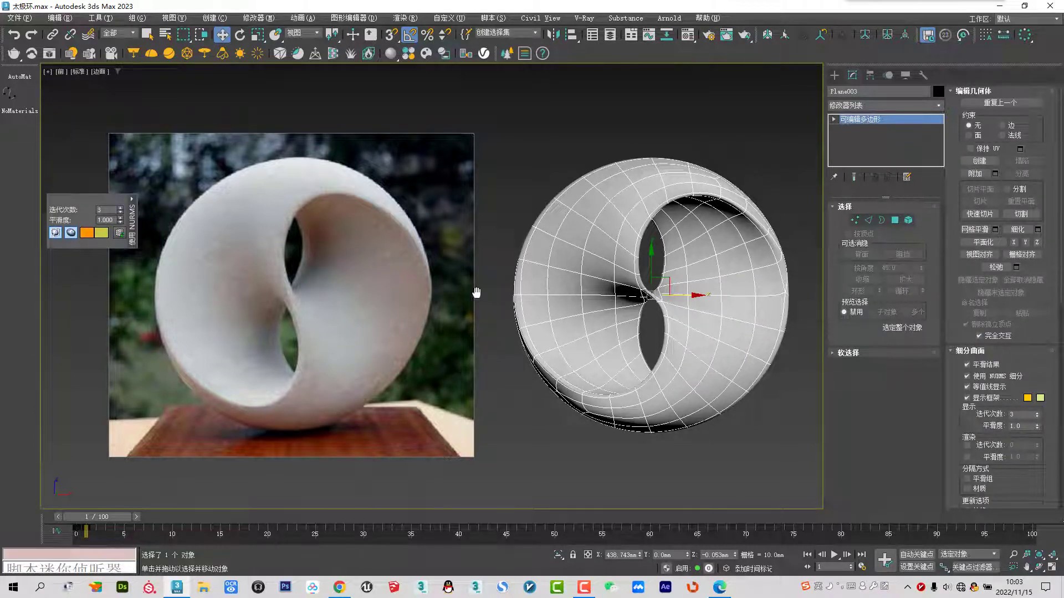
middle_click_drag(474, 292, 510, 297)
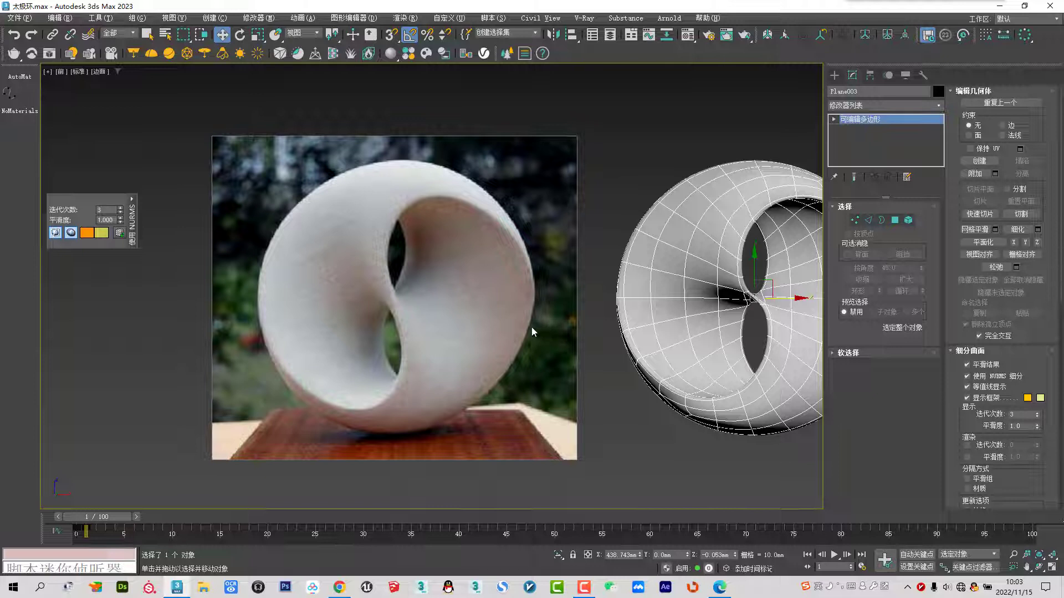
right_click(516, 327)
left_click(531, 305)
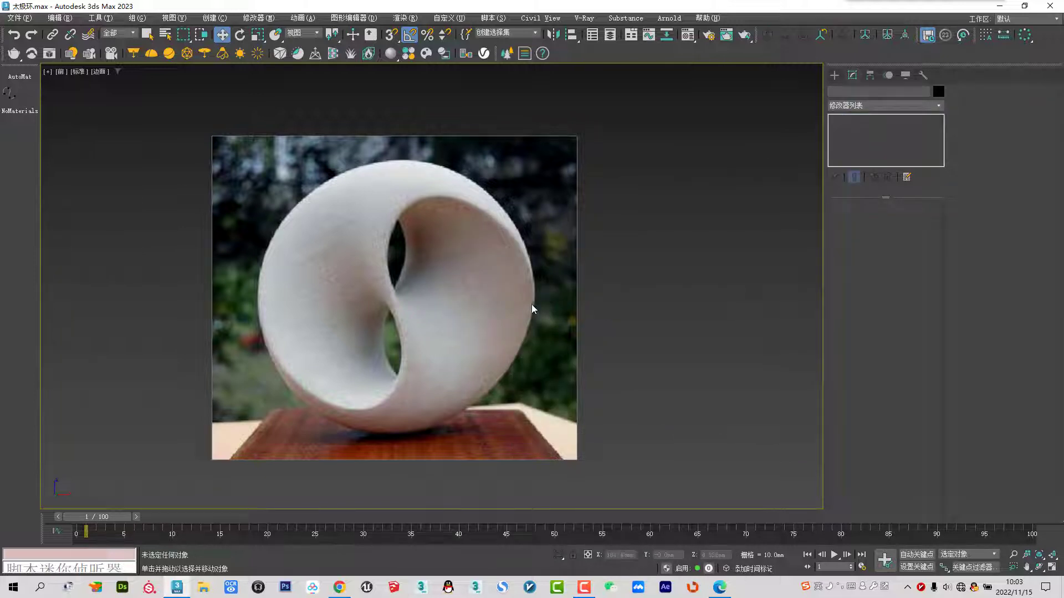
middle_click_drag(402, 281, 414, 294)
scroll(413, 294, "up", 3)
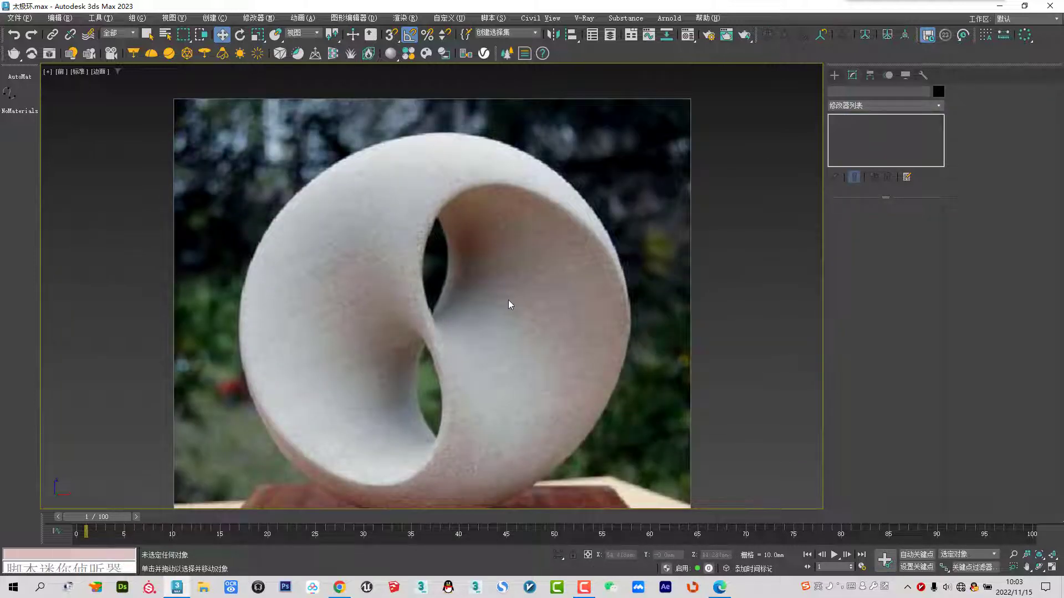
Draw Circle001 over the sculpture outline, set its radius to 170, and nudge it onto the rim
right_click(384, 349)
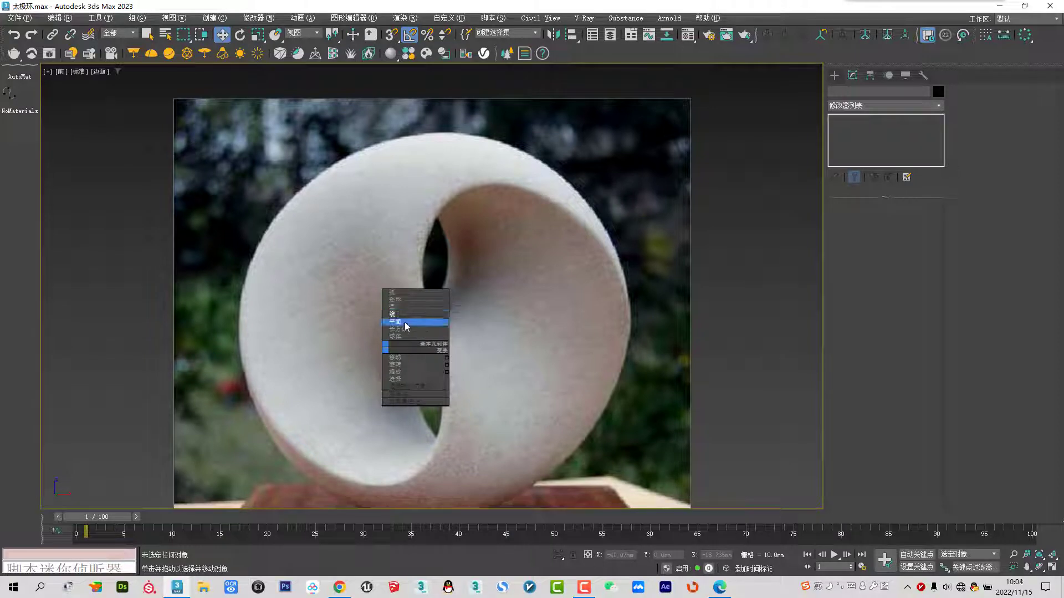
left_click(395, 307)
scroll(410, 316, "down", 2)
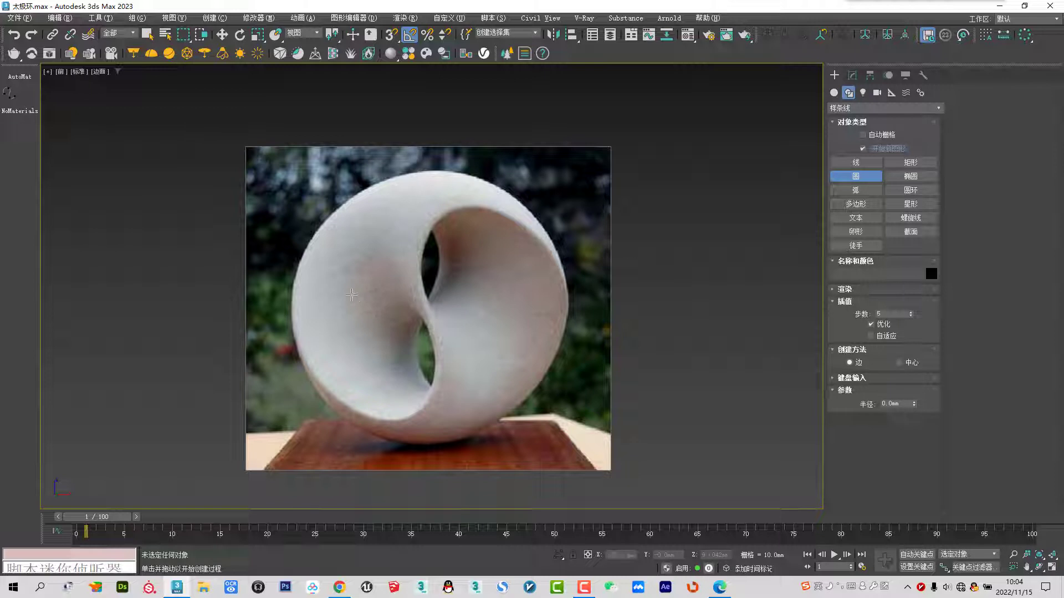
left_click_drag(292, 305, 564, 308)
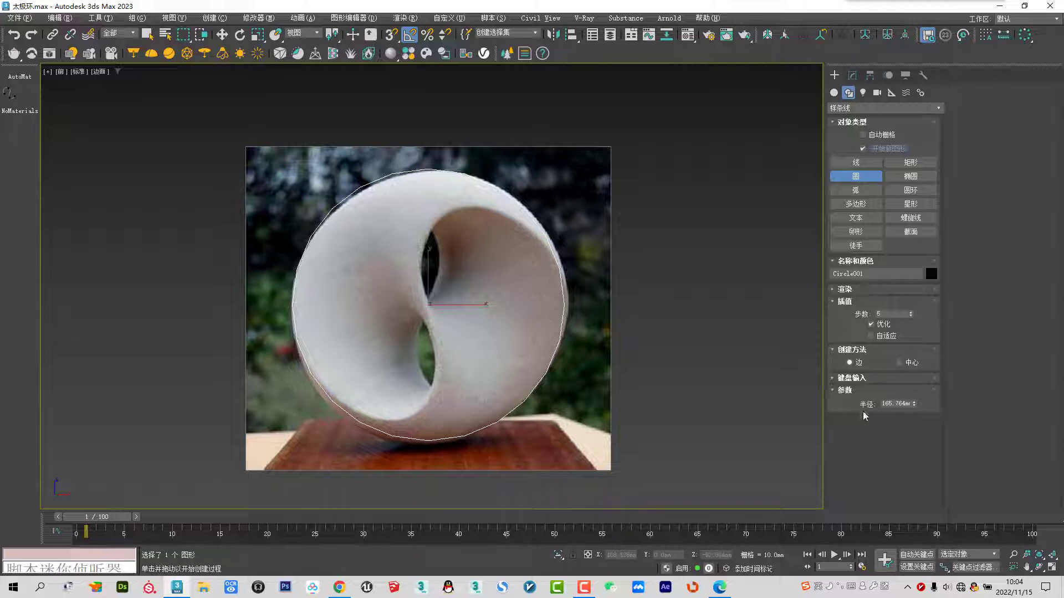
left_click(897, 404)
type("170")
key("Return")
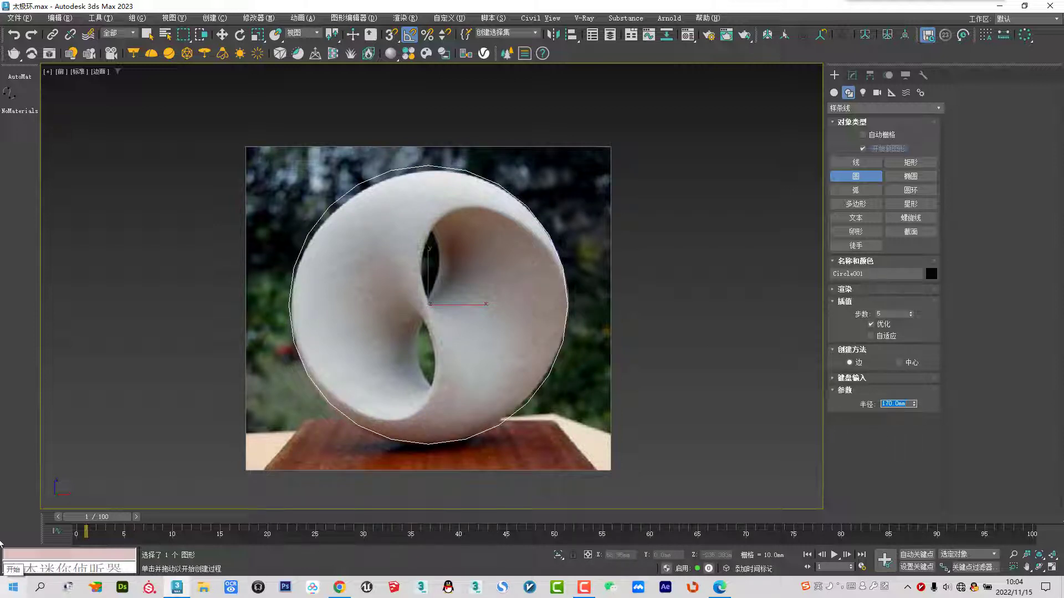
key("w")
left_click_drag(449, 288, 448, 298)
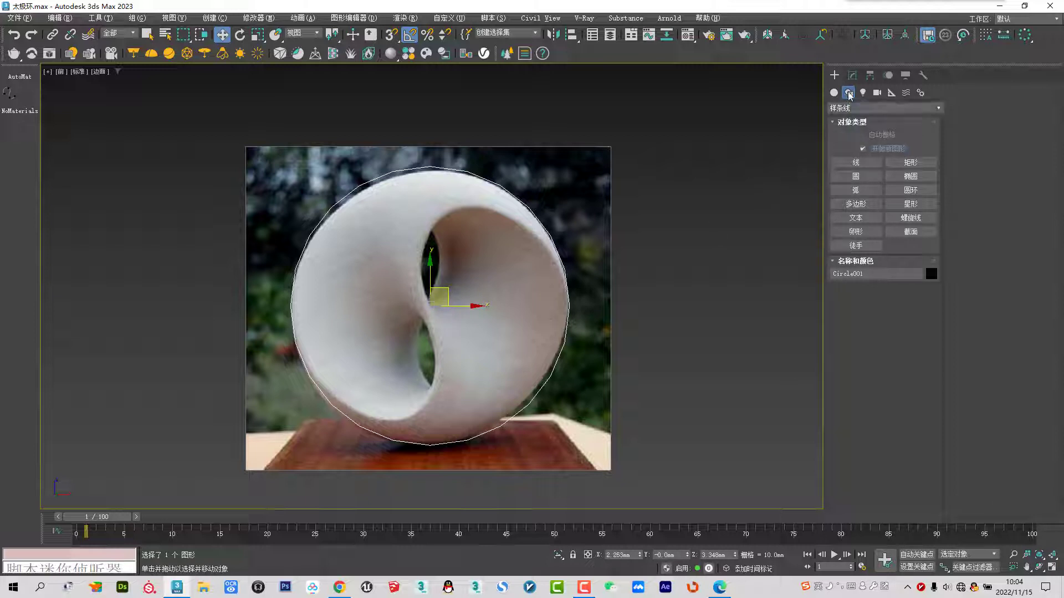
left_click(853, 75)
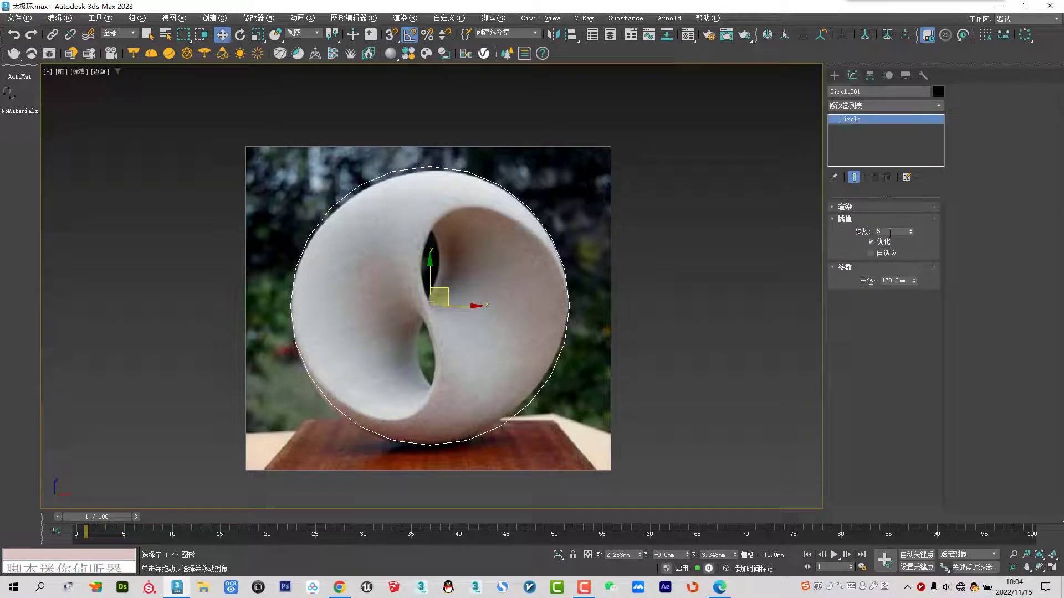
scroll(483, 208, "up", 3)
middle_click_drag(467, 222, 491, 224)
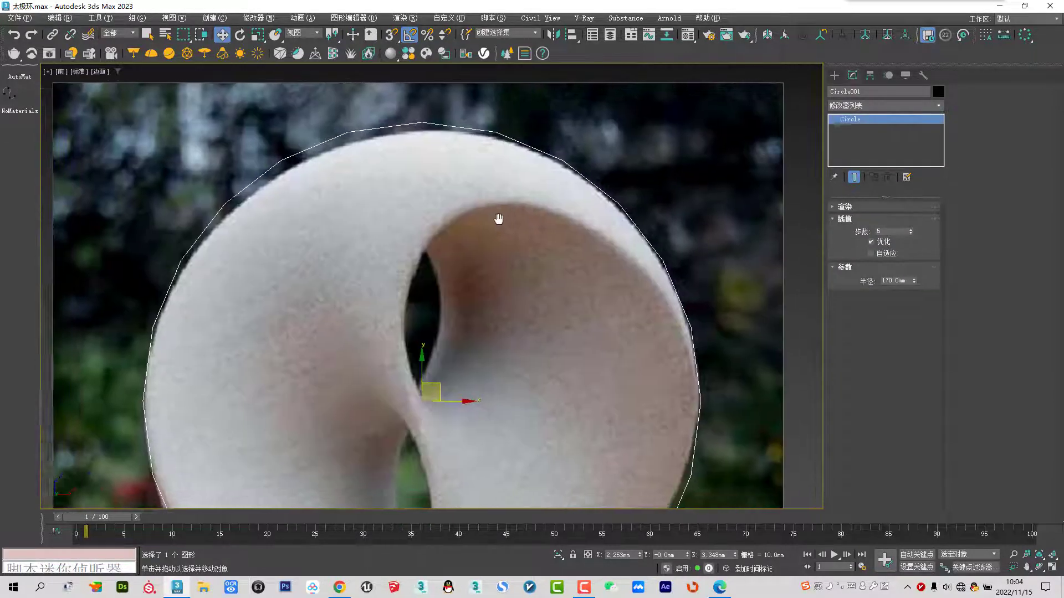
scroll(491, 224, "down", 2)
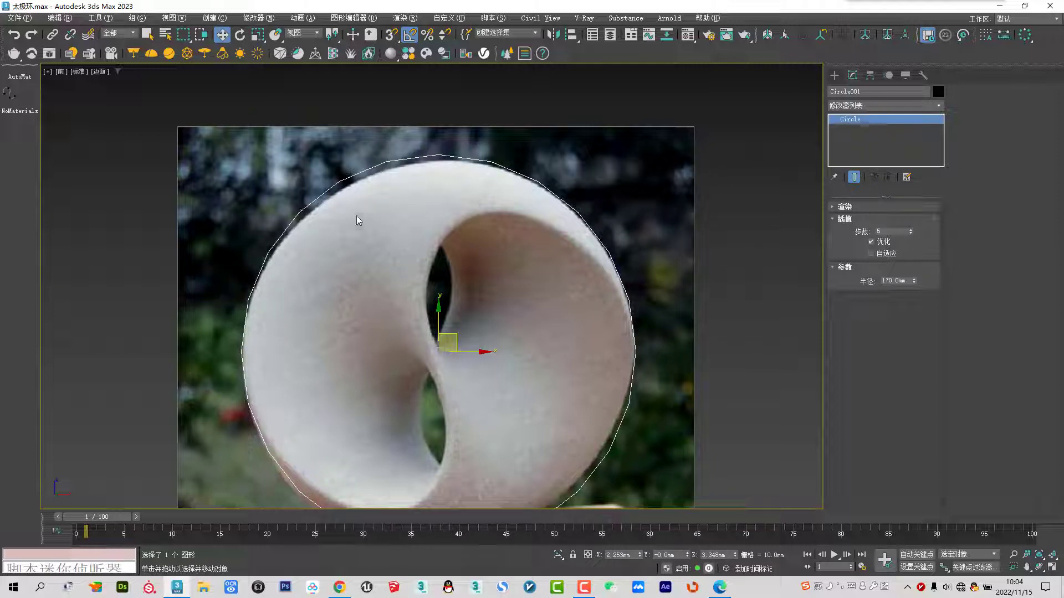
scroll(397, 266, "down", 3)
scroll(400, 260, "up", 3)
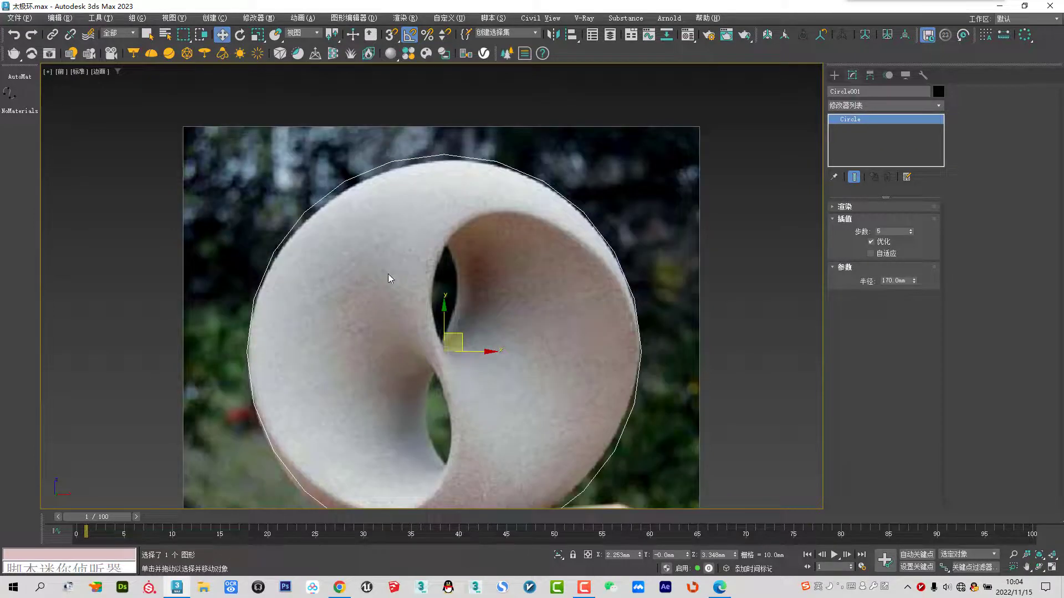
scroll(374, 351, "down", 3)
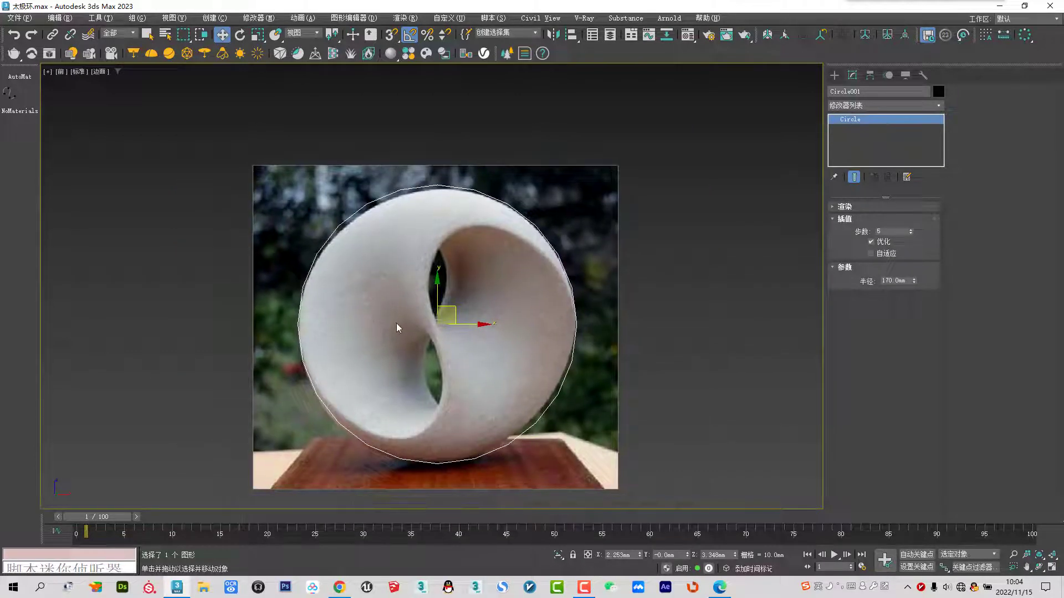
scroll(397, 323, "up", 3)
Capture the reference area with the QQ screenshot tool and pencil four red lines across the ring's left side
key("ctrl+alt+a")
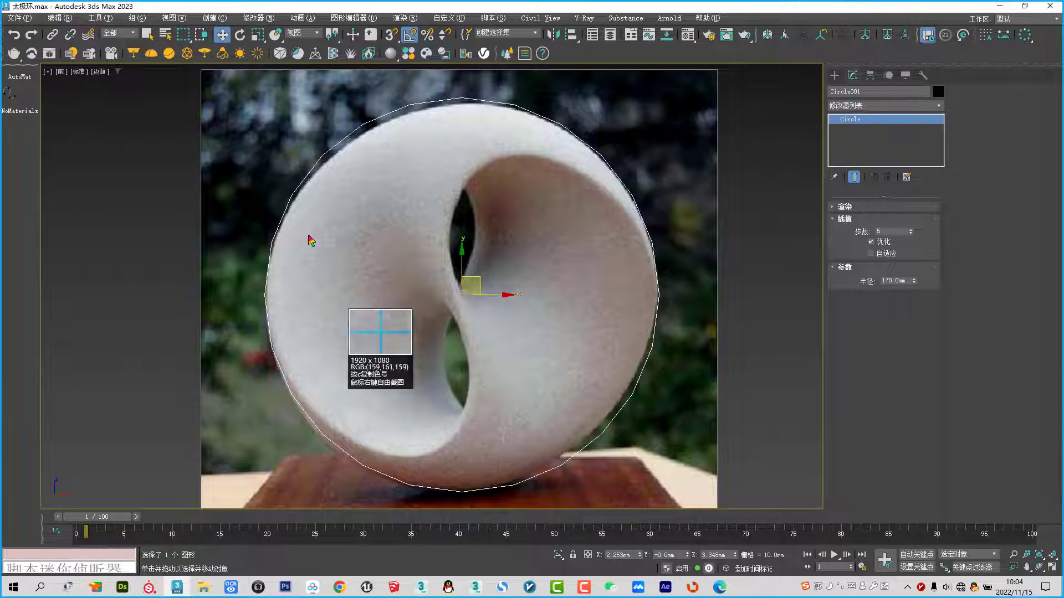
mouse_move(184, 72)
left_mouse_down()
mouse_move(737, 458)
mouse_move(741, 502)
left_mouse_up()
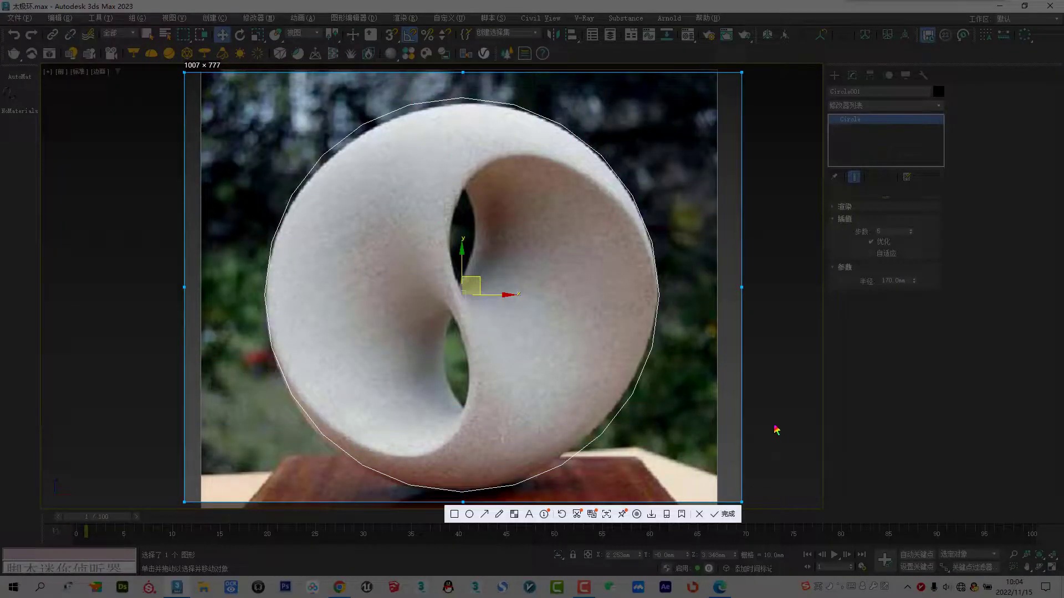
left_click(498, 514)
left_click_drag(272, 297, 459, 298)
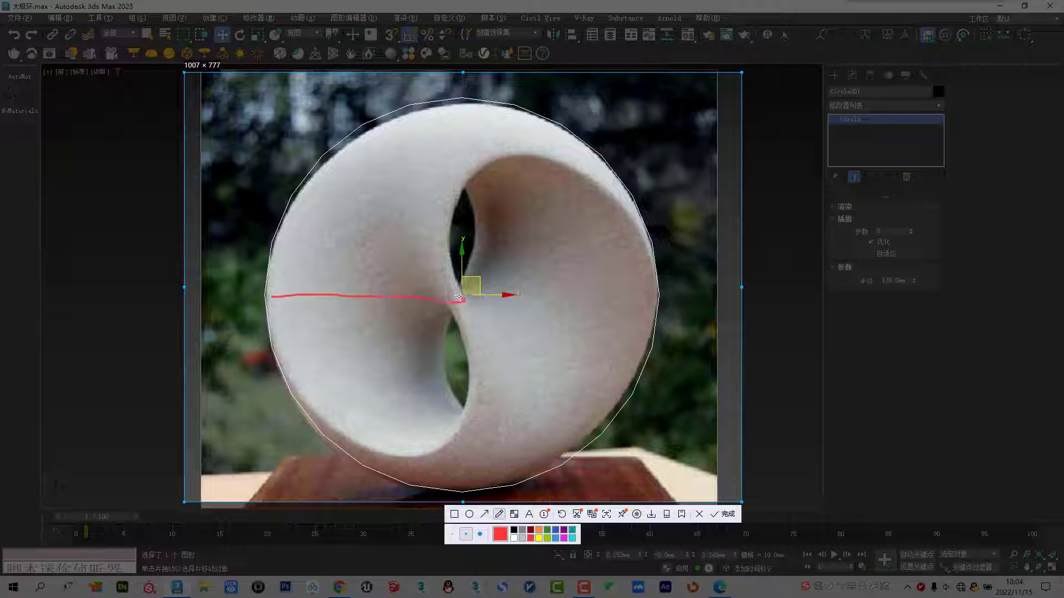
left_click_drag(277, 243, 445, 266)
left_click_drag(303, 197, 441, 222)
left_click_drag(338, 154, 430, 195)
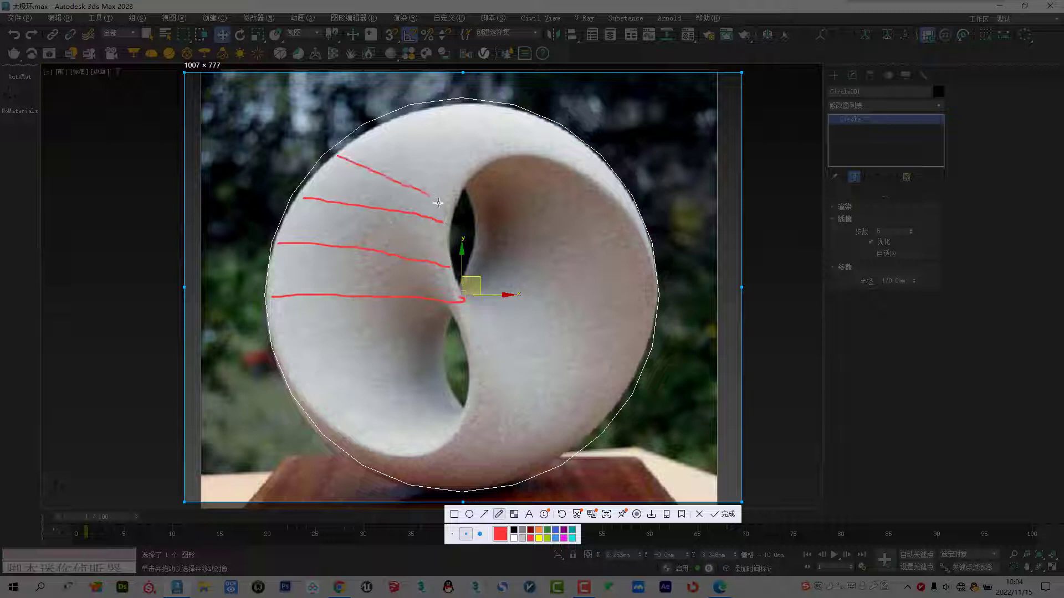
Add red flow lines over the ring's top toward the hole and at its right edge
left_click_drag(377, 131, 455, 205)
left_click_drag(418, 113, 460, 169)
left_click_drag(462, 104, 470, 171)
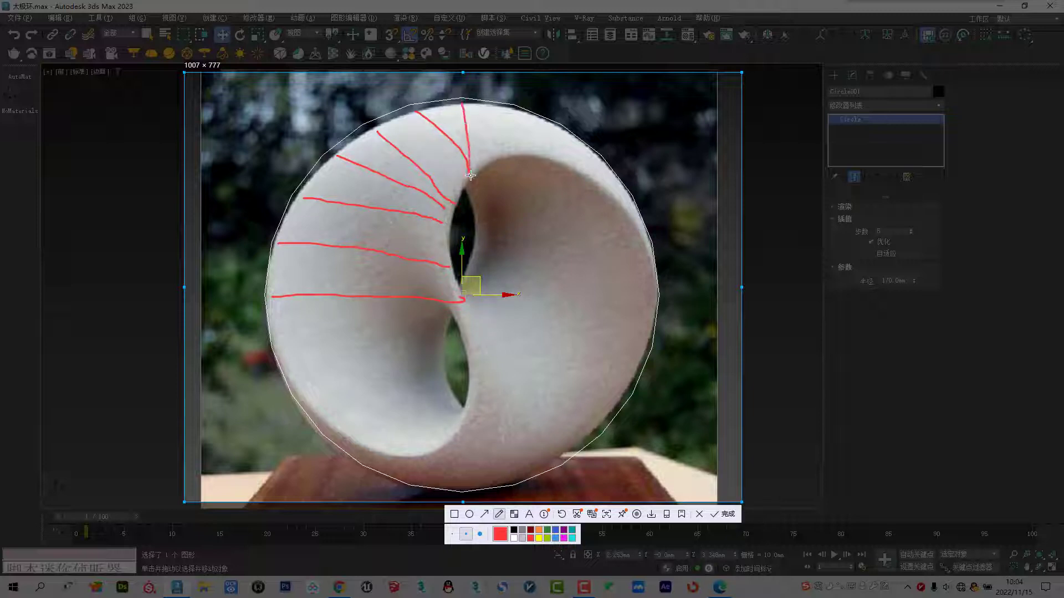
left_click_drag(511, 125, 502, 157)
mouse_move(560, 129)
left_mouse_down()
mouse_move(550, 158)
mouse_move(584, 171)
left_mouse_up()
left_click_drag(650, 238, 643, 243)
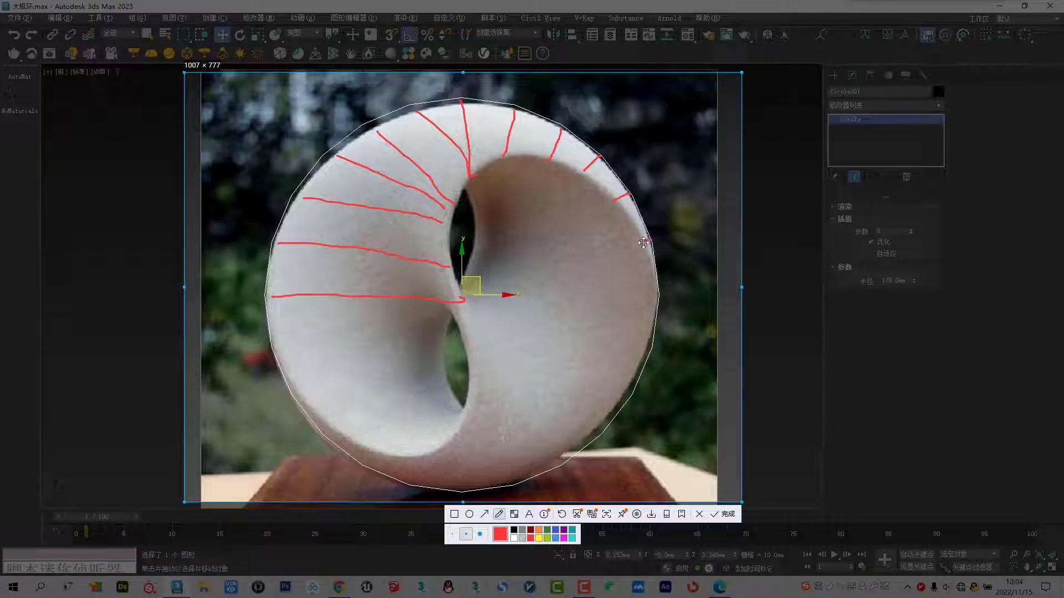
left_click(656, 299)
Sketch six red strokes across the inner hollow, then discard the screenshot with Esc
left_click_drag(470, 304, 633, 301)
mouse_move(467, 264)
left_mouse_down()
mouse_move(517, 294)
mouse_move(464, 223)
left_mouse_up()
left_click_drag(601, 292, 481, 193)
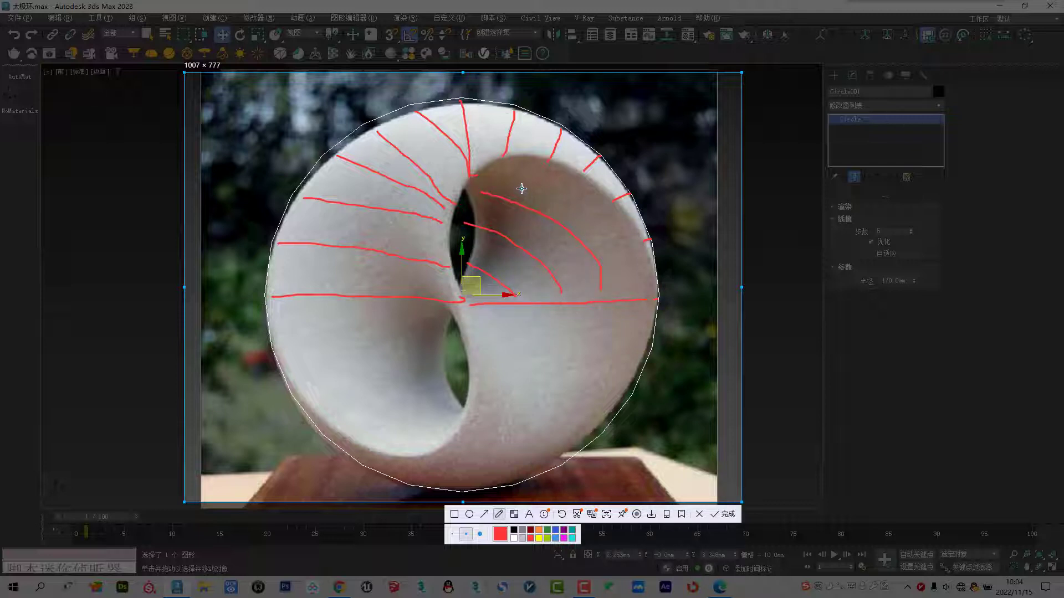
left_click_drag(502, 173, 468, 264)
left_click_drag(566, 177, 483, 265)
left_click_drag(603, 215, 474, 289)
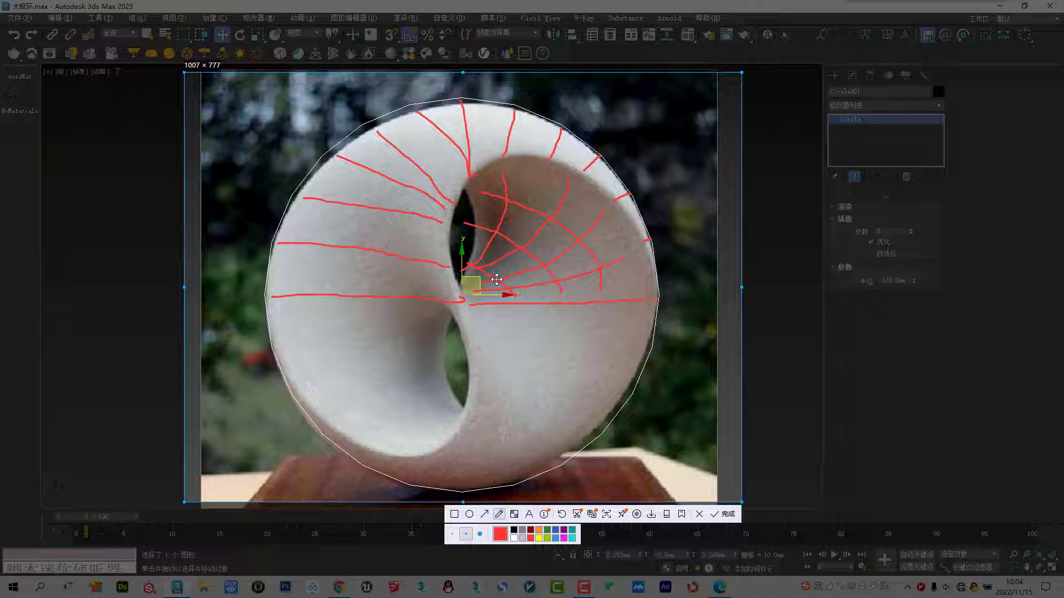
key("Escape")
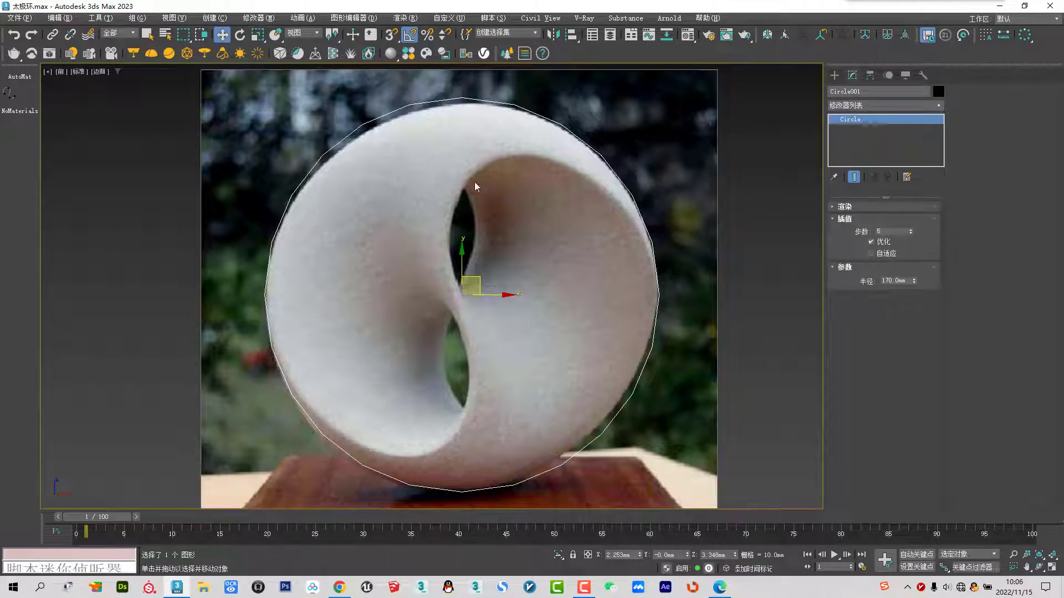
With snaps on, draw a plane outward from the circle's left edge across the ring
middle_click_drag(403, 221, 414, 231)
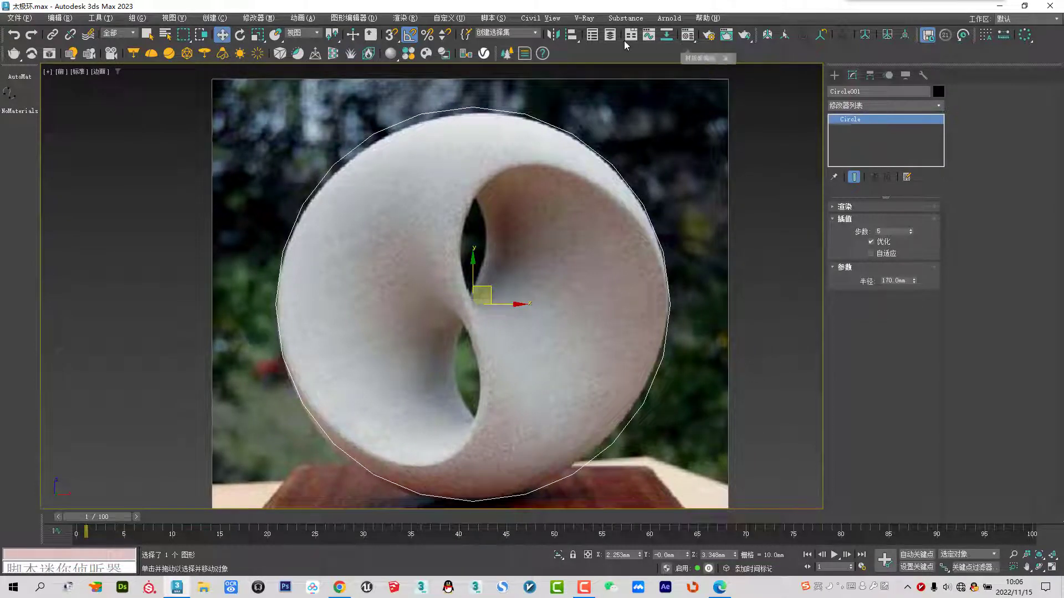
left_click(628, 37)
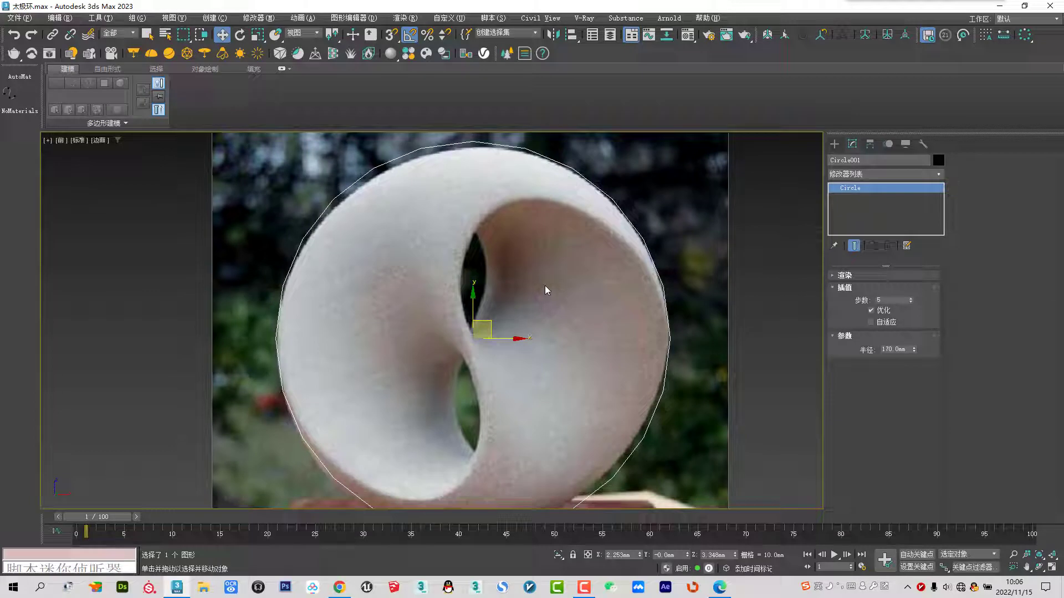
right_click(455, 330)
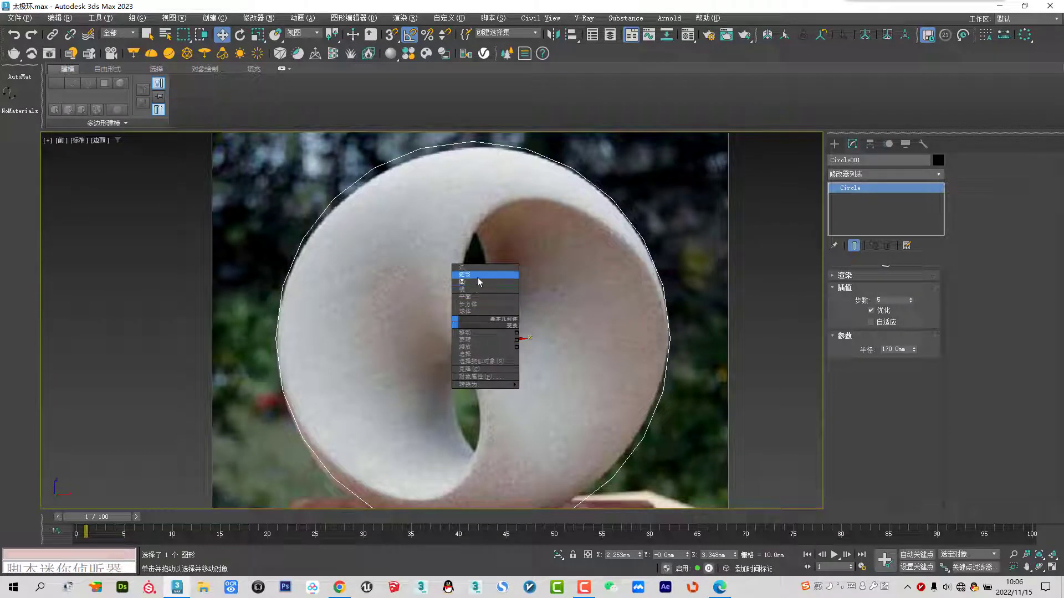
left_click(464, 297)
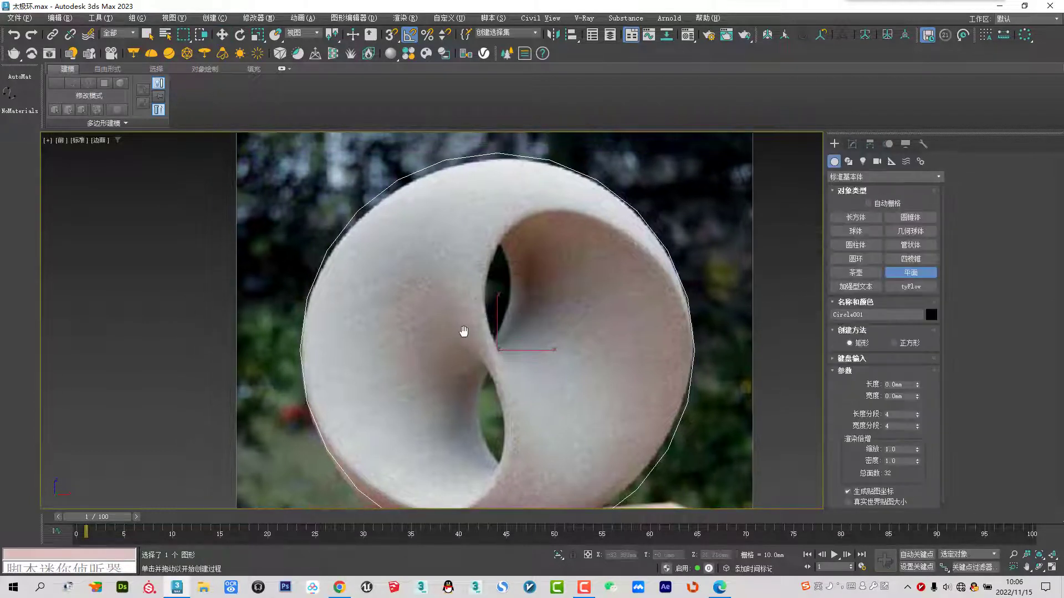
scroll(454, 341, "up", 2)
scroll(397, 348, "down", 1)
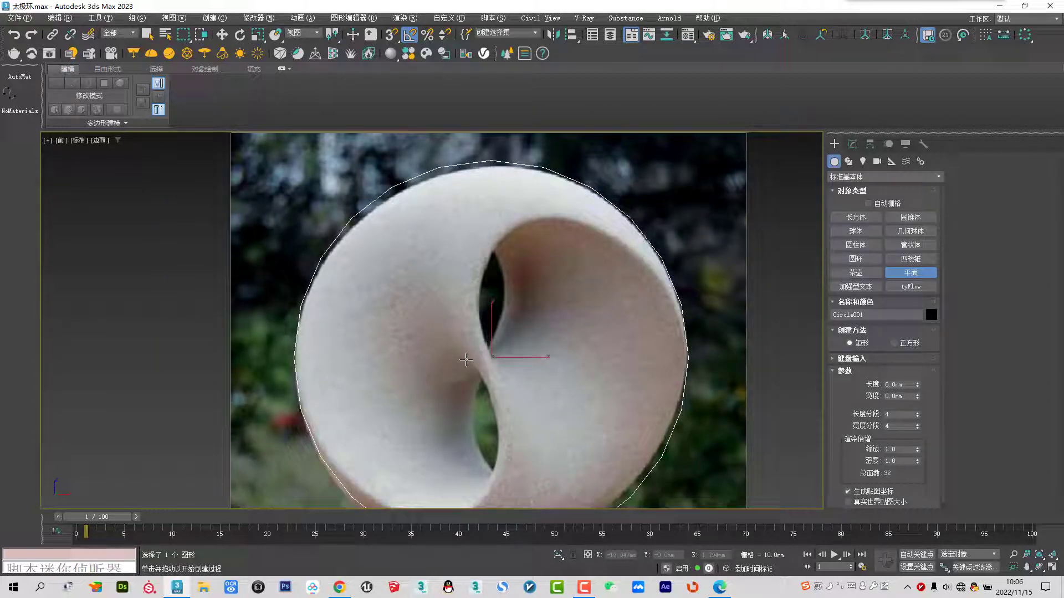
key("s")
left_click_drag(295, 357, 481, 314)
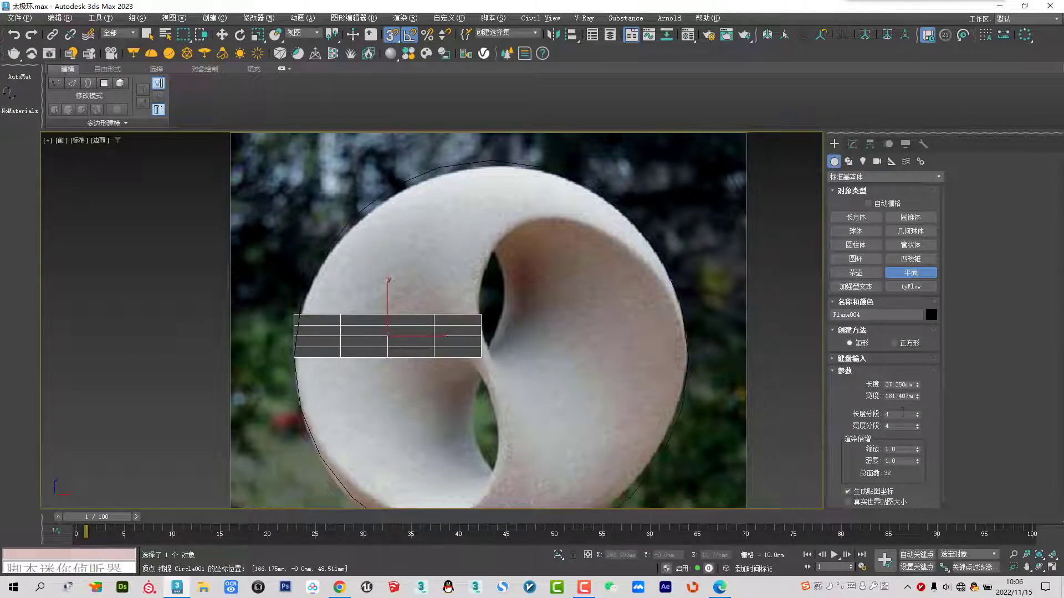
right_click(917, 414)
Set the plane's Length Segs to 1 and convert it to an Editable Poly
middle_click_drag(394, 259, 402, 253)
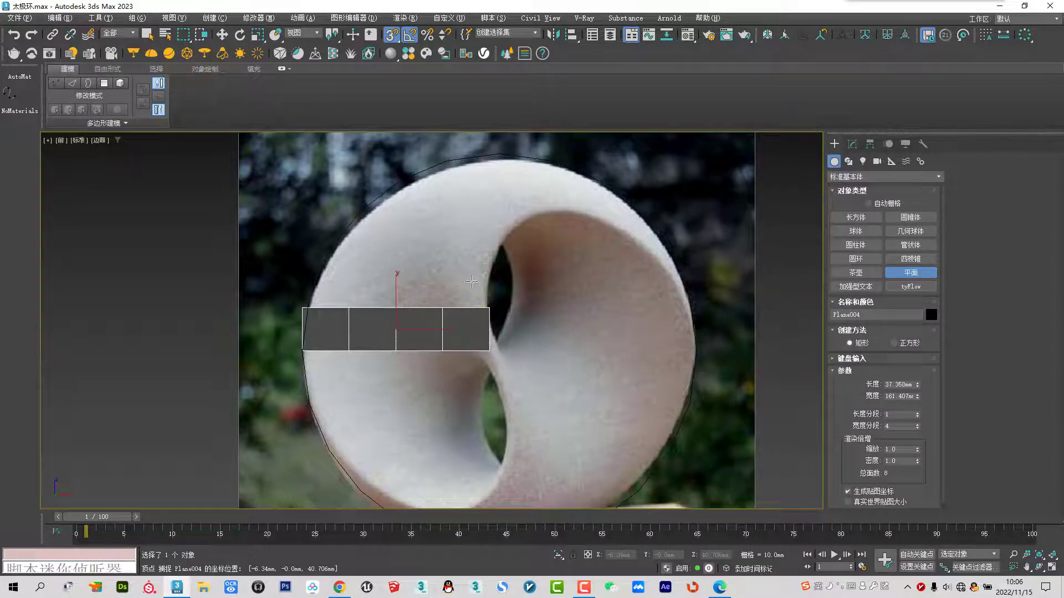
key("w")
right_click(402, 253)
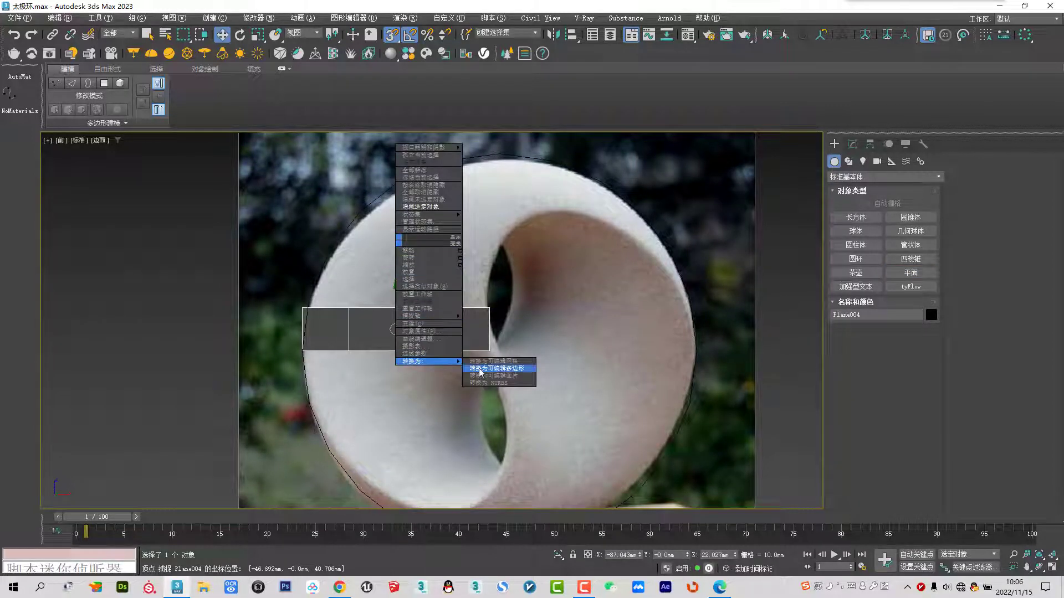
left_click(493, 369)
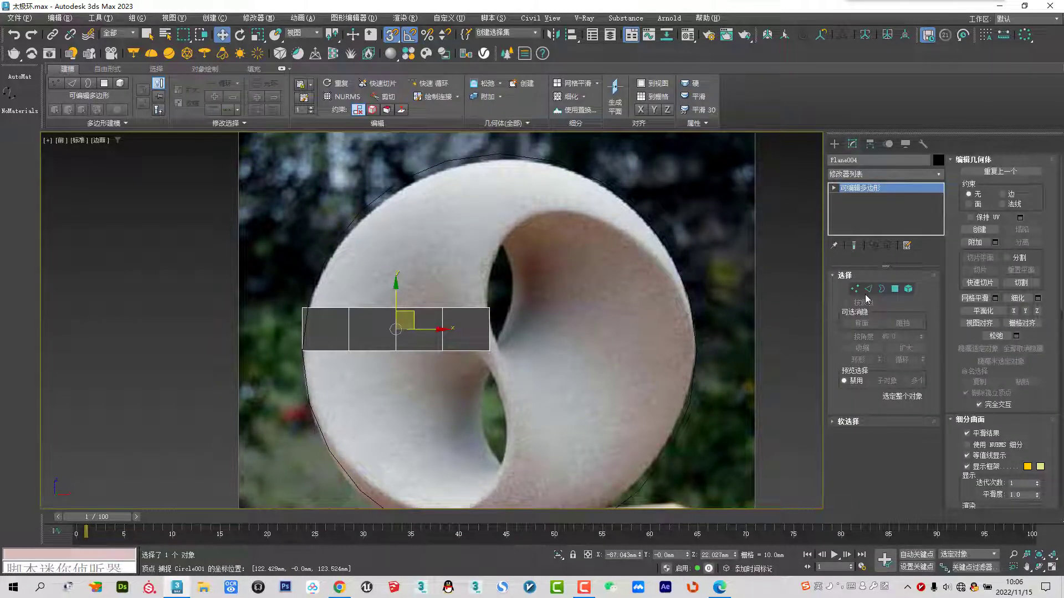
left_click(868, 290)
Open the Loop Tools panel from the edge Loops tools and move it aside
left_click(727, 125)
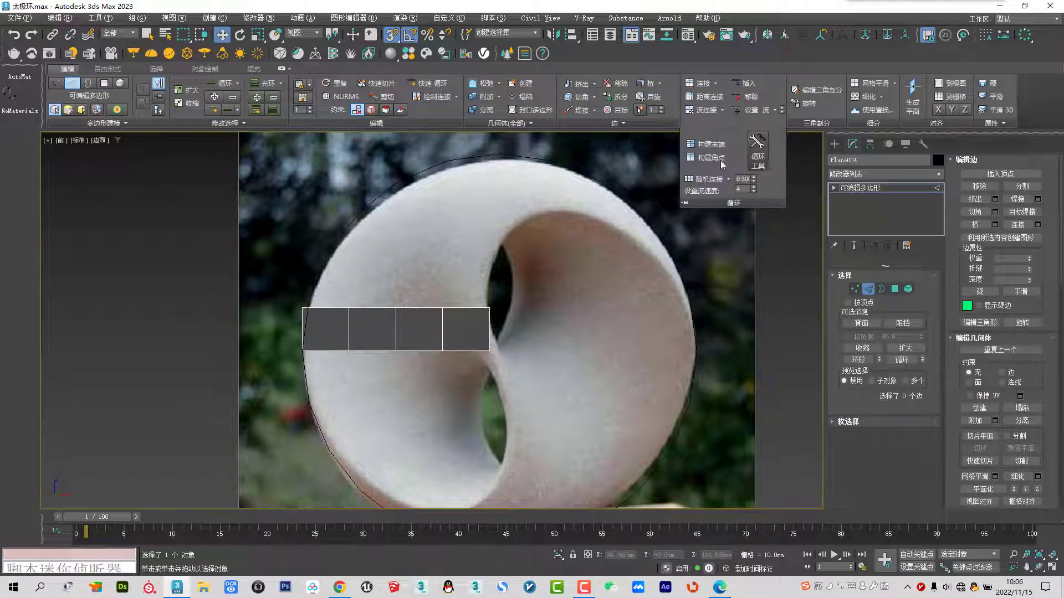
left_click(758, 149)
left_click_drag(125, 203, 152, 203)
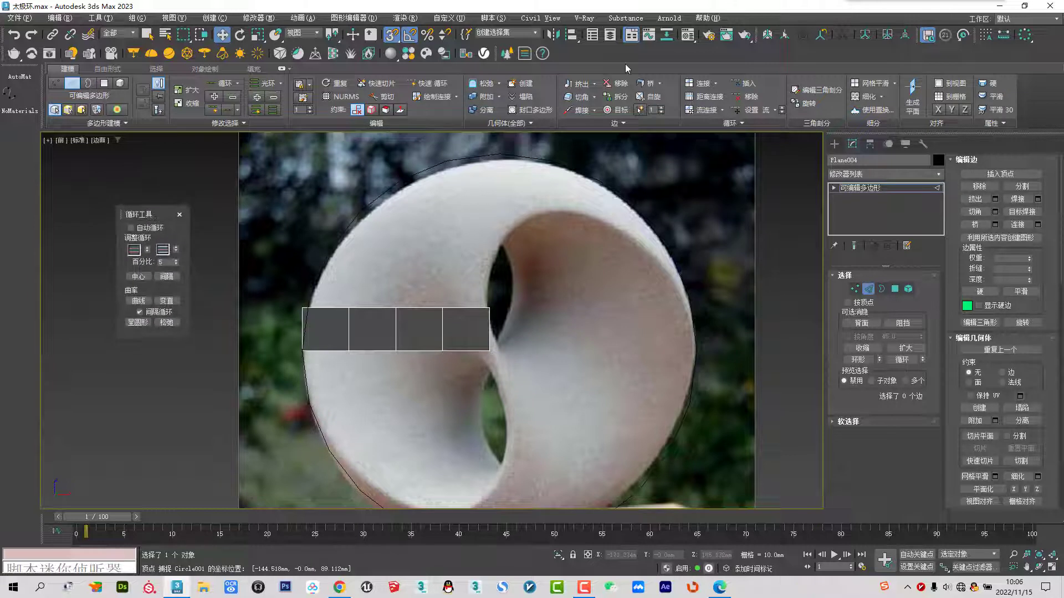
left_click(631, 35)
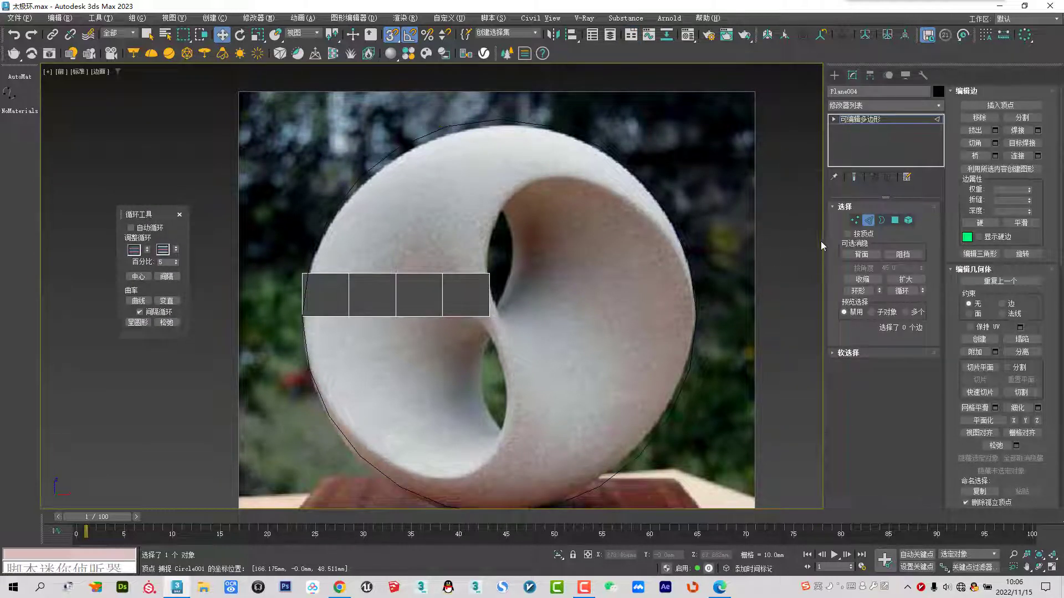
left_click(868, 220)
Assign a fresh material to Plane004 and adjust its Opacity in the Material Editor
key("m")
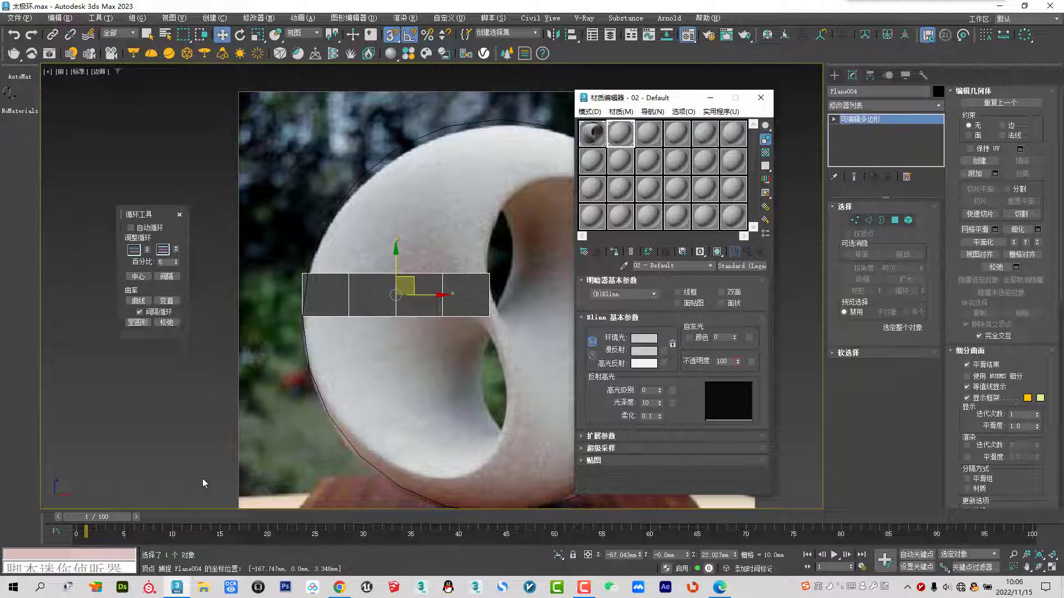
left_click(646, 139)
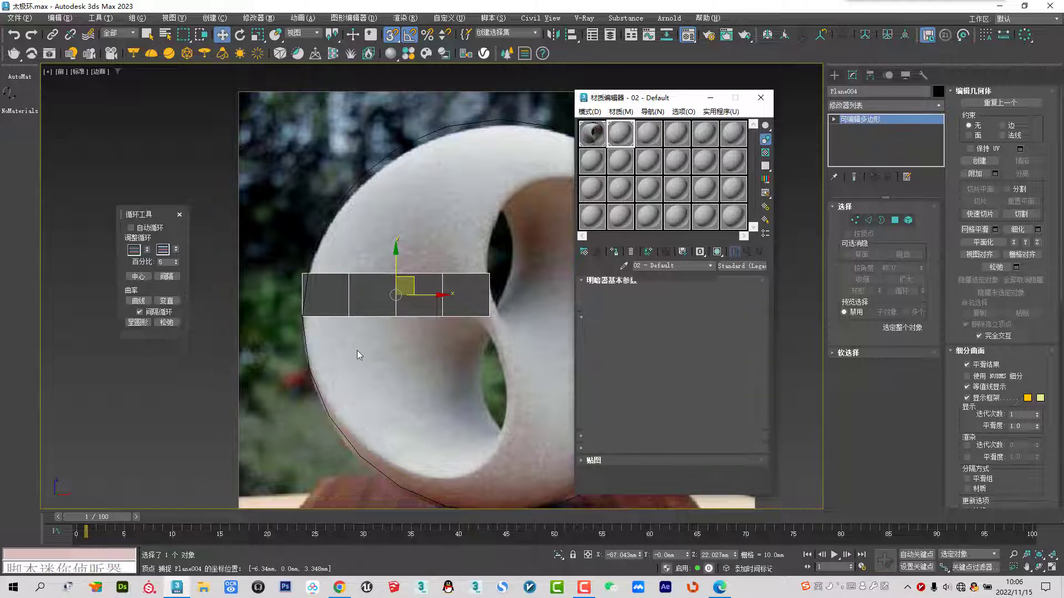
left_click_drag(112, 515, 49, 519)
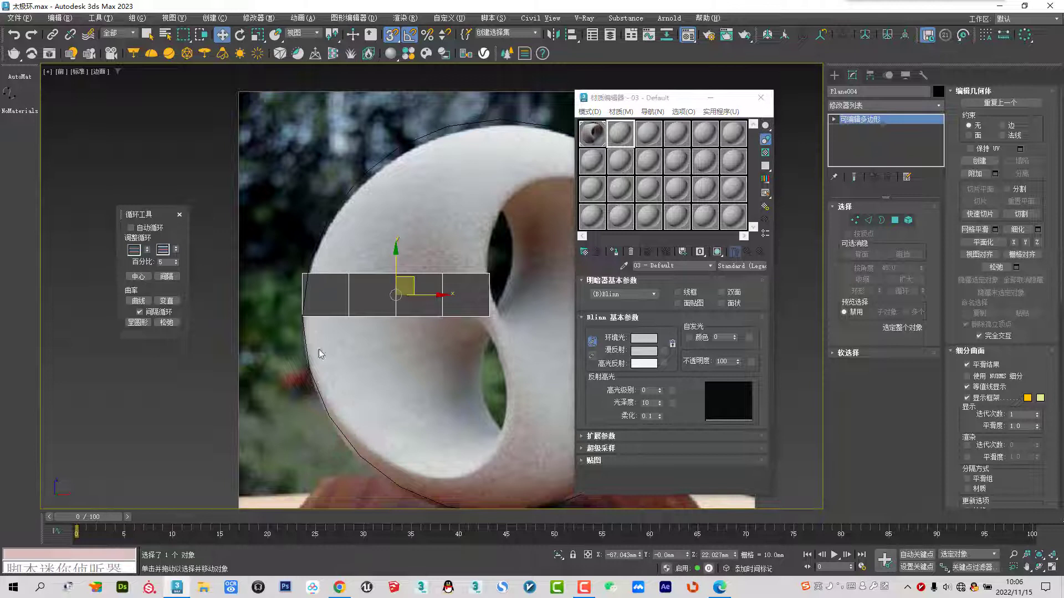
left_click(615, 253)
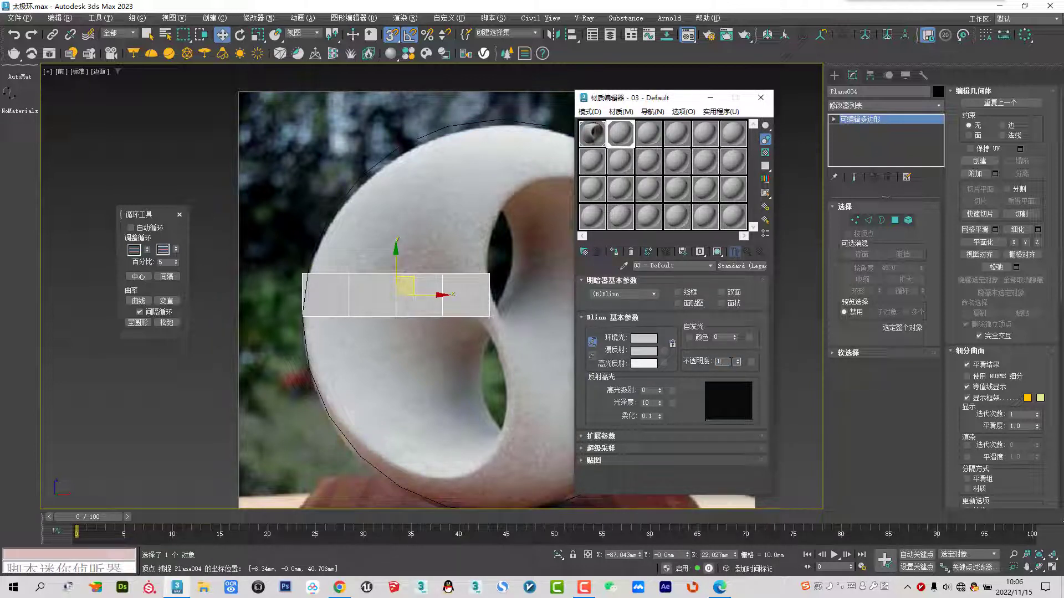
left_click(729, 361)
type("0")
key("Return")
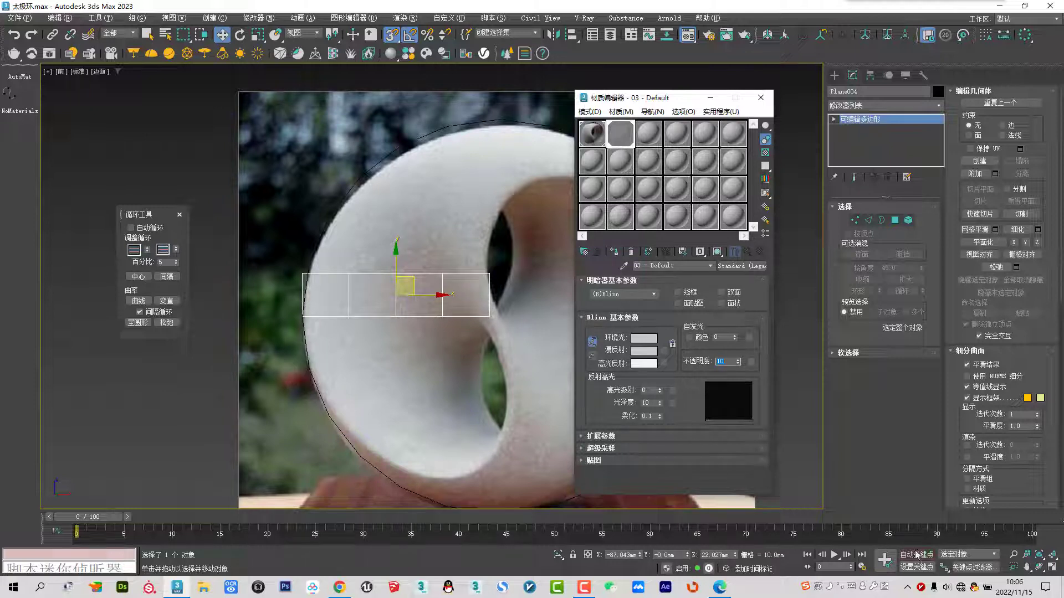
left_click(916, 554)
left_click(127, 517)
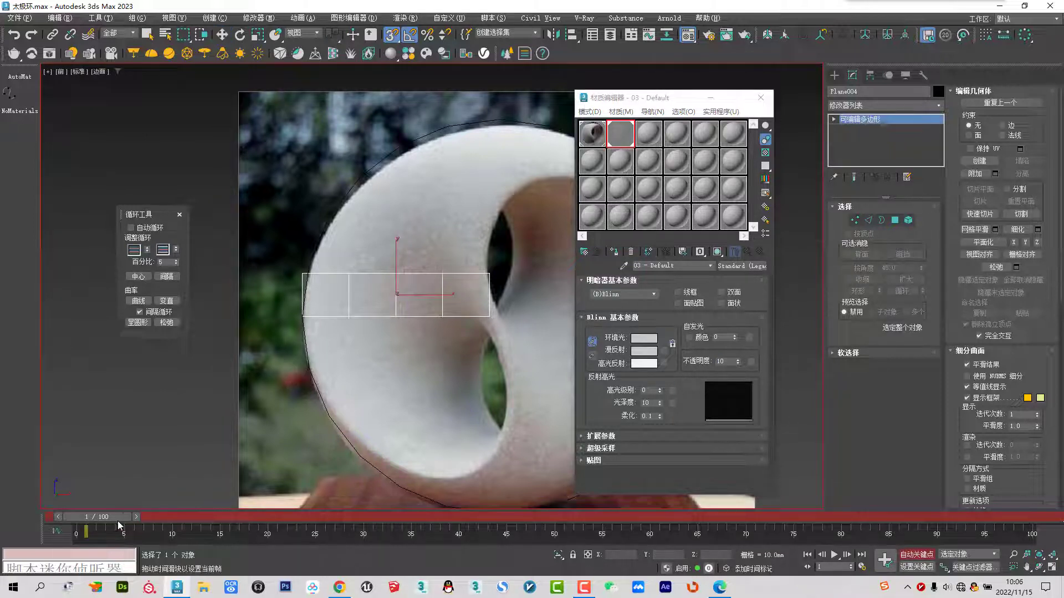
double_click(723, 362)
type("00")
key("Return")
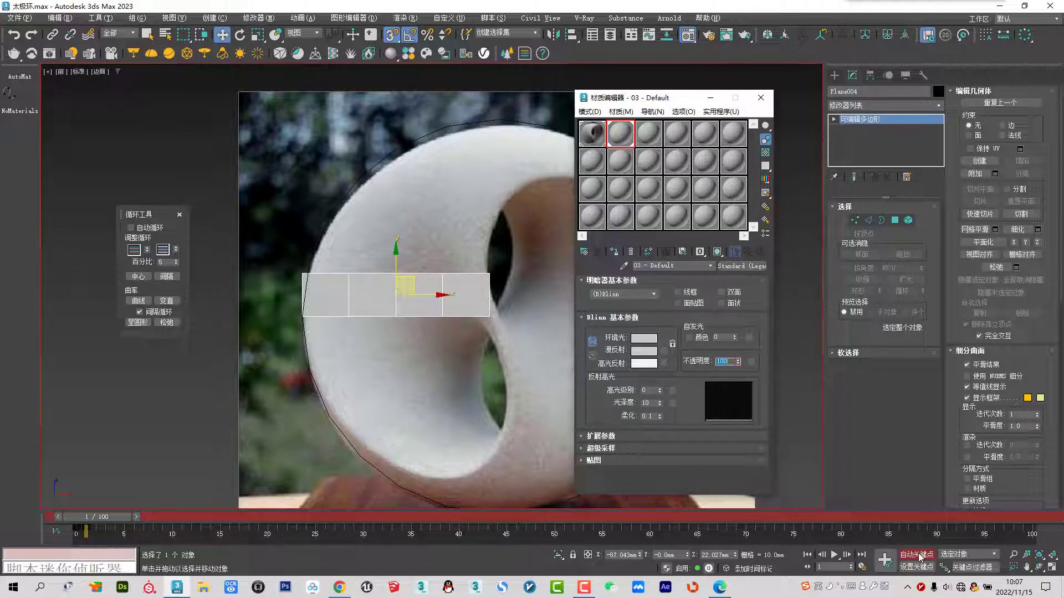
left_click(917, 555)
left_click(761, 97)
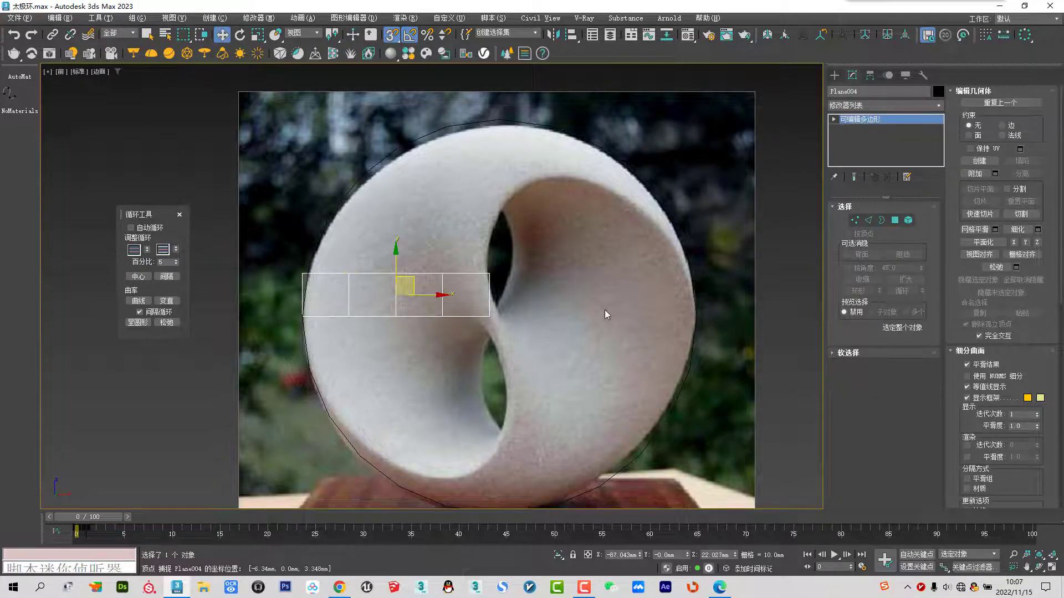
Make the plane See-Through with Alt+X, turn snaps off, and zoom out to show the whole ring
key("period")
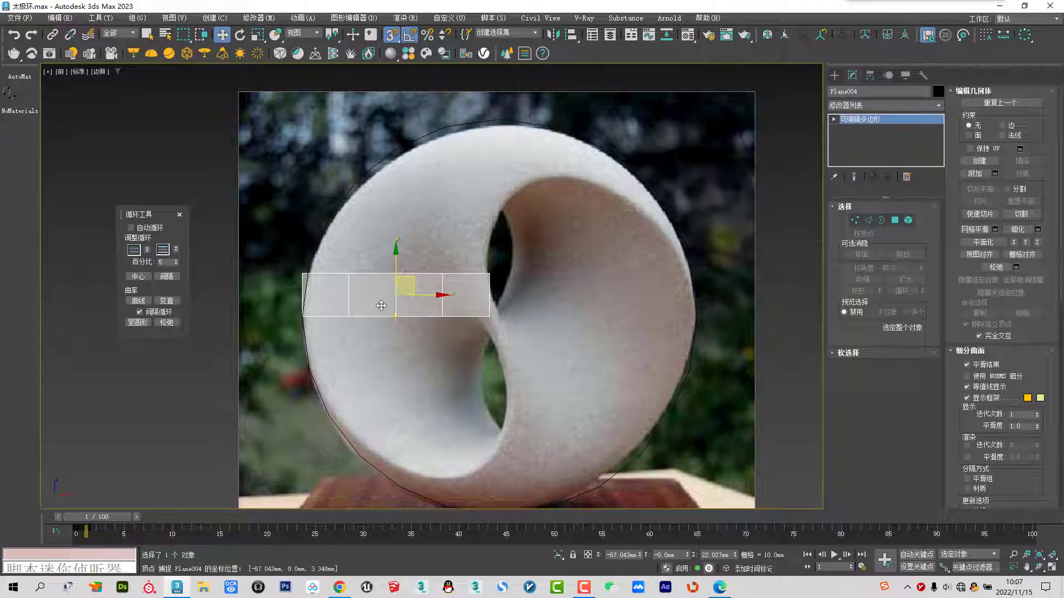
scroll(381, 306, "up", 5)
scroll(499, 277, "down", 2)
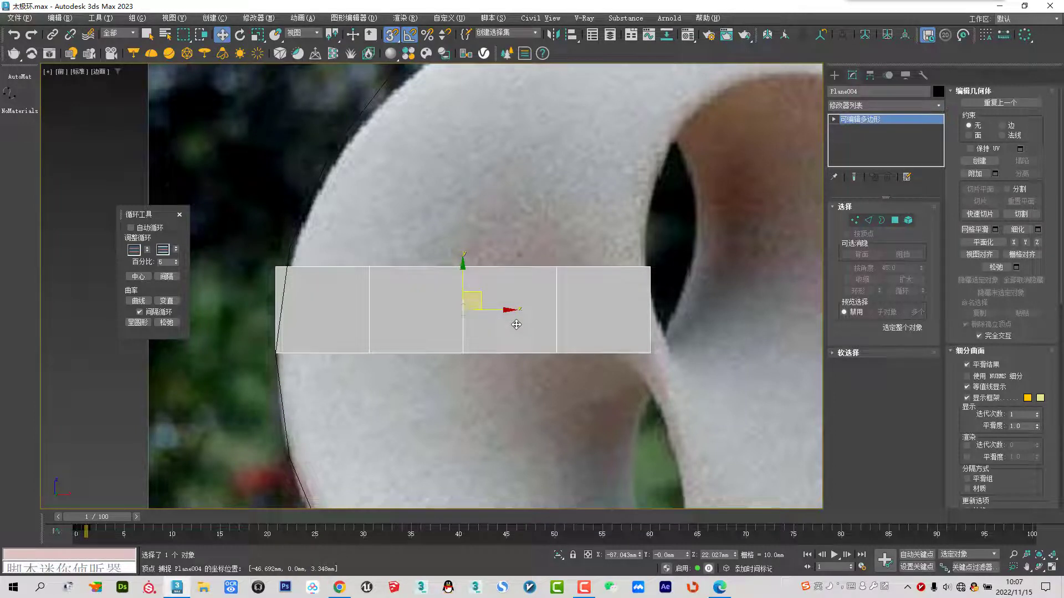
key("alt+x")
key("comma")
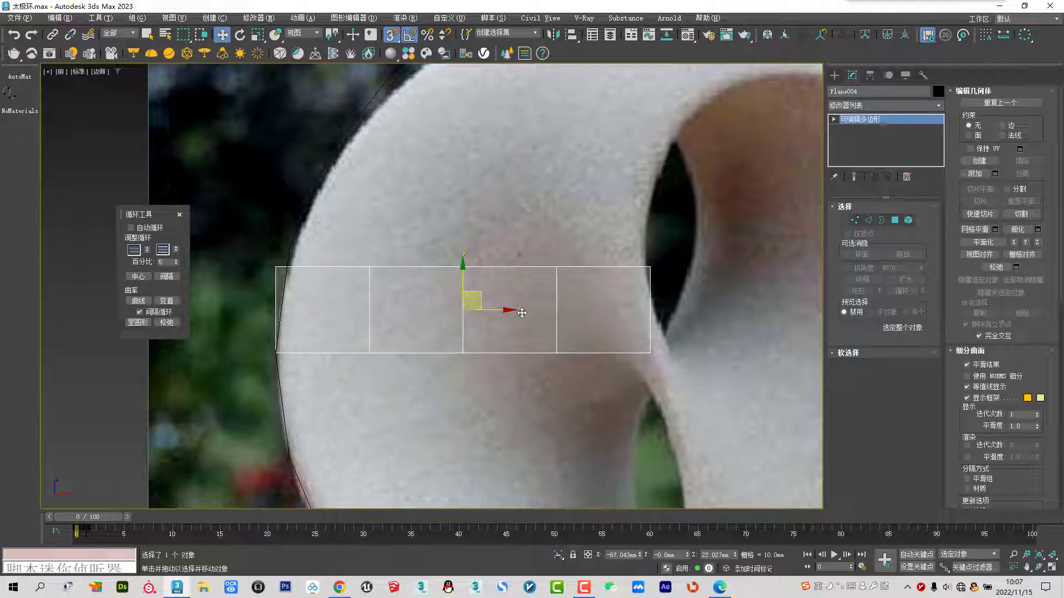
scroll(522, 313, "down", 3)
scroll(523, 320, "down", 1)
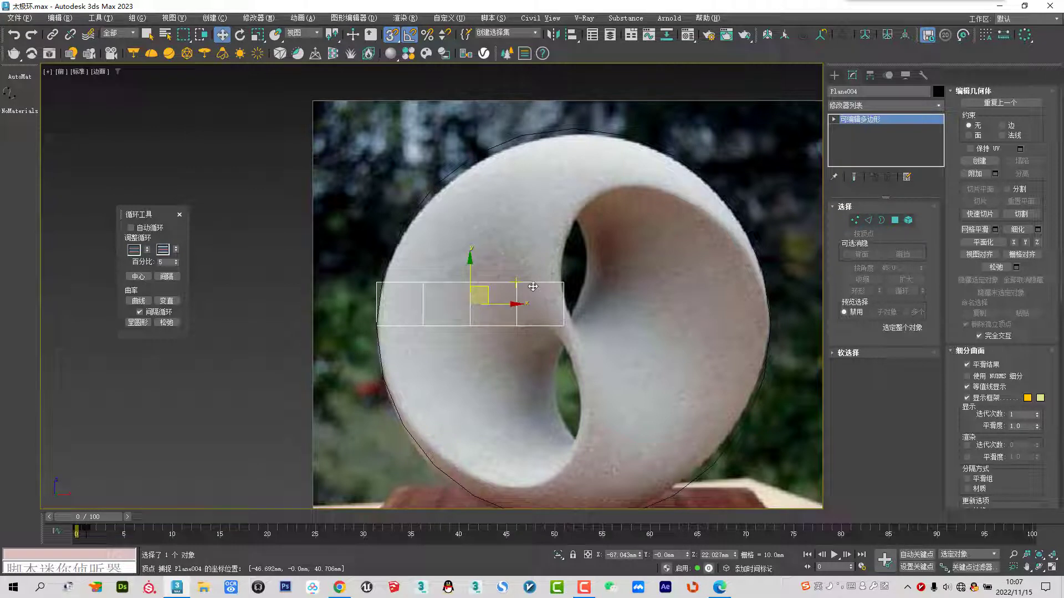
key("s")
middle_click_drag(535, 252, 536, 269)
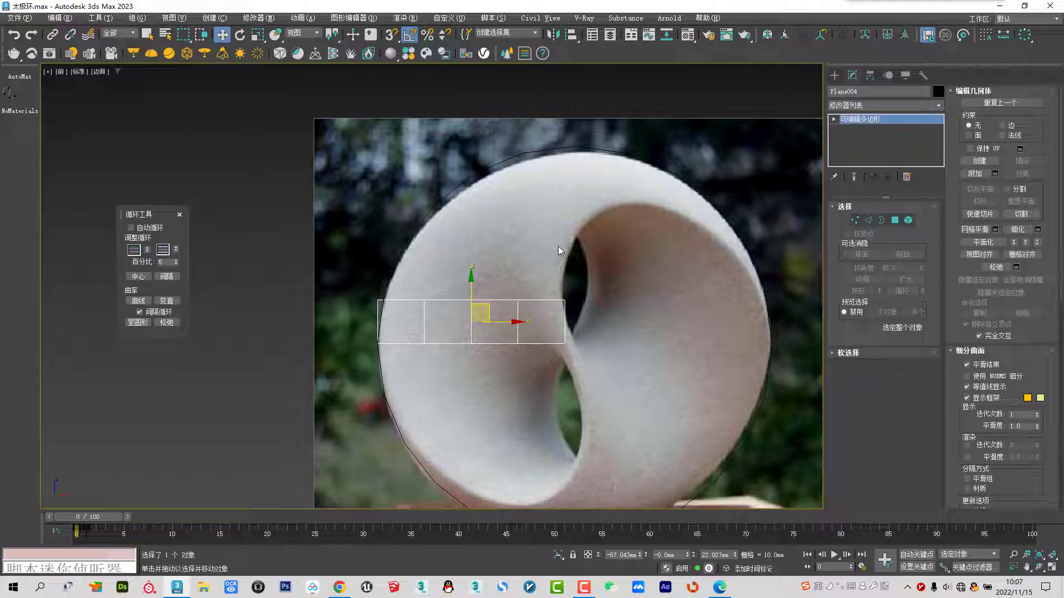
Call up the quad menu to start drawing a line
right_click(595, 222)
Draw a snapped vertical line from the ring's top edge down to the top of the hole
left_click(560, 188)
key("s")
left_click(575, 147)
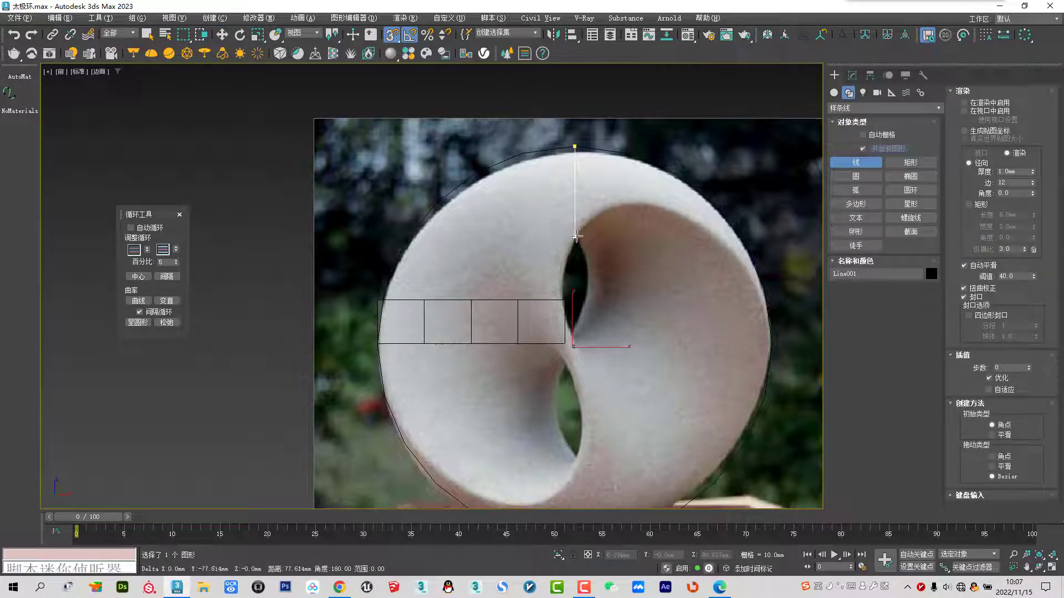
left_click(575, 239)
key("w")
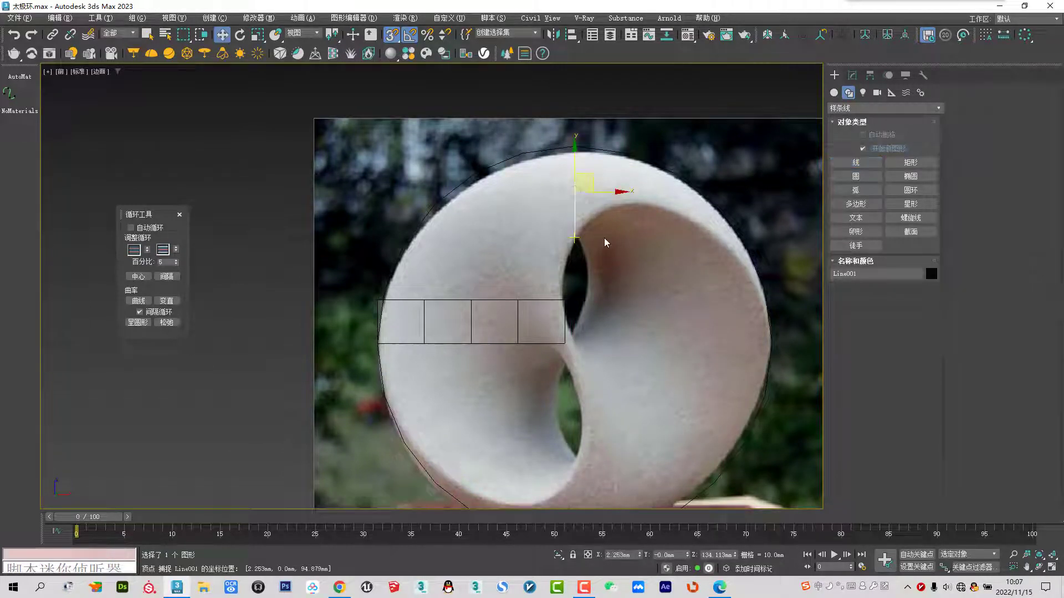
key("shift")
key("s")
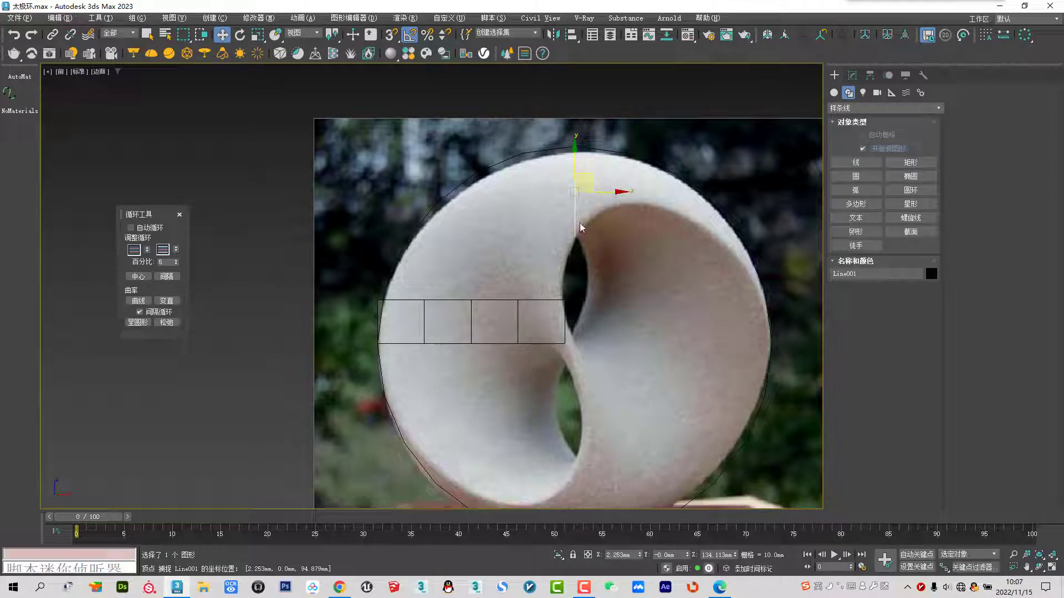
scroll(575, 260, "up", 2)
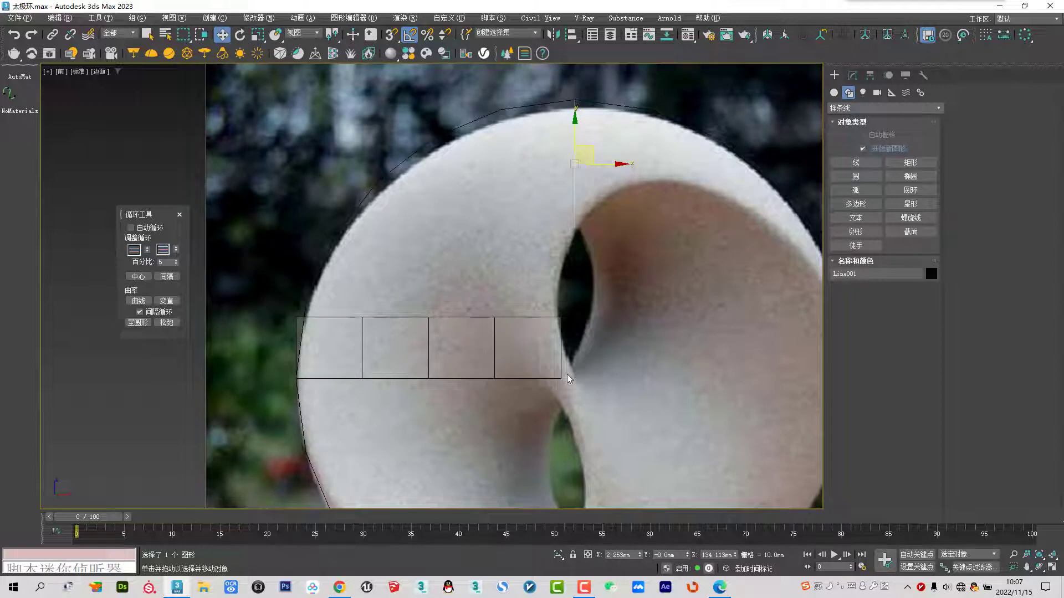
Draw Arc001 from the line's end to the plane corner, bulging along the hole's inner edge
right_click(575, 290)
left_click(605, 237)
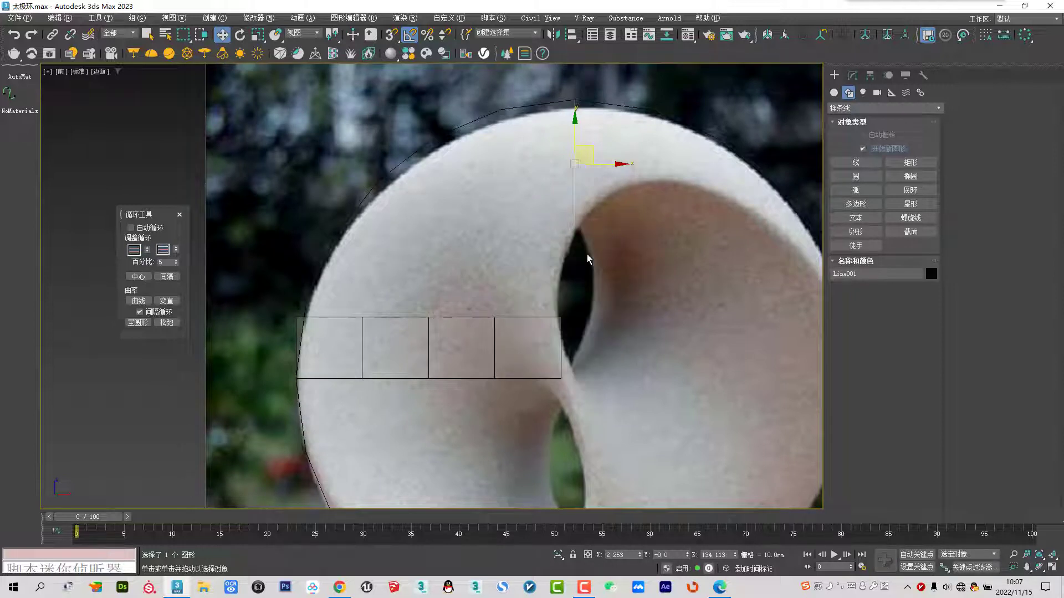
key("s")
left_click_drag(575, 228, 561, 379)
key("s")
left_click(552, 308)
Finish the arc and add a Normalize Spline modifier to it
key("s")
key("w")
key("s")
left_click(852, 74)
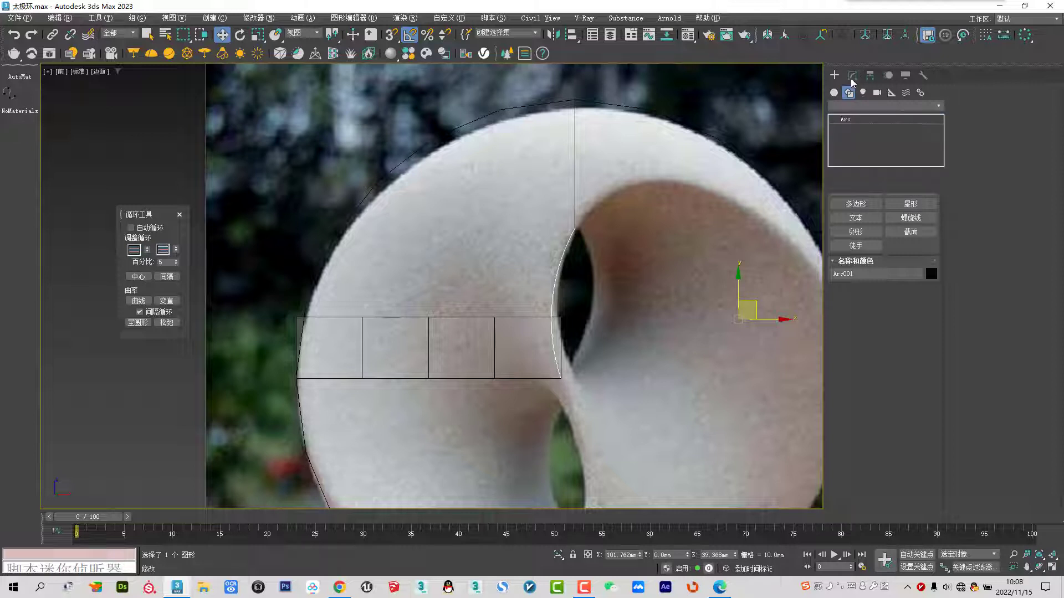
left_click(865, 109)
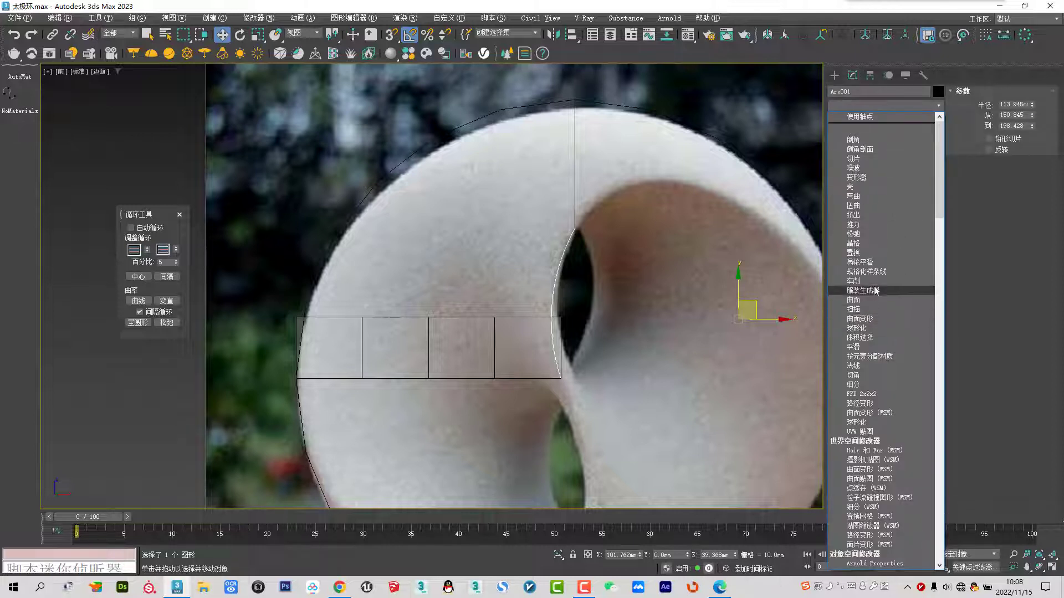
left_click(864, 273)
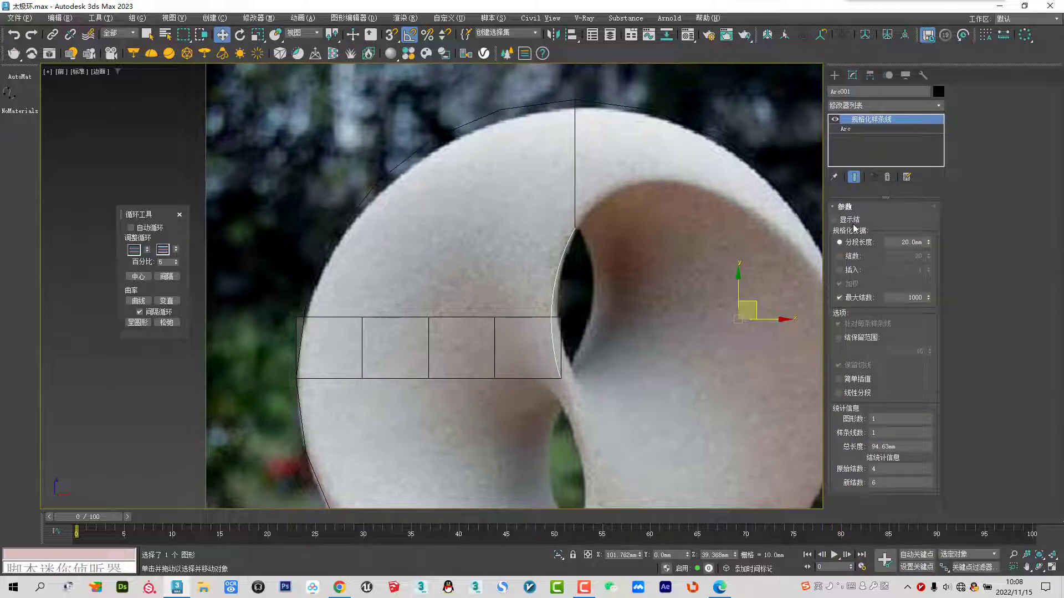
Set Normalize Spline to Knot Number mode with 7 knots
left_click(839, 270)
scroll(564, 371, "up", 3)
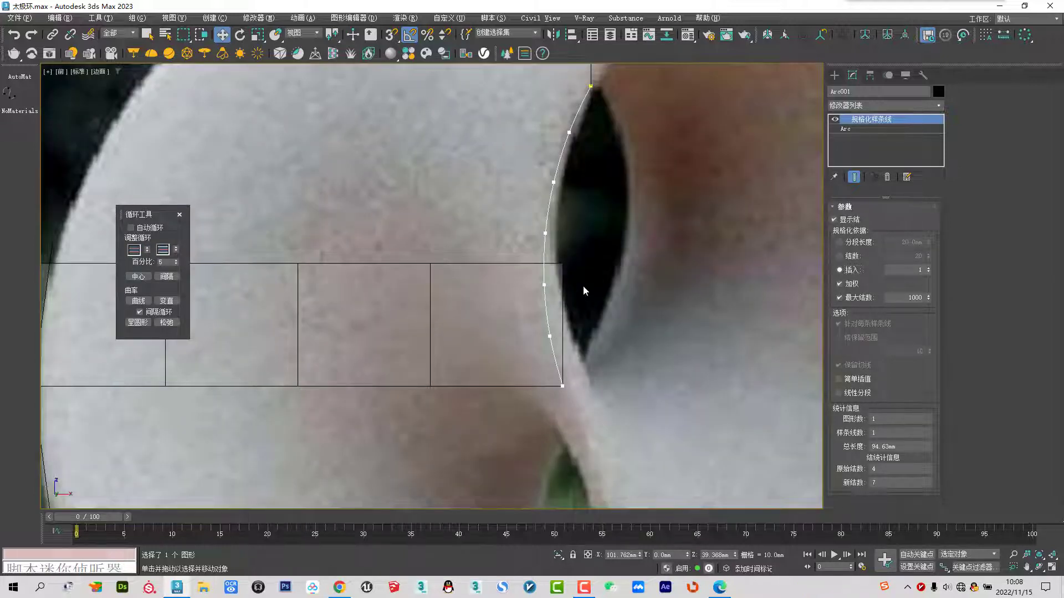
middle_click_drag(583, 285, 547, 329)
left_click(852, 256)
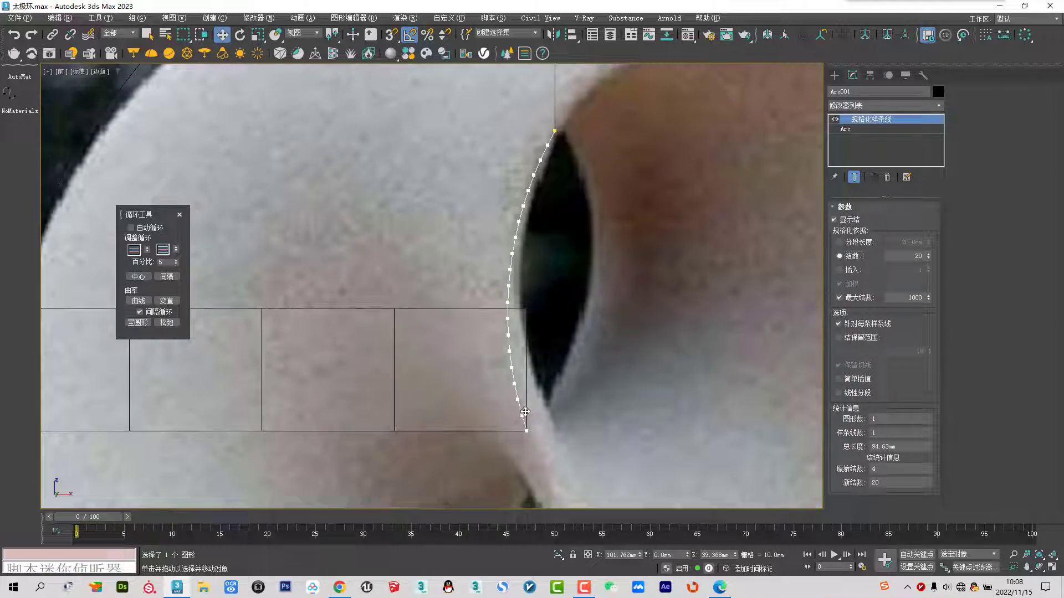
left_click(888, 258)
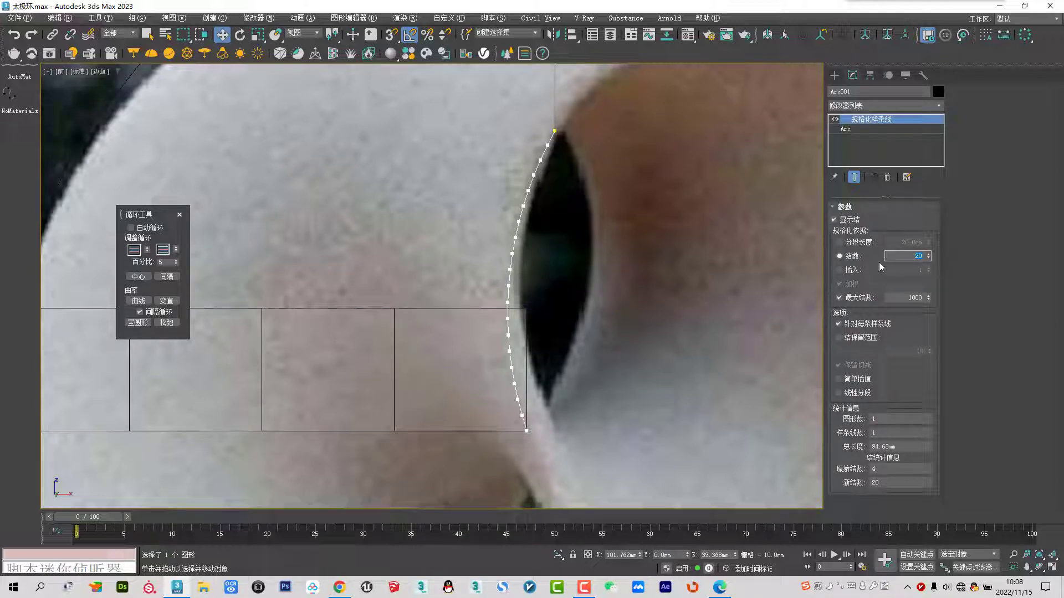
type("7")
key("Return")
scroll(540, 176, "down", 3)
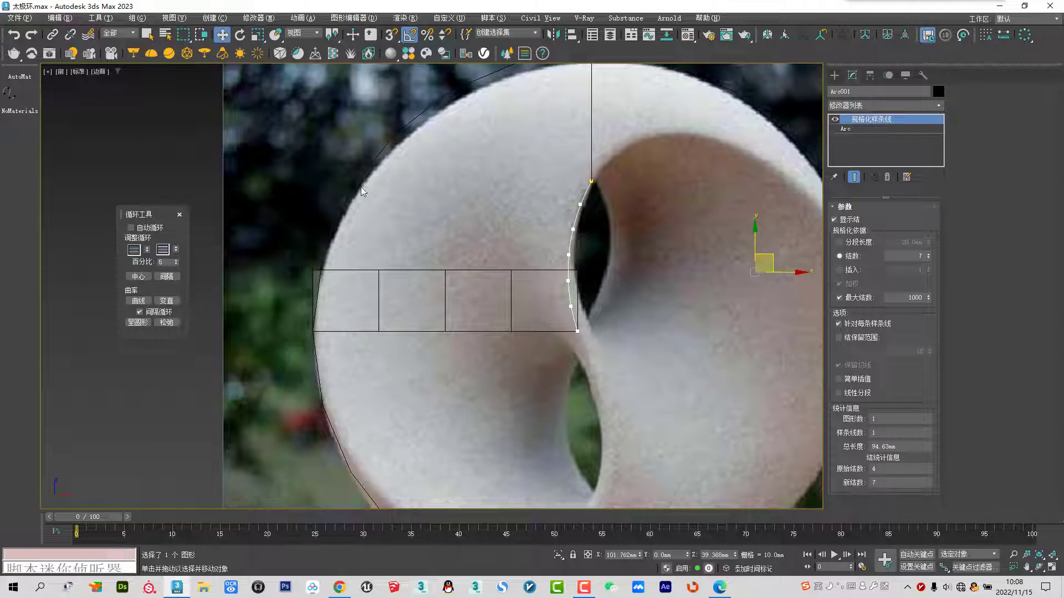
middle_click_drag(490, 87, 484, 166)
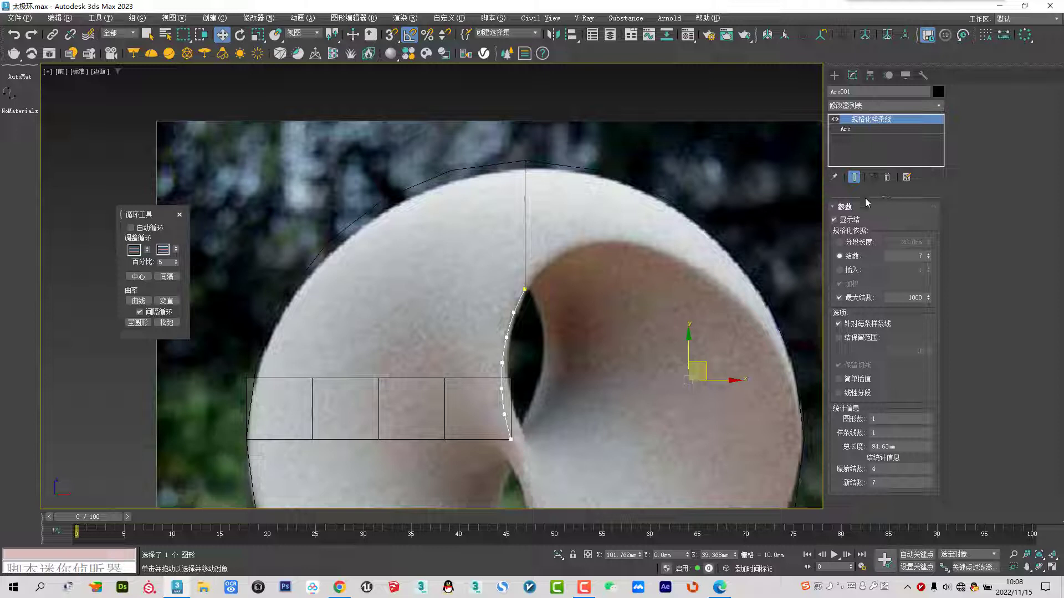
Draw Line002 along the ring's outer edge from the plane's lower-left corner to the ring's top
left_click(471, 392)
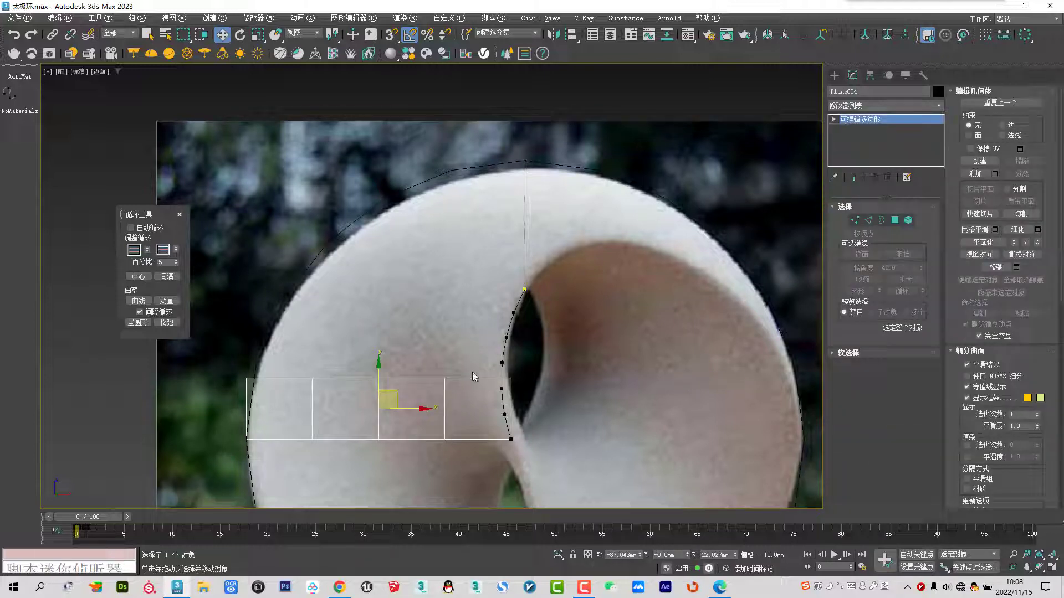
left_click(450, 376)
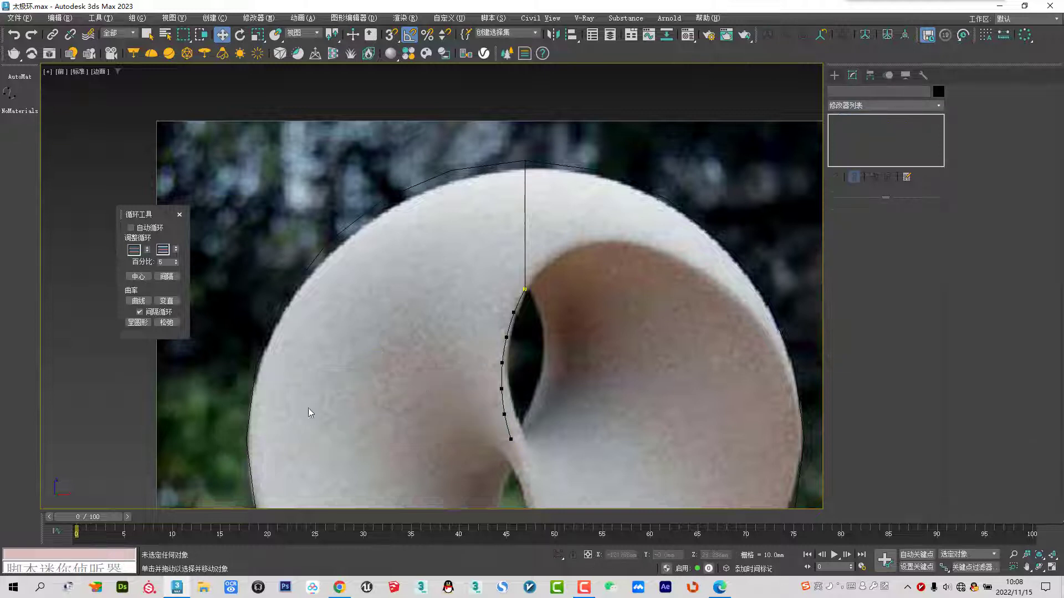
right_click(336, 405)
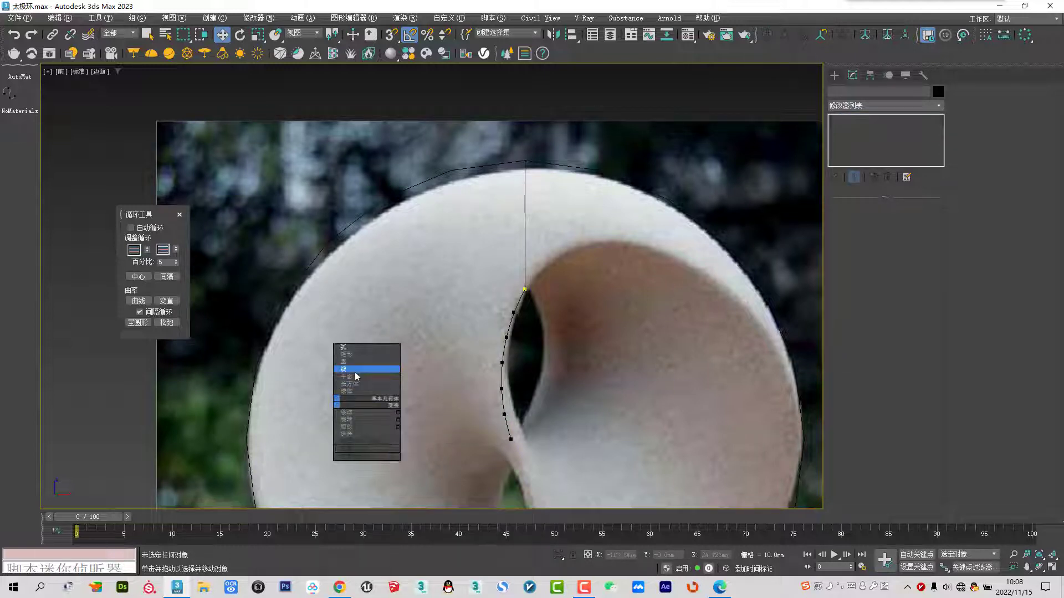
left_click(360, 364)
key("s")
left_click(246, 439)
left_click(256, 366)
left_click(284, 299)
left_click(327, 242)
left_click(384, 199)
left_click(450, 171)
left_click(525, 161)
right_click(527, 214)
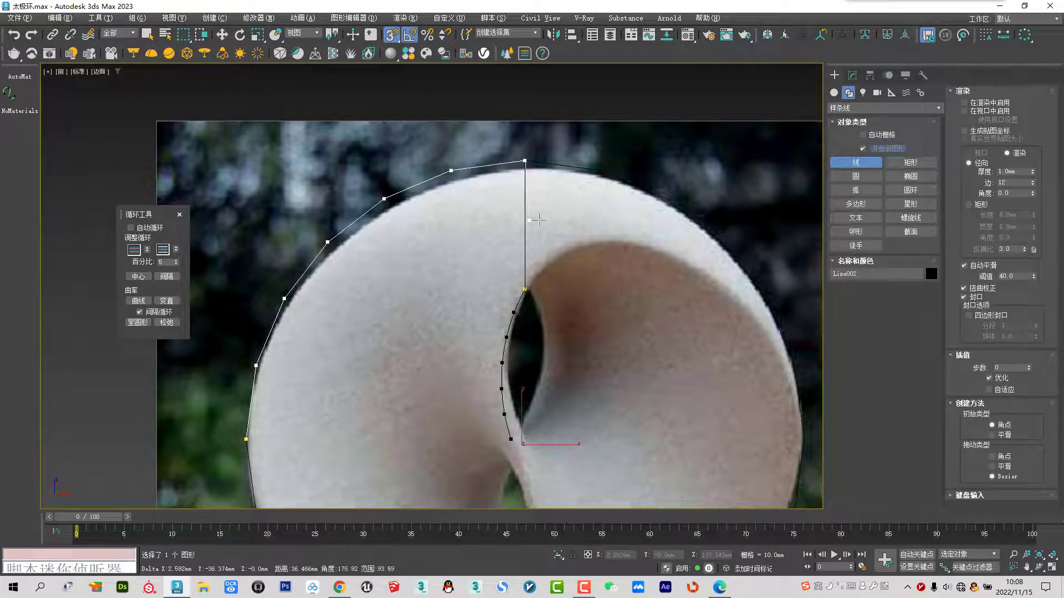
key("w")
Attach the inner arc to Line002 and enter Vertex sub-object mode
left_click(852, 74)
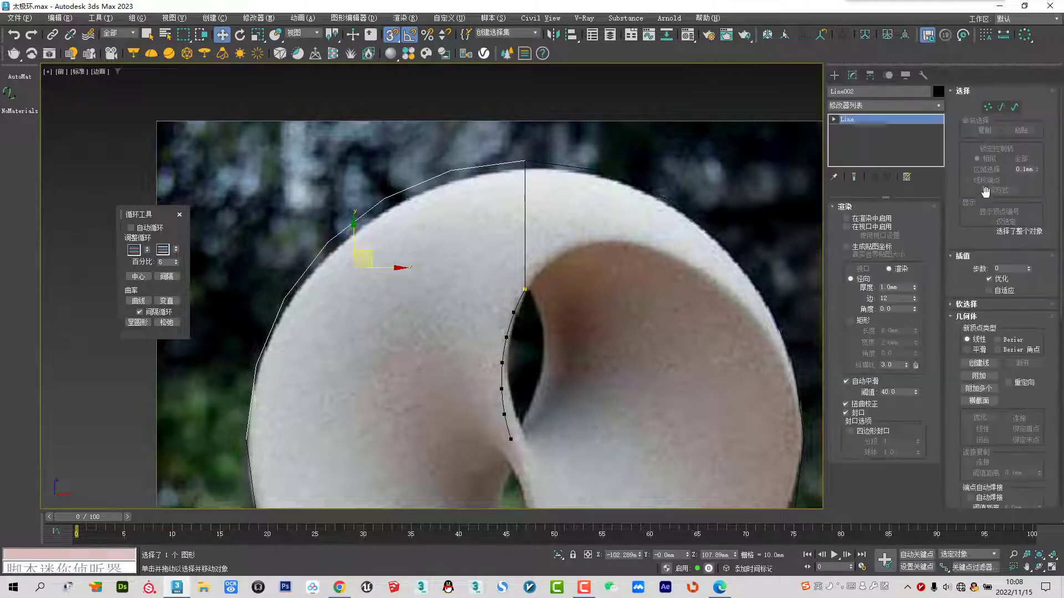
left_click(984, 382)
left_click(503, 399)
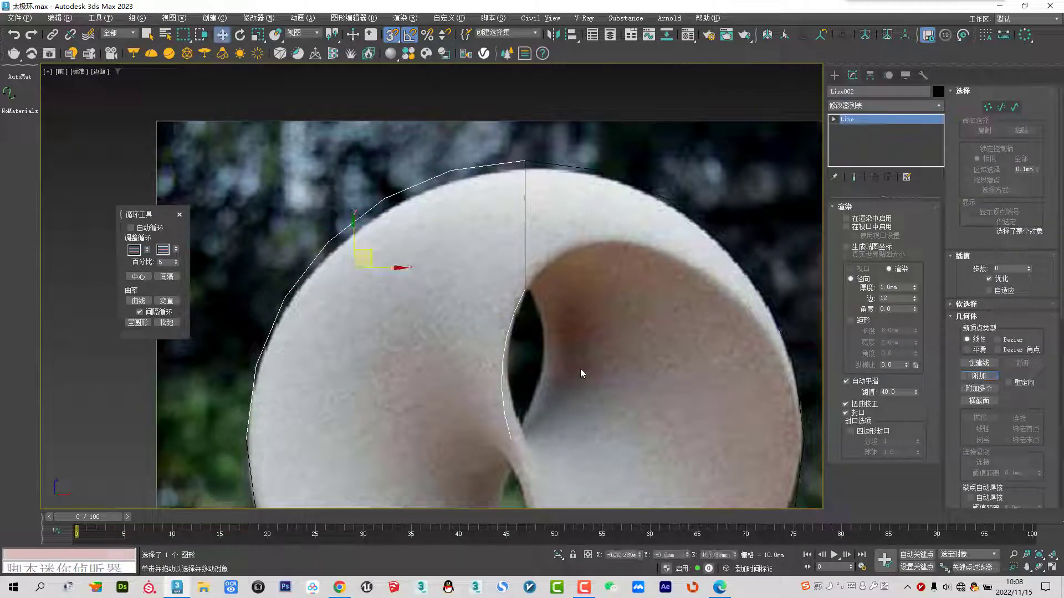
left_click(987, 107)
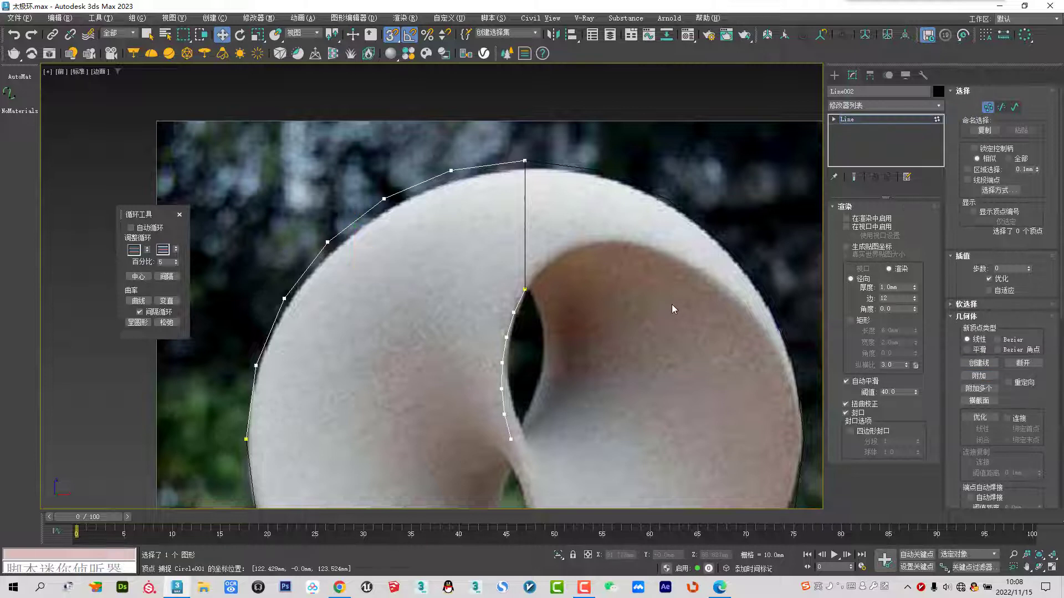
Link the outer curve's points to the inner arc with Cross Section spokes
left_click_drag(232, 427, 526, 452)
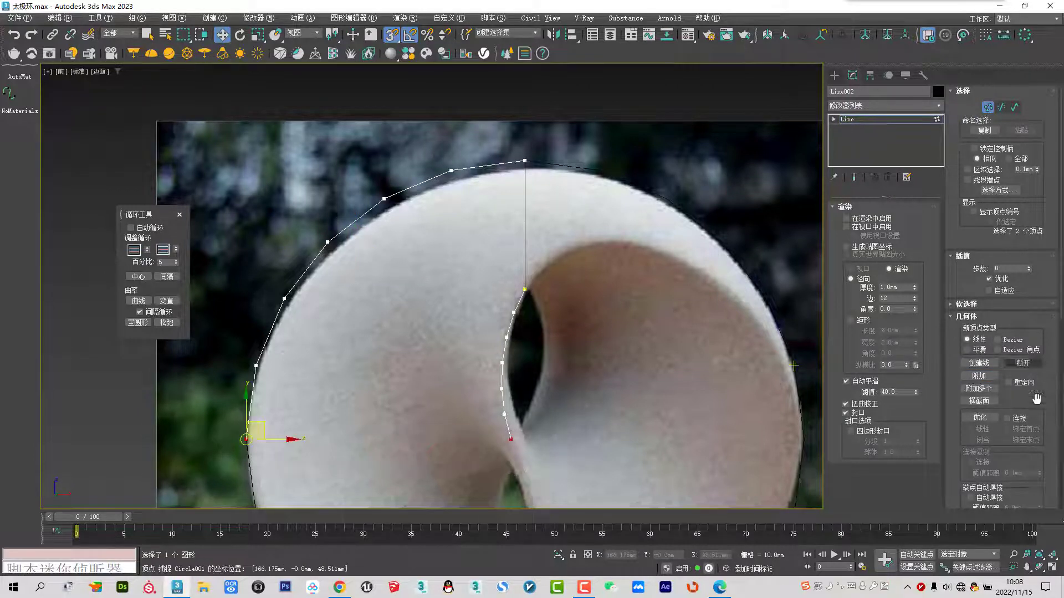
scroll(1014, 435, "down", 3)
scroll(1014, 435, "down", 2)
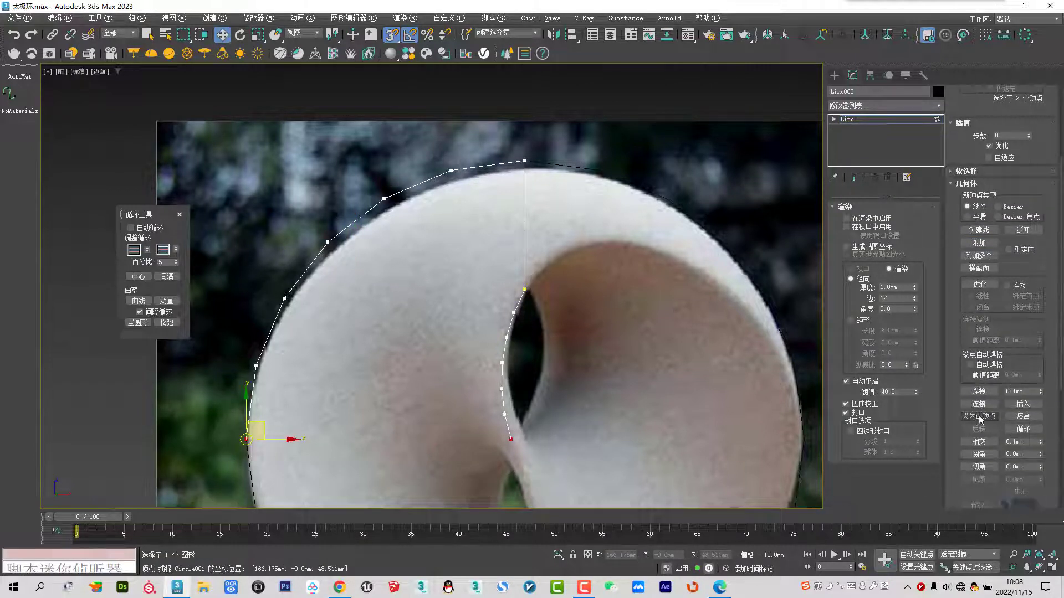
left_click(980, 285)
left_click(979, 268)
left_click(249, 429)
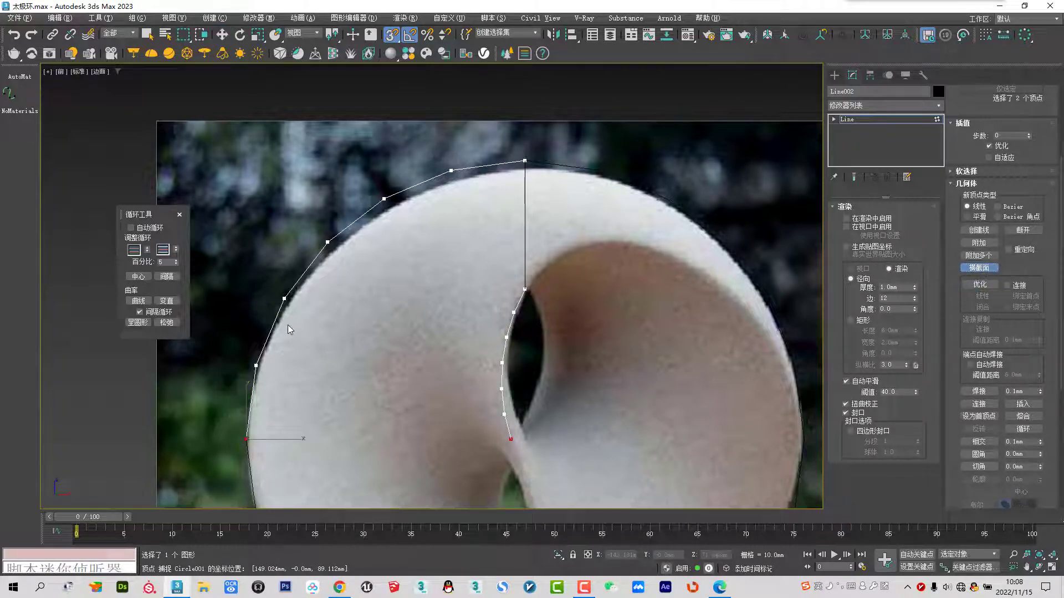
left_click(503, 366)
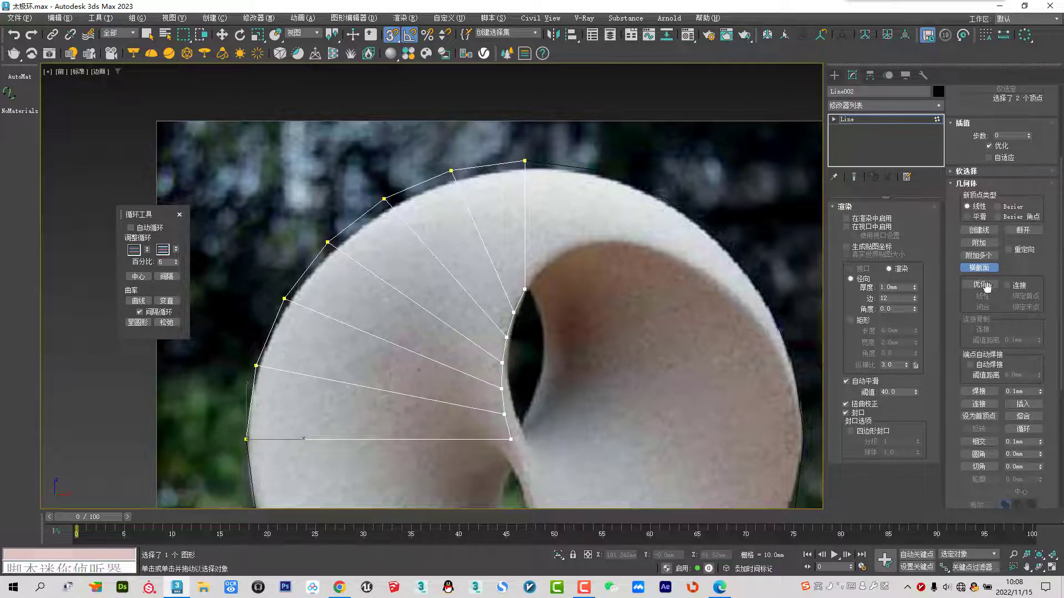
Add a Surface modifier to Line002 with Flip Normals checked
key("w")
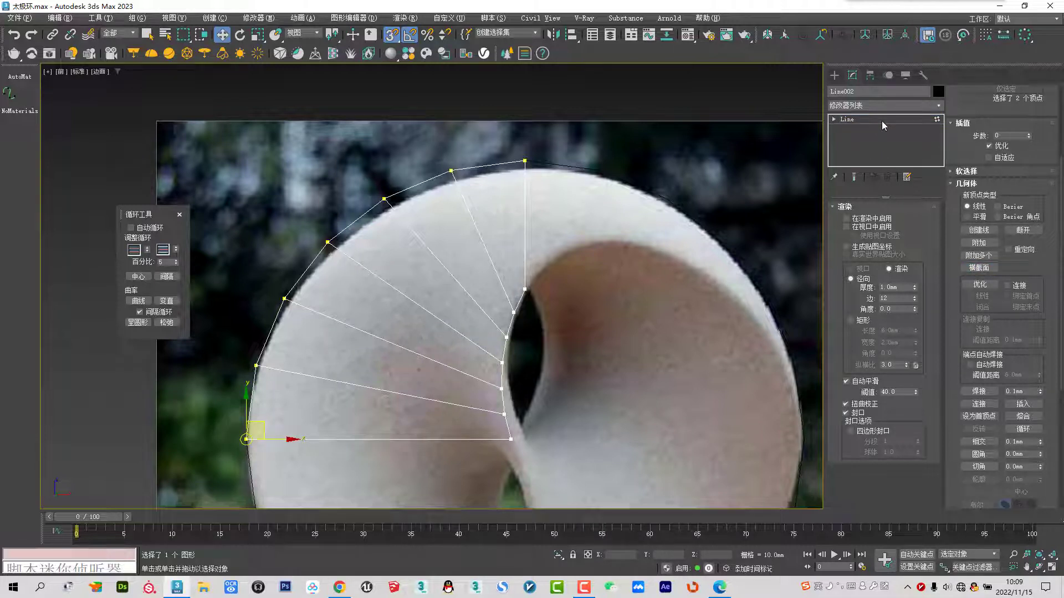
left_click(883, 121)
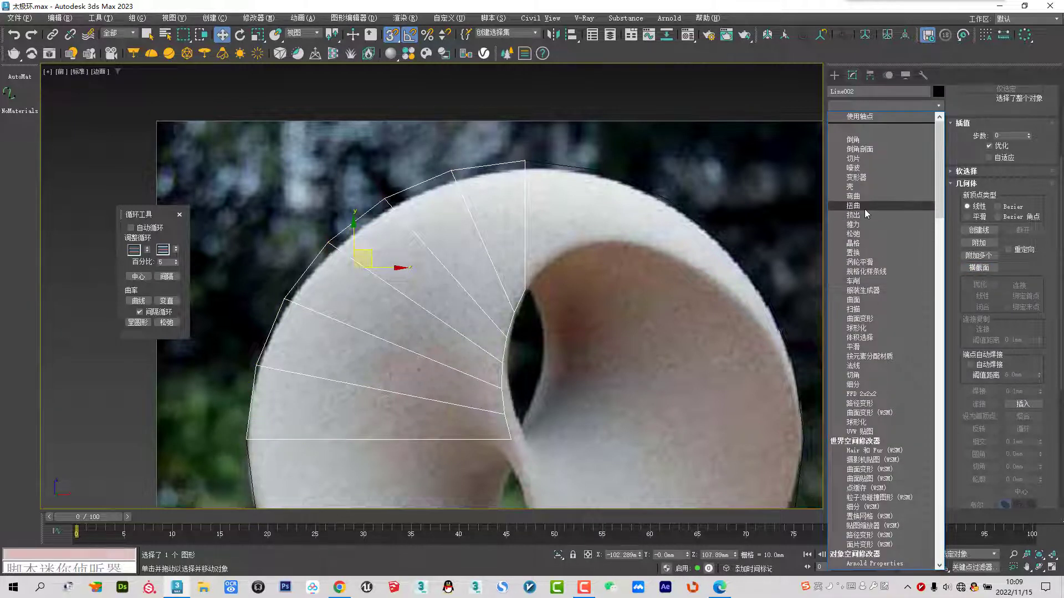
left_click(868, 300)
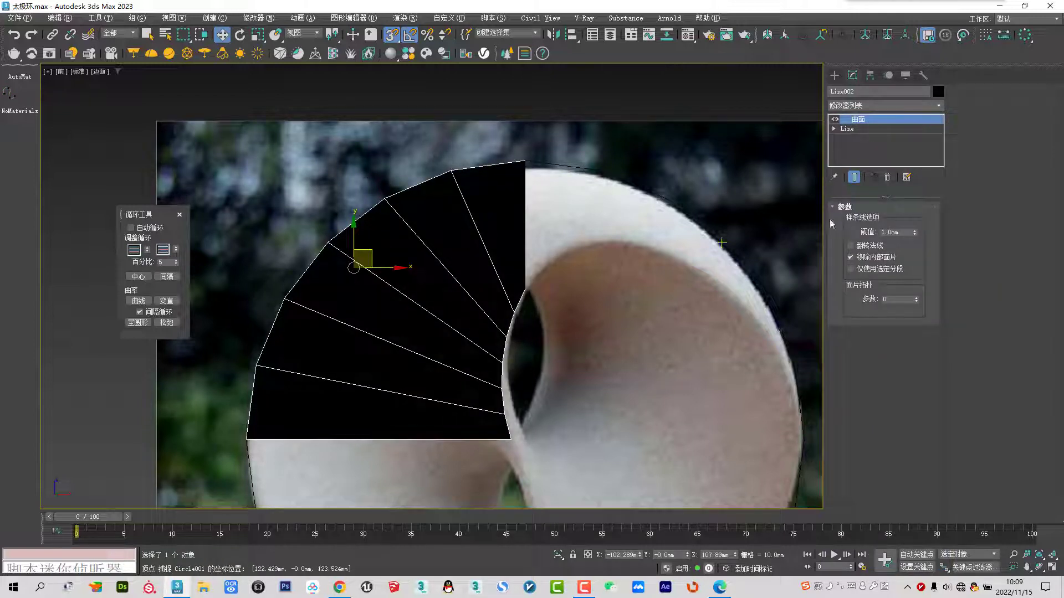
left_click(878, 247)
Apply a see-through material to the surface from the Material Editor
key("m")
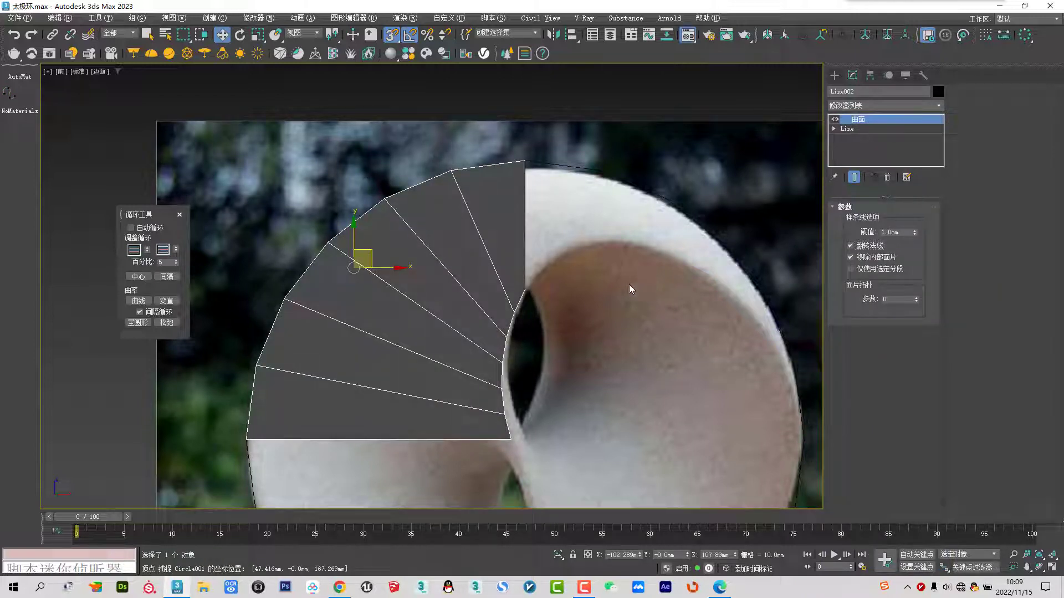
left_click(615, 252)
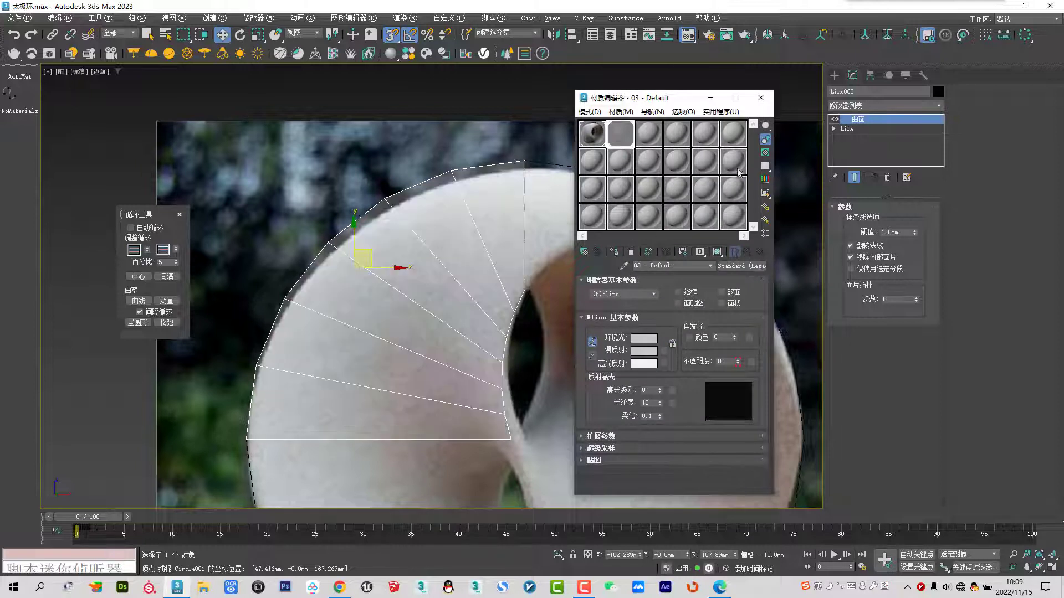
left_click(761, 98)
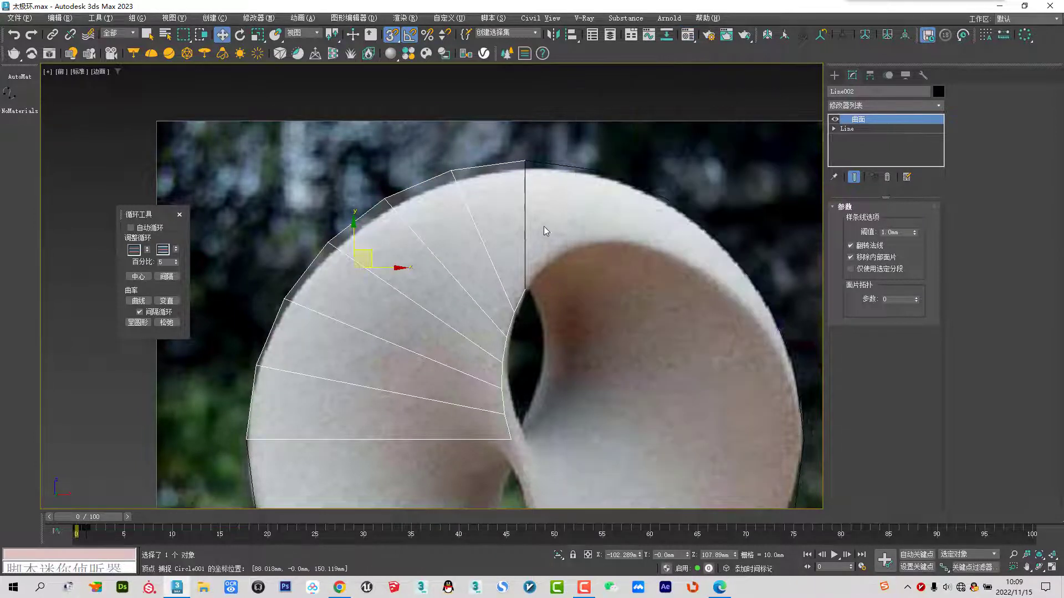
scroll(545, 226, "down", 3)
scroll(548, 227, "down", 2)
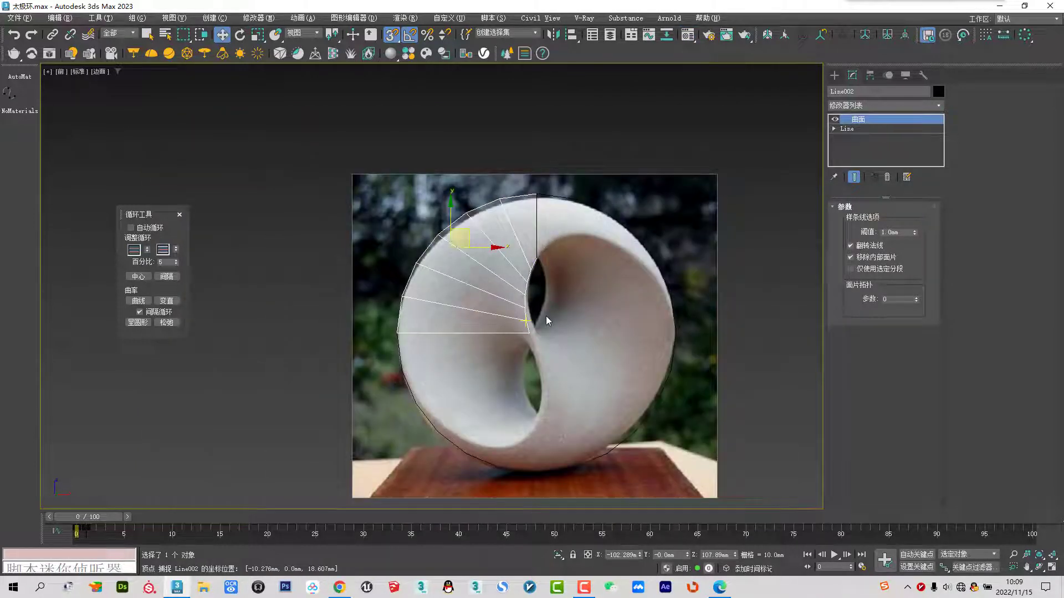
Move the reference photo and spline cage up together, then select Line002 alone
left_click_drag(327, 148, 760, 505)
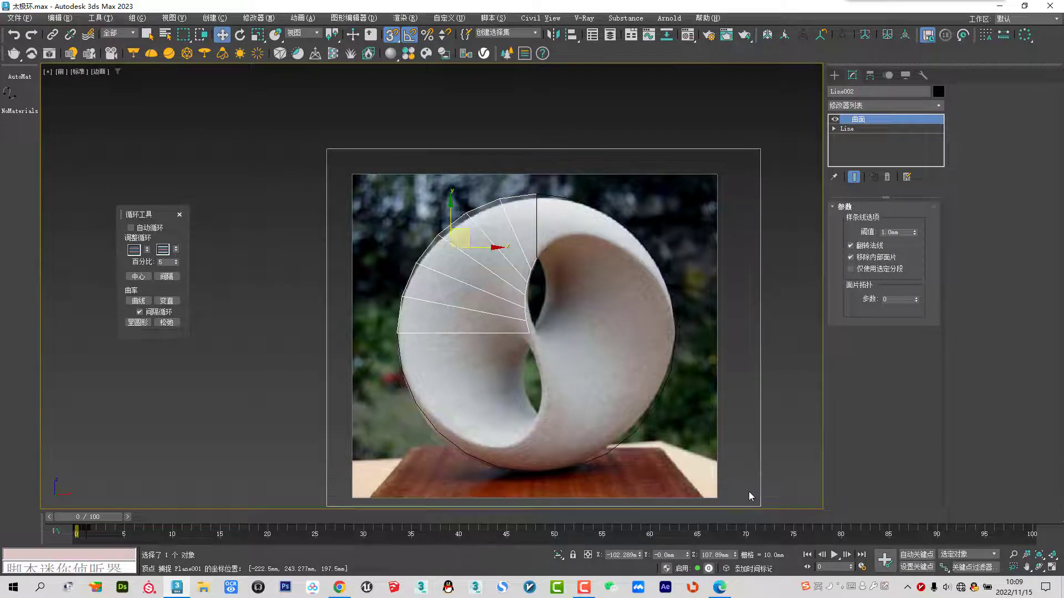
mouse_move(533, 273)
left_mouse_down()
mouse_move(528, 230)
mouse_move(510, 208)
left_mouse_up()
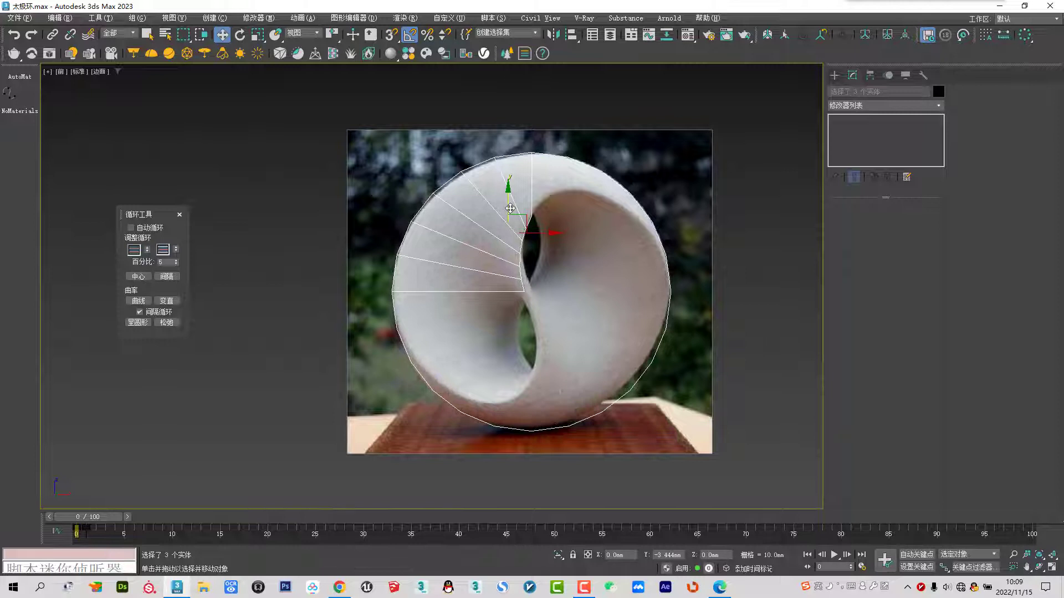
scroll(533, 217, "up", 3)
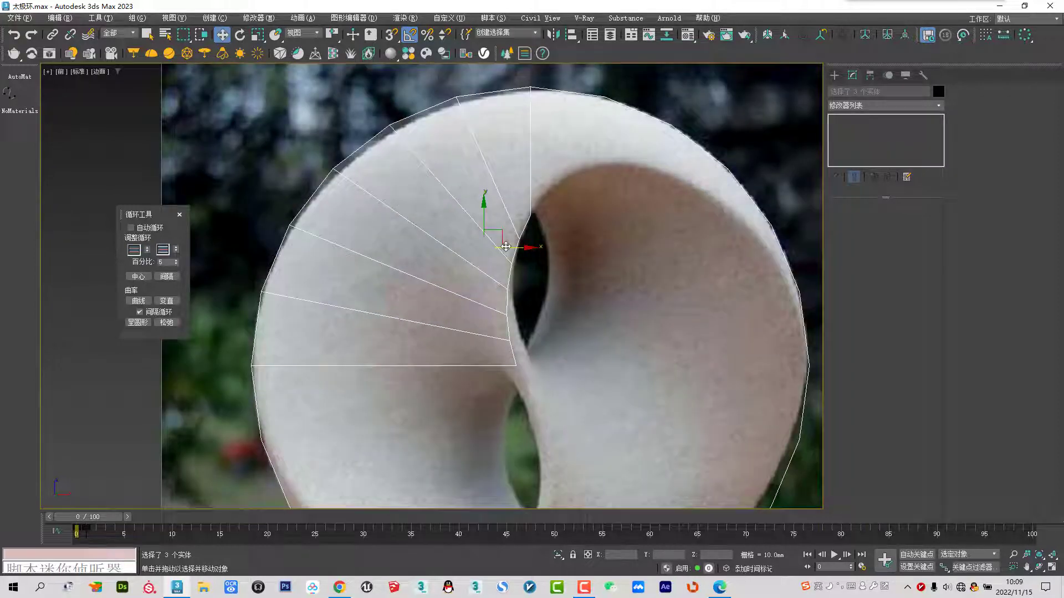
left_click(494, 261)
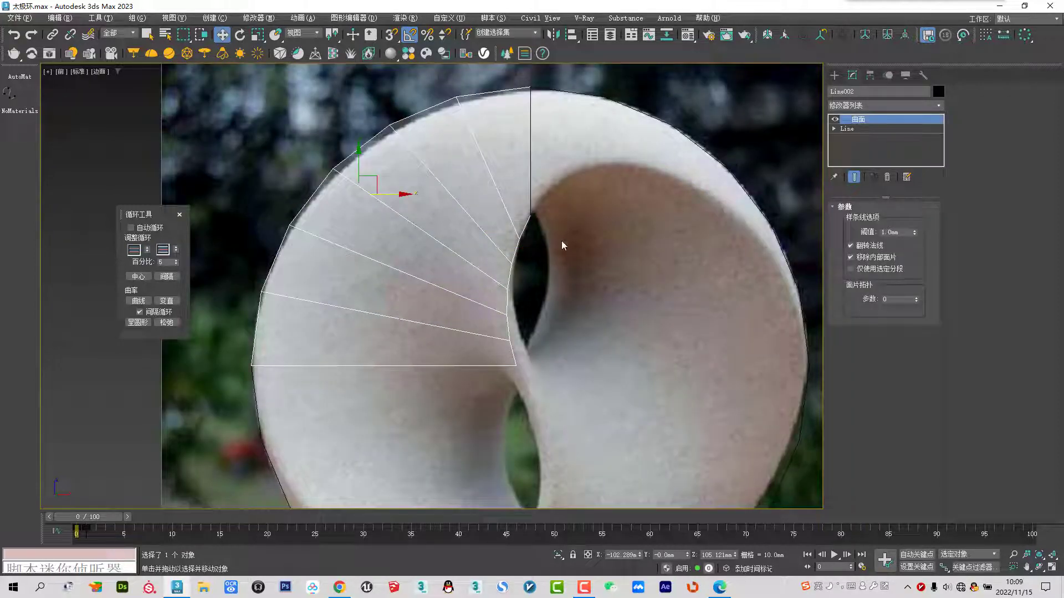
Convert the surface to editable poly and connect the edge ring with 3 new edge loops
right_click(435, 200)
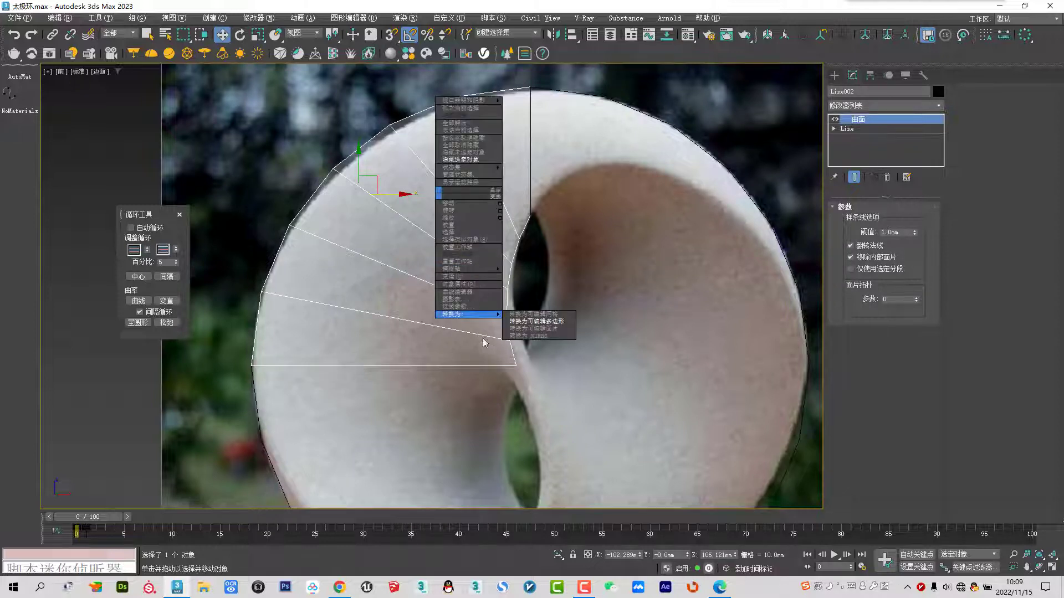
left_click(545, 323)
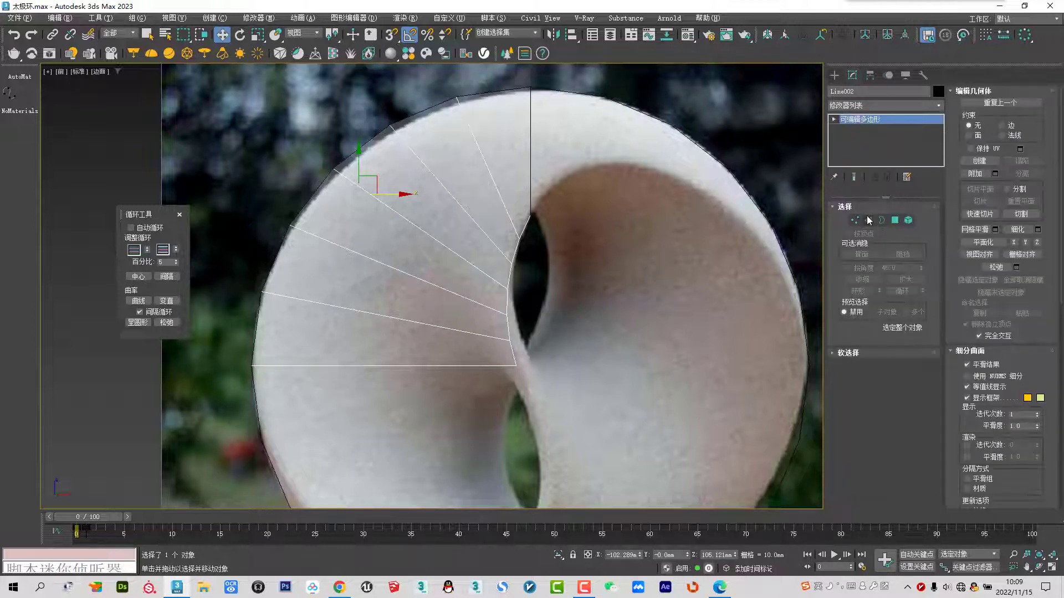
left_click(869, 220)
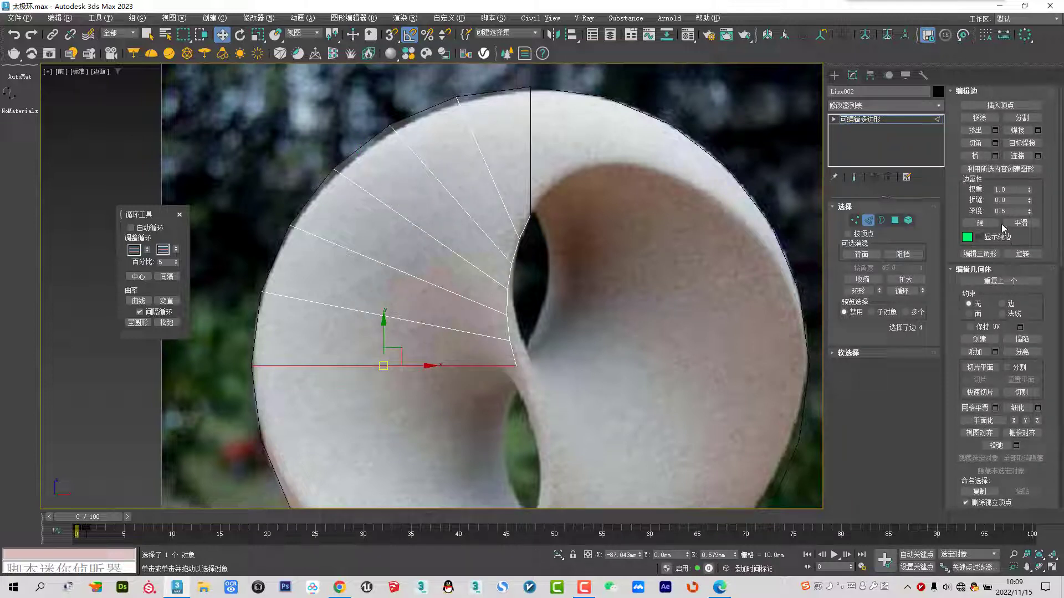
left_click(858, 290)
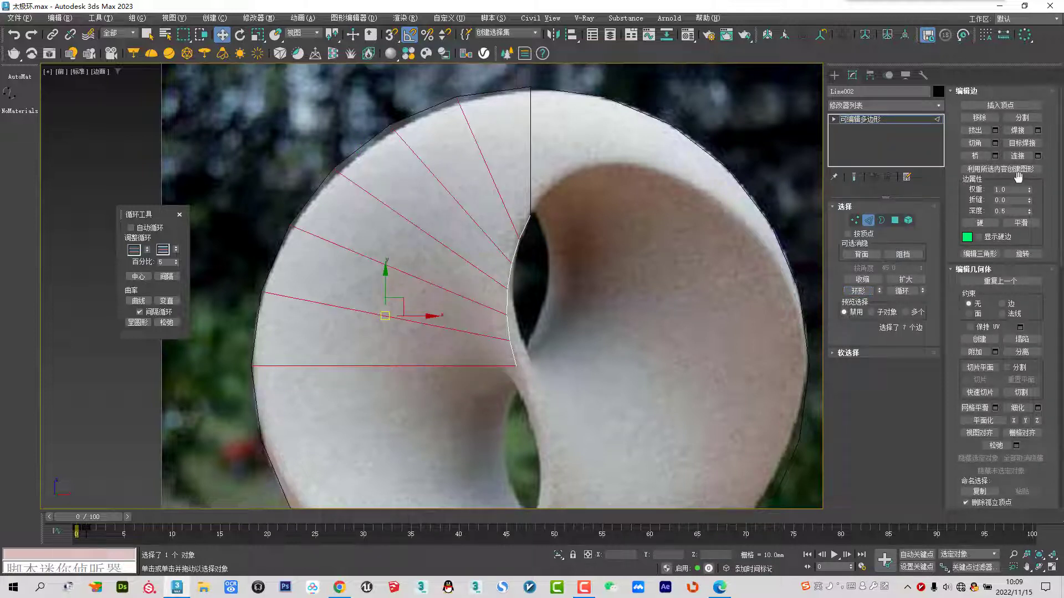
left_click(1038, 156)
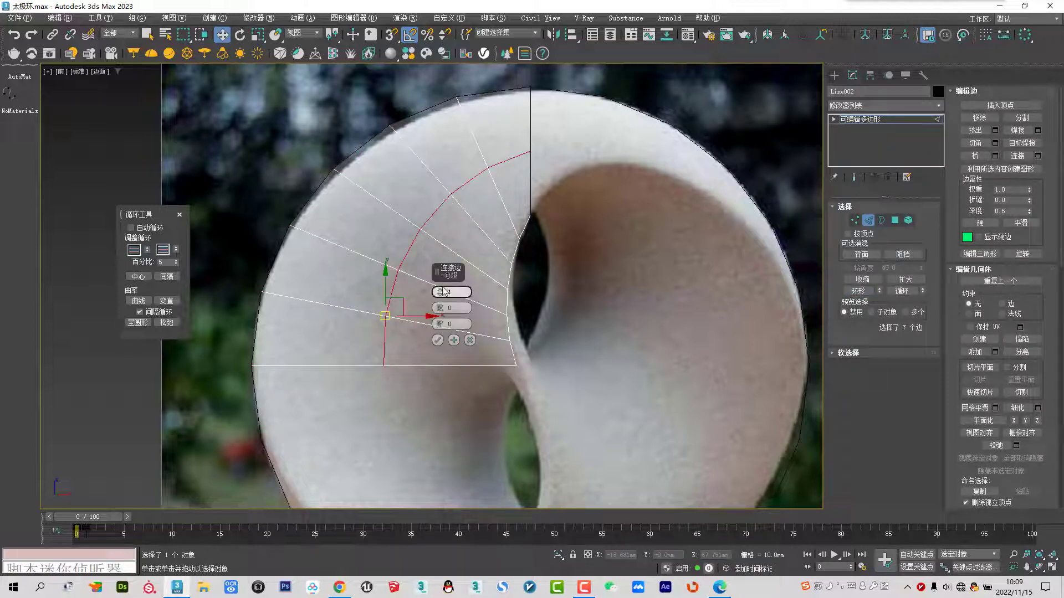
left_click_drag(443, 292, 445, 283)
left_click(437, 341)
Recentre the quad grid, exit edge mode and clear the selection
middle_click_drag(480, 230, 498, 273)
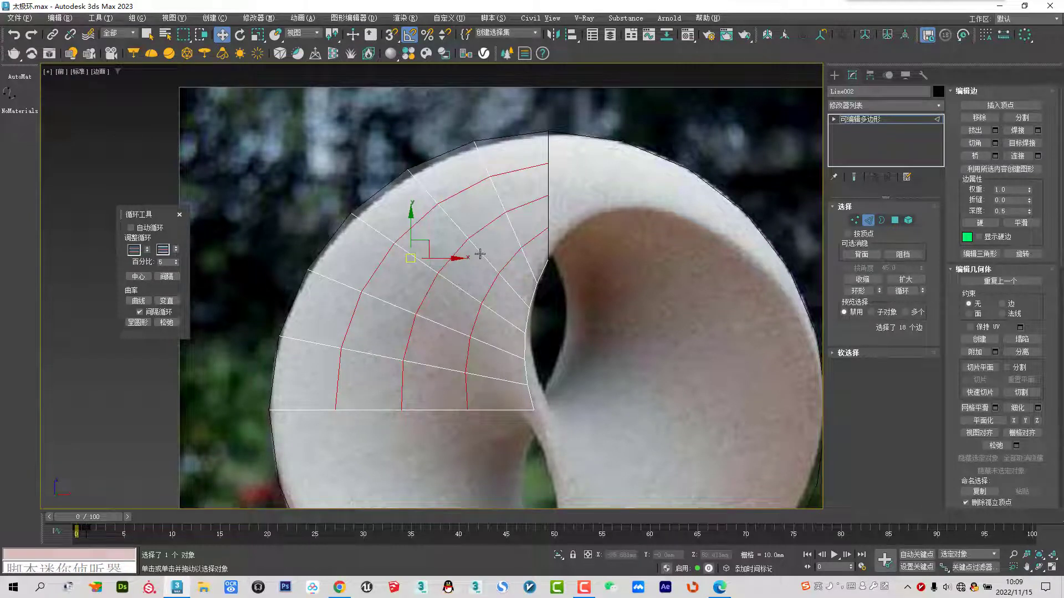
mouse_move(527, 315)
middle_mouse_down()
mouse_move(513, 321)
mouse_move(527, 289)
mouse_move(548, 291)
middle_mouse_up()
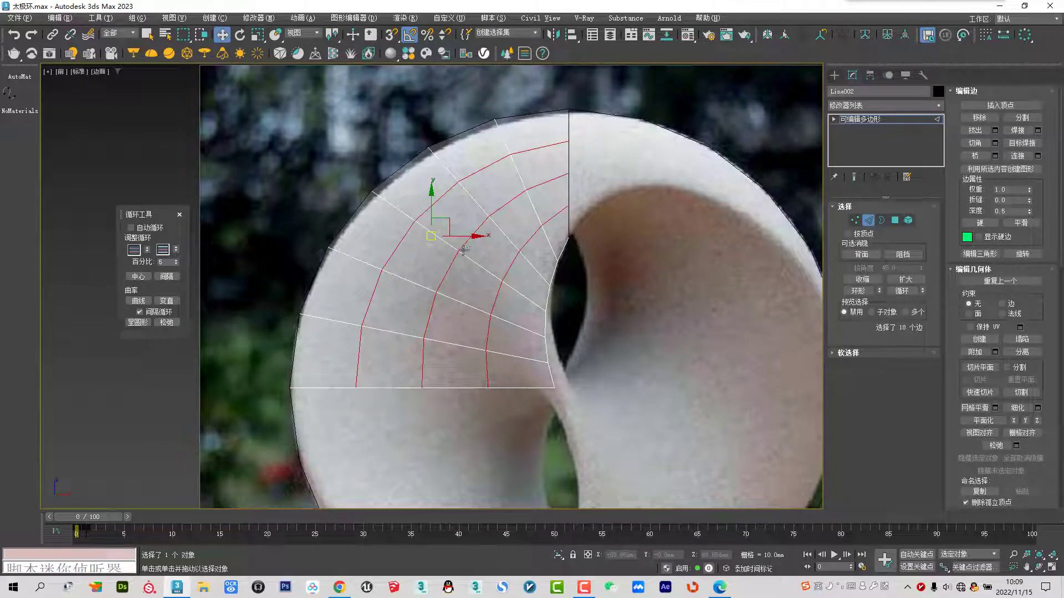
left_click(868, 220)
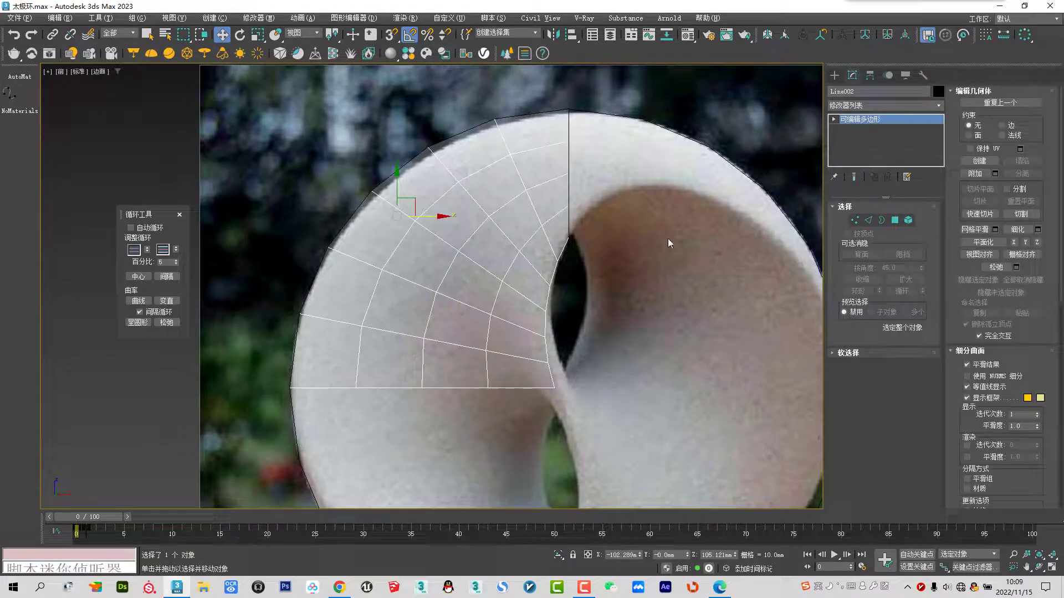
scroll(627, 230, "down", 3)
scroll(517, 223, "up", 3)
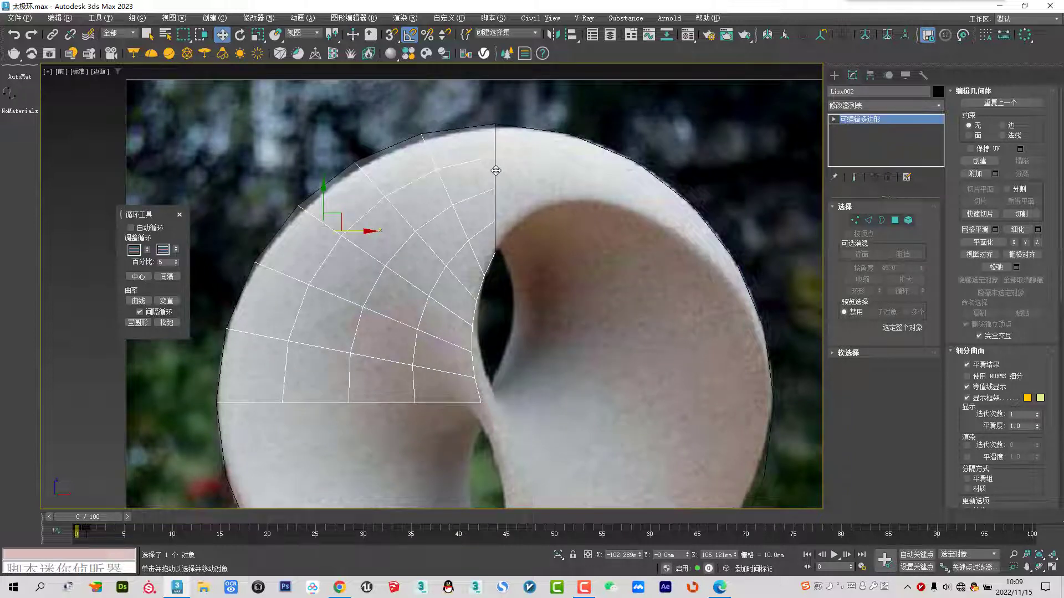
left_click_drag(487, 105, 567, 269)
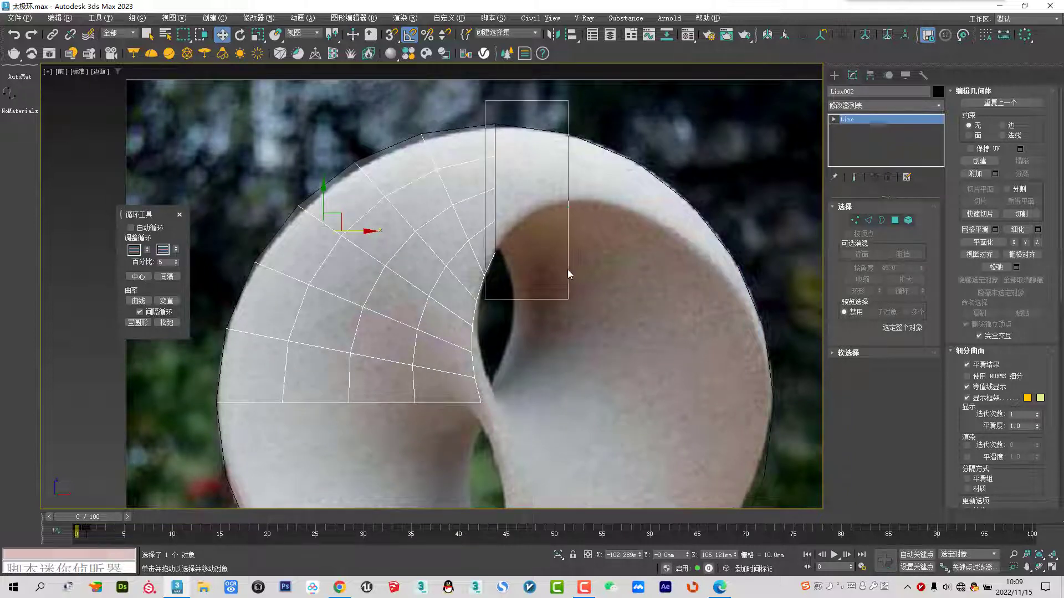
left_click(556, 231)
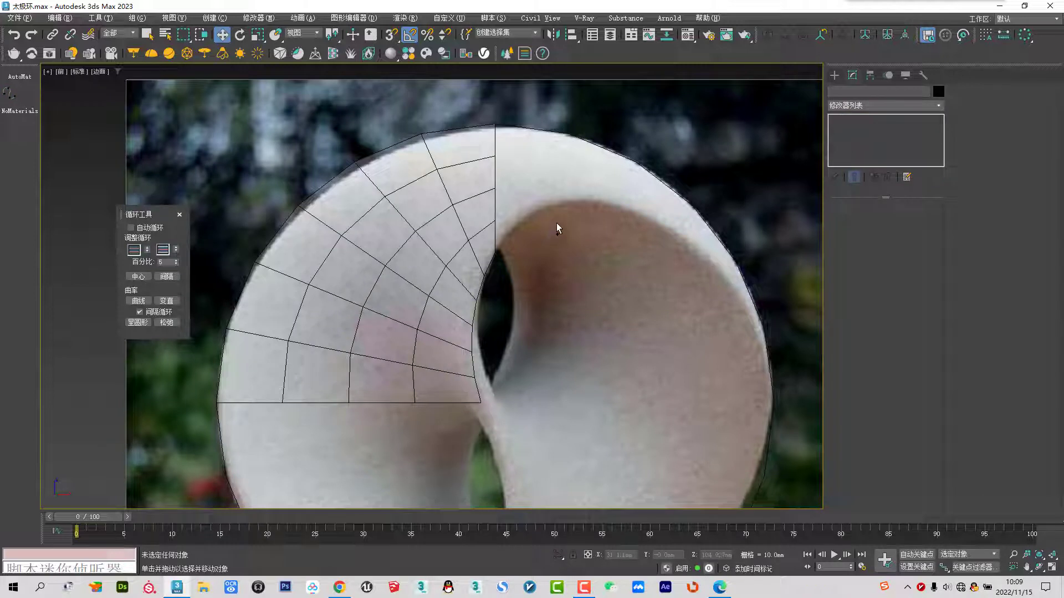
Start Line003 at the grid's inner corner and trace along the hole's upper rim and right side
right_click(574, 182)
left_click(603, 143)
scroll(487, 253, "up", 5)
left_click(472, 254)
scroll(495, 247, "down", 5)
scroll(454, 233, "down", 1)
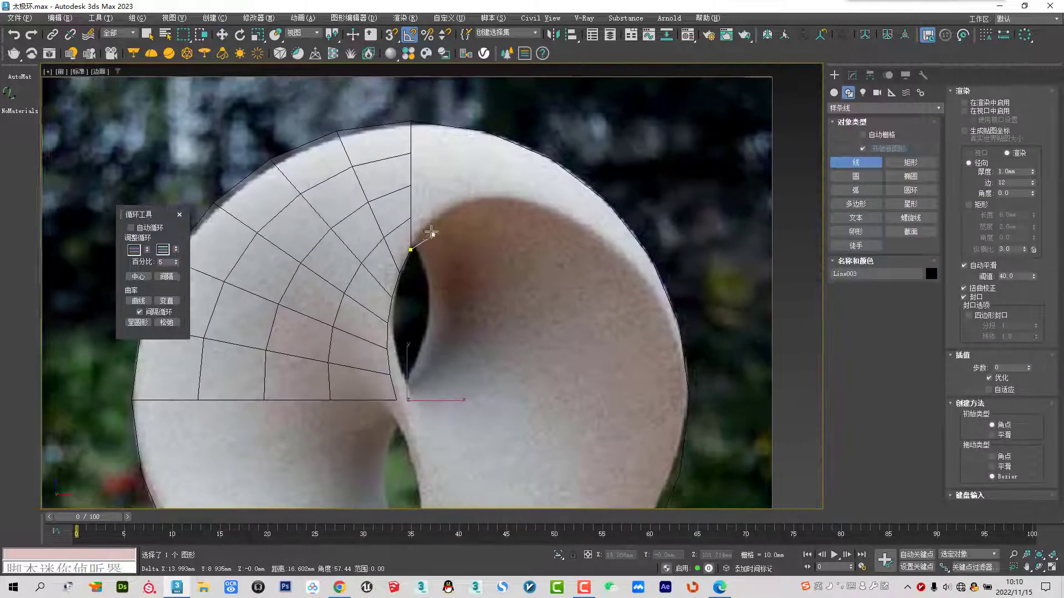
left_click(440, 214)
left_click(493, 195)
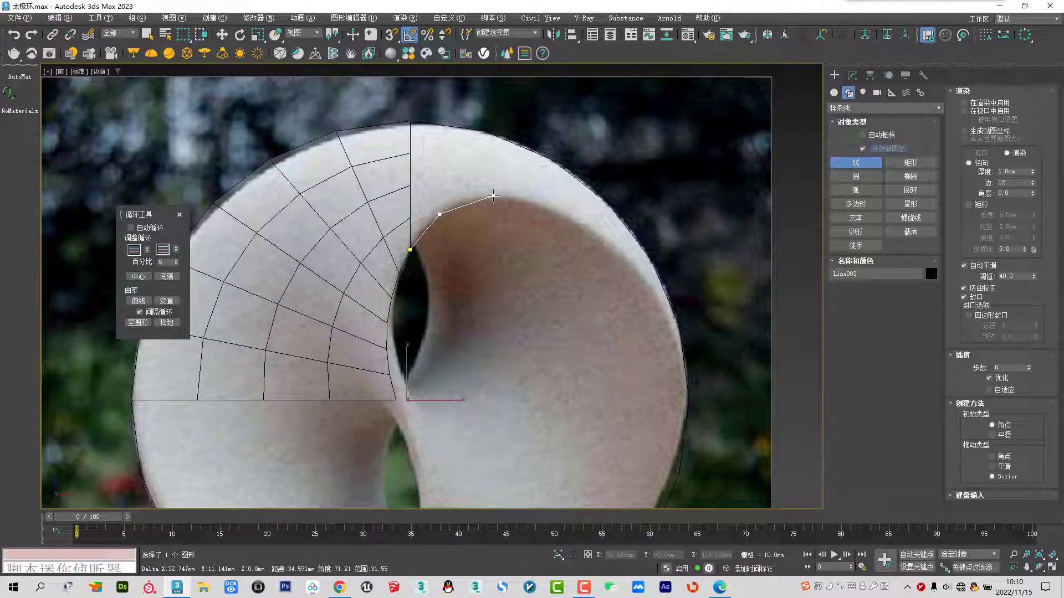
left_click(546, 207)
left_click(597, 232)
left_click(637, 269)
left_click(669, 320)
Snap Line003's last point at the hole's lower right, finish it, and nudge that vertex left
key("s")
key("s")
left_click(687, 399)
right_click(687, 399)
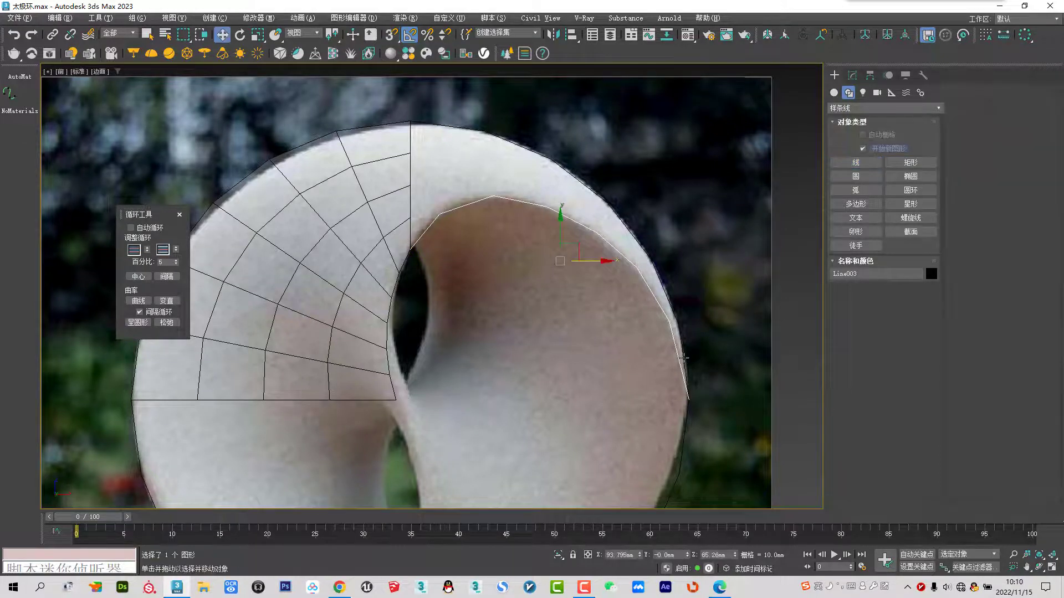
left_click_drag(721, 399, 710, 404)
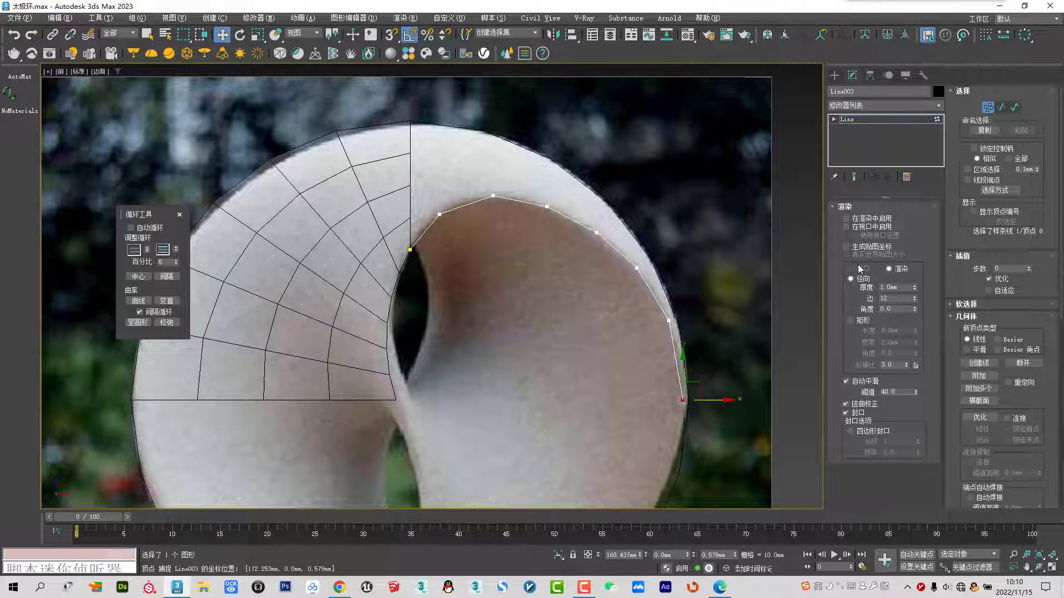
left_click(988, 106)
Add a Normalize Spline modifier to Line003 set to 7 knots
left_click(884, 106)
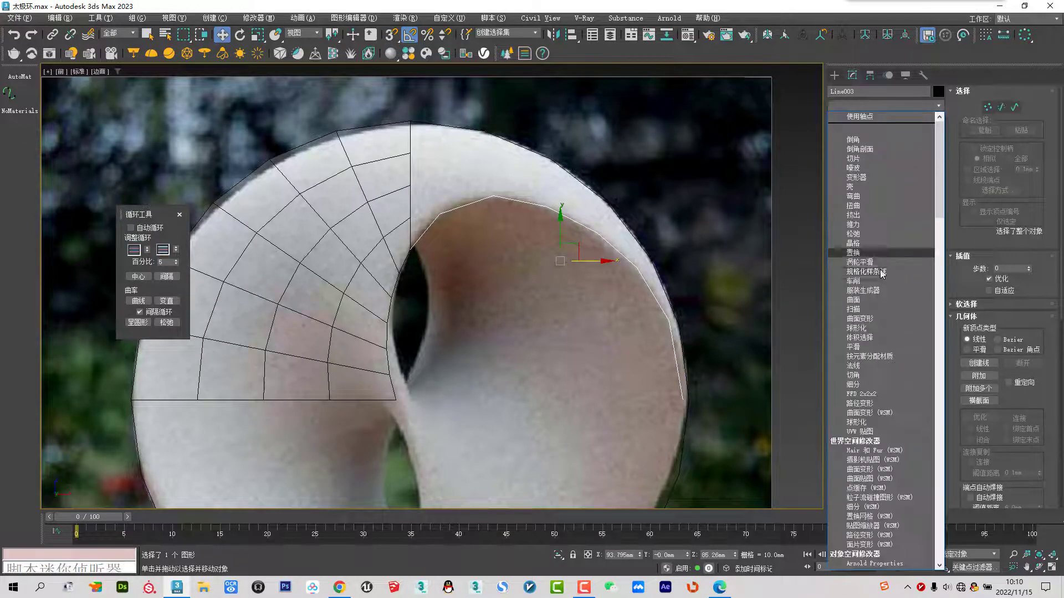
left_click(881, 272)
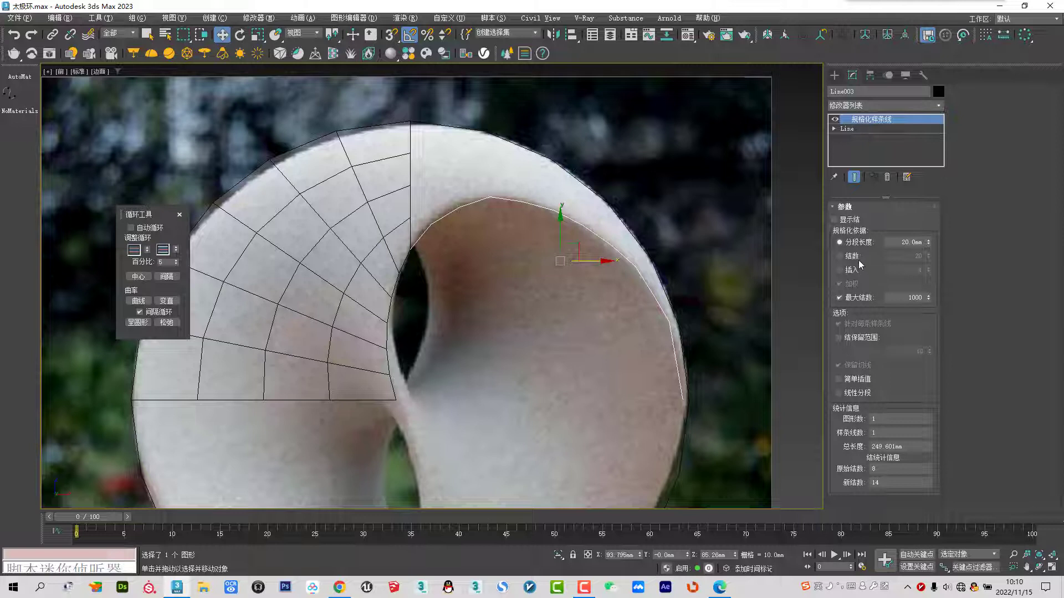
left_click(839, 256)
double_click(908, 256)
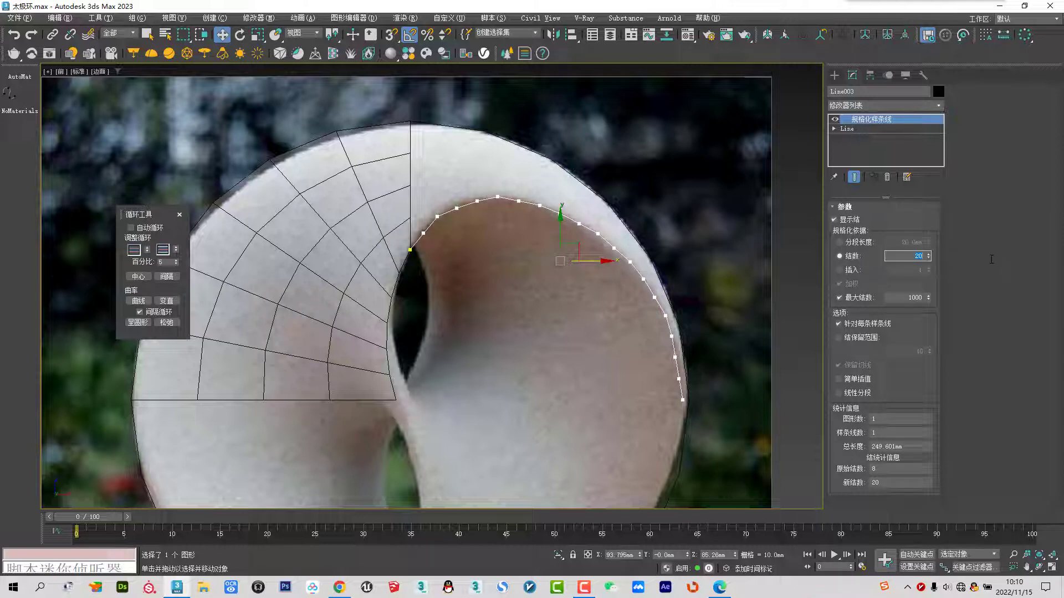
type("7")
key("Return")
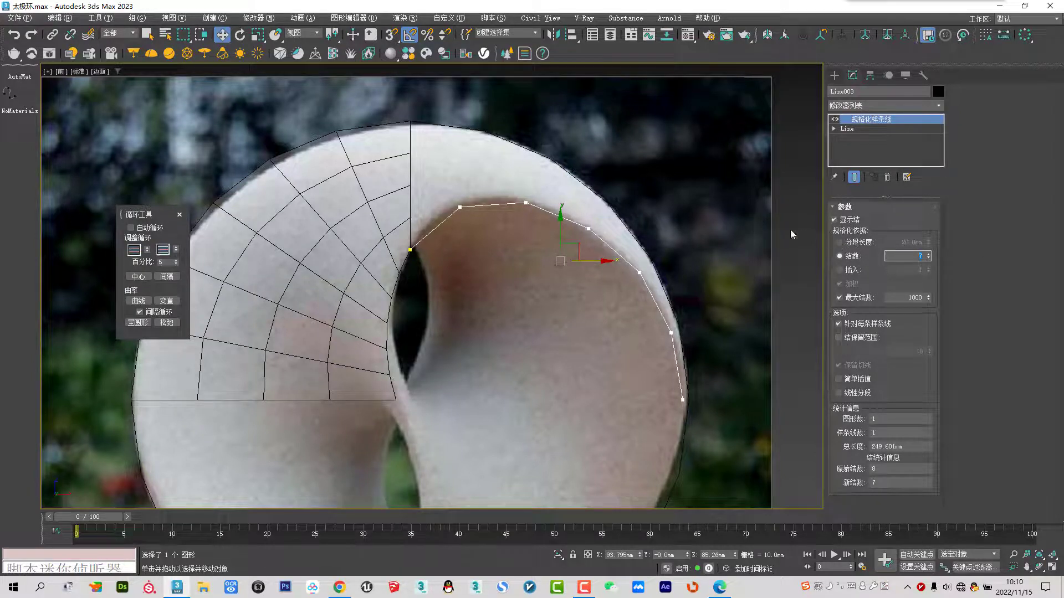
Convert Line003 to an editable spline and select its end and third points in Vertex mode
right_click(472, 233)
mouse_move(497, 347)
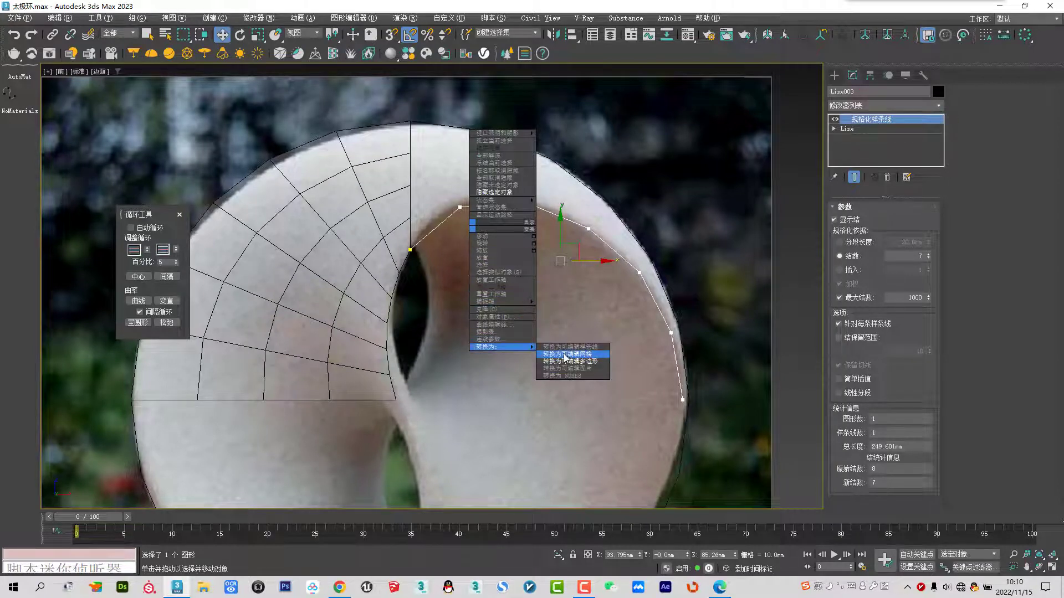
left_click(578, 350)
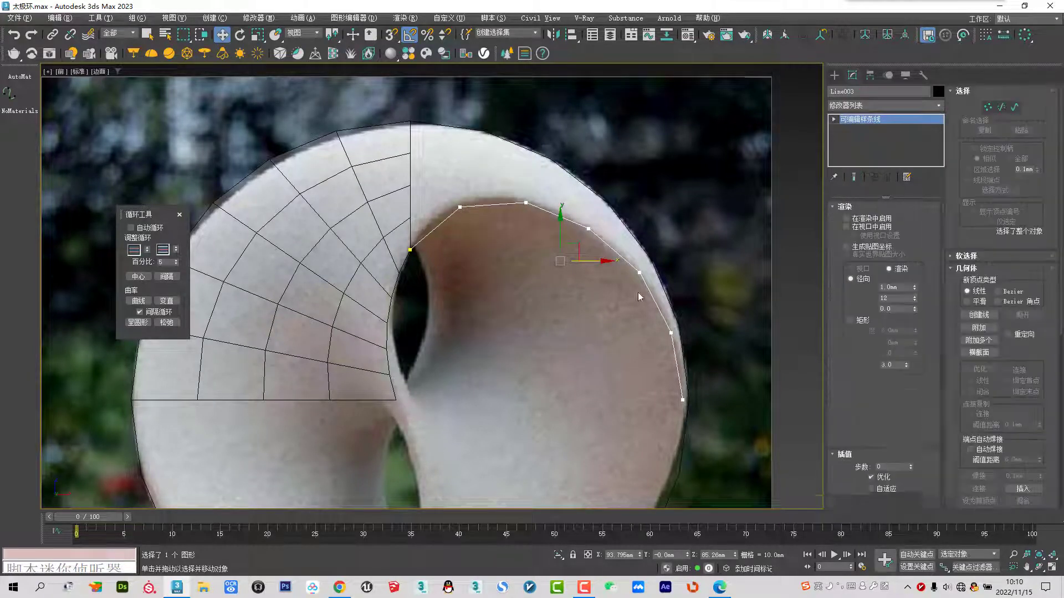
left_click(988, 107)
scroll(486, 200, "up", 3)
left_click(431, 207)
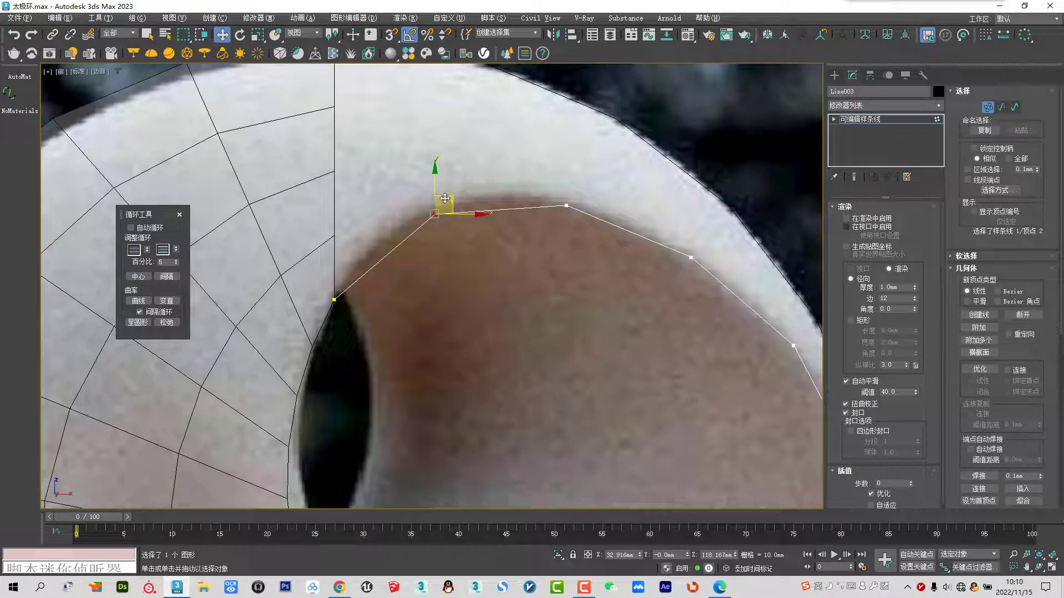
left_click(566, 205)
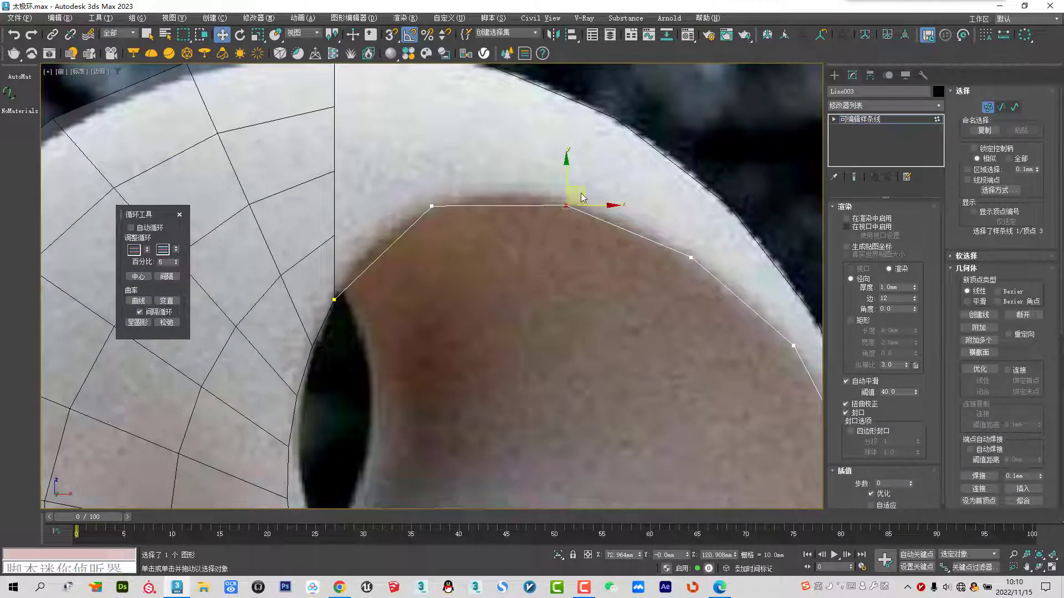
Reframe the view on the ring's top and leave vertex editing
scroll(571, 205, "down", 5)
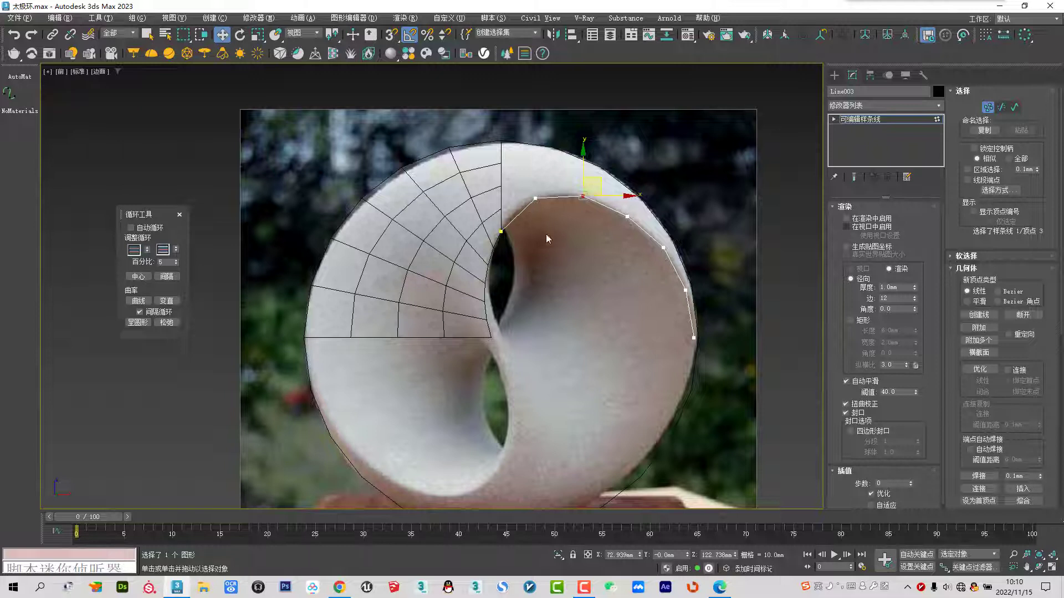
scroll(546, 238, "down", 1)
scroll(498, 241, "up", 4)
middle_click_drag(499, 241, 476, 265)
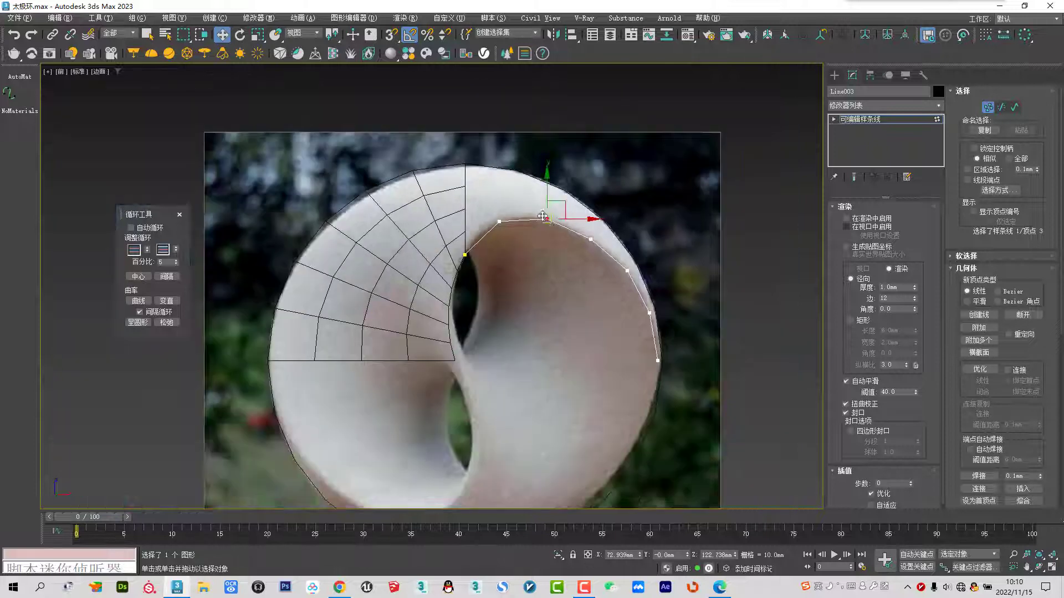
middle_click_drag(510, 189, 495, 170)
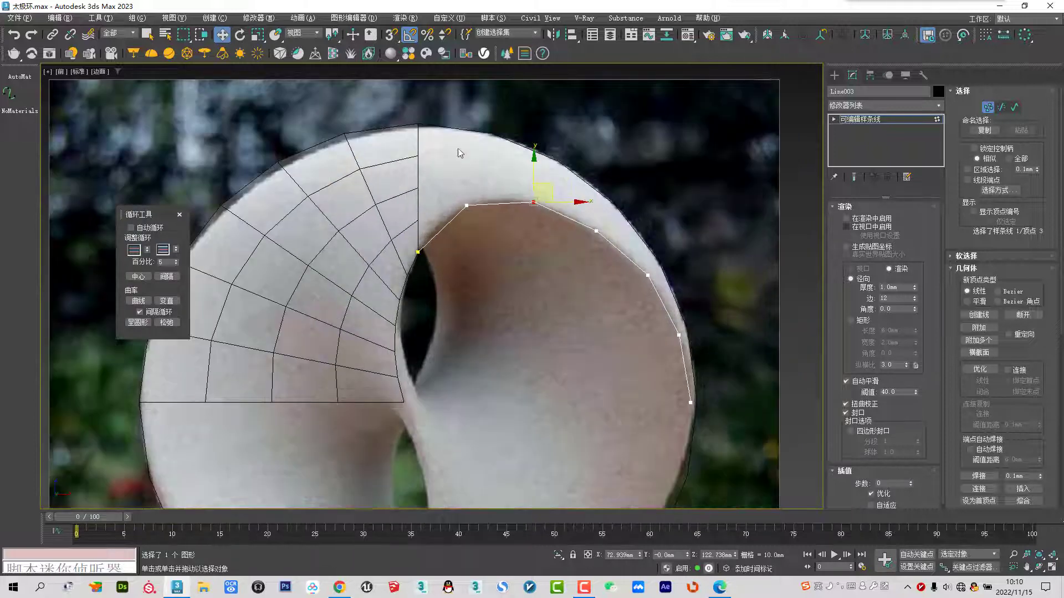
left_click(988, 107)
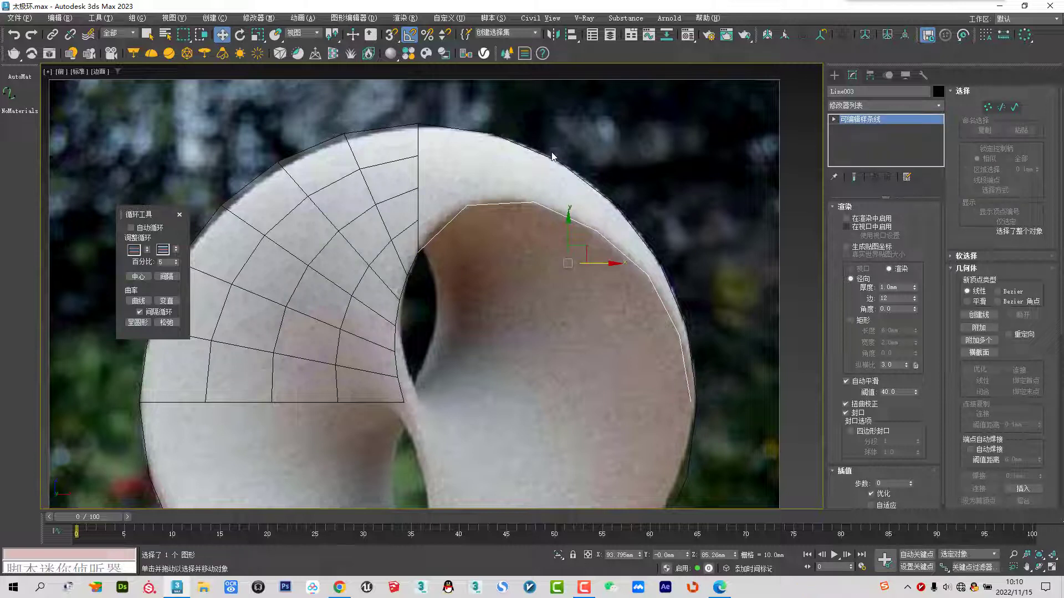
Draw snapped Line004 along the ring's outer rim down the right side
right_click(543, 199)
left_click(526, 172)
key("s")
left_click(418, 124)
left_click(492, 133)
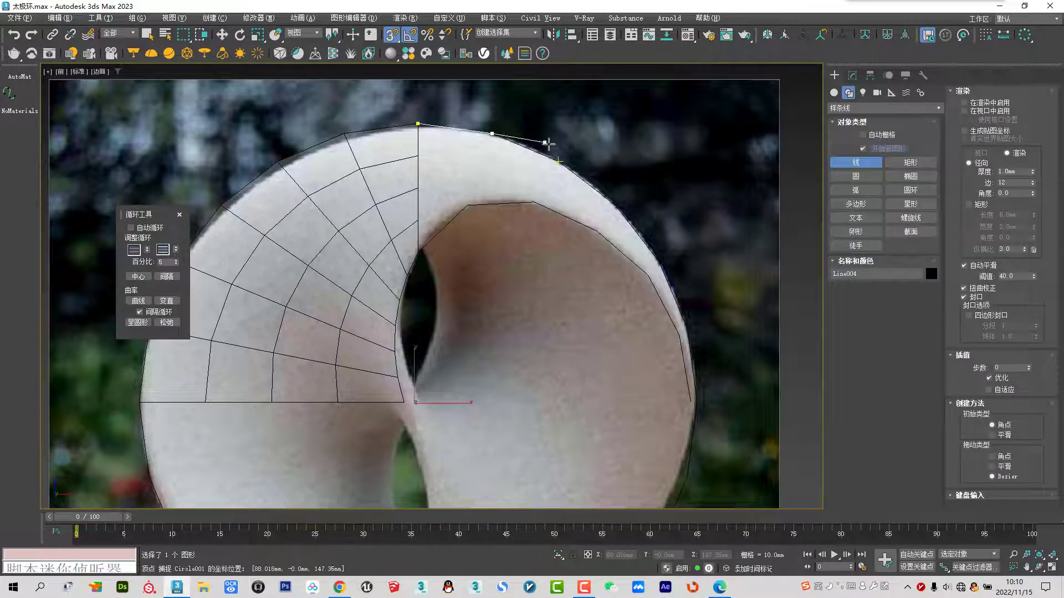
left_click(559, 161)
left_click(615, 205)
left_click(658, 262)
left_click(696, 402)
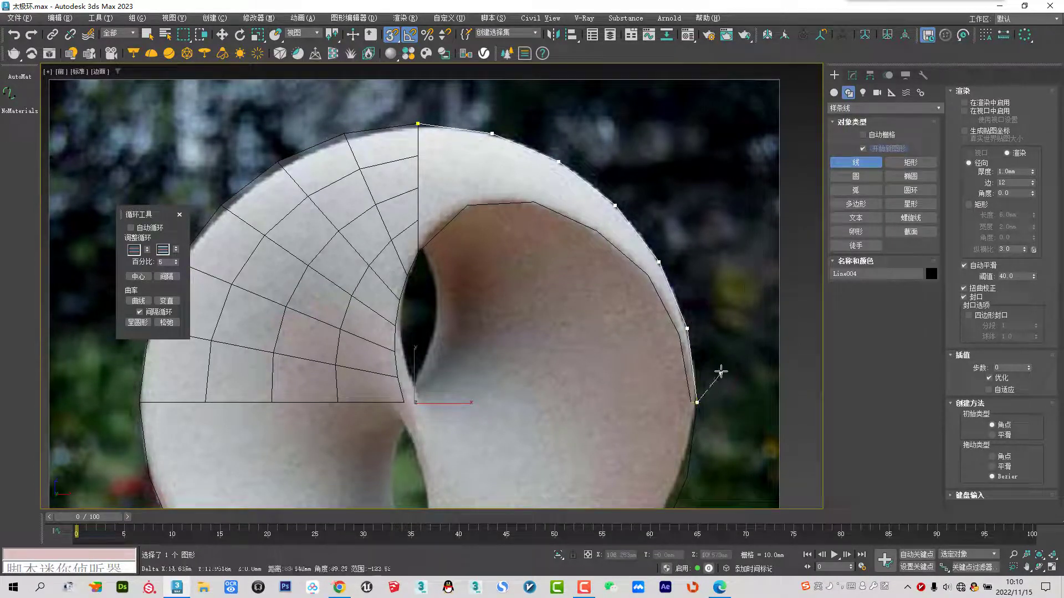
right_click(719, 373)
right_click(783, 238)
Attach Line003 to Line004 and join them with Cross Section spokes
left_click(852, 75)
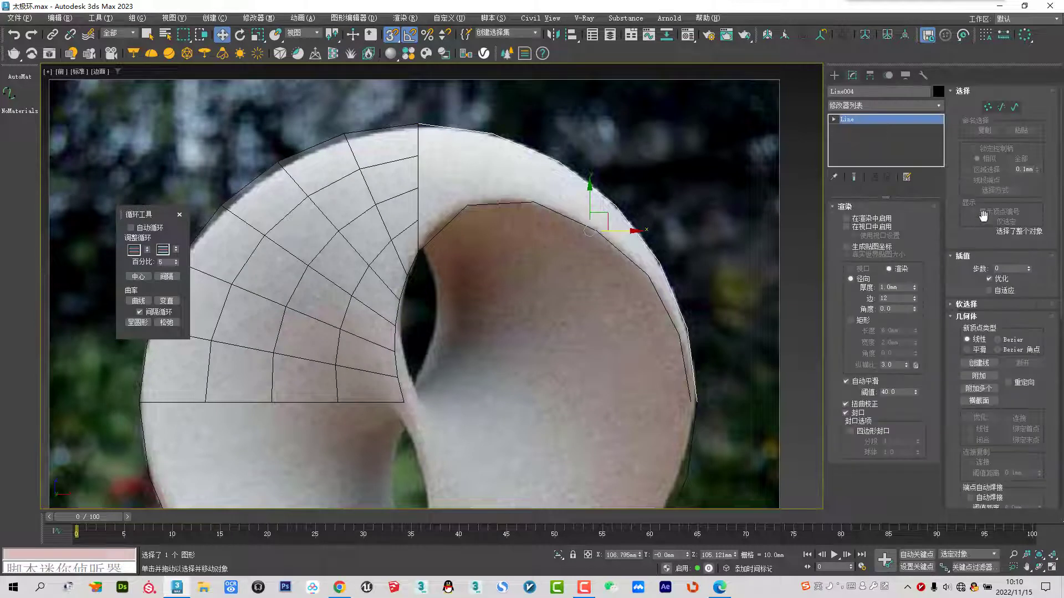
left_click(980, 377)
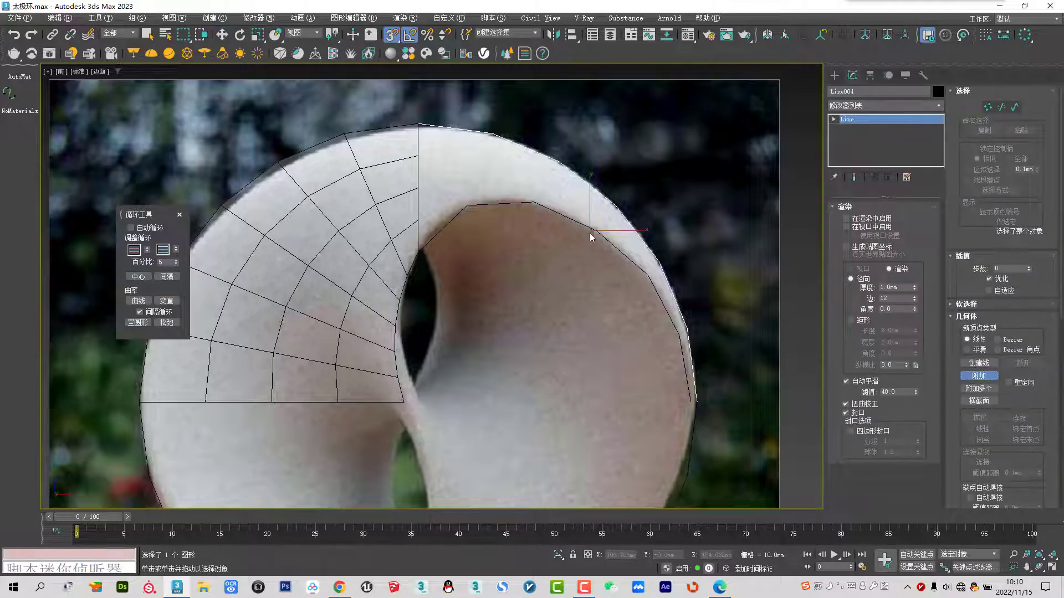
right_click(621, 269)
left_click(978, 401)
left_click(503, 137)
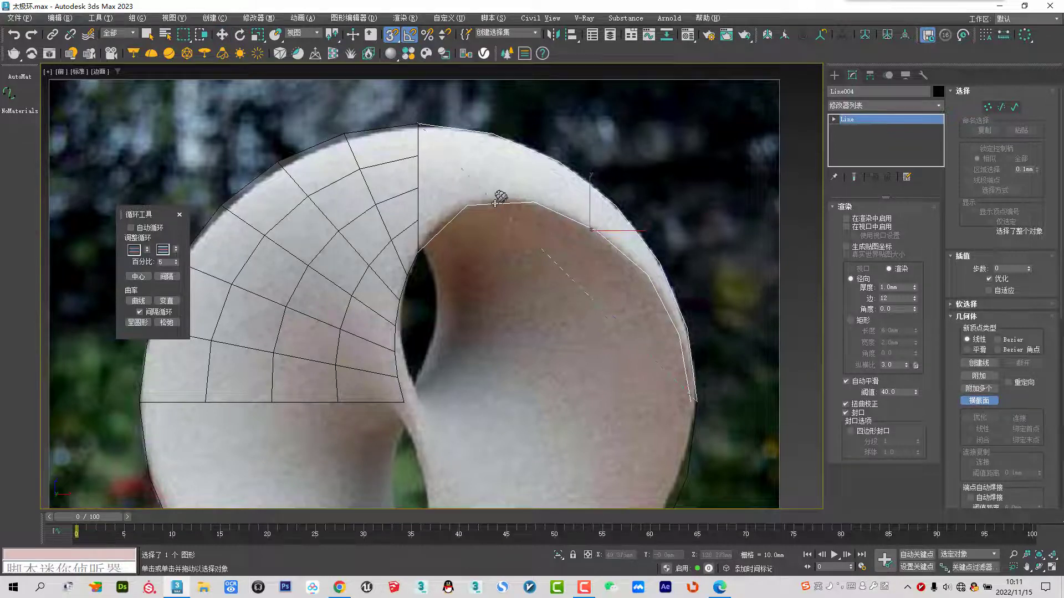
right_click(689, 244)
Surface Line004's spline cage, flip its normals, convert it to editable poly and assign the default material
left_click(891, 105)
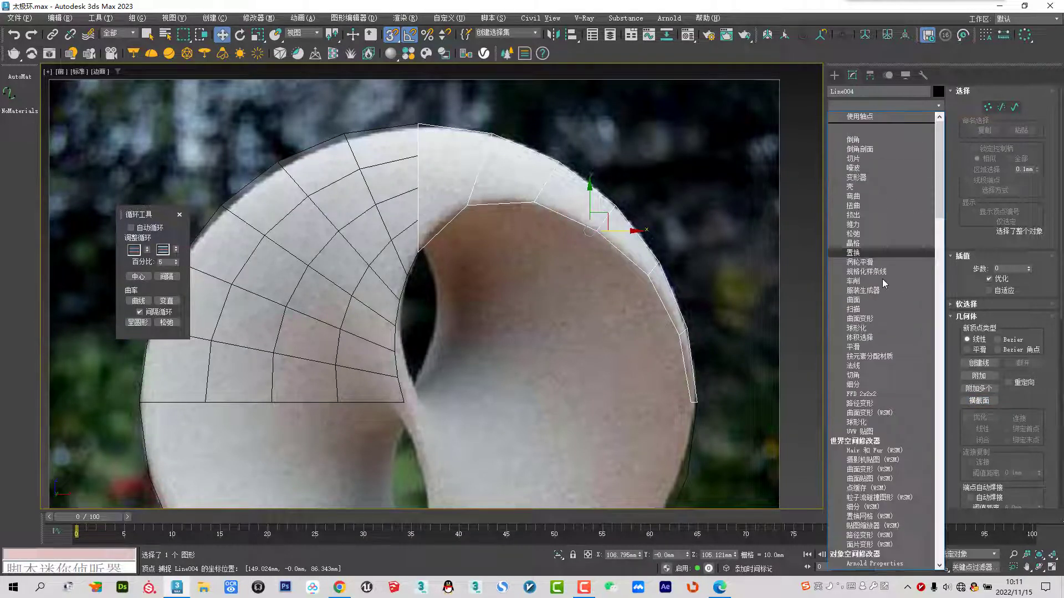
left_click(870, 300)
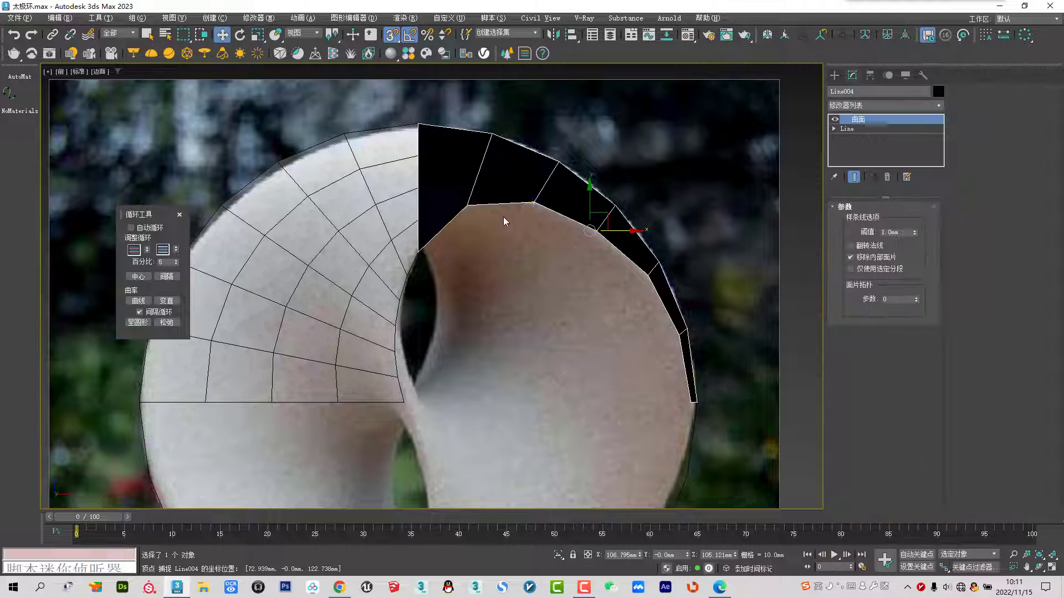
right_click(503, 217)
left_click(851, 245)
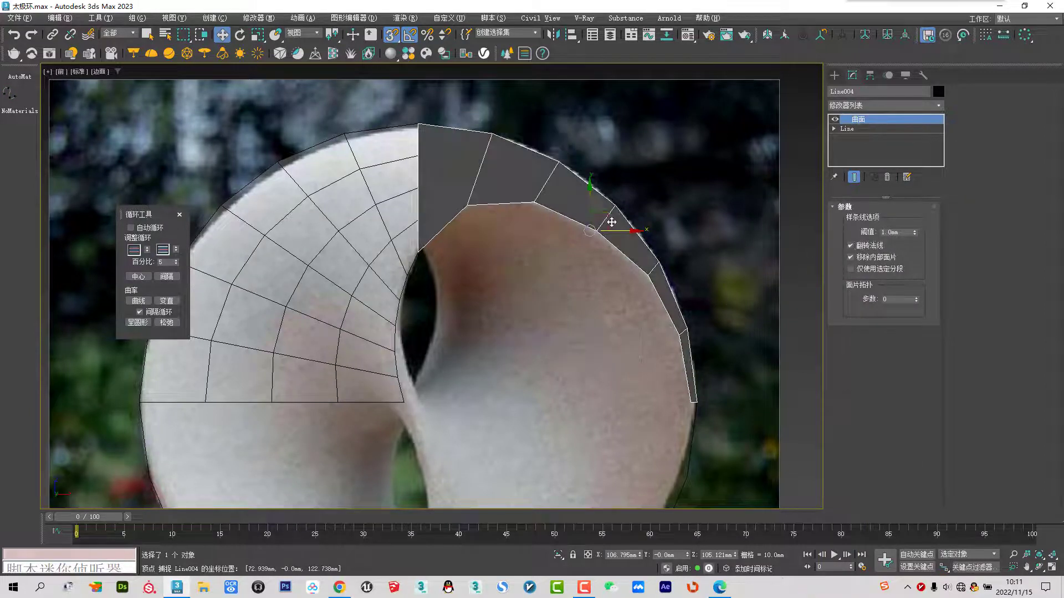
right_click(610, 223)
left_click(657, 290)
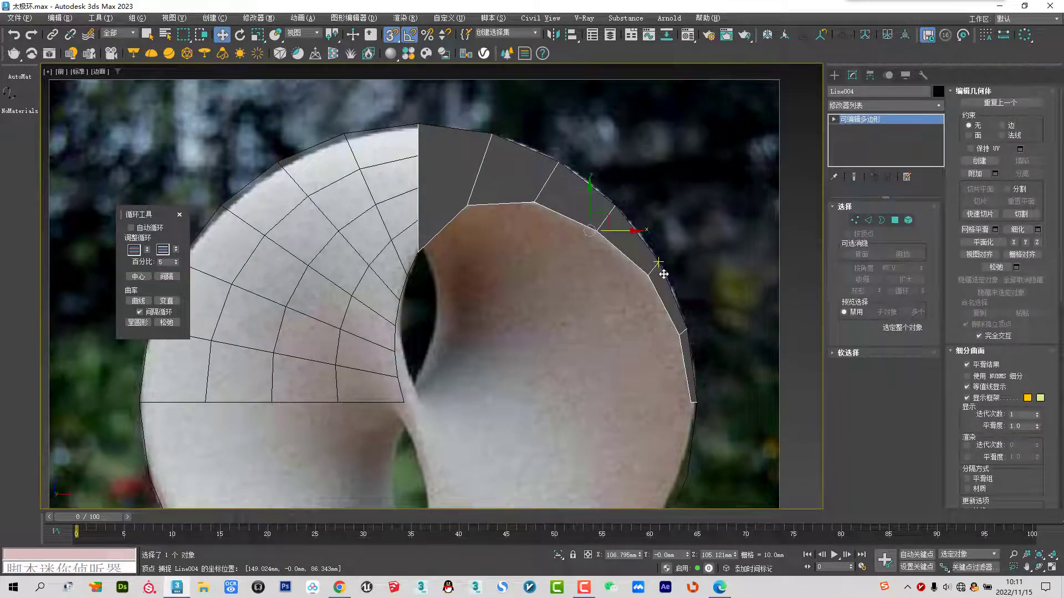
key("m")
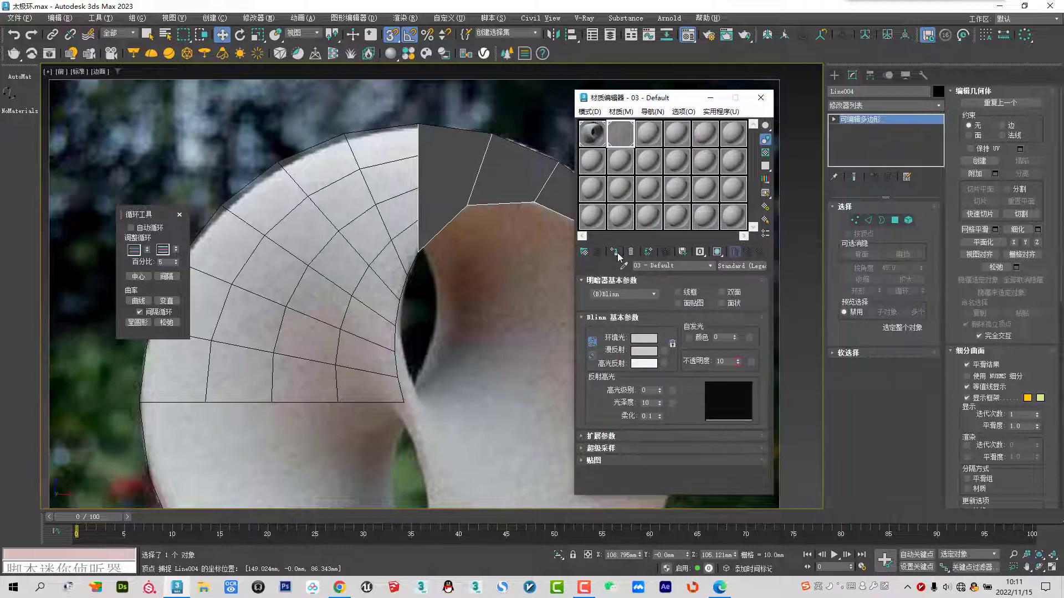
left_click(619, 254)
left_click(761, 98)
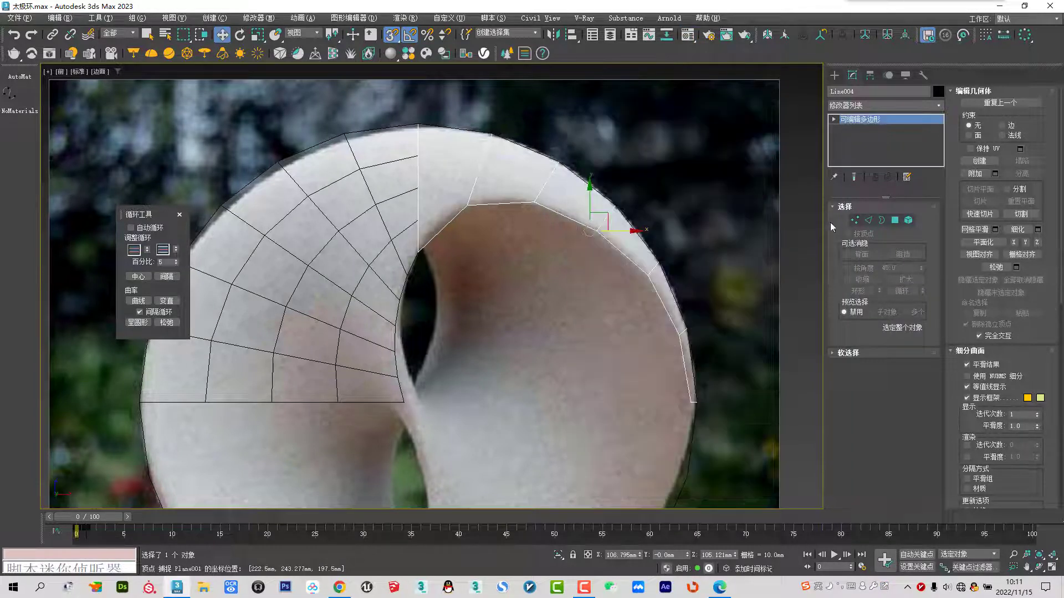
Select the edge ring across the strip and connect three new edge loops through it
left_click(869, 220)
left_click(478, 169)
key("s")
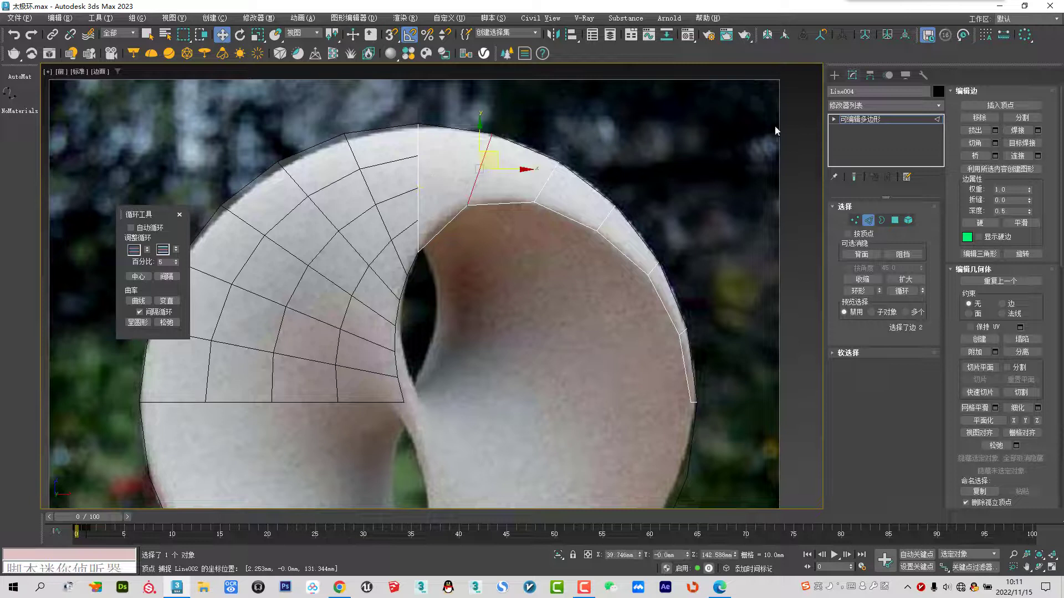
left_click(858, 291)
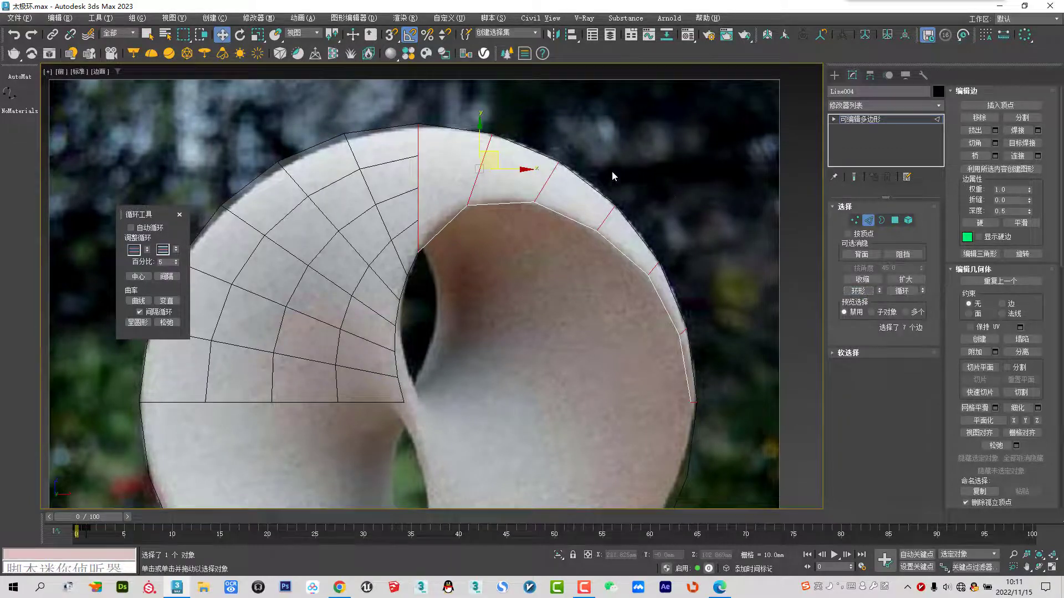
left_click(1038, 156)
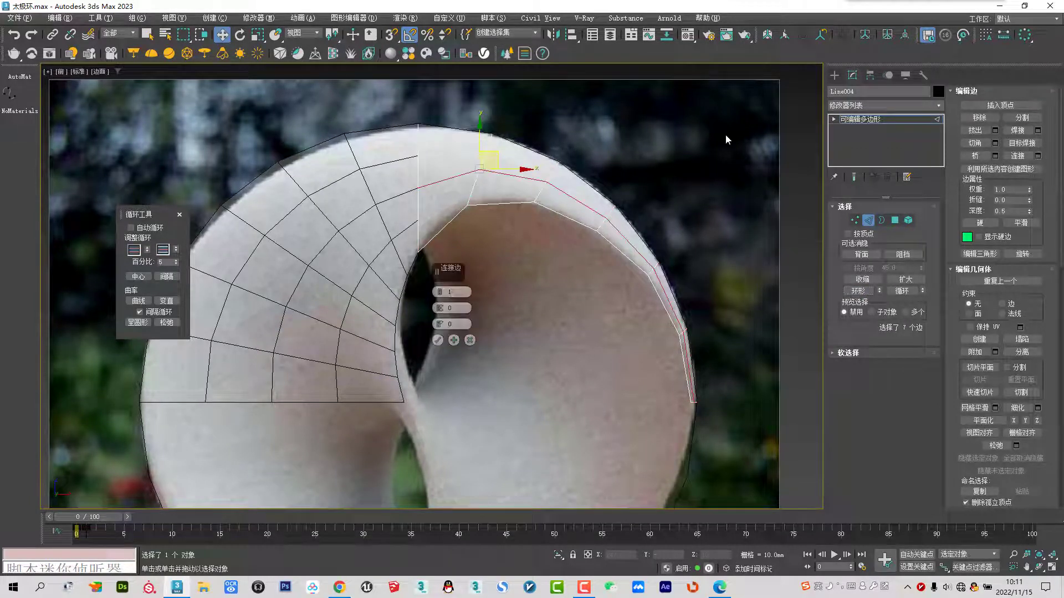
scroll(453, 292, "up", 1)
scroll(453, 292, "up", 1)
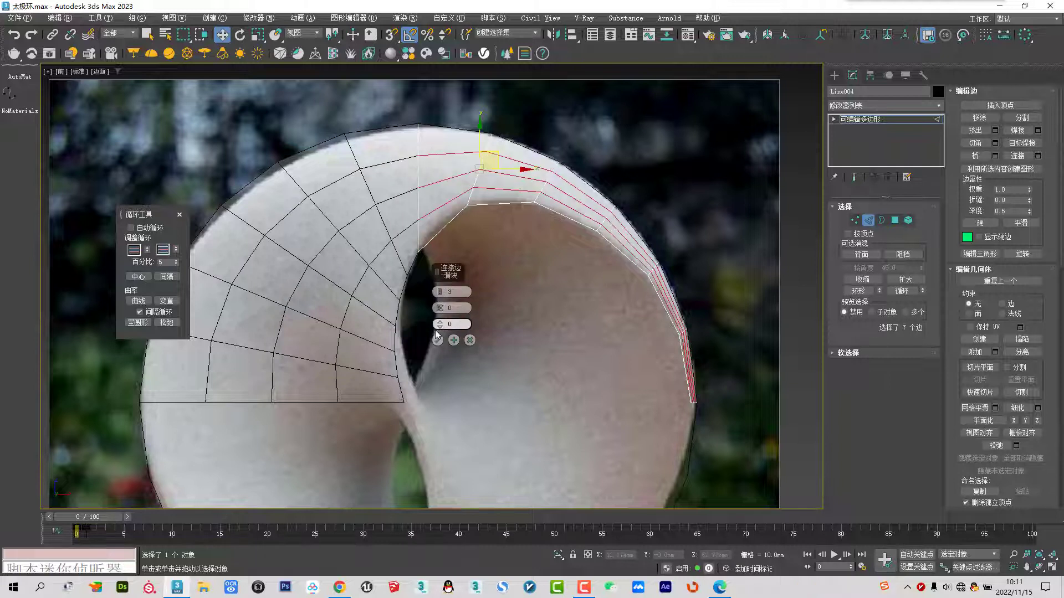
left_click(437, 341)
Pan and zoom the Front viewport in close on the strip's lower end
scroll(501, 246, "down", 2)
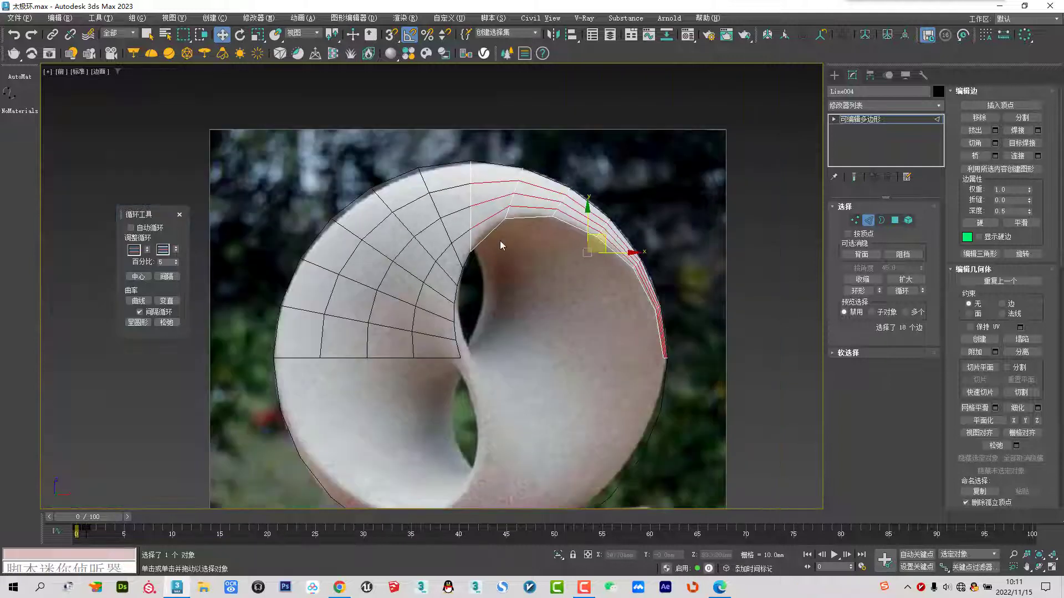
middle_click_drag(508, 207, 527, 209)
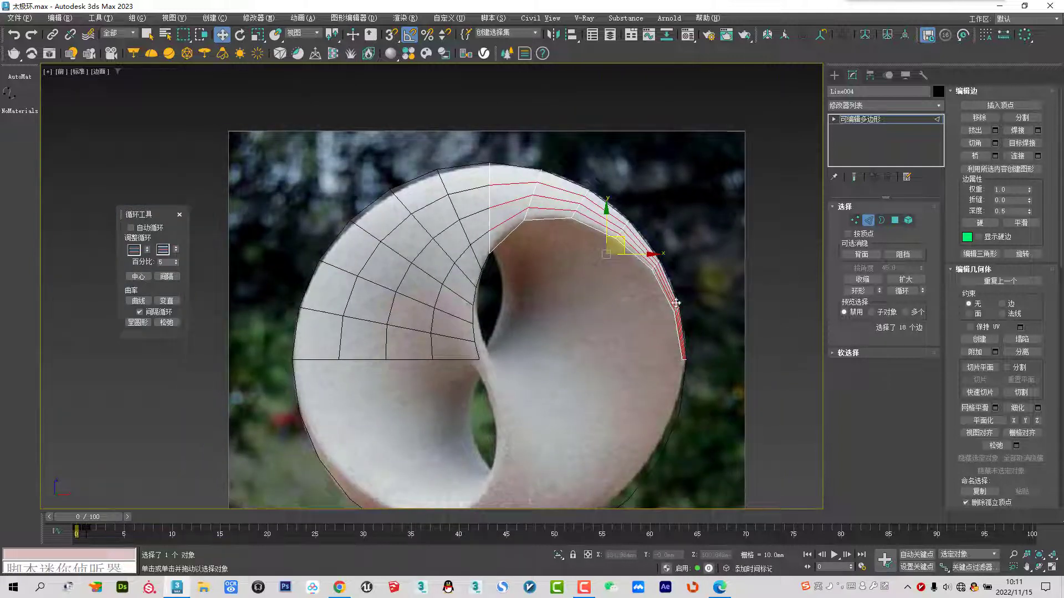
scroll(539, 288, "up", 2)
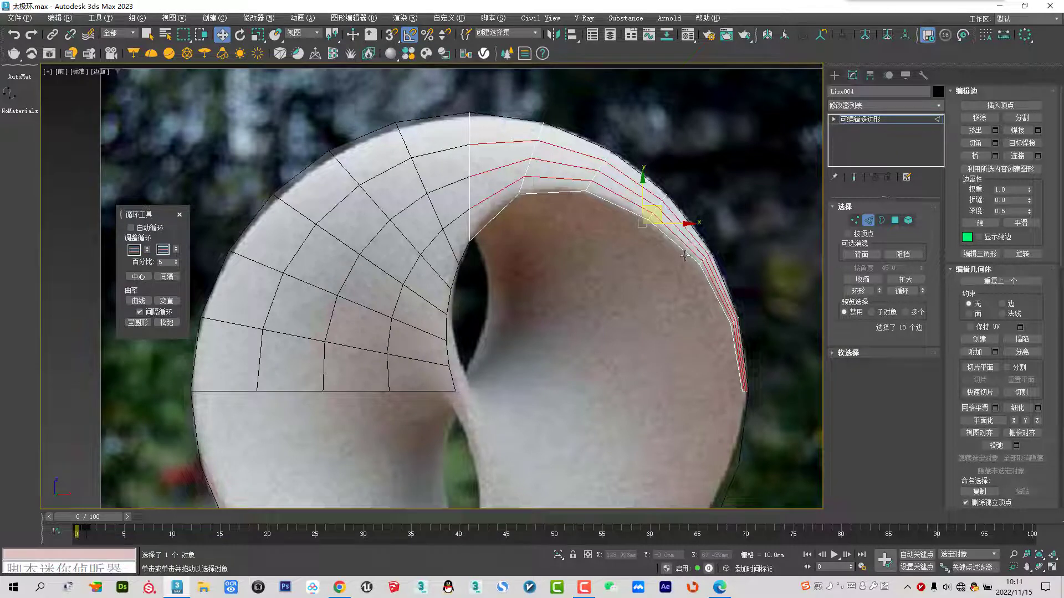
scroll(644, 235, "up", 2)
scroll(693, 260, "up", 2)
scroll(592, 227, "up", 2)
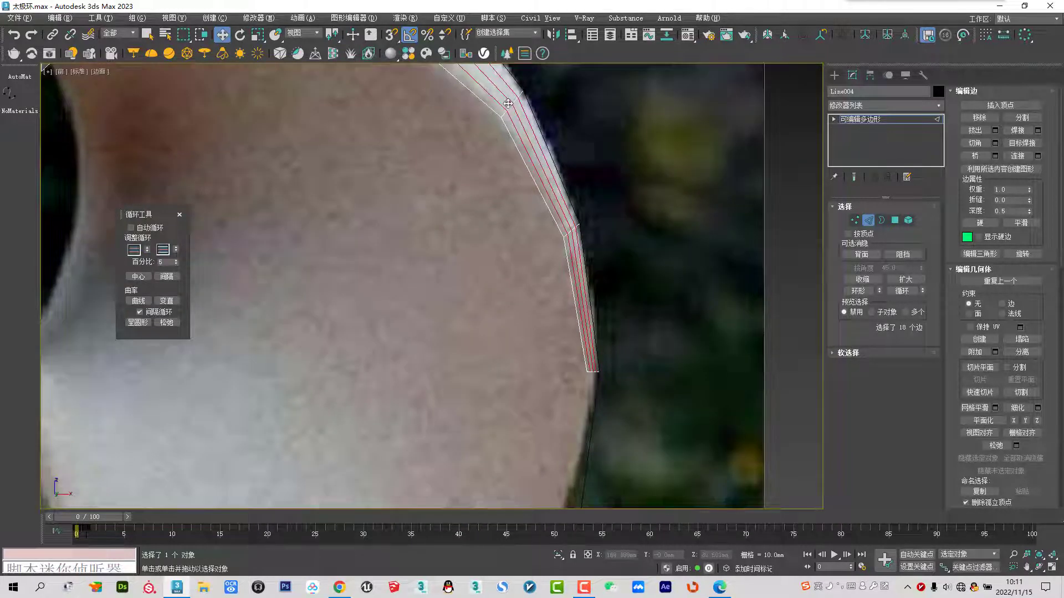
scroll(527, 179, "down", 2)
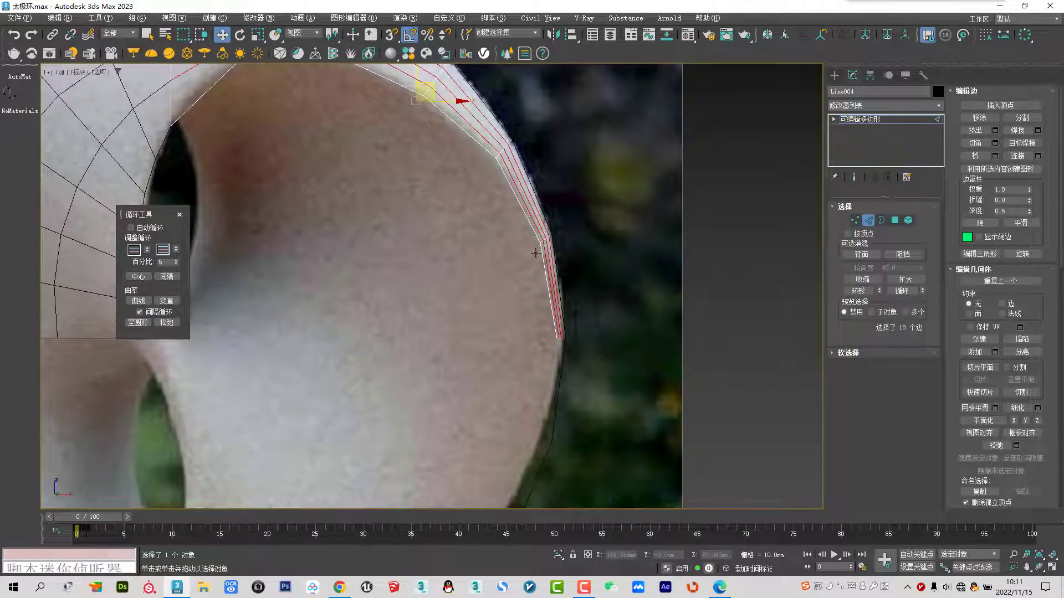
scroll(555, 244, "down", 2)
scroll(442, 107, "up", 2)
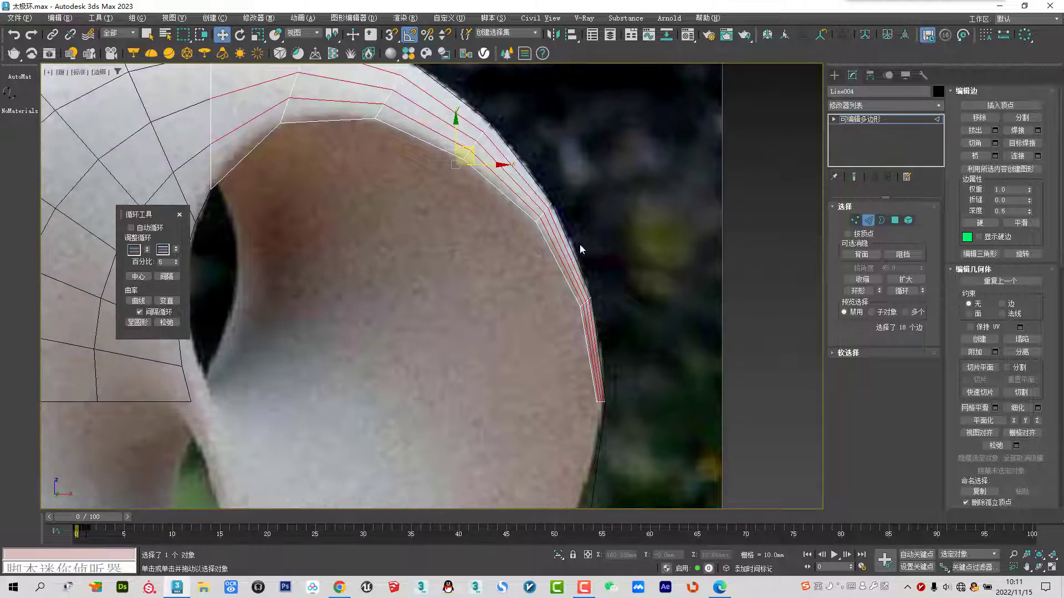
scroll(589, 309, "up", 2)
scroll(570, 254, "up", 2)
scroll(532, 325, "up", 1)
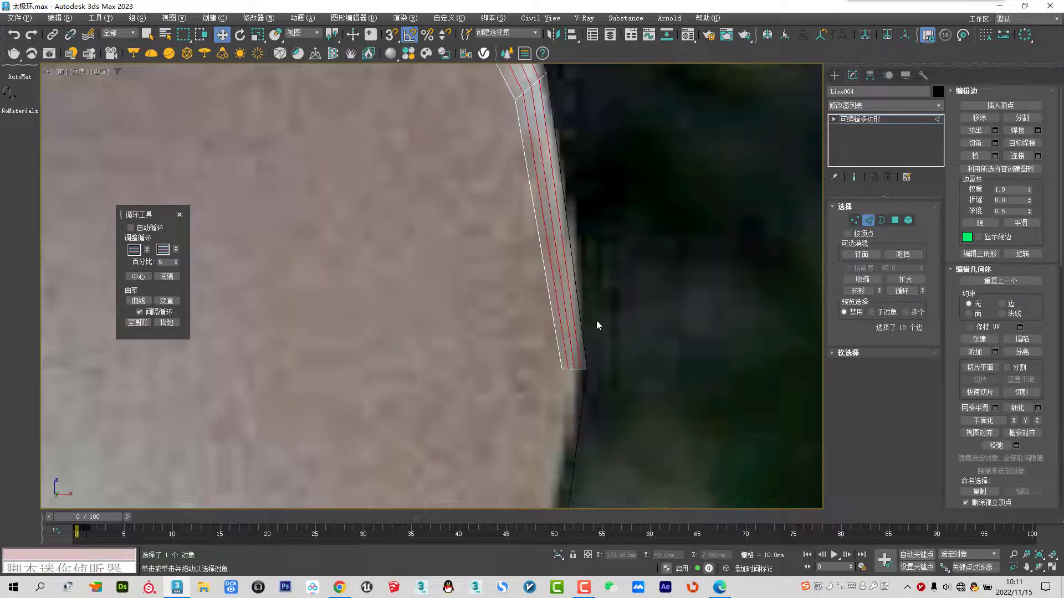
scroll(532, 325, "up", 1)
Target Weld the strip's bottom vertices into the corner and the kink vertex onto its neighbour
left_click(855, 220)
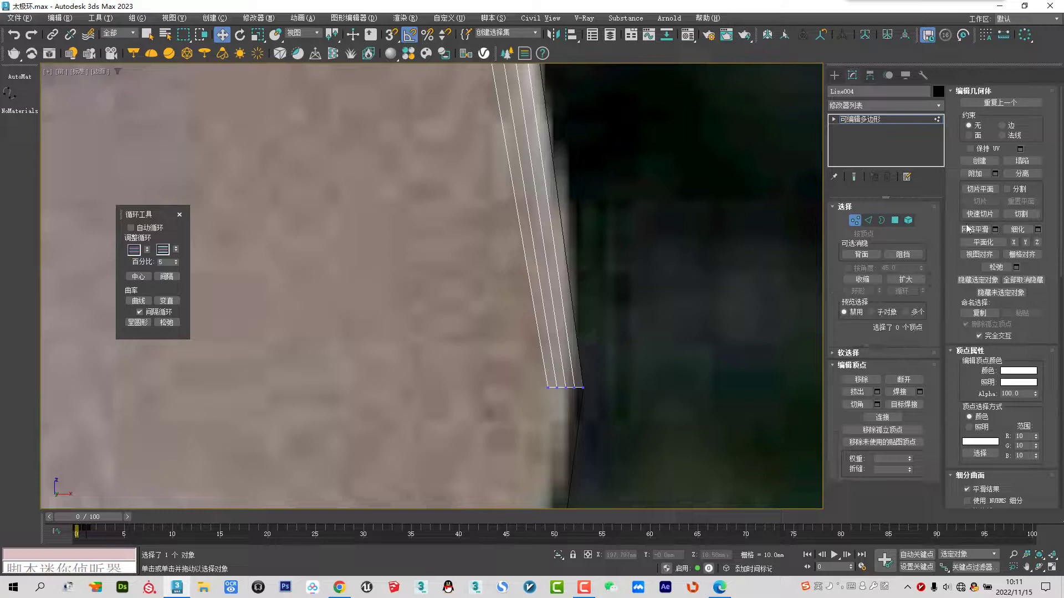
left_click(905, 404)
scroll(562, 430, "up", 2)
left_click_drag(587, 350, 605, 351)
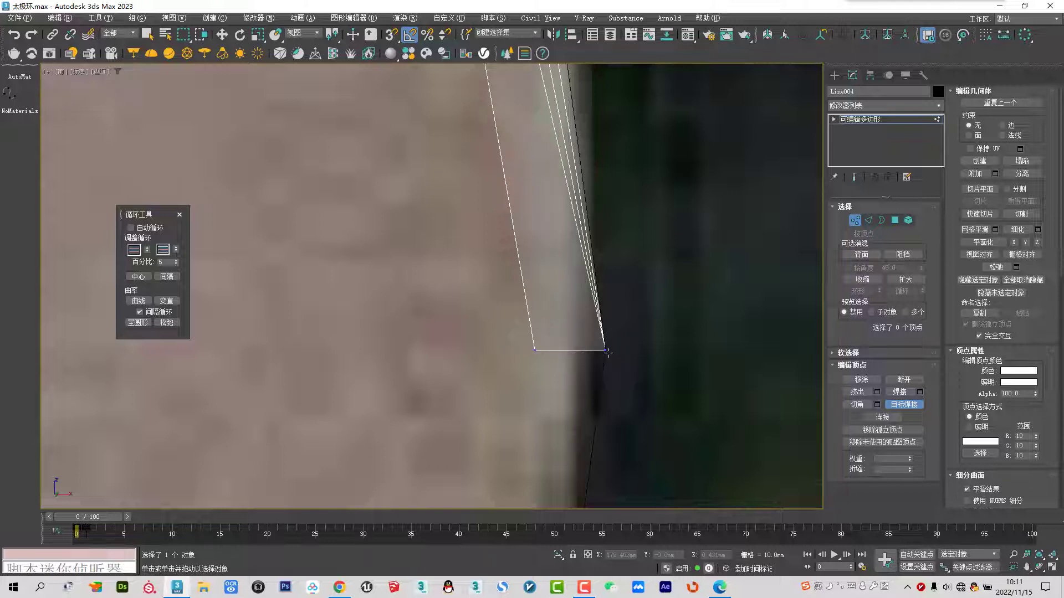
left_click_drag(533, 353, 604, 351)
middle_click_drag(601, 321, 619, 389)
middle_click_drag(593, 195, 599, 231)
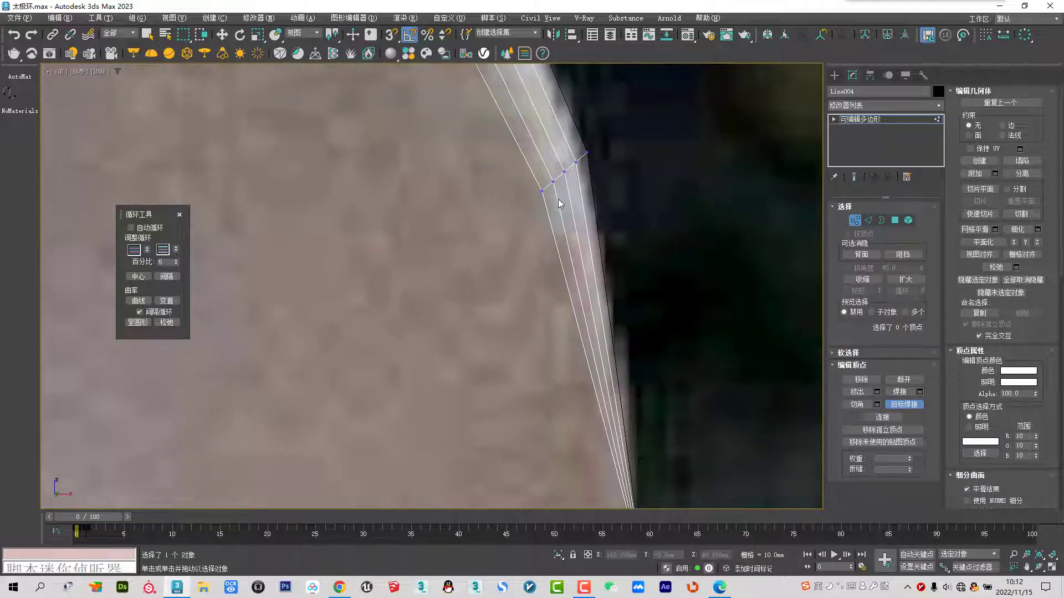
left_click_drag(553, 182, 565, 172)
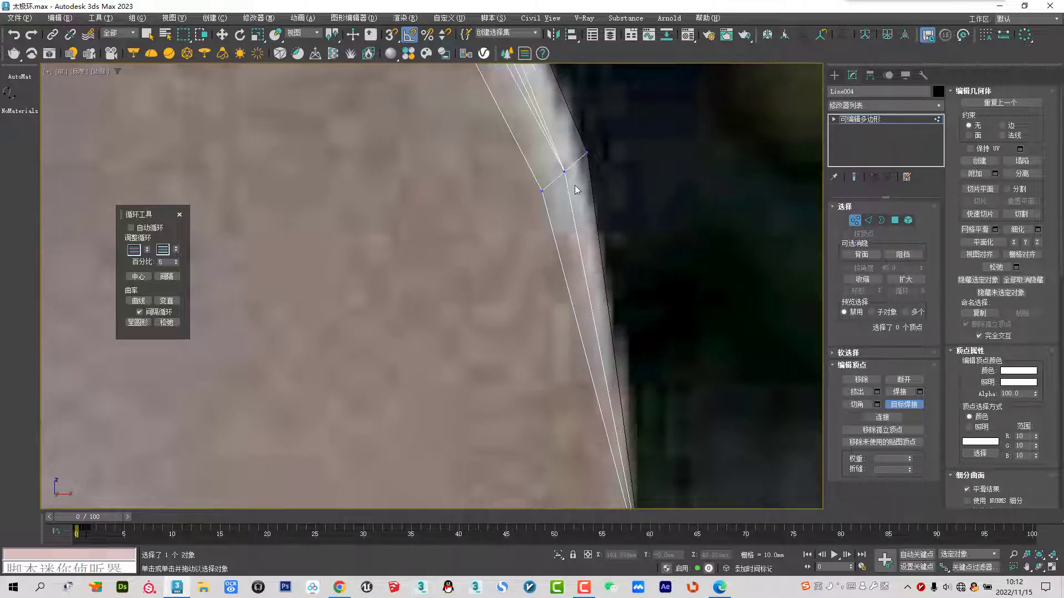
key("w")
Check the strip at edge and polygon level, select its polygons, then exit sub-object mode
key("2")
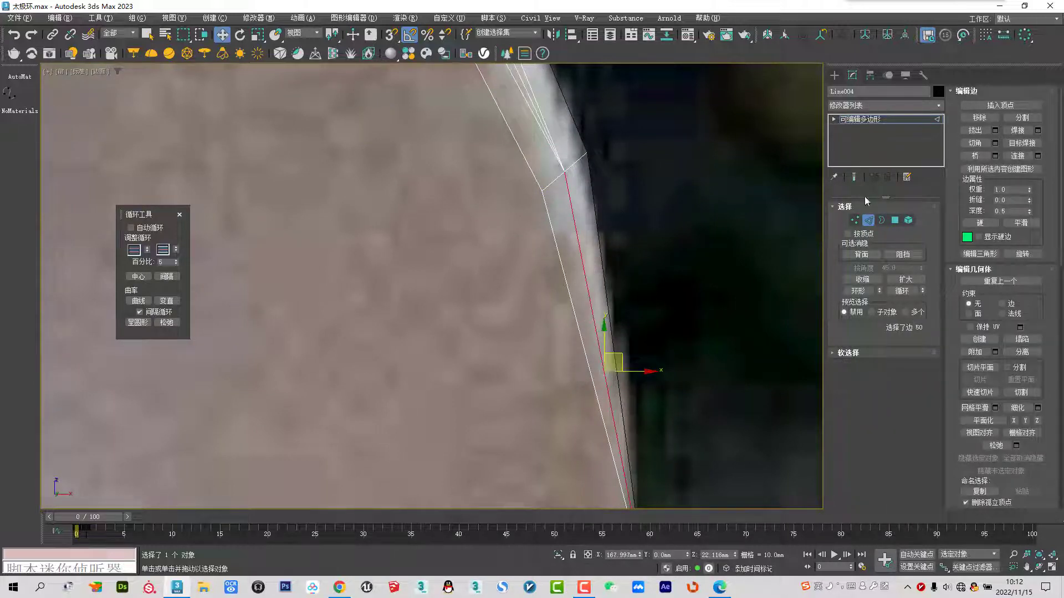
scroll(630, 214, "down", 2)
scroll(629, 214, "down", 2)
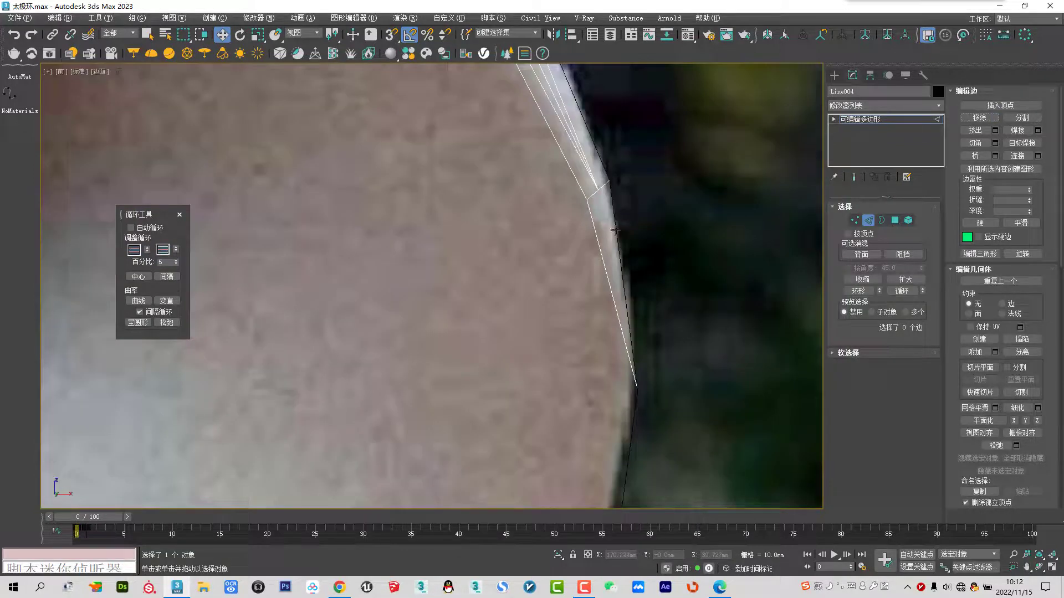
key("4")
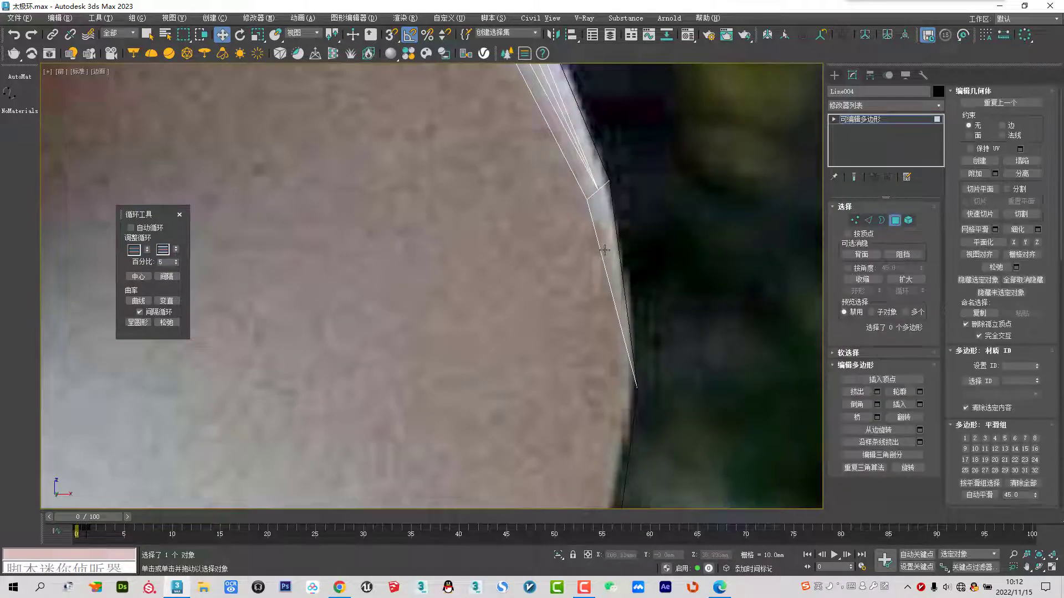
left_click(601, 245)
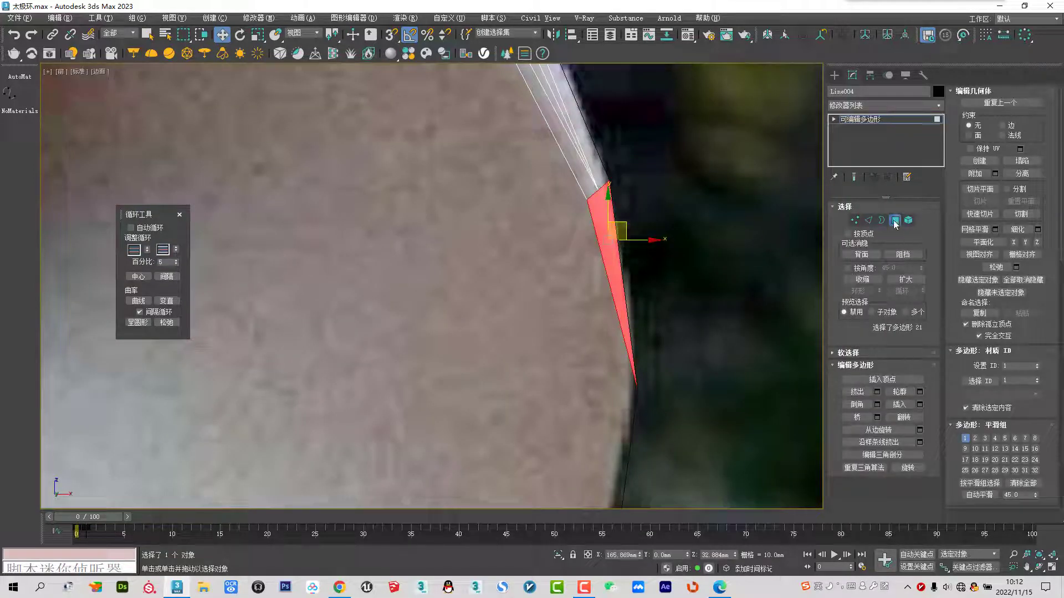
left_click(894, 221)
Target Weld the extra rim vertex onto its neighbouring vertex
scroll(621, 232, "down", 2)
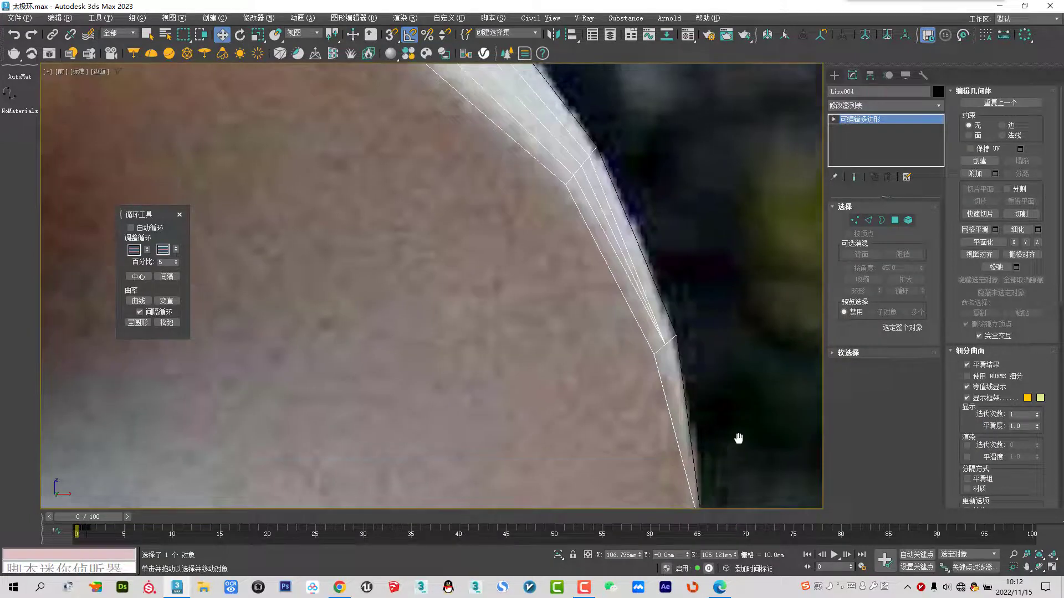
scroll(626, 252, "down", 1)
left_click(855, 220)
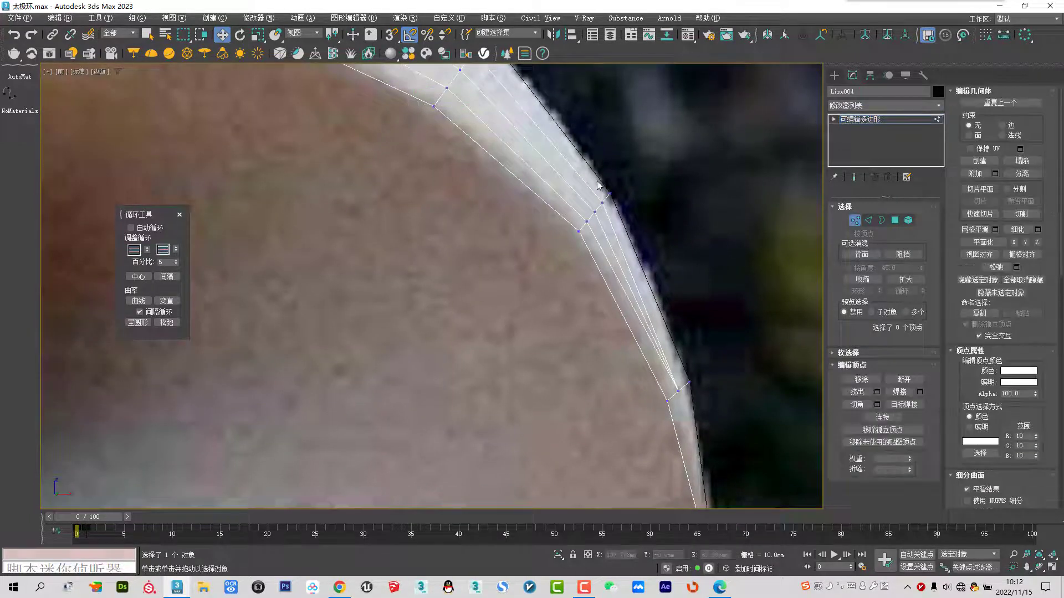
left_click(902, 405)
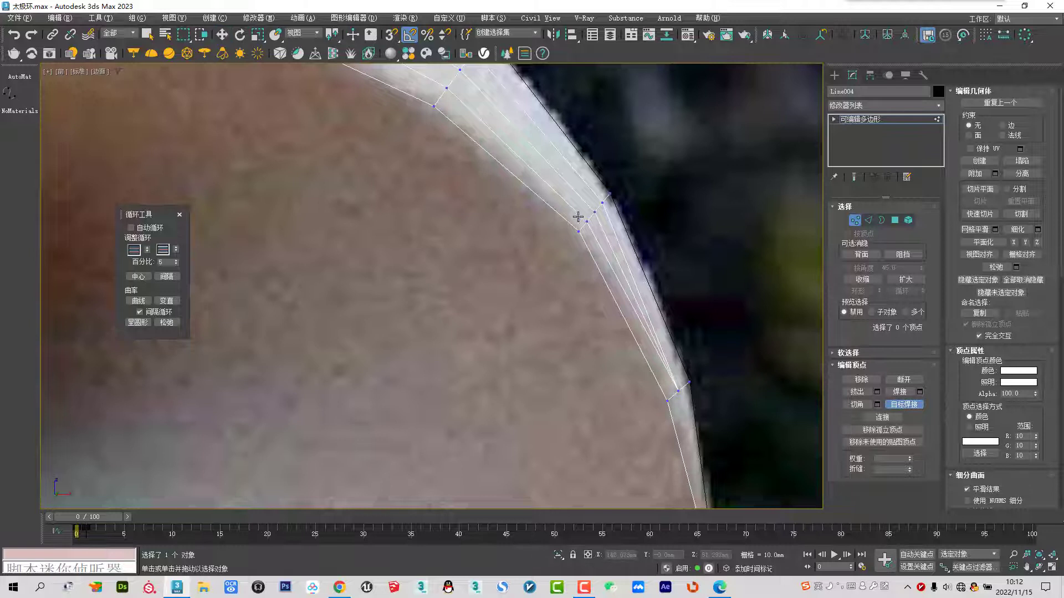
left_click_drag(596, 216, 606, 204)
right_click(597, 212)
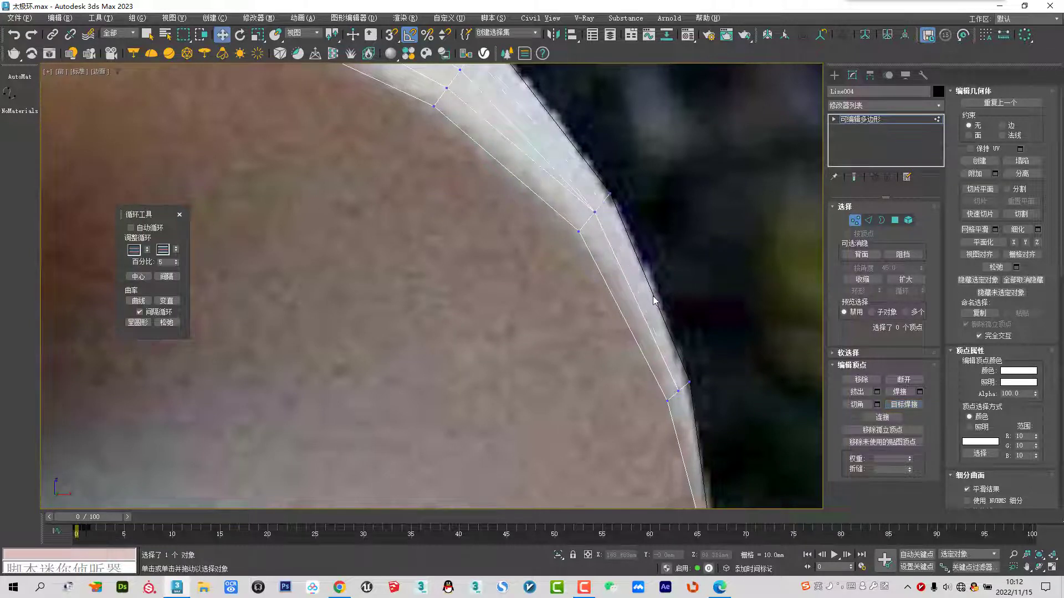
Remove the redundant cross edge from the rim strip
scroll(623, 259, "down", 3)
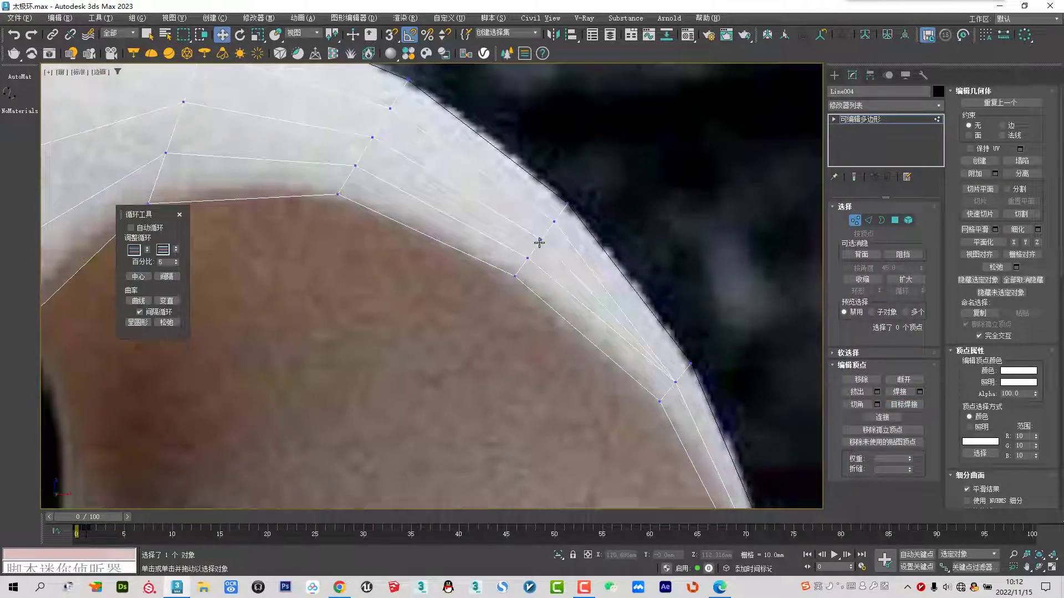
left_click(869, 220)
left_click(600, 293)
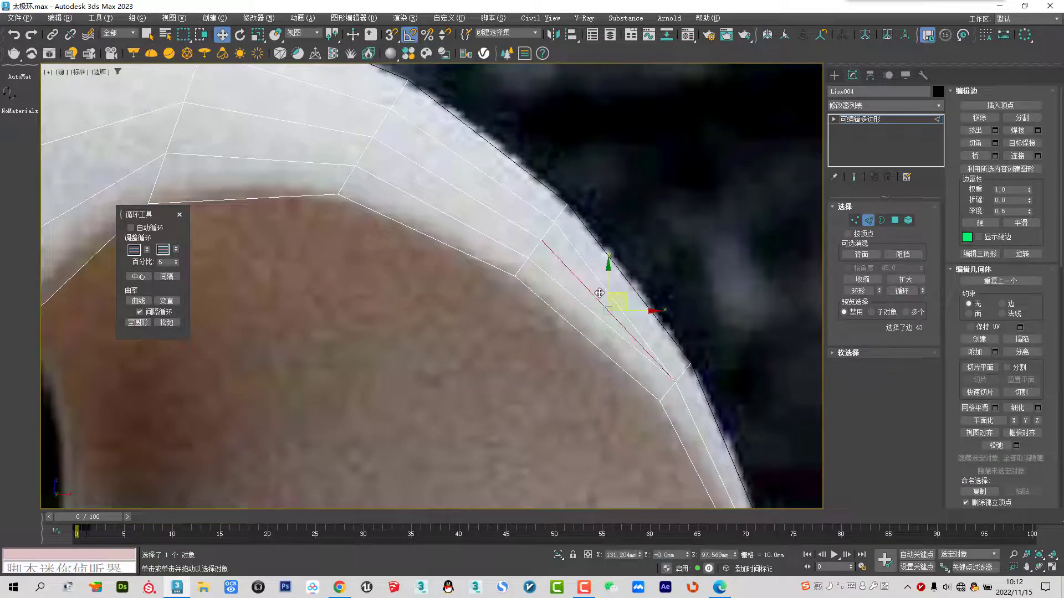
left_click(980, 119)
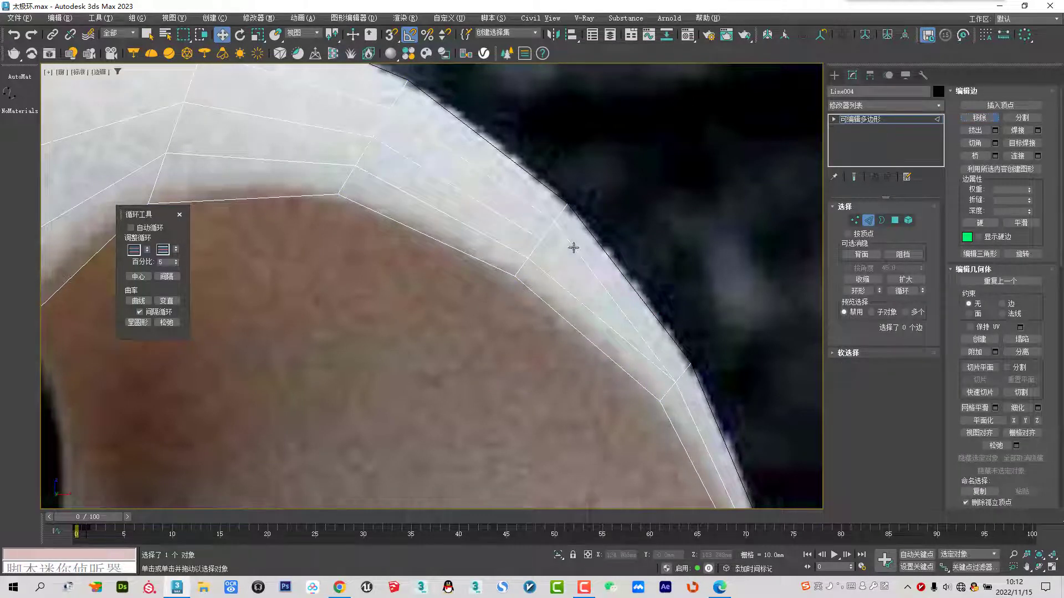
scroll(601, 288, "down", 5)
scroll(581, 221, "up", 3)
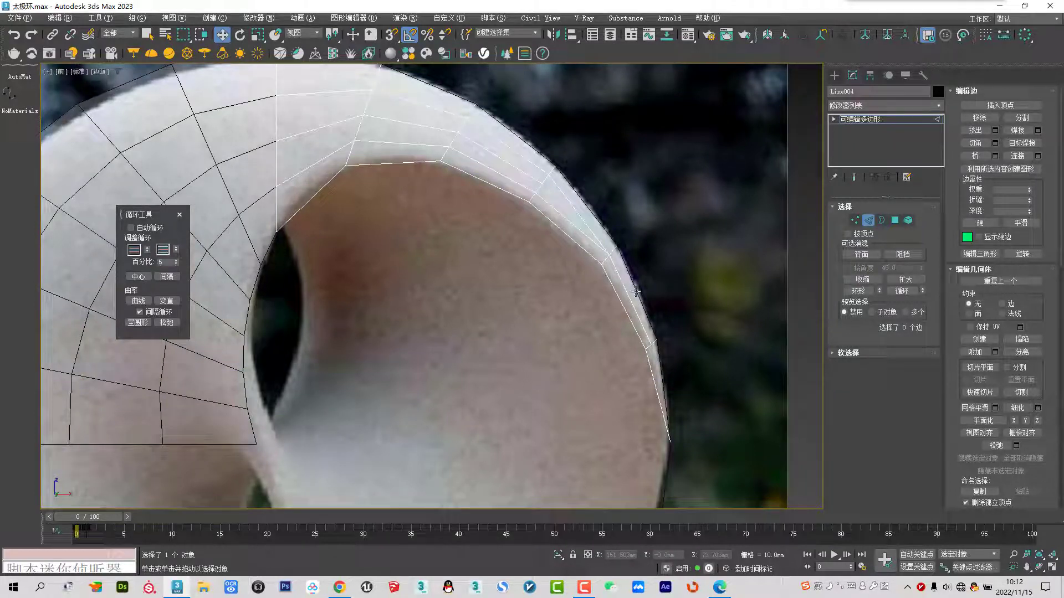
scroll(621, 316, "down", 2)
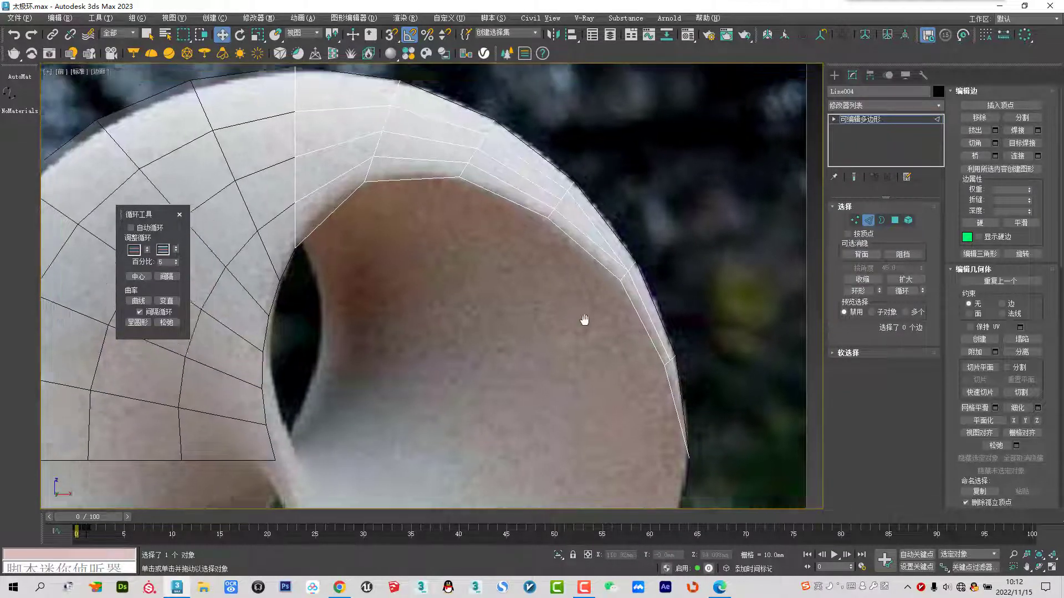
scroll(578, 225, "up", 2)
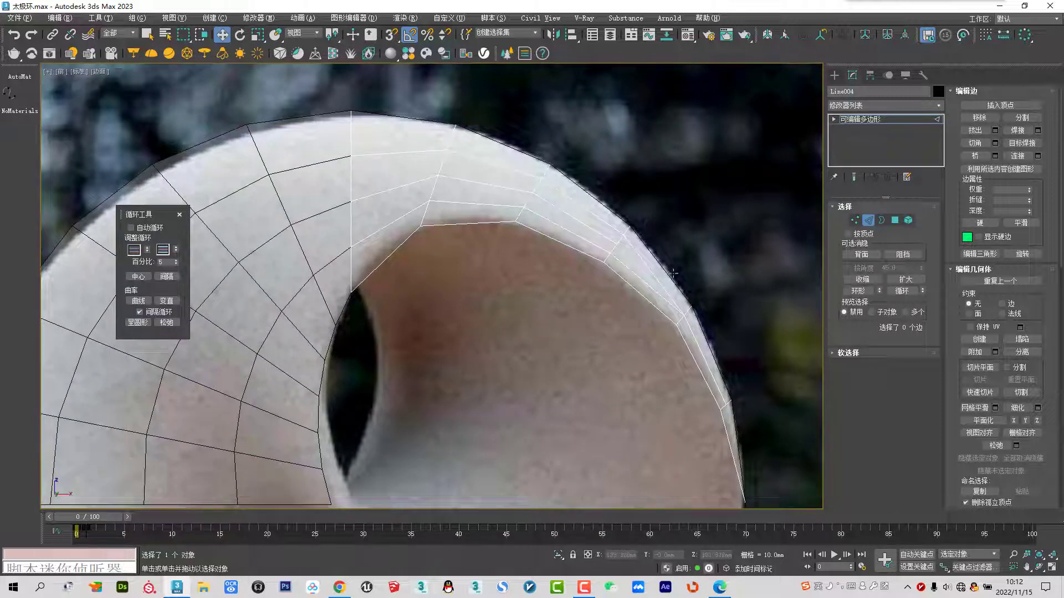
scroll(648, 259, "down", 4)
scroll(633, 282, "down", 1)
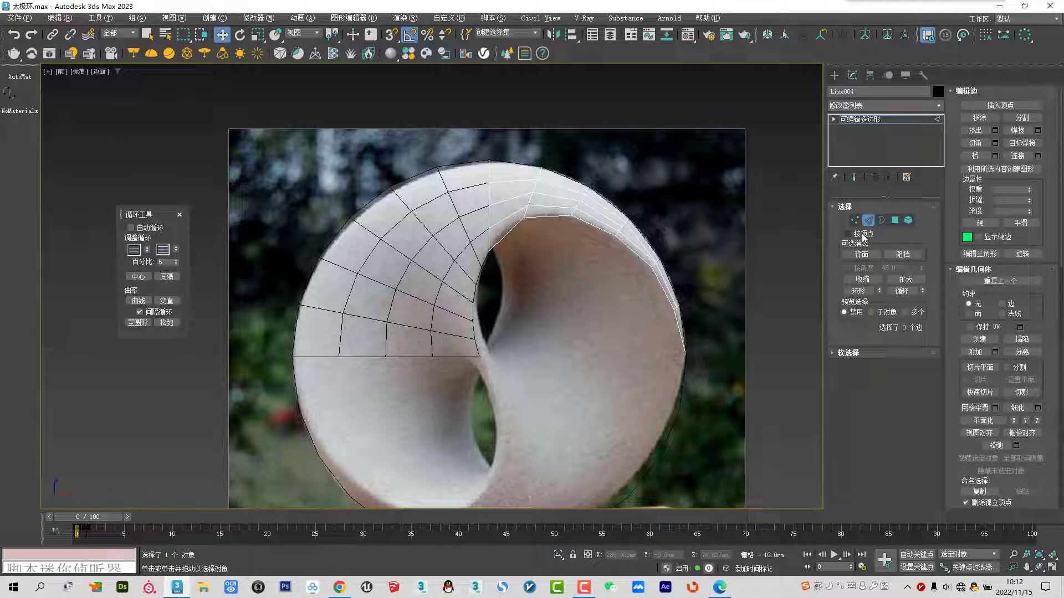
Extrude six inner-rim edges leftward, flatten them with Make Planar X, and move them onto the centre line
left_click(514, 232)
left_click(547, 215, "ctrl")
left_click(596, 224, "ctrl")
left_click(624, 252, "ctrl")
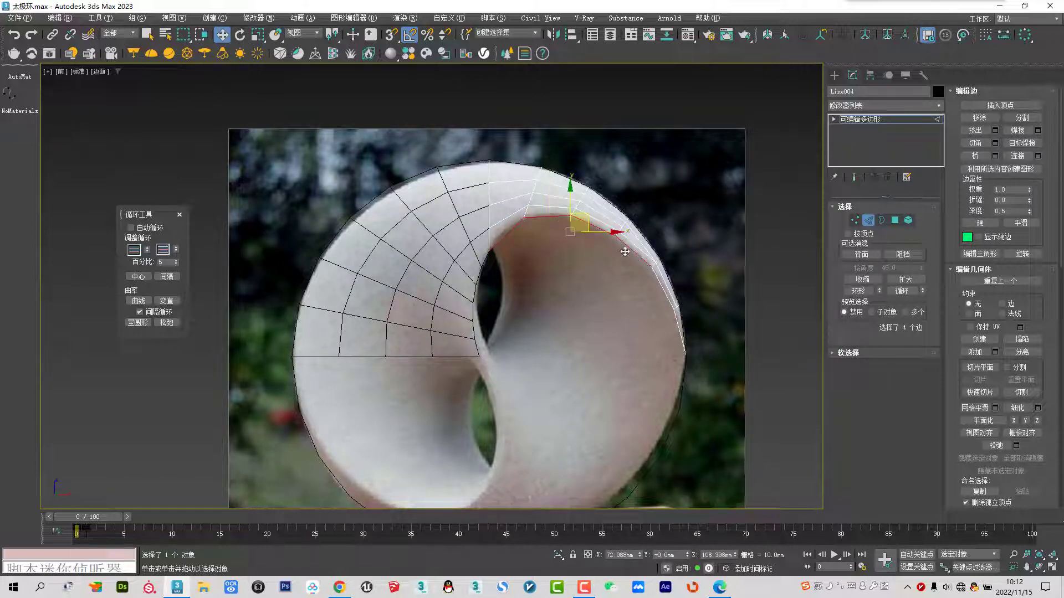
left_click(664, 289, "ctrl")
left_click(677, 323, "ctrl")
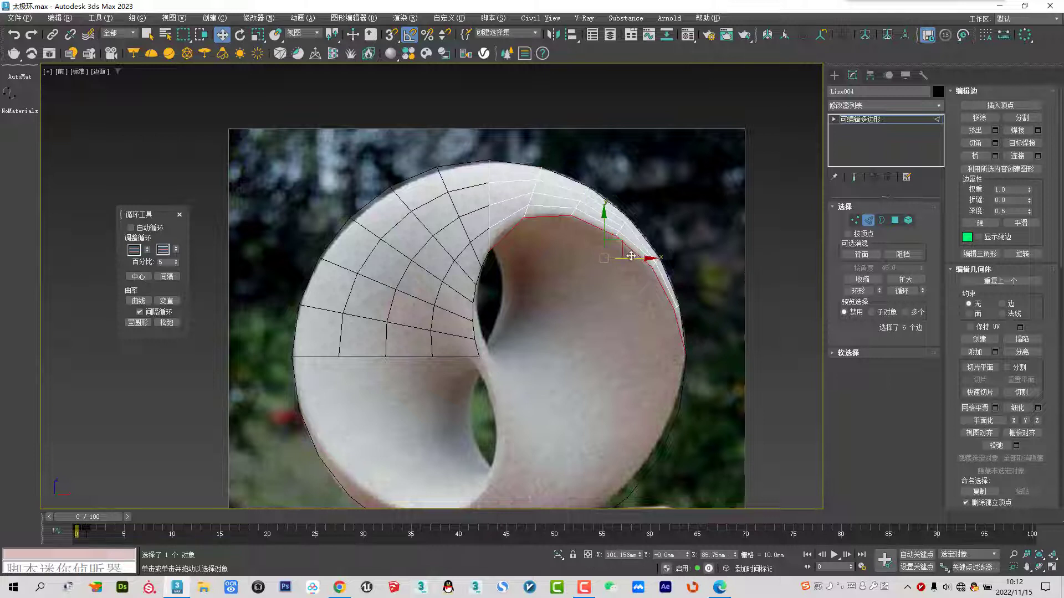
mouse_move(623, 254)
left_mouse_down("shift")
mouse_move(592, 268)
mouse_move(592, 288)
left_mouse_up("shift")
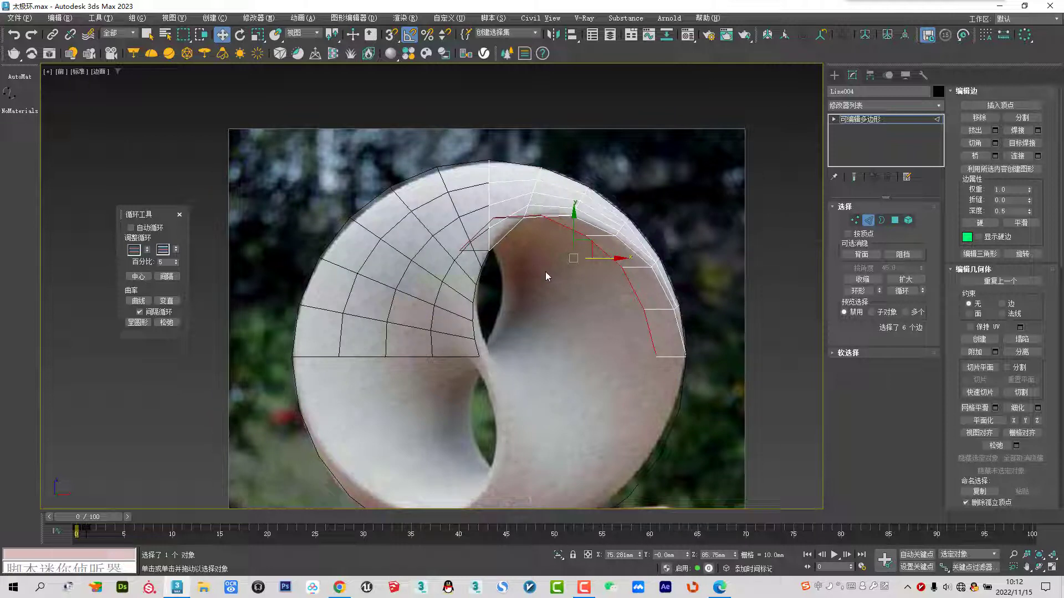
left_click(1015, 421)
left_click_drag(570, 259, 516, 269)
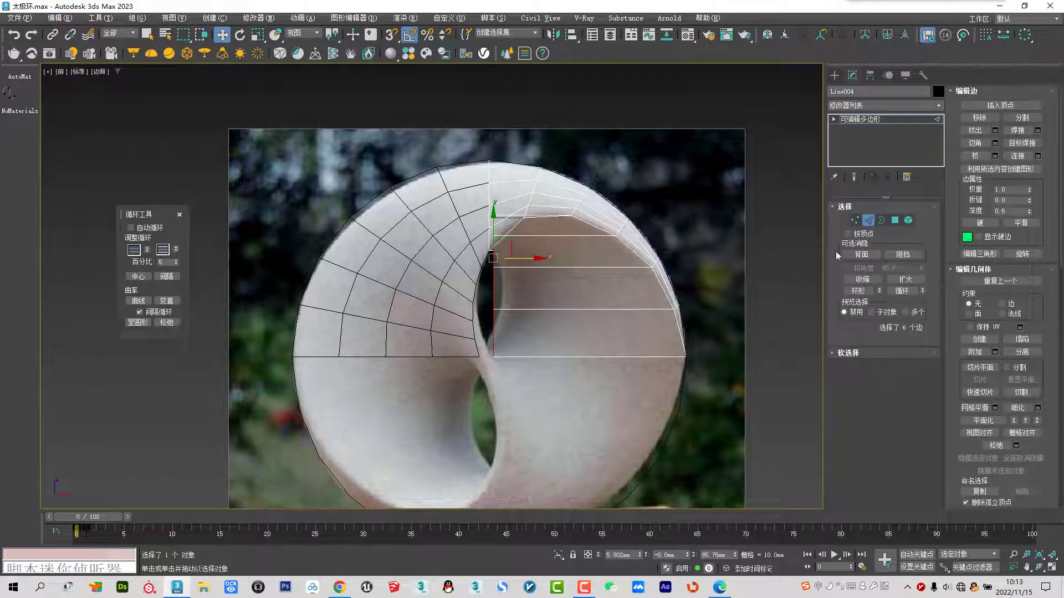
left_click(854, 221)
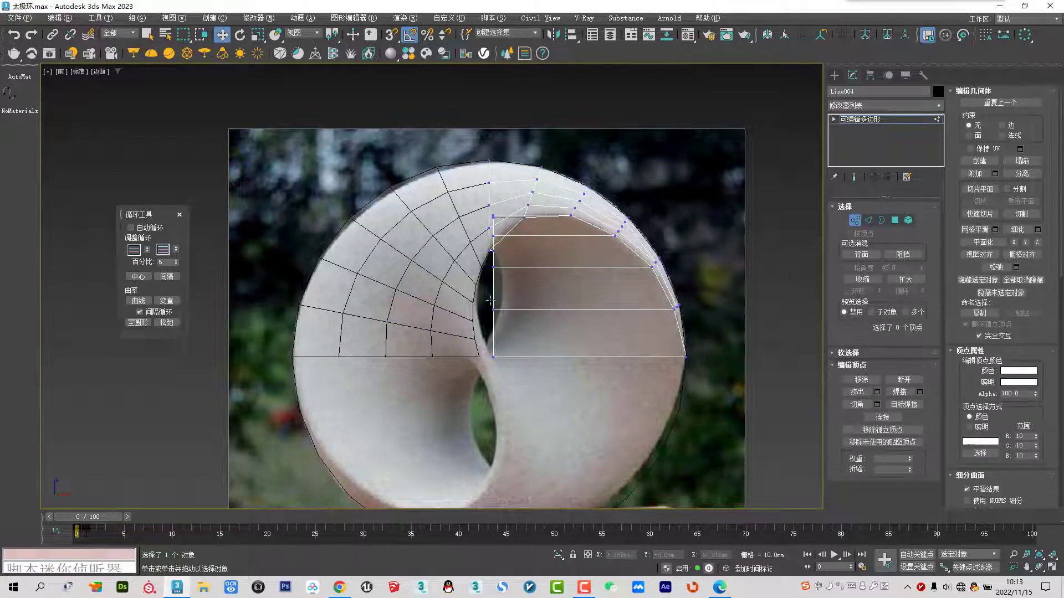
left_click_drag(492, 304, 513, 305)
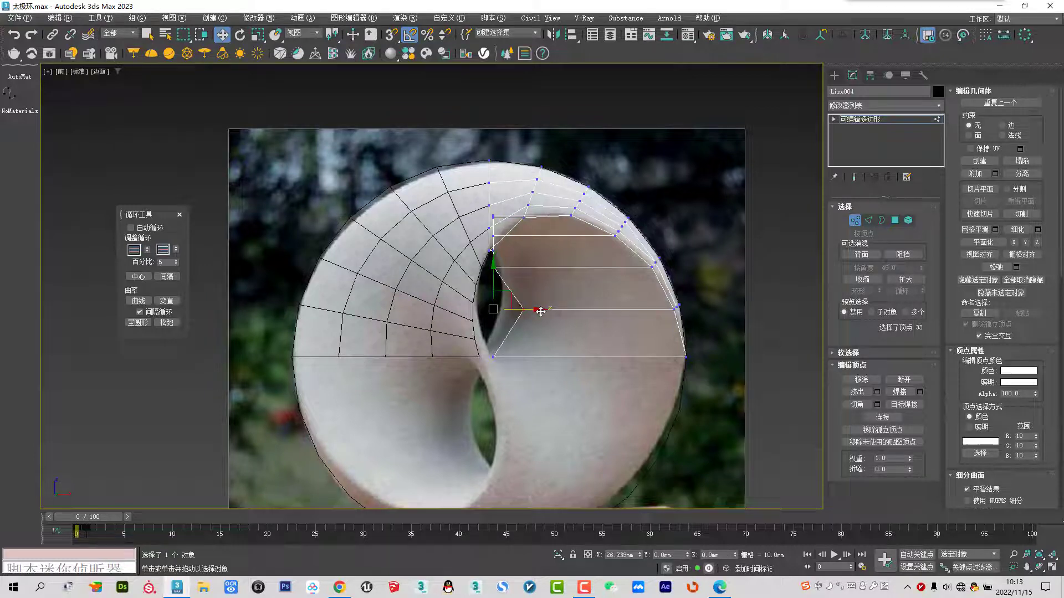
left_click(493, 267)
left_click_drag(494, 267, 517, 268)
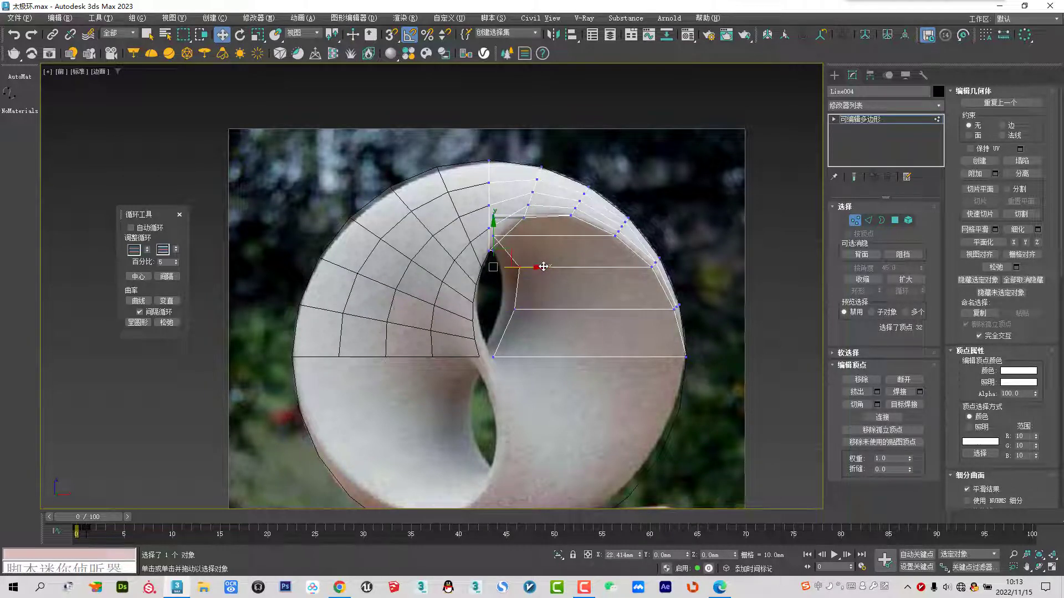
scroll(496, 242, "up", 3)
left_click(493, 243)
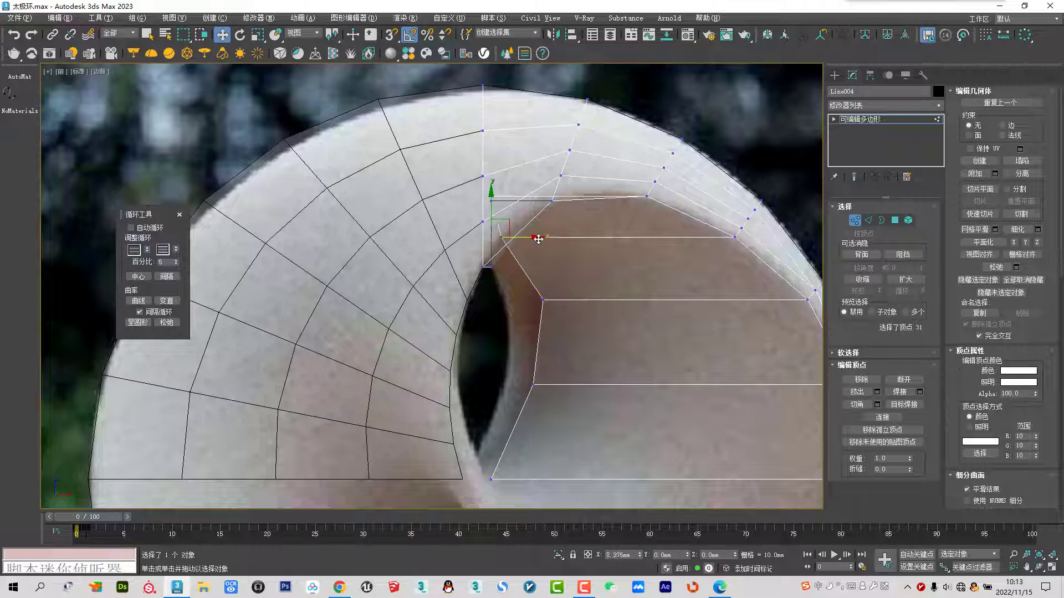
mouse_move(493, 240)
left_mouse_down()
mouse_move(524, 237)
mouse_move(501, 202)
left_mouse_up()
left_click(491, 195)
left_click(492, 202)
left_click(493, 267)
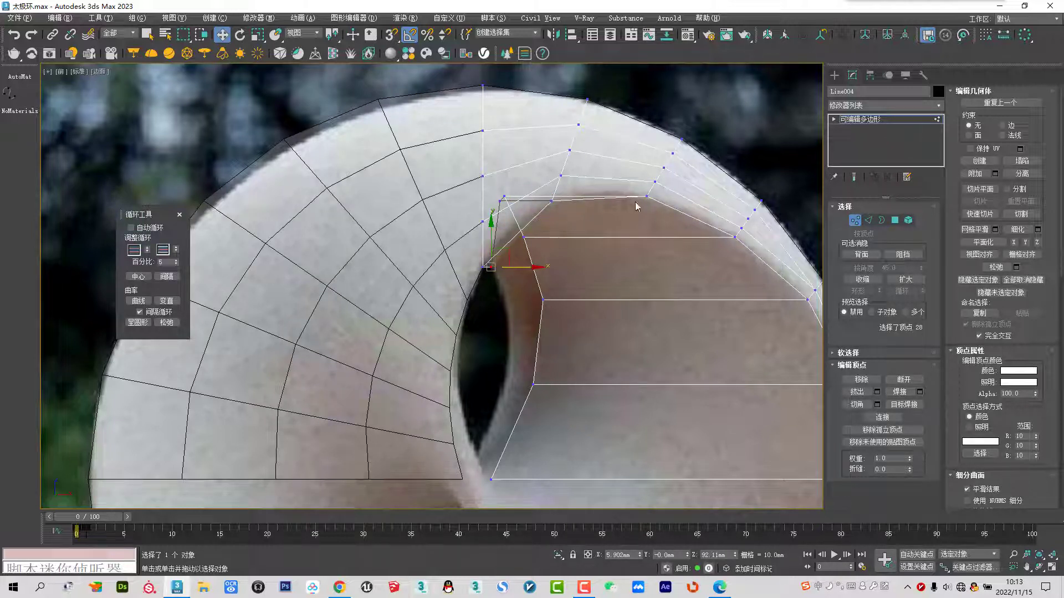
left_click(855, 221)
scroll(499, 290, "down", 2)
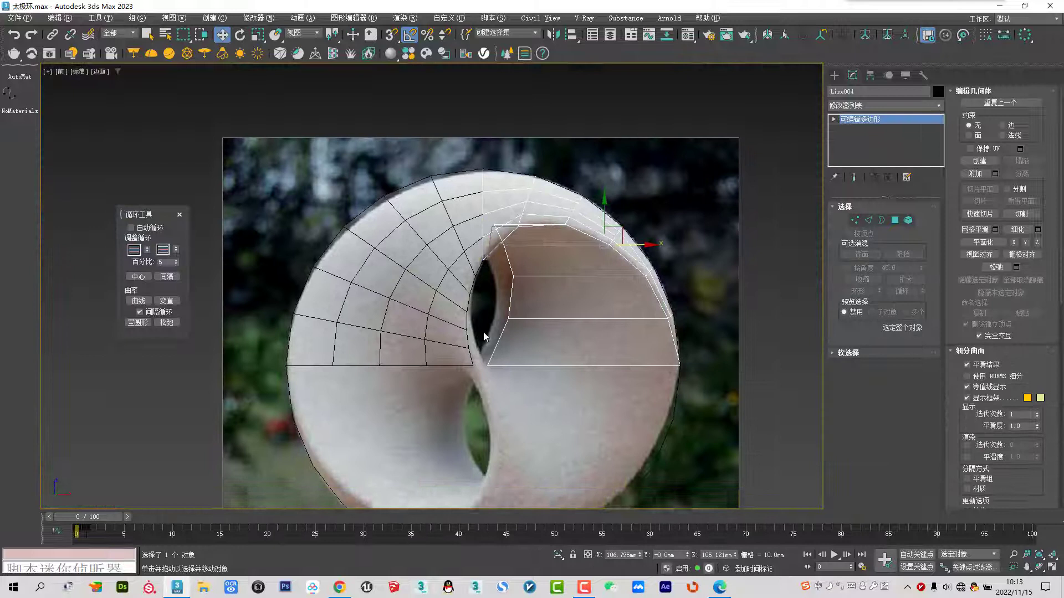
scroll(487, 333, "up", 2)
scroll(504, 322, "down", 2)
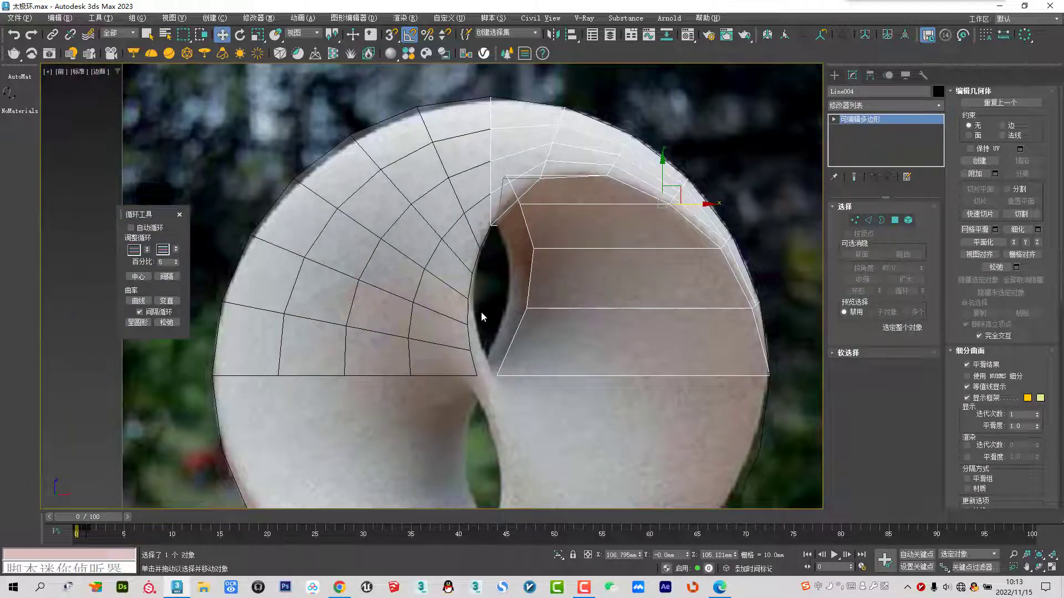
middle_click_drag(506, 336, 518, 323)
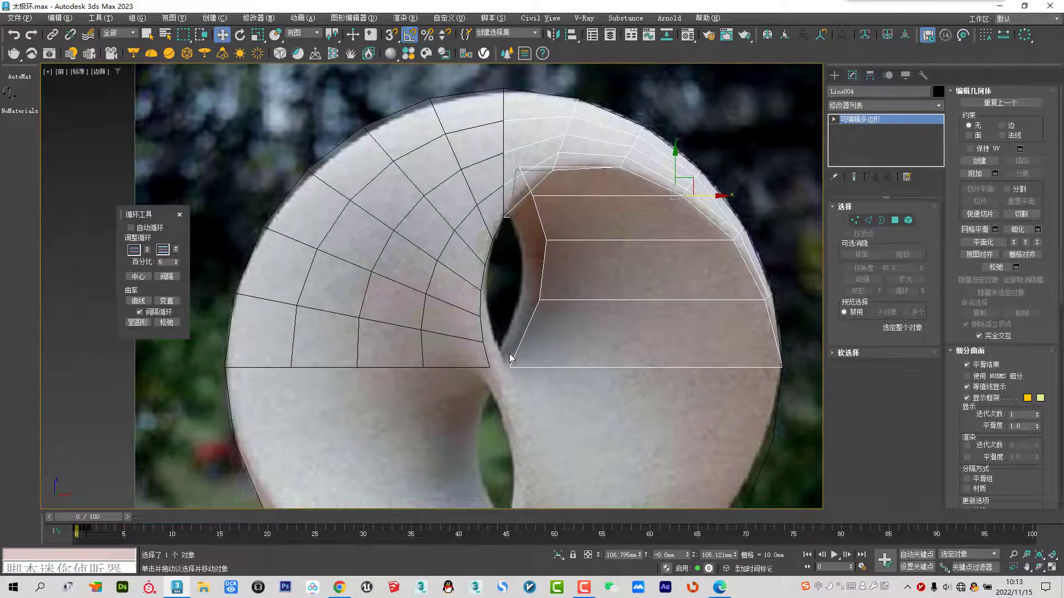
left_click(855, 220)
key("s")
key("shift")
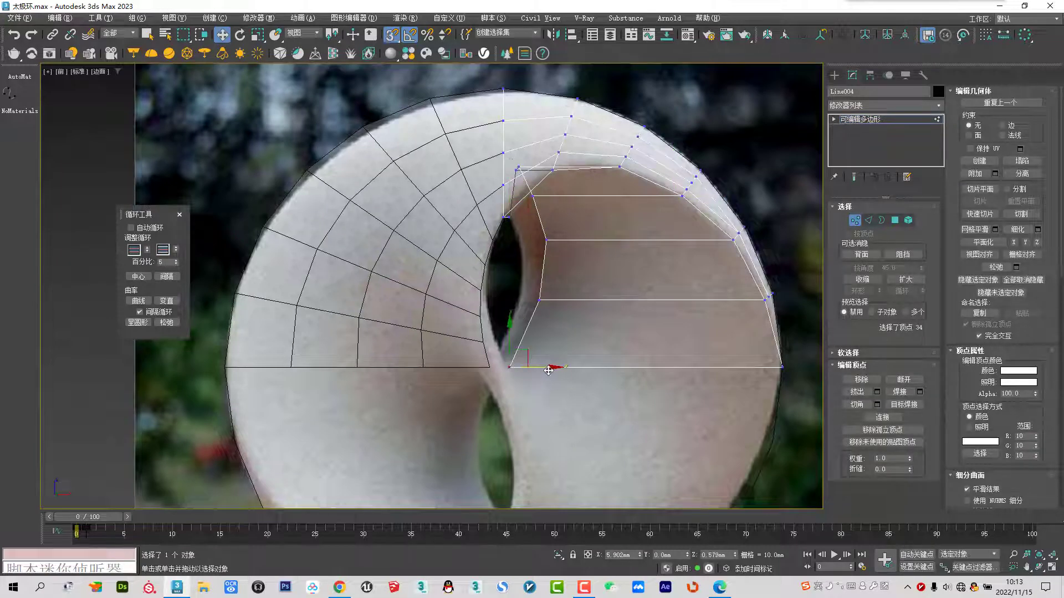
key("s")
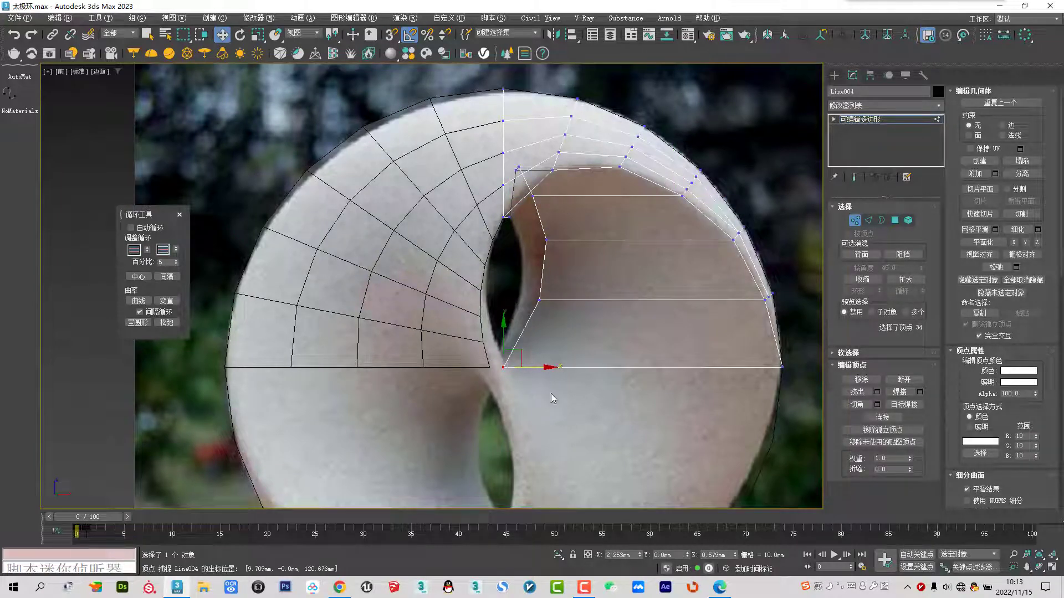
left_click(855, 220)
Draw a snapped circle spline from the hole's bottom vertex with a 65 mm radius
right_click(518, 332)
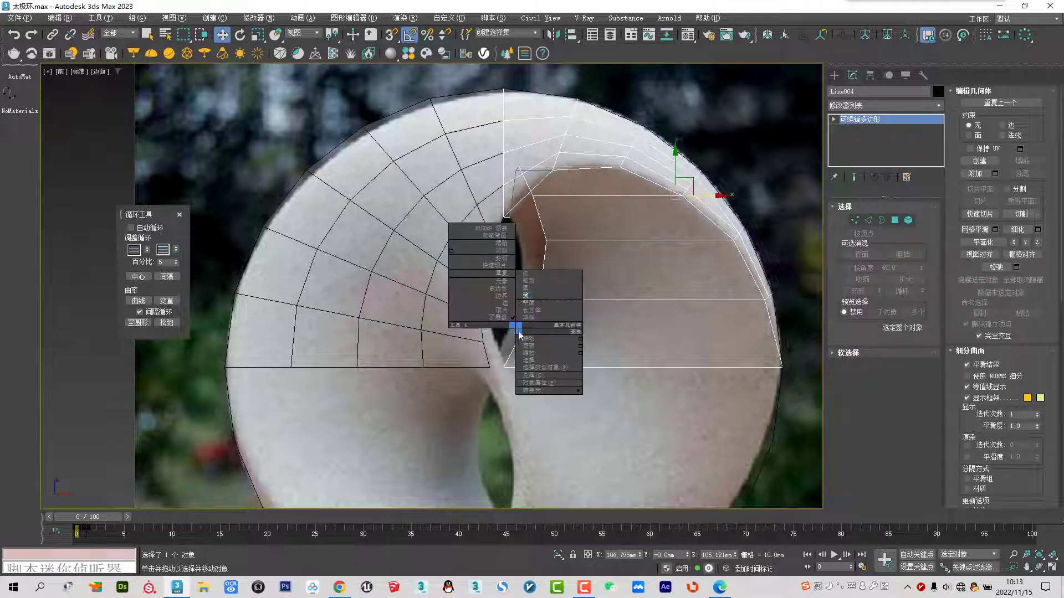
left_click(528, 295)
key("s")
mouse_move(499, 88)
left_mouse_down()
mouse_move(493, 327)
mouse_move(504, 367)
left_mouse_up()
key("s")
double_click(900, 405)
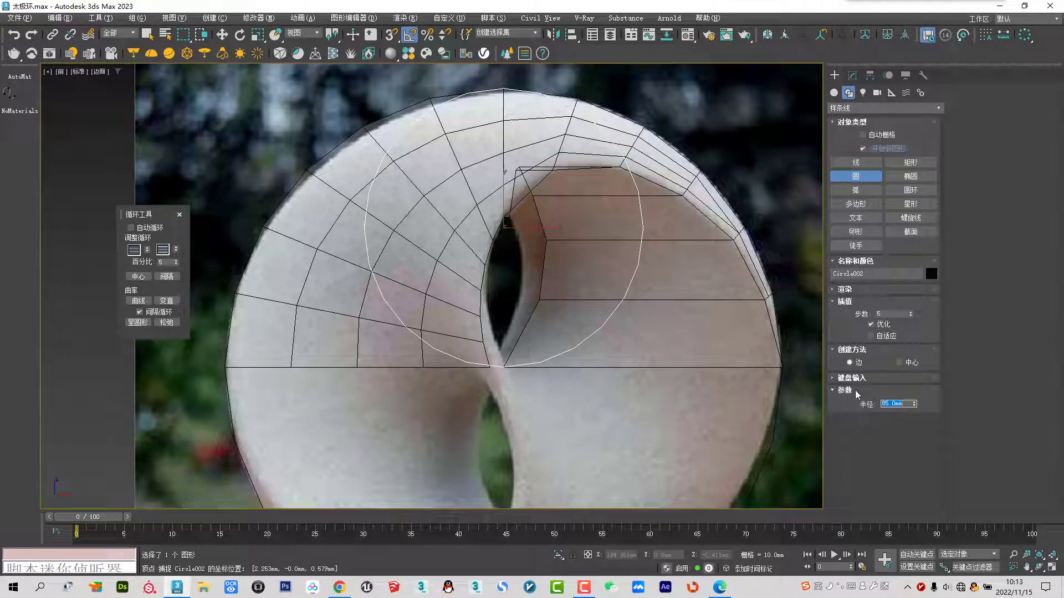
key("Return")
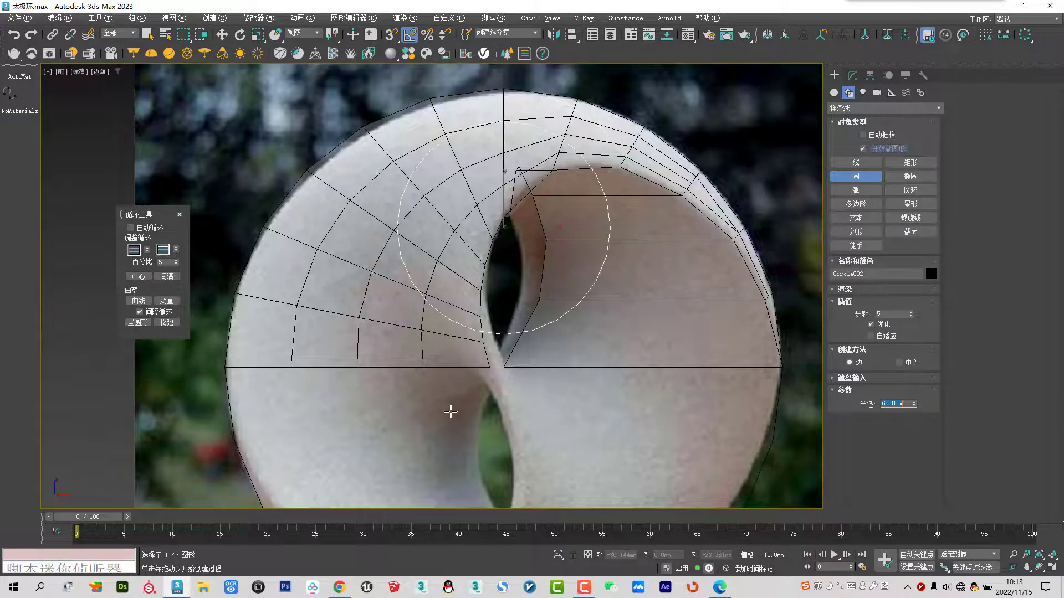
Move the circle so its bottom snaps to the hole's bottom vertex
key("w")
mouse_move(504, 196)
left_mouse_down()
mouse_move(510, 229)
mouse_move(510, 211)
left_mouse_up()
key("s")
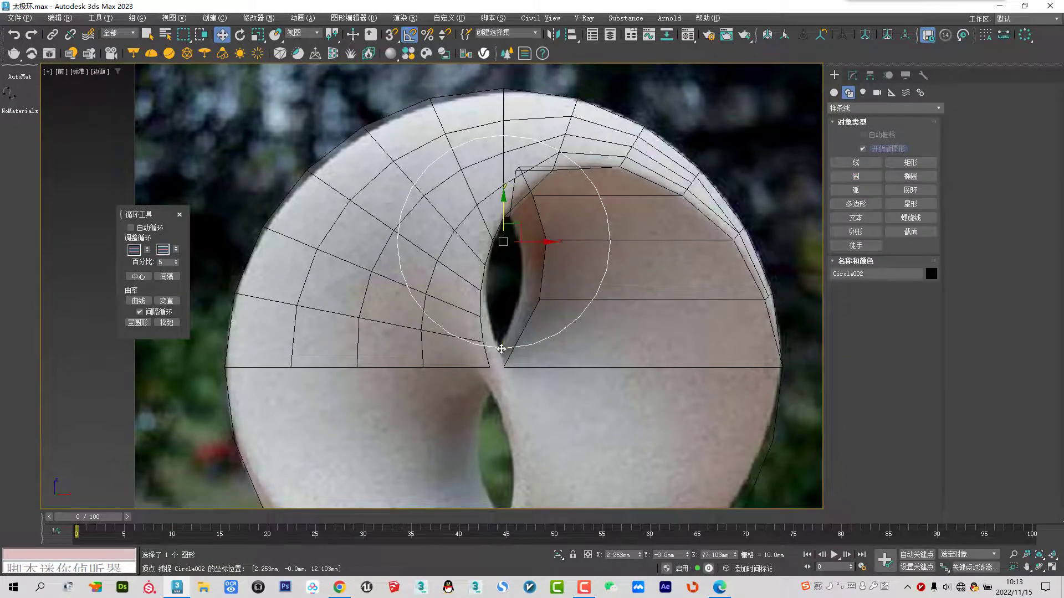
left_click_drag(504, 351, 504, 366)
key("s")
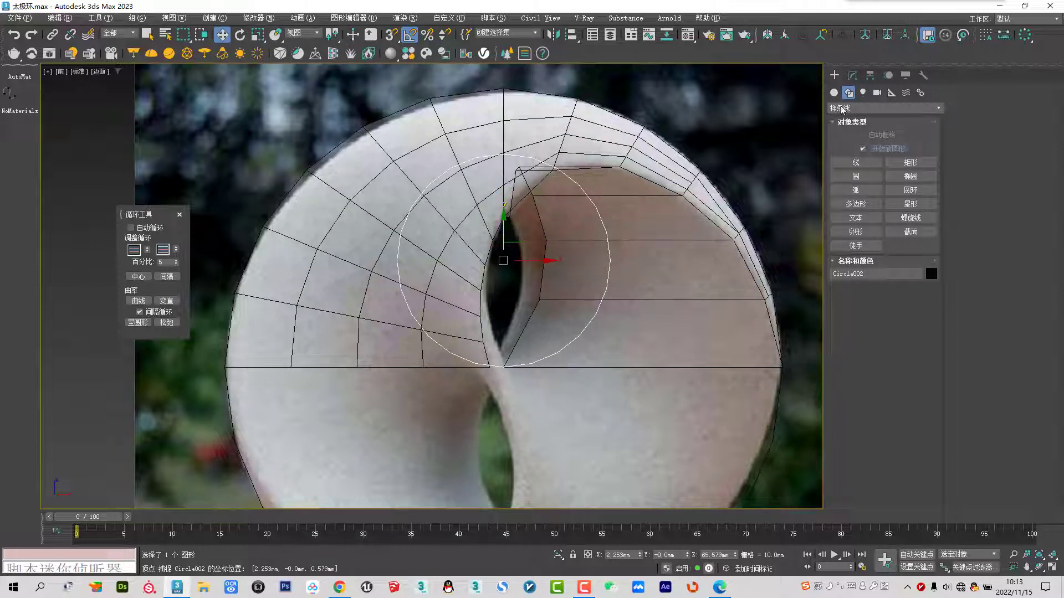
Set the circle's interpolation steps to 3 and rotate it 75° about Y into the hole
left_click(852, 75)
left_click(910, 233)
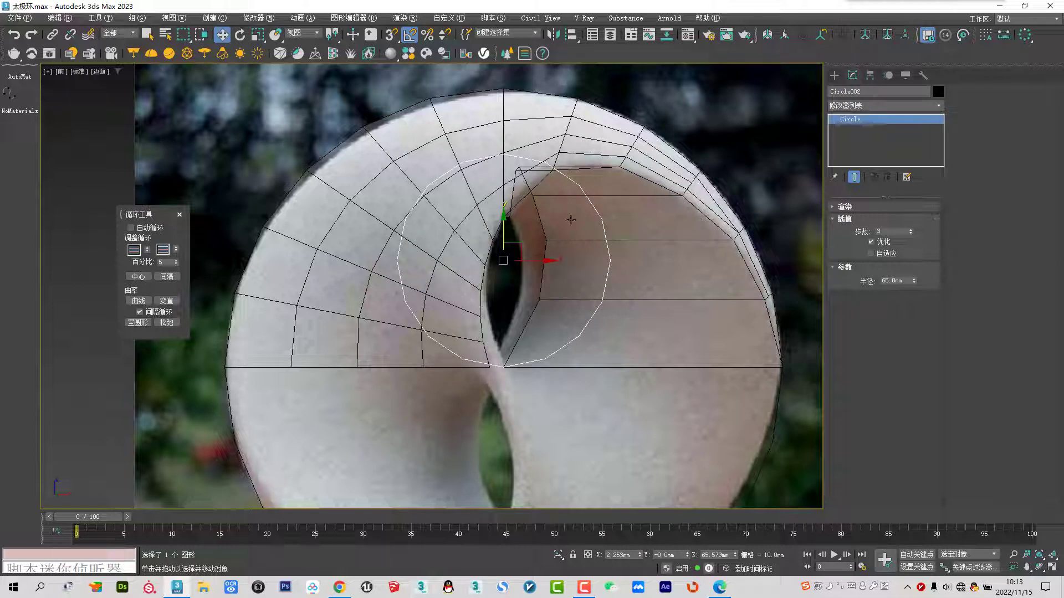
right_click(508, 277)
left_click(527, 291)
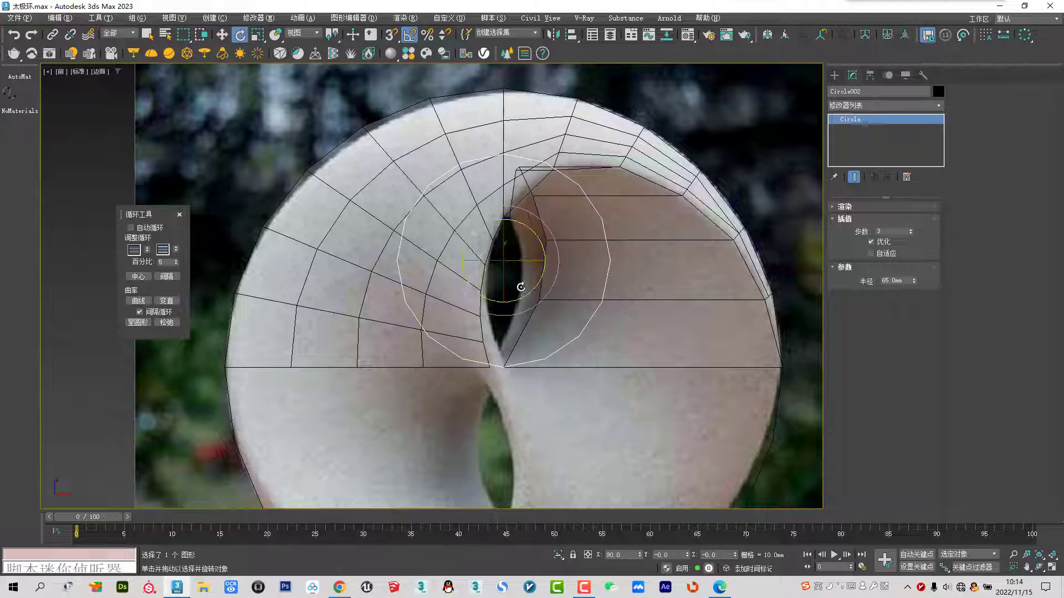
left_click_drag(515, 260, 556, 269)
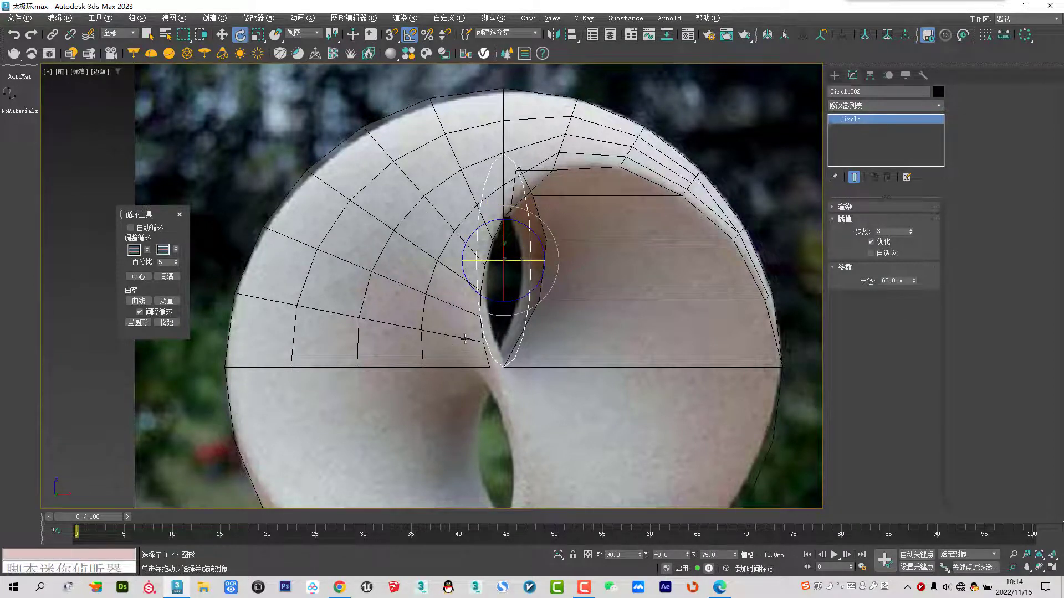
Reframe the whole ring in Perspective view and select the ring mesh
right_click(527, 265)
left_click(541, 274)
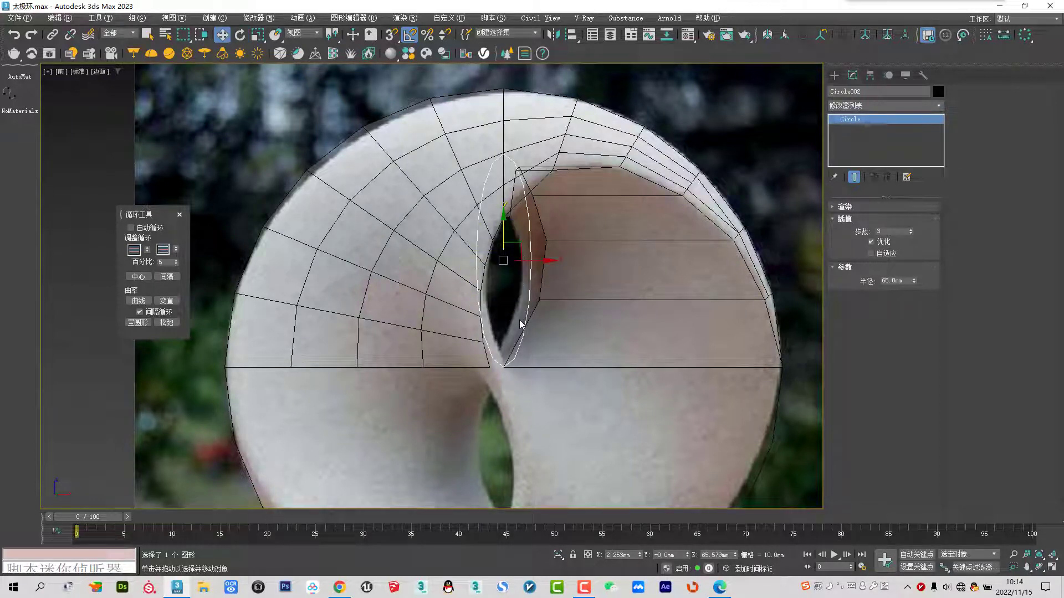
scroll(499, 263, "down", 2)
middle_click_drag(499, 265, 499, 215)
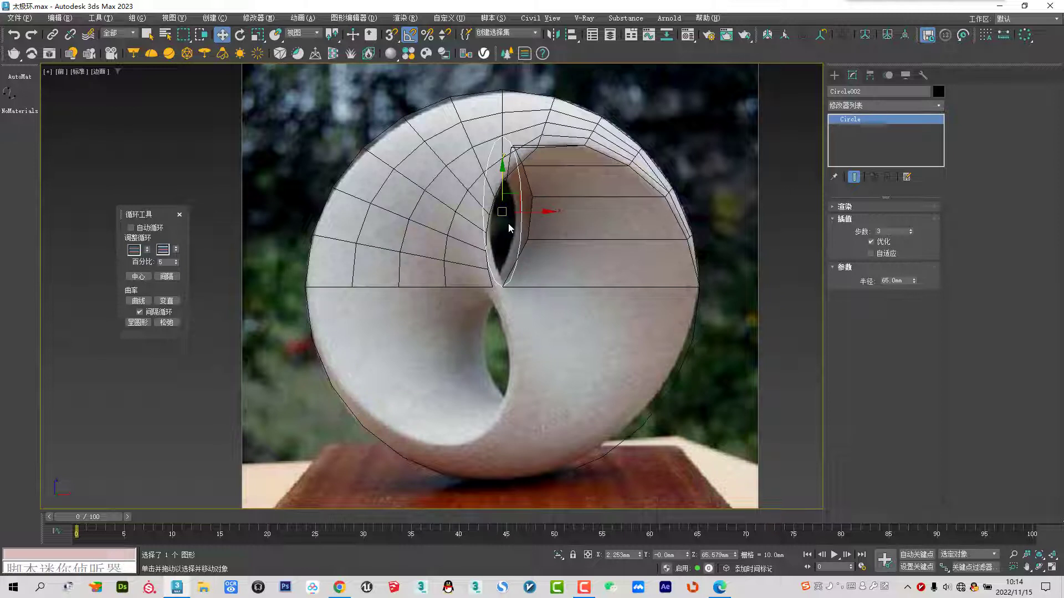
scroll(508, 228, "up", 1)
scroll(518, 255, "up", 2)
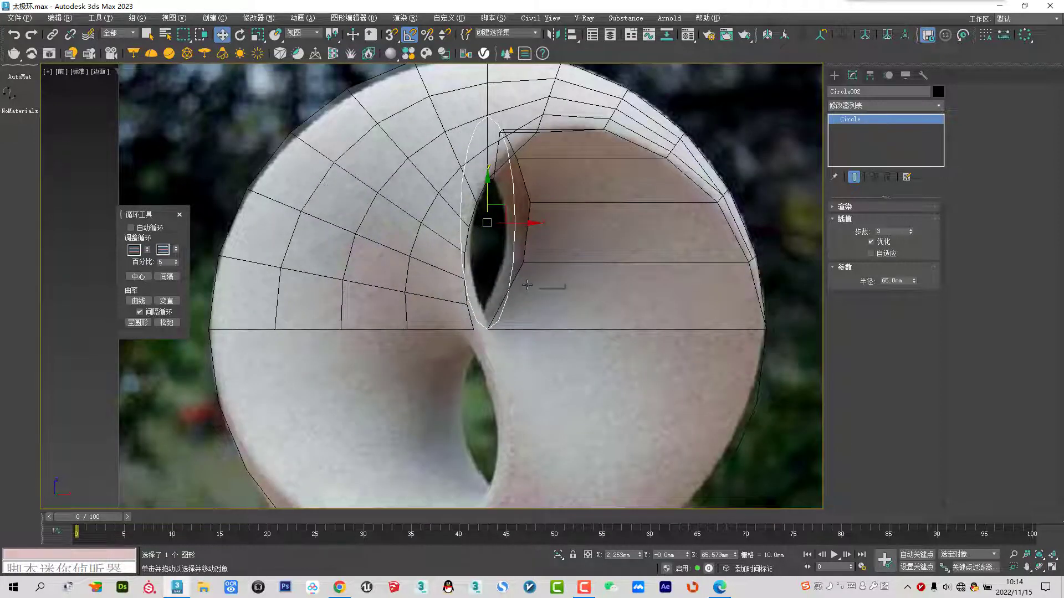
key("p")
mouse_move(528, 286)
middle_mouse_down("alt")
mouse_move(486, 302)
mouse_move(497, 301)
middle_mouse_up("alt")
left_click(576, 271)
In Vertex mode, select Line004's bottom hole vertex and turn on 3D vertex snapping
mouse_move(577, 271)
middle_mouse_down("alt")
mouse_move(536, 297)
mouse_move(542, 266)
mouse_move(558, 261)
middle_mouse_up("alt")
left_click(855, 220)
scroll(537, 291, "up", 3)
left_click(544, 233)
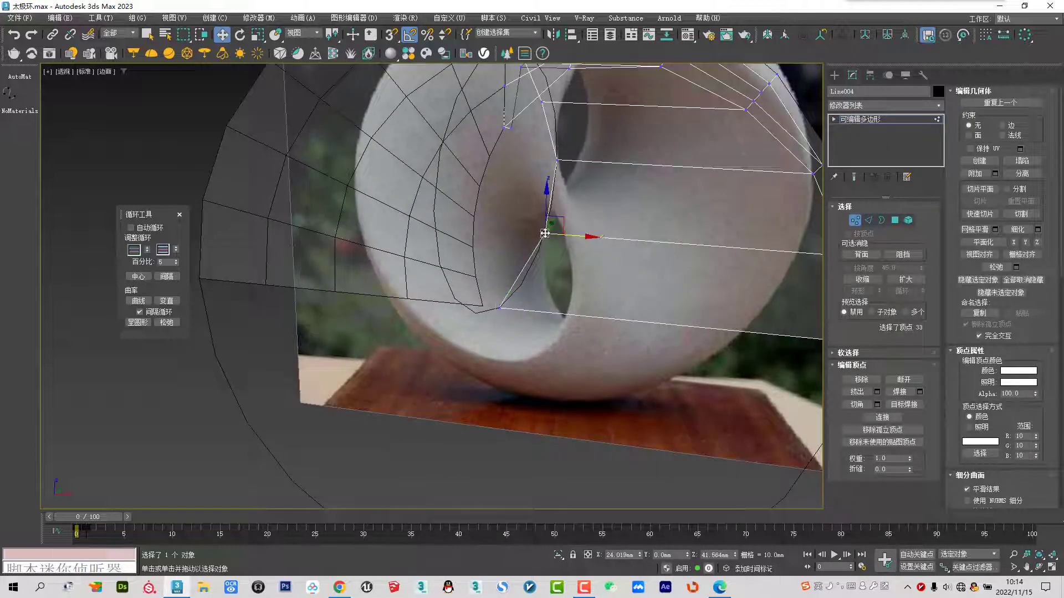
left_click(390, 35)
scroll(407, 154, "down", 3)
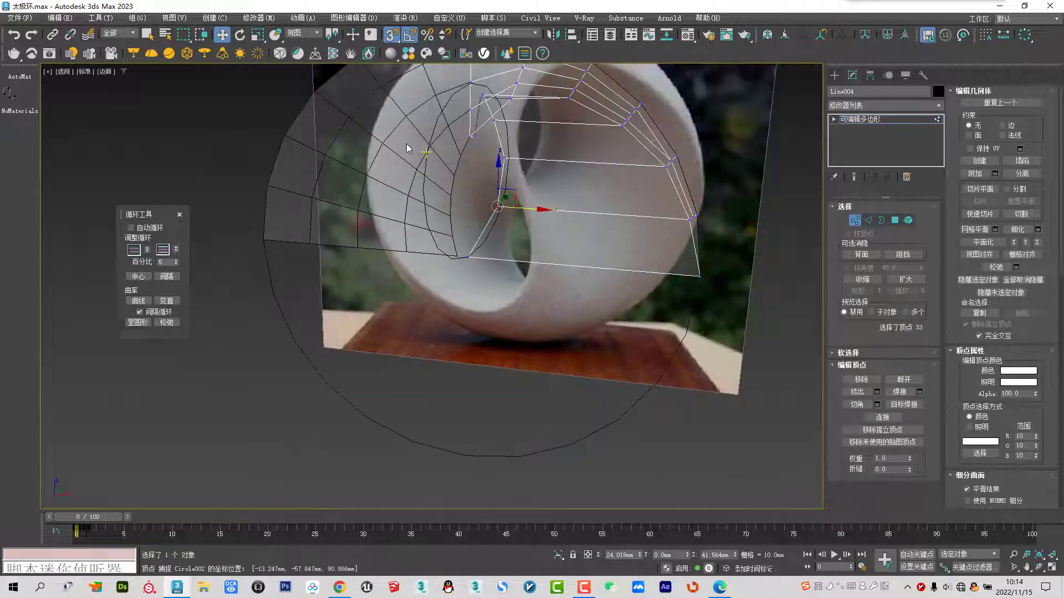
middle_click_drag(407, 154, 431, 236, "alt")
scroll(466, 221, "up", 2)
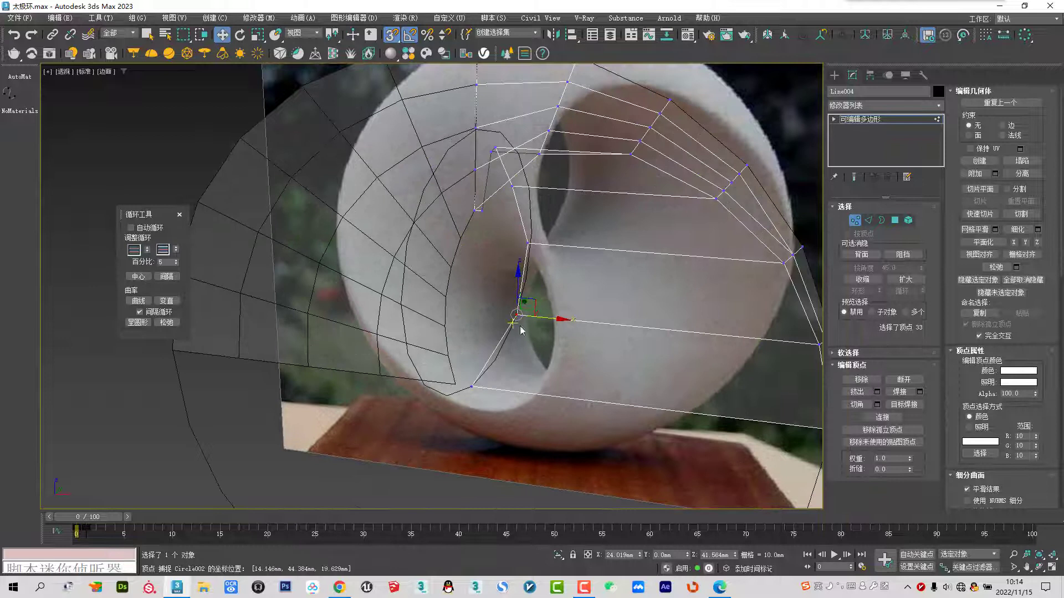
Check the mesh with See-Through toggled, then snap the bottom vertex onto Circle002
key("alt+x")
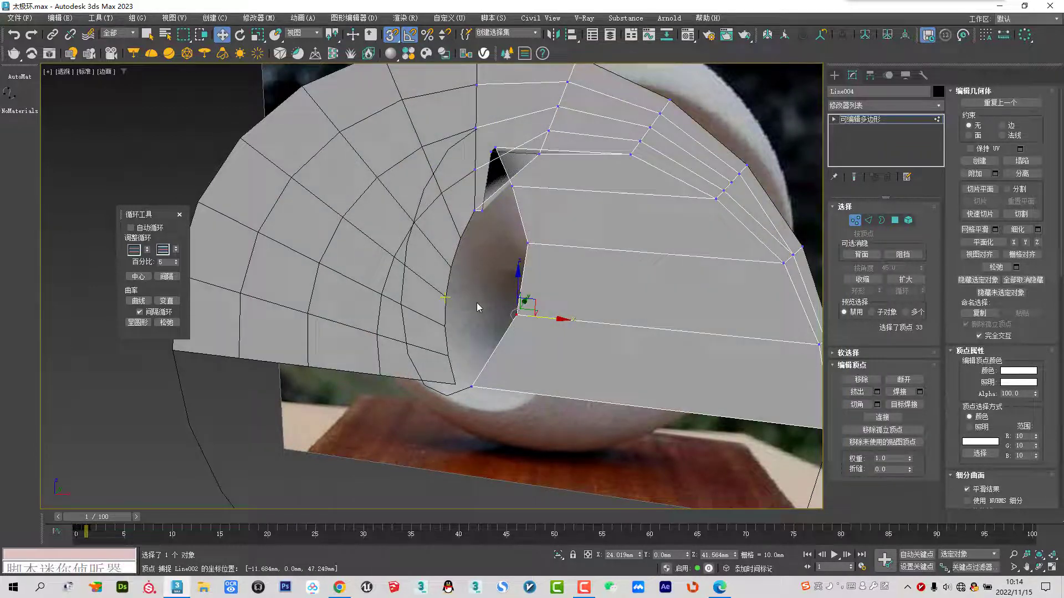
scroll(476, 303, "down", 2)
mouse_move(493, 300)
middle_mouse_down("alt")
mouse_move(516, 318)
mouse_move(477, 303)
mouse_move(475, 287)
middle_mouse_up("alt")
key("alt+x")
scroll(475, 286, "up", 2)
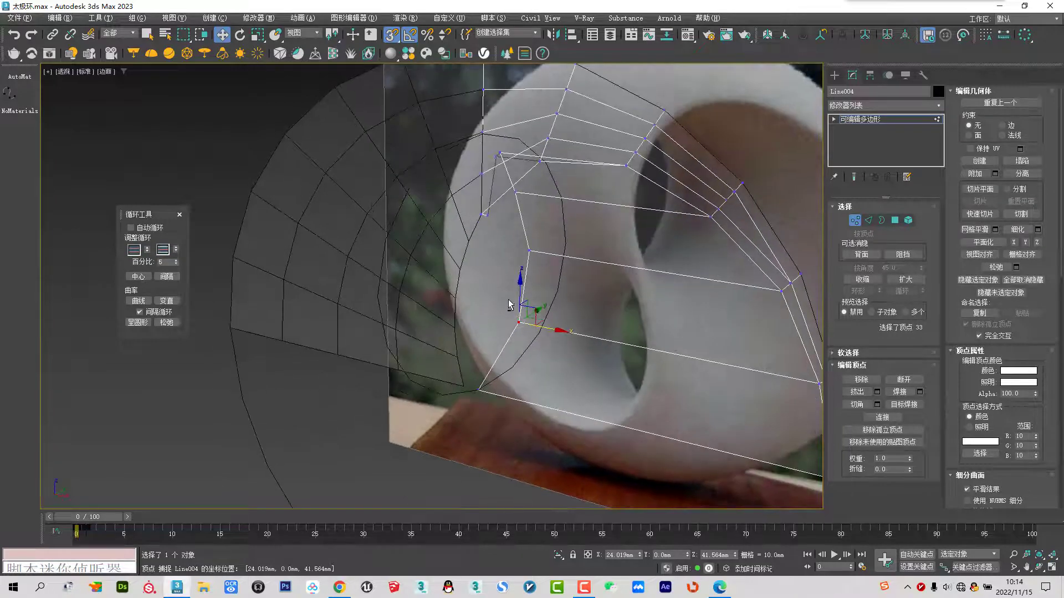
scroll(475, 286, "up", 2)
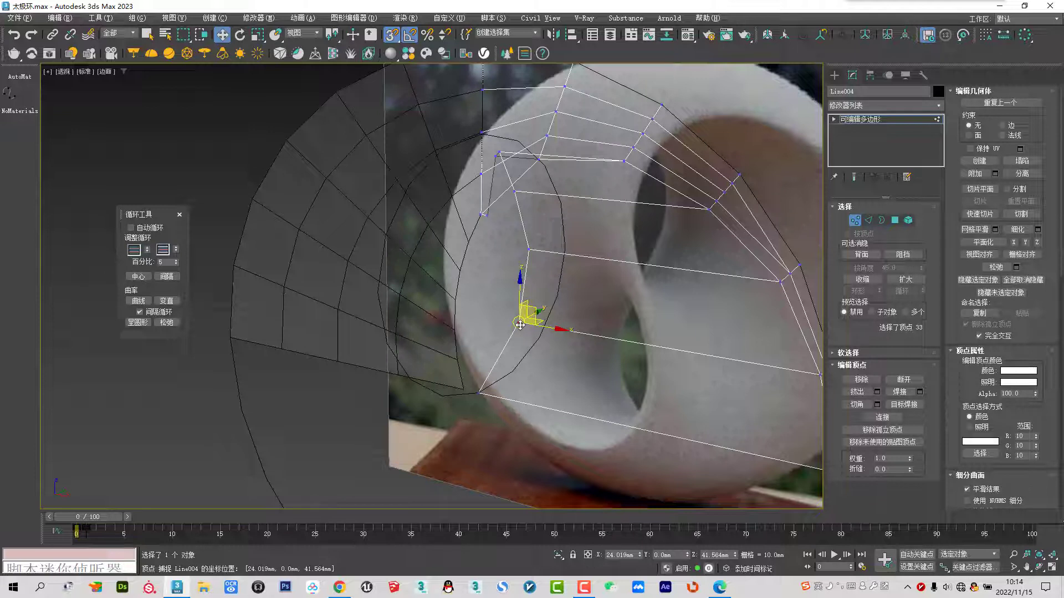
left_click_drag(523, 323, 512, 370)
left_click_drag(538, 265, 544, 292)
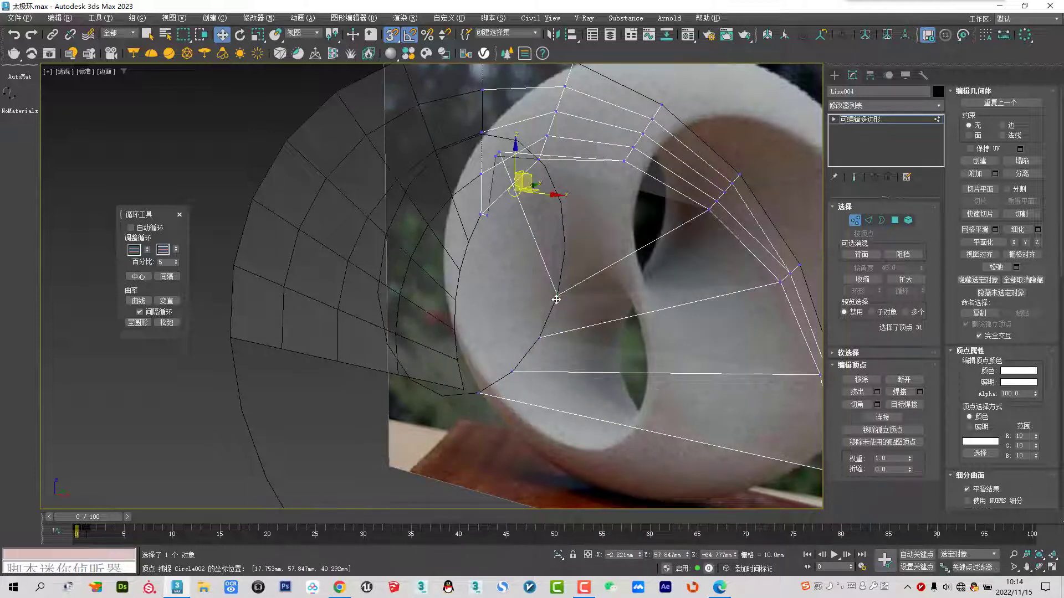
Snap the upper inner-edge vertices onto Circle002, up to the circle's top
left_click(557, 295)
left_click(501, 152)
left_click_drag(530, 190, 540, 219)
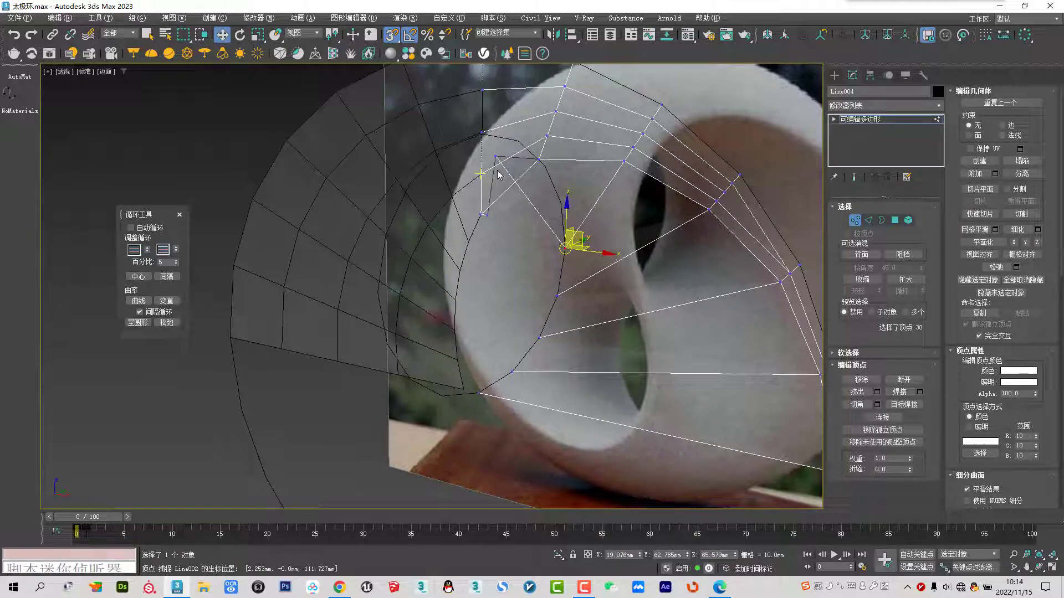
middle_click_drag(515, 203, 535, 188, "alt")
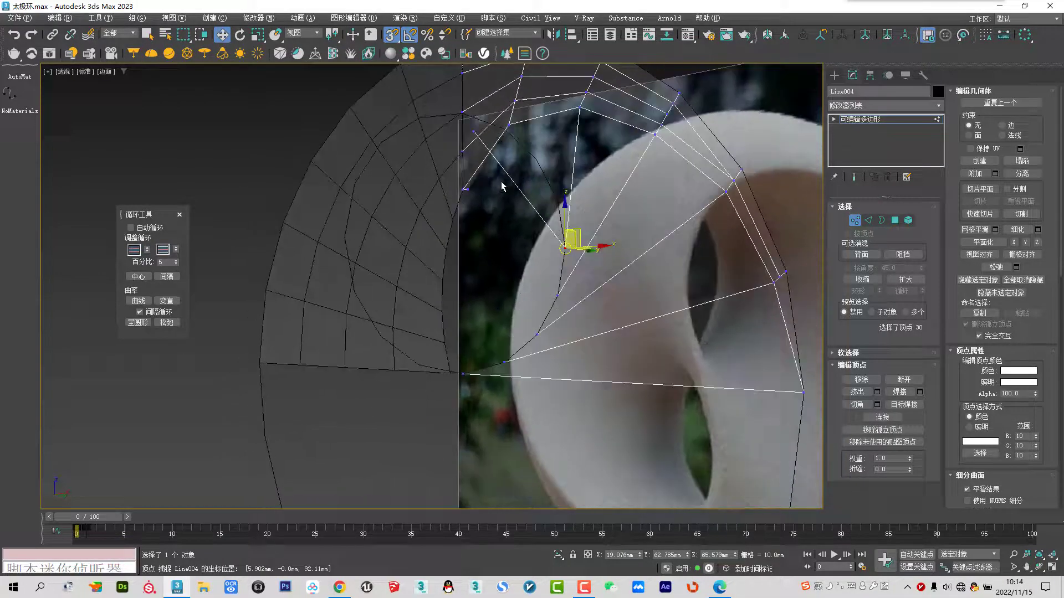
left_click(479, 131)
left_click_drag(534, 189, 530, 158)
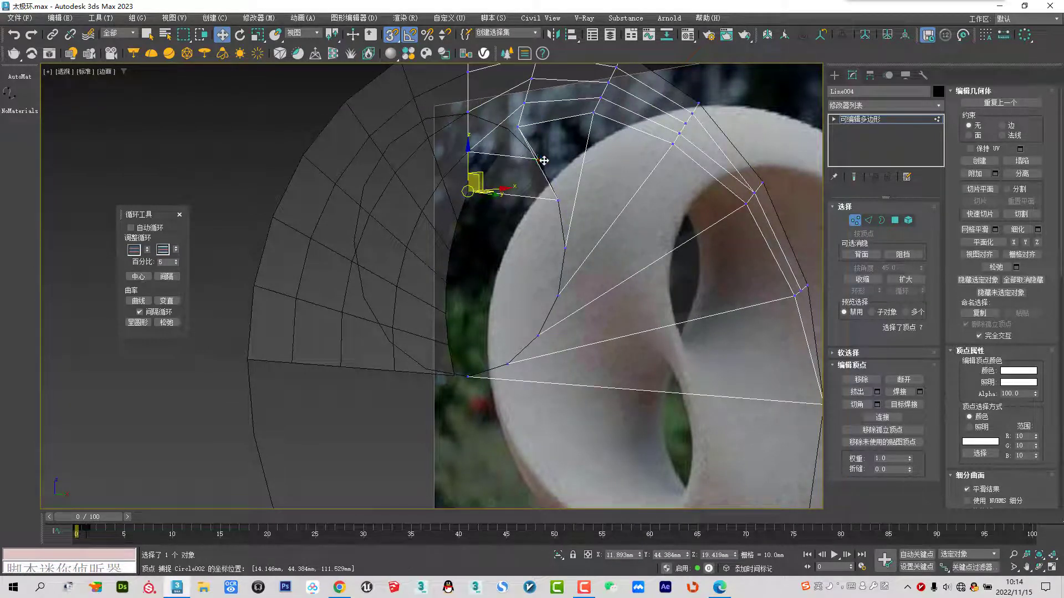
left_click_drag(543, 161, 542, 158)
mouse_move(542, 158)
middle_mouse_down("alt")
mouse_move(589, 171)
mouse_move(582, 166)
middle_mouse_up("alt")
left_click_drag(582, 163, 551, 198)
mouse_move(549, 200)
middle_mouse_down("alt")
mouse_move(491, 239)
mouse_move(509, 214)
mouse_move(497, 231)
mouse_move(503, 224)
middle_mouse_up("alt")
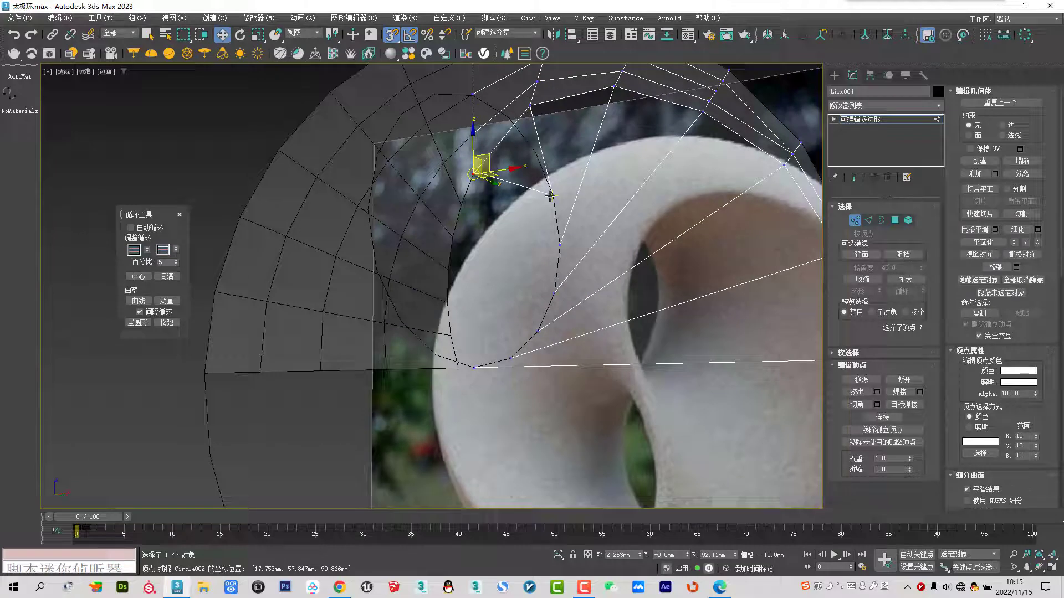
Move the selected inner-edge vertices of Line004 up-left onto Circle002
left_click_drag(542, 198, 534, 176)
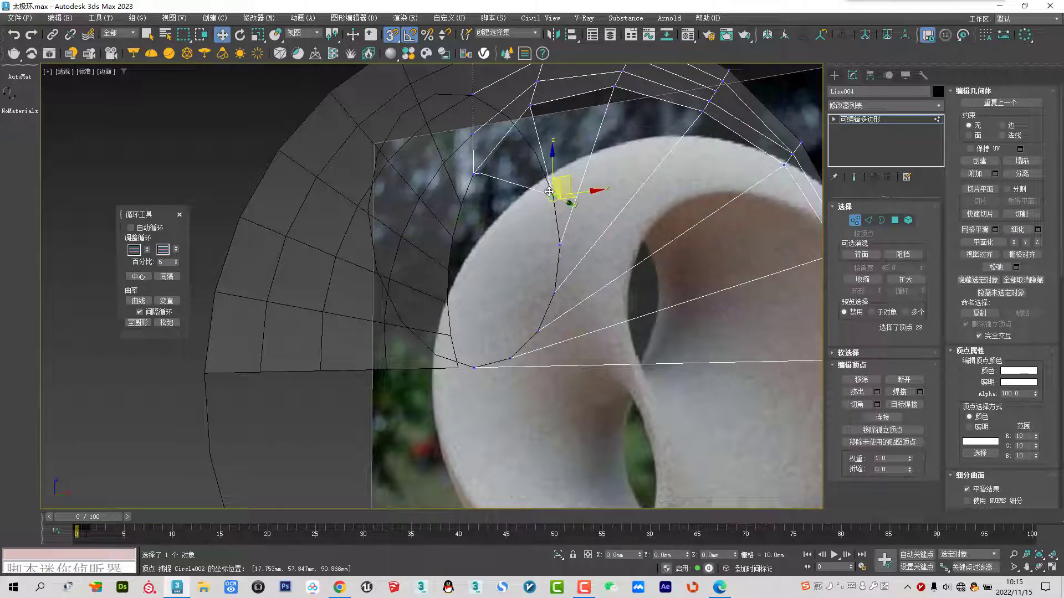
scroll(535, 176, "down", 3)
mouse_move(534, 176)
middle_mouse_down("alt")
mouse_move(574, 216)
mouse_move(521, 181)
middle_mouse_up("alt")
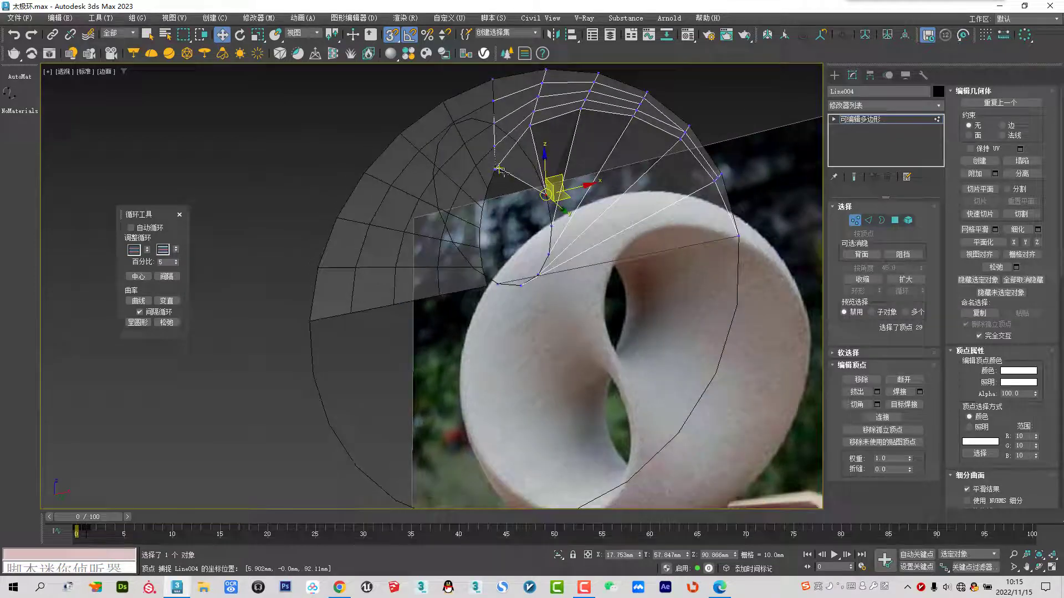
left_click_drag(546, 186, 558, 187)
mouse_move(558, 189)
middle_mouse_down("alt")
mouse_move(562, 165)
mouse_move(530, 190)
mouse_move(532, 160)
mouse_move(541, 174)
middle_mouse_up("alt")
scroll(531, 188, "up", 3)
scroll(530, 188, "down", 3)
scroll(505, 197, "up", 3)
With 3D snap on, snap the fan grid's corner vertex onto the outer grid's corner vertex
left_click(434, 213)
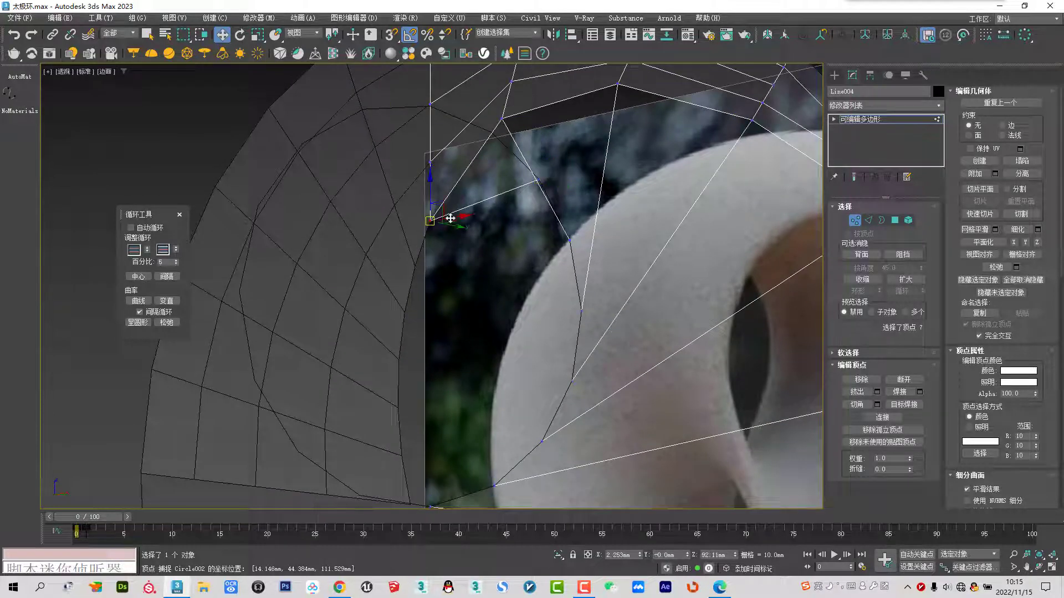
middle_click_drag(435, 214, 468, 216, "alt")
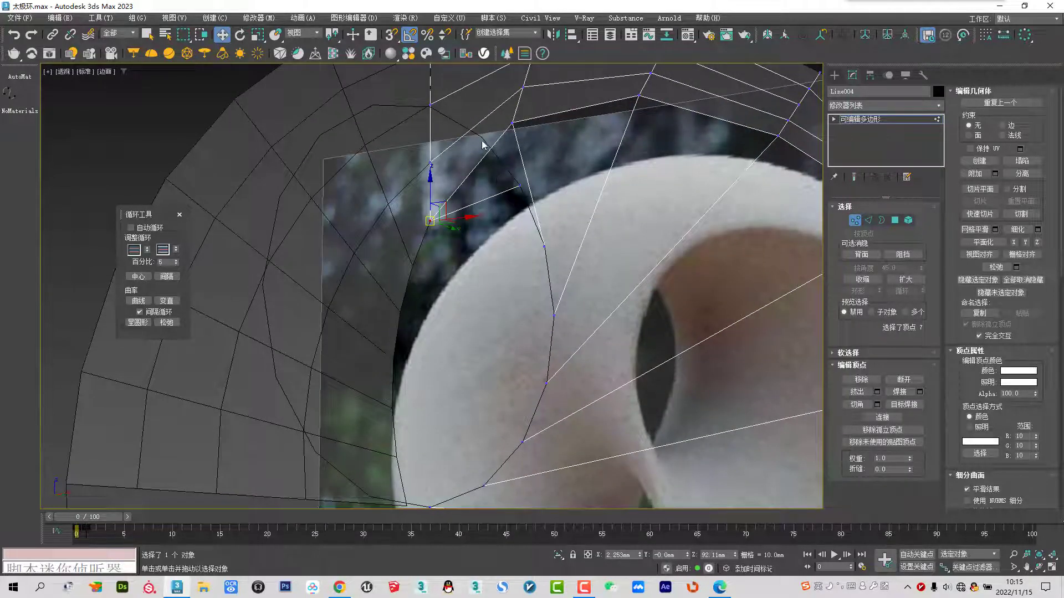
scroll(496, 168, "down", 5)
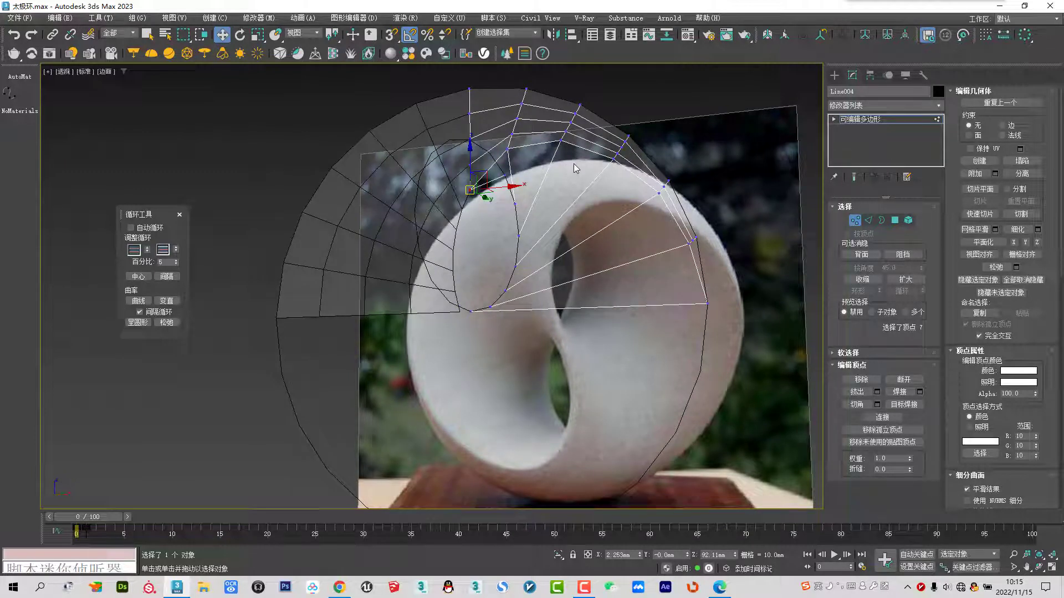
scroll(410, 205, "up", 2)
scroll(458, 191, "up", 2)
scroll(469, 191, "up", 1)
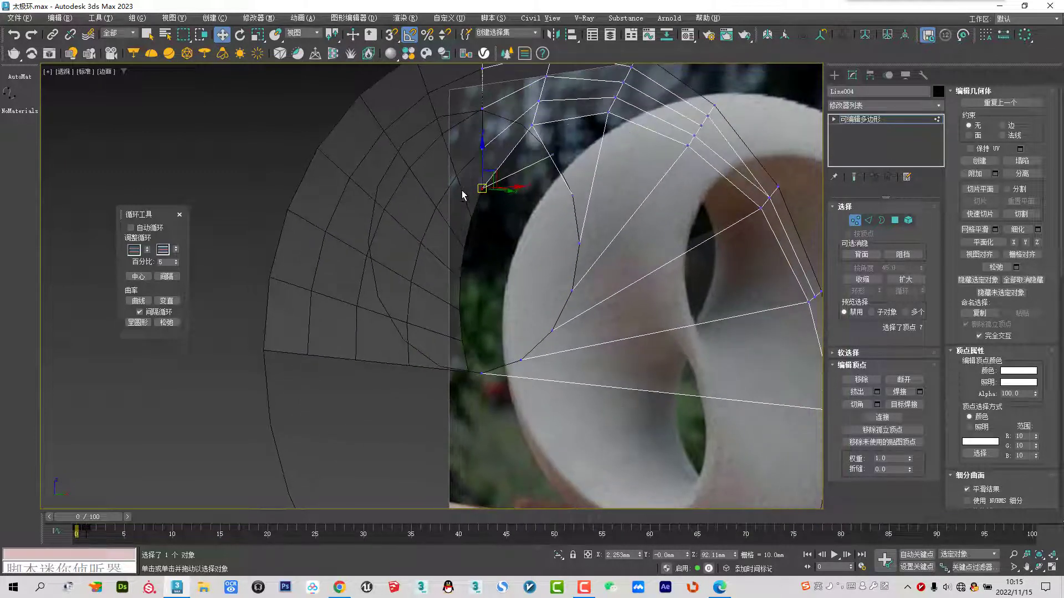
scroll(497, 179, "up", 2)
key("s")
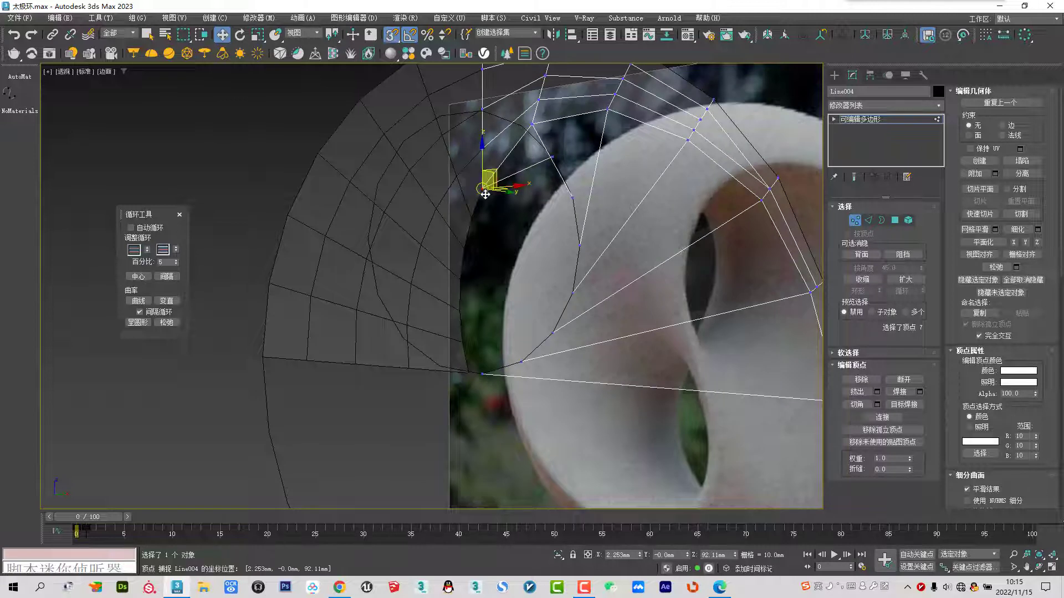
middle_click_drag(532, 193, 449, 118, "alt")
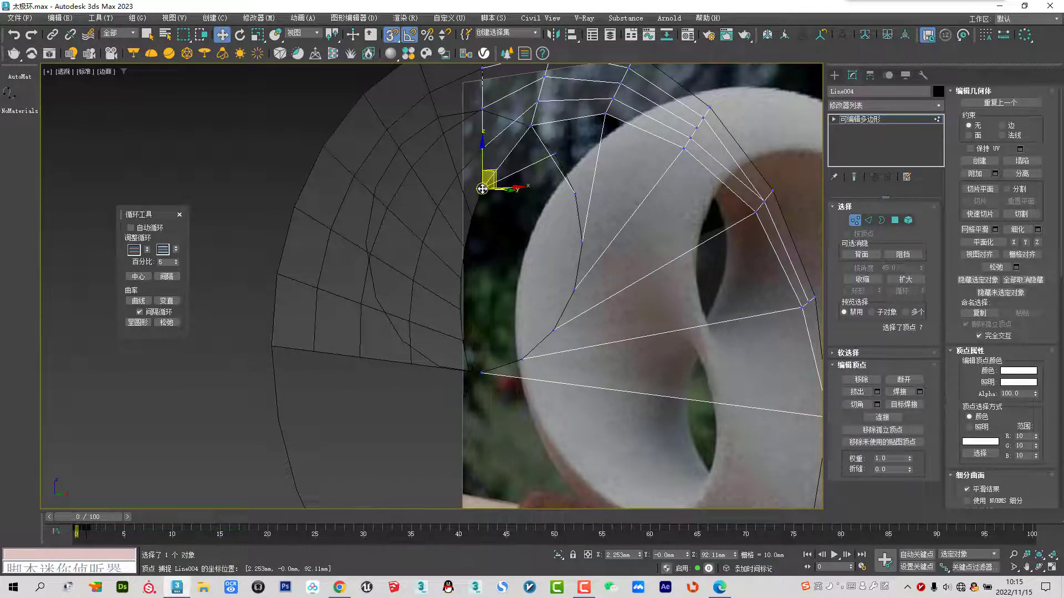
left_click_drag(482, 188, 401, 144)
Check the join from the front view, then turn 3D snap off
scroll(433, 106, "down", 5)
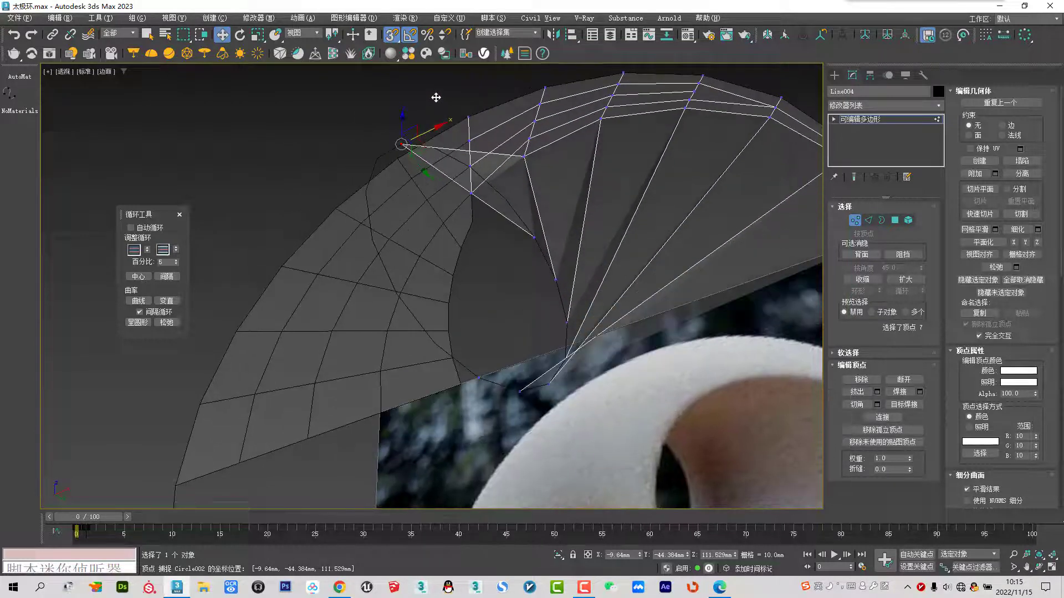
middle_click_drag(435, 100, 482, 161, "alt")
scroll(480, 182, "up", 3)
key("f")
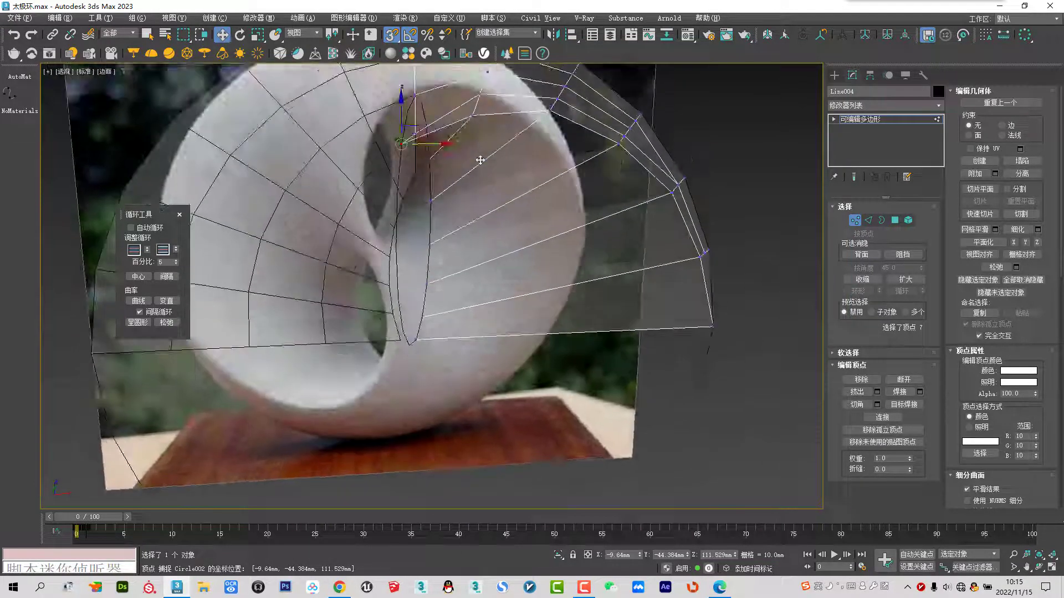
scroll(480, 161, "up", 3)
scroll(501, 142, "up", 2)
key("s")
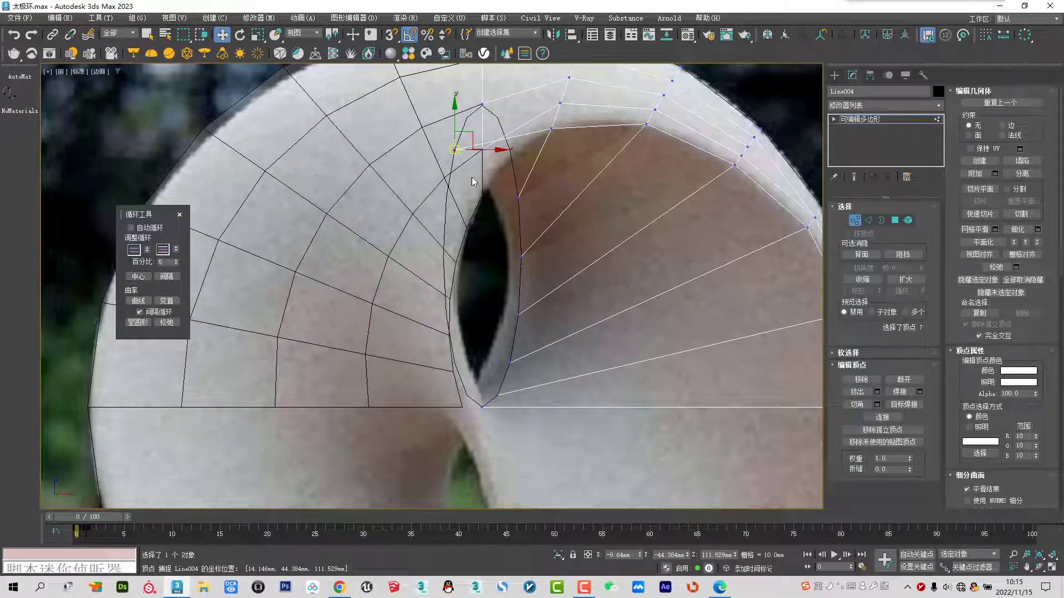
Inspect the joined corner in perspective, briefly toggling wireframe display
scroll(471, 250, "down", 4)
key("p")
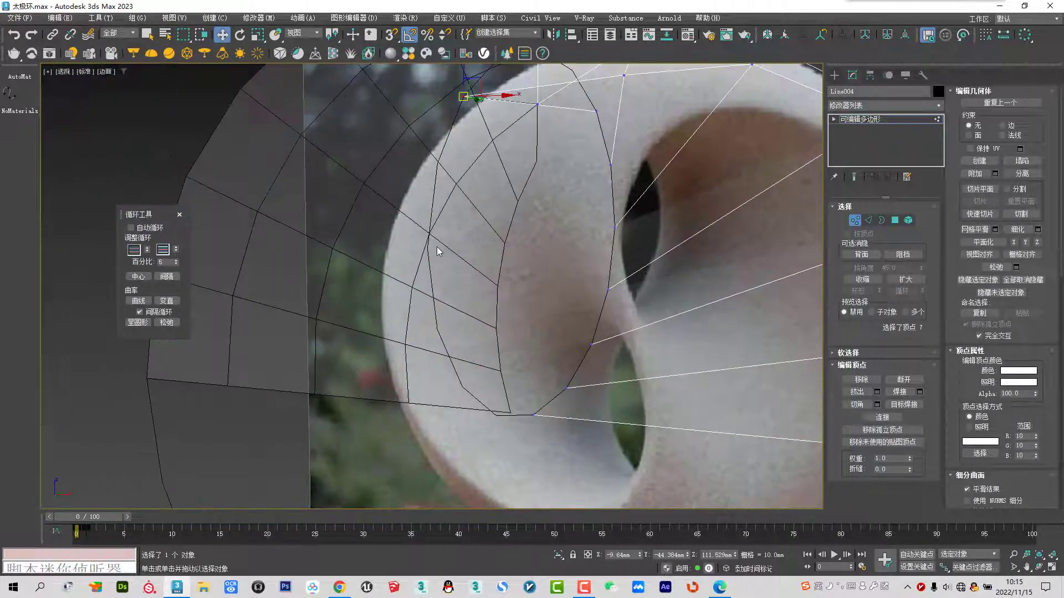
scroll(458, 259, "up", 3)
mouse_move(456, 237)
middle_mouse_down("alt")
mouse_move(501, 220)
mouse_move(487, 183)
mouse_move(523, 204)
middle_mouse_up("alt")
key("F3")
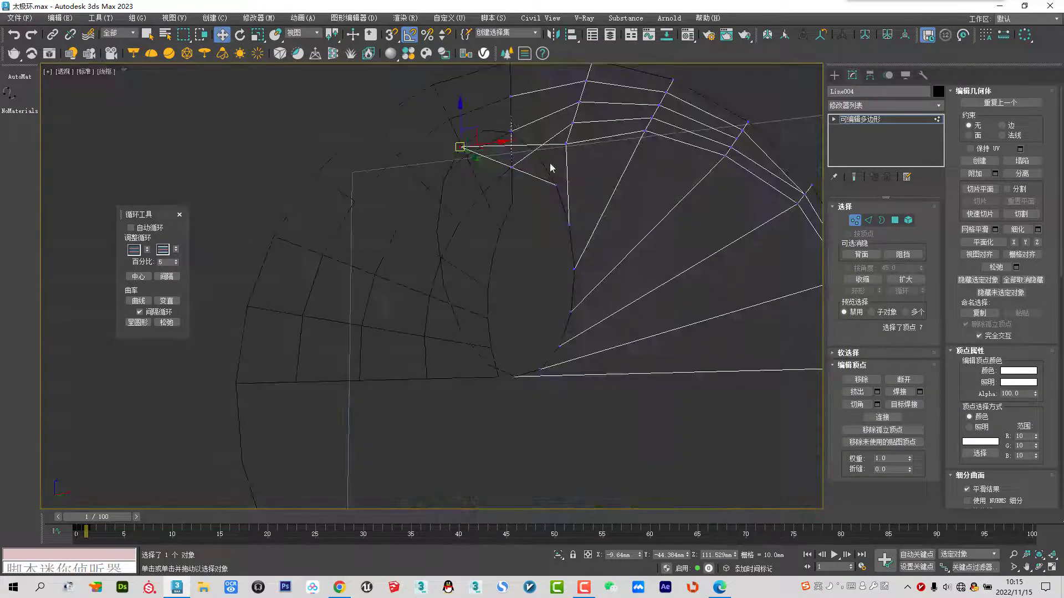
key("F3")
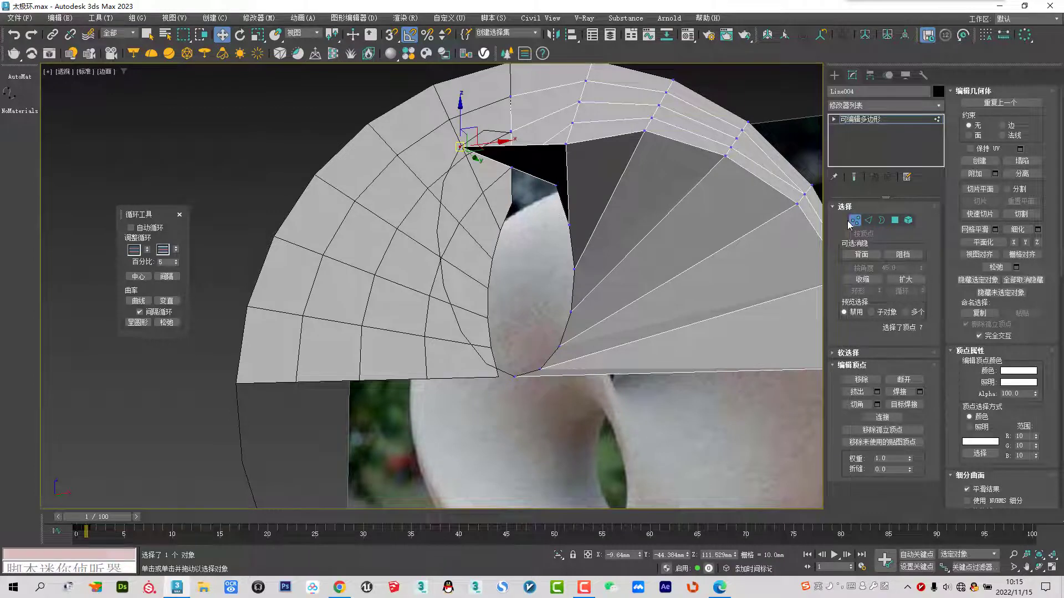
Ring-select the fan's edges and connect them with 3 new edge loops
left_click(868, 220)
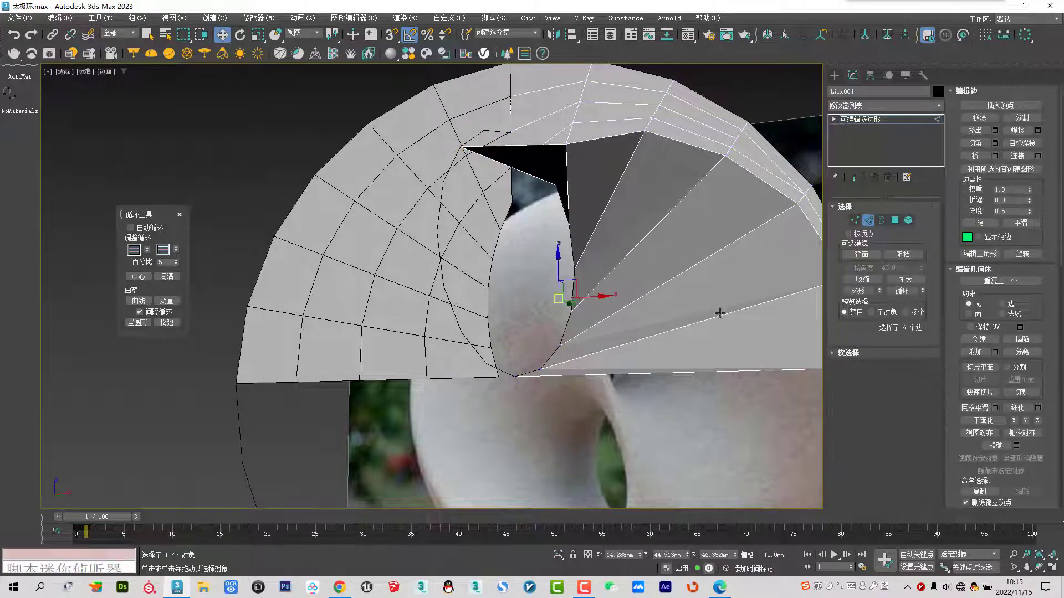
left_click(868, 293)
mouse_move(658, 237)
middle_mouse_down("alt")
mouse_move(712, 254)
mouse_move(855, 189)
middle_mouse_up("alt")
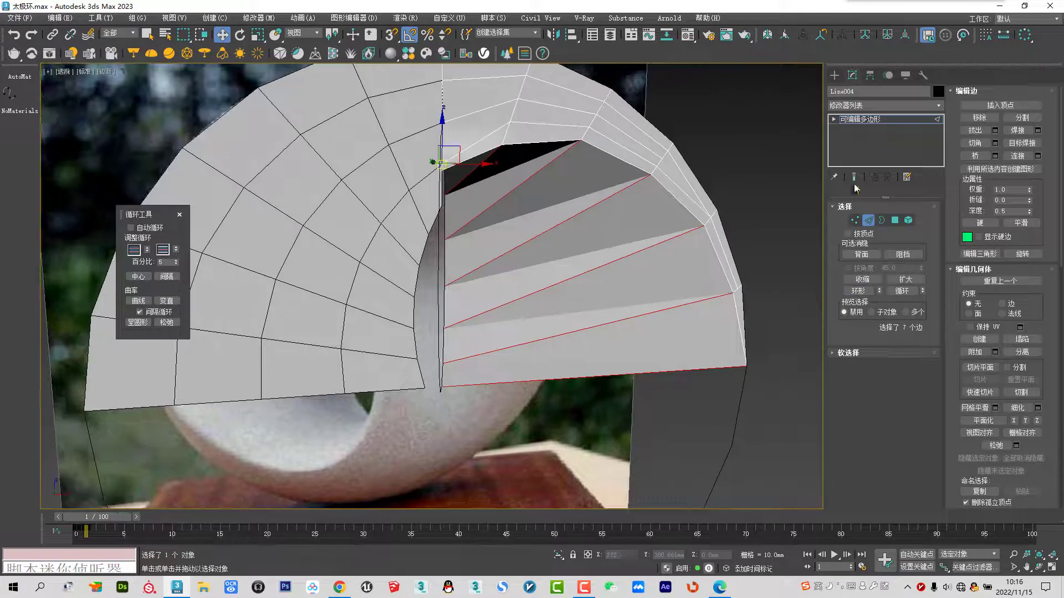
left_click(1037, 156)
left_click(442, 336)
mouse_move(537, 264)
middle_mouse_down("alt")
mouse_move(435, 194)
mouse_move(416, 166)
middle_mouse_up("alt")
key("F3")
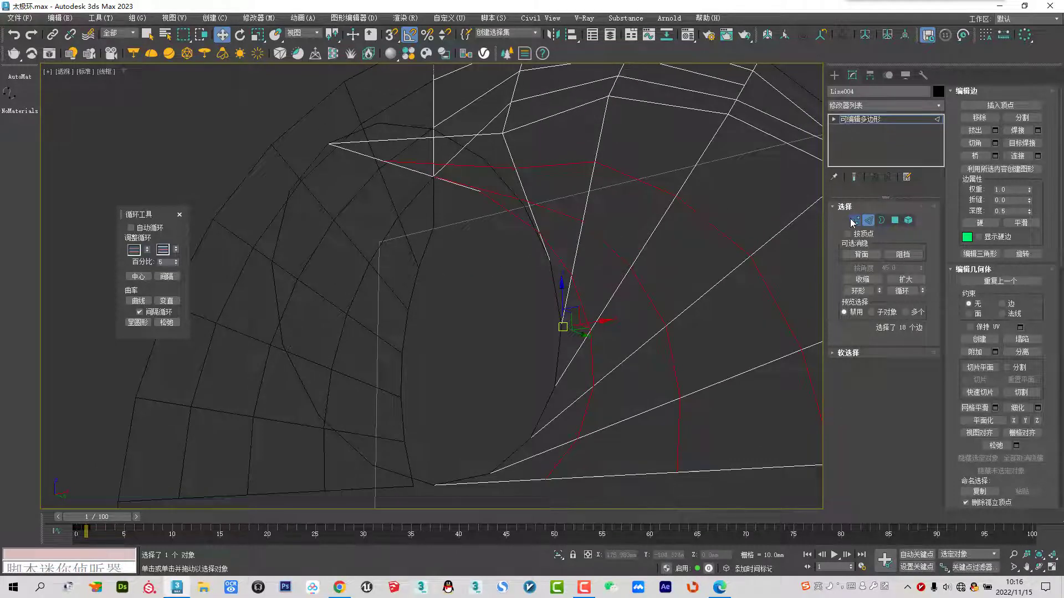
Snap the new loops' inner-end vertices onto Circle002, then turn 3D snap off
left_click(854, 221)
left_click(384, 161)
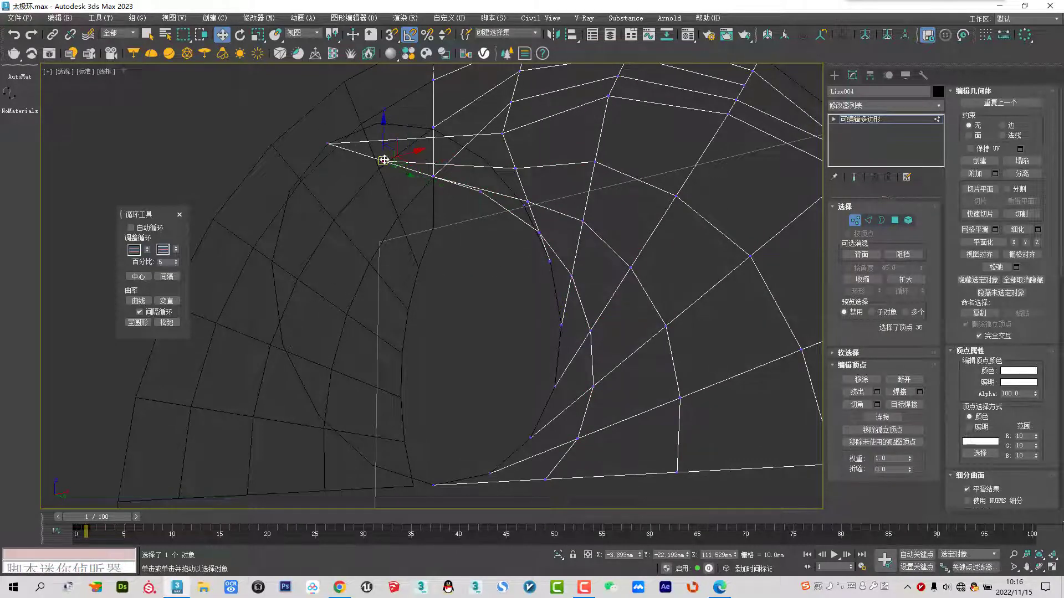
key("s")
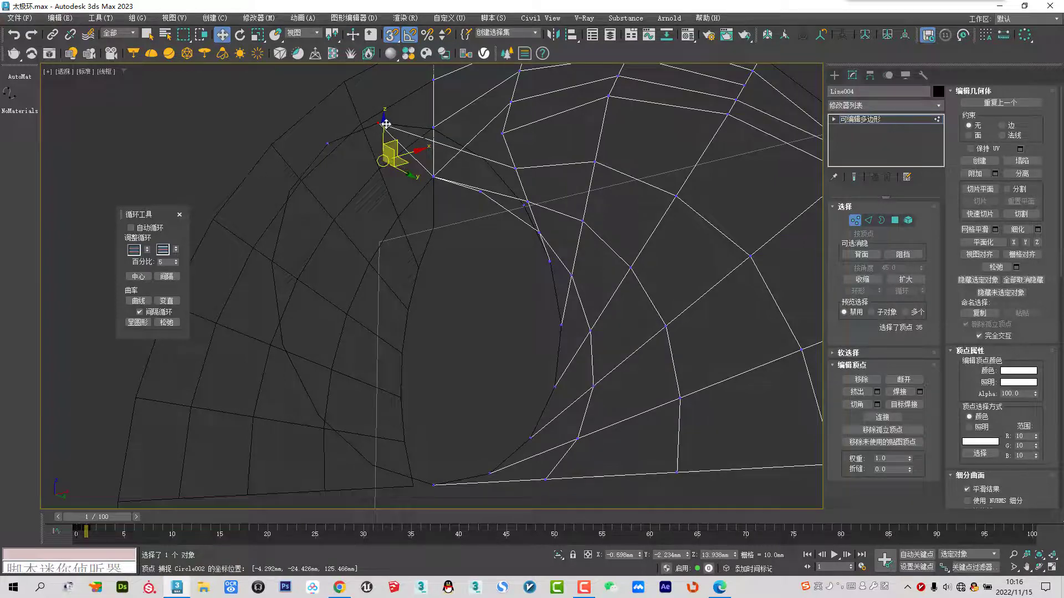
left_click_drag(380, 162, 450, 200)
left_click(434, 129)
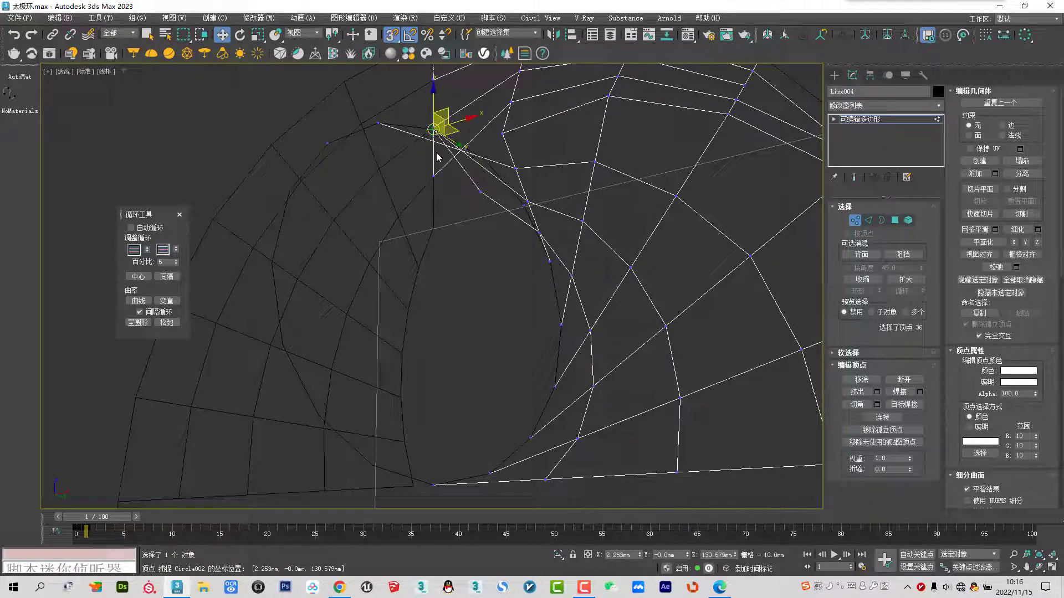
middle_click_drag(452, 190, 460, 195, "alt")
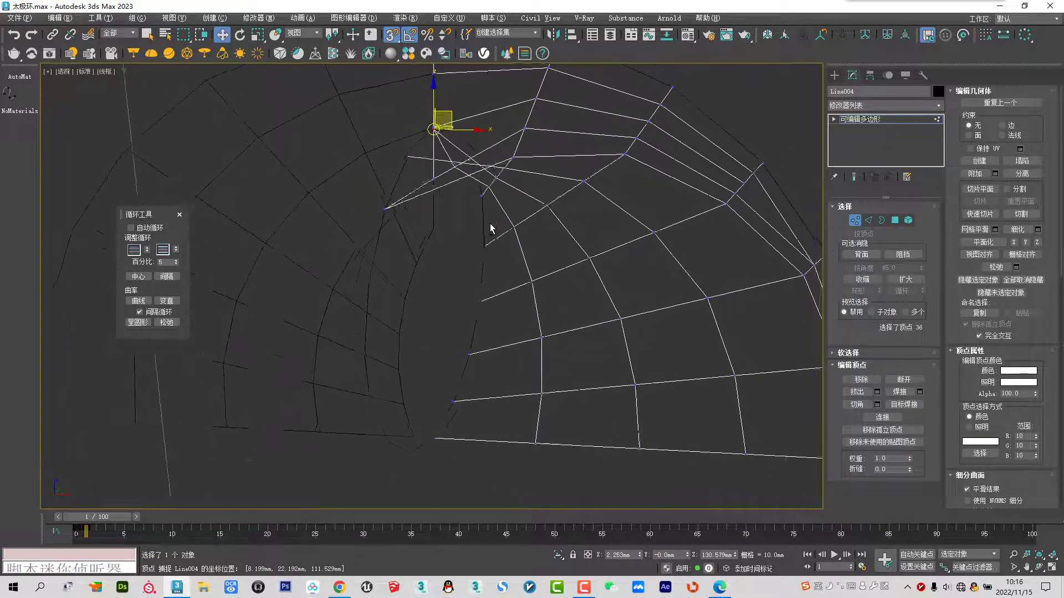
left_click(461, 195)
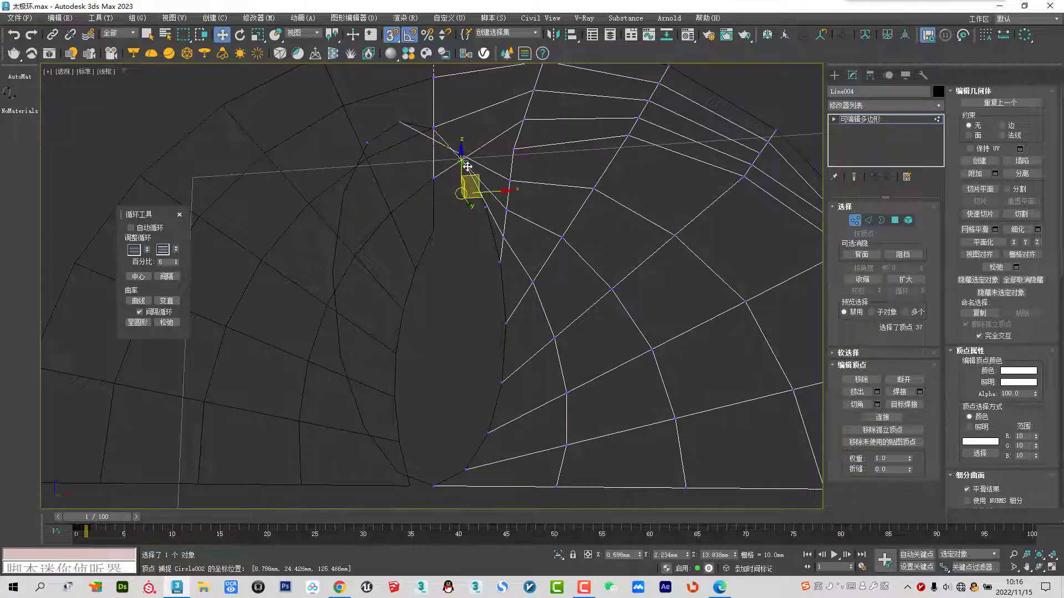
mouse_move(464, 169)
middle_mouse_down("alt")
mouse_move(402, 161)
mouse_move(406, 147)
mouse_move(427, 124)
mouse_move(464, 202)
mouse_move(418, 226)
middle_mouse_up("alt")
key("F3")
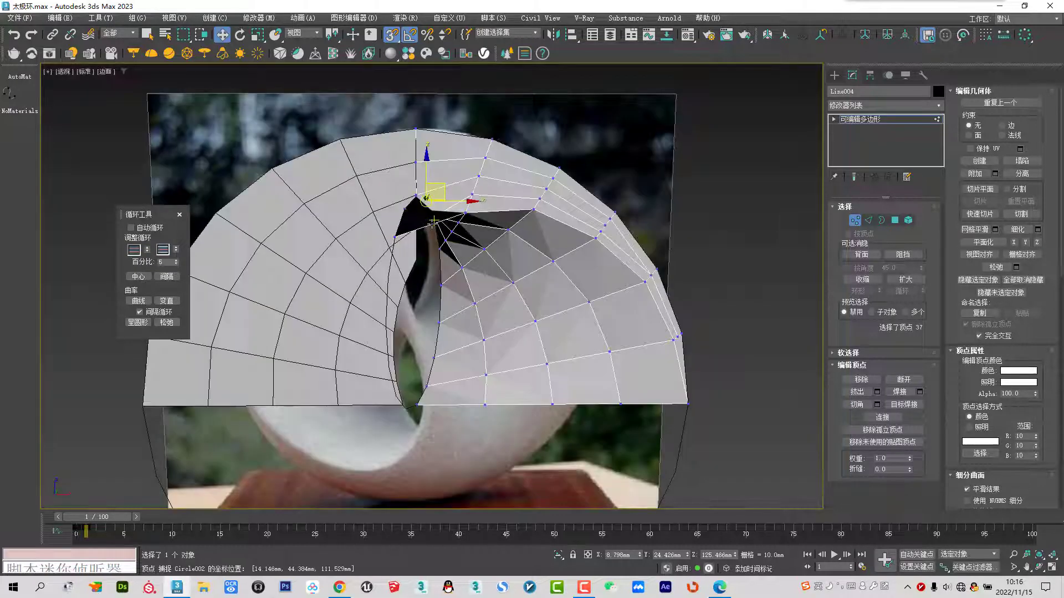
key("s")
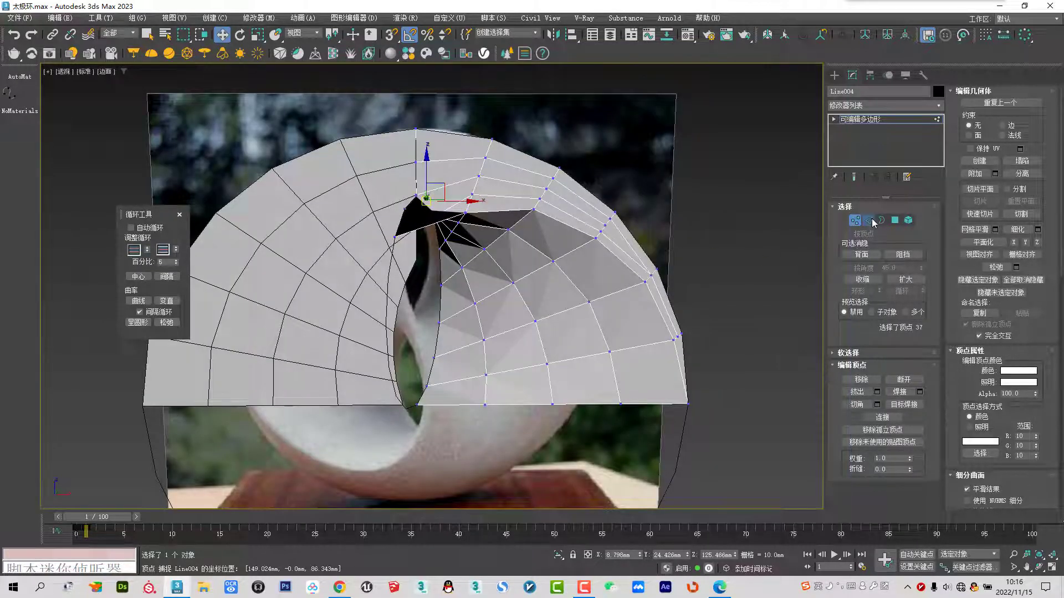
left_click(868, 220)
Relax the fan's top polygon strip with amount 1.0 and 40 iterations
double_click(621, 258)
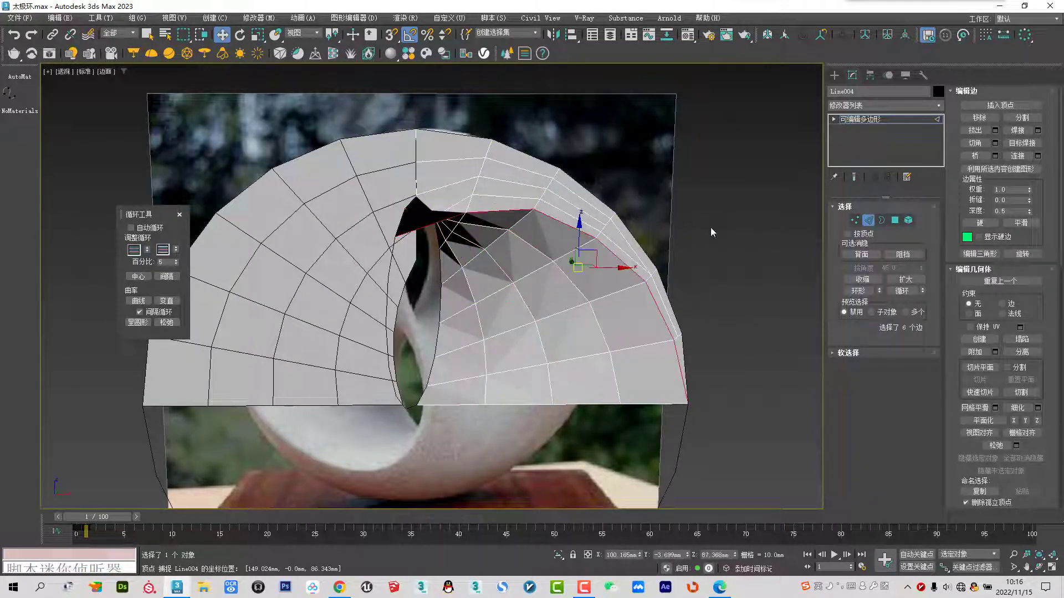
left_click(1020, 119)
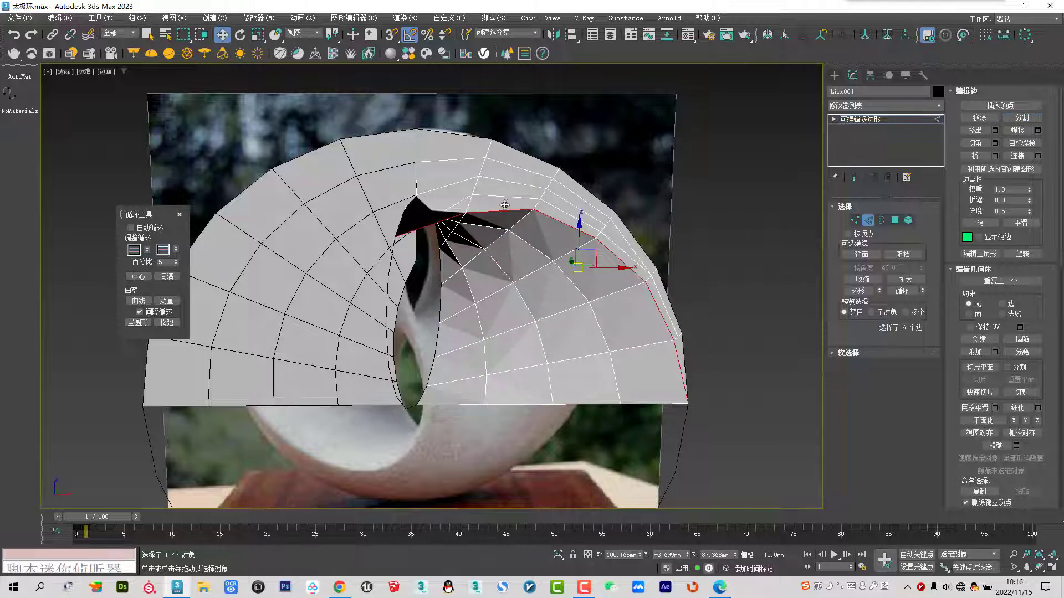
left_click(908, 220)
left_click(516, 180)
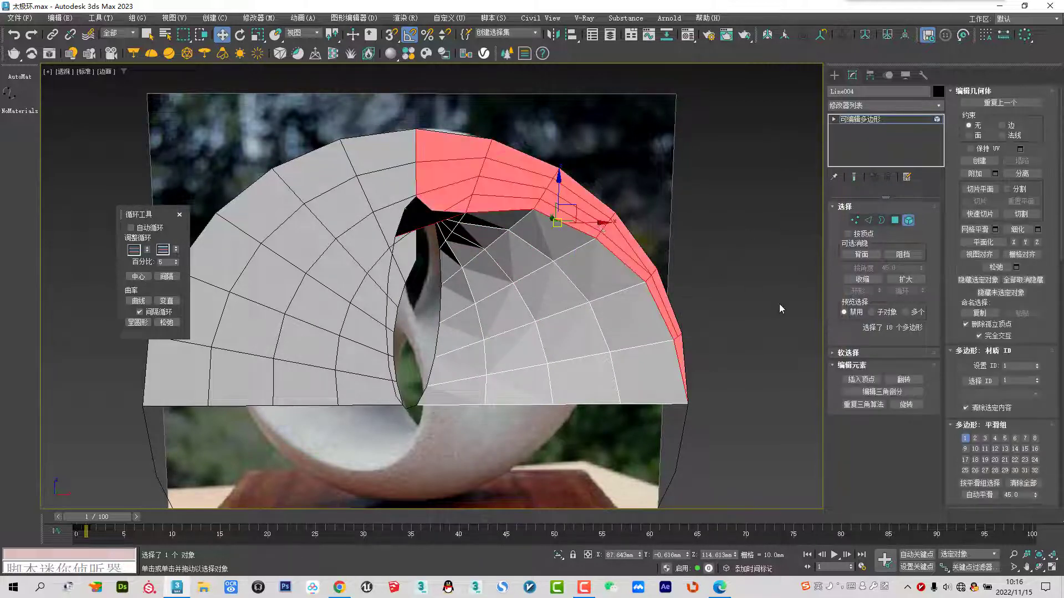
left_click(1016, 268)
left_click_drag(440, 292, 435, 194)
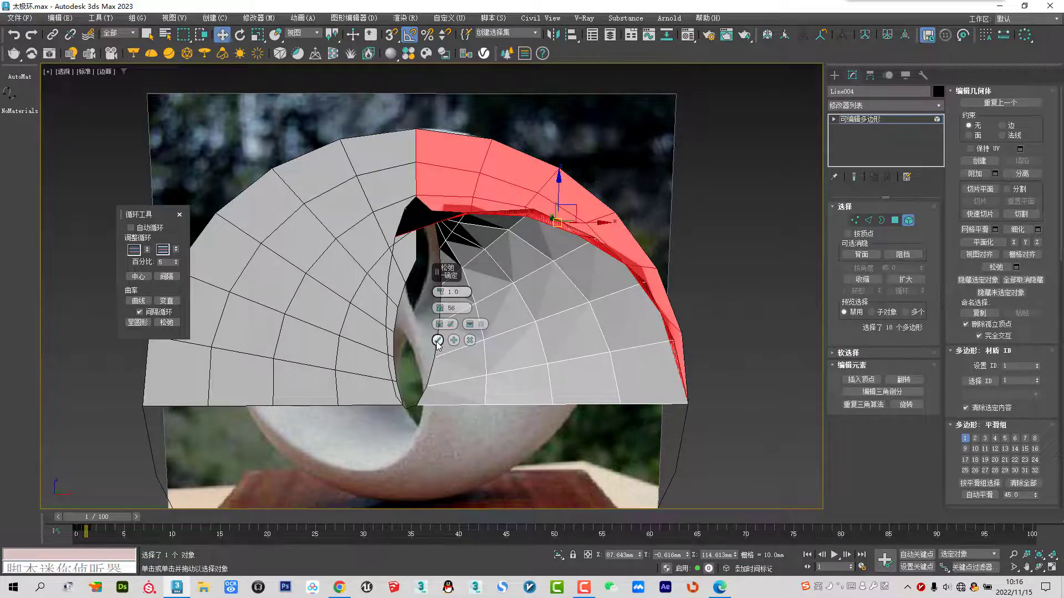
left_click(437, 340)
middle_click_drag(437, 340, 444, 209, "alt")
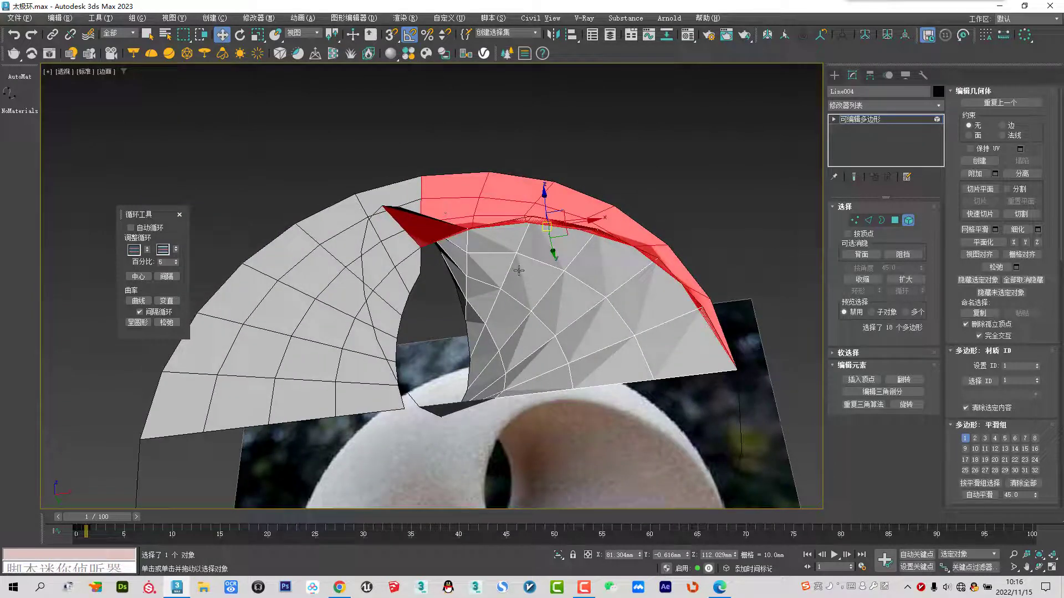
double_click(510, 276)
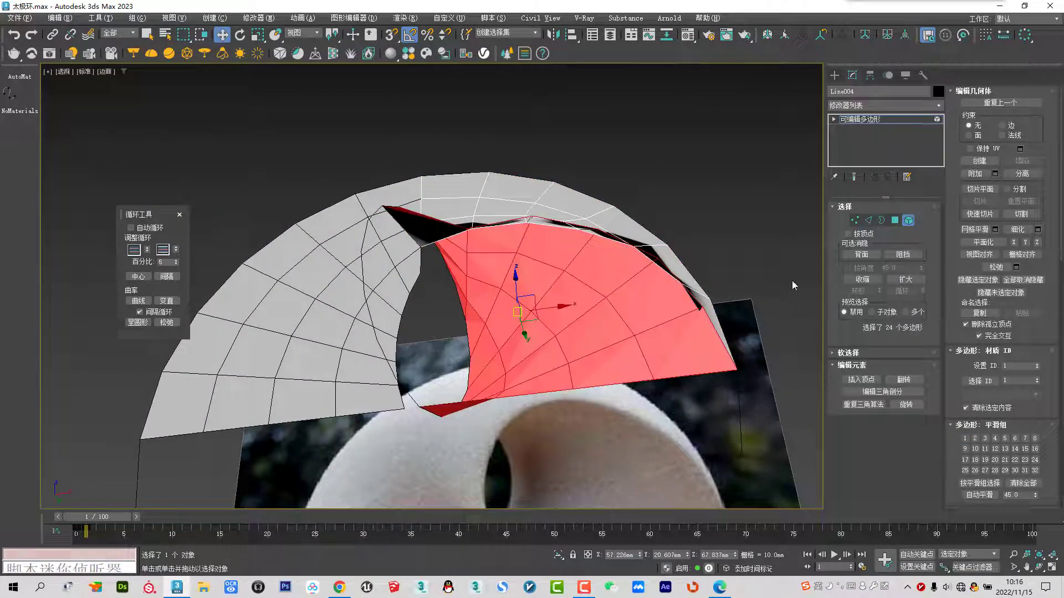
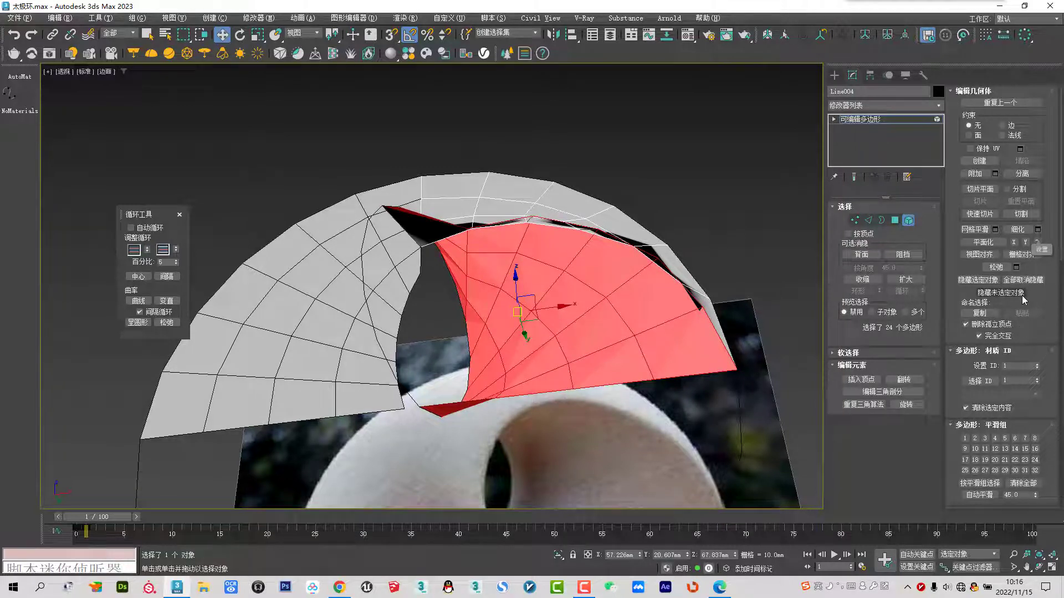
Relax the red shell's selected 24 polygons, then orbit to check the smoothed surface
left_click(1017, 267)
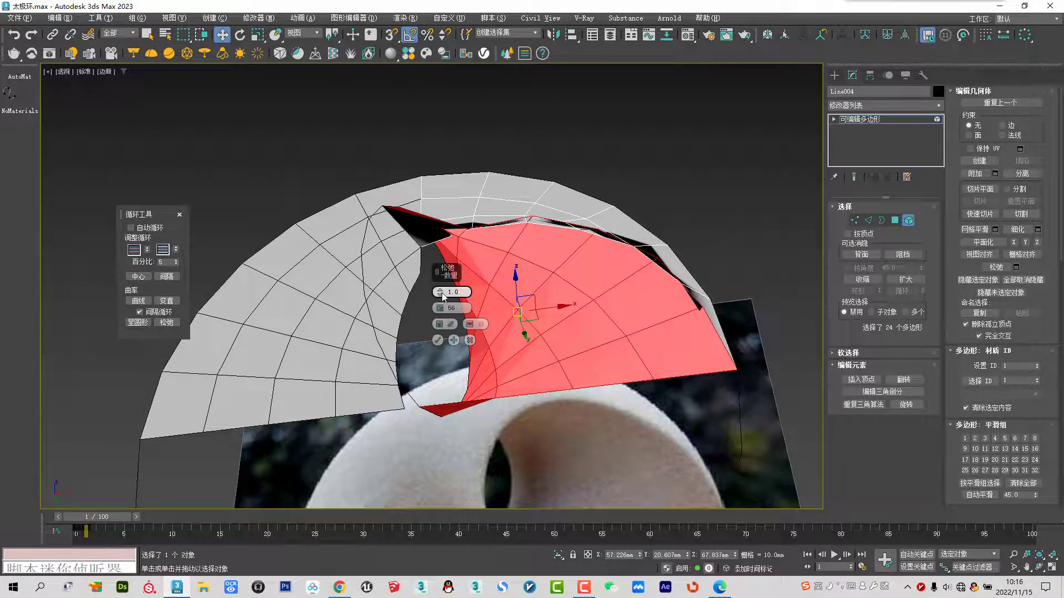
left_click(437, 340)
mouse_move(443, 332)
middle_mouse_down("alt")
mouse_move(489, 314)
mouse_move(533, 221)
mouse_move(513, 239)
middle_mouse_up("alt")
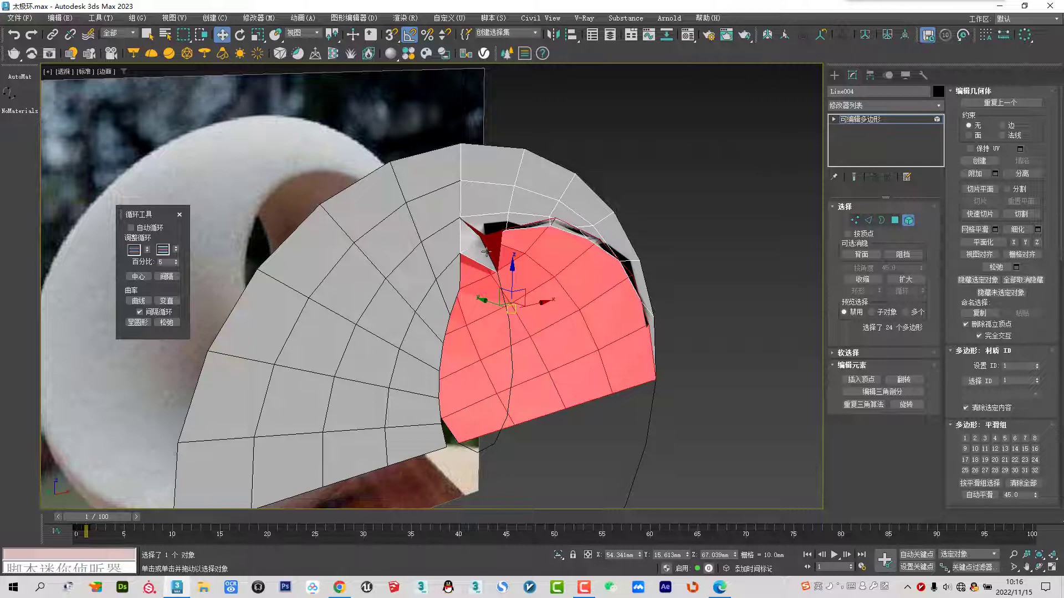
mouse_move(462, 232)
middle_mouse_down("alt")
mouse_move(630, 227)
mouse_move(486, 263)
mouse_move(652, 313)
middle_mouse_up("alt")
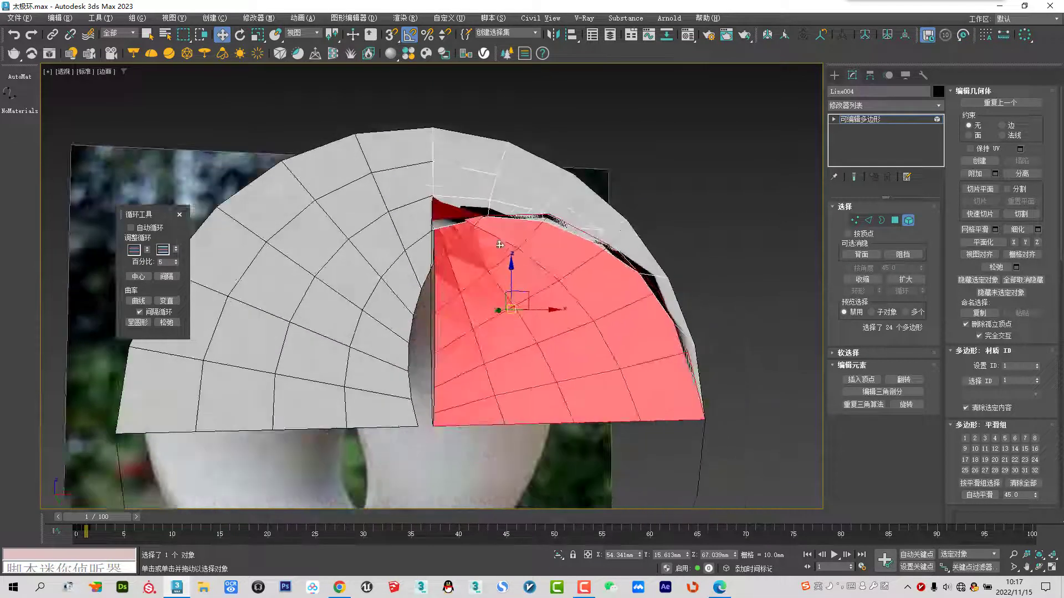
Leave the red piece, select Line002 and enter Vertex mode with 3D snap on
left_click(909, 220)
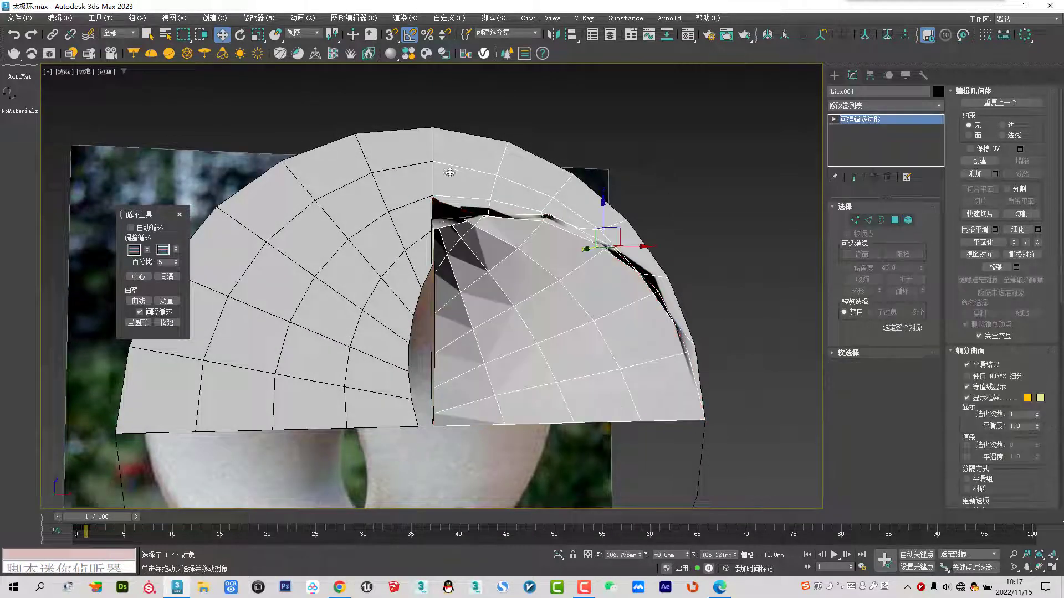
left_click(368, 264)
key("f")
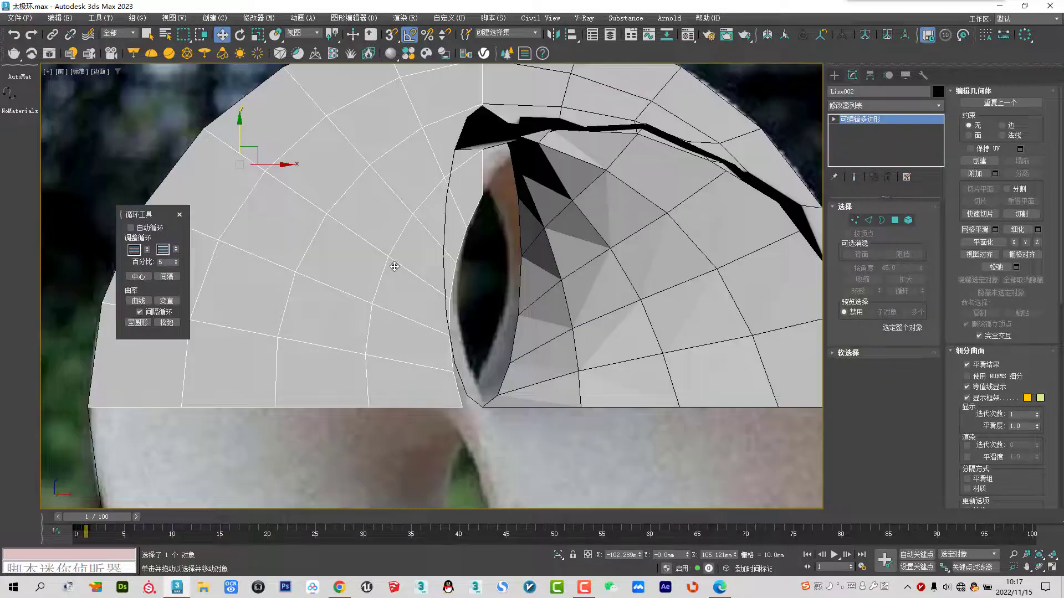
scroll(407, 281, "down", 2)
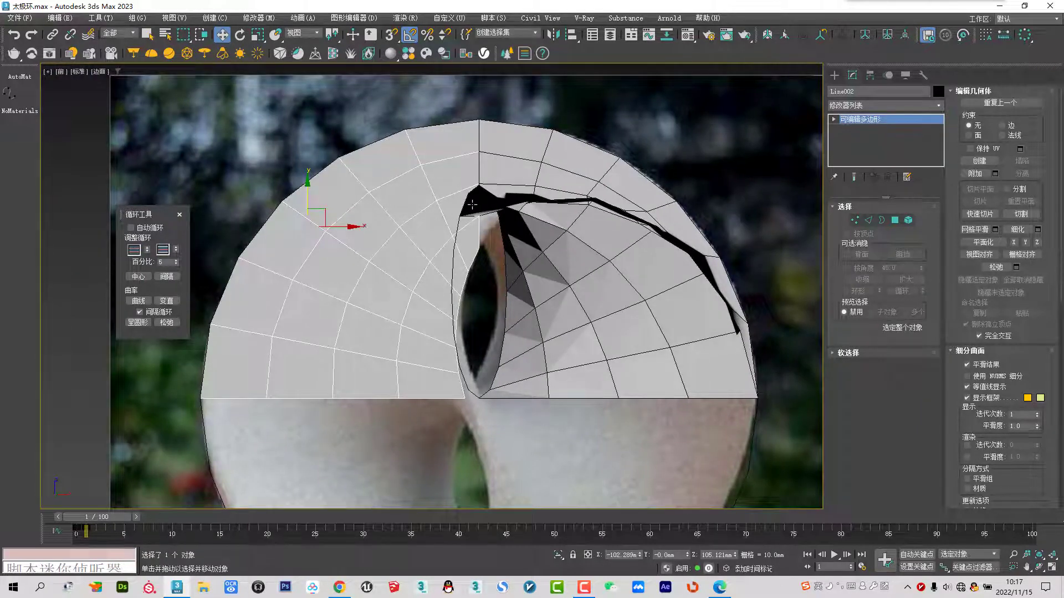
left_click(855, 220)
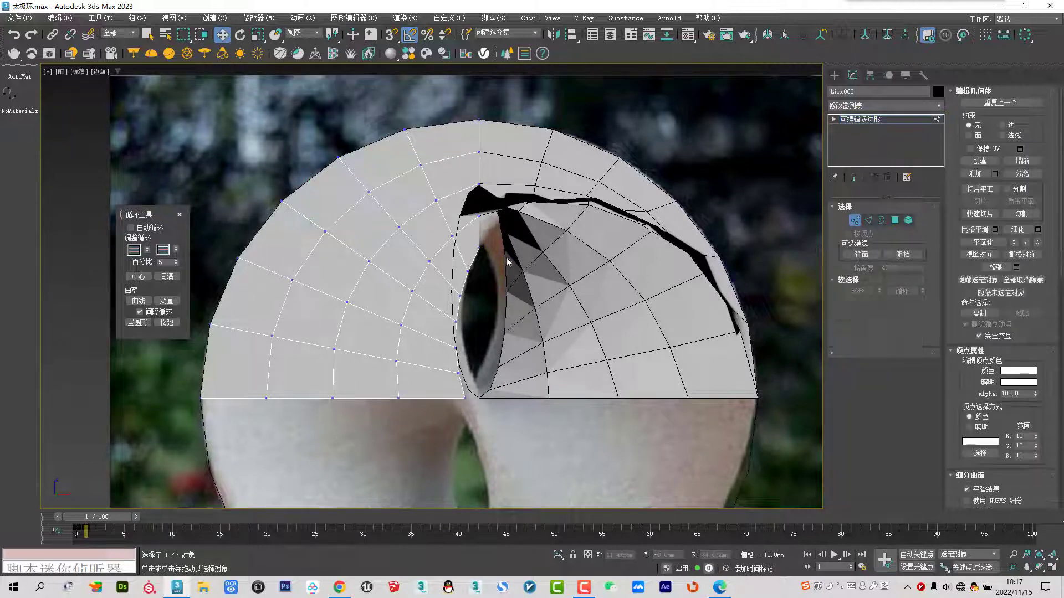
mouse_move(487, 249)
middle_mouse_down("alt")
mouse_move(461, 259)
mouse_move(481, 267)
middle_mouse_up("alt")
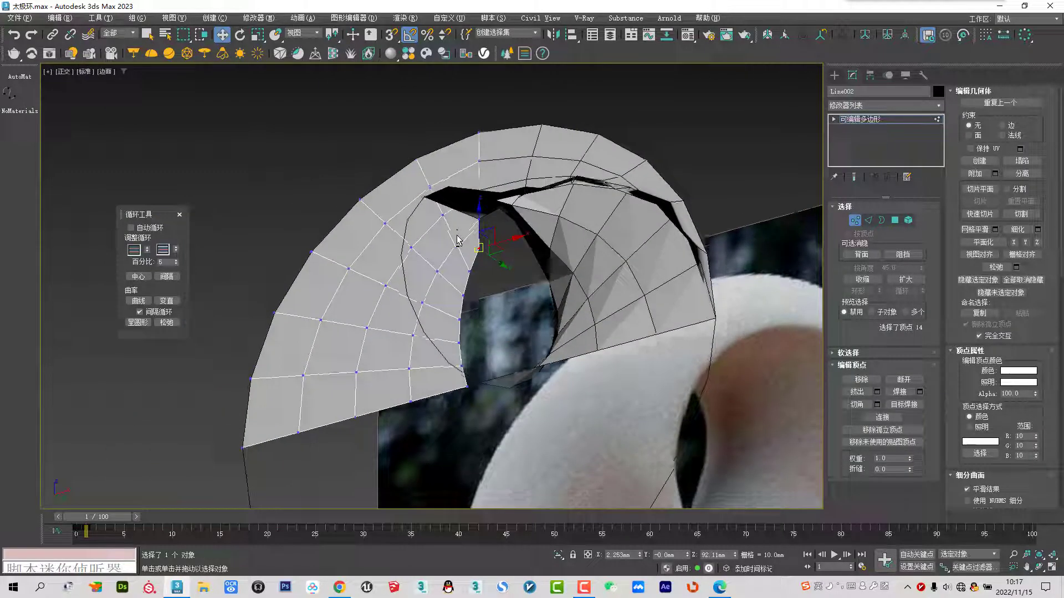
key("s")
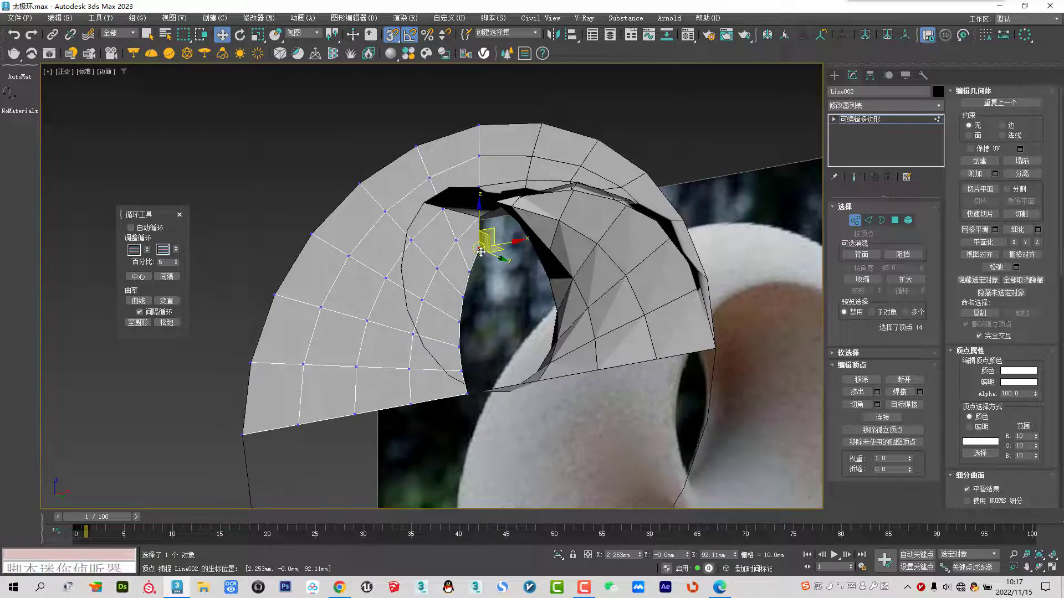
Snap Line002's top seam vertices onto the neighbouring shell to close the gap
left_click_drag(478, 248, 428, 190)
mouse_move(428, 190)
middle_mouse_down("alt")
mouse_move(537, 255)
mouse_move(480, 273)
middle_mouse_up("alt")
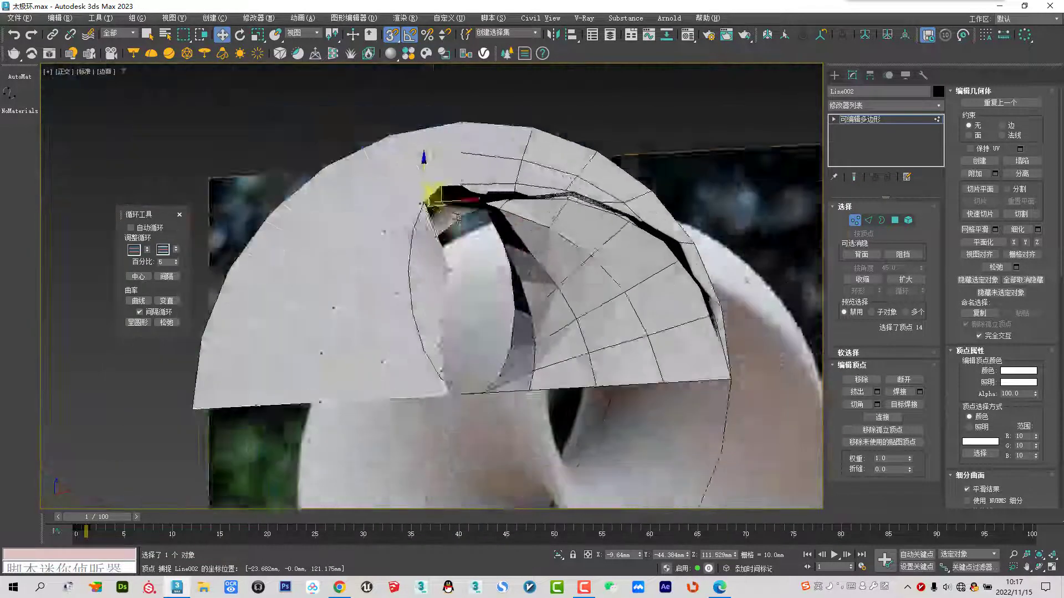
key("ctrl+z")
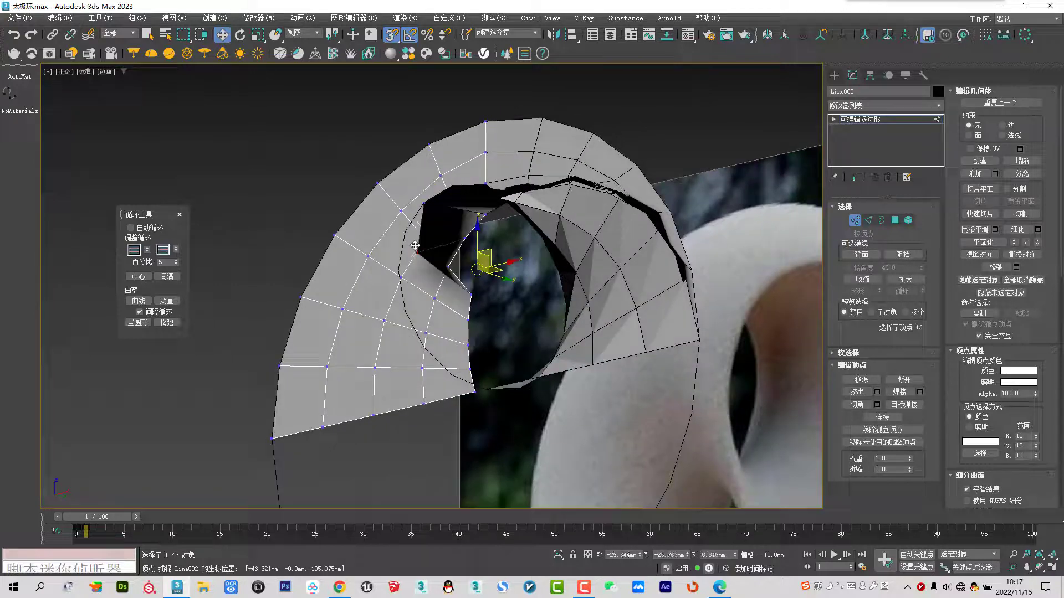
key("ctrl+y")
key("ctrl+z")
mouse_move(406, 276)
left_mouse_down()
mouse_move(480, 321)
mouse_move(445, 340)
left_mouse_up()
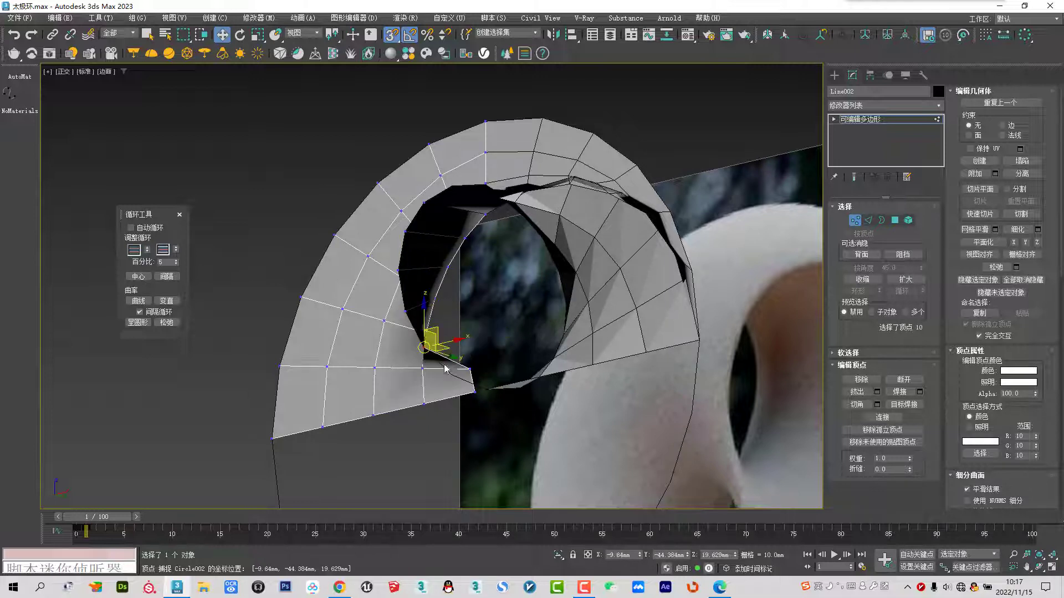
left_click_drag(468, 344, 446, 377)
mouse_move(475, 308)
middle_mouse_down("alt")
mouse_move(557, 314)
mouse_move(488, 259)
middle_mouse_up("alt")
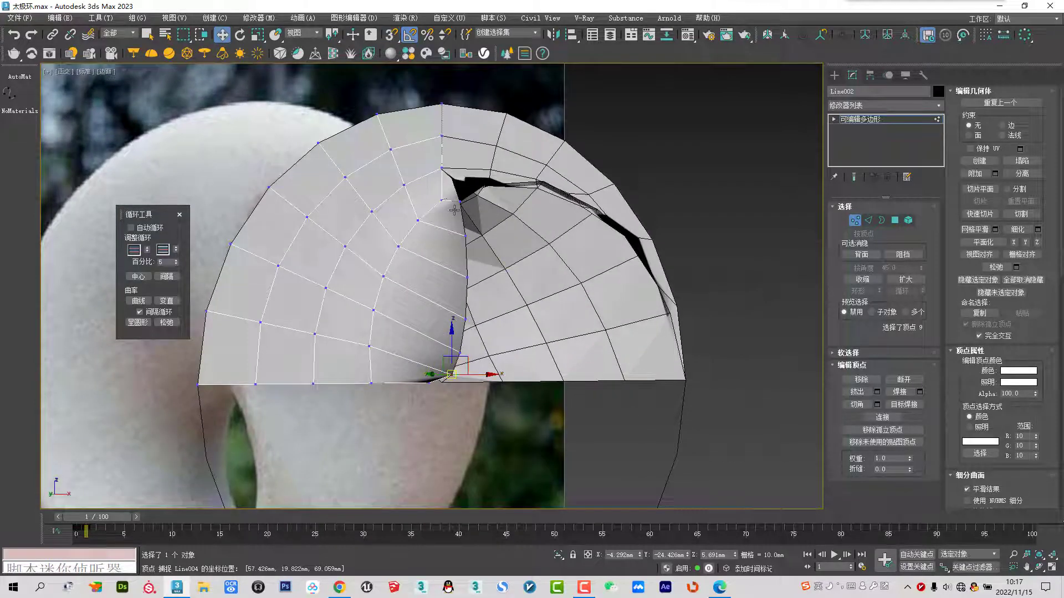
scroll(487, 260, "up", 2)
Slide the three vertical seam-edge vertices and lower vertices to meet the other shell
left_click(426, 267)
left_click(425, 225, "ctrl")
left_click(426, 183, "ctrl")
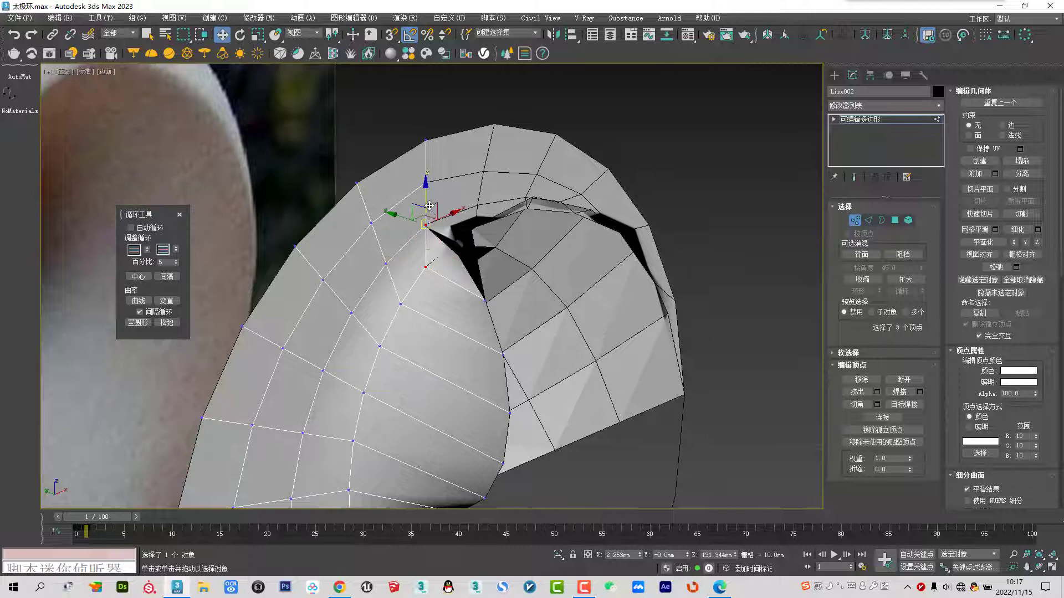
middle_click_drag(429, 206, 428, 219, "alt")
left_click_drag(428, 219, 426, 225)
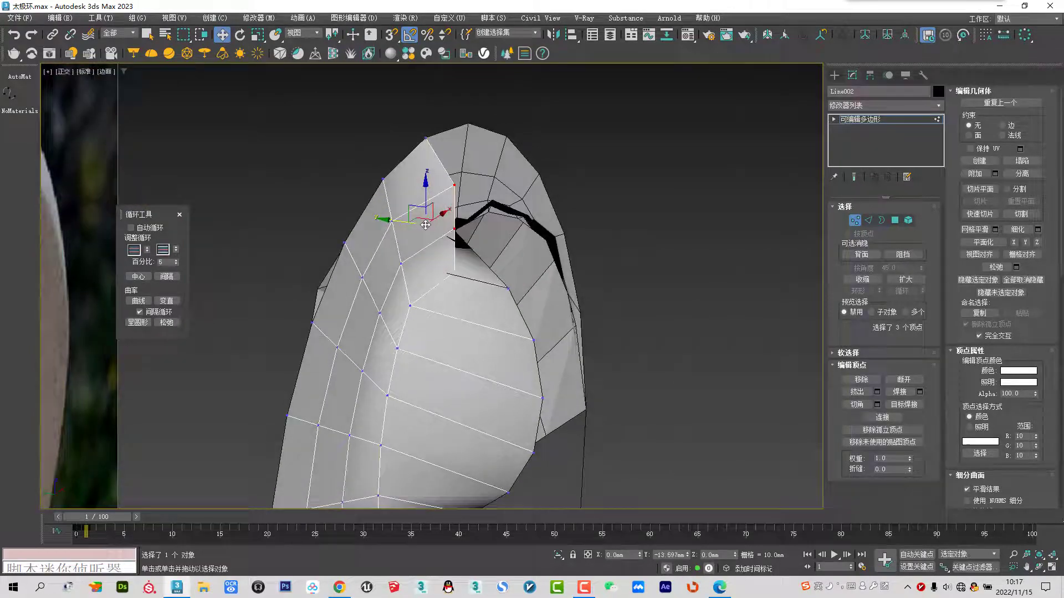
left_click(457, 189, "alt")
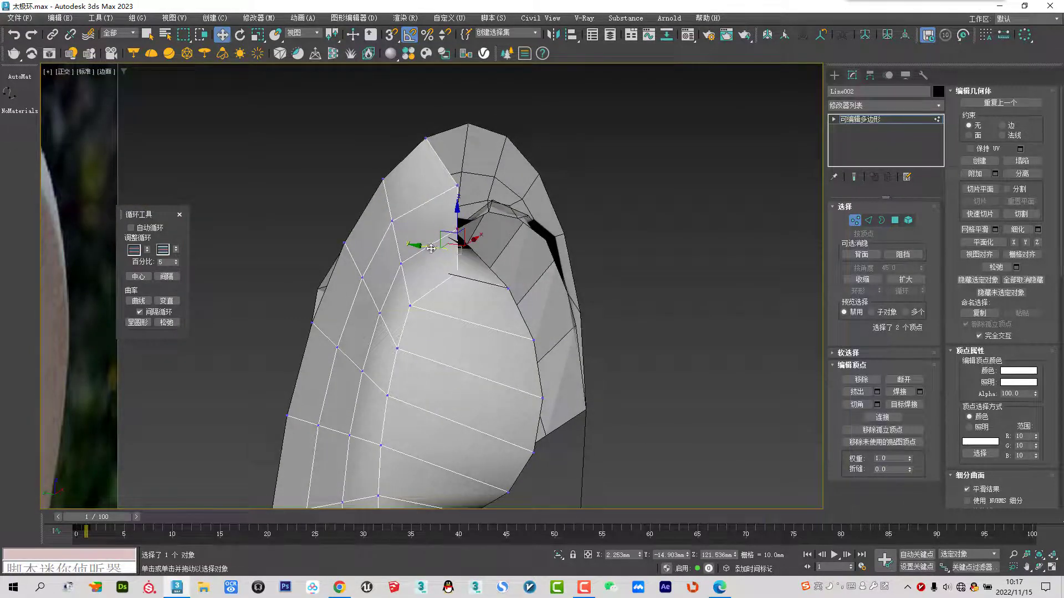
left_click_drag(431, 249, 464, 275)
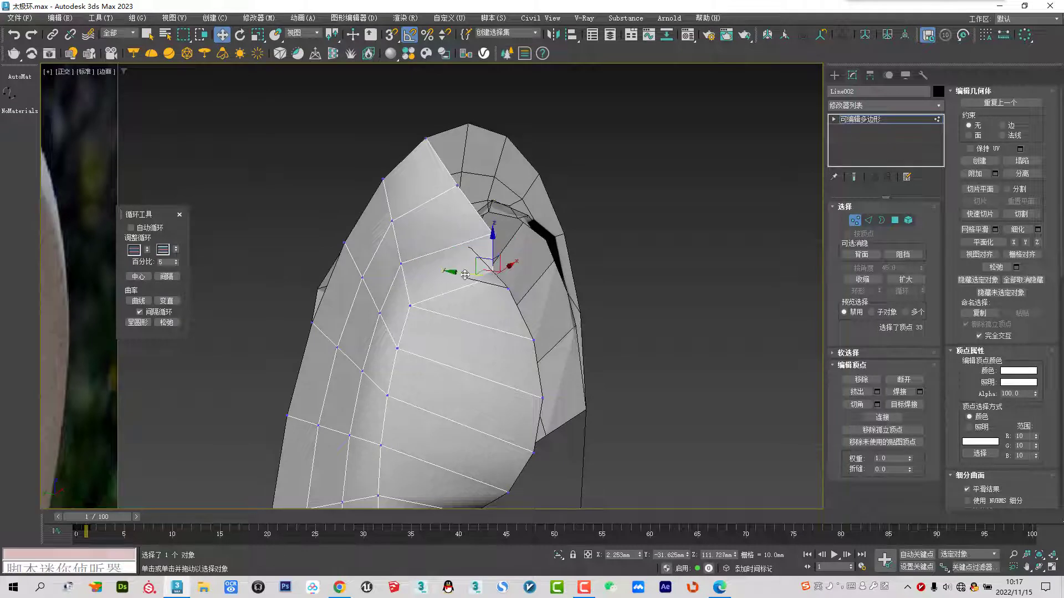
left_click_drag(464, 275, 499, 270)
In Front wireframe view, move a vertex up-left onto the seam
scroll(528, 282, "up", 2)
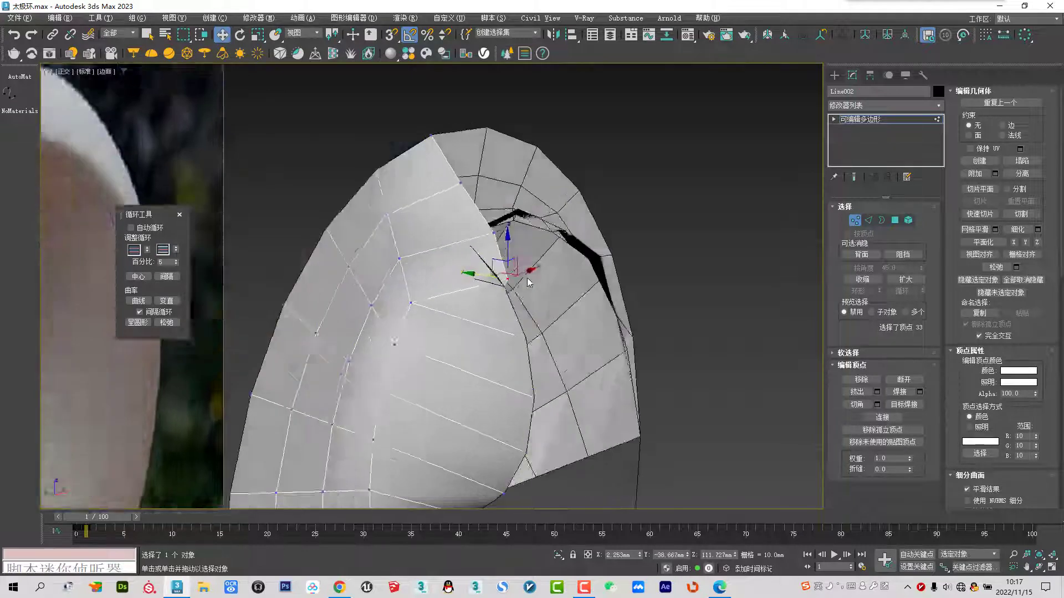
key("f")
scroll(487, 264, "up", 2)
scroll(487, 265, "down", 2)
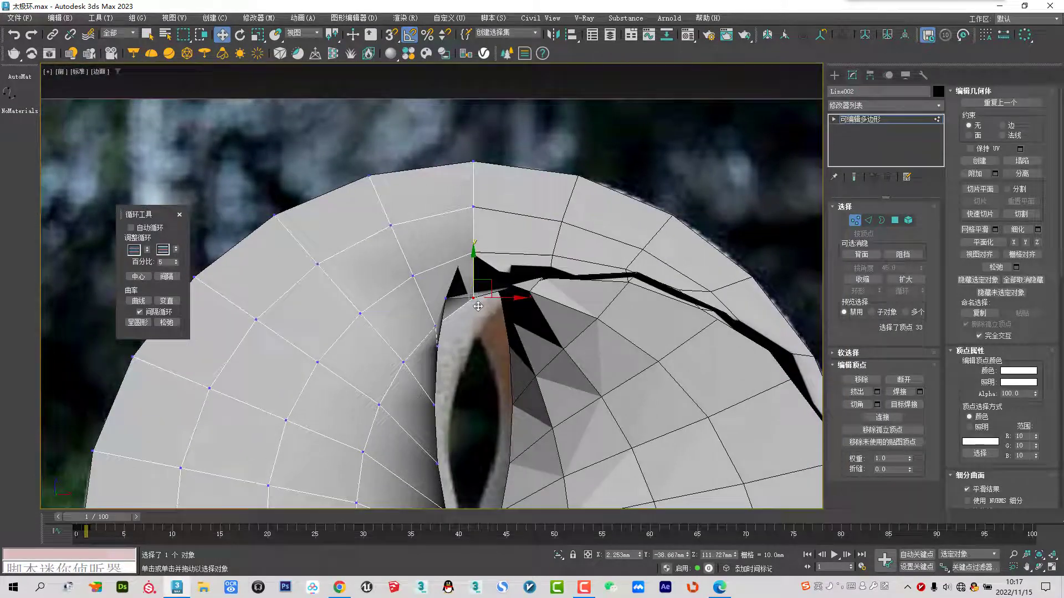
key("F3")
middle_click_drag(498, 297, 481, 317)
mouse_move(491, 310)
left_mouse_down()
mouse_move(430, 283)
mouse_move(473, 284)
mouse_move(472, 232)
mouse_move(458, 222)
left_mouse_up()
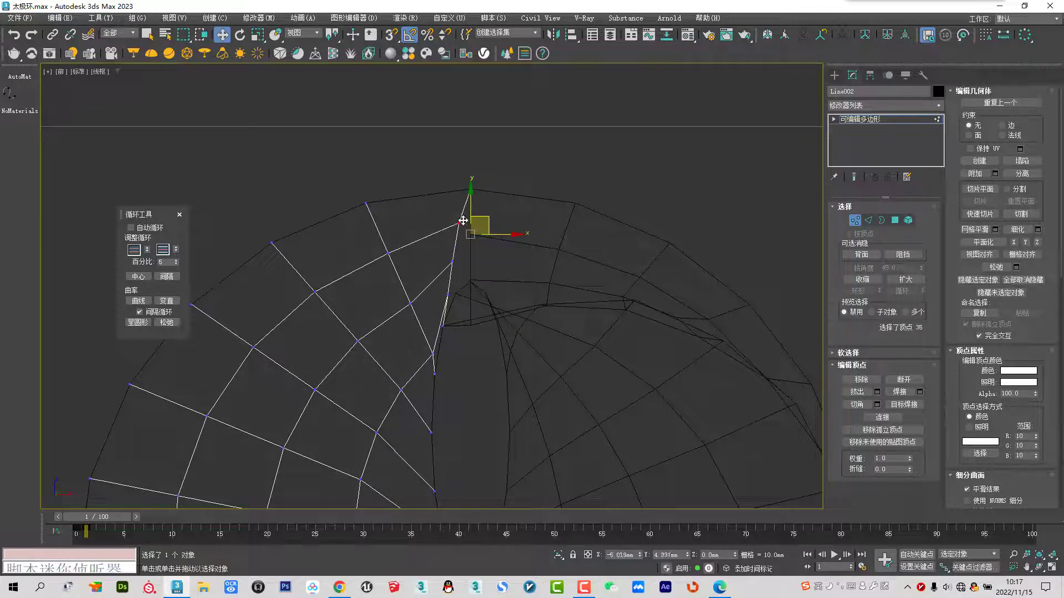
Select the top seam vertices and view the shell from the Left with edged faces
left_click(456, 261)
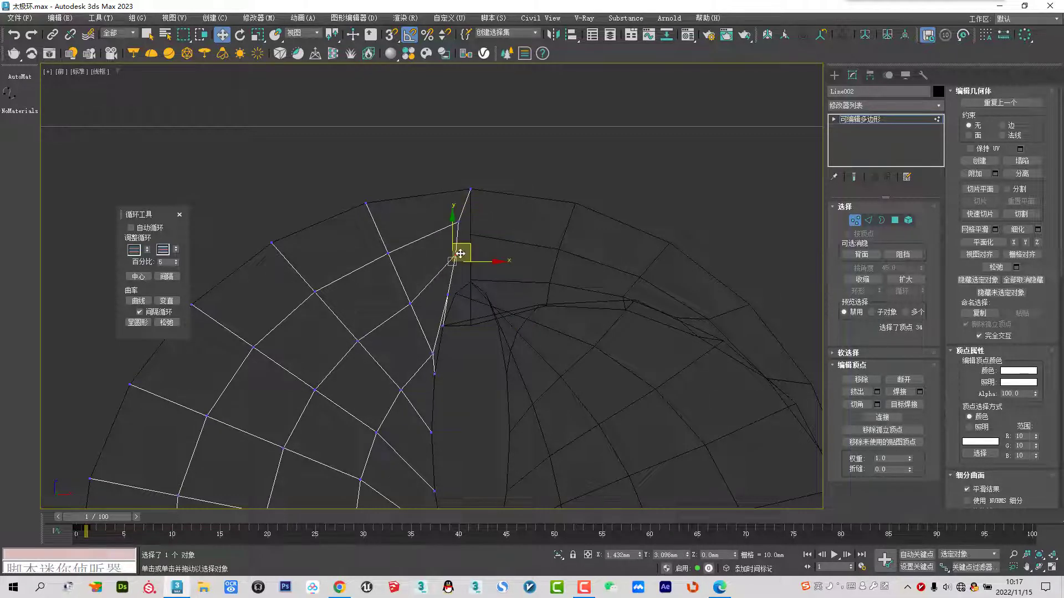
left_click(447, 284)
left_click(446, 284)
key("l")
key("F3")
scroll(523, 299, "up", 3)
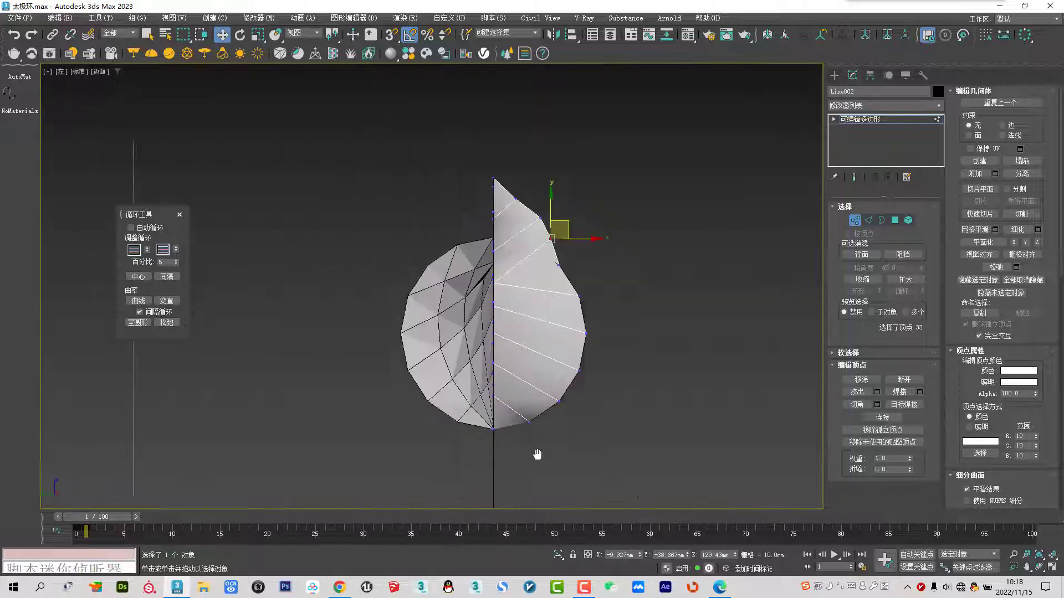
scroll(541, 451, "up", 2)
middle_click_drag(540, 288, 552, 348)
Nudge the outer profile vertices inward so the edge tapers smoothly to the tip
left_click(497, 220)
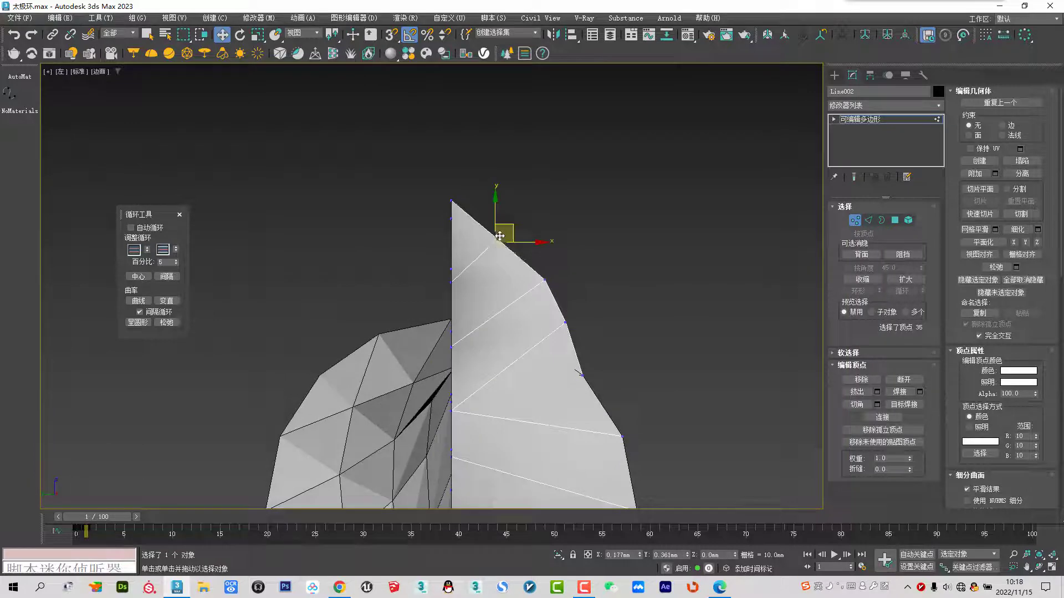
left_click(544, 278)
left_click_drag(543, 278, 525, 279)
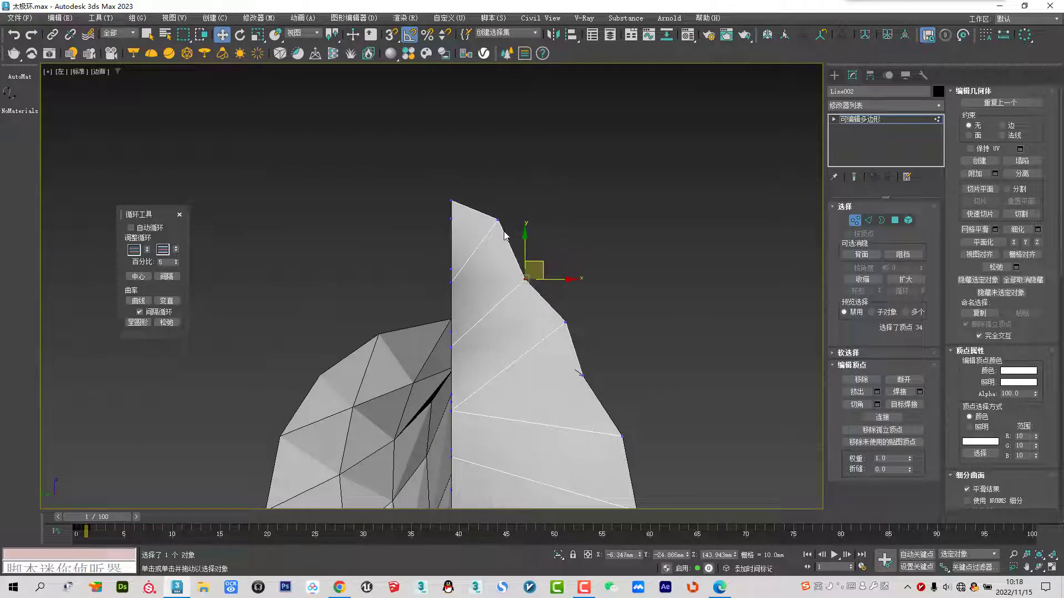
left_click_drag(496, 220, 492, 227)
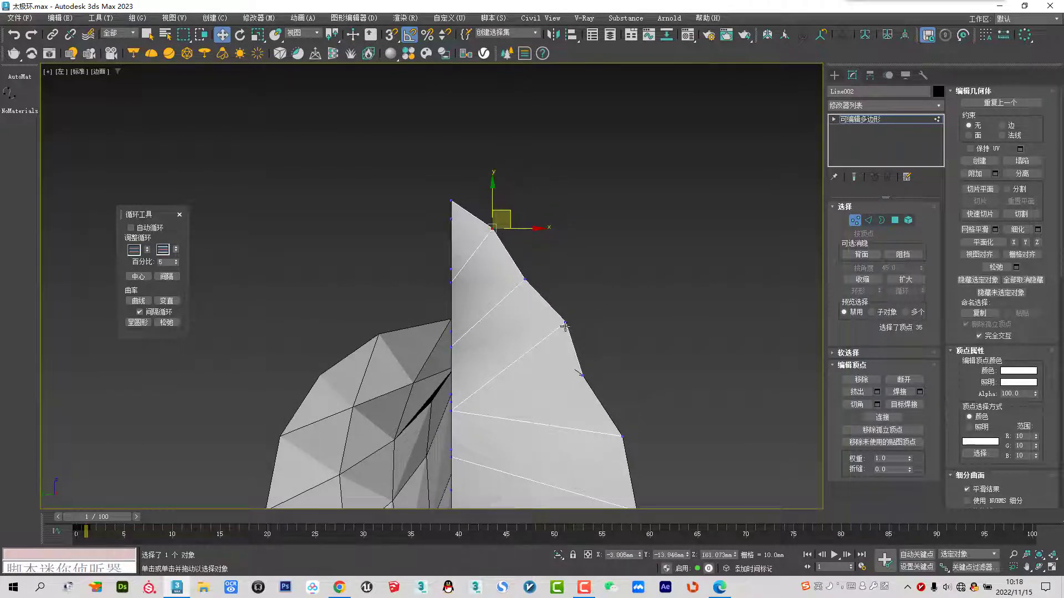
left_click_drag(565, 327, 555, 327)
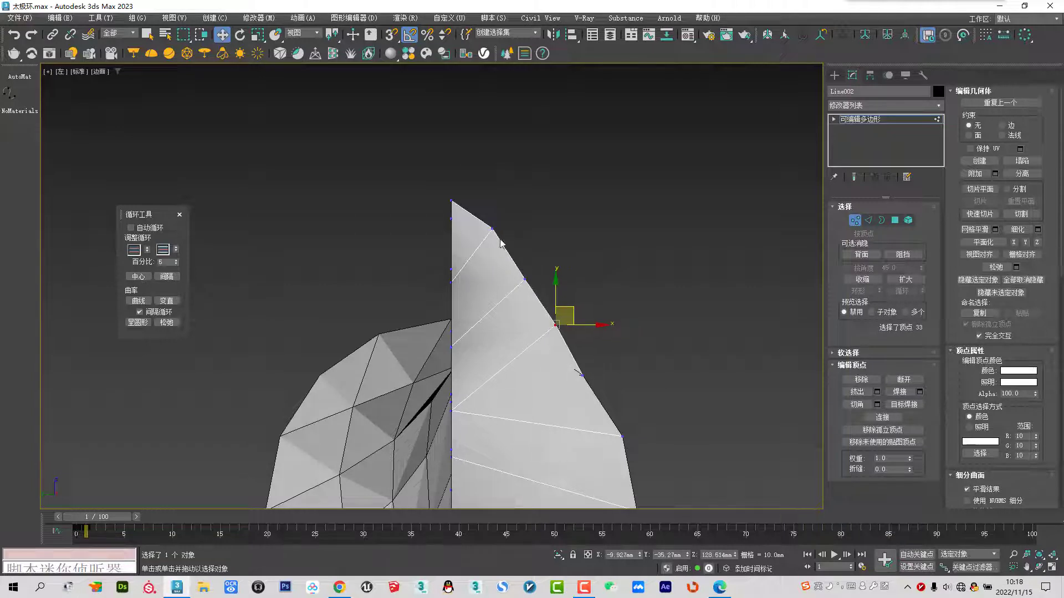
left_click_drag(500, 242, 499, 230)
scroll(599, 265, "down", 3)
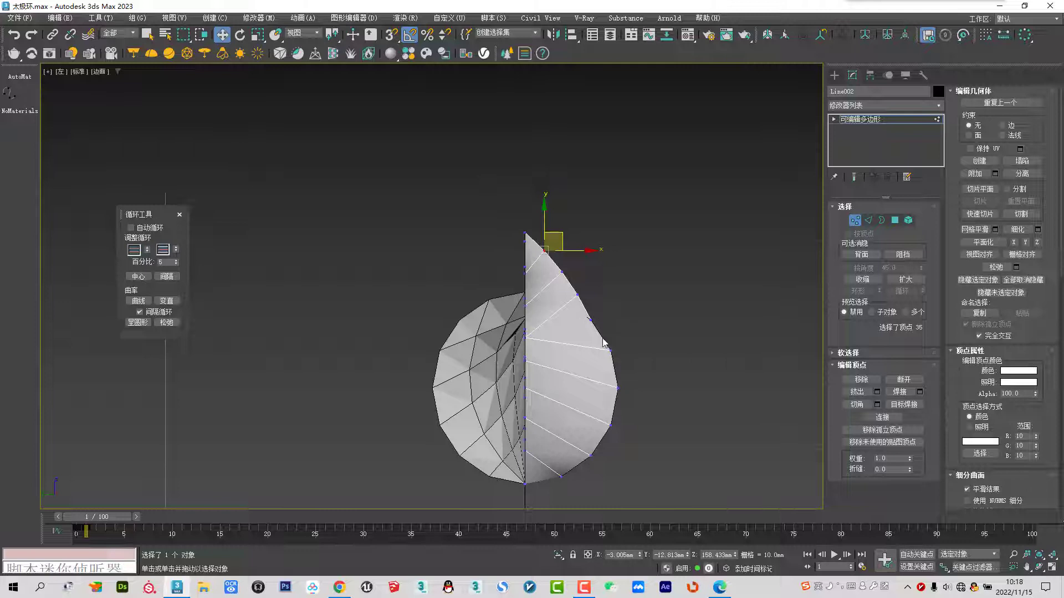
Return to Perspective, compare with the reference photo and leave Line002's Vertex mode
key("p")
scroll(541, 363, "up", 4)
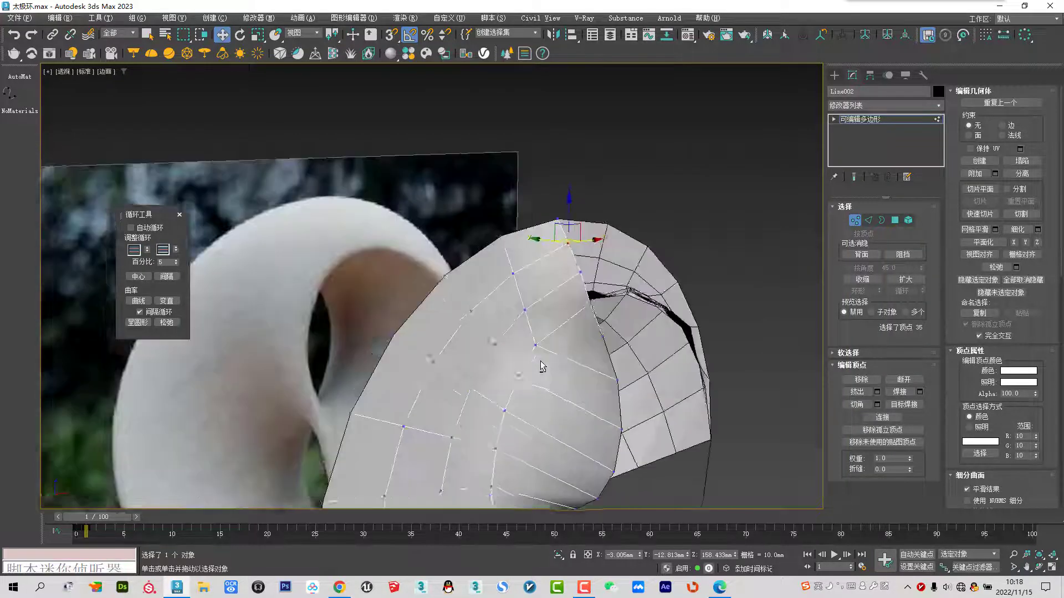
scroll(541, 366, "up", 2)
scroll(583, 313, "up", 2)
middle_click_drag(583, 310, 653, 302, "alt")
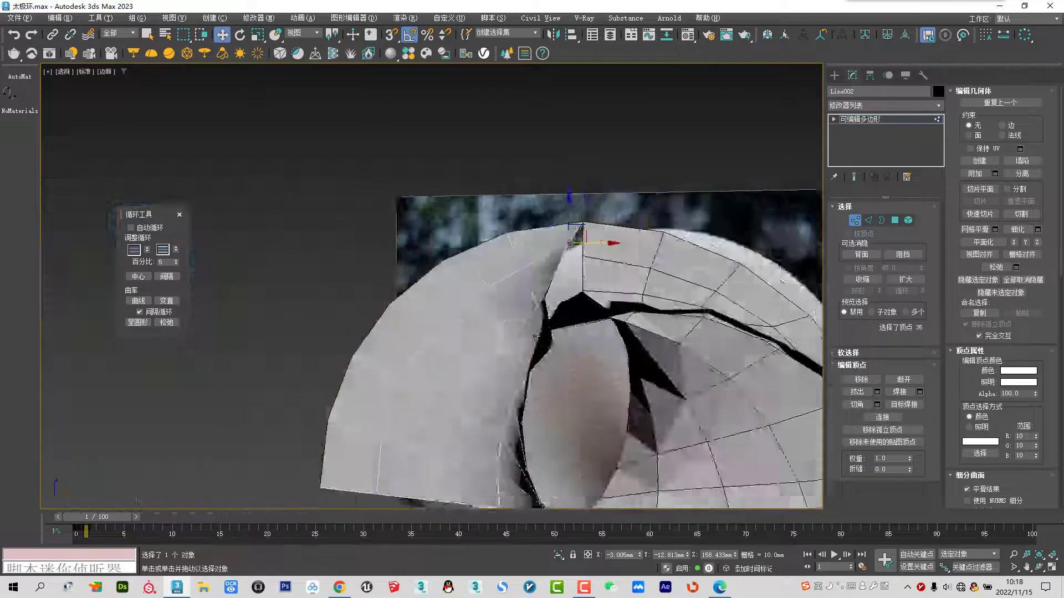
left_click(855, 220)
Snap Line004's tip vertices onto Line002's edge, checking the seam in wireframe
left_click(689, 286)
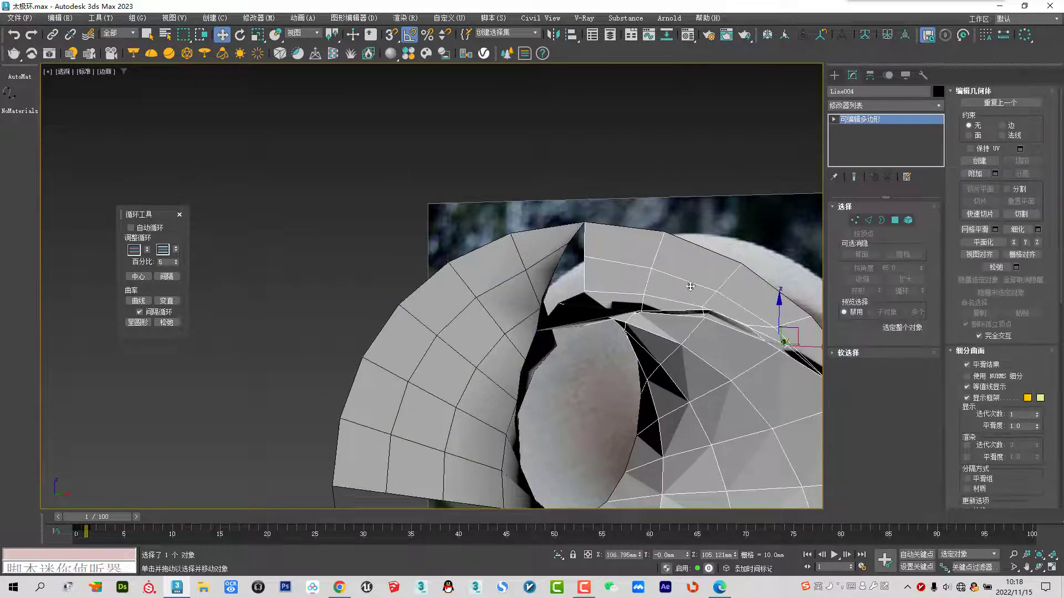
left_click(857, 220)
key("s")
middle_click_drag(610, 288, 594, 280, "alt")
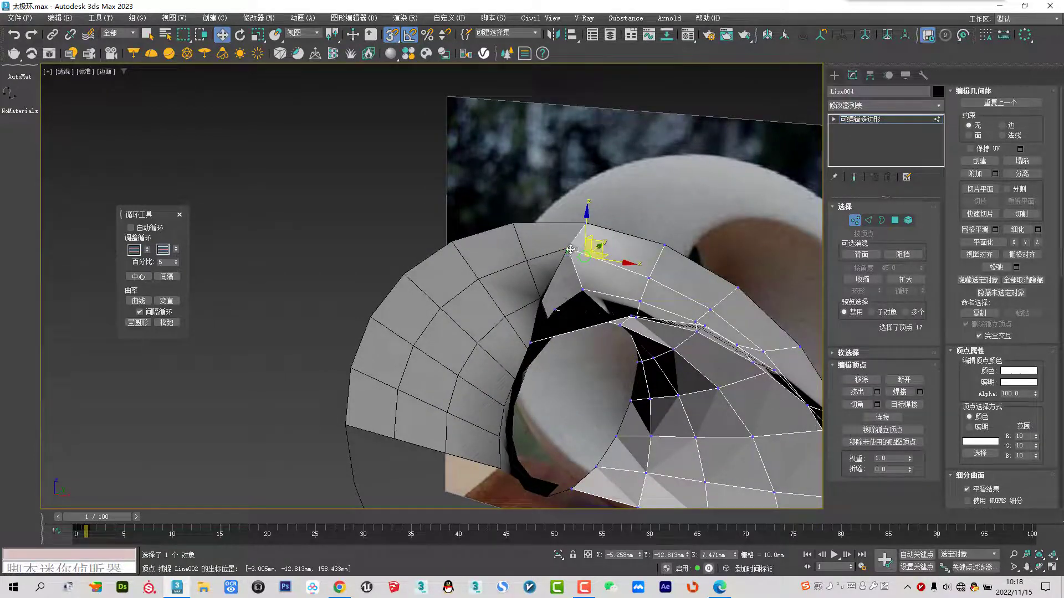
left_click_drag(587, 259, 539, 294)
middle_click_drag(539, 294, 574, 287, "alt")
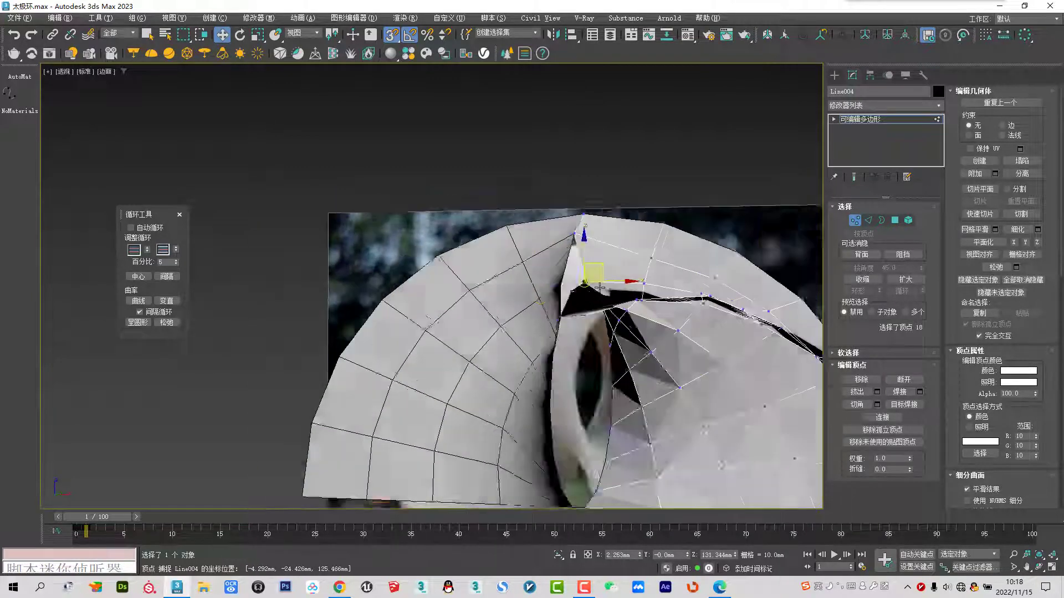
key("F3")
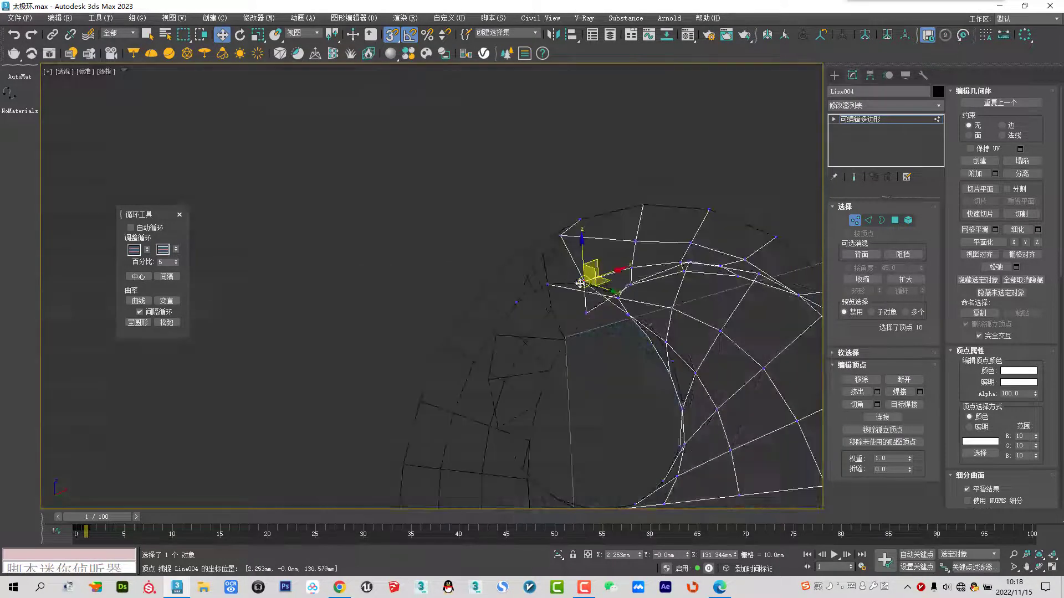
mouse_move(587, 282)
left_mouse_down()
mouse_move(532, 278)
mouse_move(552, 299)
left_mouse_up()
key("F3")
middle_click_drag(551, 299, 767, 262, "alt")
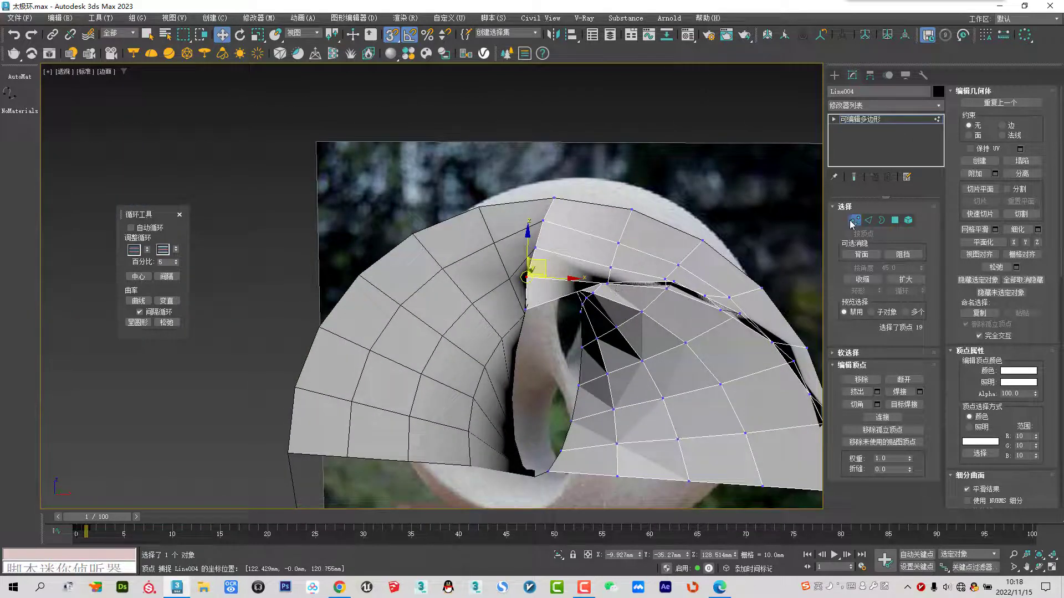
left_click(854, 221)
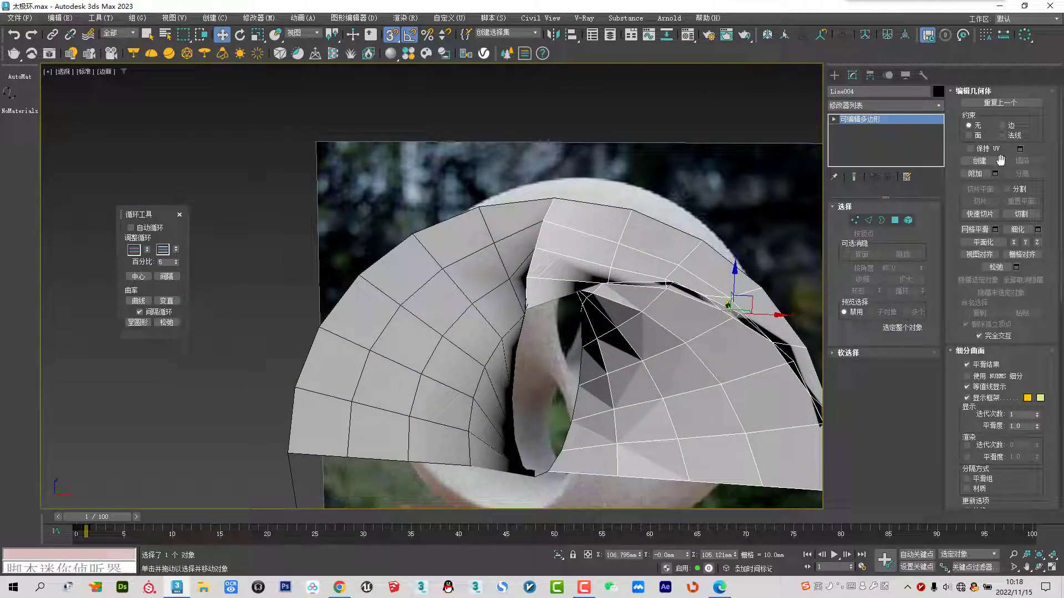
Relax Line004 with the default Relax settings
left_click(1015, 268)
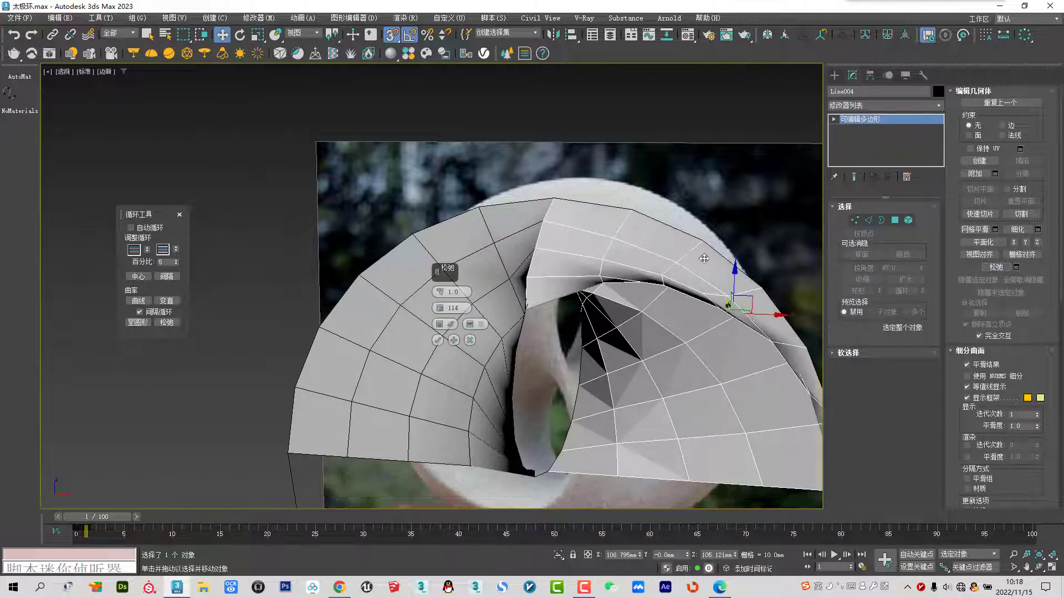
left_click(438, 340)
middle_click_drag(438, 341, 546, 307, "alt")
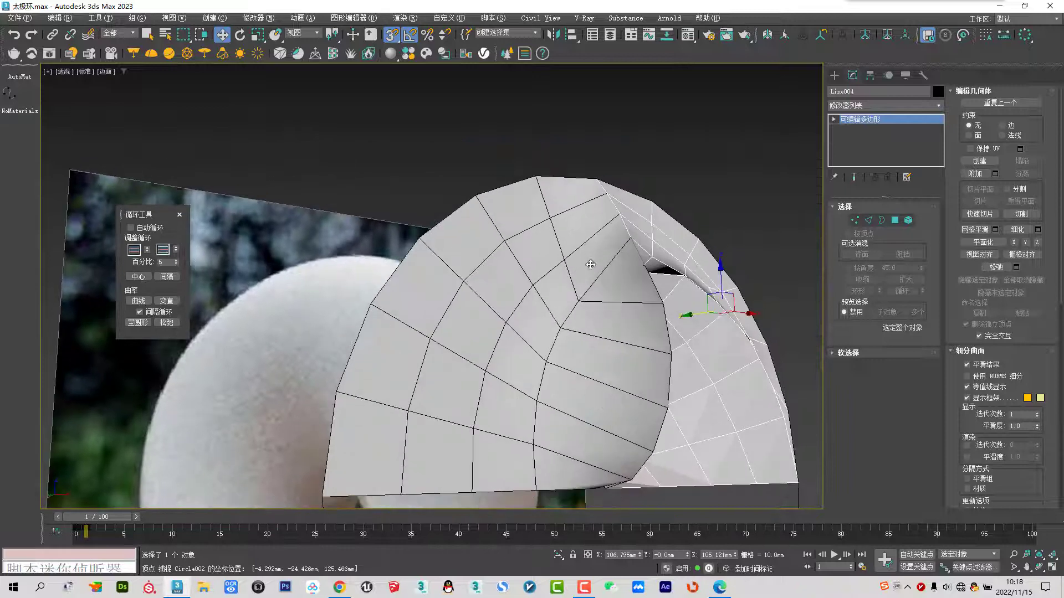
Relax Line002 with Amount raised to 1.0 and more iterations
left_click(545, 308)
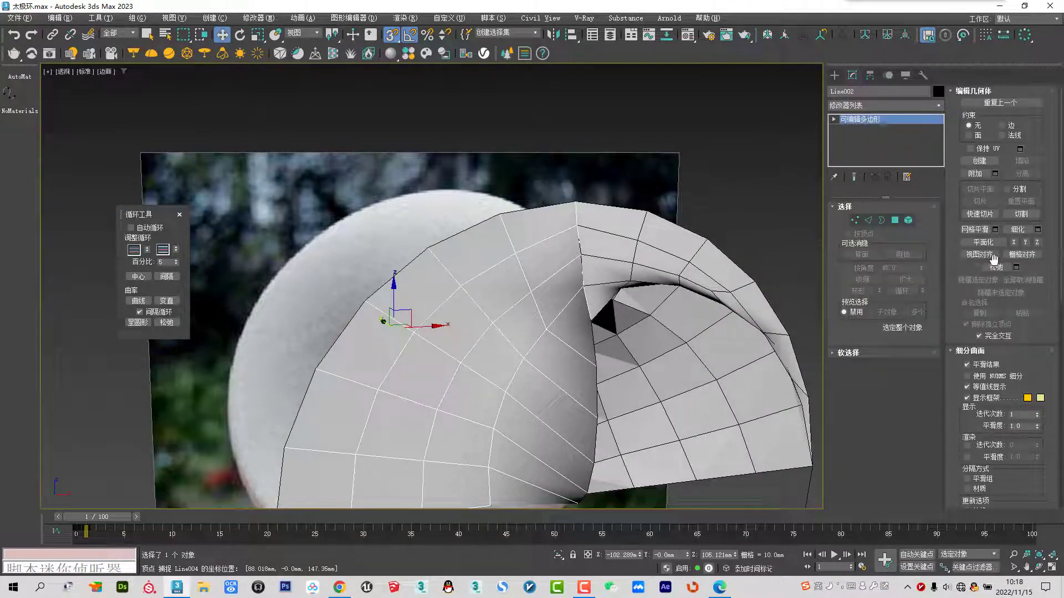
left_click(1015, 268)
mouse_move(439, 292)
left_mouse_down()
mouse_move(439, 277)
mouse_move(440, 308)
mouse_move(440, 266)
left_mouse_up()
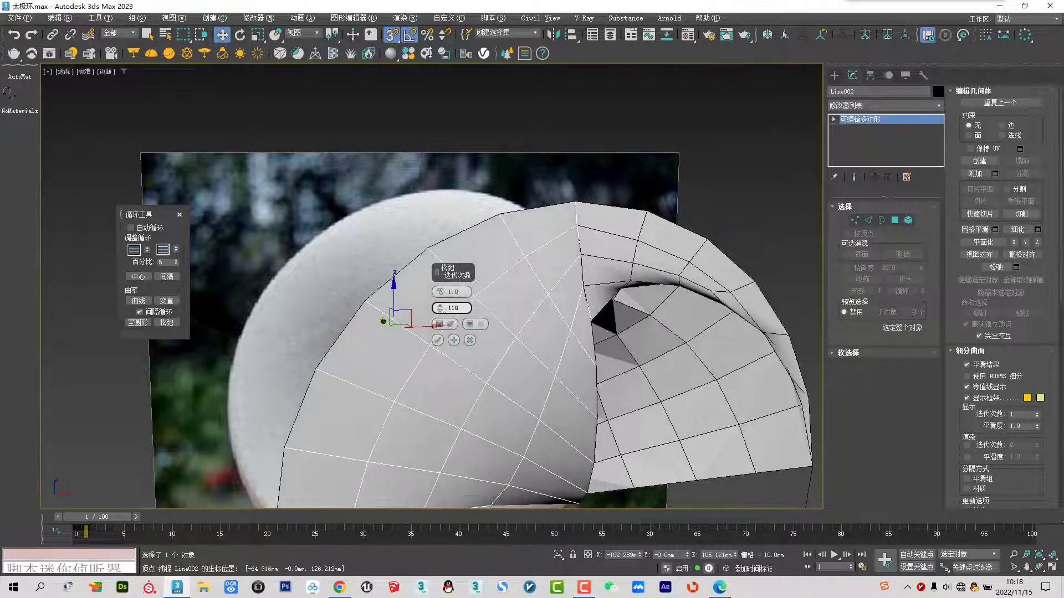
left_click(437, 340)
mouse_move(438, 343)
middle_mouse_down("alt")
mouse_move(589, 263)
mouse_move(486, 301)
middle_mouse_up("alt")
mouse_move(472, 307)
middle_mouse_down("alt")
mouse_move(499, 291)
mouse_move(505, 251)
mouse_move(577, 299)
mouse_move(493, 231)
mouse_move(431, 227)
mouse_move(415, 178)
mouse_move(554, 242)
mouse_move(511, 317)
mouse_move(539, 254)
middle_mouse_up("alt")
Detach Line004's inner 24-polygon element as a separate object
left_click(539, 255)
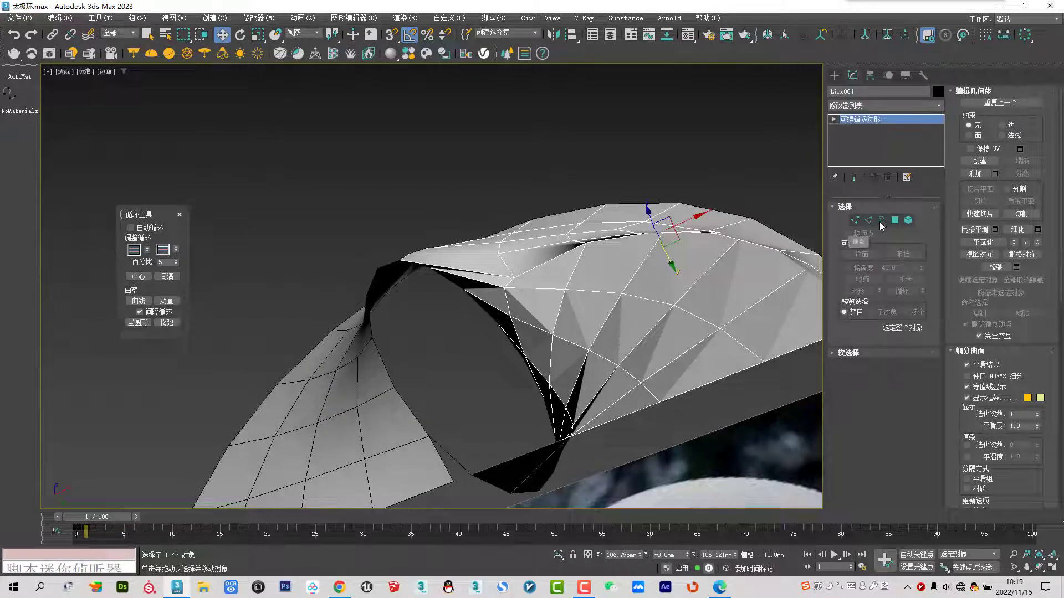
left_click(909, 221)
left_click(622, 278)
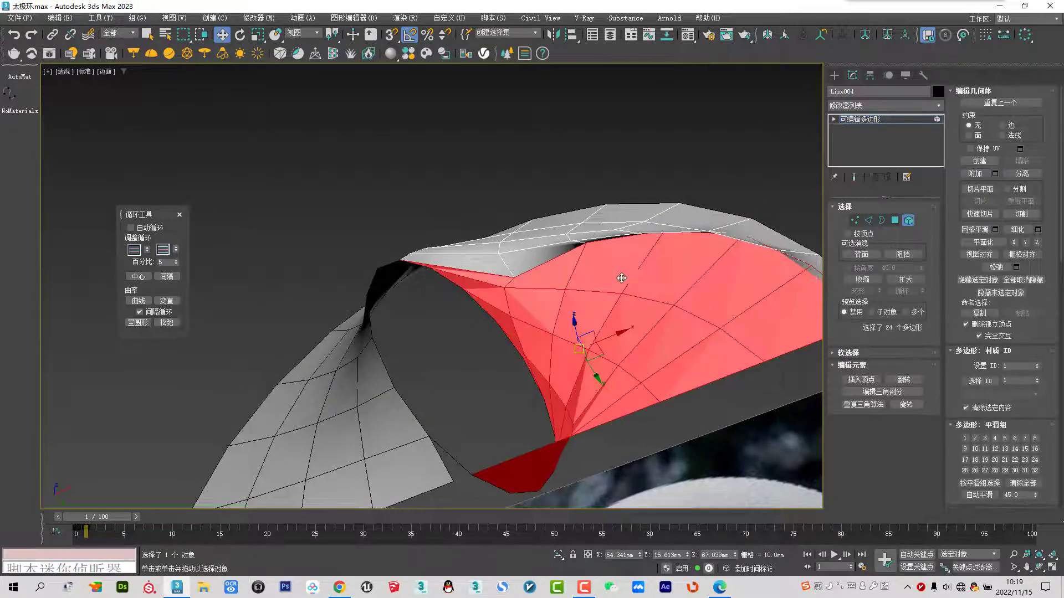
left_click(1023, 174)
left_click(566, 299)
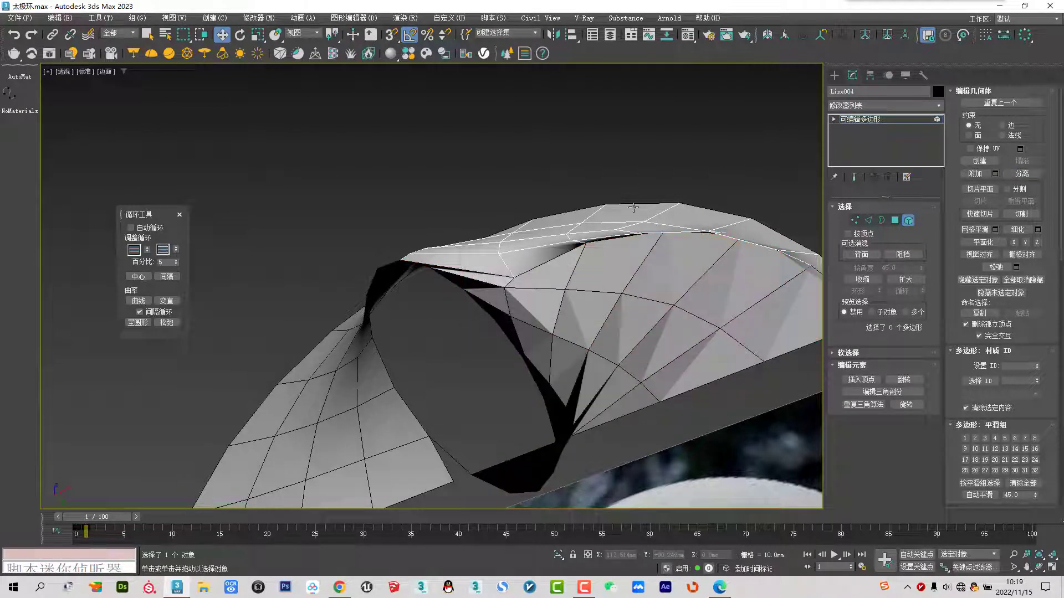
Isolate Line004 and view it alone from the Front in wireframe
left_click(906, 222)
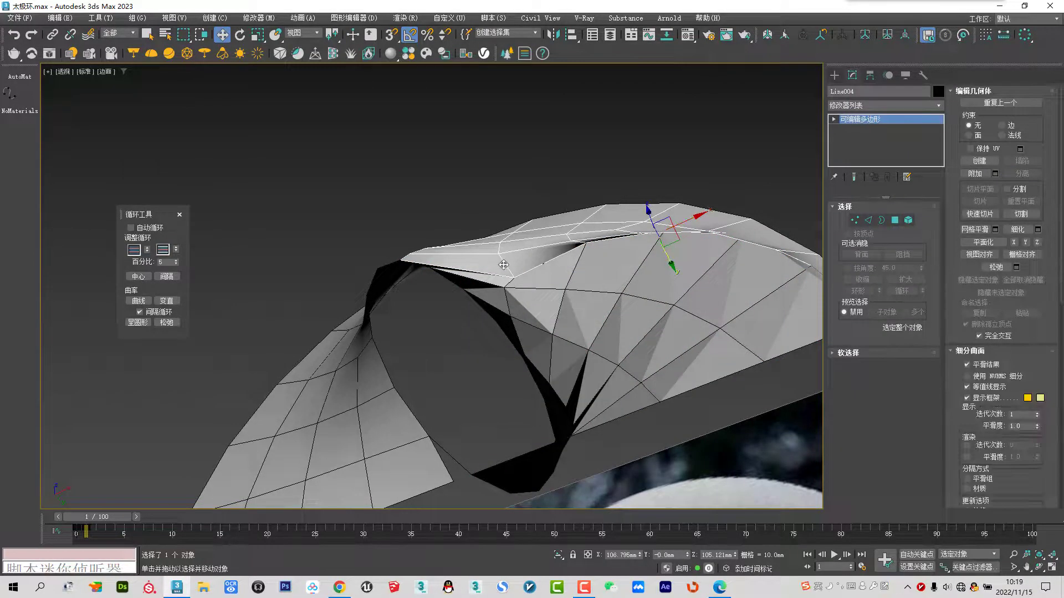
left_click(557, 555)
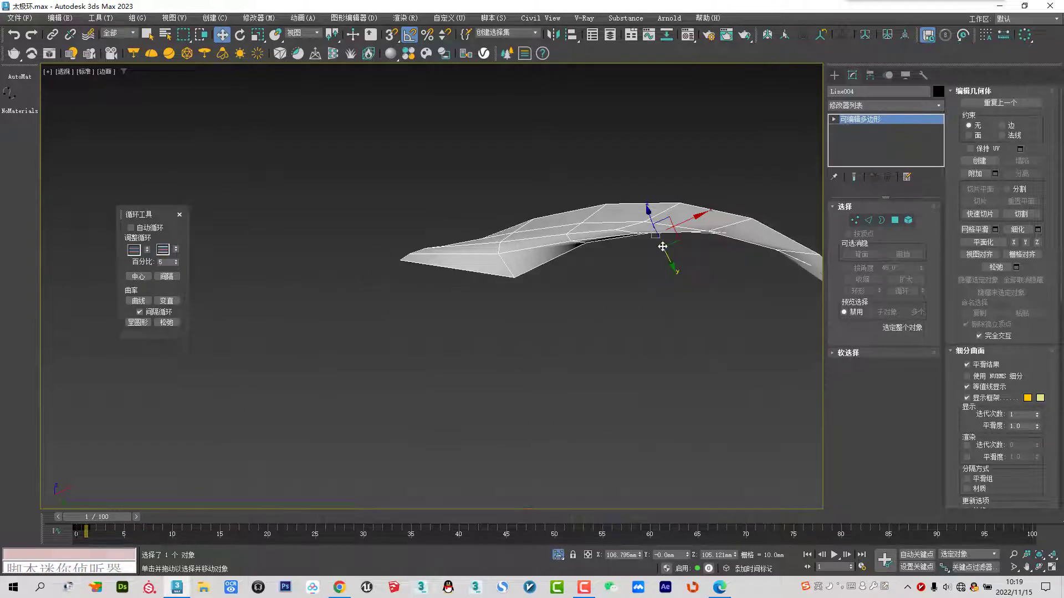
key("f")
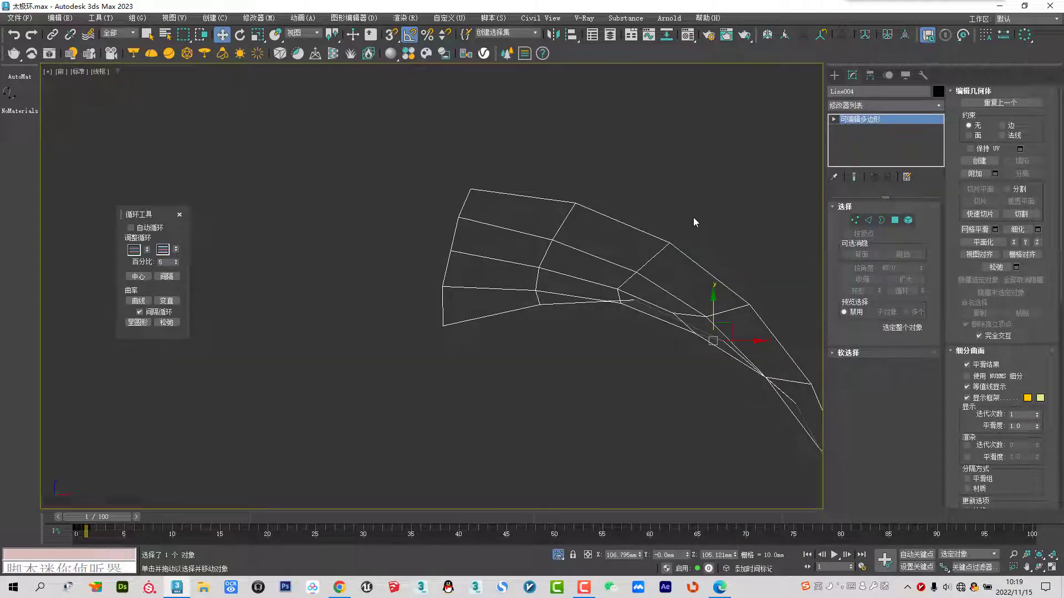
middle_click_drag(693, 222, 432, 127)
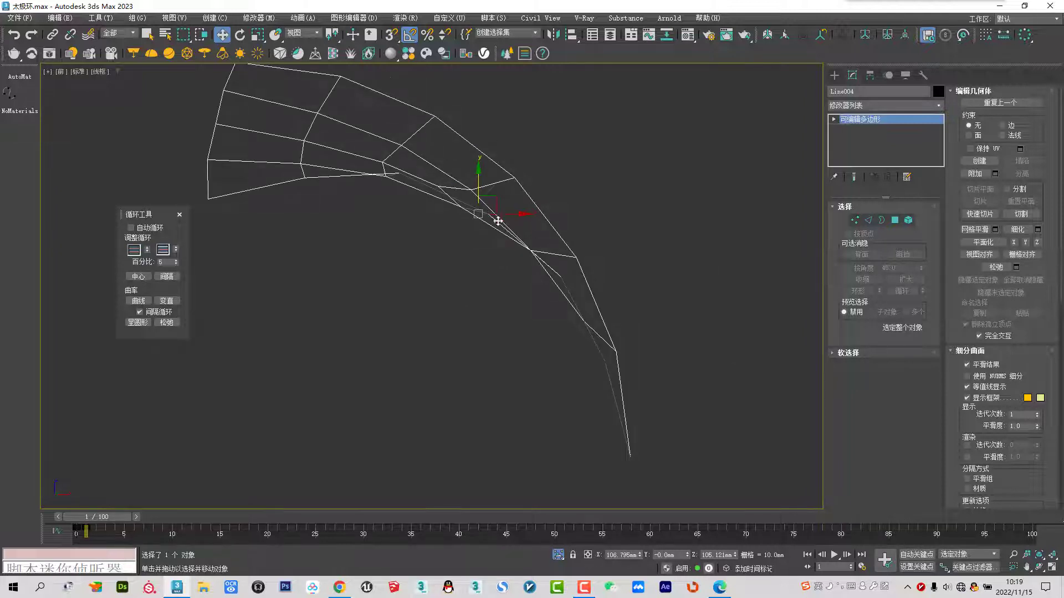
End isolation and start moving Line004's rim vertices down and outward
scroll(498, 221, "up", 2)
key("F3")
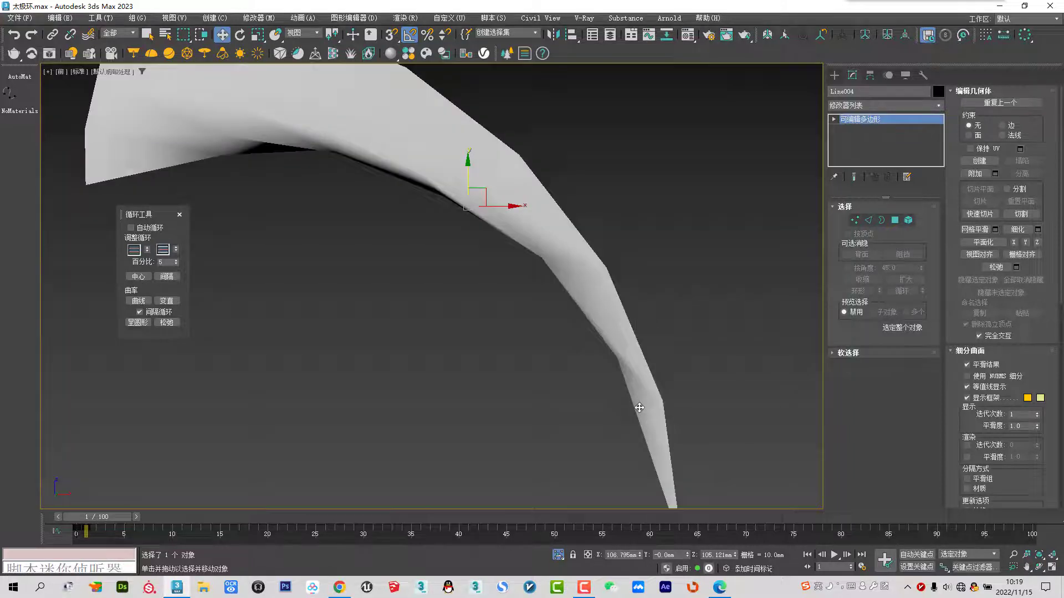
left_click(559, 556)
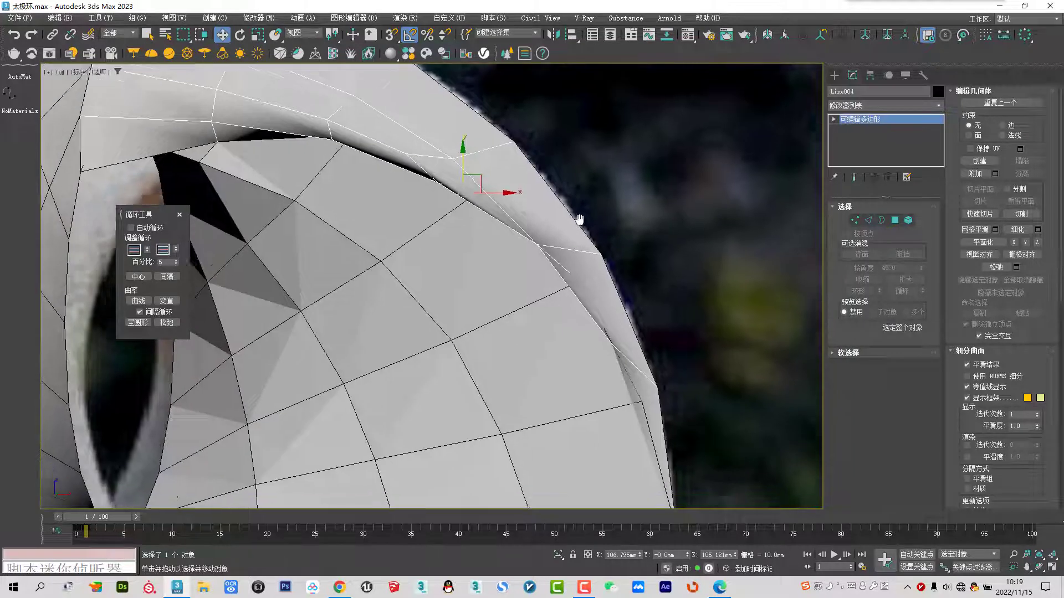
left_click(855, 221)
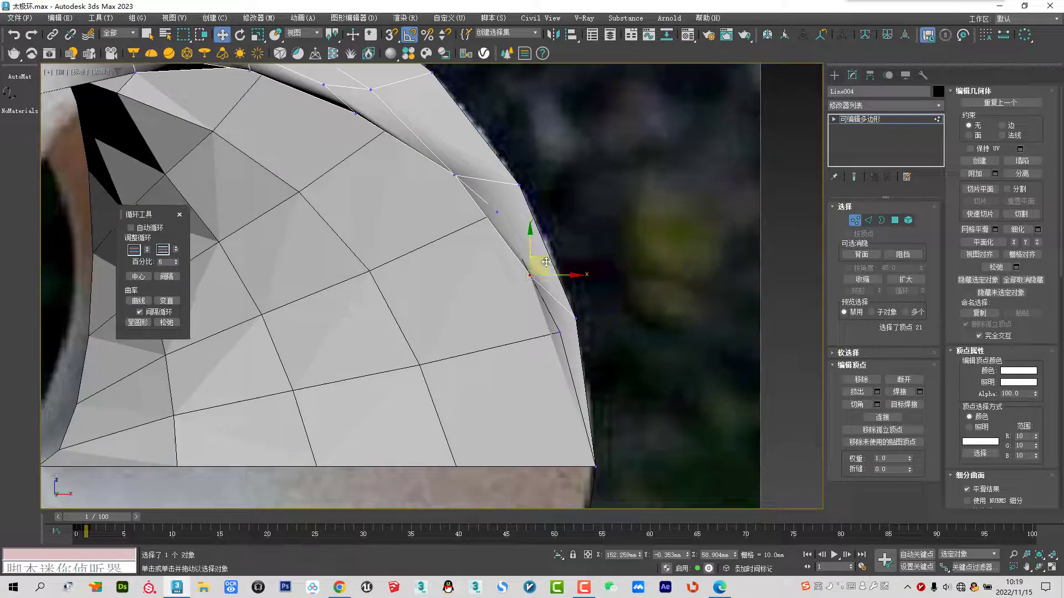
left_click_drag(546, 262, 579, 299)
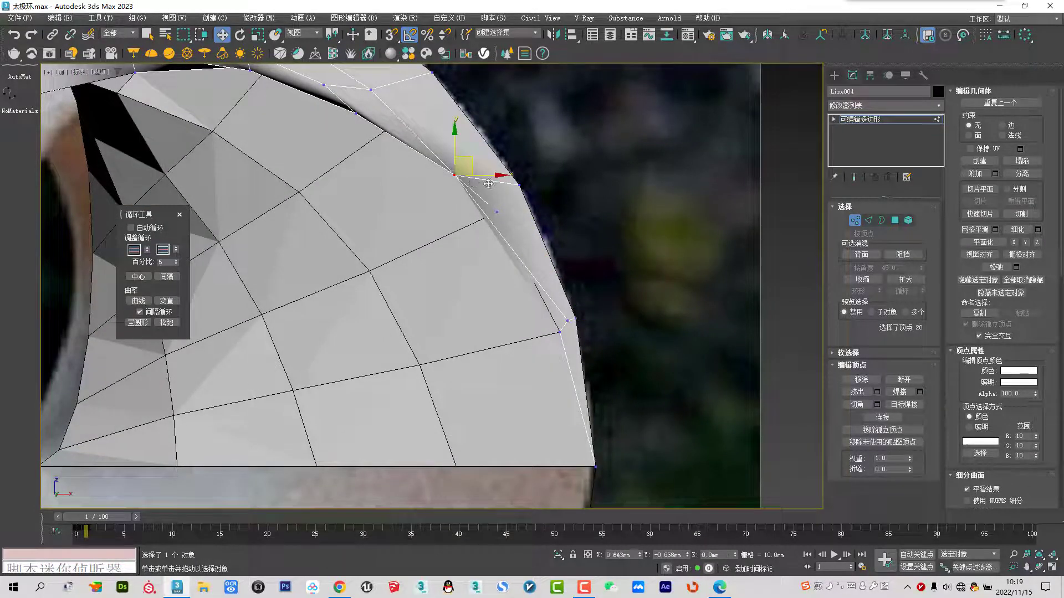
left_click(451, 177)
left_click(519, 185)
middle_click_drag(518, 185, 561, 297)
Pull upper rim vertices in and out so the outer edge runs smoothly
left_click(471, 192)
left_click_drag(471, 193, 454, 198)
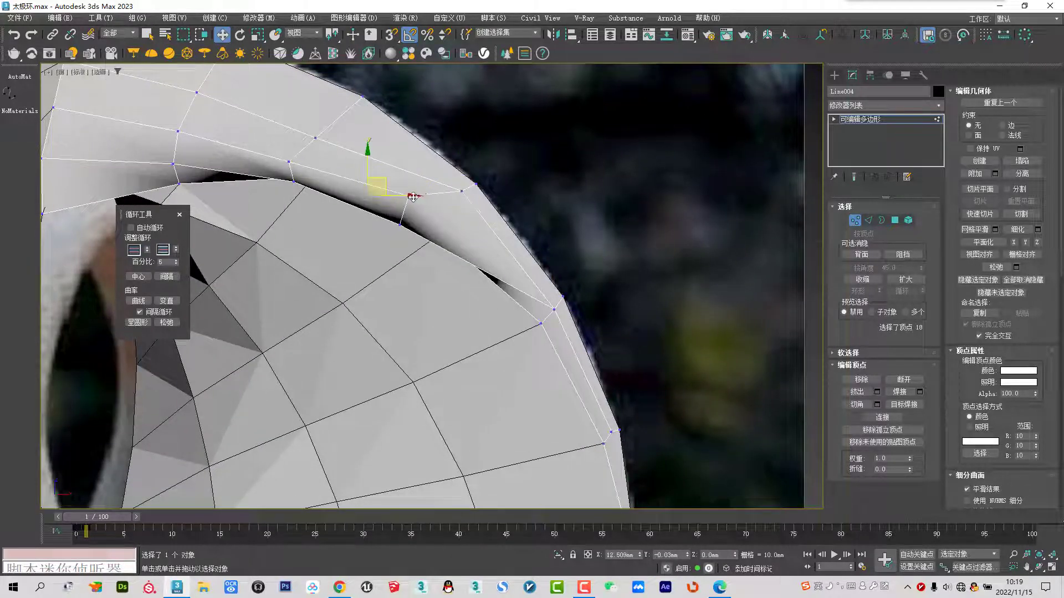
left_click(438, 211)
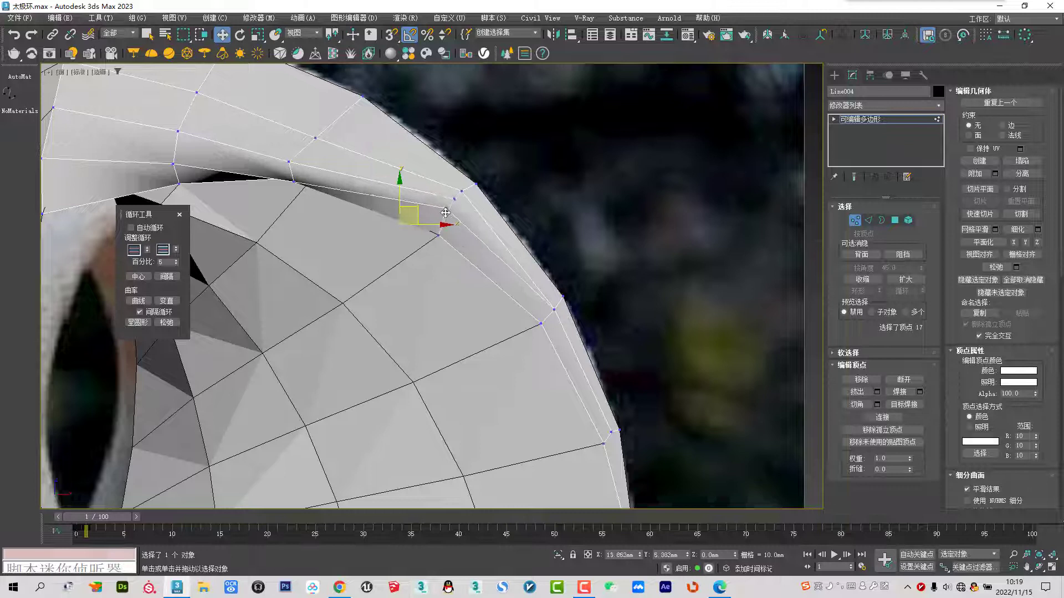
scroll(462, 212, "up", 3)
left_click_drag(454, 172, 469, 175)
left_click_drag(430, 215, 422, 228)
left_click(441, 185)
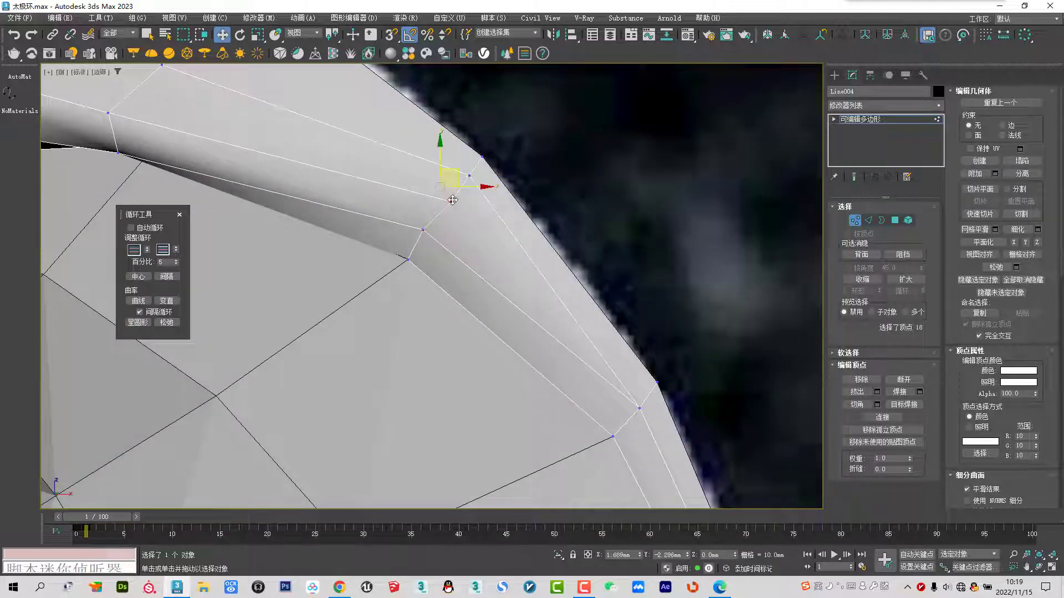
mouse_move(211, 116)
middle_mouse_down()
mouse_move(294, 159)
mouse_move(399, 246)
middle_mouse_up()
left_click_drag(387, 232, 449, 184)
Raise the lower row vertices into line with the outer rim
left_click(338, 280)
left_click_drag(338, 280, 412, 231)
left_click(347, 325)
left_click_drag(346, 324, 460, 185)
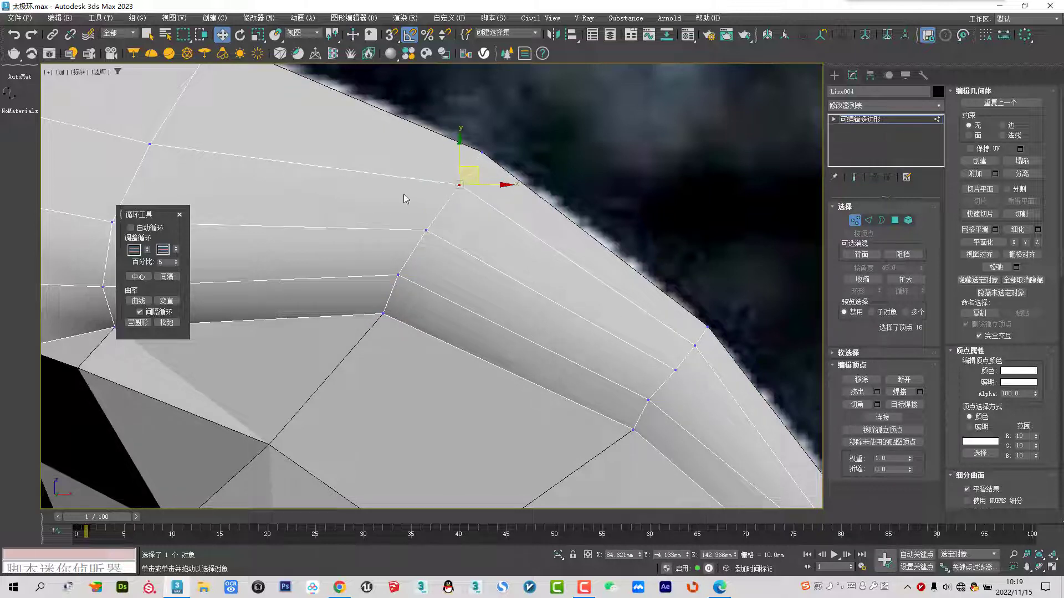
middle_click_drag(249, 205, 388, 256)
left_click_drag(288, 194, 329, 135)
left_click(253, 275)
left_click_drag(252, 274, 296, 213)
left_click(243, 340)
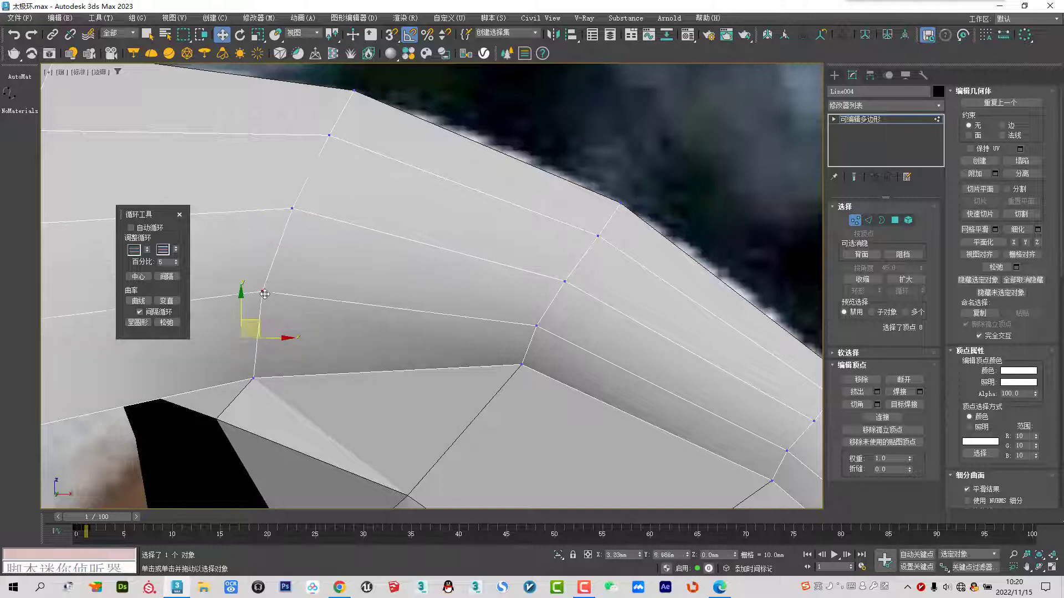
left_click_drag(243, 340, 268, 284)
scroll(260, 366, "down", 5)
Grow the edge vertex selection on Line004, lift it, and add rim vertices out to the end
middle_click_drag(259, 363, 264, 329, "alt")
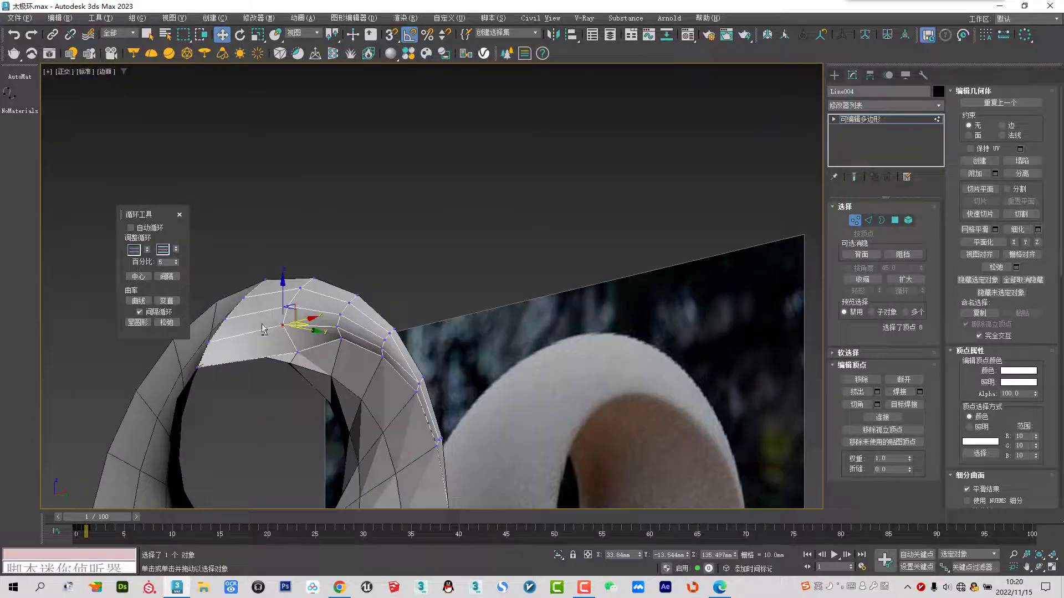
mouse_move(202, 368)
middle_mouse_down("alt")
mouse_move(235, 341)
mouse_move(329, 302)
middle_mouse_up("alt")
key("ctrl+Page_Up")
scroll(321, 316, "up", 4)
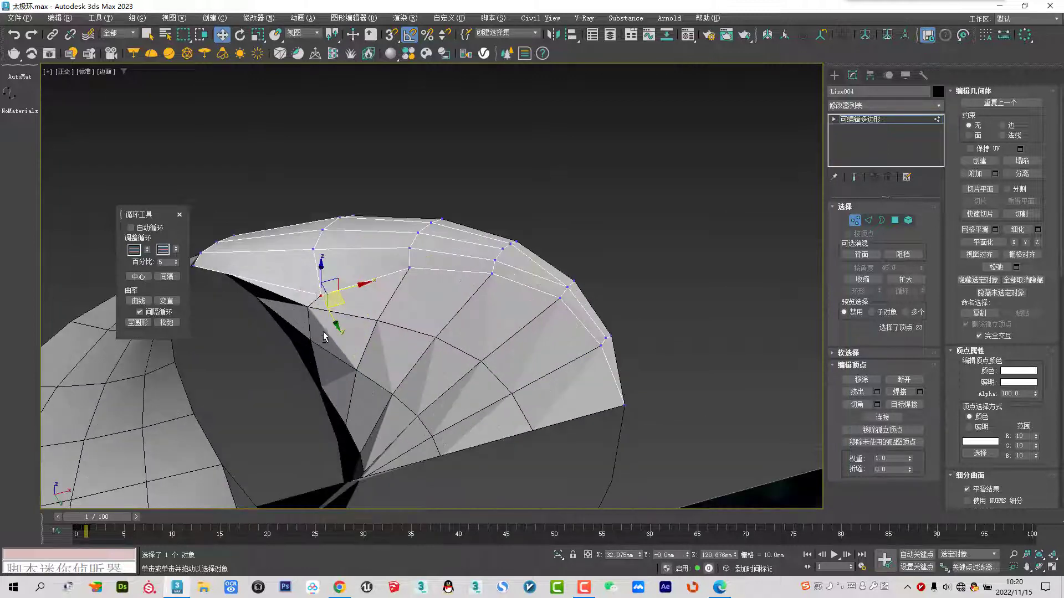
left_click_drag(340, 332, 412, 266)
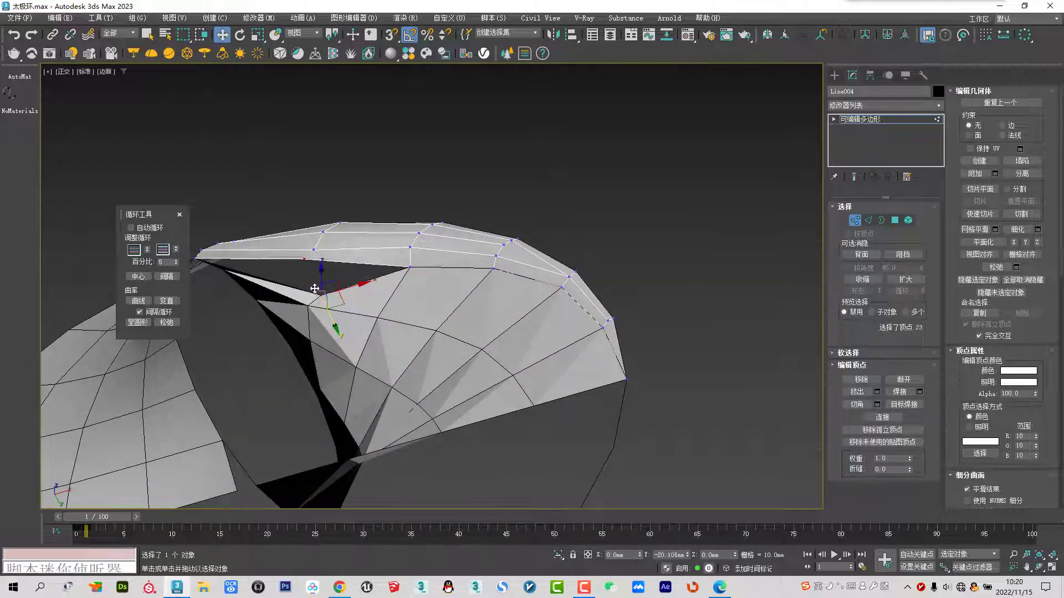
left_click(412, 266, "ctrl")
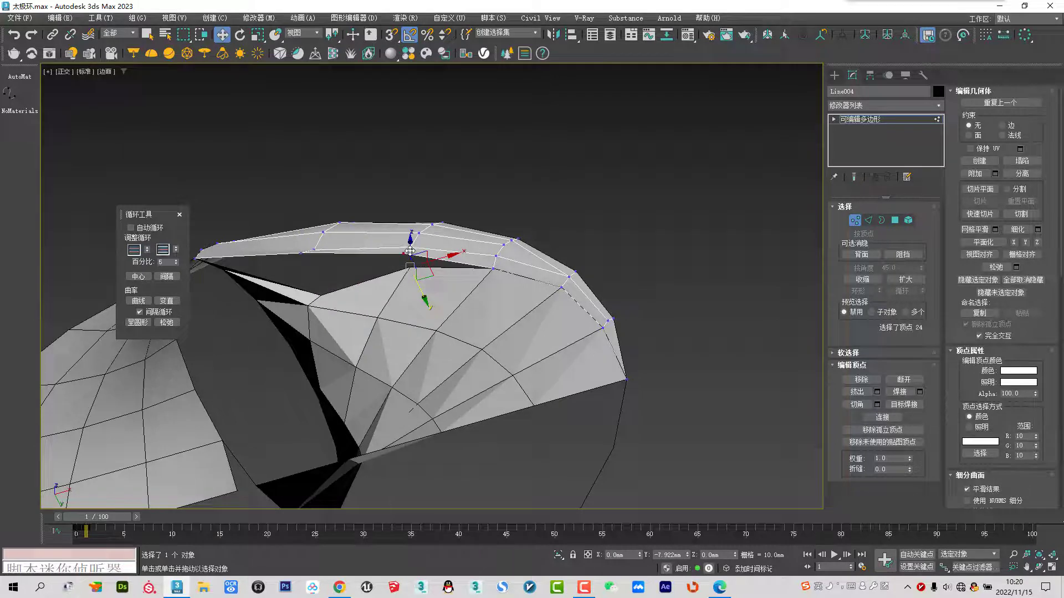
left_click(495, 269, "ctrl")
left_click(562, 288, "ctrl")
left_click(608, 320, "ctrl")
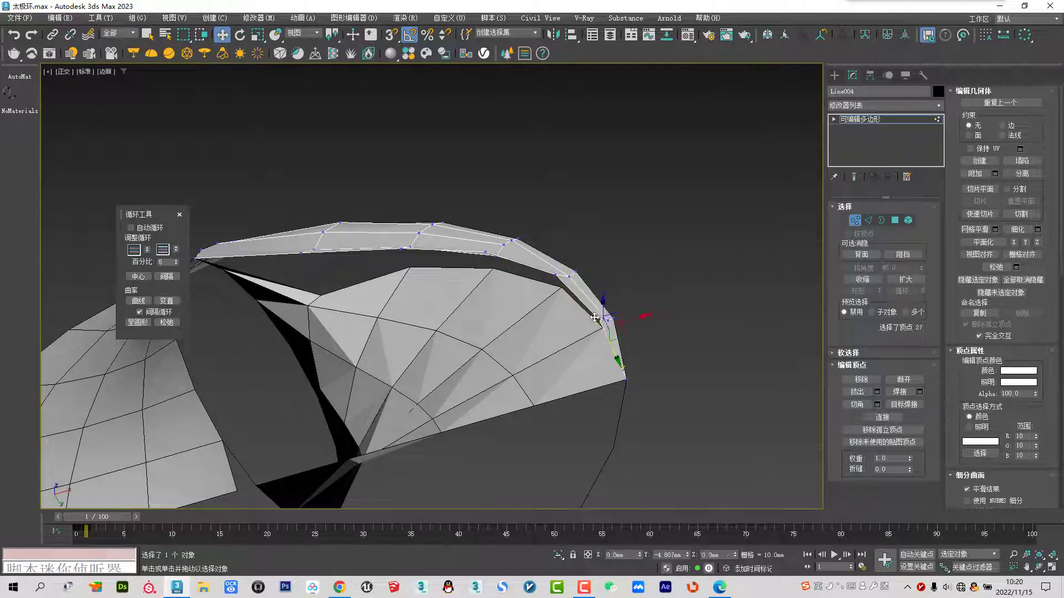
In the Top view, pull edge vertices down so the shell edge bends
key("t")
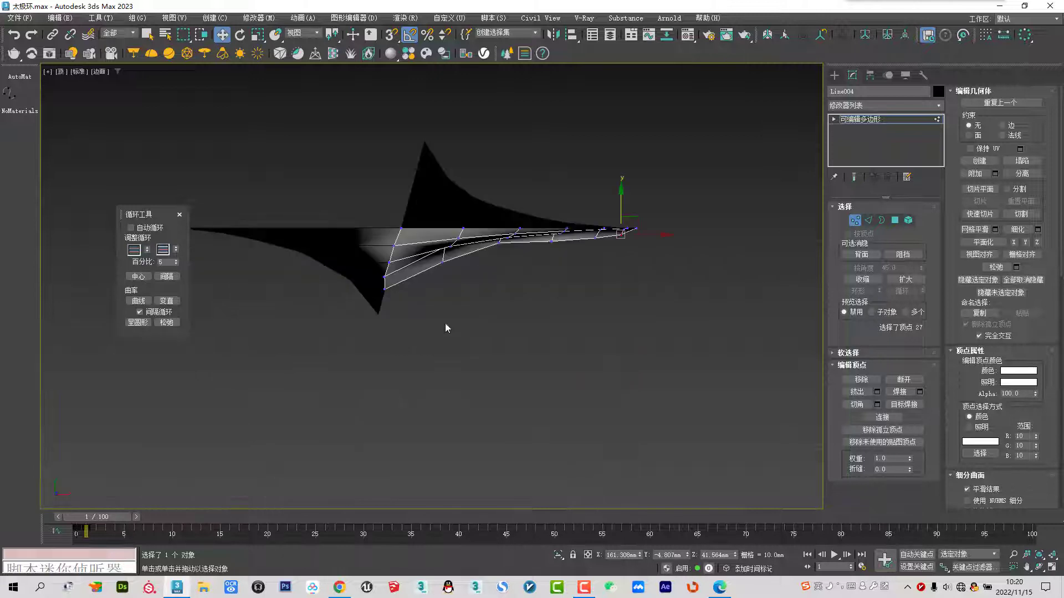
scroll(443, 266, "up", 5)
left_click(441, 317)
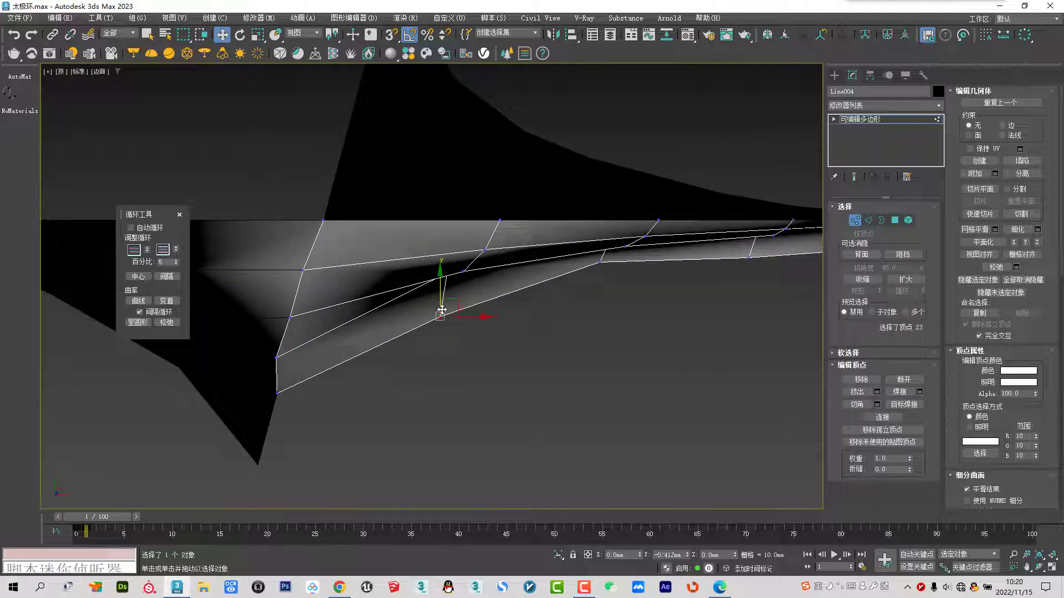
left_click_drag(441, 313, 440, 357)
left_click(600, 262)
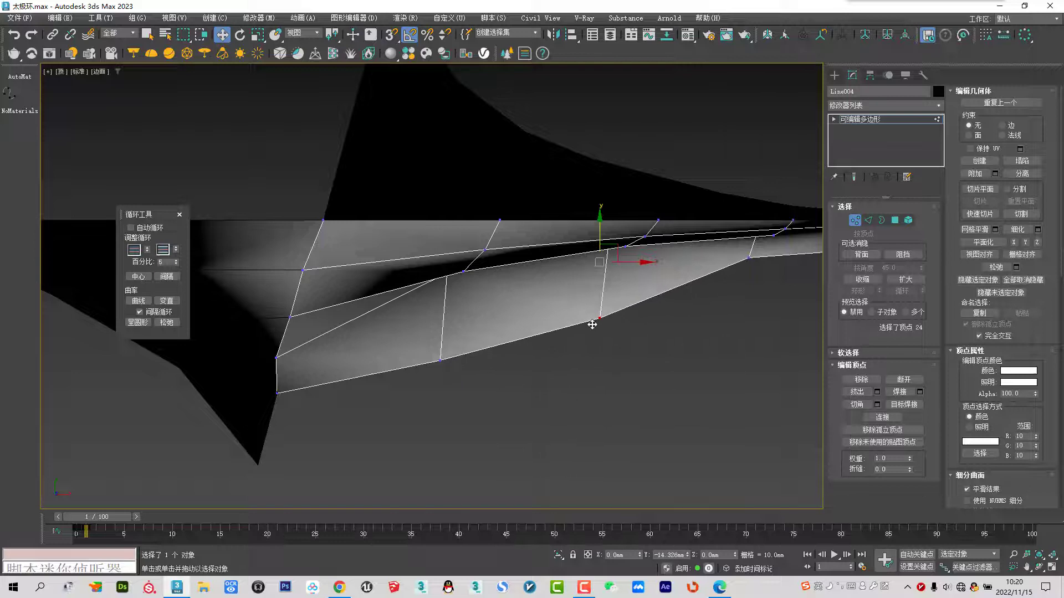
scroll(566, 302, "down", 2)
left_click(587, 247)
left_click_drag(588, 256, 588, 281)
left_click(706, 244)
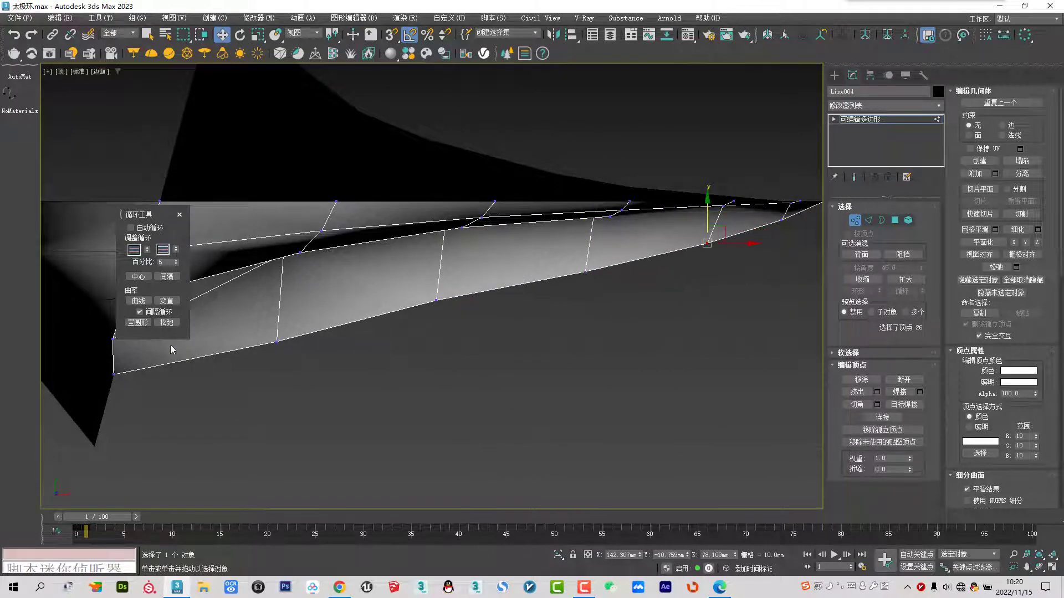
scroll(667, 257, "down", 2)
Lower the inner-loop vertices toward the tip, nudge the tip down, and switch to wireframe
left_click_drag(399, 342, 399, 348)
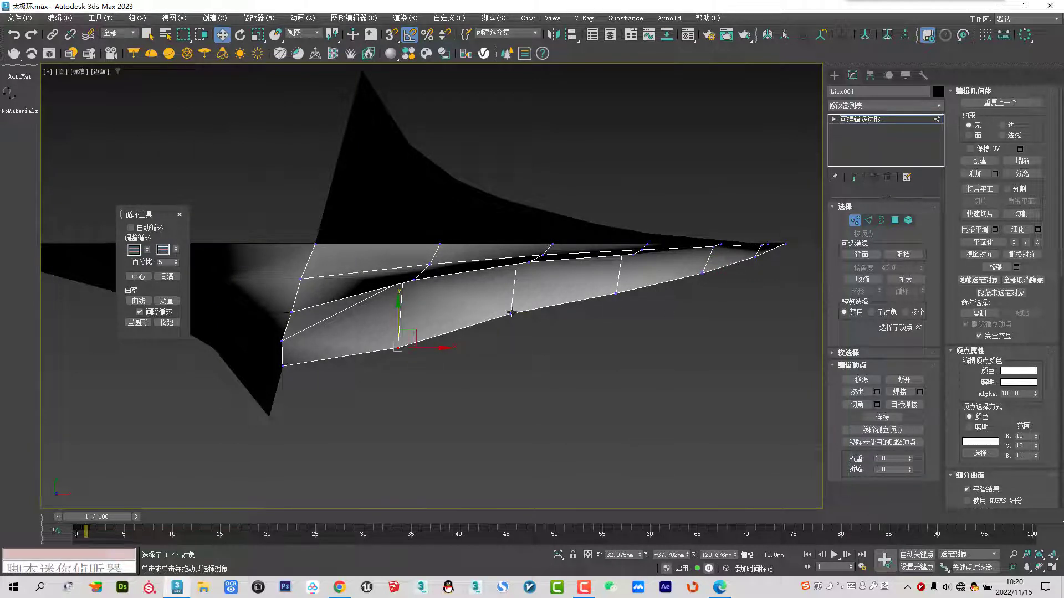
left_click_drag(511, 312, 511, 325)
left_click_drag(615, 294, 617, 303)
left_click_drag(703, 273, 702, 277)
left_click(755, 257)
left_click_drag(764, 259, 764, 261)
left_click(398, 348)
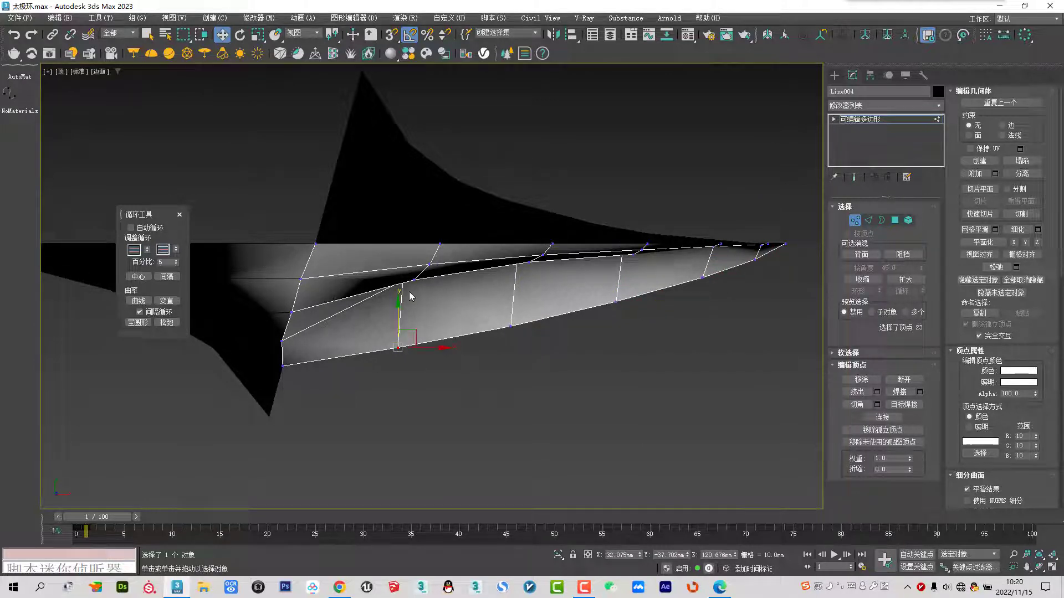
key("F3")
left_click(403, 281)
Pull the inner-loop vertices down one by one toward the tip
left_click_drag(400, 256, 408, 280)
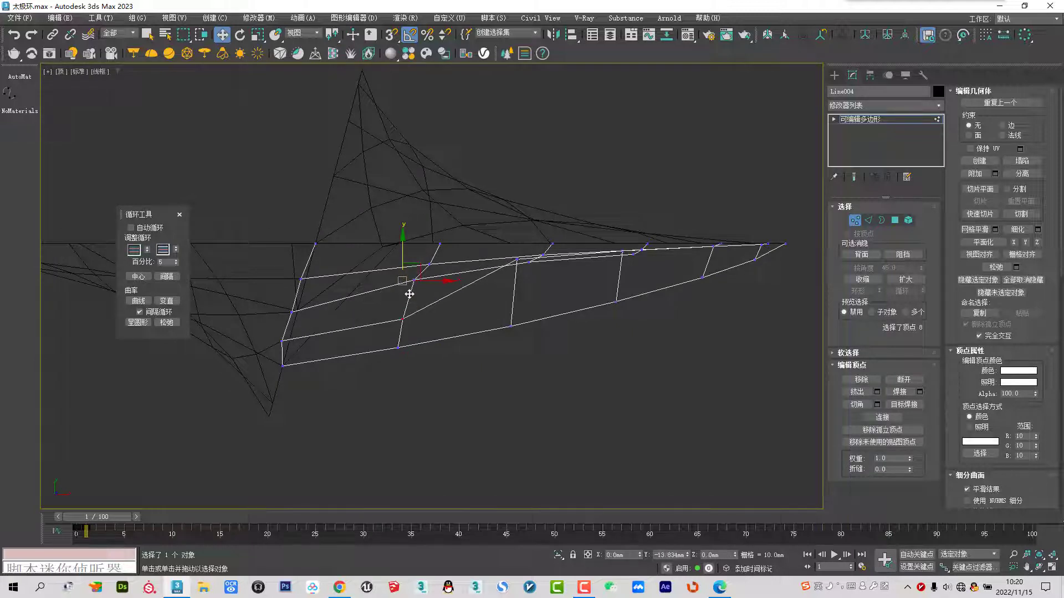
left_click(517, 261)
left_click_drag(511, 280, 514, 312)
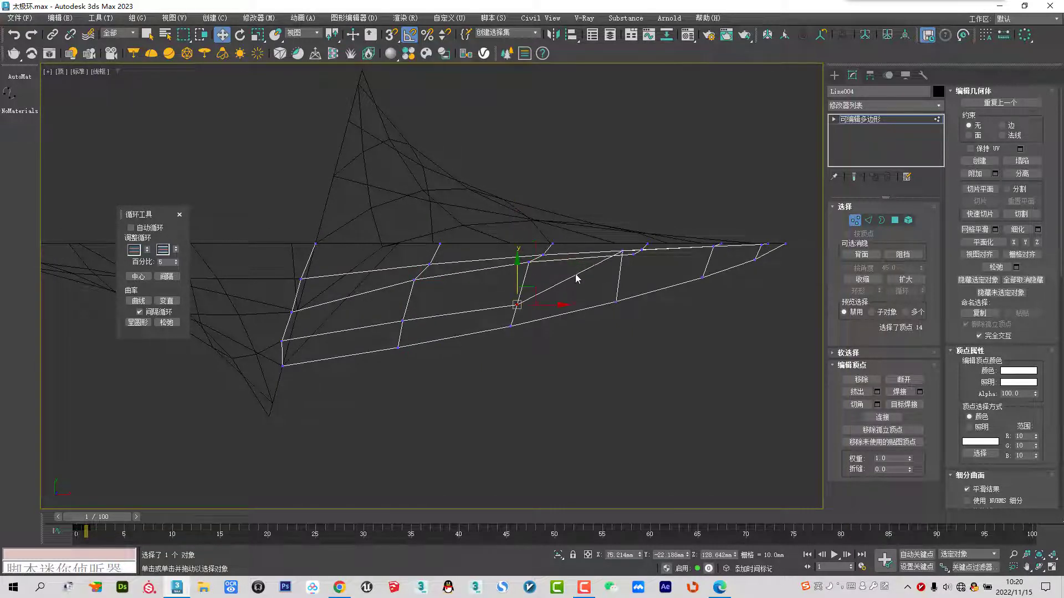
left_click_drag(618, 251, 622, 282)
mouse_move(715, 245)
left_mouse_down()
mouse_move(713, 266)
mouse_move(729, 263)
left_mouse_up()
scroll(780, 248, "up", 3)
scroll(541, 279, "down", 2)
scroll(470, 245, "down", 2)
Lower the next loop vertices, from the leftmost one to the line junction
left_click_drag(320, 284, 320, 306)
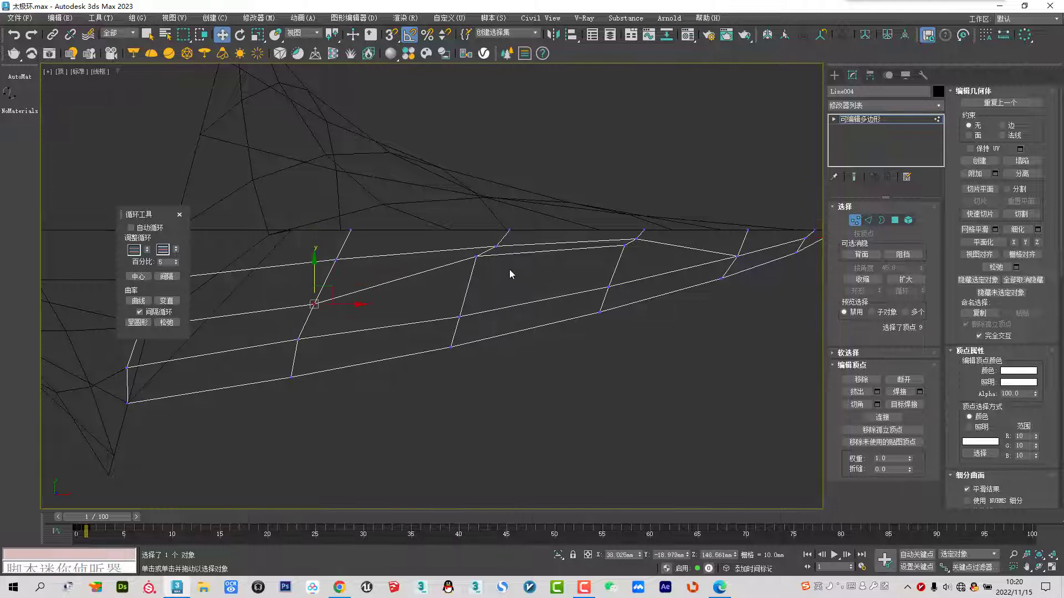
left_click_drag(479, 256, 478, 284)
mouse_move(626, 244)
left_mouse_down()
mouse_move(625, 265)
mouse_move(637, 249)
left_mouse_up()
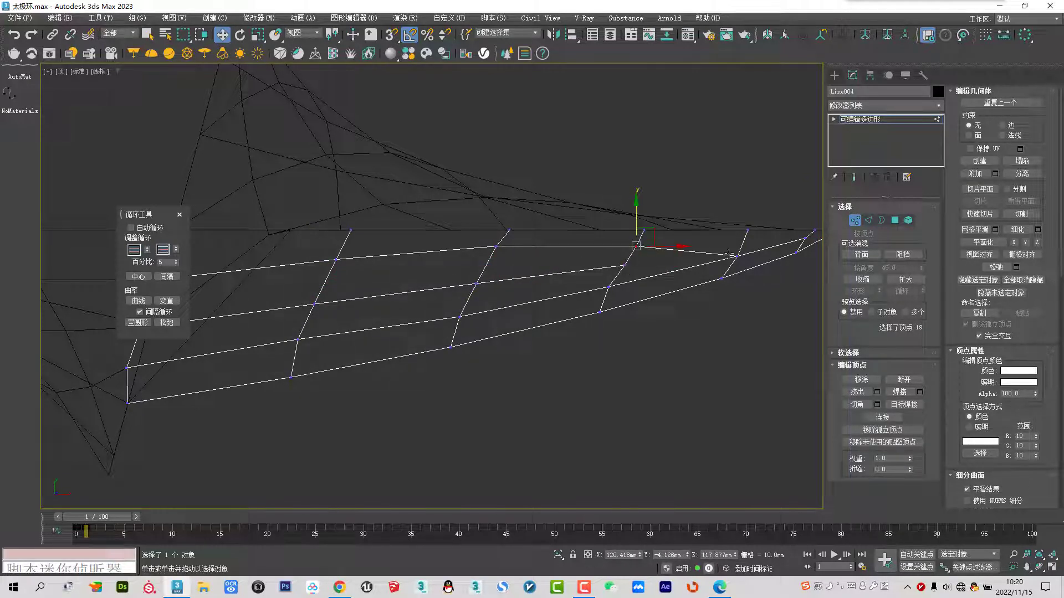
left_click_drag(738, 250, 733, 252)
left_click_drag(502, 249, 500, 258)
left_click_drag(336, 259, 326, 270)
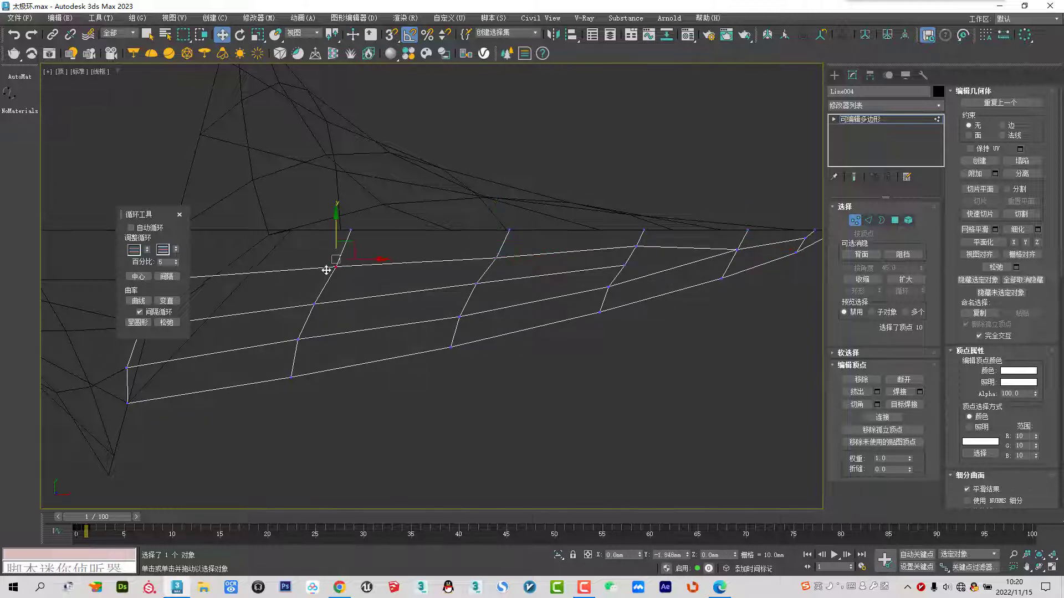
Shift several loop vertices slightly left along X to even the curve
left_click_drag(369, 268, 363, 268)
left_click(315, 304)
left_click_drag(355, 304, 348, 304)
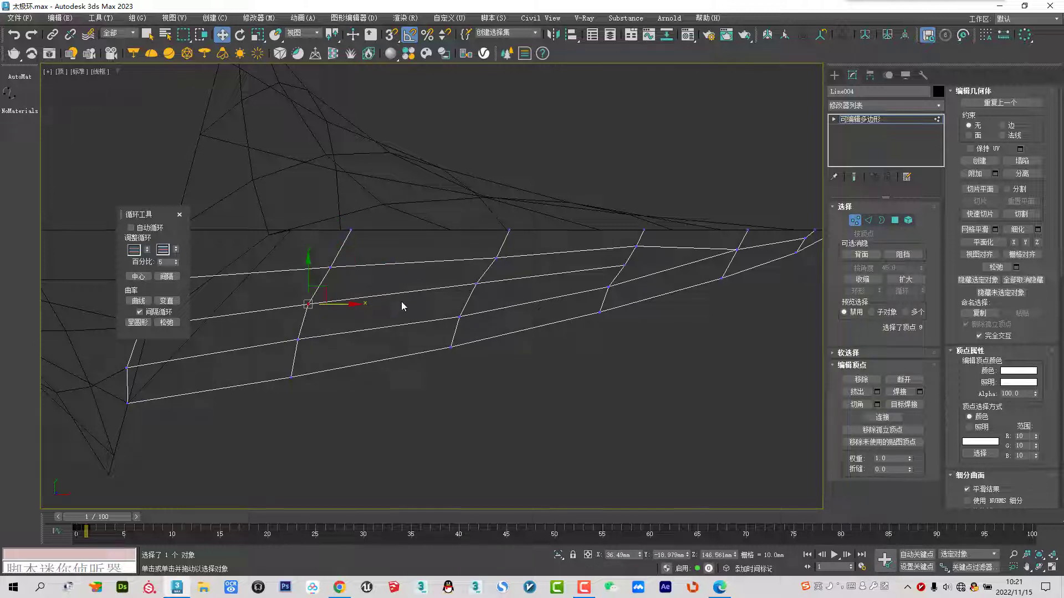
left_click(496, 259)
left_click_drag(496, 258, 470, 283)
left_click(476, 284)
left_click(636, 248)
left_click_drag(636, 248, 614, 265)
left_click(624, 266)
left_click(608, 287)
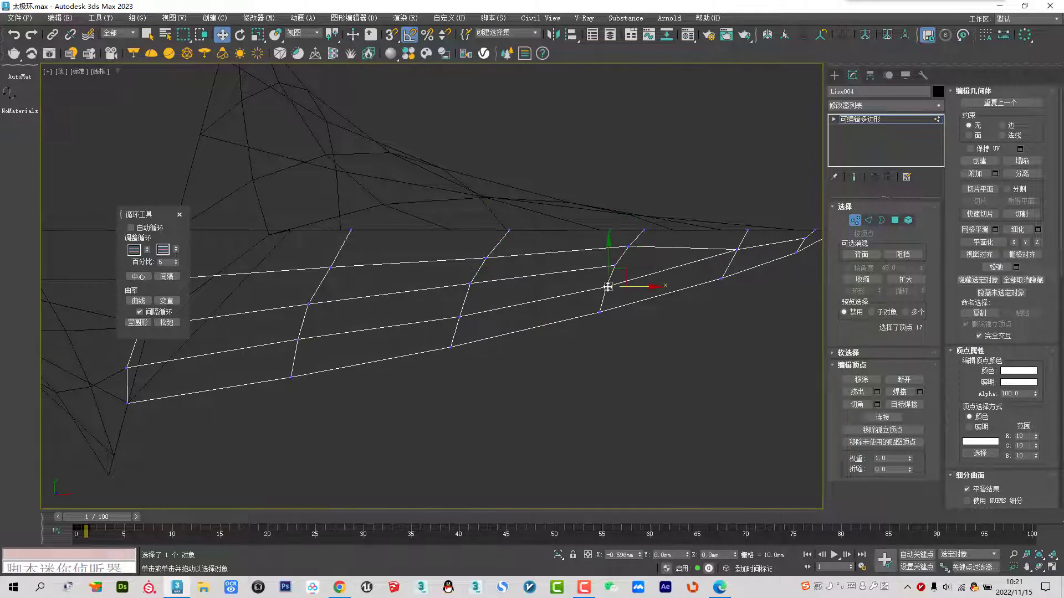
Bring the shell's tip into view and nudge the vertex near it slightly left
middle_click_drag(608, 286, 489, 322)
left_click(617, 284)
left_click_drag(610, 283, 607, 284)
left_click(686, 273, "ctrl")
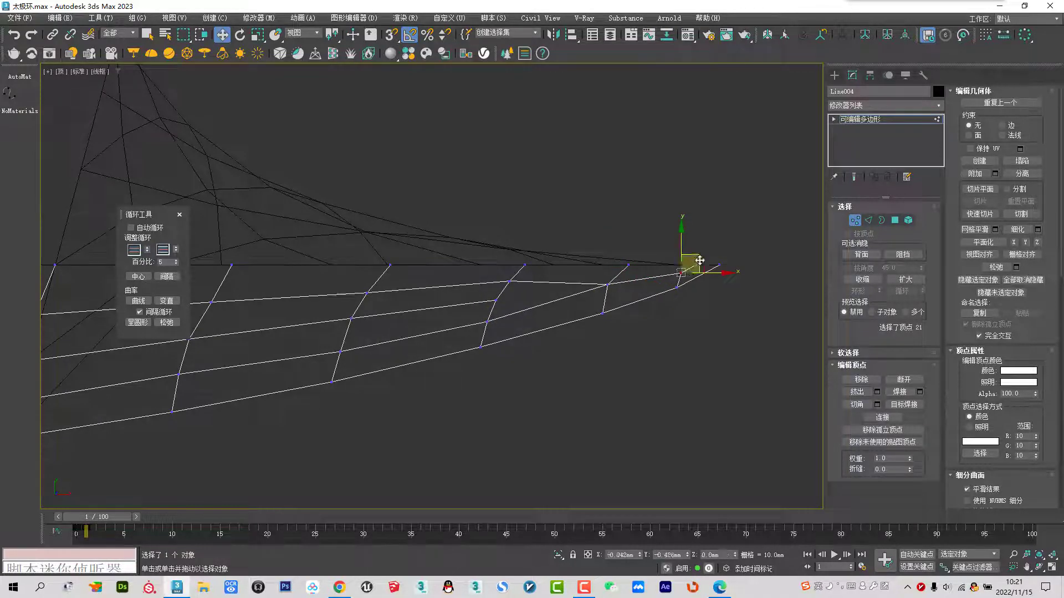
left_click(610, 286)
scroll(610, 286, "up", 10)
Leave wireframe and orbit the Perspective view around the top arch
key("F3")
scroll(498, 207, "down", 10)
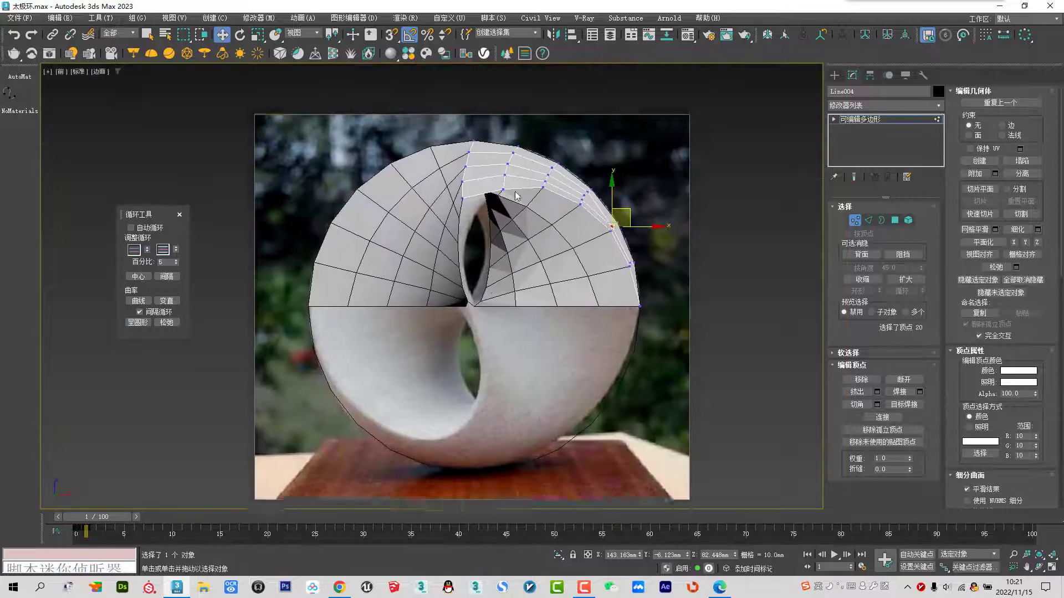
scroll(596, 234, "up", 5)
scroll(595, 233, "down", 1)
scroll(657, 256, "up", 2)
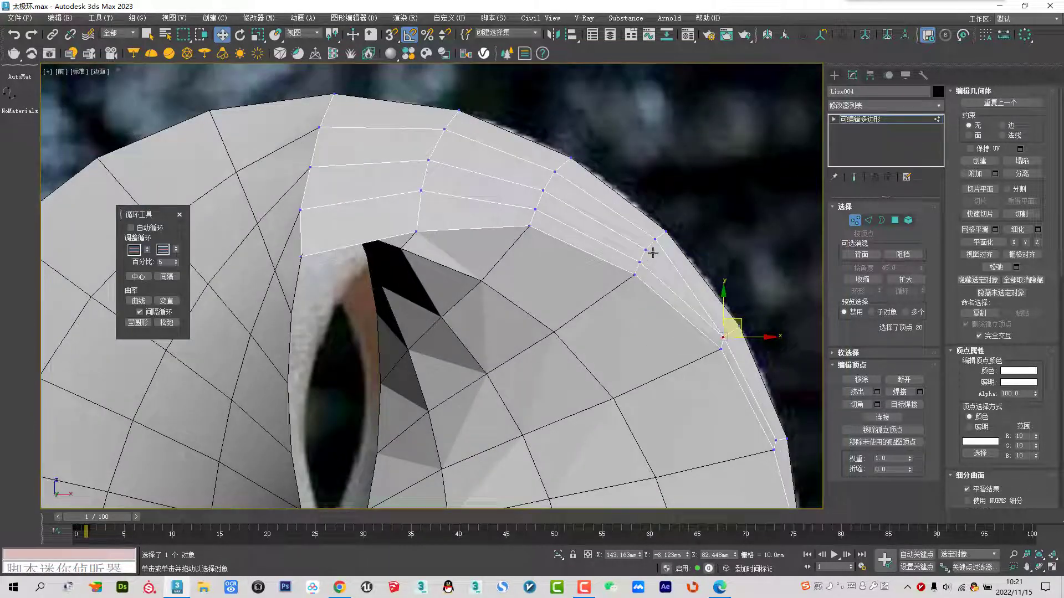
key("p")
middle_click_drag(505, 292, 487, 360, "alt")
mouse_move(552, 205)
middle_mouse_down("alt")
mouse_move(549, 160)
mouse_move(606, 166)
mouse_move(503, 242)
mouse_move(544, 330)
middle_mouse_up("alt")
With 3D Snap on, snap a seam vertex of Object001 onto Line004's edge
left_click(693, 399)
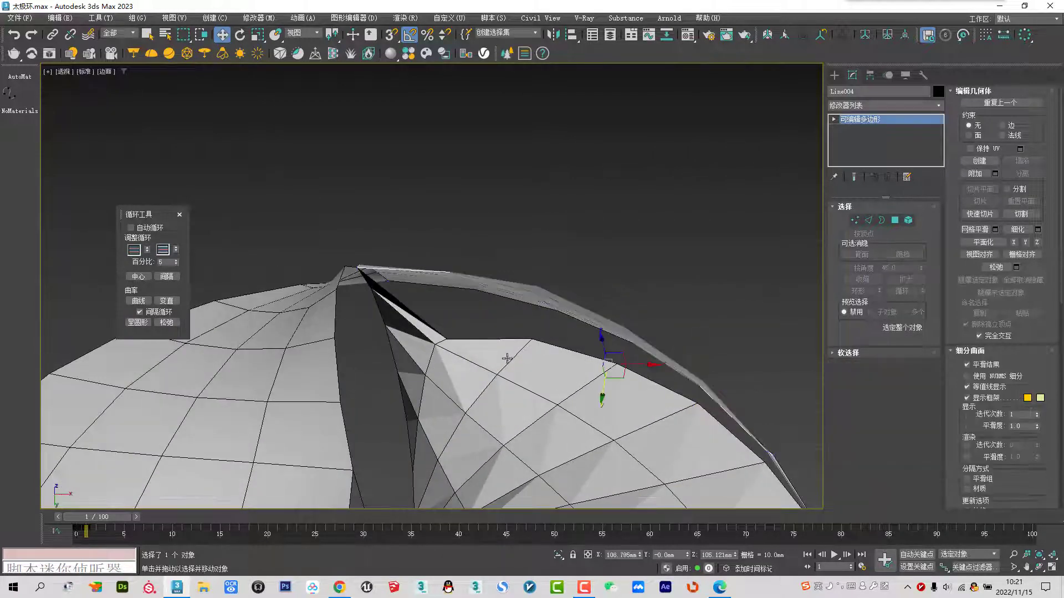
left_click(446, 338)
key("s")
middle_click_drag(448, 361, 457, 361, "alt")
left_click_drag(445, 344, 548, 320)
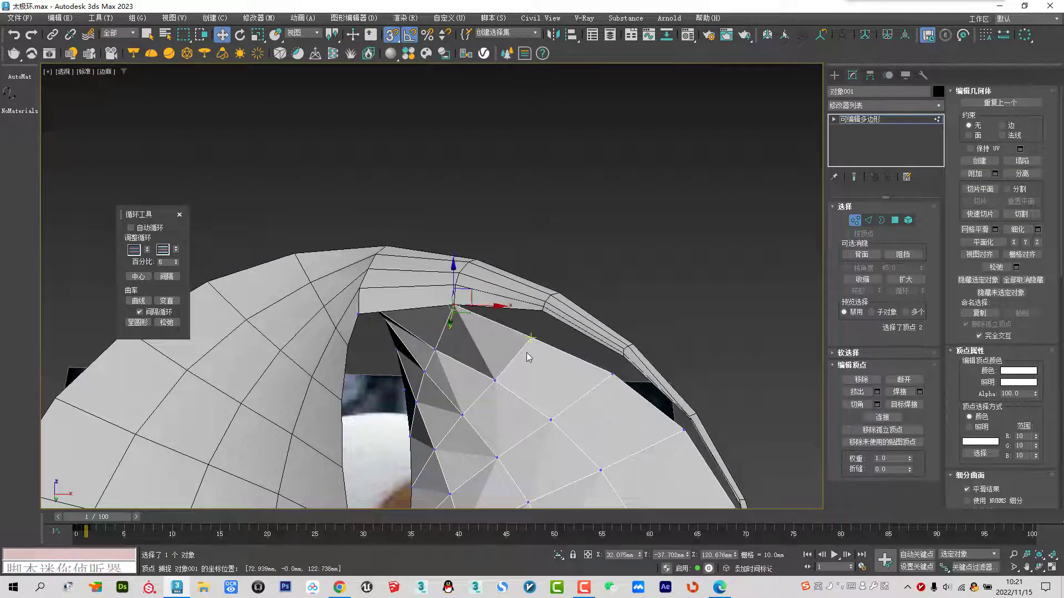
Select the remaining dome seam vertices, then exit vertex sub-object mode
left_click(612, 375, "ctrl")
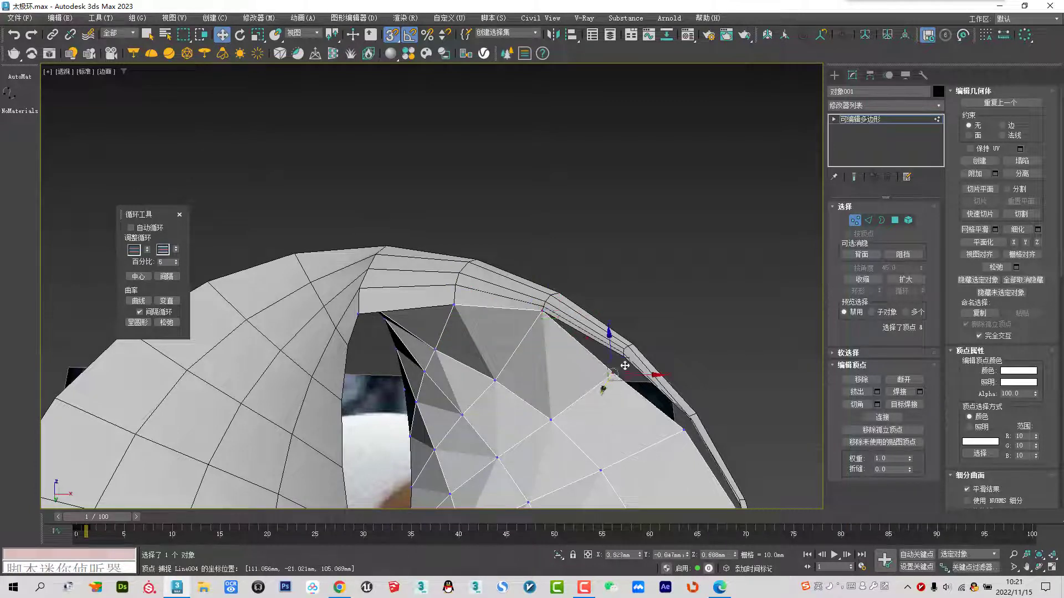
mouse_move(647, 409)
middle_mouse_down("alt")
mouse_move(628, 411)
mouse_move(700, 419)
mouse_move(607, 398)
middle_mouse_up("alt")
left_click(715, 415, "ctrl")
left_click(622, 409, "ctrl")
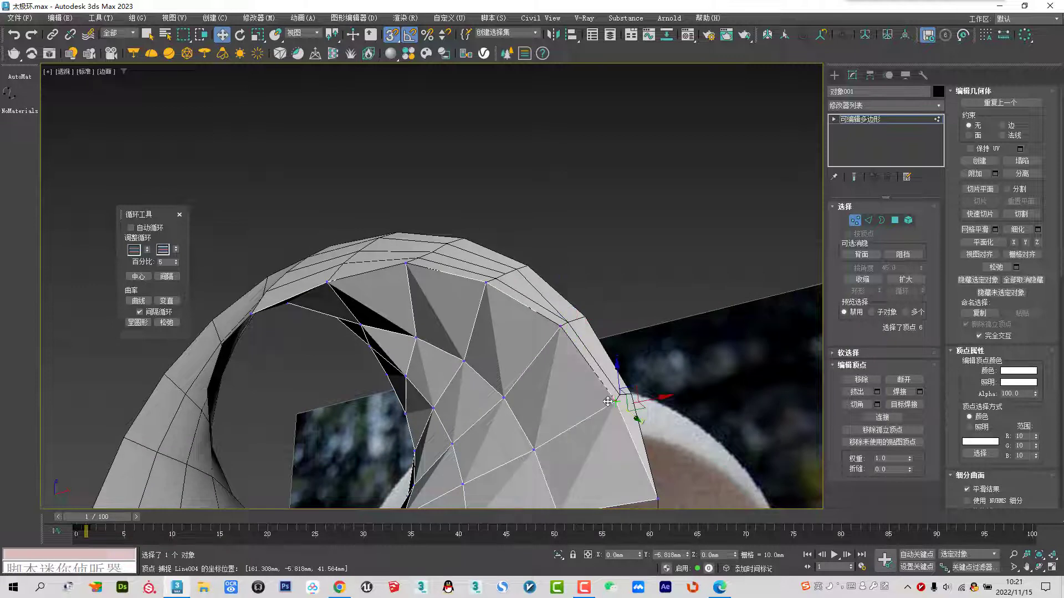
left_click(854, 222)
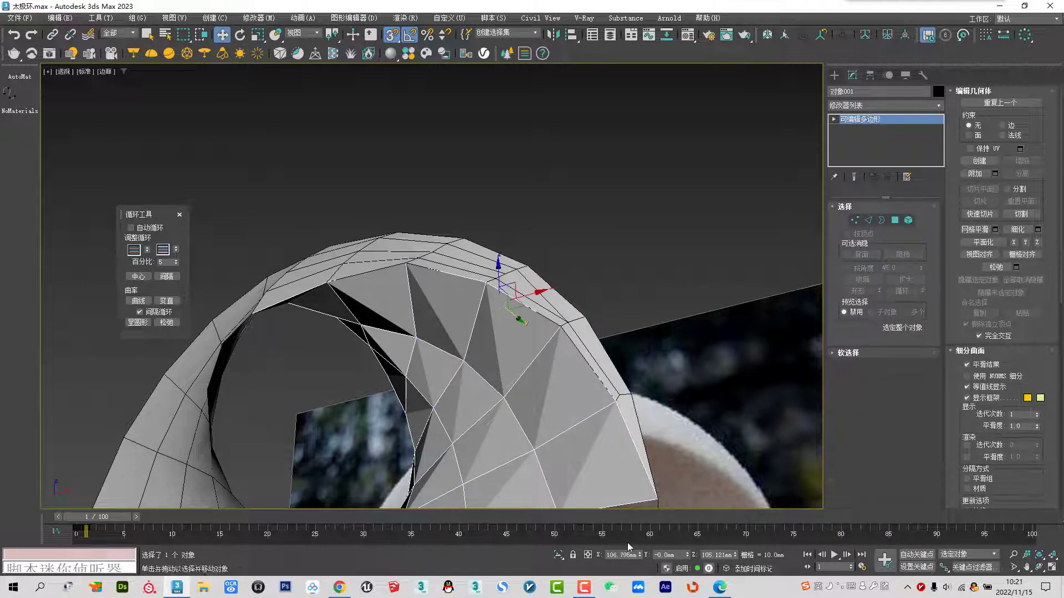
left_click(584, 588)
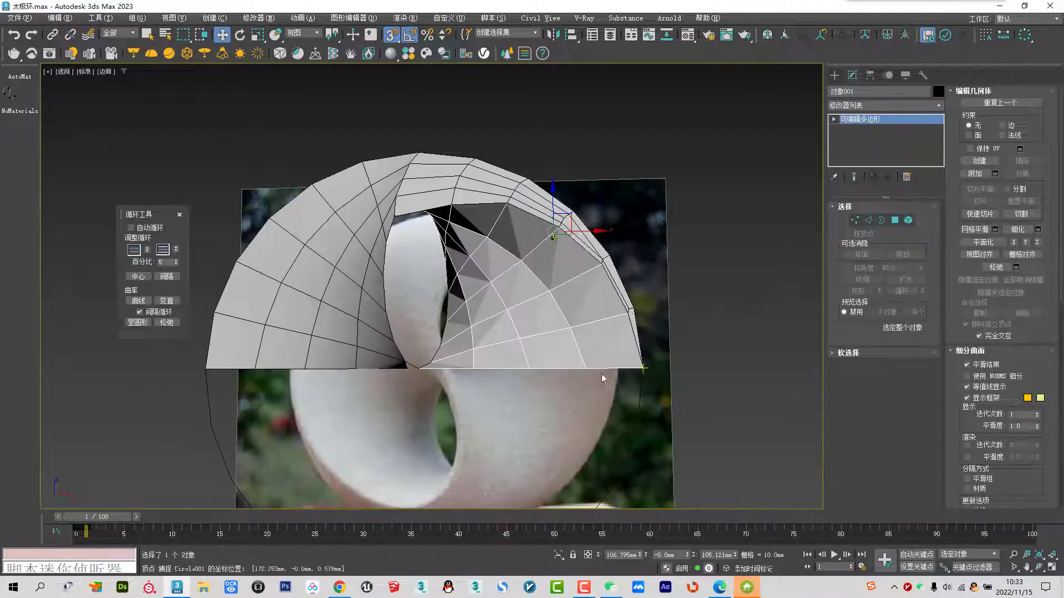
Turn 3D Snap off and nudge Line004's peak vertices in Vertex mode
mouse_move(568, 324)
middle_mouse_down("alt")
mouse_move(613, 408)
mouse_move(613, 393)
mouse_move(658, 394)
mouse_move(659, 381)
middle_mouse_up("alt")
scroll(551, 199, "up", 5)
key("s")
middle_click_drag(551, 198, 546, 213, "alt")
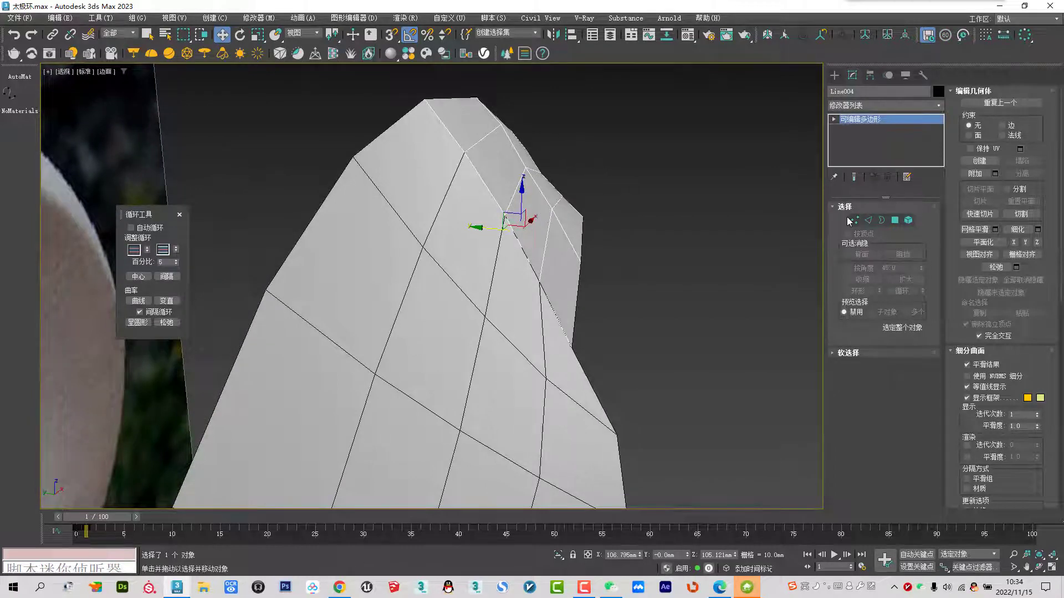
key("1")
left_click(561, 201)
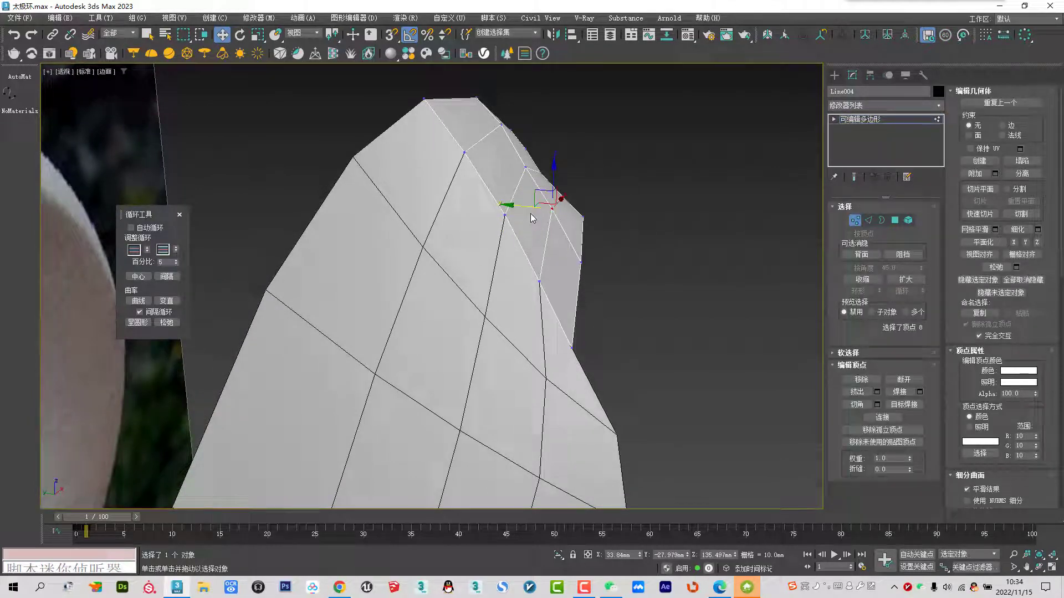
left_click_drag(525, 166, 532, 167)
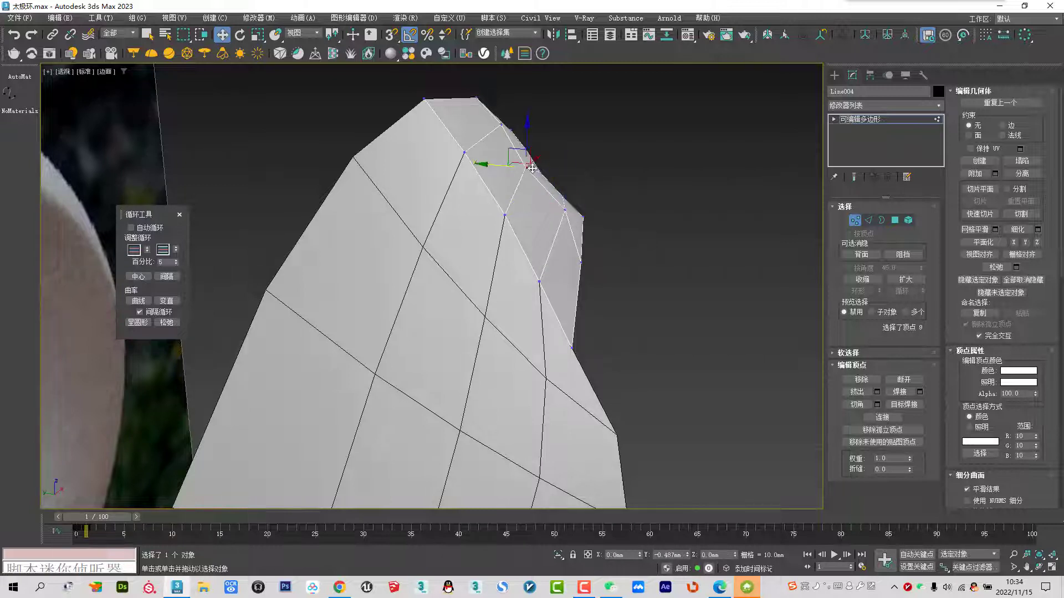
left_click(502, 125)
mouse_move(539, 165)
middle_mouse_down("alt")
mouse_move(541, 150)
mouse_move(363, 146)
middle_mouse_up("alt")
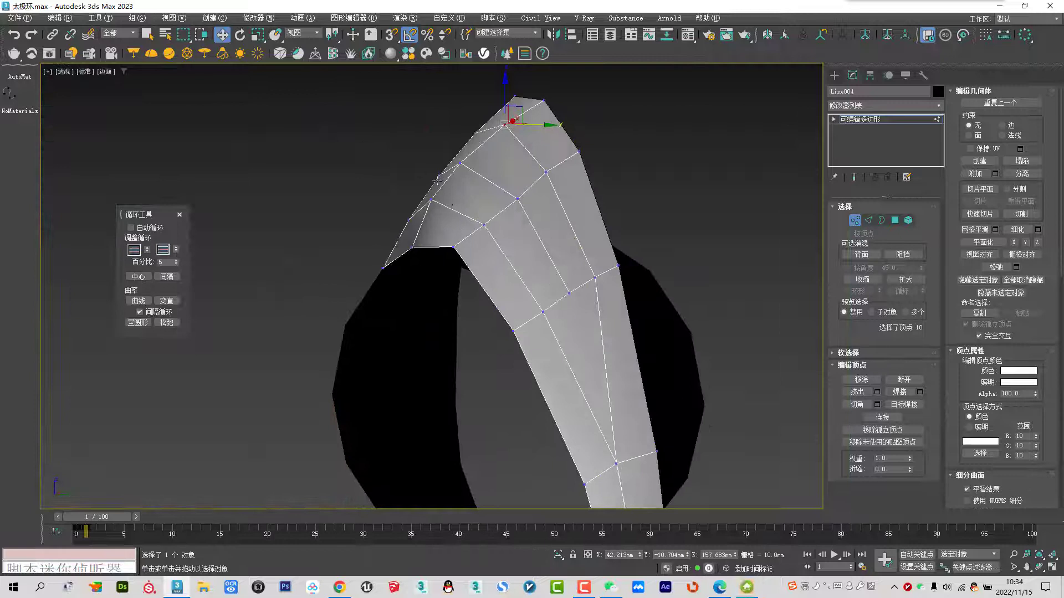
middle_click_drag(483, 233, 465, 188, "alt")
Select vertices along the shell's upper edge near the top
left_click(472, 192, "ctrl")
left_click(489, 163, "ctrl")
left_click(502, 135, "ctrl")
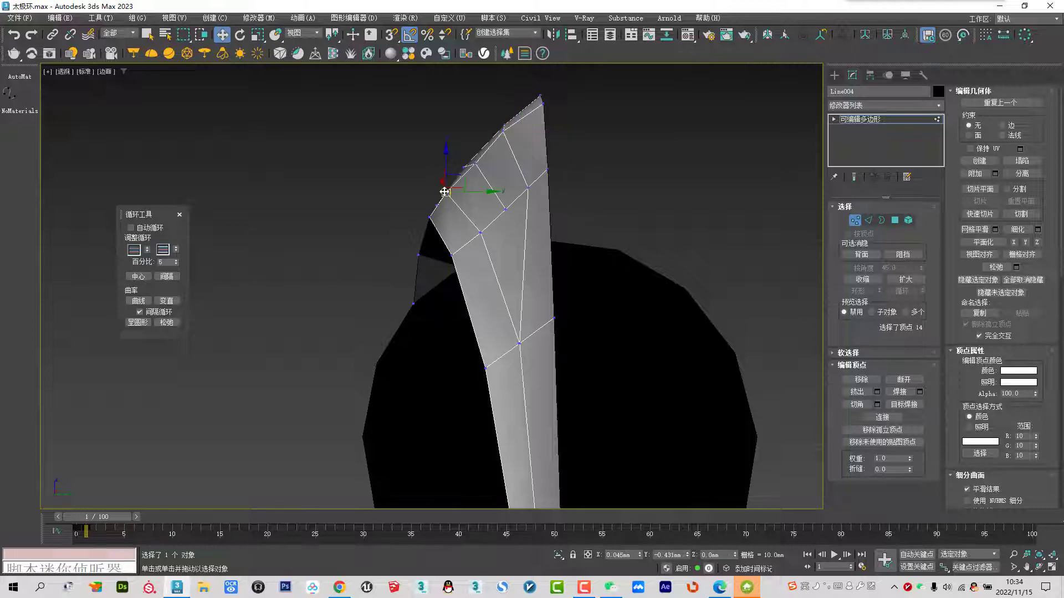
left_click(466, 164)
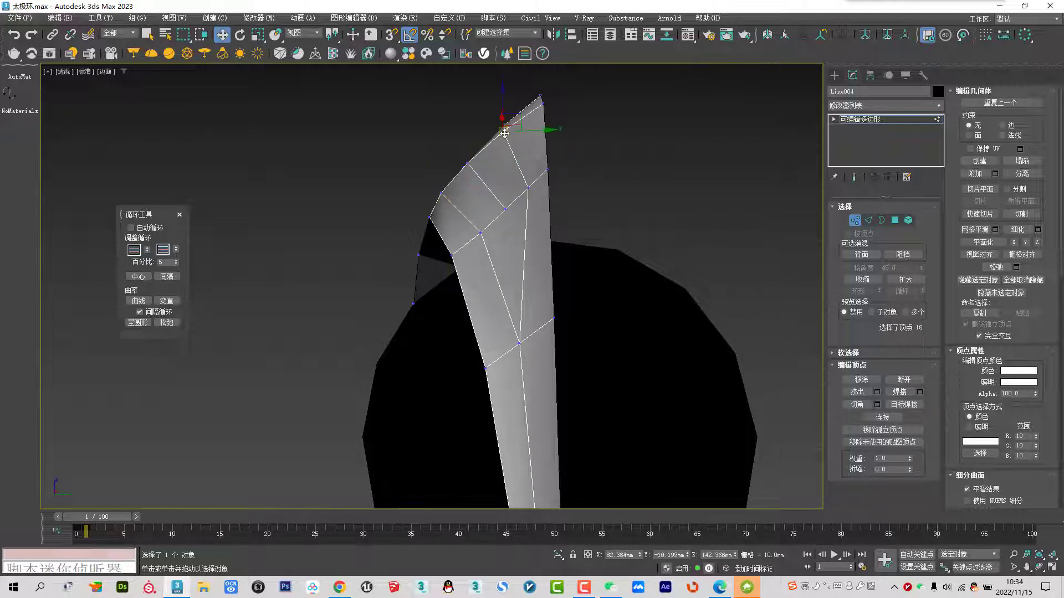
left_click(468, 163)
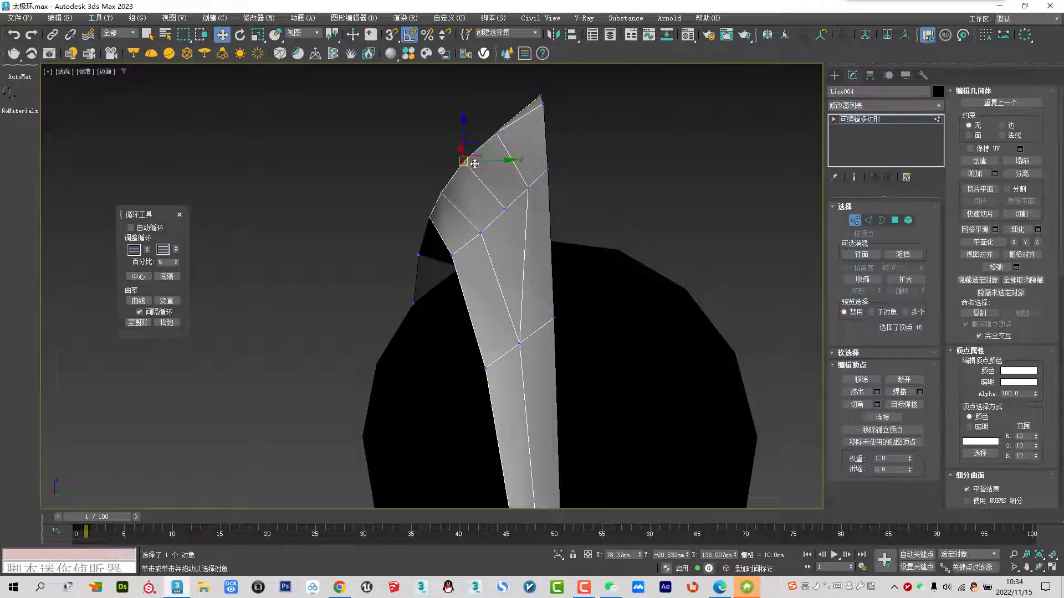
In the Top view, pull several edge vertices down into line
key("t")
scroll(599, 334, "up", 2)
scroll(599, 335, "up", 3)
left_click(580, 286)
left_click_drag(594, 275, 604, 236)
left_click(608, 228, "ctrl")
left_click_drag(417, 308, 415, 312)
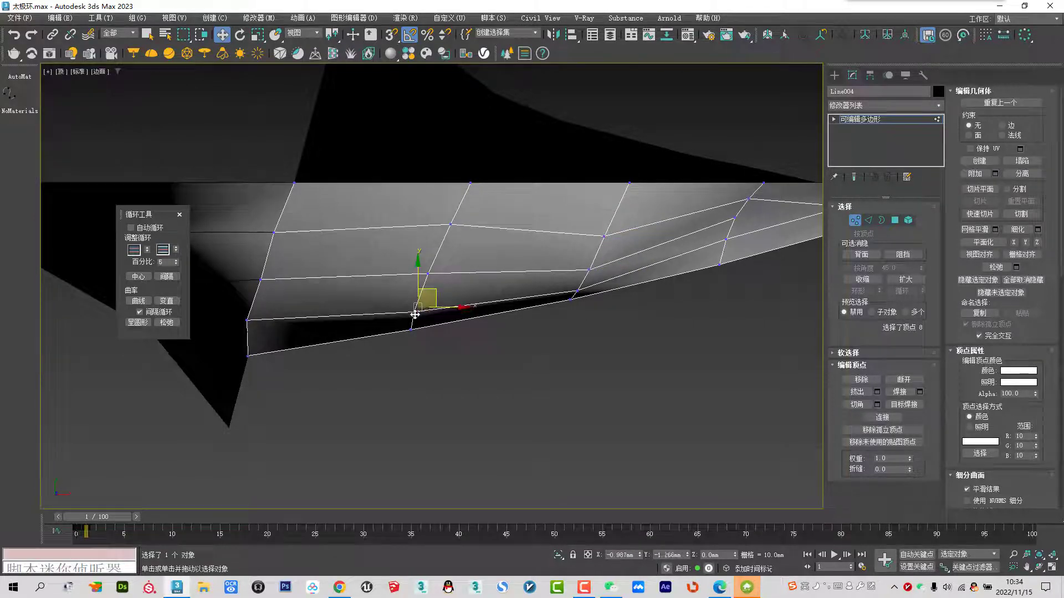
left_click_drag(429, 273, 428, 283)
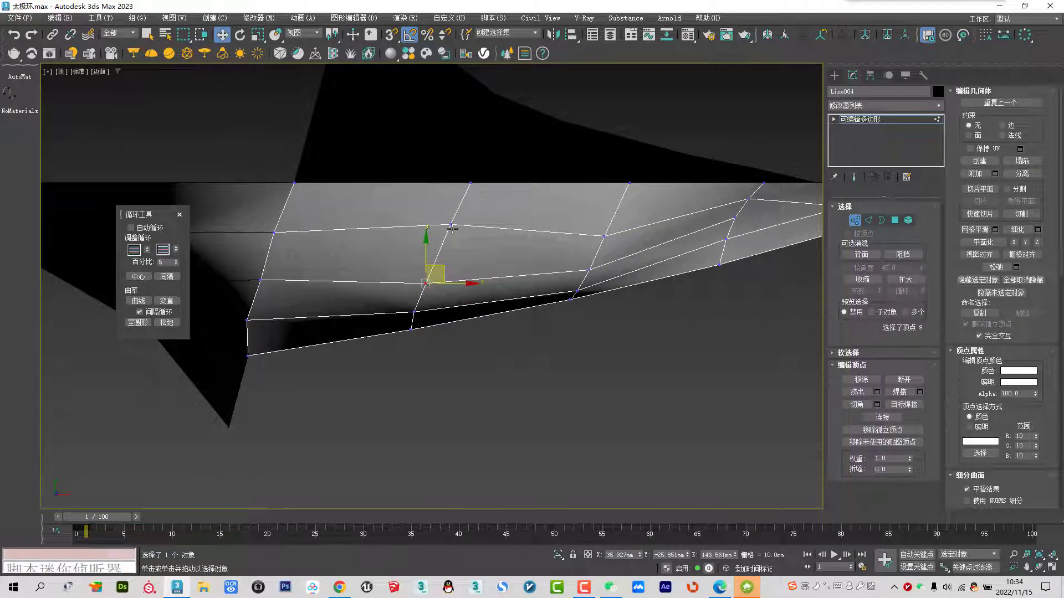
left_click_drag(450, 225, 447, 244)
Shift a selected edge vertex column sideways in the Front view
middle_click_drag(257, 325, 384, 277)
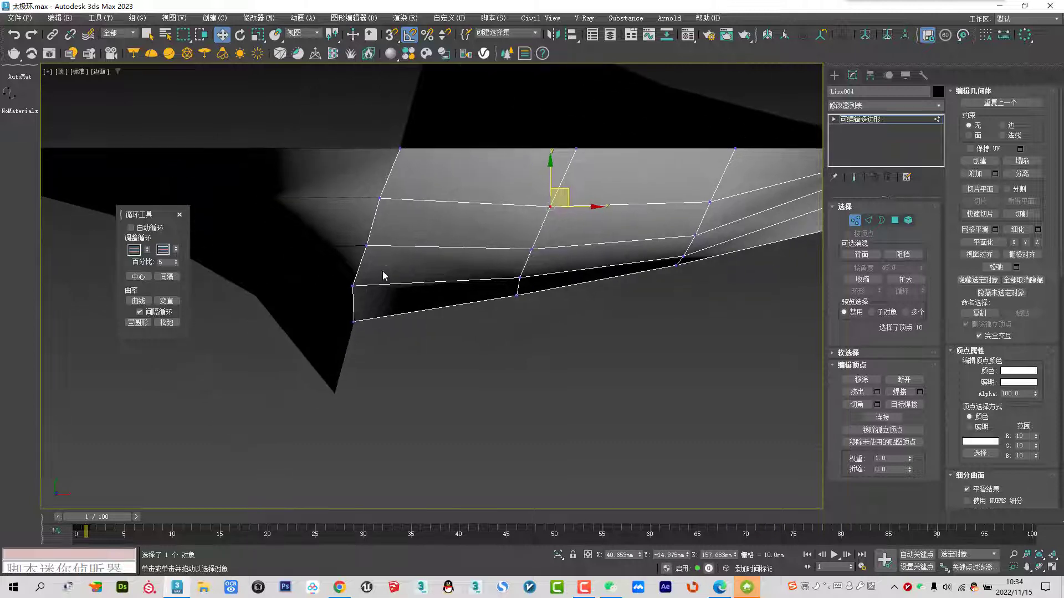
scroll(382, 285, "up", 3)
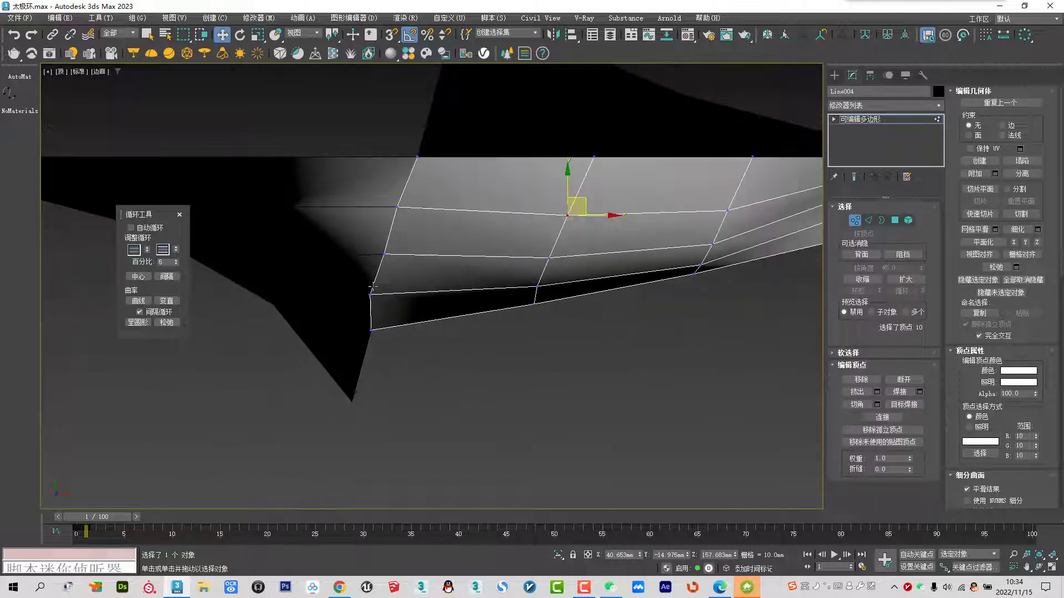
left_click(369, 296)
mouse_move(369, 297)
middle_mouse_down("alt")
mouse_move(438, 280)
mouse_move(446, 225)
mouse_move(340, 141)
middle_mouse_up("alt")
key("f")
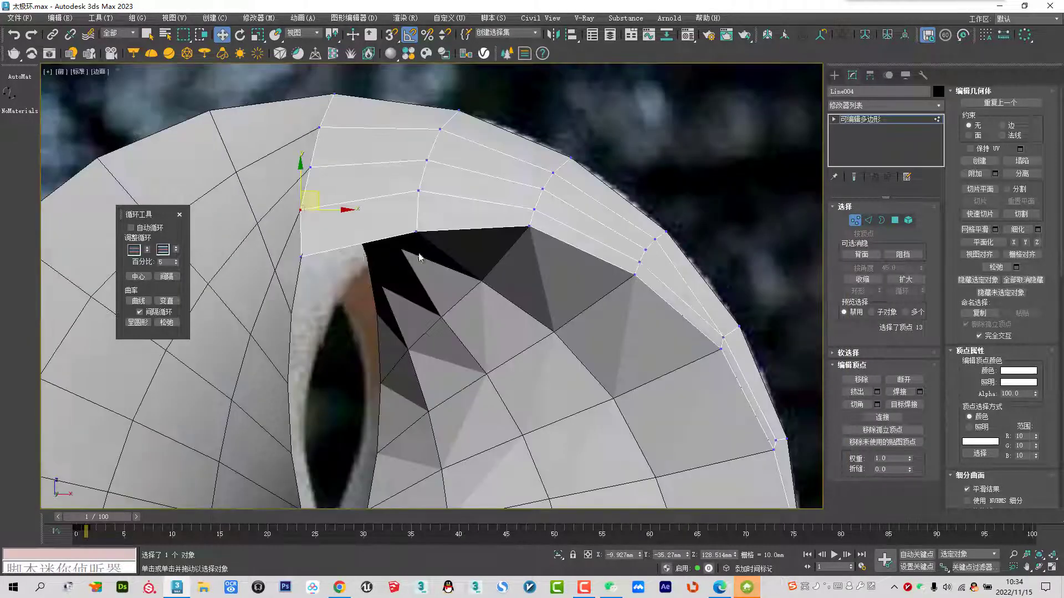
scroll(327, 226, "up", 5)
left_click_drag(328, 217, 341, 218)
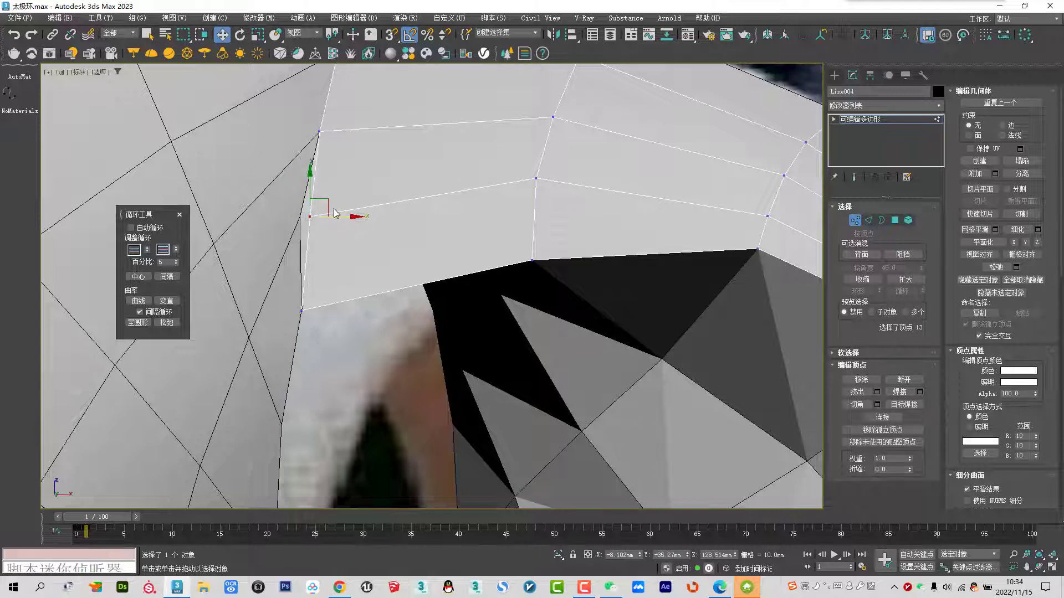
middle_click_drag(338, 218, 347, 216, "alt")
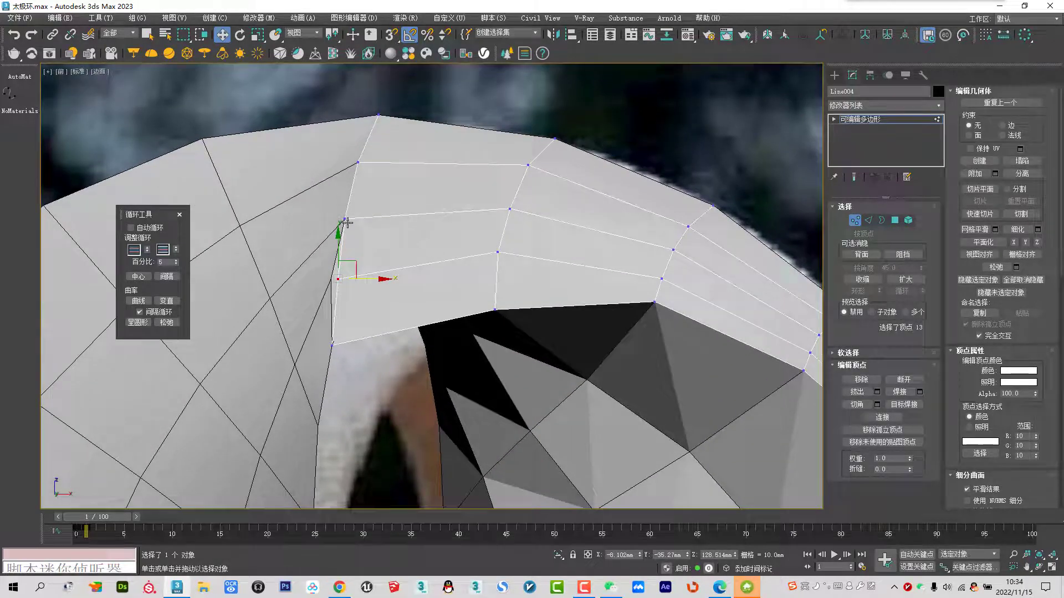
Undo the recent vertex edits in the Top view with Ctrl+Z
key("t")
scroll(407, 305, "up", 2)
scroll(438, 302, "up", 2)
key("ctrl+z")
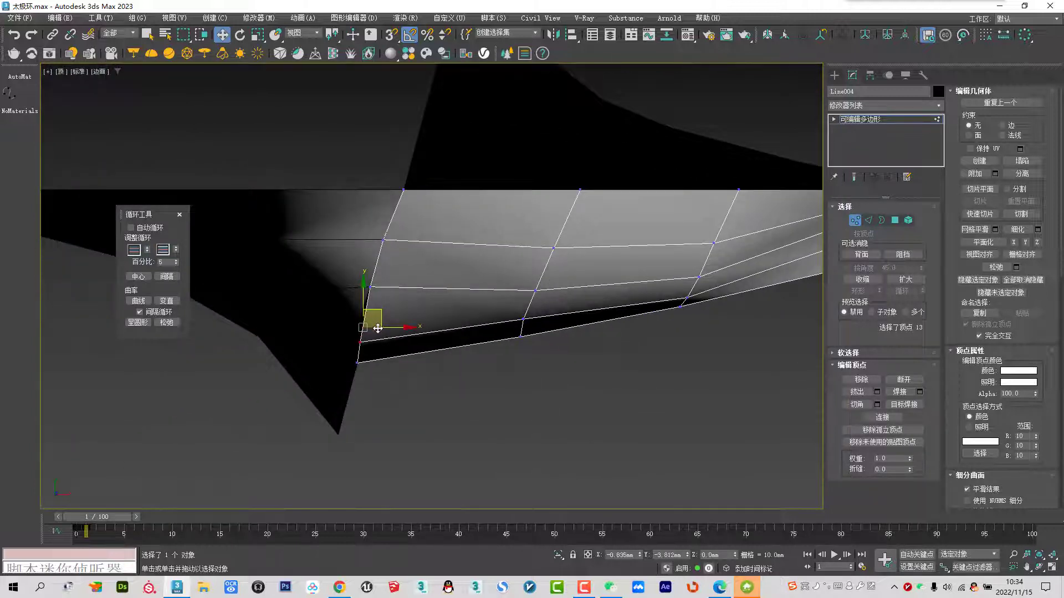
key("ctrl+z")
key("ctrl+z")
key("ctrl+z")
key("ctrl+z")
key("ctrl+z")
key("ctrl+z")
key("ctrl+z")
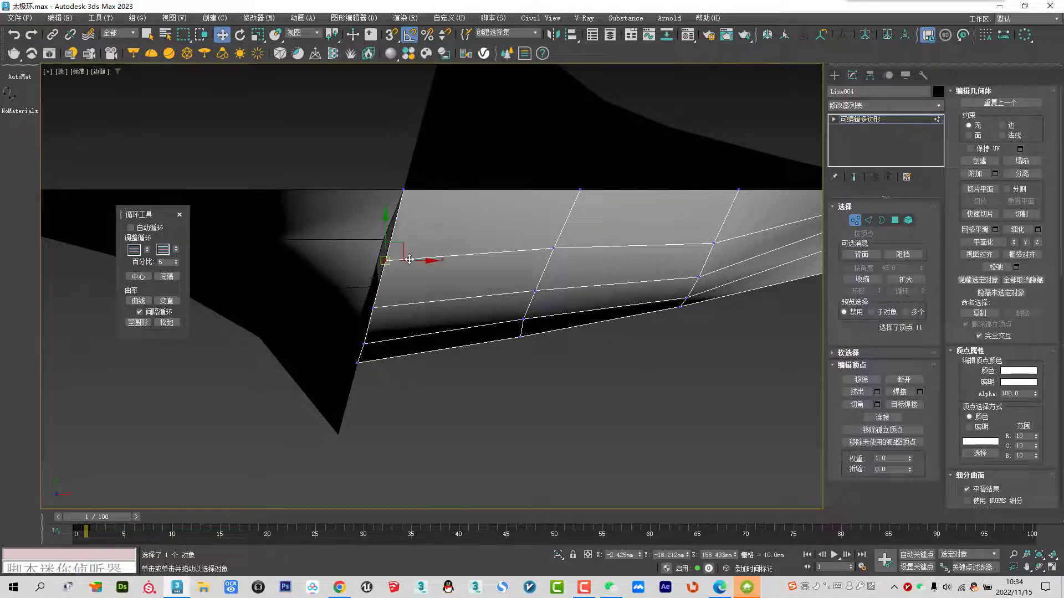
key("ctrl+z")
key("ctrl+z")
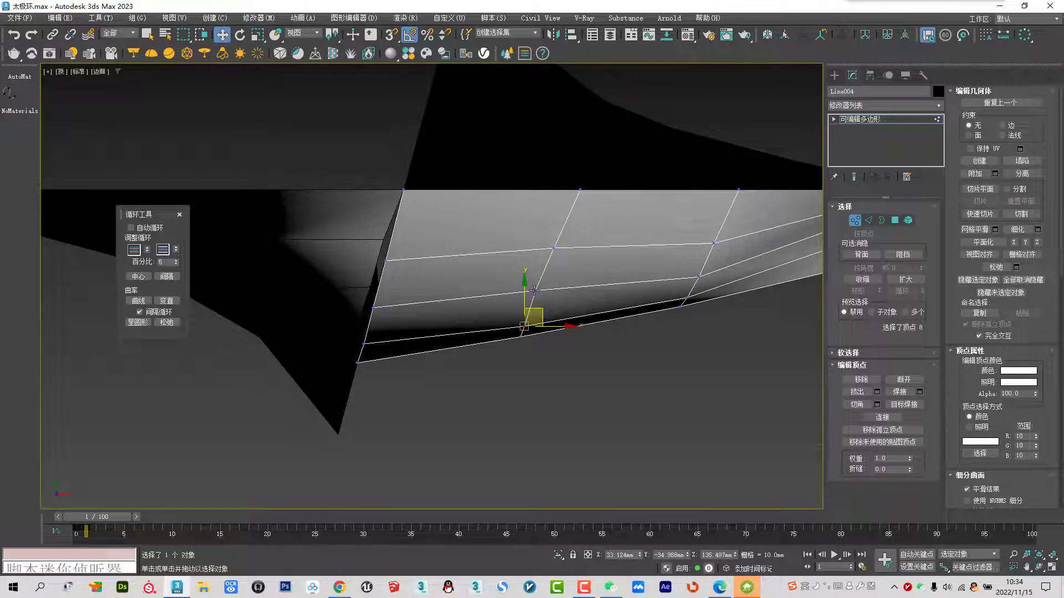
key("ctrl+z")
key("ctrl+z")
key("ctrl+z")
middle_click_drag(553, 254, 294, 237)
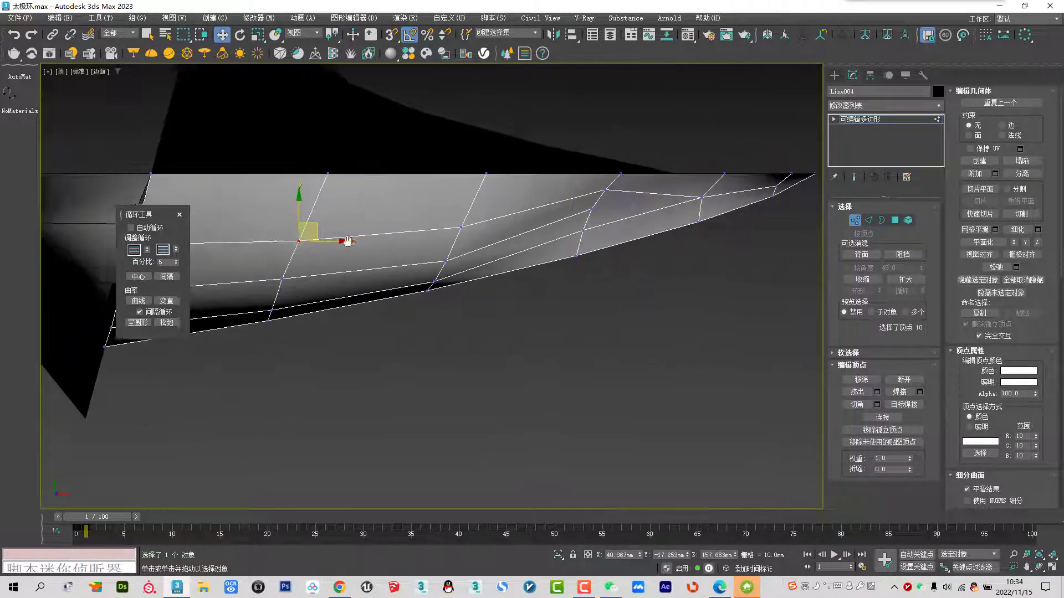
Select edge vertices near the tip and nudge them slightly down
key("ctrl+z")
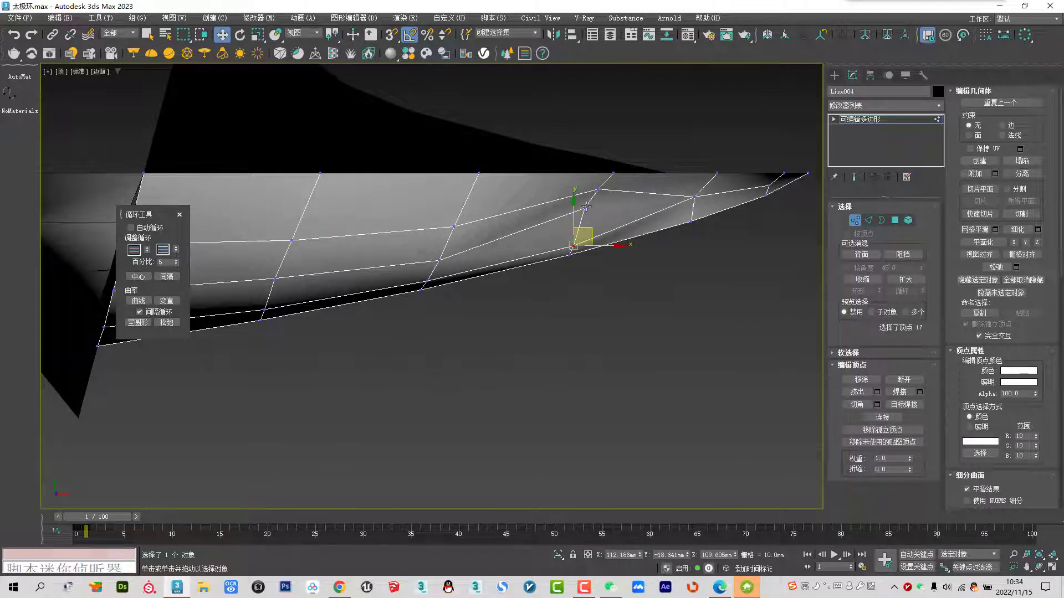
left_click(597, 189, "ctrl")
key("ctrl+z")
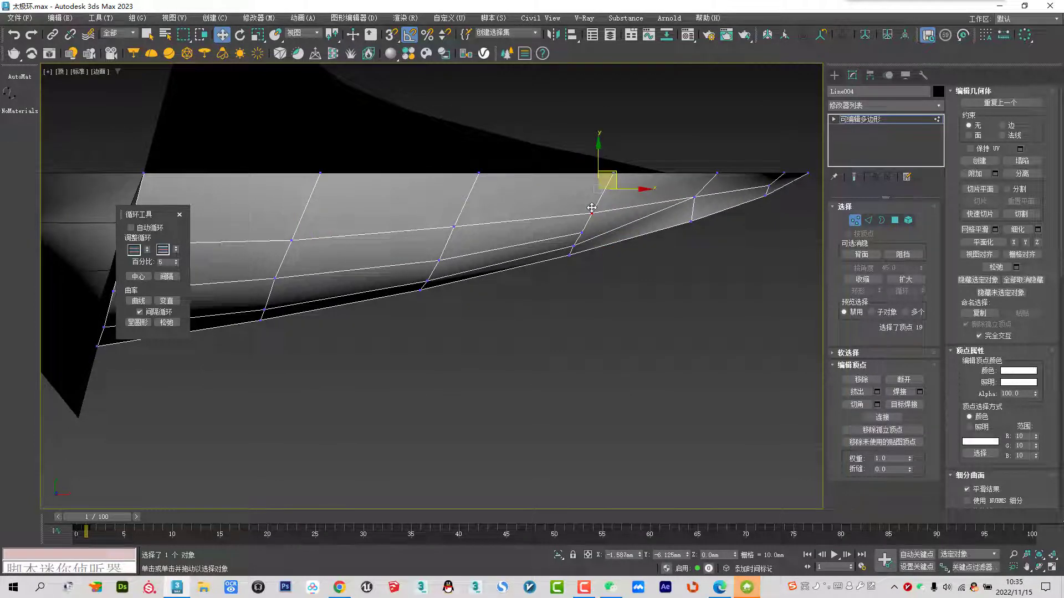
left_click(697, 208, "ctrl")
middle_click_drag(768, 191, 636, 191)
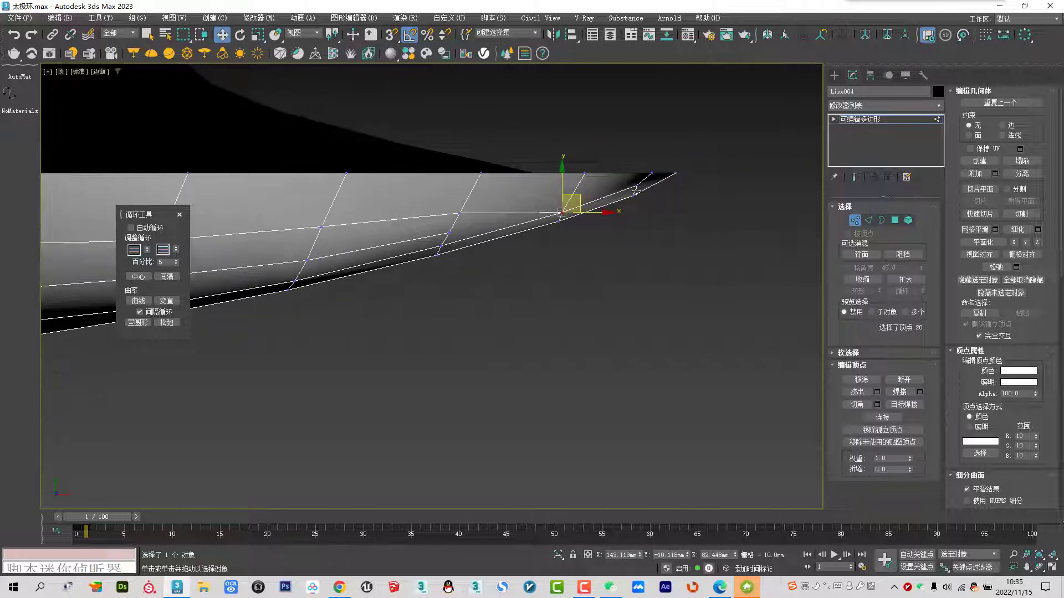
left_click(637, 189, "ctrl")
left_click(461, 215, "ctrl")
left_click_drag(462, 217, 418, 224)
left_click_drag(325, 225, 323, 231)
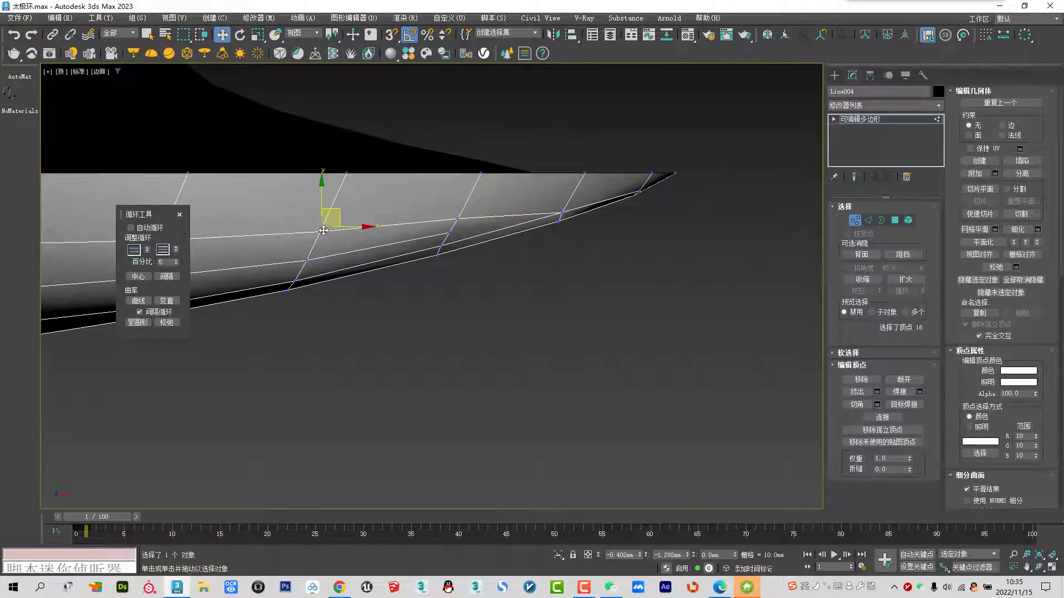
Orbit the Perspective view around the shell to check the seam
left_click(446, 237, "ctrl")
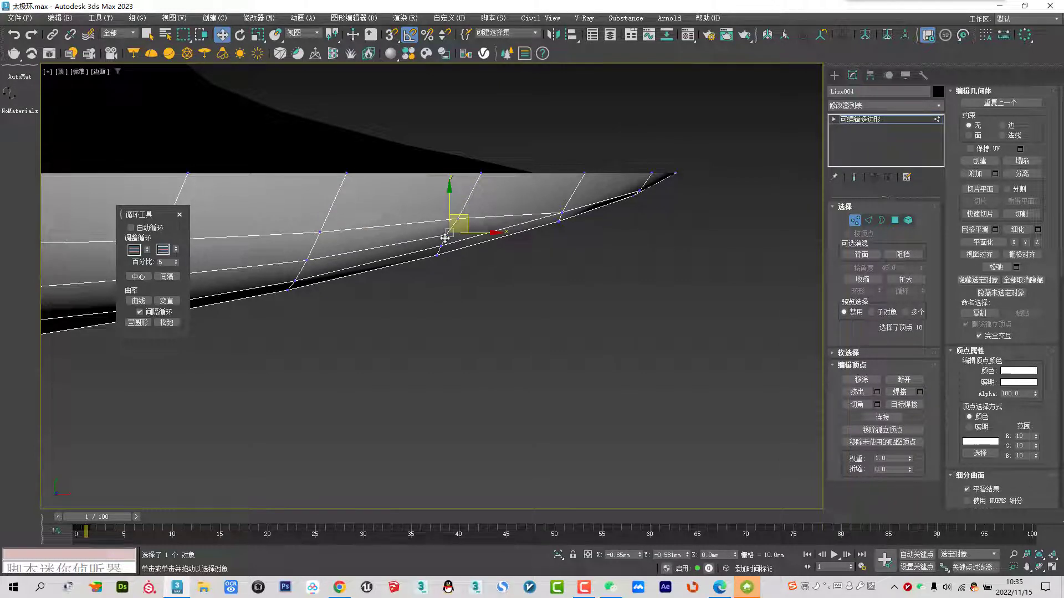
middle_click_drag(446, 237, 426, 285, "alt")
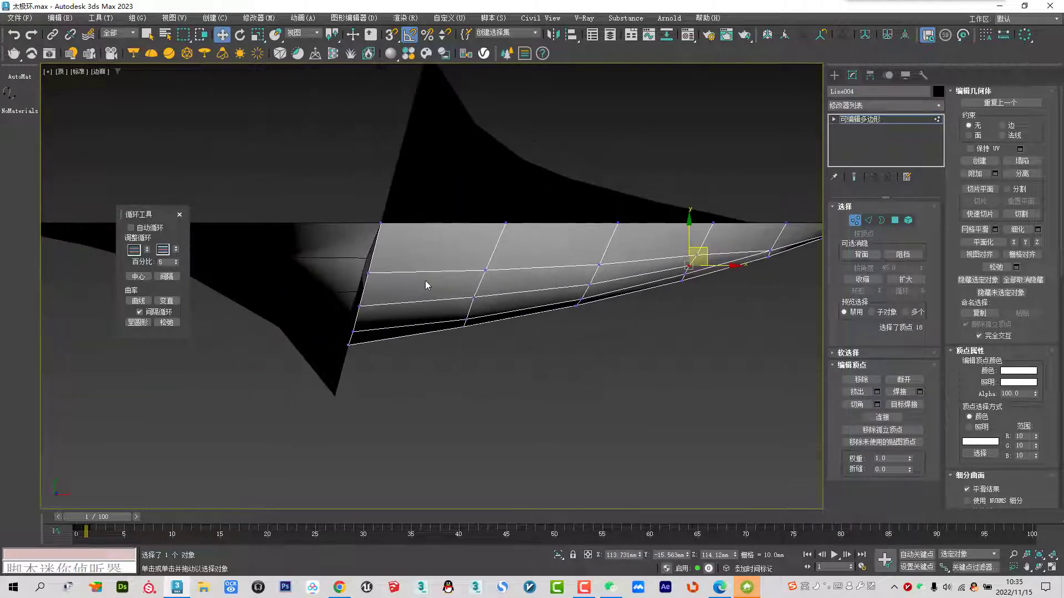
mouse_move(361, 286)
middle_mouse_down("alt")
mouse_move(465, 294)
mouse_move(440, 309)
mouse_move(439, 206)
mouse_move(475, 183)
mouse_move(554, 257)
middle_mouse_up("alt")
key("p")
middle_click_drag(523, 327, 271, 239, "alt")
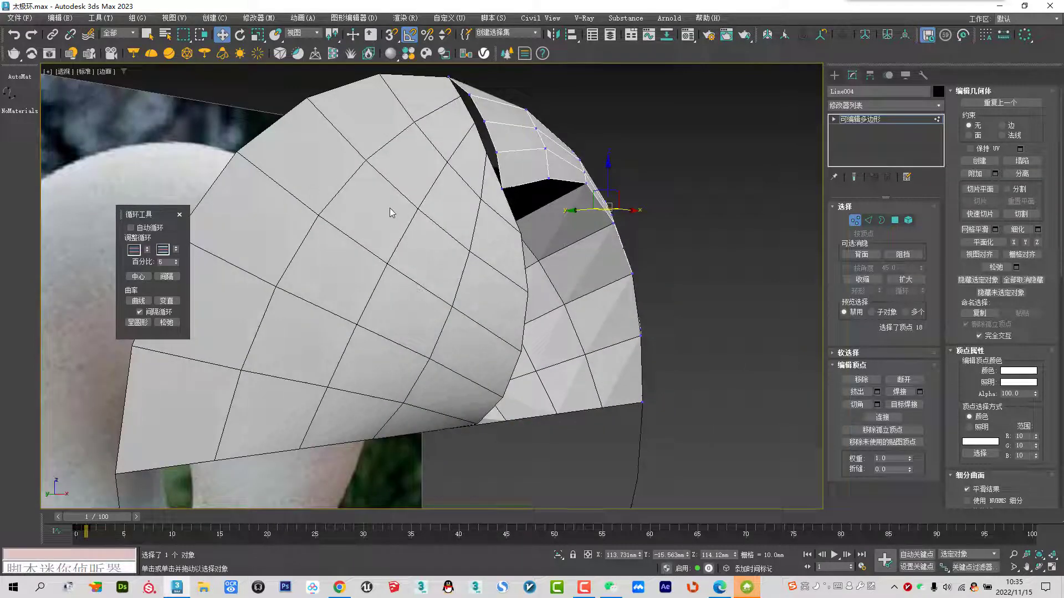
middle_click_drag(390, 213, 410, 249, "alt")
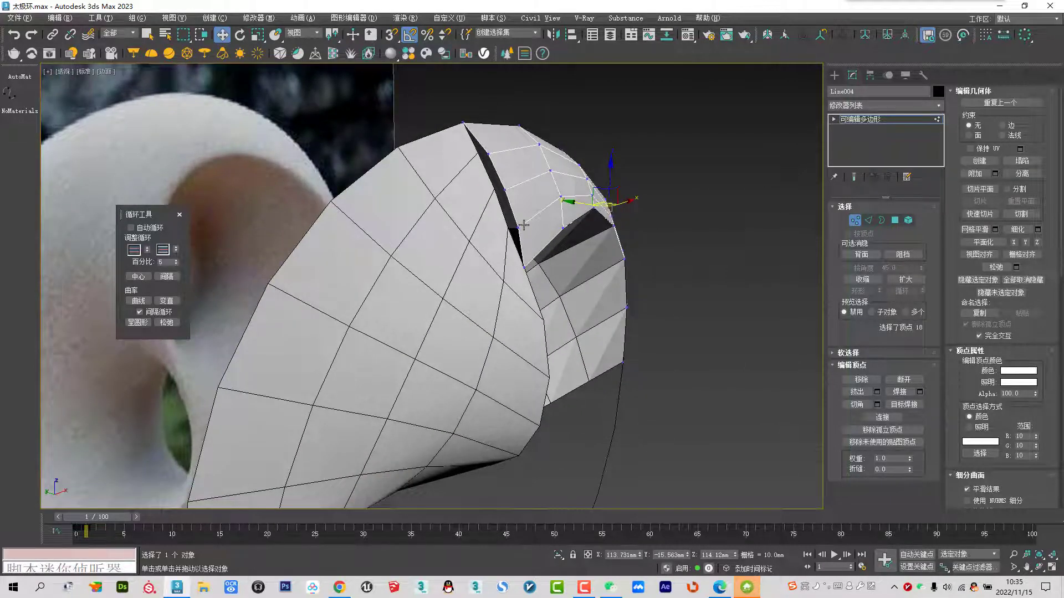
middle_click_drag(523, 224, 375, 353, "alt")
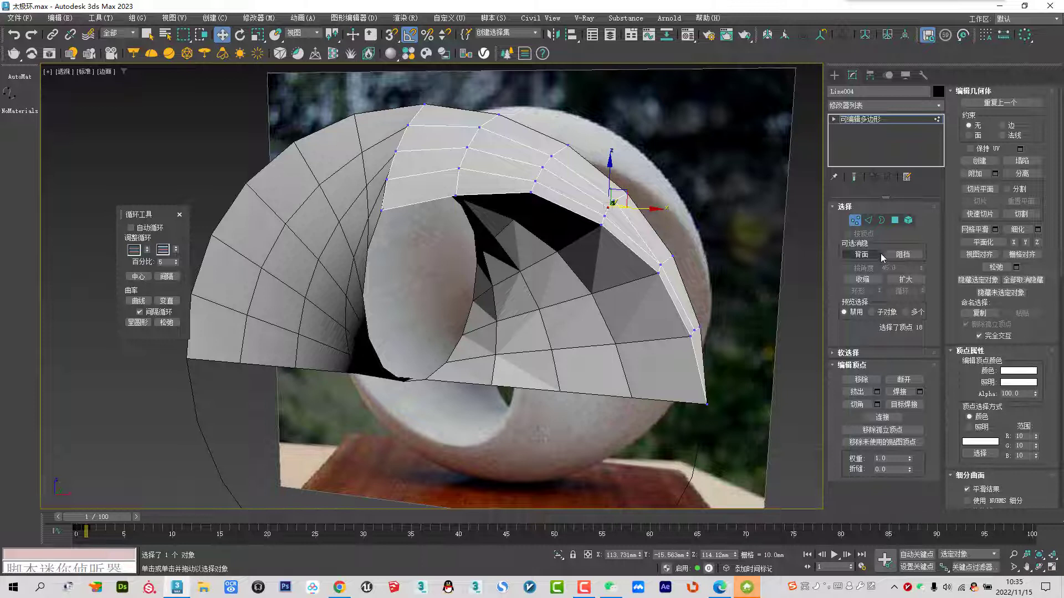
Leave vertex editing and hide edged faces on the shaded shell model
key("1")
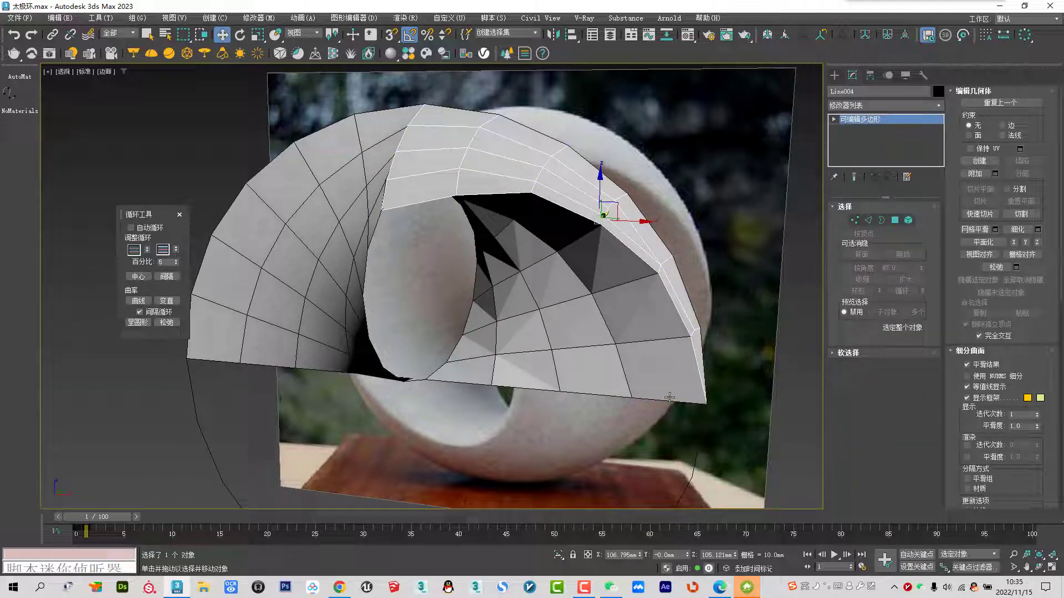
left_click(585, 588)
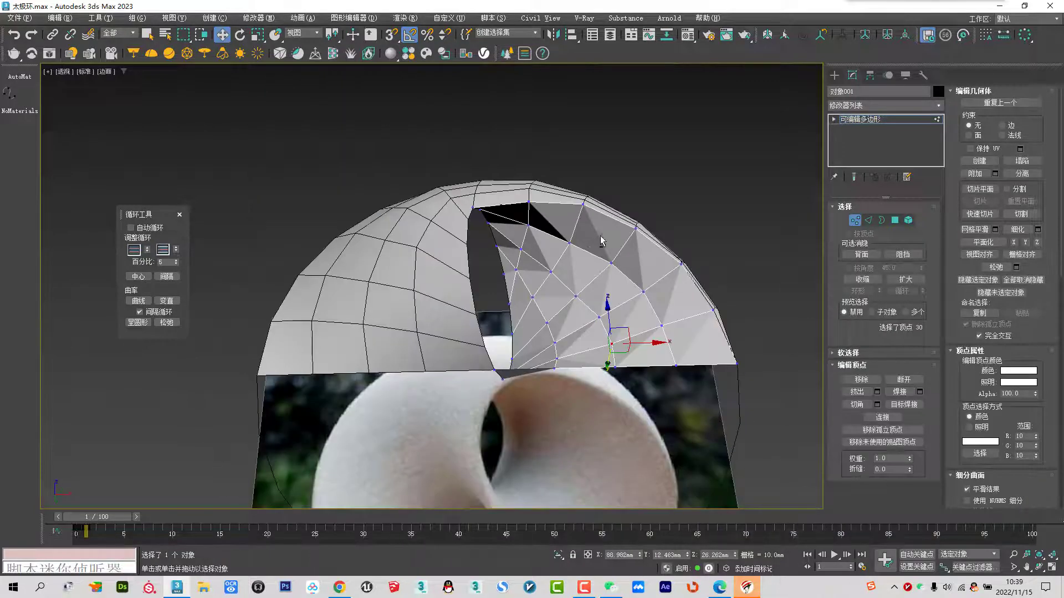
middle_click_drag(602, 240, 720, 232, "alt")
left_click(855, 221)
mouse_move(486, 244)
middle_mouse_down("alt")
mouse_move(517, 242)
mouse_move(456, 261)
mouse_move(547, 190)
mouse_move(435, 199)
mouse_move(464, 186)
mouse_move(500, 194)
mouse_move(483, 200)
mouse_move(445, 148)
mouse_move(519, 267)
mouse_move(490, 266)
mouse_move(470, 301)
mouse_move(529, 335)
mouse_move(536, 351)
middle_mouse_up("alt")
scroll(460, 255, "down", 3)
key("F4")
key("F4")
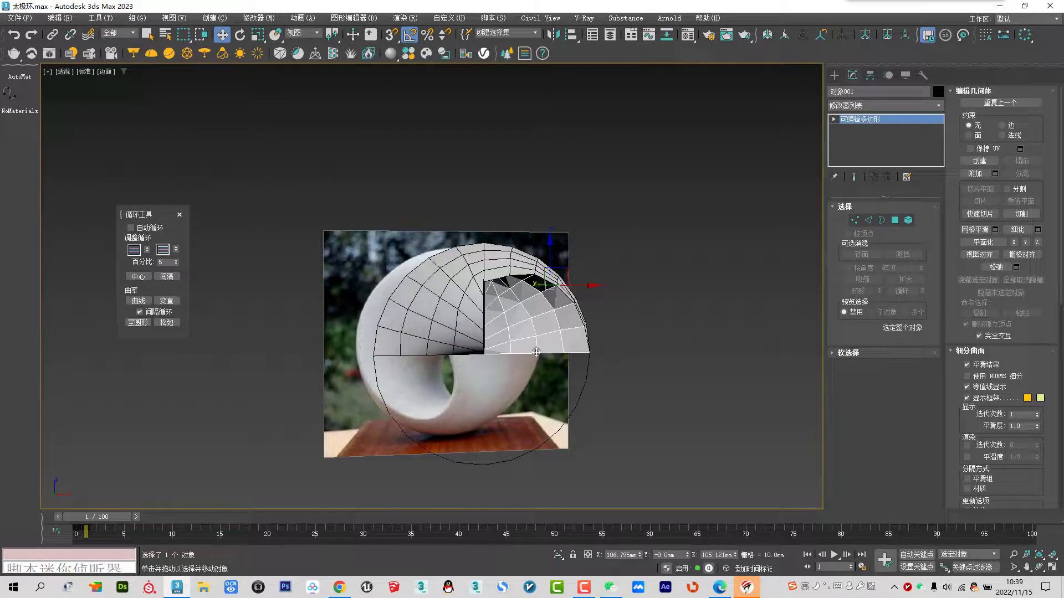
Add the left and third shell pieces to the selection and view them from Front
mouse_move(471, 318)
middle_mouse_down("alt")
mouse_move(512, 326)
mouse_move(471, 323)
middle_mouse_up("alt")
left_click(460, 327, "ctrl")
left_click(510, 266, "ctrl")
key("f")
scroll(494, 276, "up", 8)
scroll(494, 276, "down", 4)
scroll(494, 276, "down", 3)
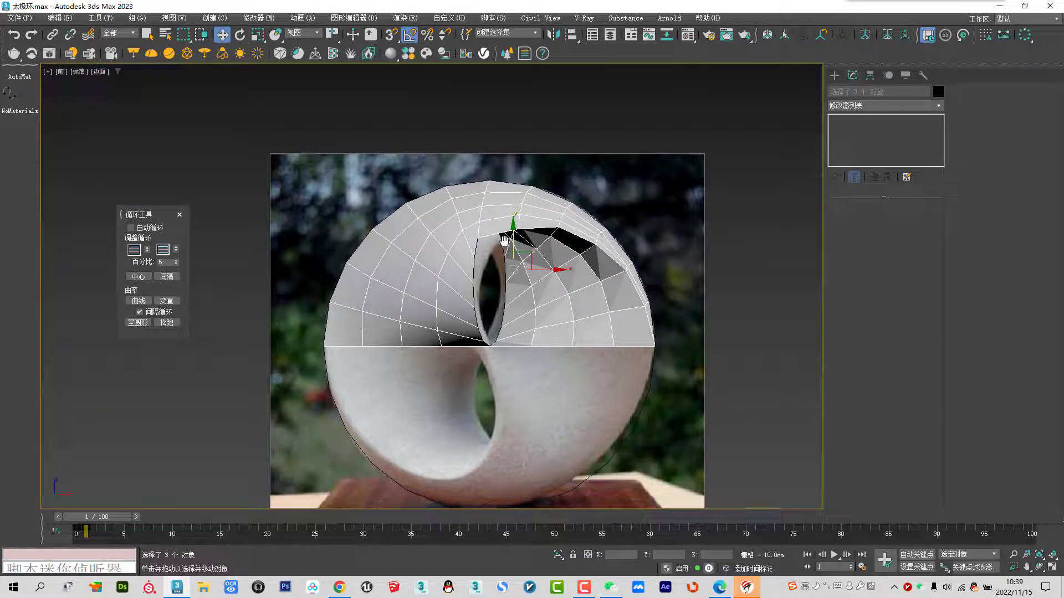
scroll(493, 276, "down", 1)
Return to Move, open the Hierarchy pivot settings and turn on vertex snapping
right_click(521, 253)
left_click(531, 266)
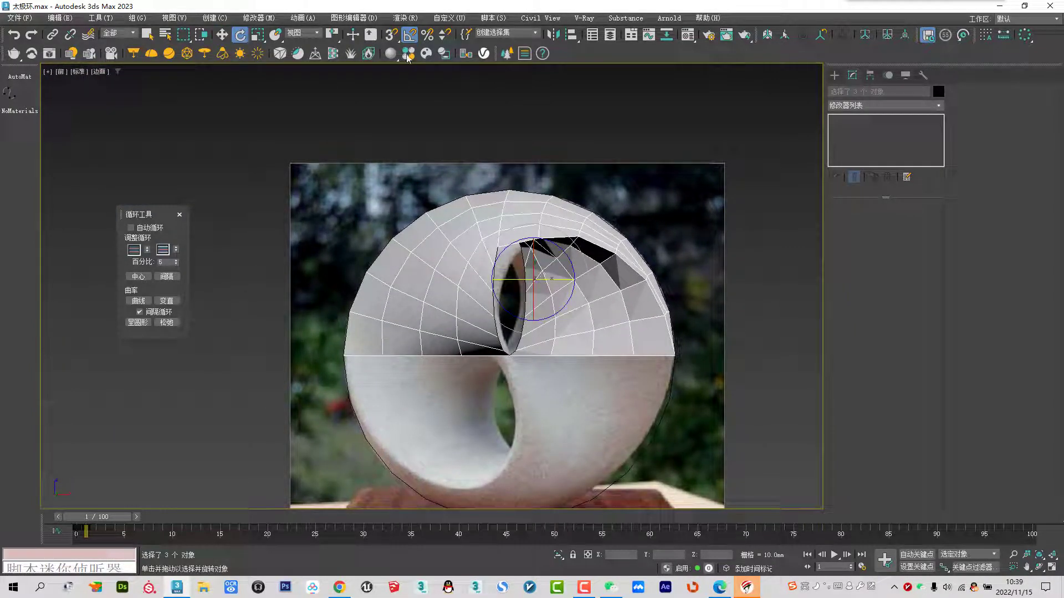
right_click(557, 210)
left_click(582, 224)
left_click(870, 75)
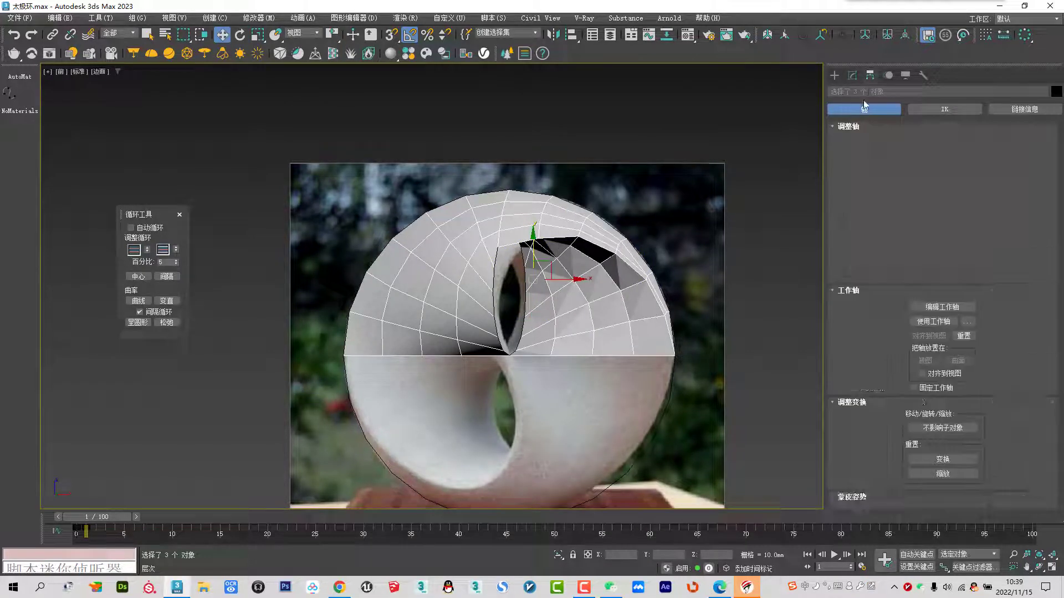
key("s")
key("shift")
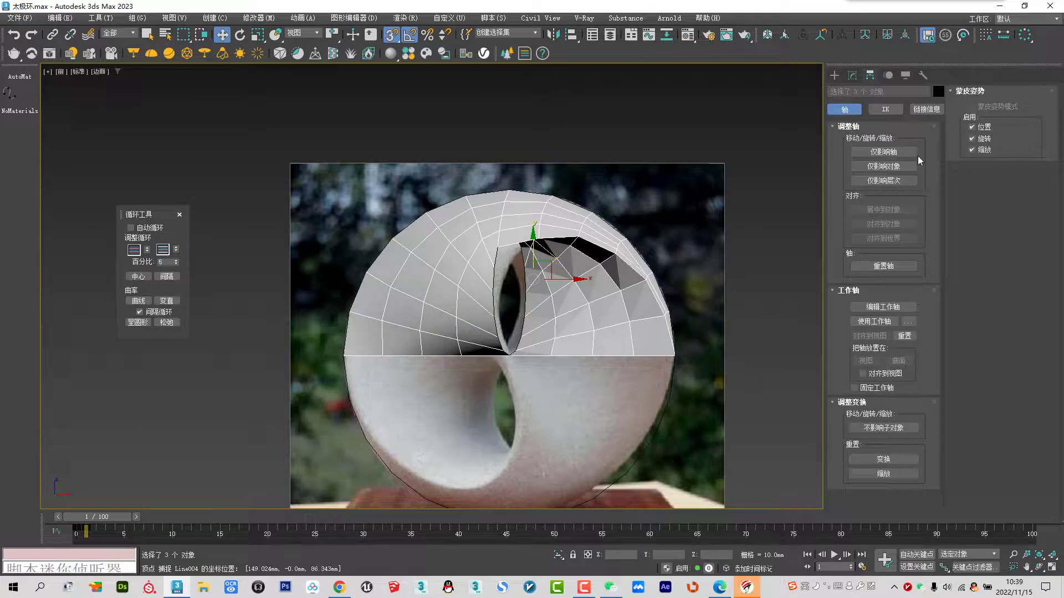
left_click(897, 152)
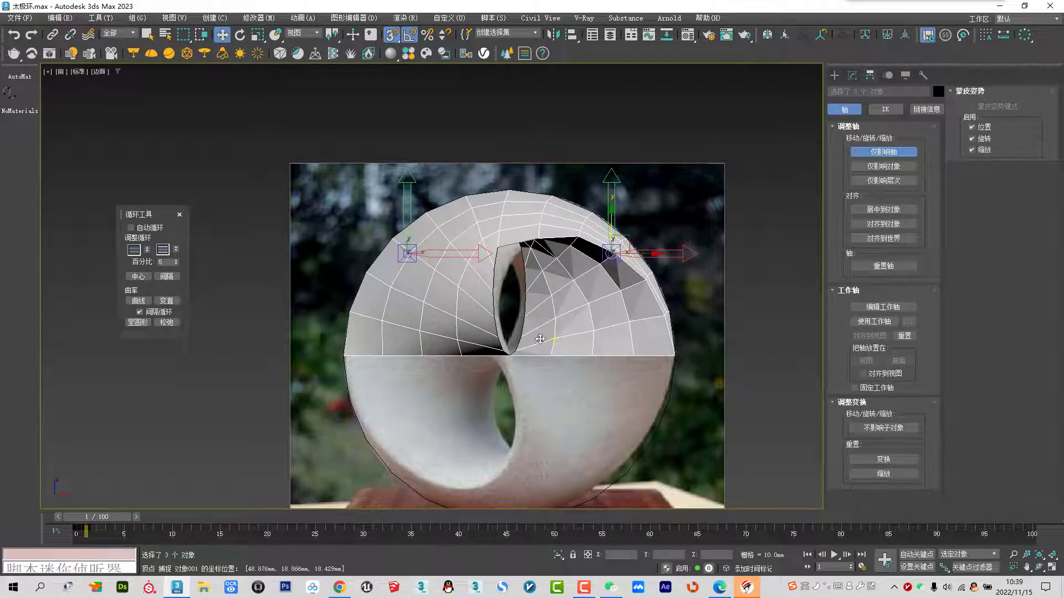
left_click(883, 152)
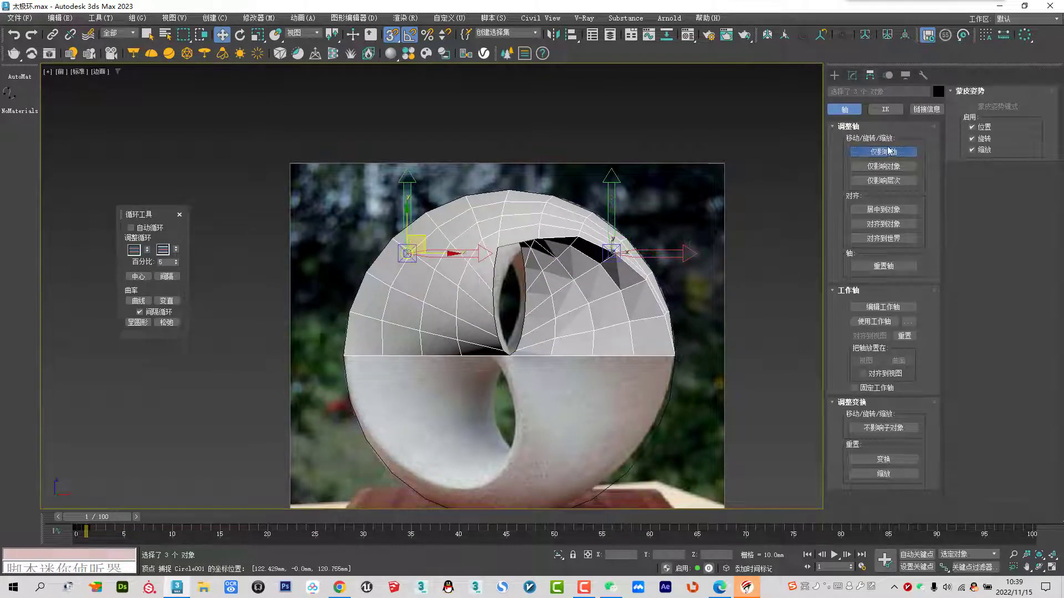
Snap Line002's pivot to the ring's centre vertex using Affect Pivot Only
left_click(531, 299)
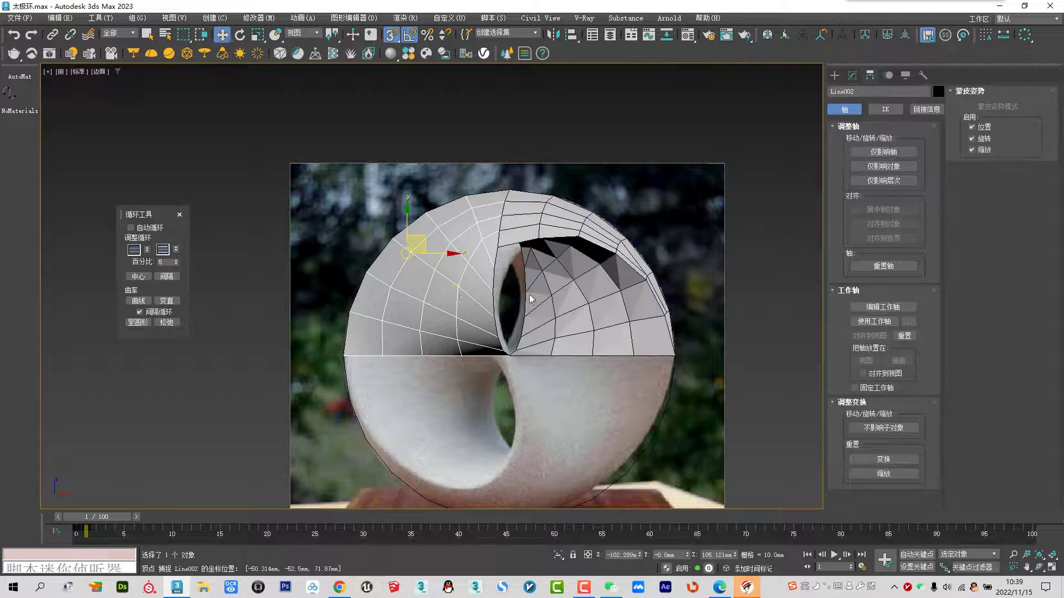
left_click(887, 152)
left_click_drag(432, 276, 509, 355)
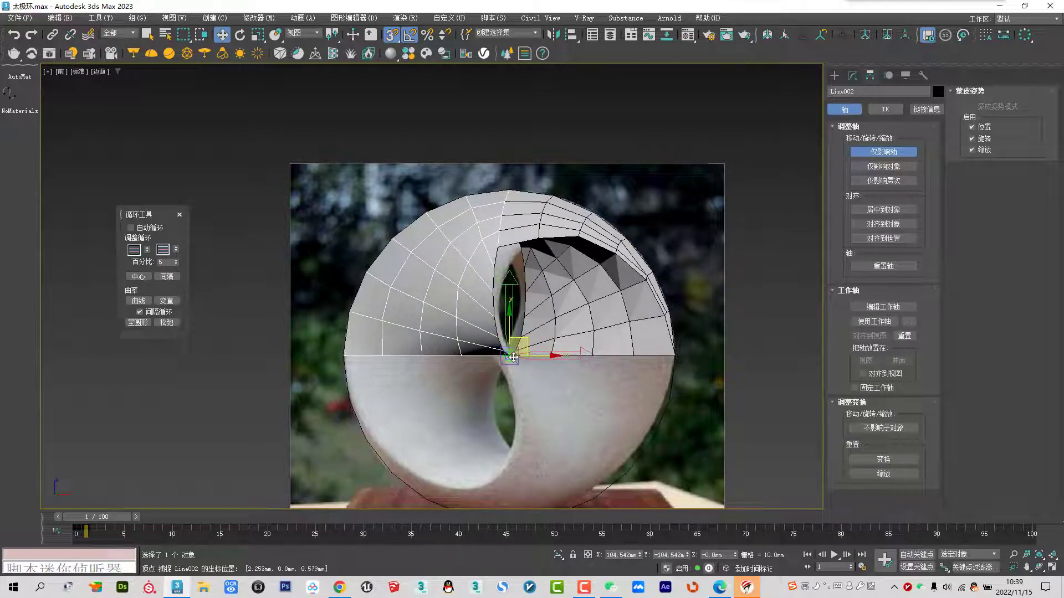
left_click(884, 152)
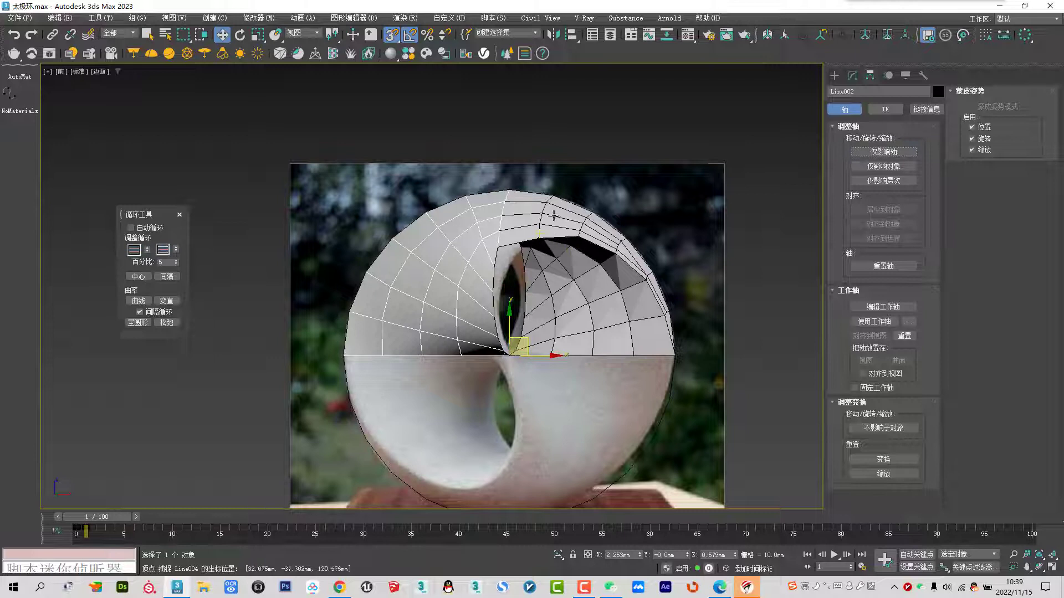
Snap the pivots of Line004 and 对象001 onto the same centre vertex
left_click(555, 214)
left_click(883, 151)
left_click(635, 244, "ctrl")
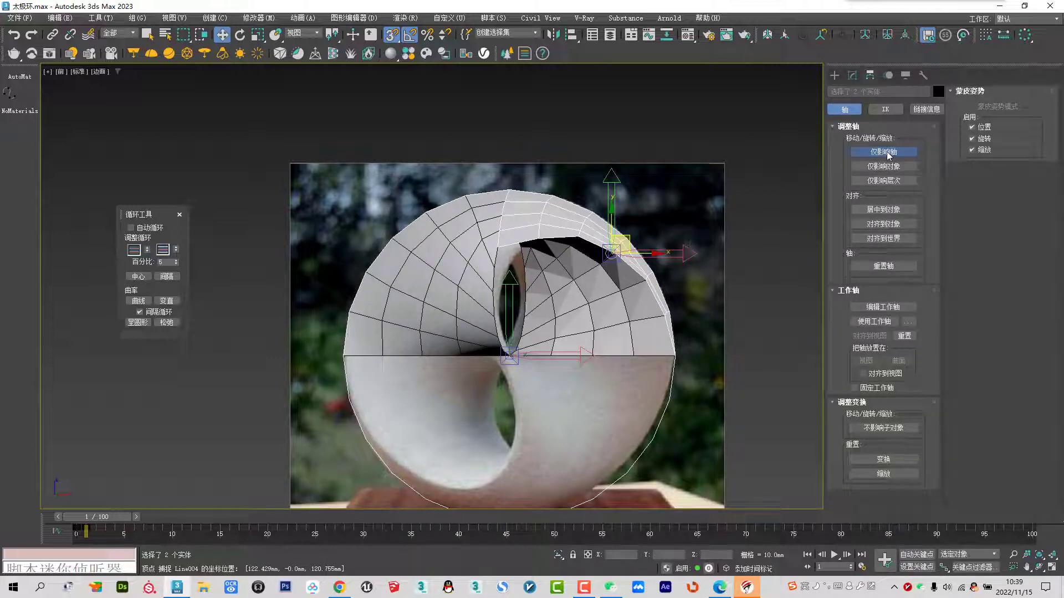
left_click(599, 237)
left_click(599, 237)
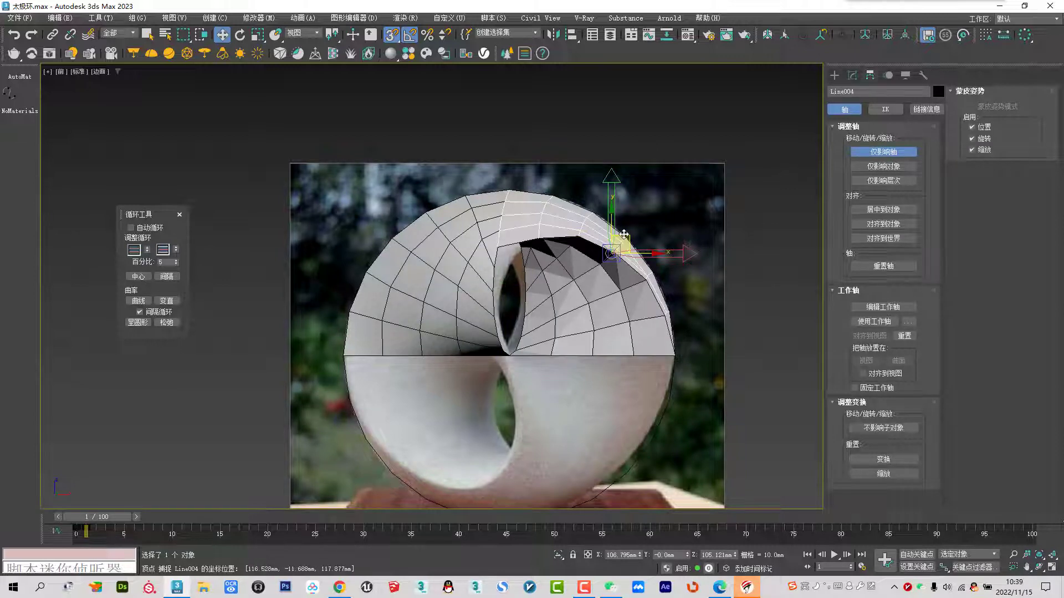
left_click_drag(623, 237, 508, 360)
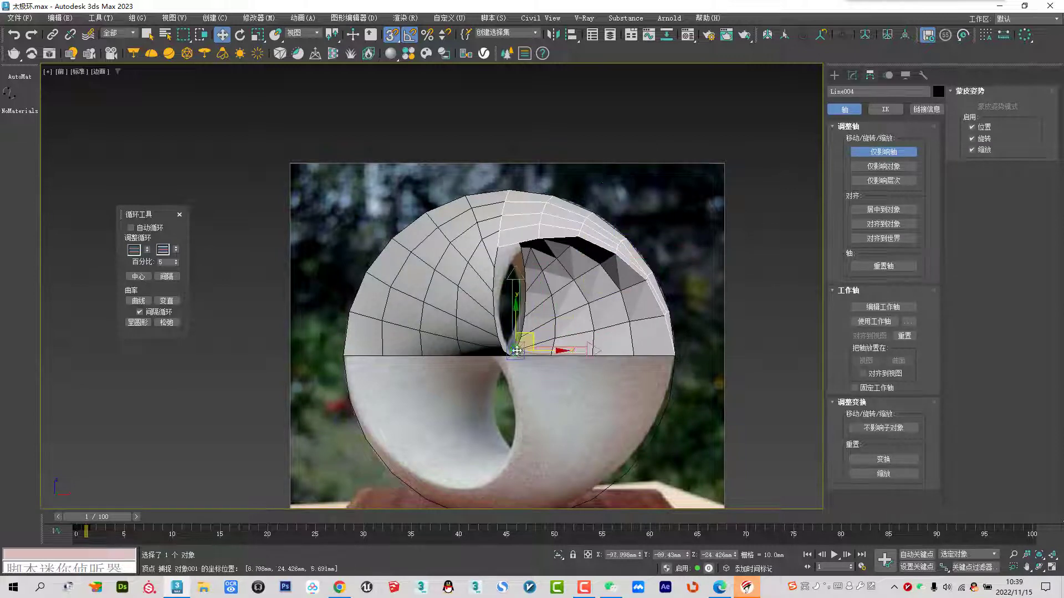
left_click(604, 311)
mouse_move(615, 238)
left_mouse_down()
mouse_move(552, 339)
mouse_move(508, 355)
left_mouse_up()
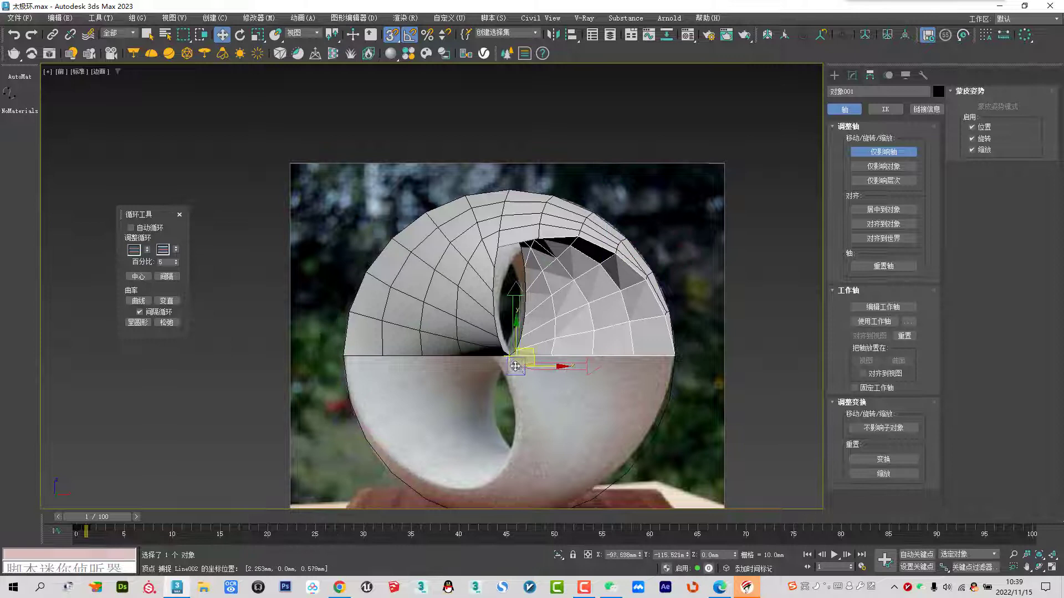
left_click(893, 152)
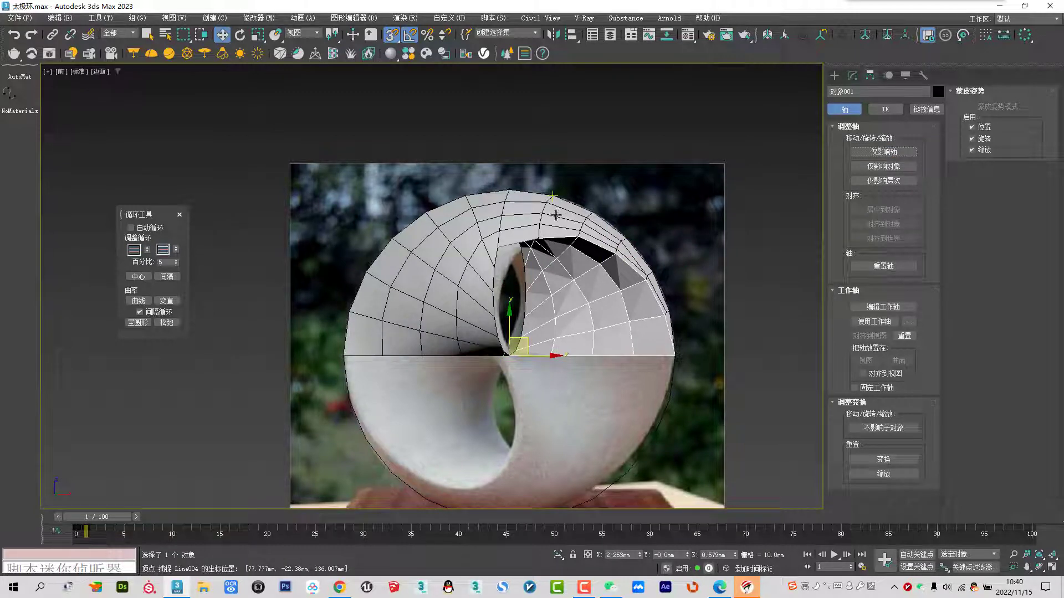
left_click(550, 211, "ctrl")
Shift-rotate the three upper pieces -105° on Y as instance copies
left_click(517, 219, "ctrl")
right_click(535, 297)
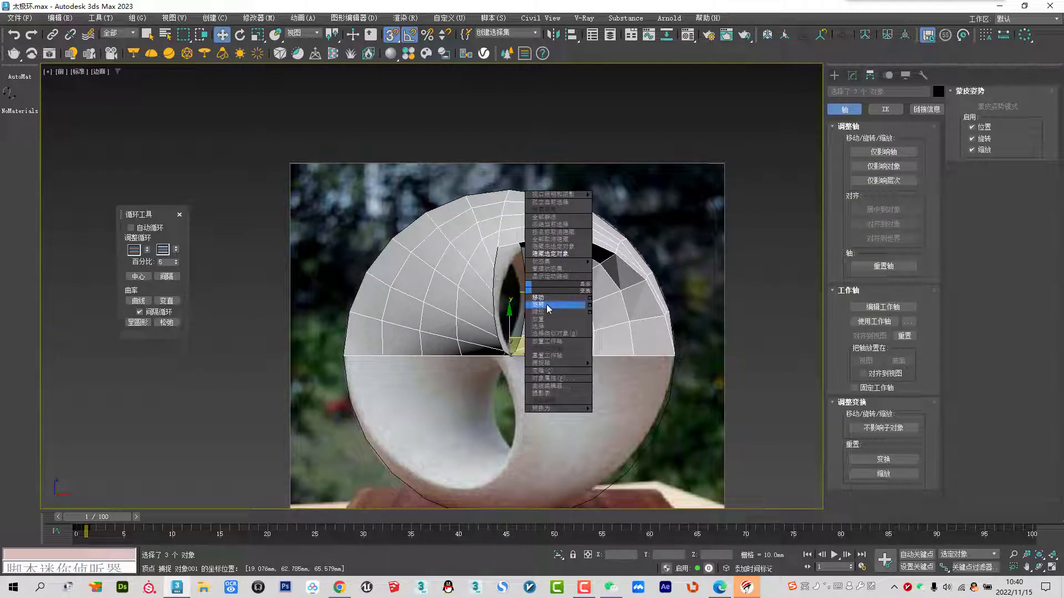
left_click(538, 304)
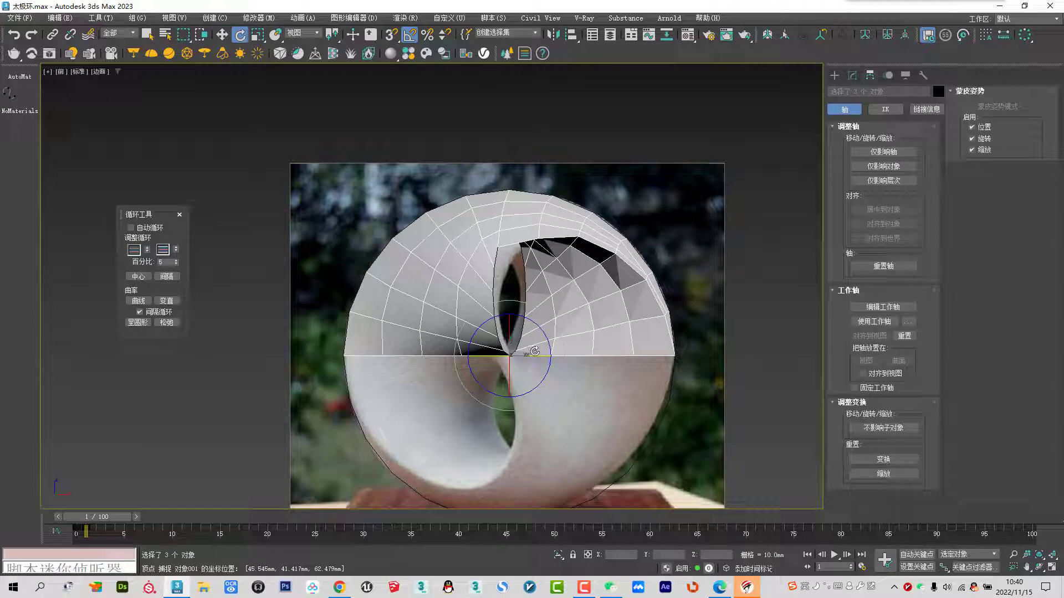
mouse_move(535, 353)
left_mouse_down()
mouse_move(425, 359)
mouse_move(435, 357)
left_mouse_up()
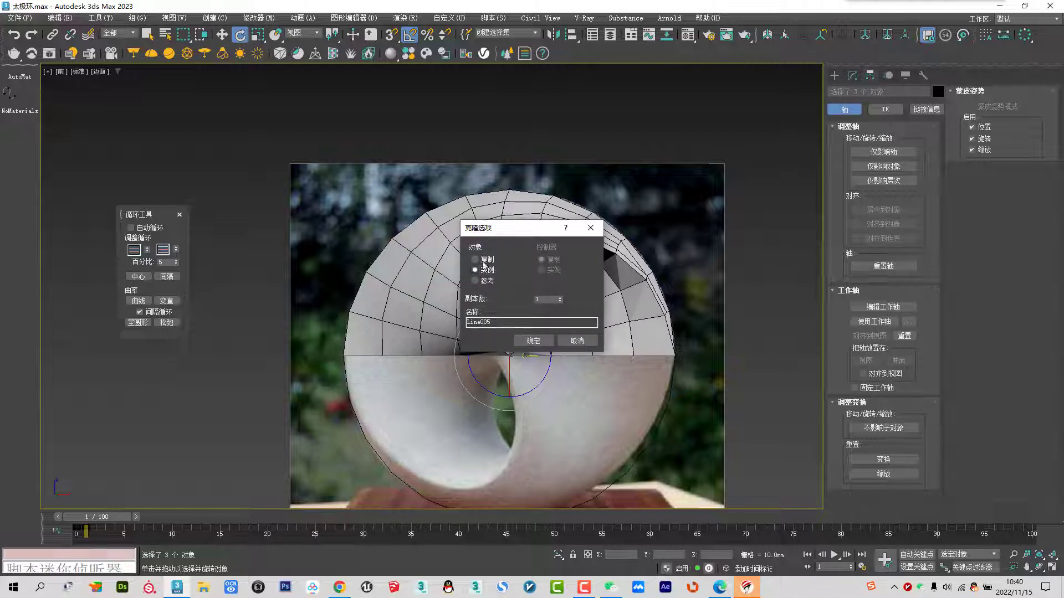
left_click(533, 340)
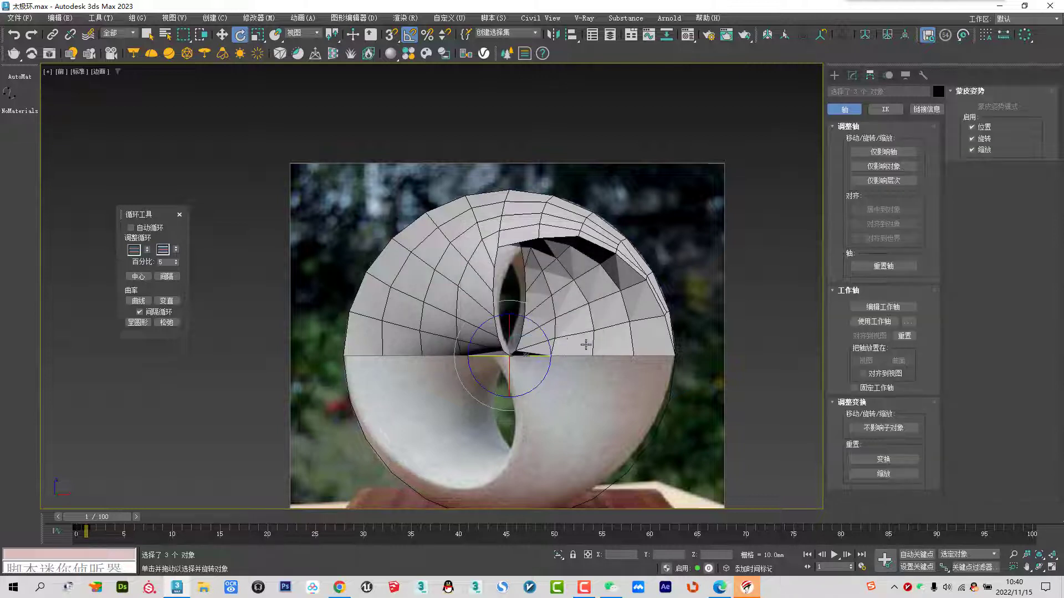
Shift-rotate all six pieces 120° about Z as instances, then return to Move
left_click(480, 283, "ctrl")
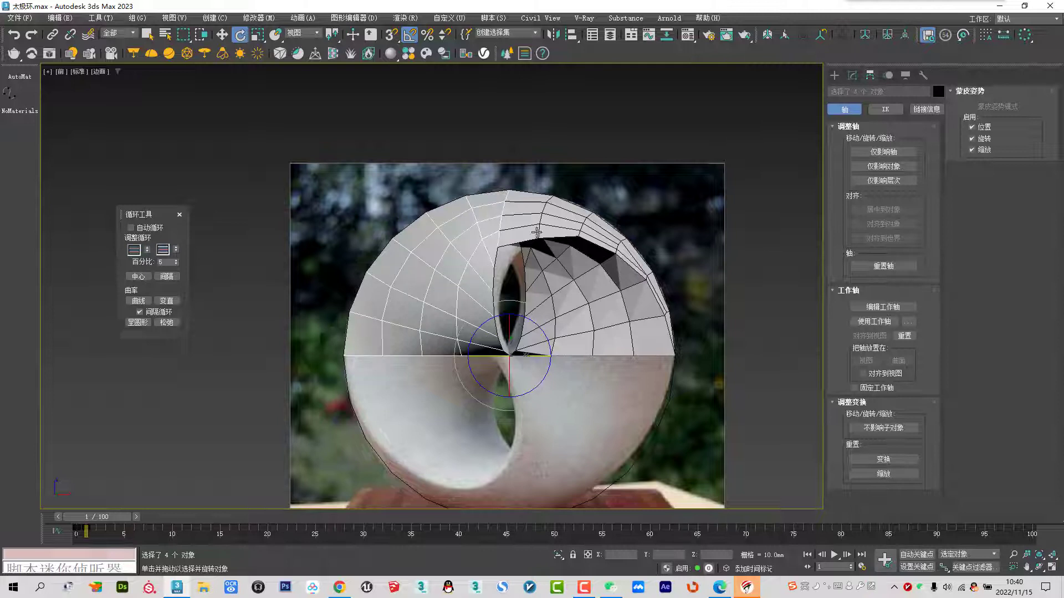
left_click(499, 260, "ctrl")
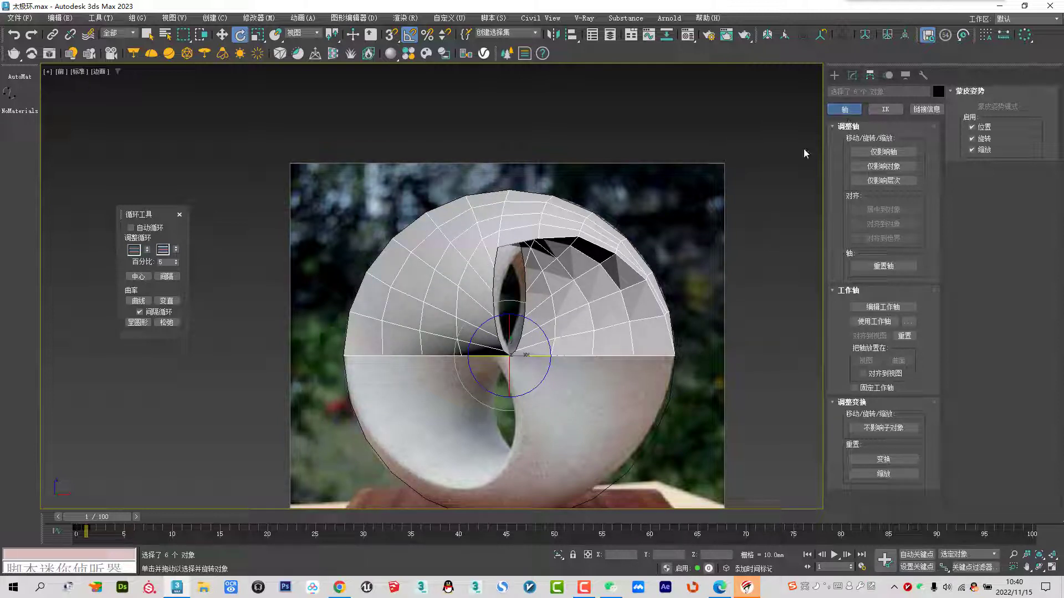
left_click_drag(554, 384, 621, 380, "shift")
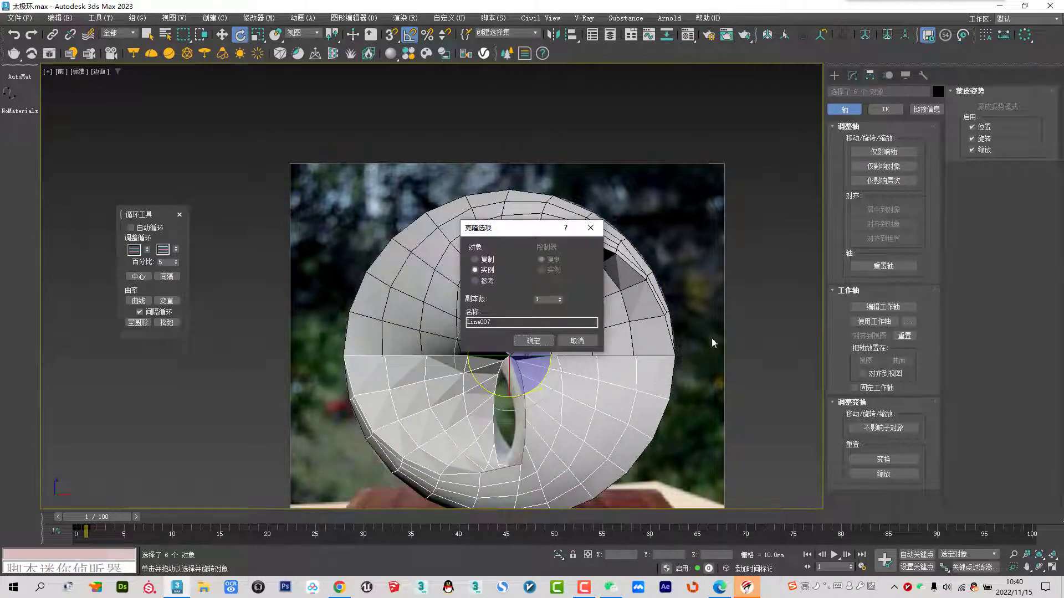
left_click(534, 341)
right_click(558, 327)
left_click(567, 324)
Orbit in Perspective to inspect the complete ring, then return to Front view
key("p")
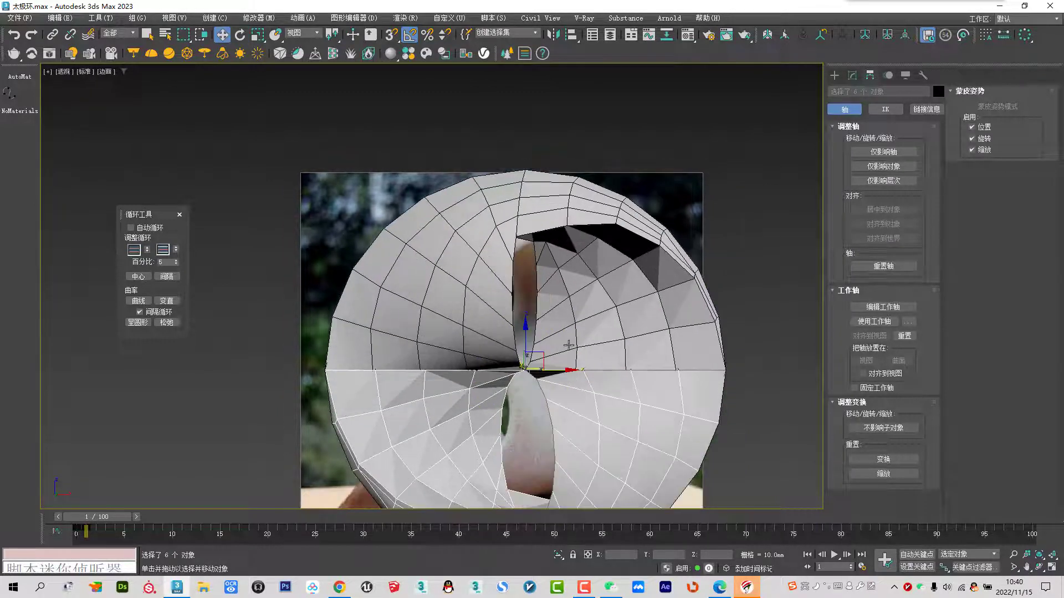
scroll(576, 332, "down", 5)
mouse_move(576, 332)
middle_mouse_down("alt")
mouse_move(635, 376)
mouse_move(672, 358)
mouse_move(606, 311)
mouse_move(579, 329)
mouse_move(614, 286)
mouse_move(383, 407)
middle_mouse_up("alt")
scroll(579, 329, "up", 5)
scroll(366, 400, "up", 5)
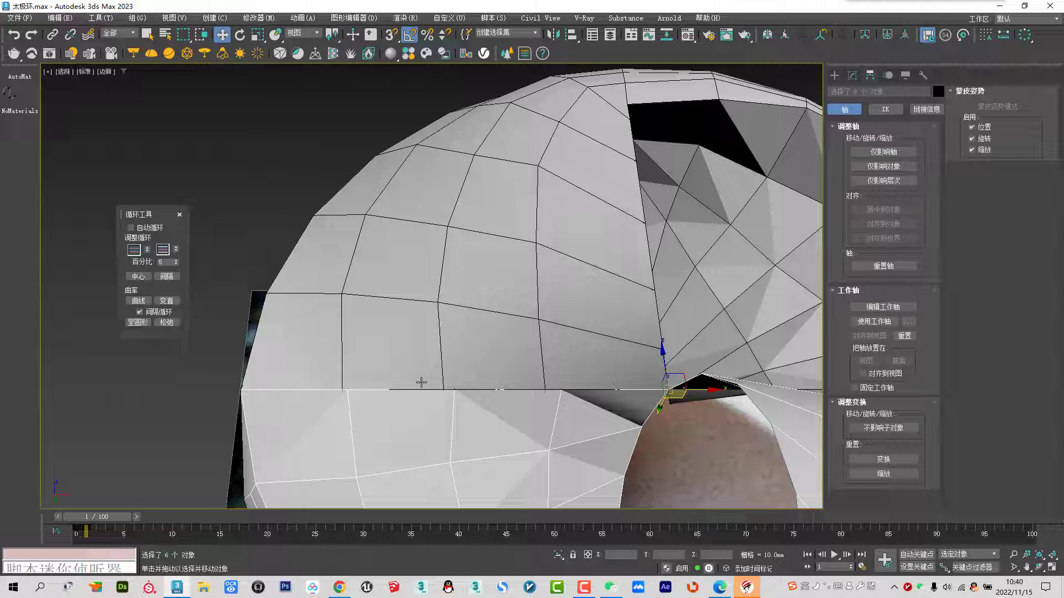
scroll(514, 363, "down", 5)
middle_click_drag(514, 364, 680, 356, "alt")
key("f")
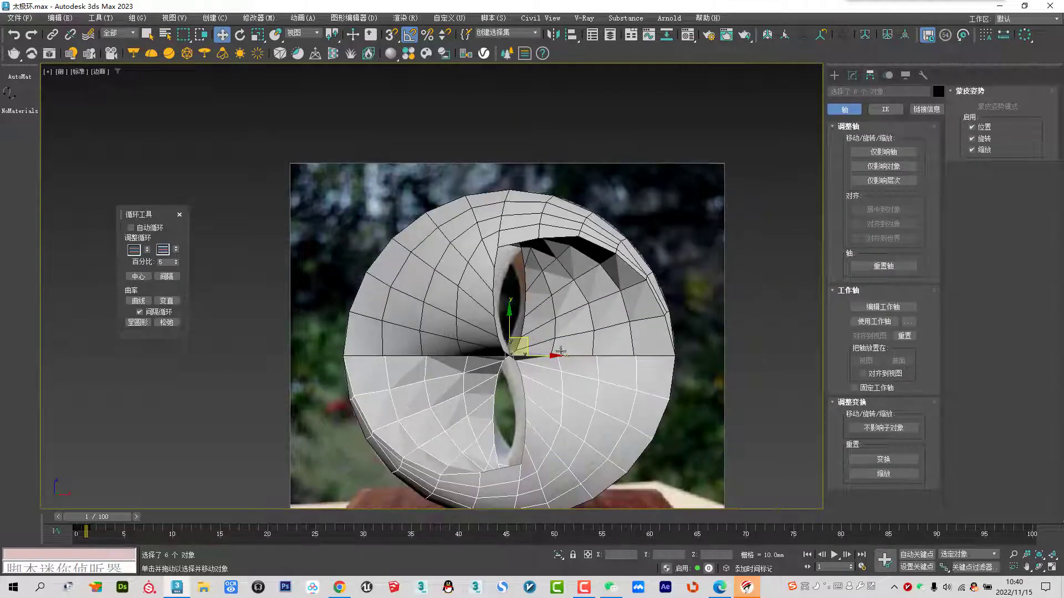
scroll(568, 426, "up", 4)
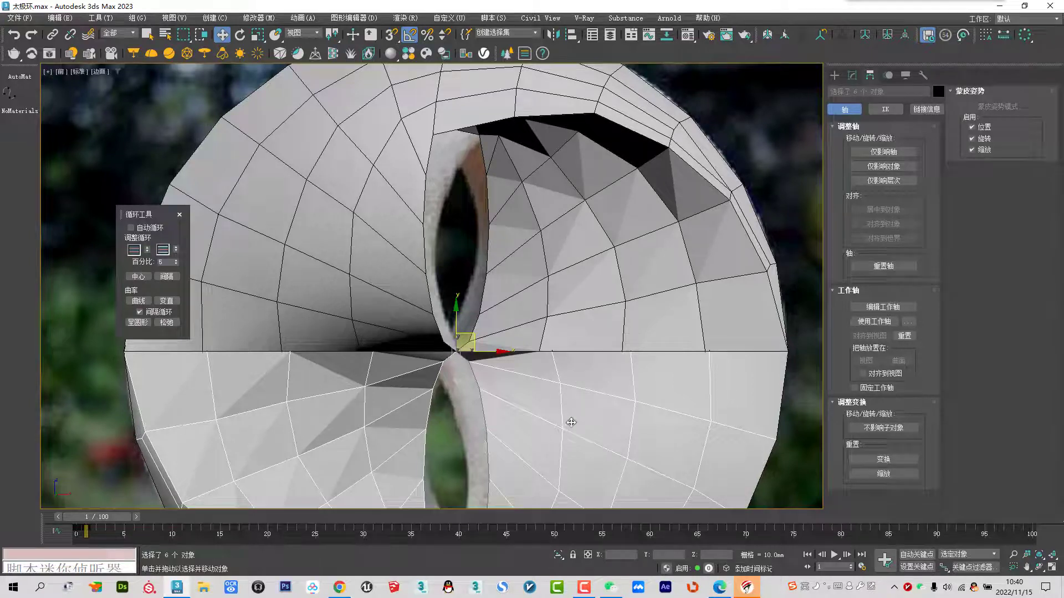
scroll(672, 371, "down", 5)
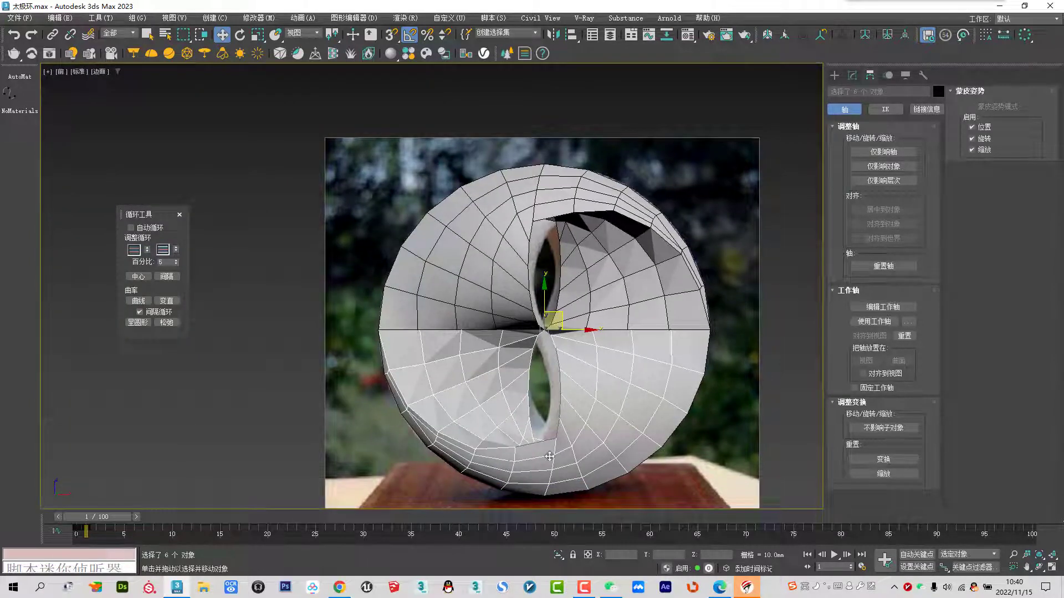
middle_click_drag(625, 259, 540, 232, "alt")
scroll(540, 233, "up", 3)
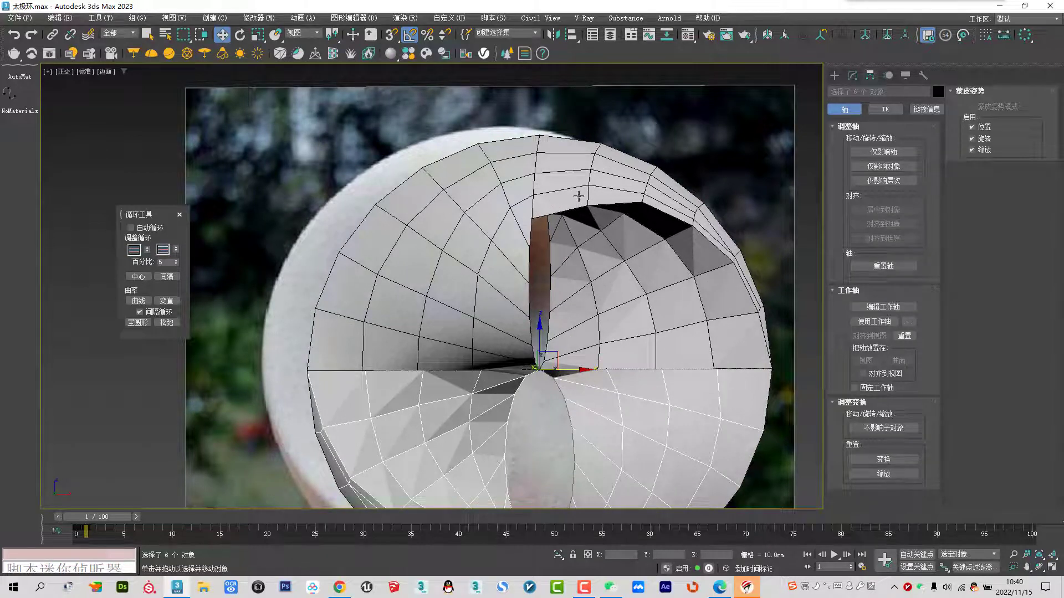
key("f")
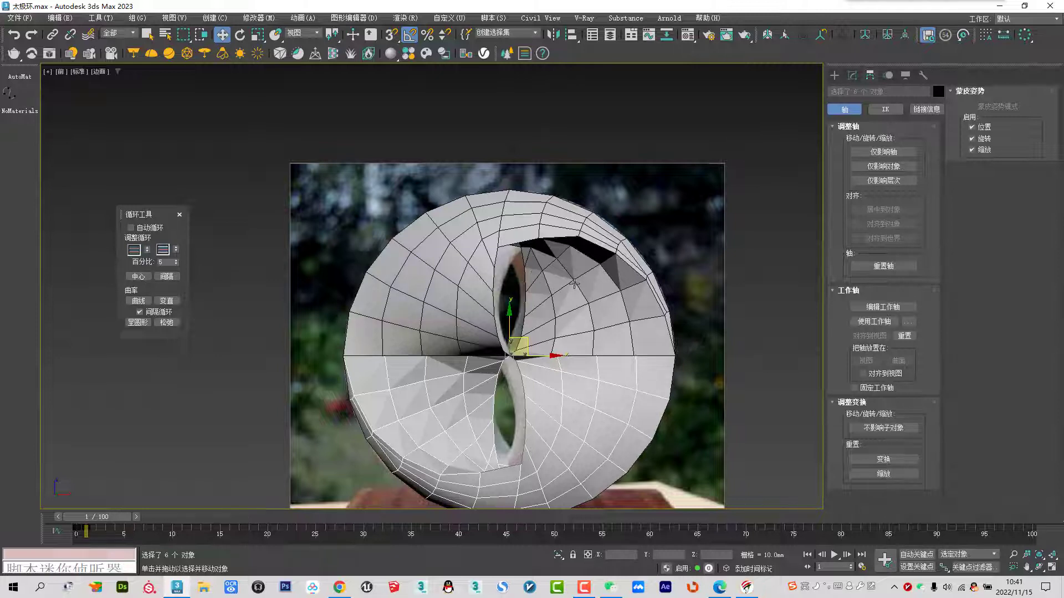
key("Home")
scroll(539, 294, "up", 4)
scroll(532, 287, "up", 2)
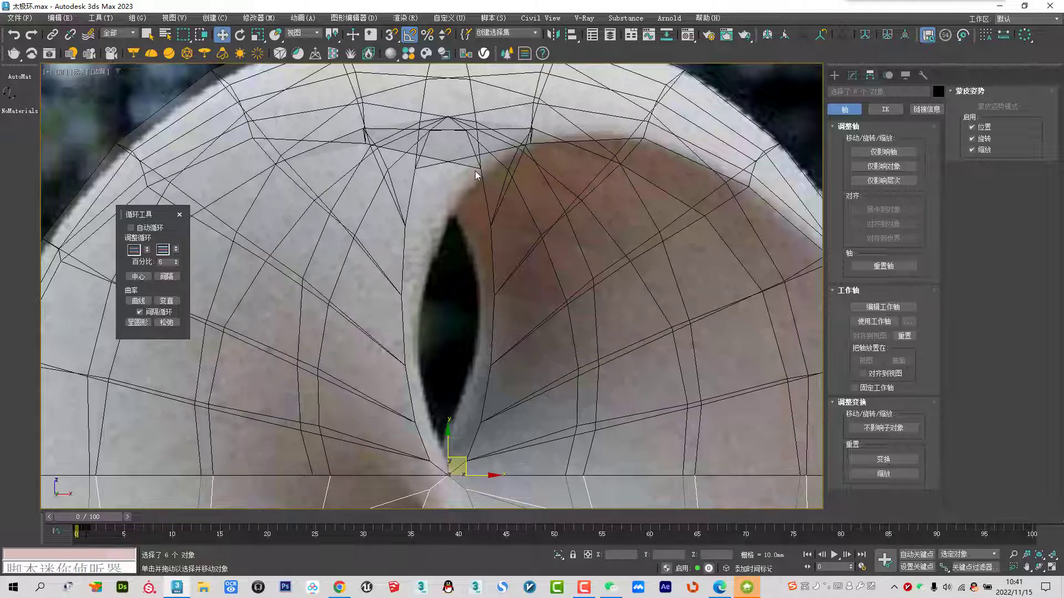
scroll(489, 229, "down", 4)
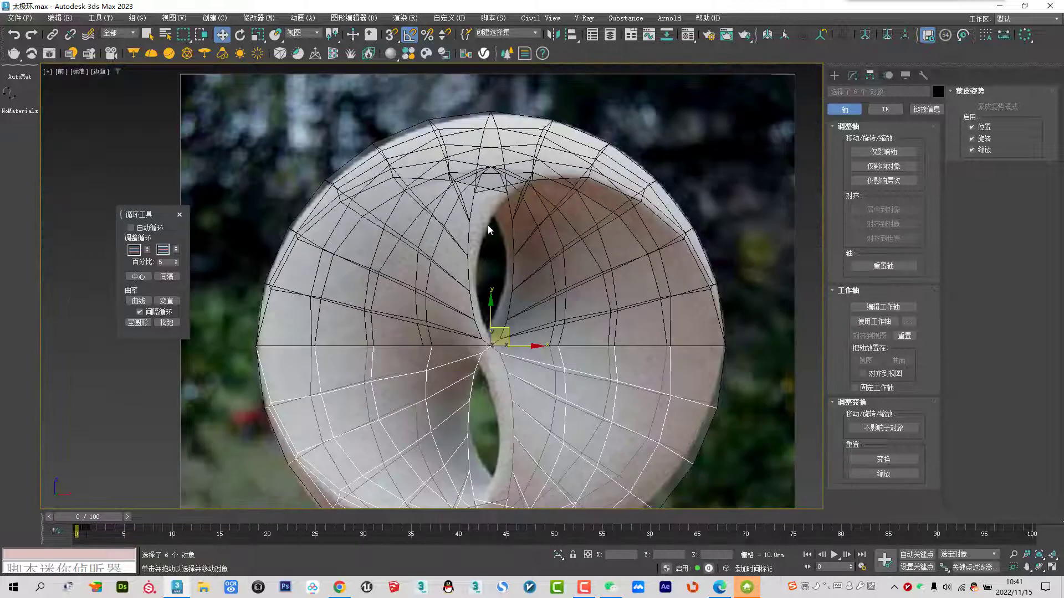
key("period")
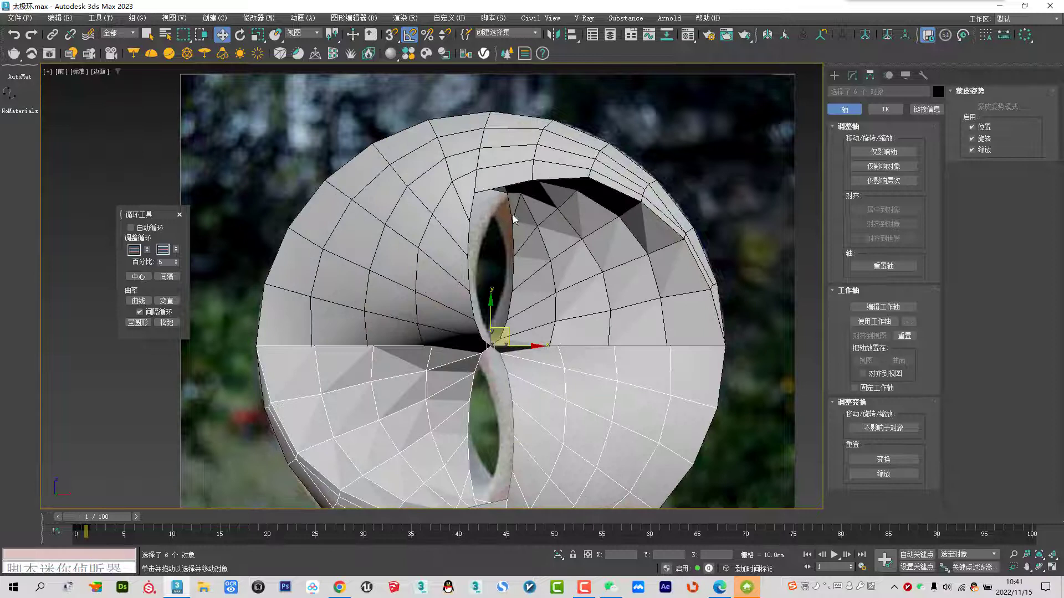
left_click(579, 194)
left_click(536, 157)
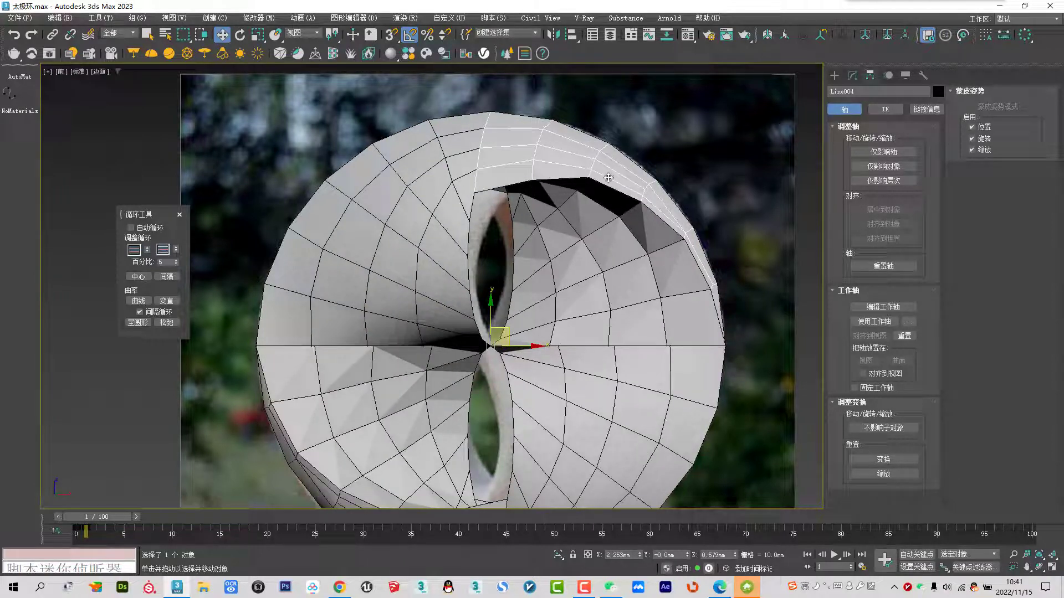
left_click(619, 259)
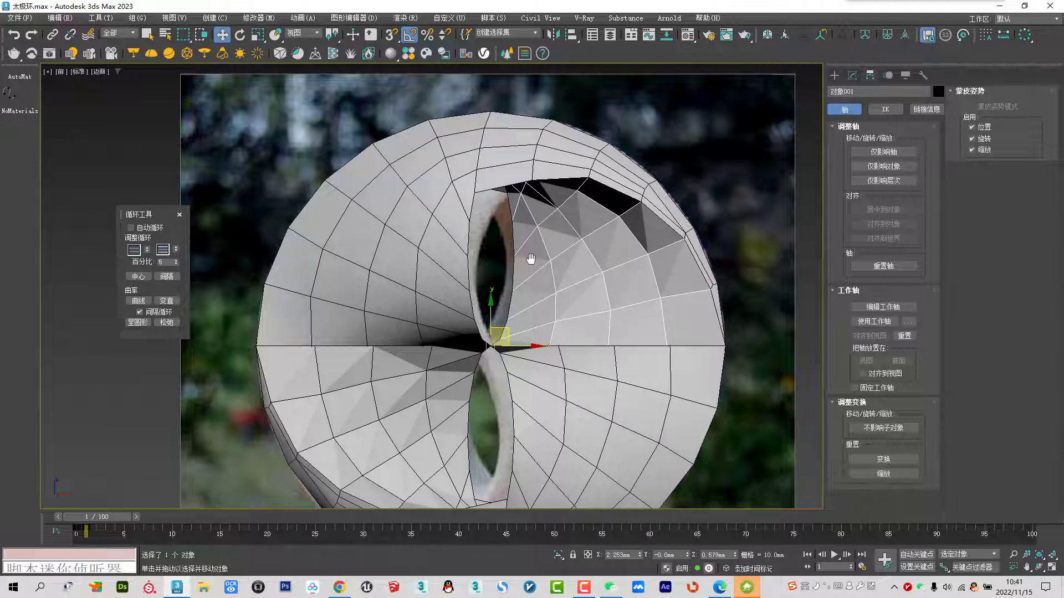
middle_click_drag(560, 328, 549, 282)
On 对象001, snap a seam vertex onto its neighbour at the ring's central pinch
left_click(852, 75)
left_click(855, 220)
scroll(568, 292, "up", 4)
key("s")
left_click_drag(538, 312, 658, 313)
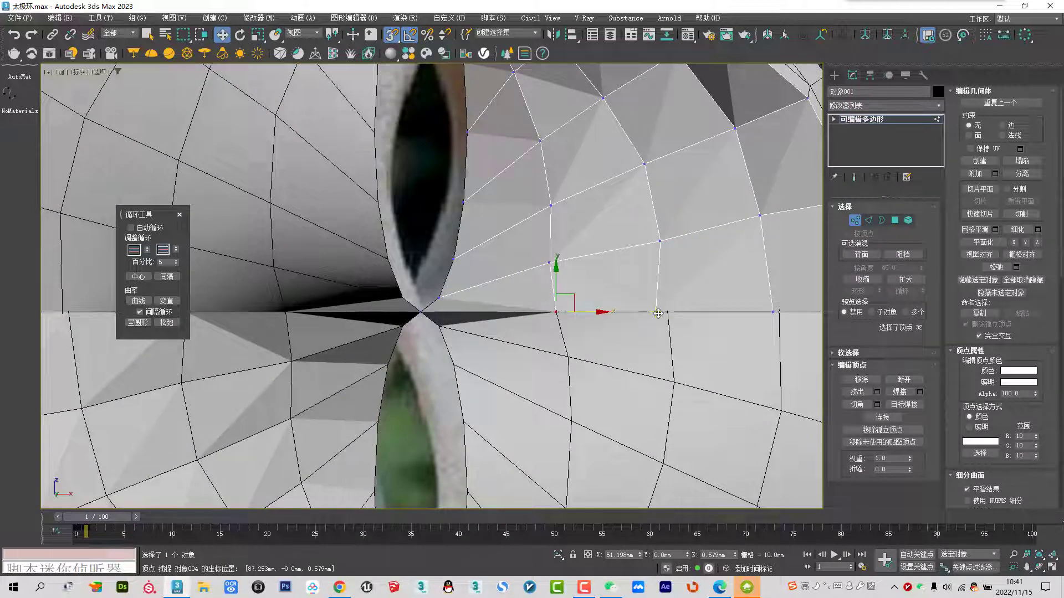
scroll(638, 298, "down", 2)
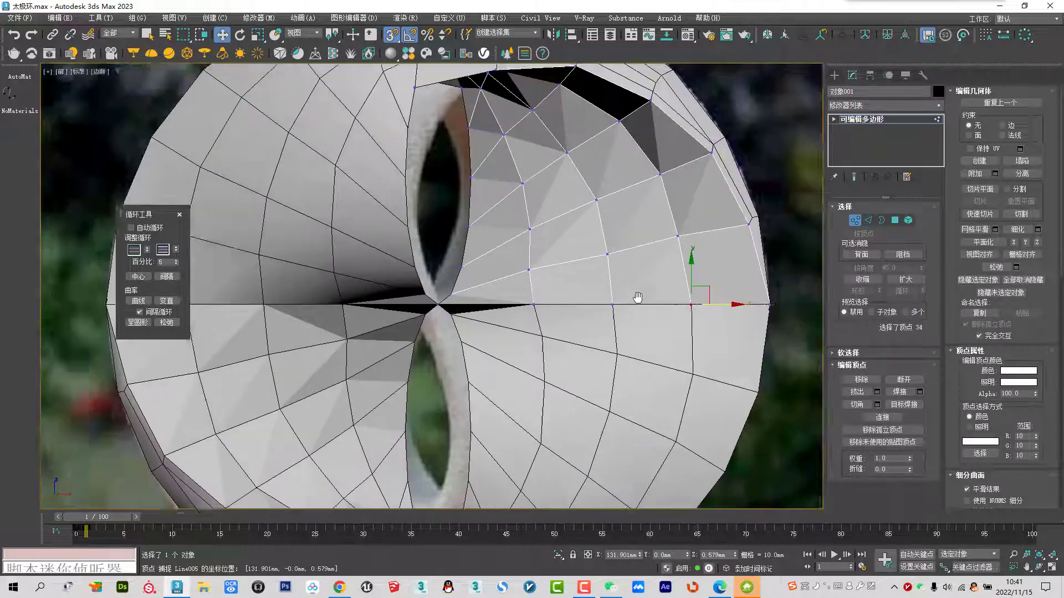
middle_click_drag(638, 298, 589, 293)
middle_click_drag(262, 309, 541, 340, "alt")
scroll(471, 339, "up", 2)
scroll(472, 339, "down", 3)
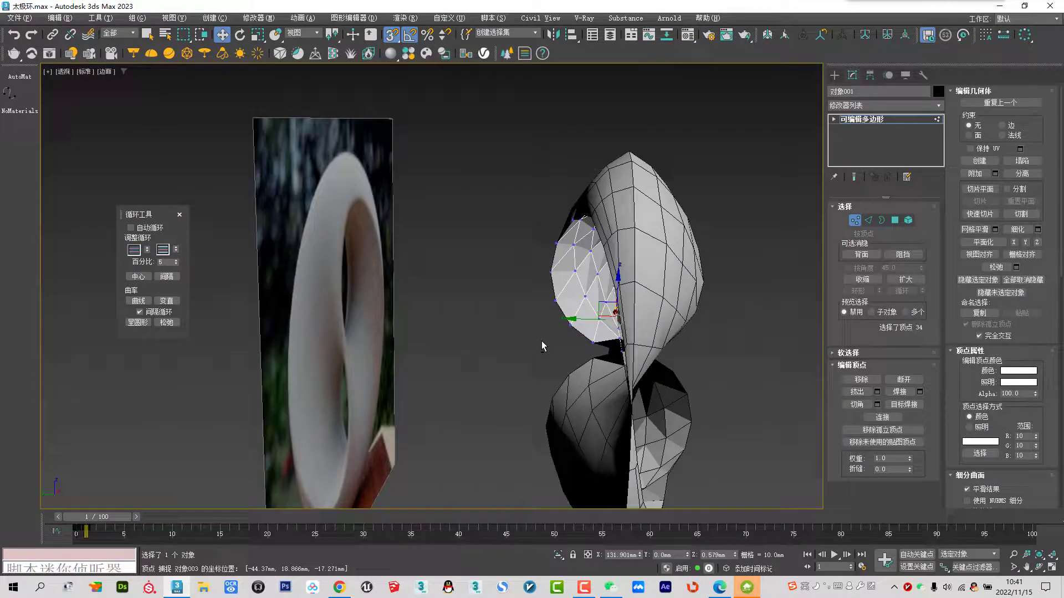
scroll(653, 368, "up", 3)
scroll(713, 375, "up", 2)
scroll(714, 376, "down", 2)
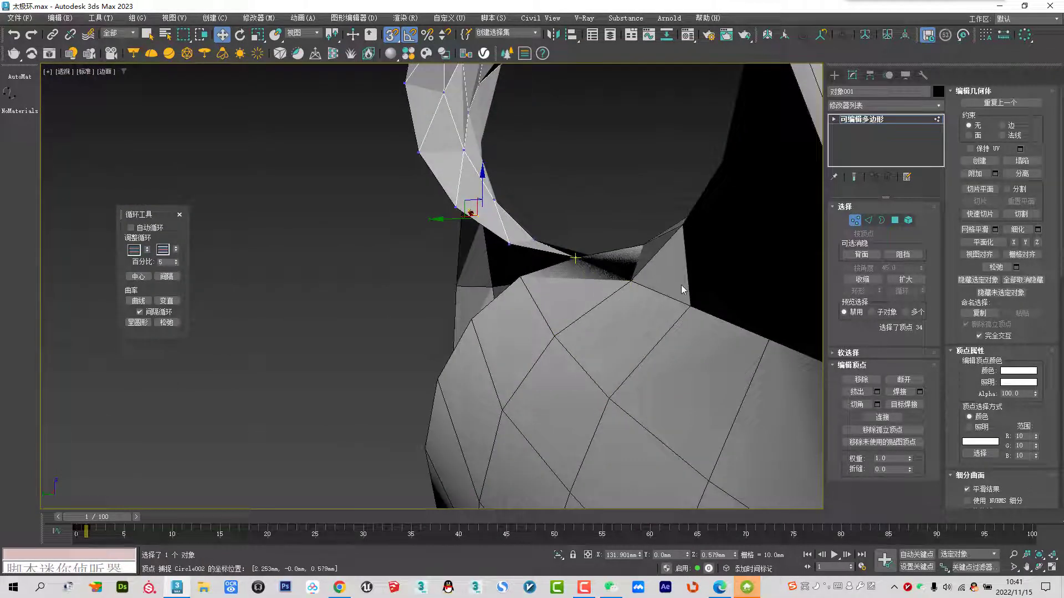
key("f")
scroll(496, 305, "up", 3)
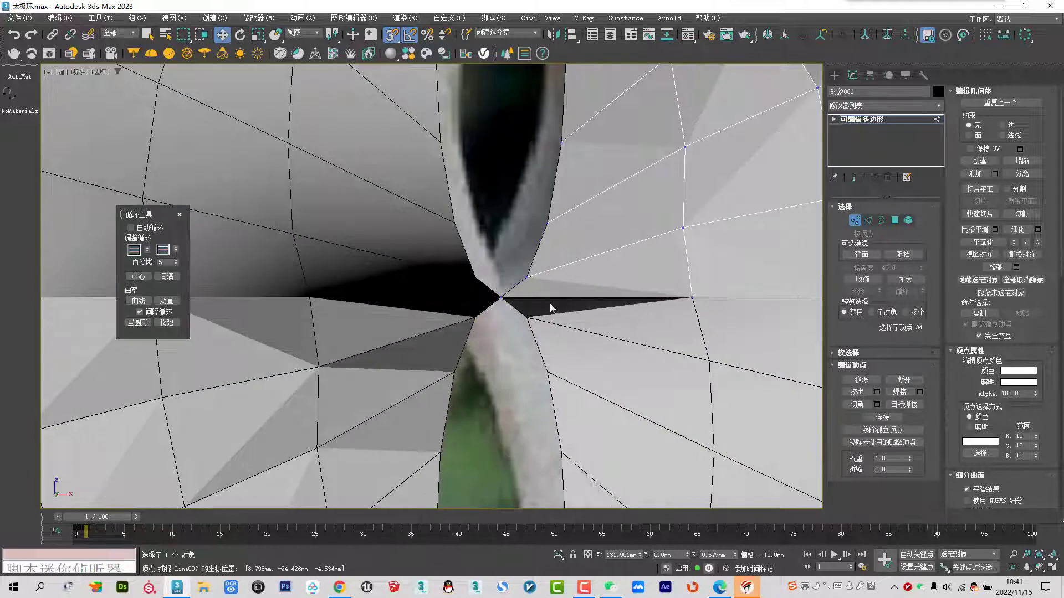
Switch to Line002's vertices and select those at the central pinch
left_click(854, 222)
scroll(482, 227, "down", 4)
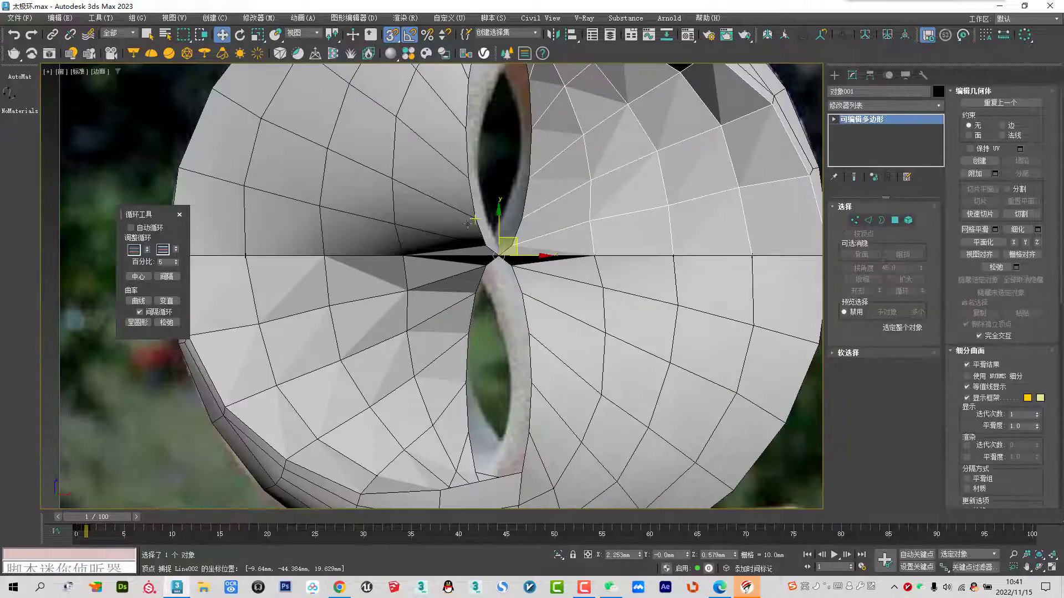
left_click(466, 247)
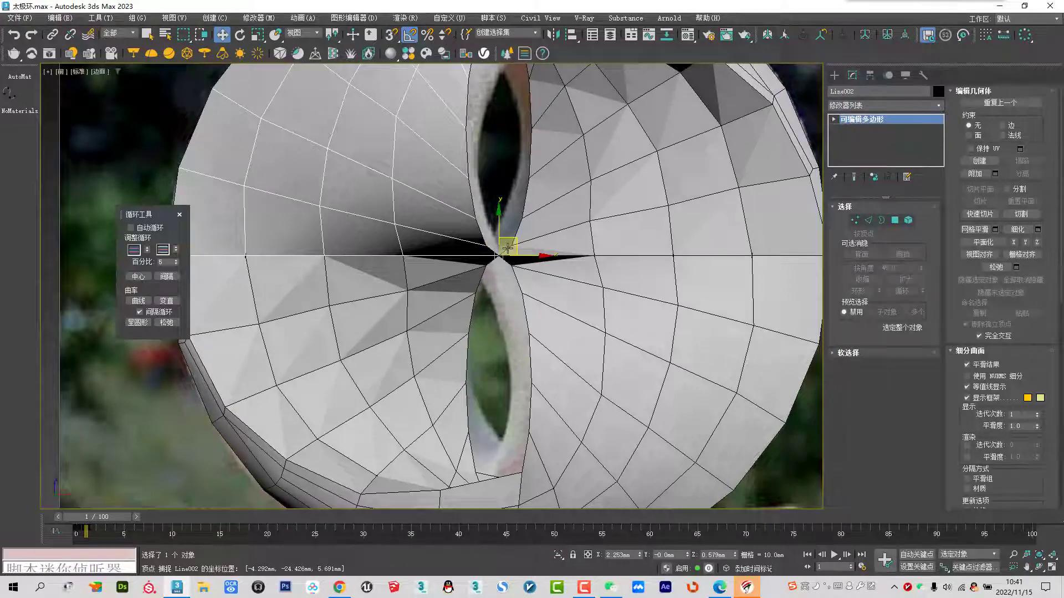
middle_click_drag(468, 252, 471, 262, "alt")
middle_click_drag(497, 266, 567, 227, "alt")
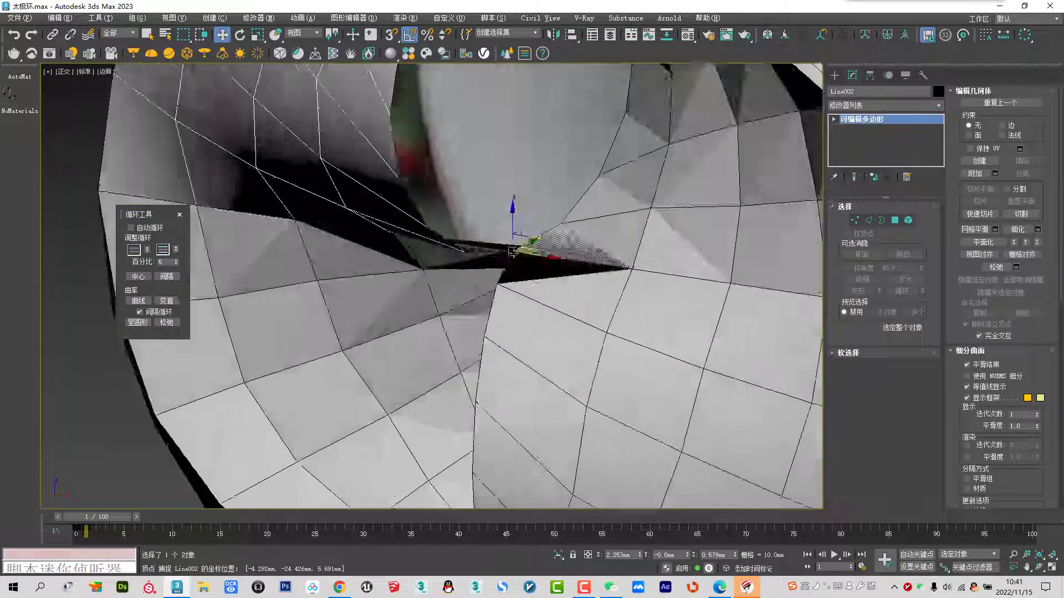
left_click(855, 221)
mouse_move(416, 303)
middle_mouse_down("alt")
mouse_move(465, 264)
mouse_move(563, 232)
mouse_move(578, 194)
mouse_move(537, 281)
mouse_move(551, 304)
mouse_move(523, 281)
mouse_move(545, 234)
mouse_move(542, 303)
middle_mouse_up("alt")
left_click(514, 250)
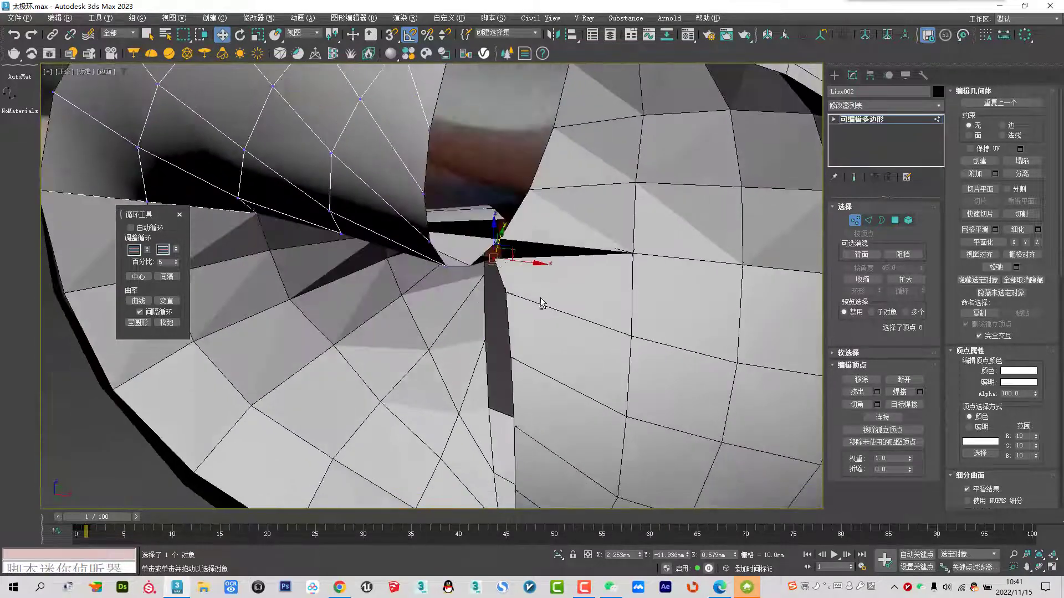
Try sliding a Line002 seam vertex along the gap edge, then undo the move
middle_click_drag(588, 258, 396, 278, "alt")
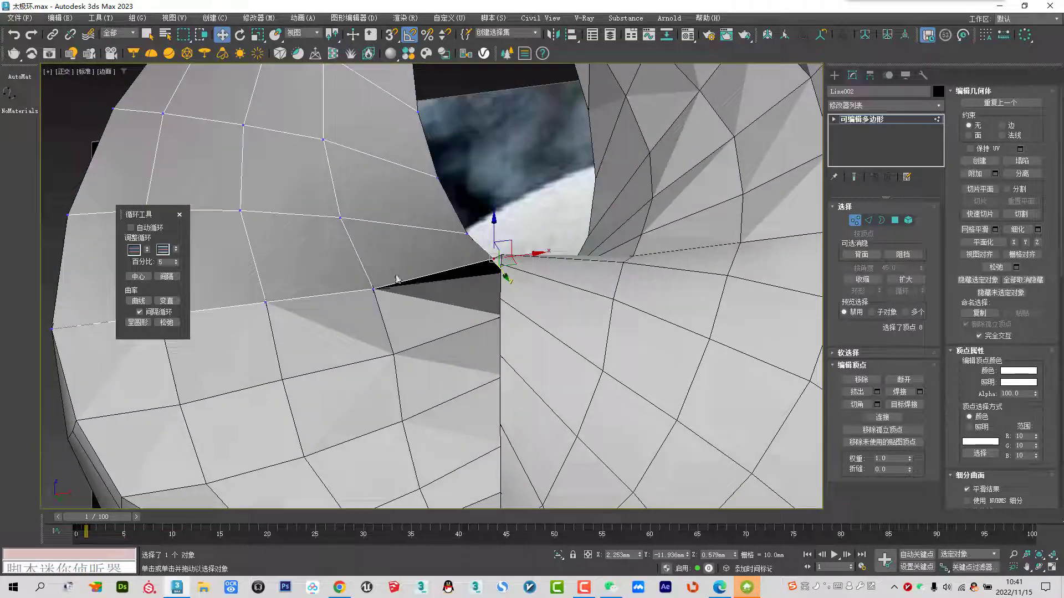
left_click(373, 291)
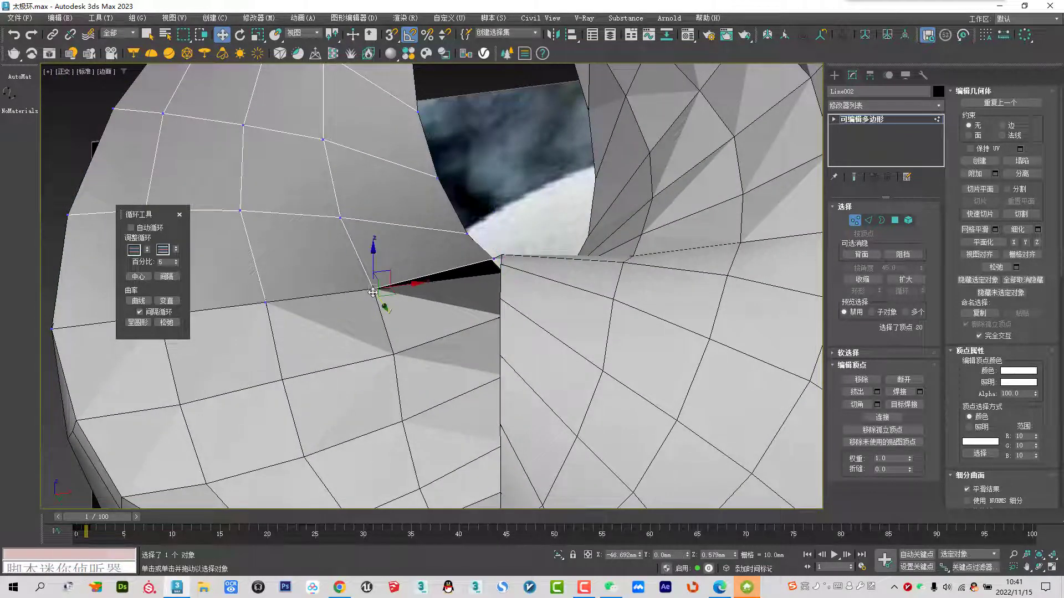
mouse_move(384, 304)
left_mouse_down()
mouse_move(376, 291)
mouse_move(258, 306)
left_mouse_up()
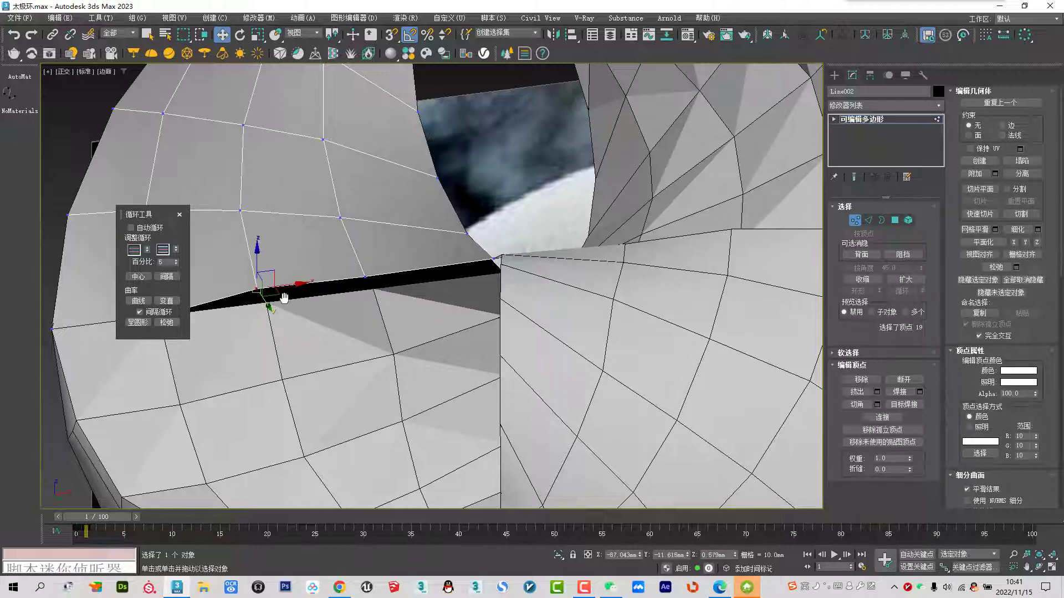
middle_click_drag(274, 305, 451, 312)
key("ctrl+z")
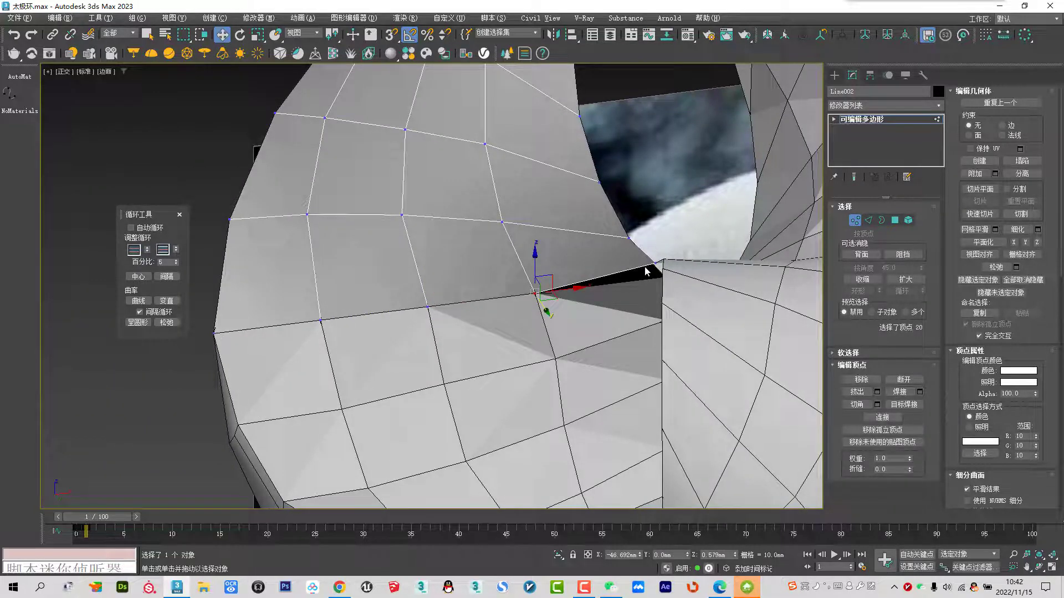
Move the gap's corner vertex and the next one up left toward the neighbouring shell
middle_click_drag(646, 272, 653, 275, "alt")
left_click(655, 275)
left_click_drag(673, 276, 649, 278)
mouse_move(651, 278)
middle_mouse_down("alt")
mouse_move(647, 300)
mouse_move(657, 258)
middle_mouse_up("alt")
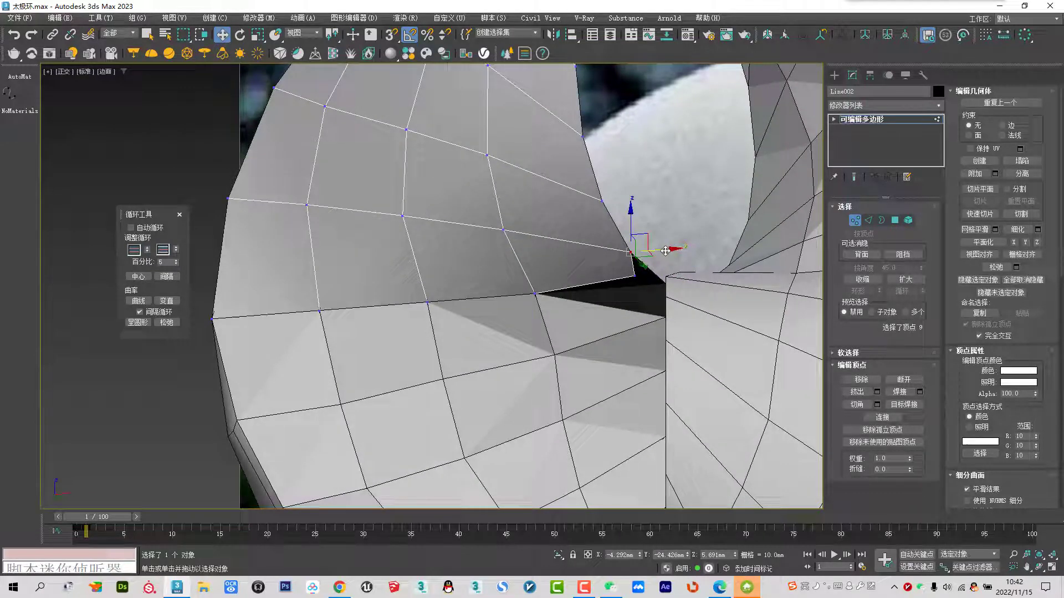
left_click_drag(665, 251, 641, 255)
left_click(603, 200, "ctrl")
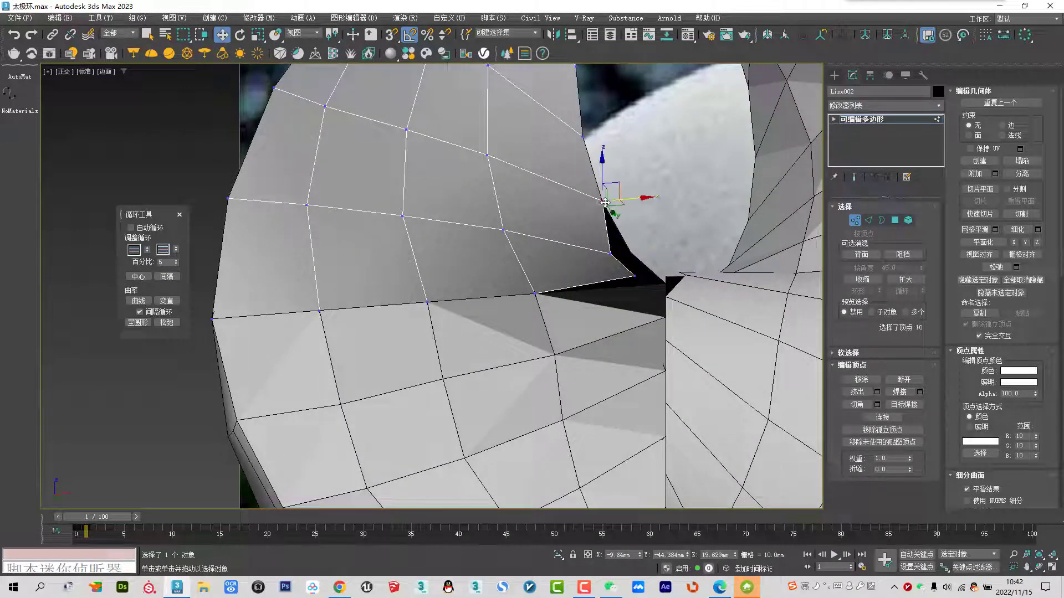
left_click_drag(634, 200, 590, 202)
Add further seam vertices up the edge to the selection
mouse_move(590, 202)
middle_mouse_down("alt")
mouse_move(547, 320)
mouse_move(592, 234)
middle_mouse_up("alt")
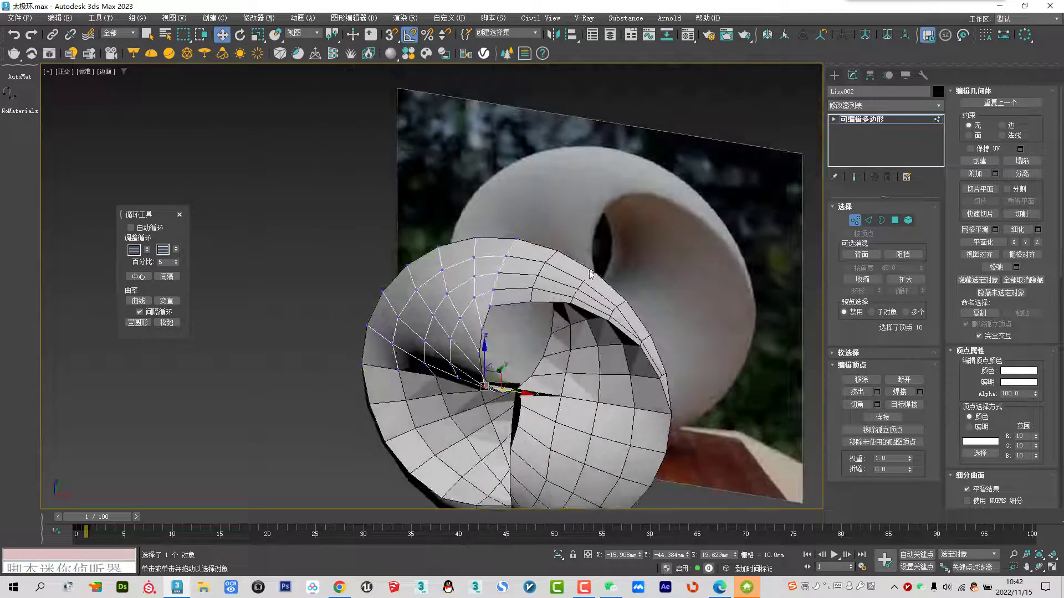
middle_click_drag(569, 326, 501, 337, "alt")
scroll(501, 336, "up", 3)
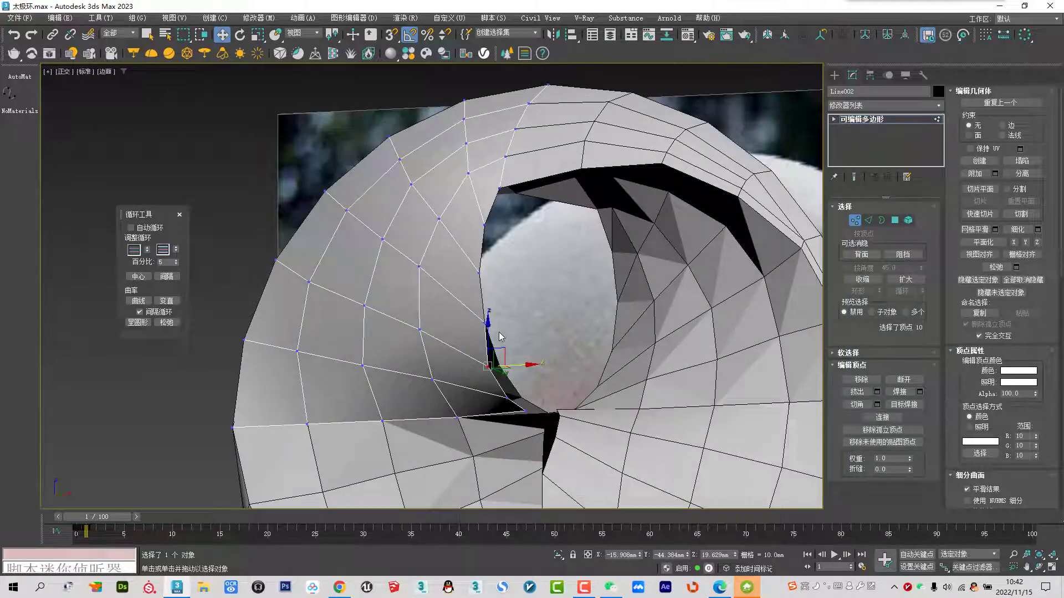
left_click(484, 329, "ctrl")
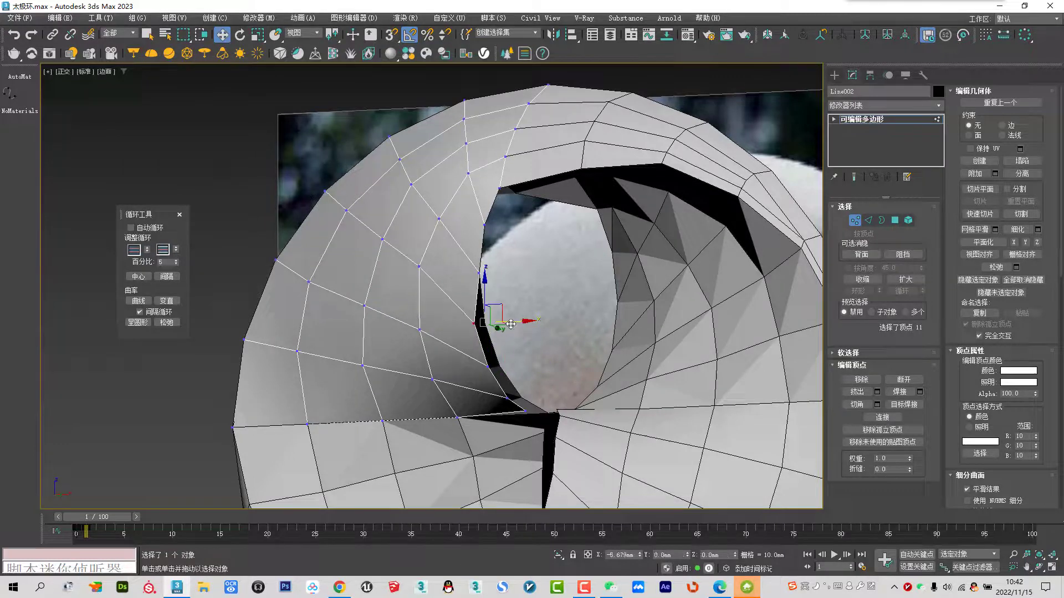
left_click(479, 272, "ctrl")
mouse_move(493, 272)
middle_mouse_down("alt")
mouse_move(540, 360)
mouse_move(571, 371)
mouse_move(528, 465)
mouse_move(506, 410)
mouse_move(482, 405)
mouse_move(498, 368)
middle_mouse_up("alt")
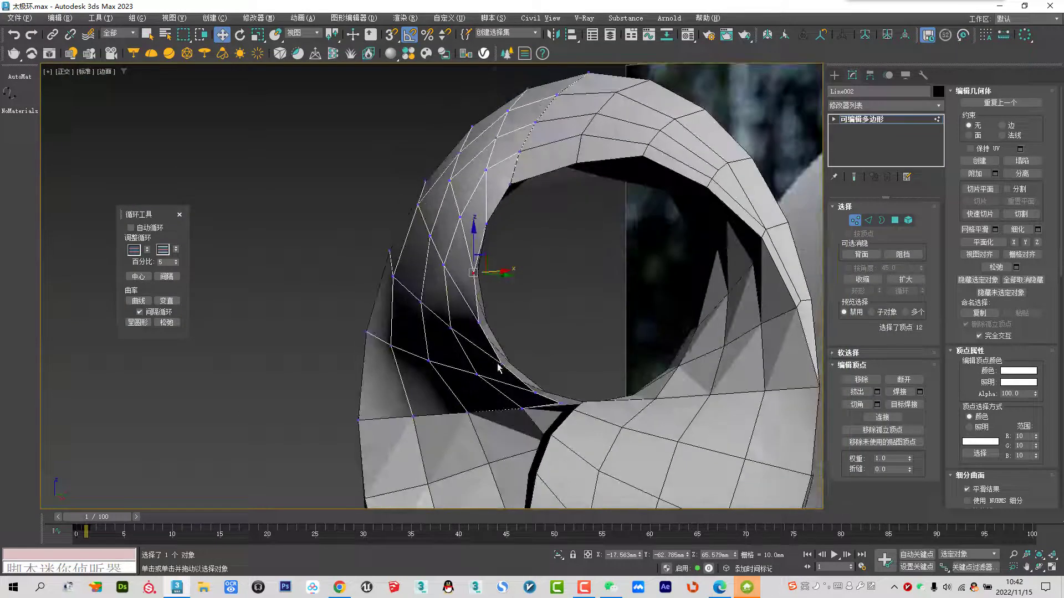
Leave vertex editing and select the hood-shaped shell 对象002
left_click(856, 221)
middle_click_drag(571, 360, 481, 390, "alt")
scroll(536, 426, "up", 5)
mouse_move(536, 426)
middle_mouse_down("alt")
mouse_move(604, 361)
mouse_move(681, 364)
mouse_move(672, 349)
mouse_move(667, 380)
mouse_move(625, 383)
mouse_move(602, 328)
middle_mouse_up("alt")
left_click(603, 360)
scroll(625, 383, "down", 5)
left_click(602, 341)
left_click(590, 351)
Box-select 对象002's inner-edge vertices and nudge them slightly upward
left_click(855, 221)
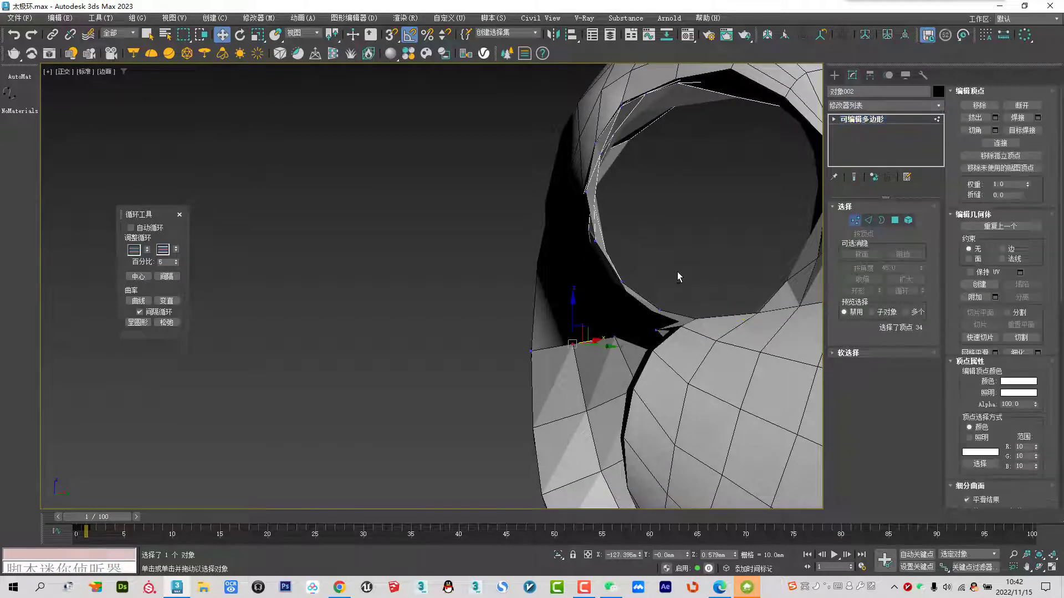
middle_click_drag(677, 272, 655, 336, "alt")
mouse_move(613, 411)
left_mouse_down()
mouse_move(631, 405)
mouse_move(567, 382)
left_mouse_up()
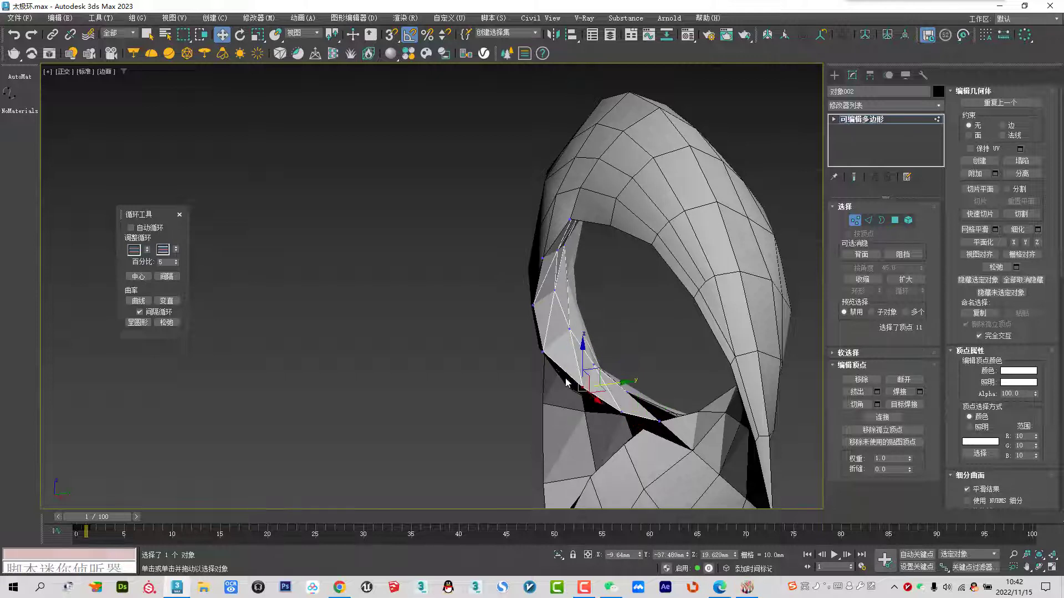
left_click(547, 321)
left_click_drag(547, 320, 543, 304)
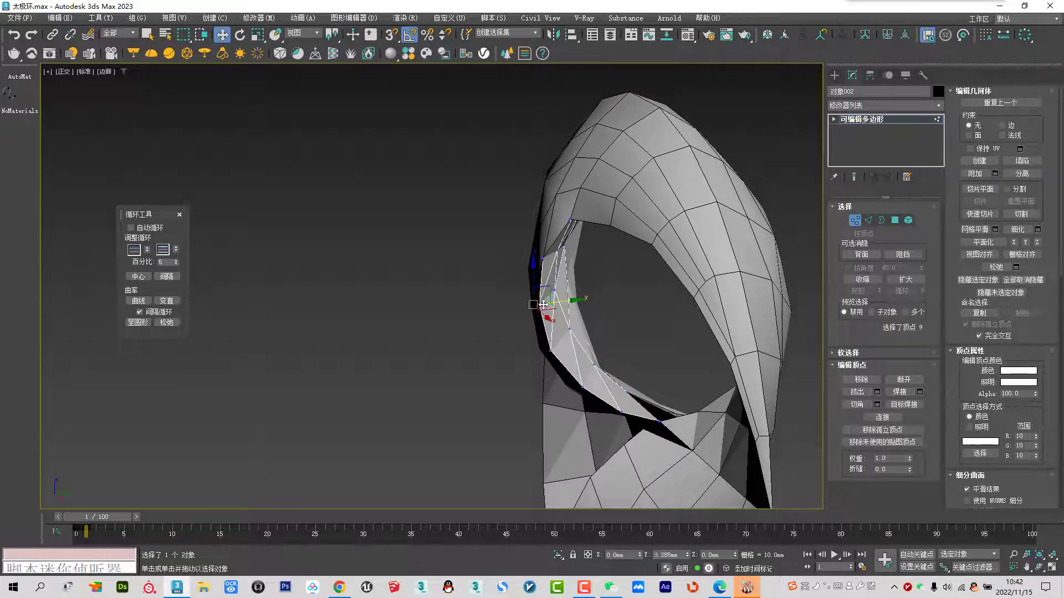
middle_click_drag(543, 305, 598, 299, "alt")
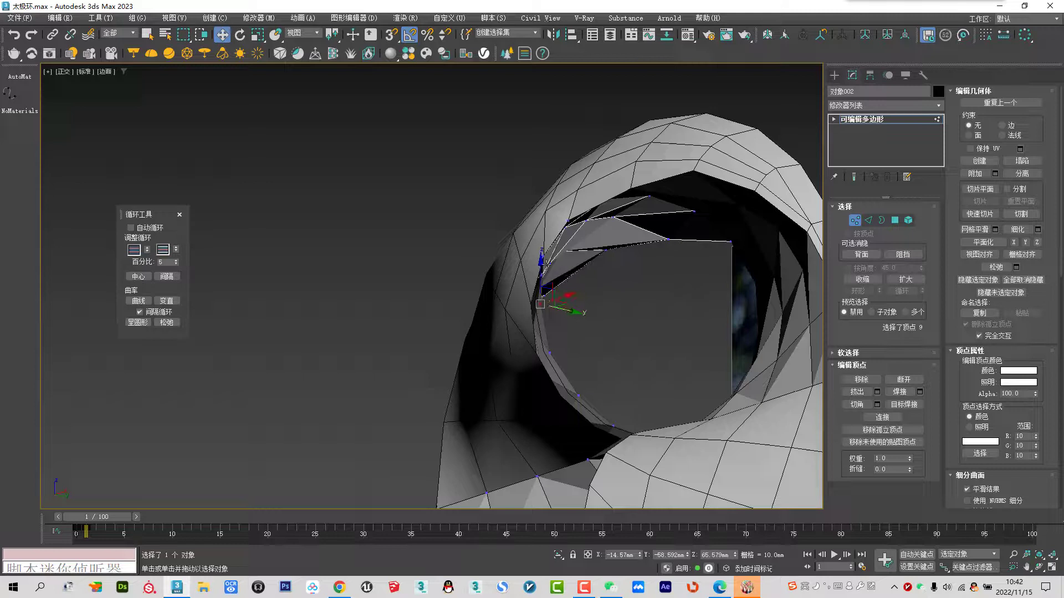
mouse_move(574, 304)
middle_mouse_down("alt")
mouse_move(616, 432)
mouse_move(591, 376)
mouse_move(597, 362)
middle_mouse_up("alt")
Raise and shift the opening's lower-edge vertices to close the gap, then exit Vertex mode
scroll(635, 344, "up", 3)
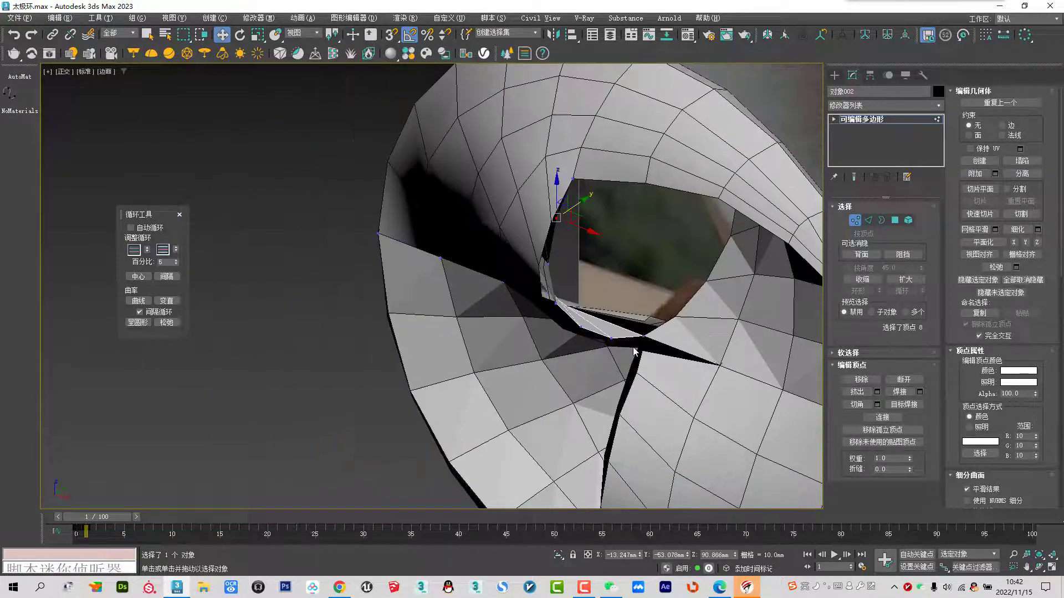
left_click_drag(635, 344, 640, 302)
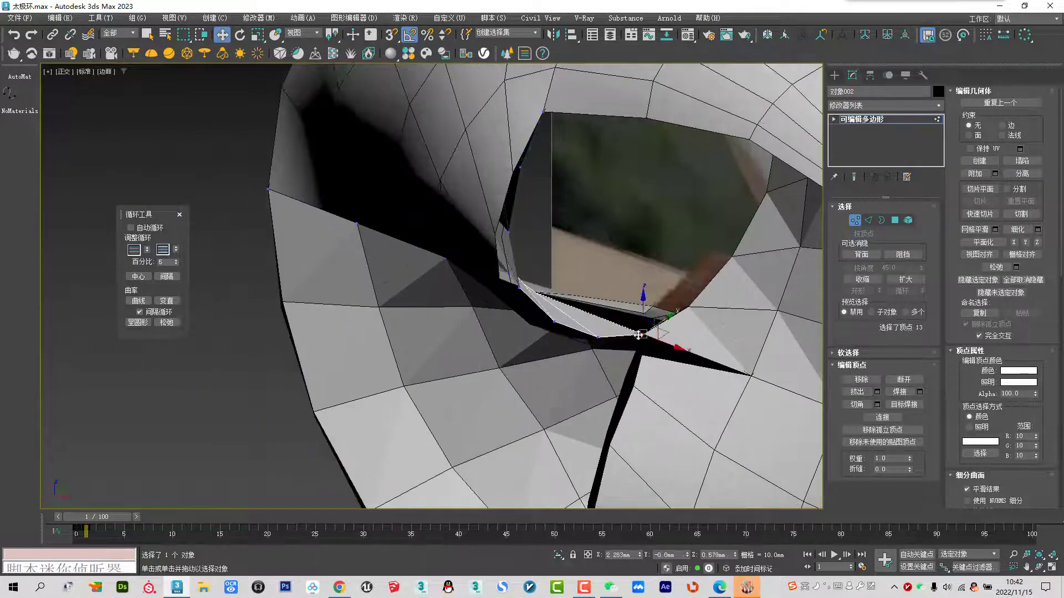
left_click(640, 302, "alt")
left_click_drag(599, 309, 600, 299)
middle_click_drag(600, 299, 623, 344, "alt")
left_click(652, 331, "ctrl")
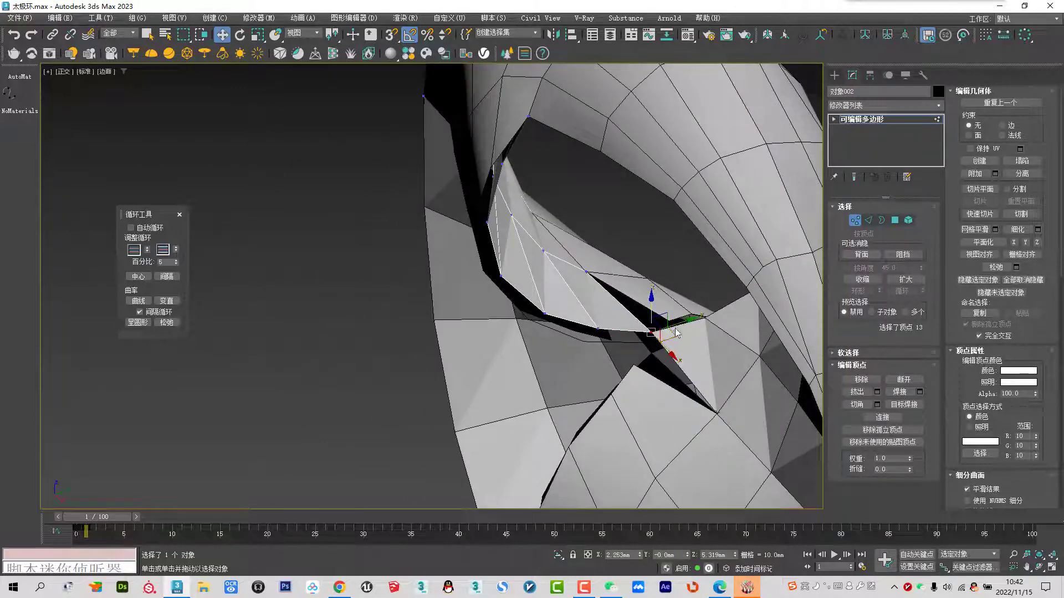
left_click_drag(652, 331, 630, 335)
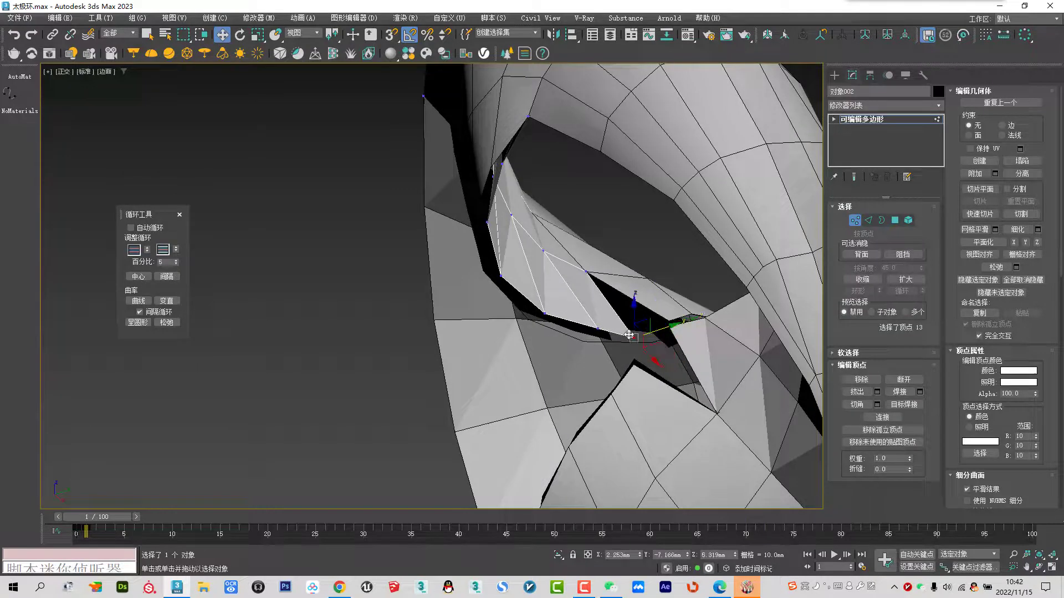
mouse_move(660, 342)
middle_mouse_down("alt")
mouse_move(706, 350)
mouse_move(658, 355)
middle_mouse_up("alt")
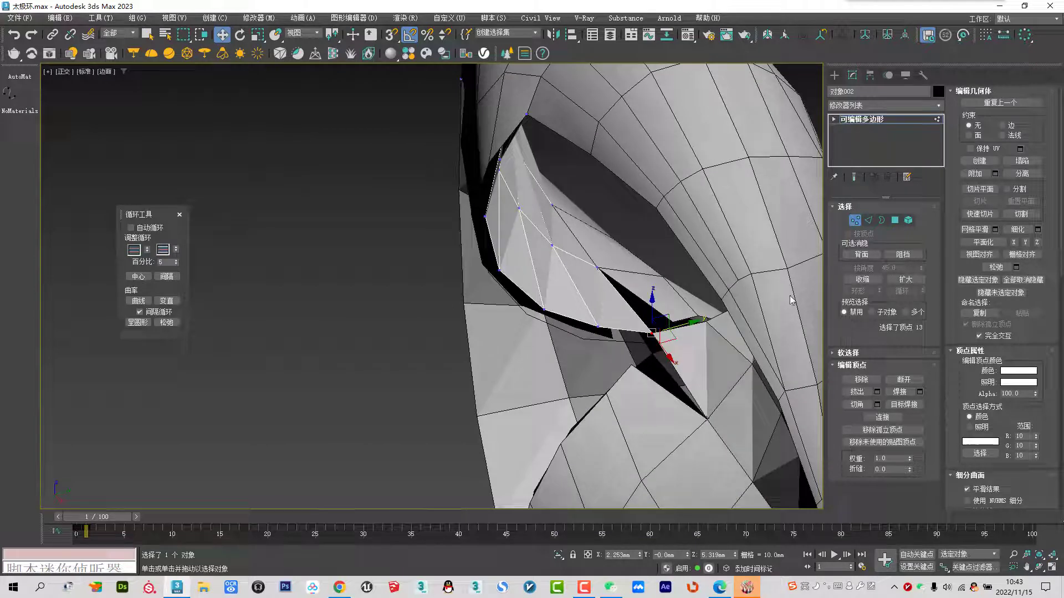
left_click(855, 221)
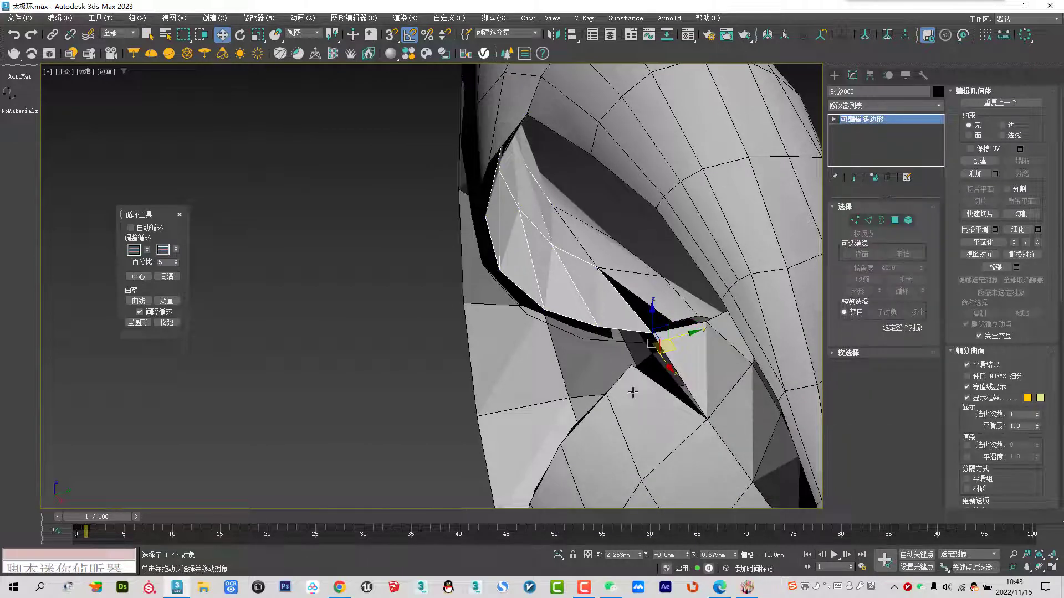
left_click(632, 392)
Snap Line007's corner vertex onto the neighbouring shell's vertex at the centre
left_click(854, 220)
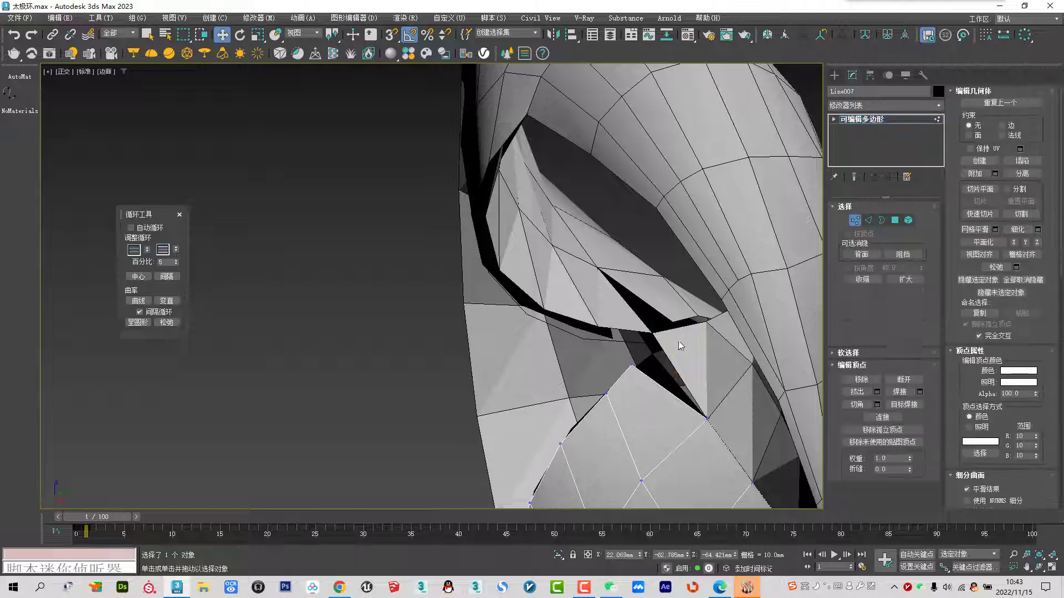
left_click(632, 364)
key("s")
mouse_move(622, 369)
left_mouse_down()
mouse_move(654, 328)
mouse_move(656, 346)
mouse_move(694, 355)
left_mouse_up()
scroll(662, 341, "up", 4)
mouse_move(693, 355)
middle_mouse_down("alt")
mouse_move(608, 390)
mouse_move(685, 320)
mouse_move(626, 335)
middle_mouse_up("alt")
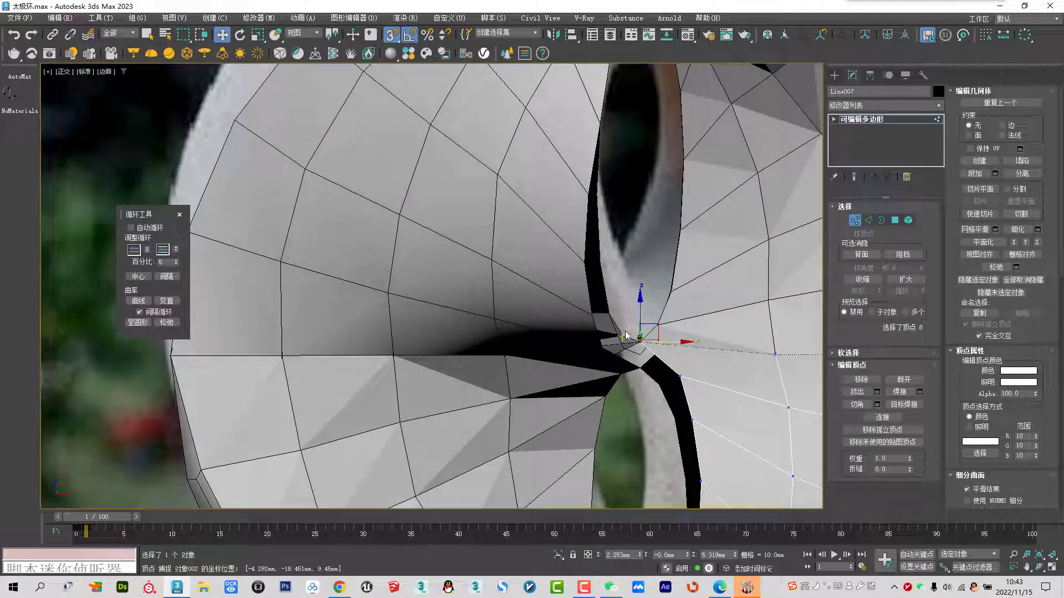
Turn vertex snap off, inspect the closed seam, and return to object level
mouse_move(663, 381)
middle_mouse_down("alt")
mouse_move(640, 329)
mouse_move(648, 270)
middle_mouse_up("alt")
key("s")
scroll(646, 321, "up", 2)
scroll(647, 321, "down", 5)
scroll(648, 270, "down", 3)
mouse_move(646, 332)
middle_mouse_down("alt")
mouse_move(648, 348)
mouse_move(546, 216)
middle_mouse_up("alt")
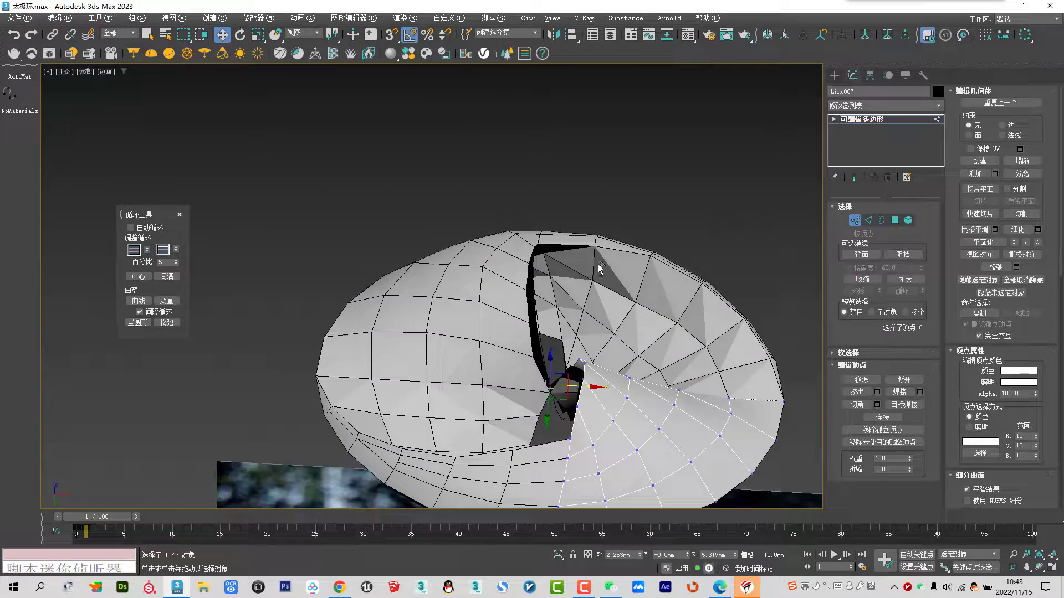
mouse_move(576, 242)
middle_mouse_down("alt")
mouse_move(598, 309)
mouse_move(630, 302)
mouse_move(597, 299)
mouse_move(594, 344)
mouse_move(490, 298)
mouse_move(867, 248)
middle_mouse_up("alt")
scroll(595, 343, "down", 3)
left_click(852, 222)
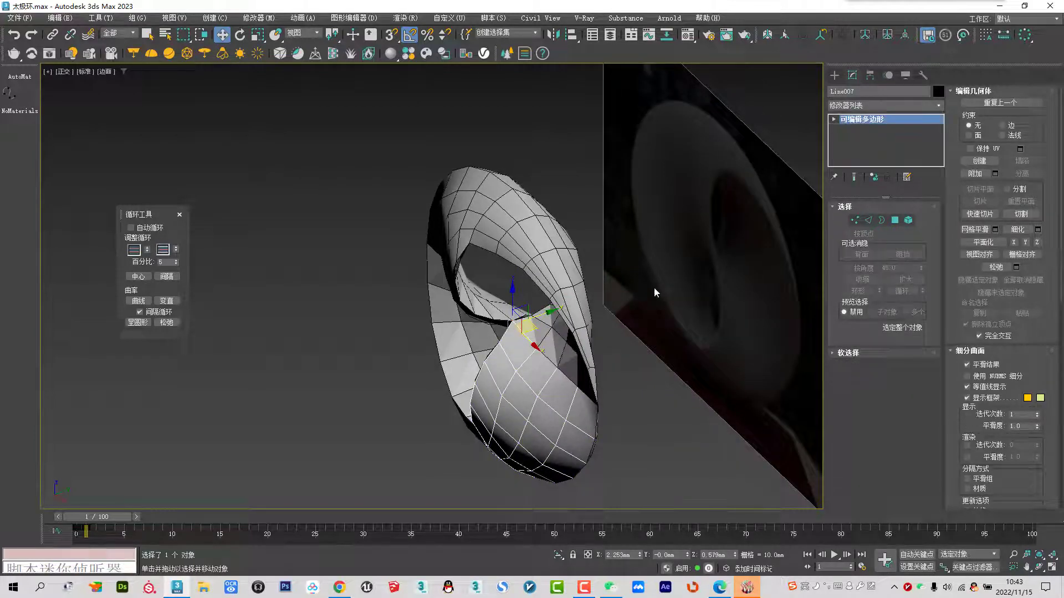
Select the upper curved shell after checking the ring in Front and Perspective views
middle_click_drag(486, 292, 473, 240, "alt")
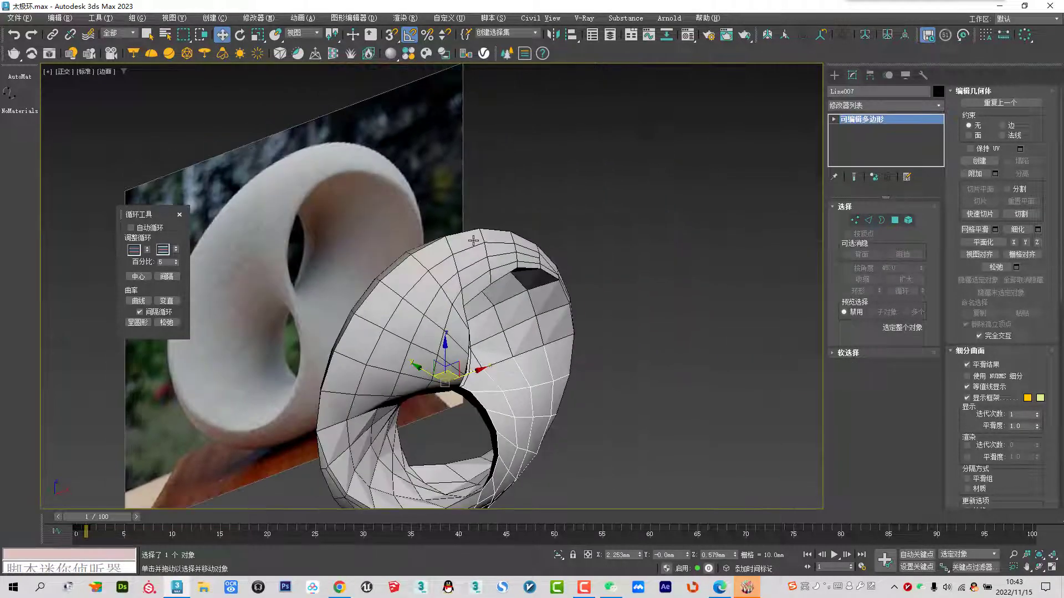
key("f")
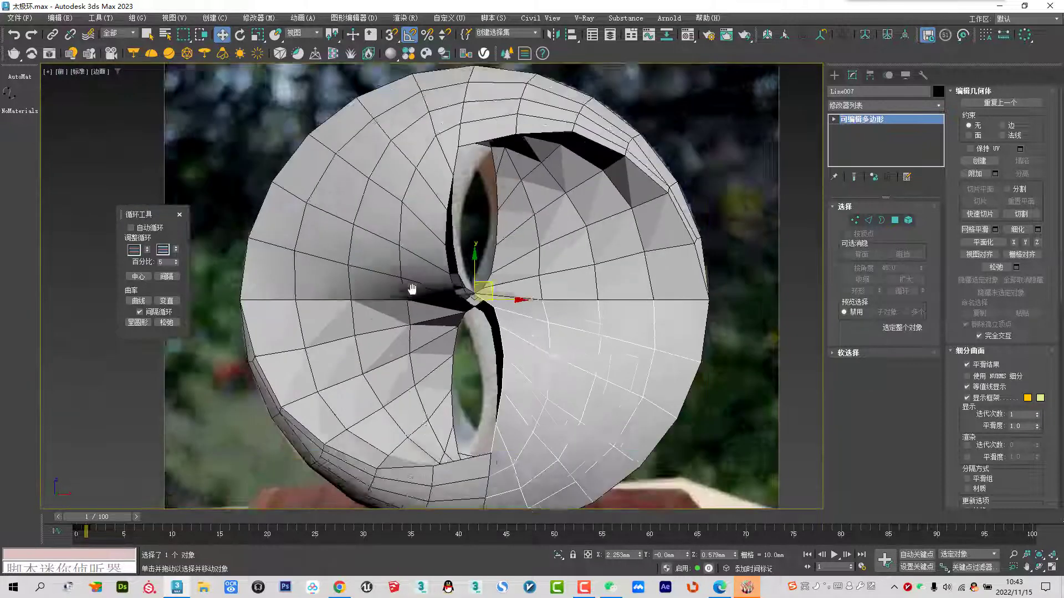
key("Home")
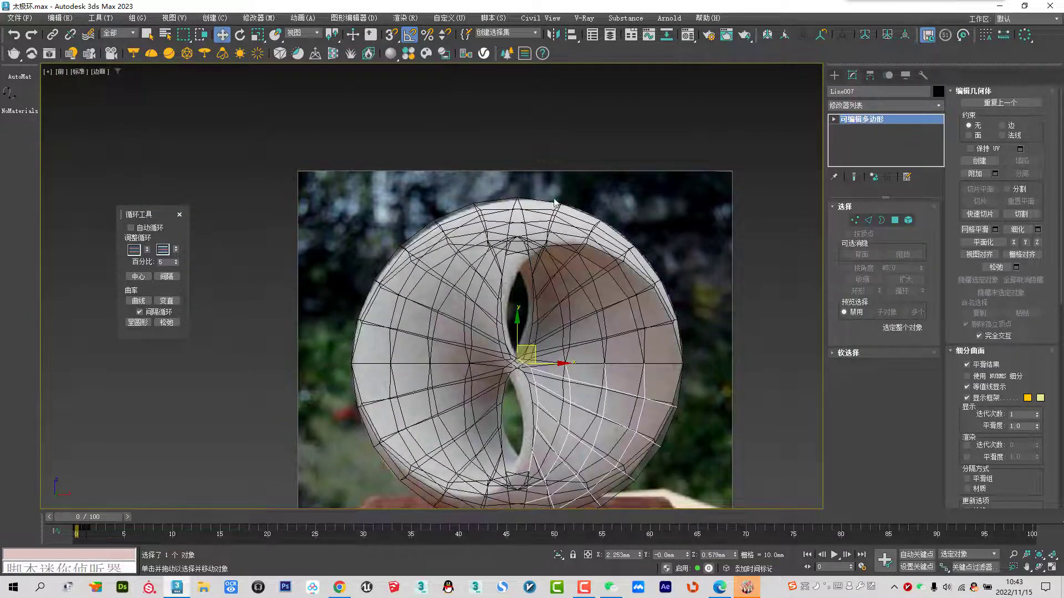
middle_click_drag(513, 510, 484, 453)
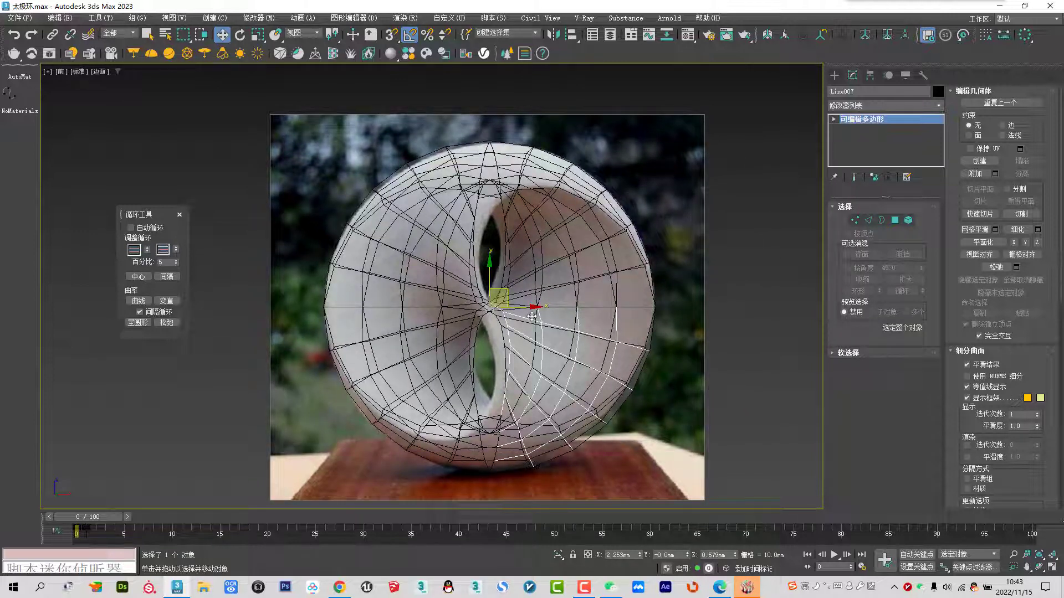
key("p")
key("period")
middle_click_drag(458, 348, 470, 323, "alt")
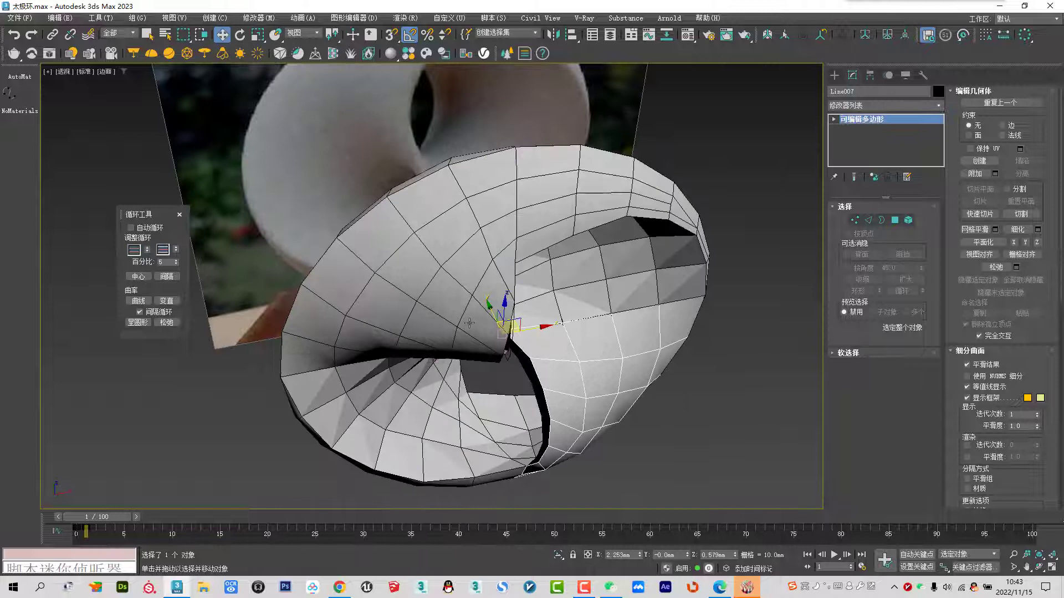
left_click(571, 222)
key("f")
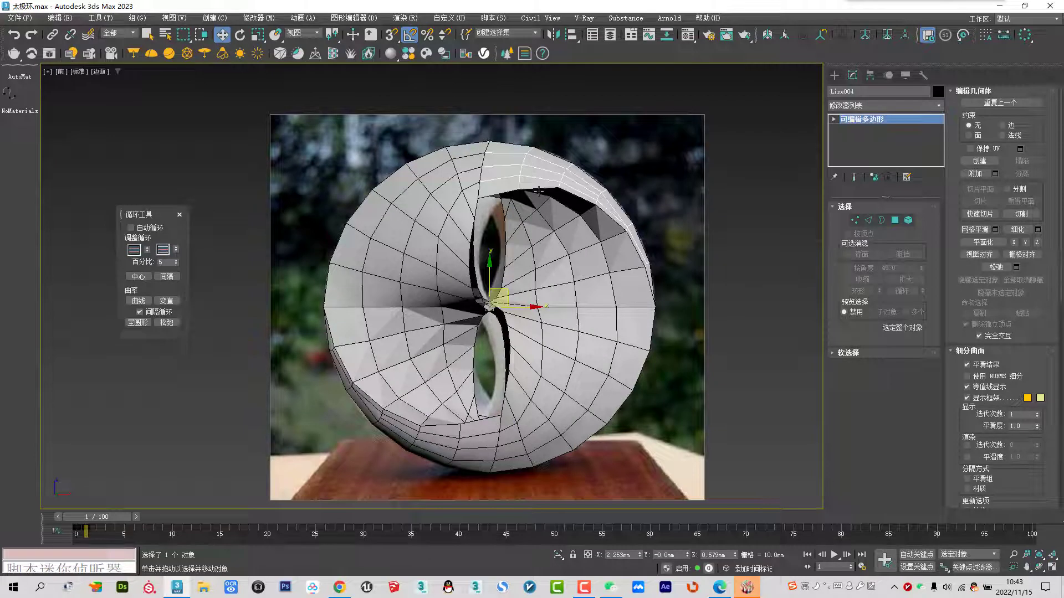
scroll(538, 191, "up", 2)
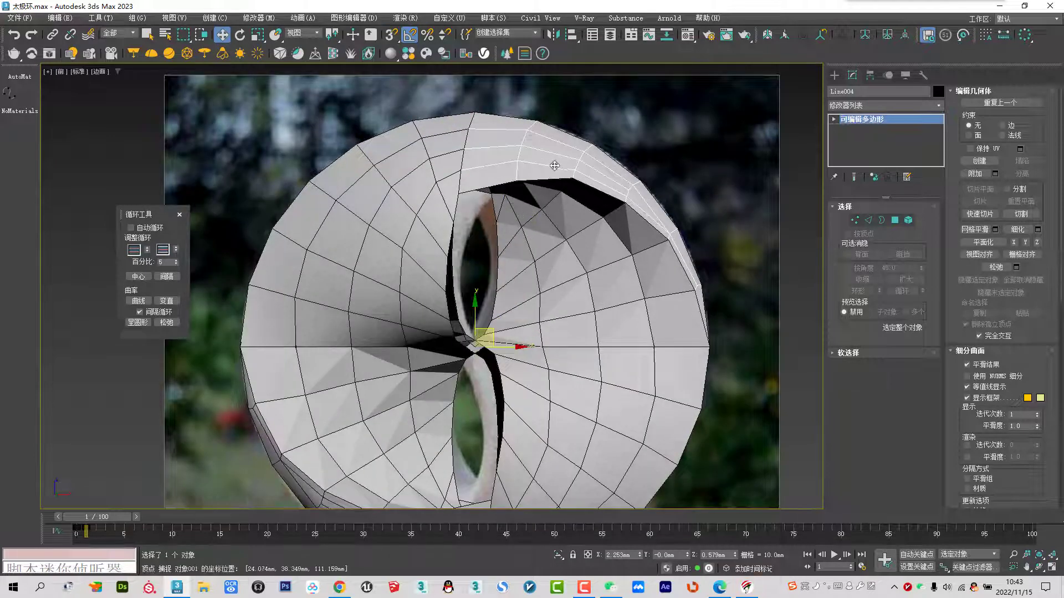
scroll(554, 165, "down", 2)
scroll(536, 208, "up", 2)
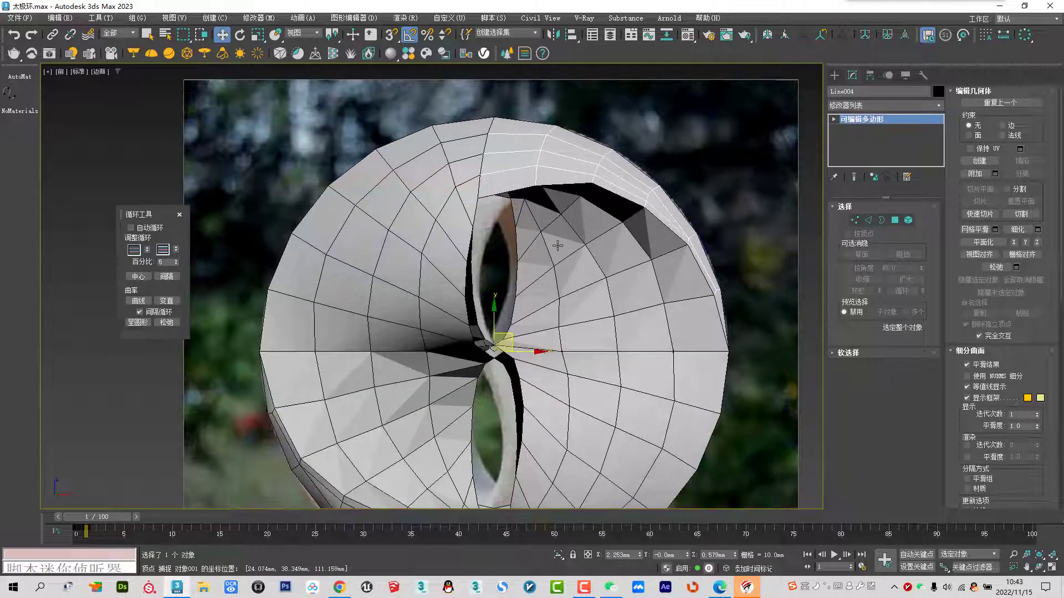
Add two more shells, invert the selection, and bring up the context menu for the remaining pieces
key("F3")
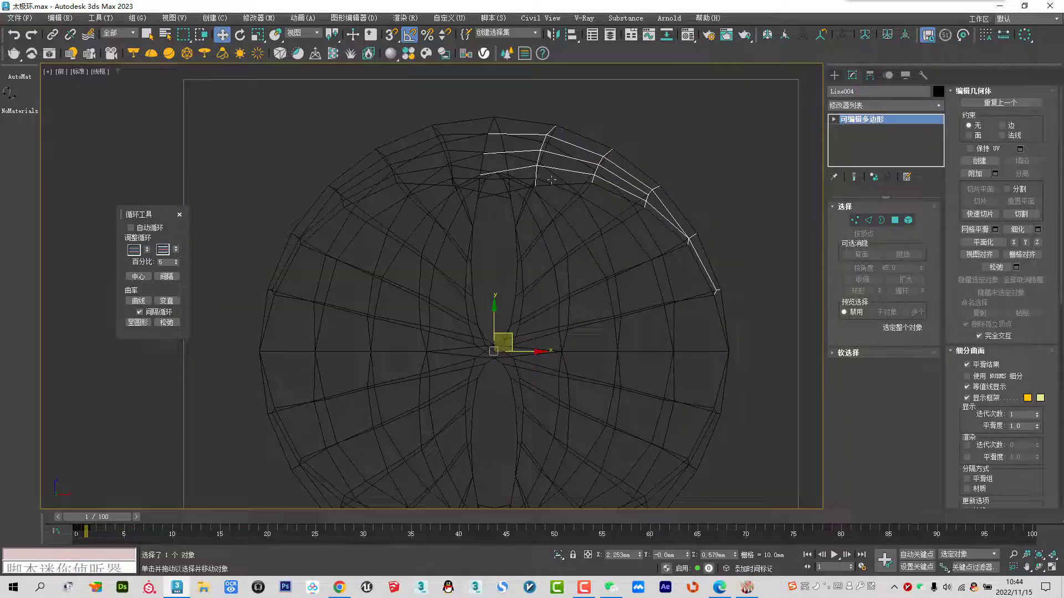
key("F3")
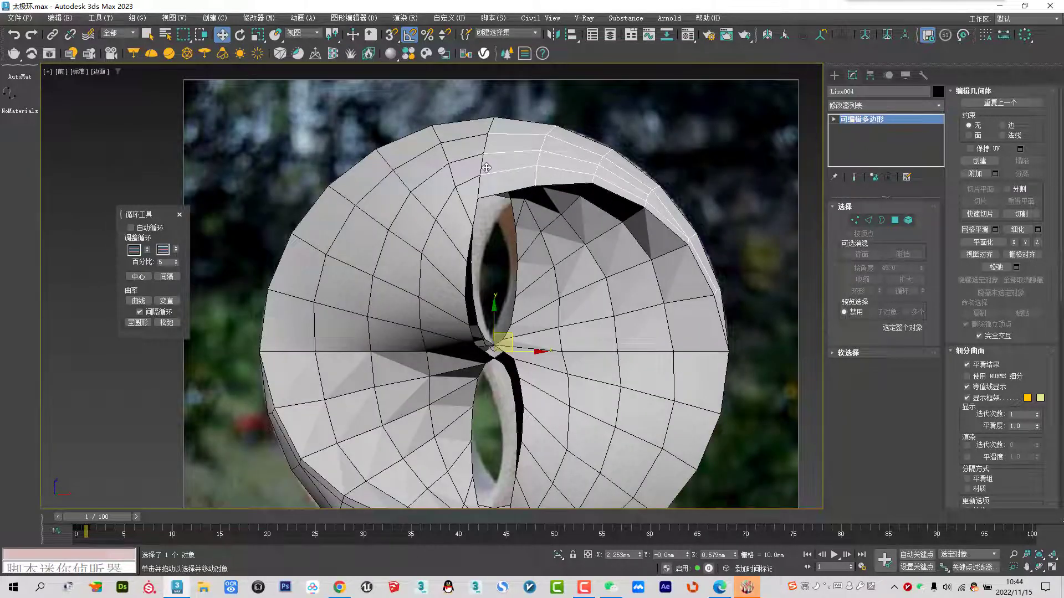
left_click(466, 203, "ctrl")
left_click(608, 241, "ctrl")
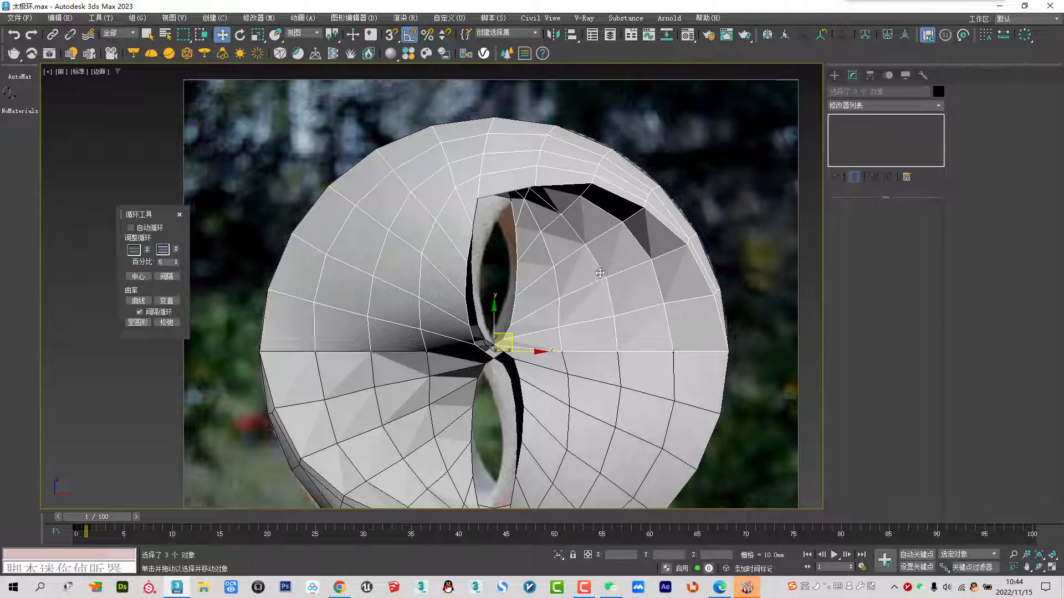
key("ctrl+i")
right_click(656, 200)
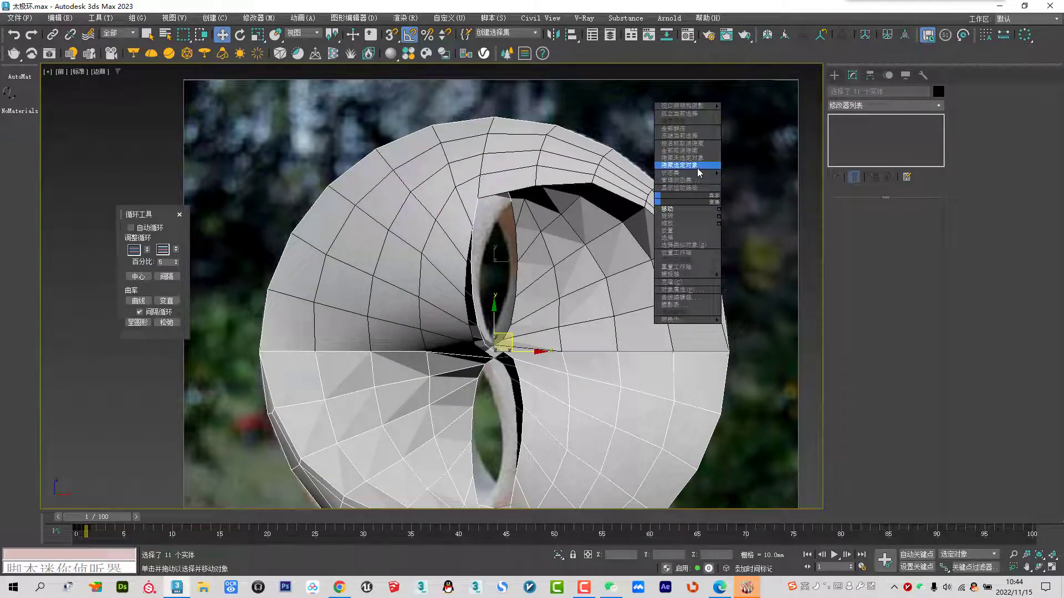
Hide the other pieces, then box-select Line004's gap-side vertices and move them right
left_click(697, 168)
left_click(536, 197)
scroll(538, 183, "up", 4)
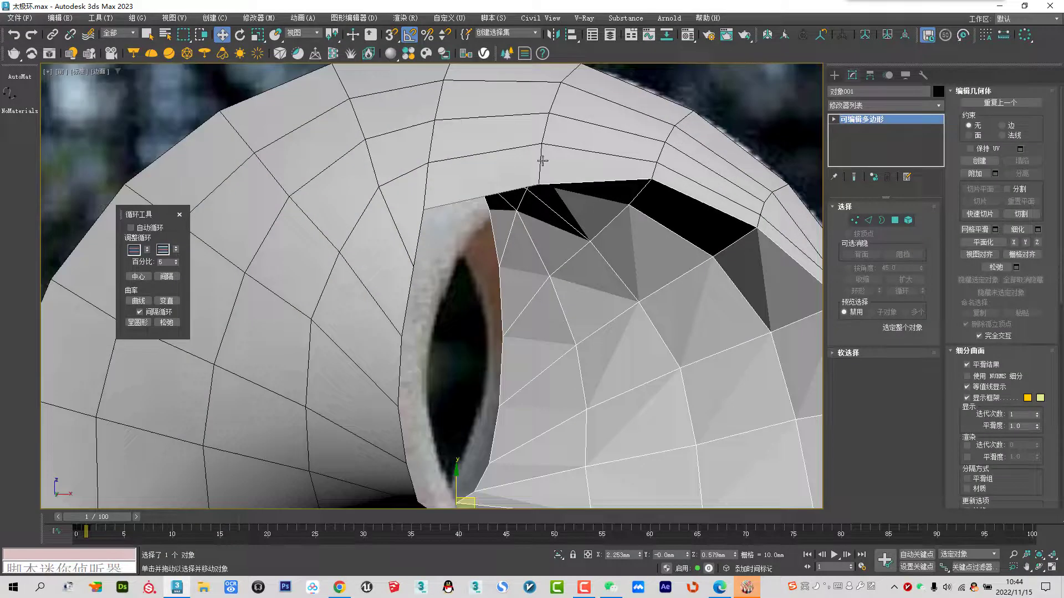
left_click(650, 193)
left_click(856, 220)
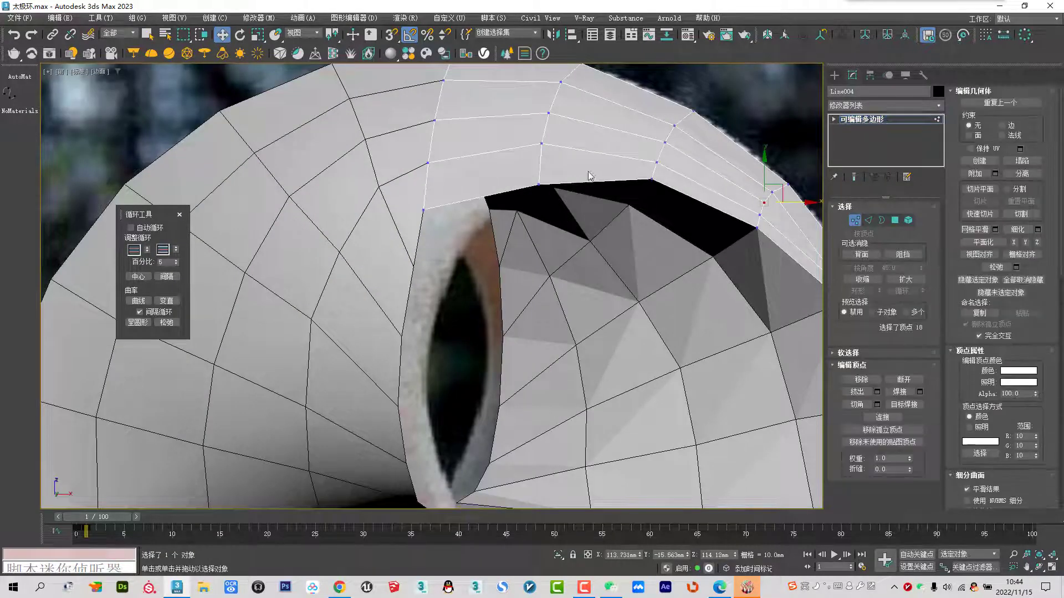
middle_click_drag(532, 266, 487, 227, "alt")
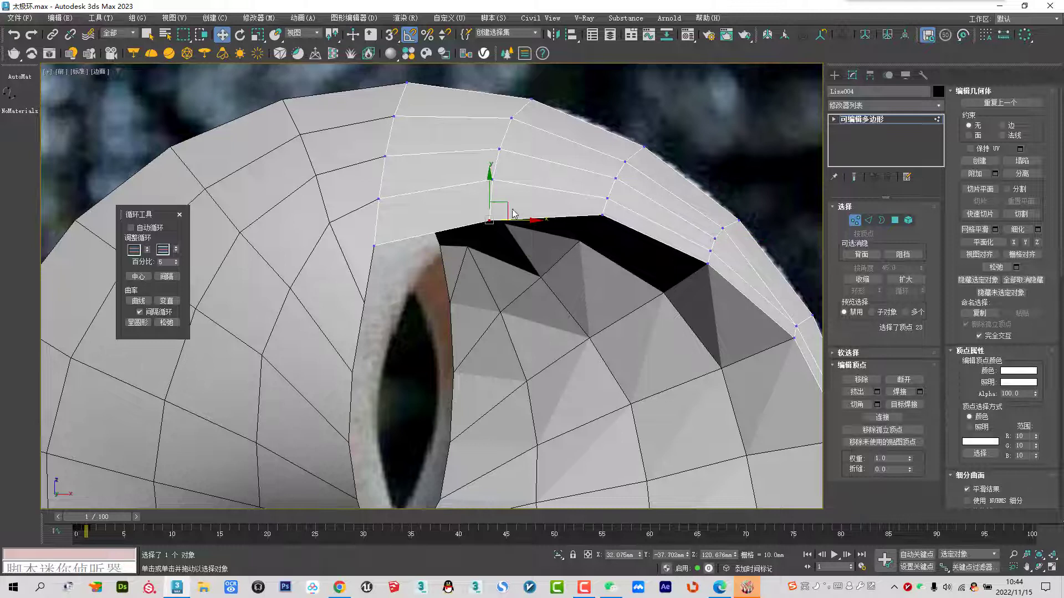
left_click_drag(522, 203, 542, 211)
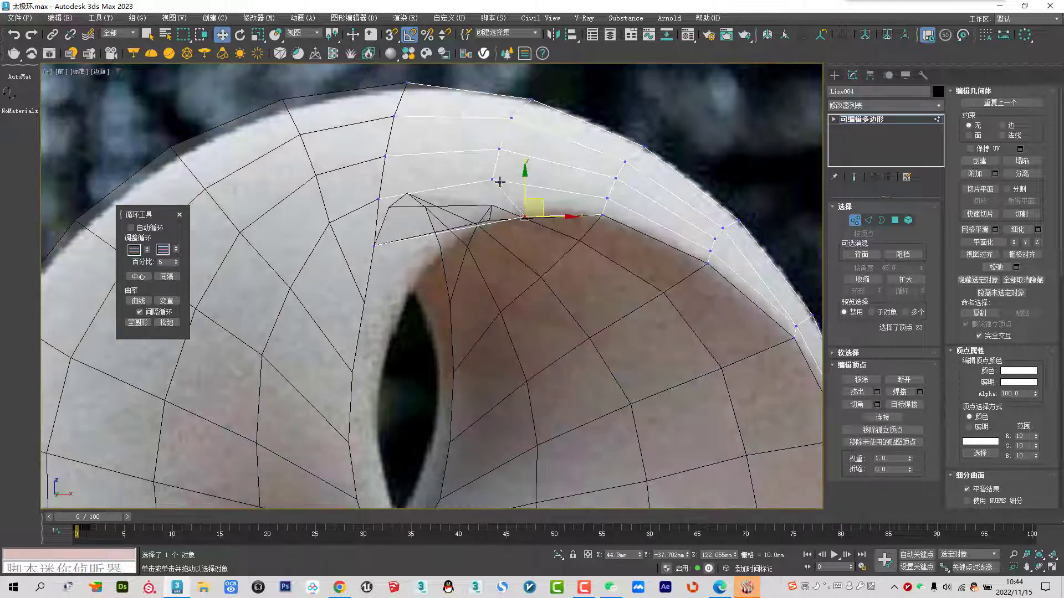
Pull individual vertices along Line004's gap edge right so they line up
left_click(501, 180)
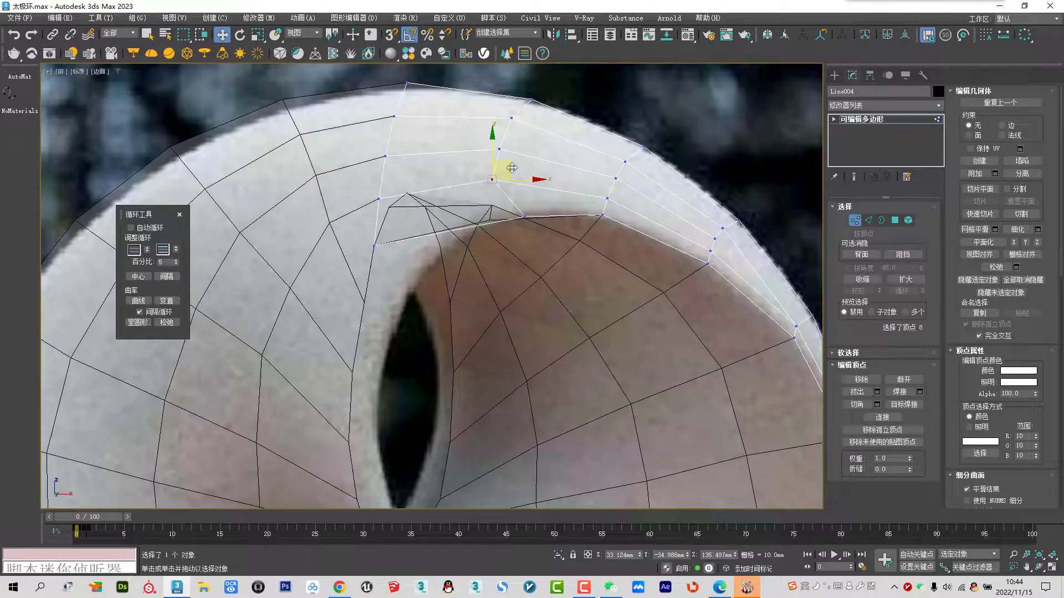
left_click_drag(511, 168, 548, 167)
left_click(527, 217)
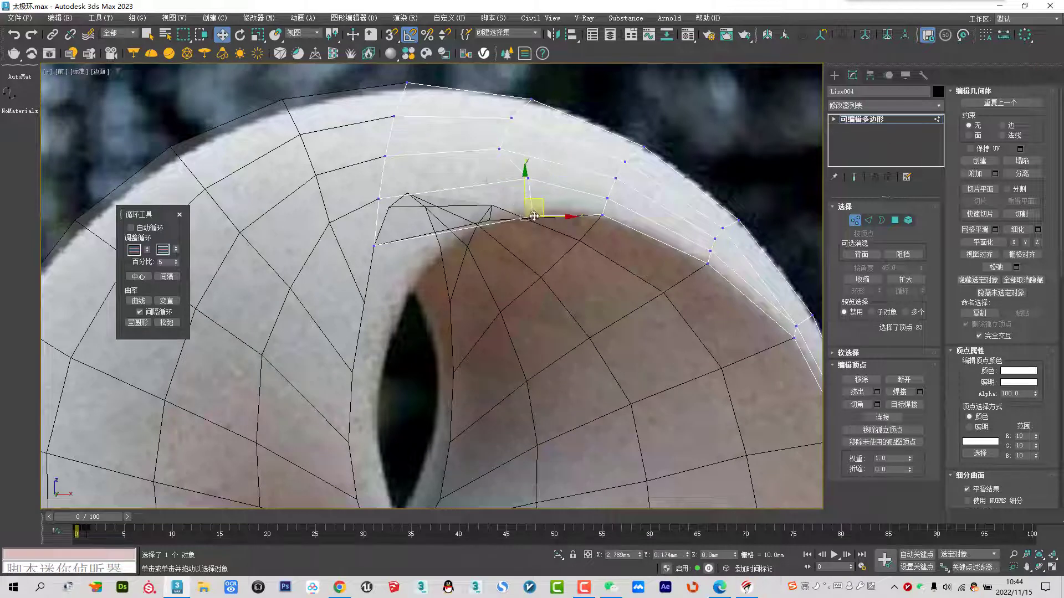
left_click(499, 150)
left_click_drag(505, 137, 549, 124)
left_click(511, 118)
left_click(529, 150)
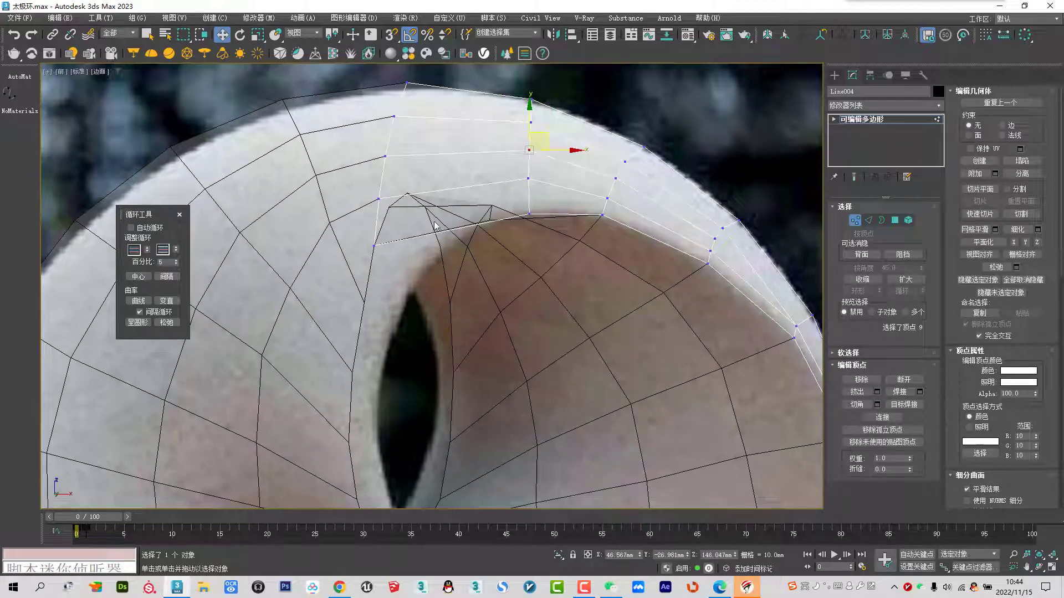
Reshape Line004's gap-corner vertices and nudge a top-edge vertex slightly left
left_click(375, 243)
left_click(431, 231)
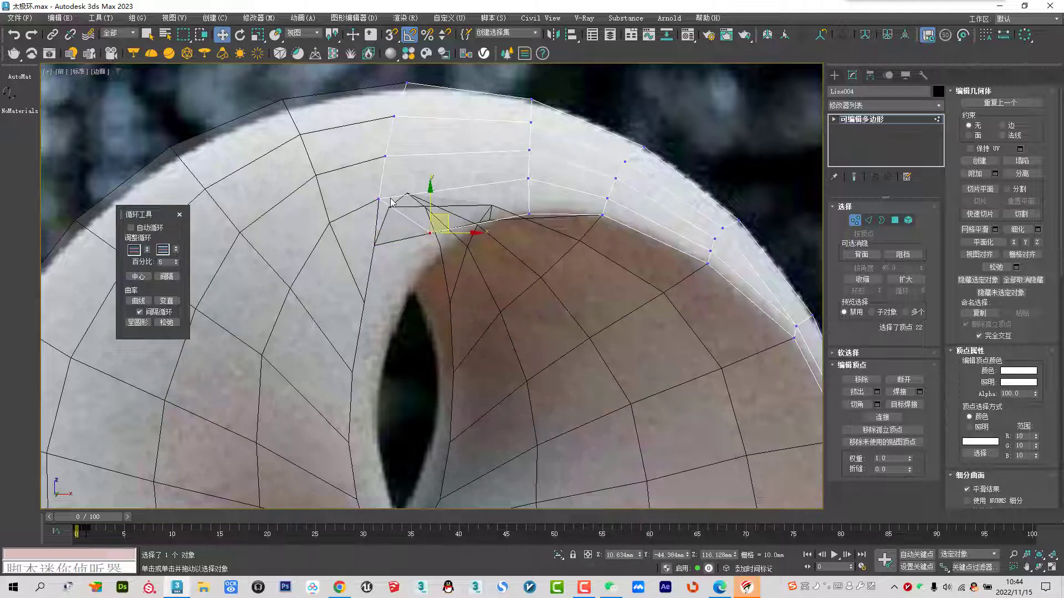
left_click_drag(382, 191, 410, 158)
left_click(386, 156)
left_click(414, 114)
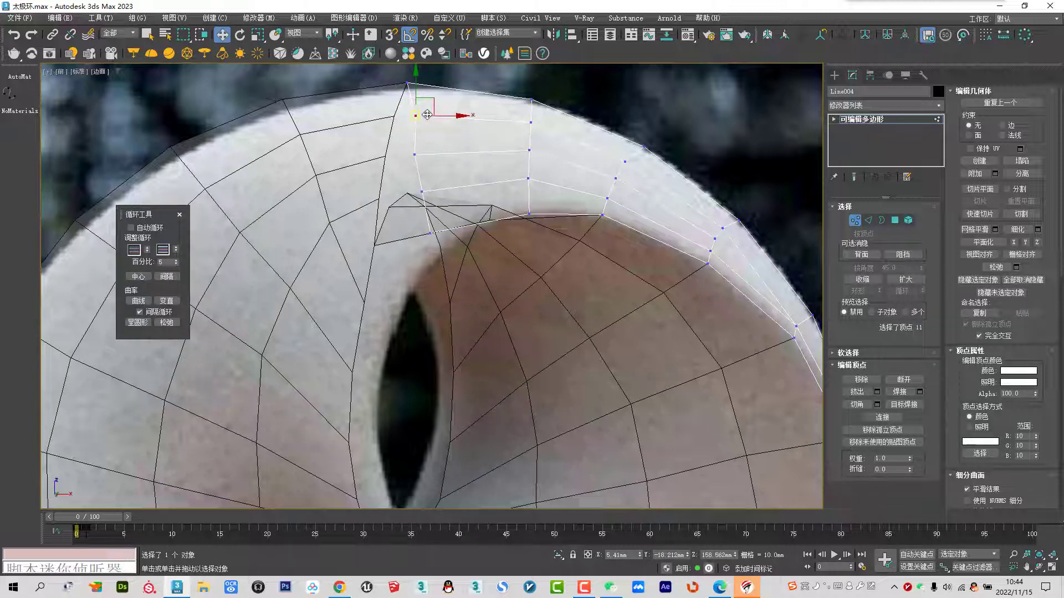
left_click_drag(432, 109, 428, 110)
left_click(855, 221)
Snap two Line002 border vertices onto the band's corner and outer edge
left_click(364, 222)
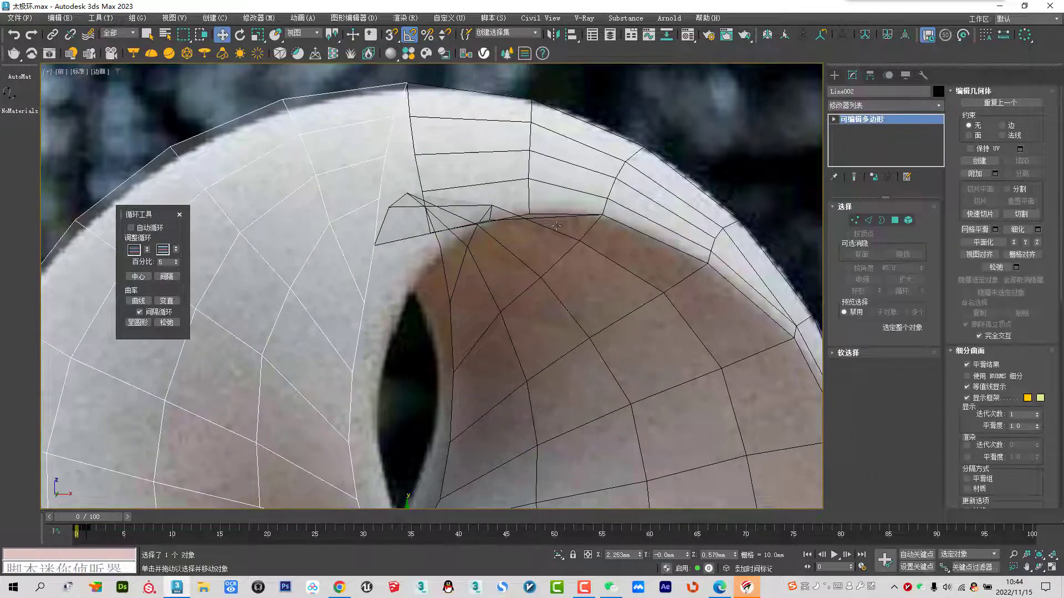
left_click(853, 222)
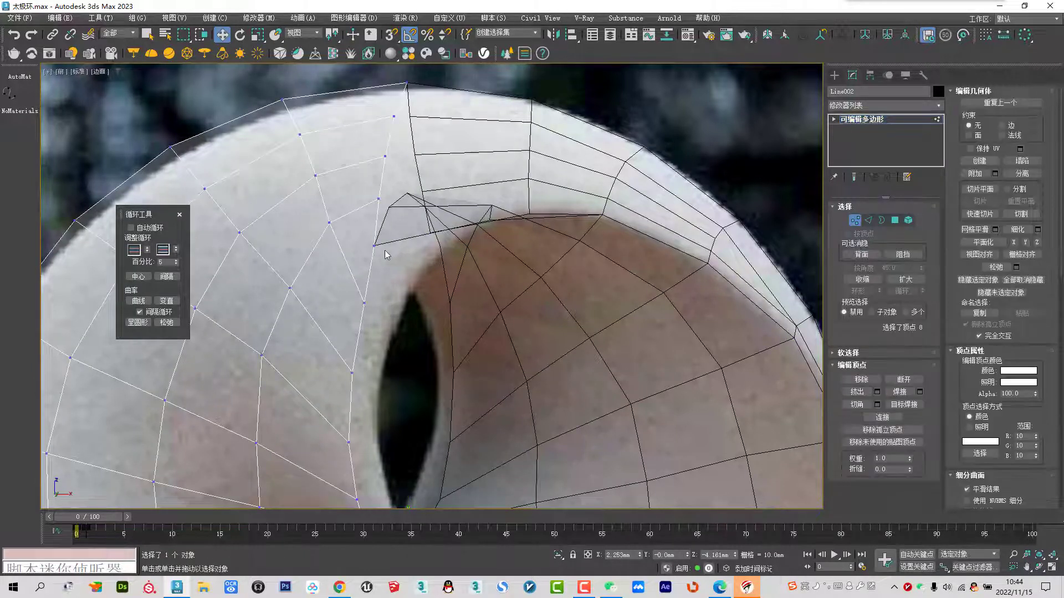
key("s")
left_click_drag(394, 236, 404, 192)
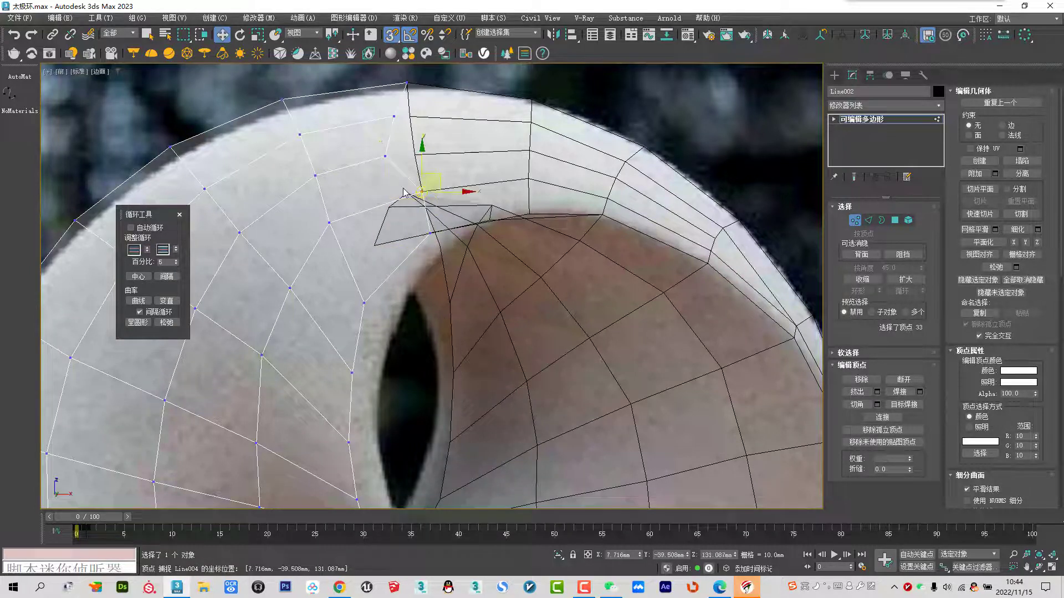
left_click_drag(389, 173, 409, 115)
key("s")
left_click(854, 221)
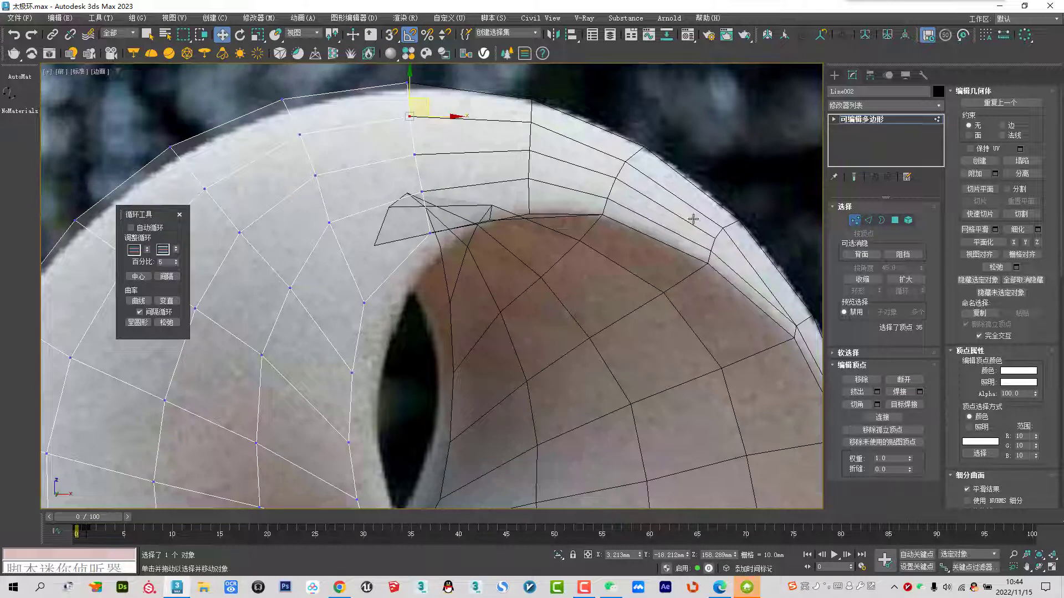
Snap a 对象001 seam vertex onto the band's corner and shift its neighbour down-left
left_click(658, 224)
left_click(854, 220)
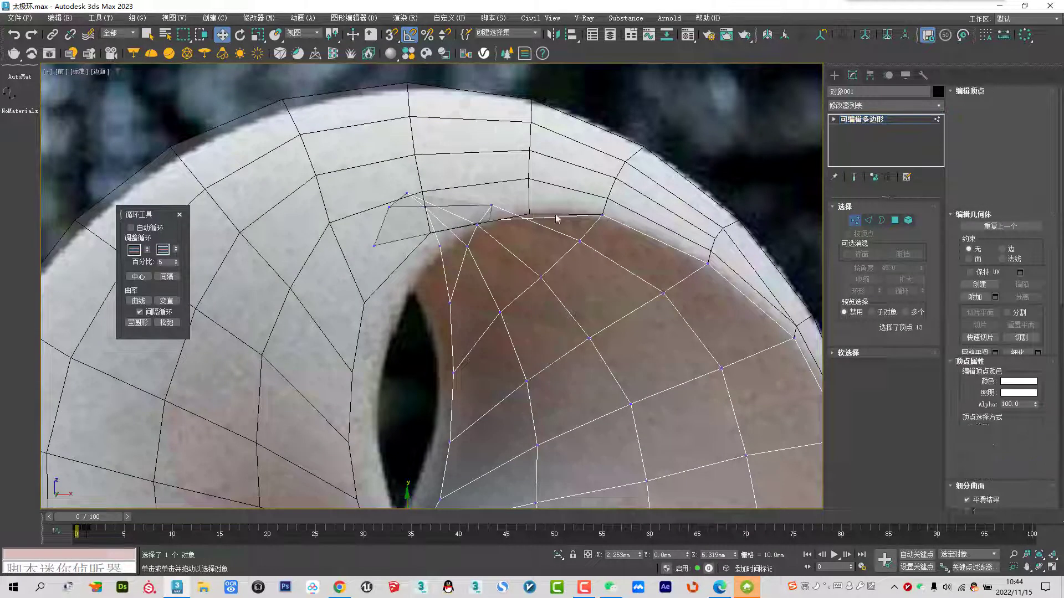
left_click(491, 216)
key("s")
left_click_drag(528, 212, 508, 216)
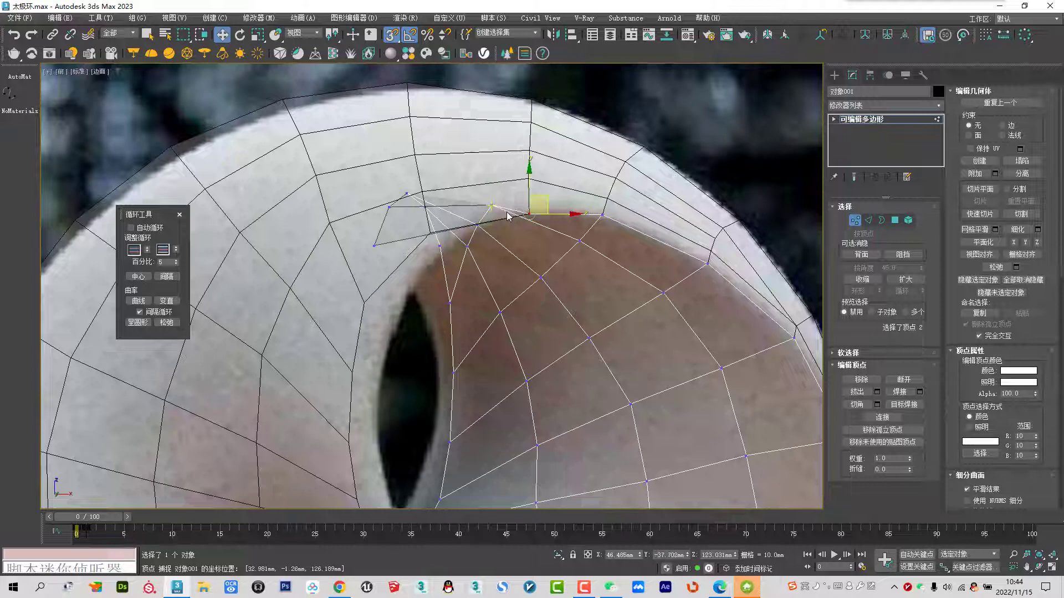
left_click(495, 205)
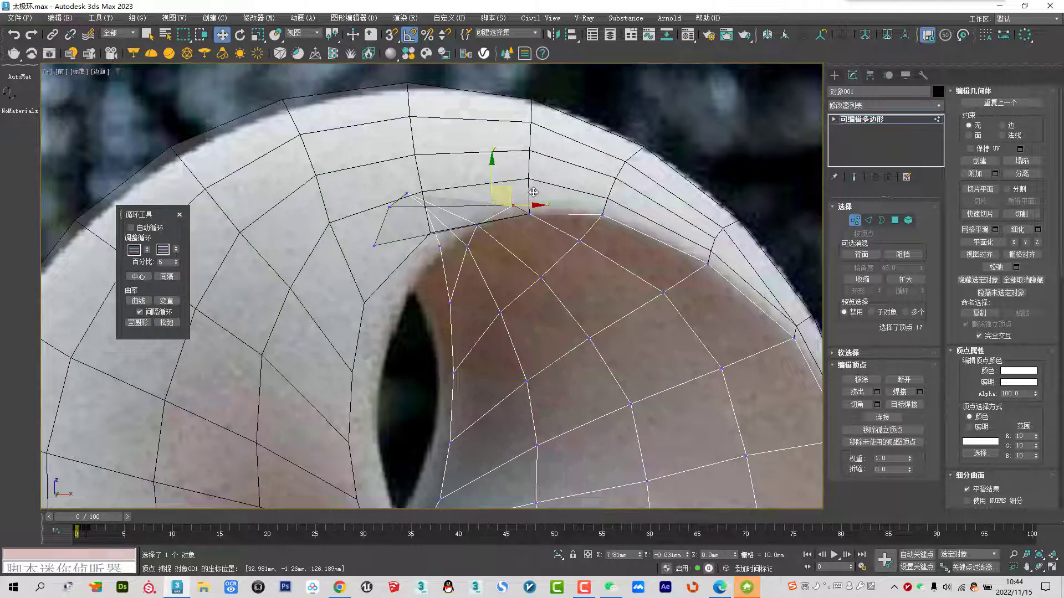
mouse_move(502, 196)
left_mouse_down()
mouse_move(480, 239)
mouse_move(523, 216)
left_mouse_up()
Snap a lower 对象001 vertex up onto the seam and adjust neighbouring seam vertices to close the gap
left_click(374, 246)
key("s")
left_click_drag(394, 233, 440, 209)
key("s")
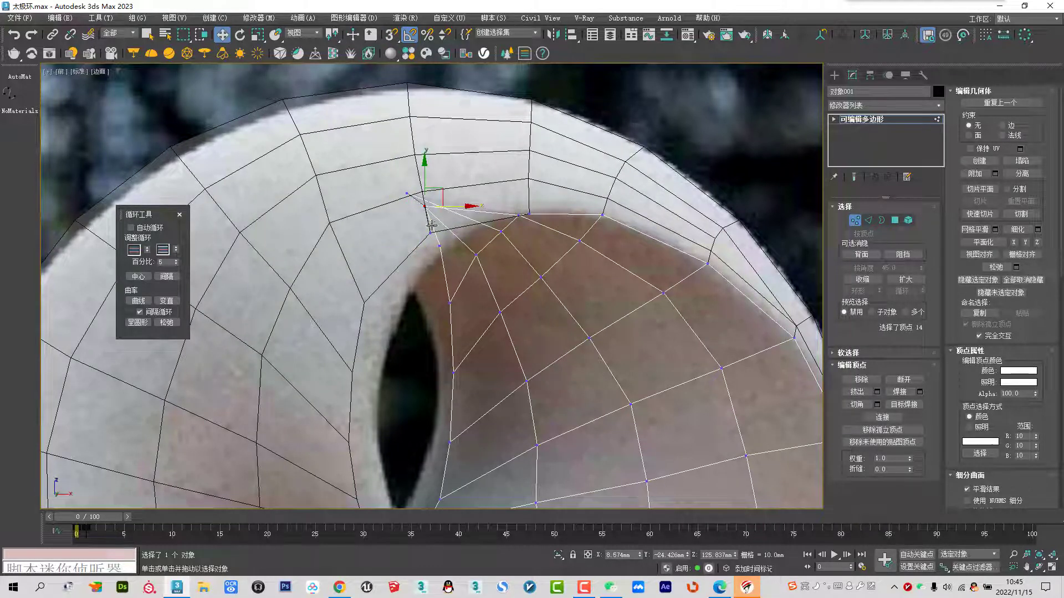
scroll(417, 214, "up", 3)
left_click_drag(447, 196, 434, 197)
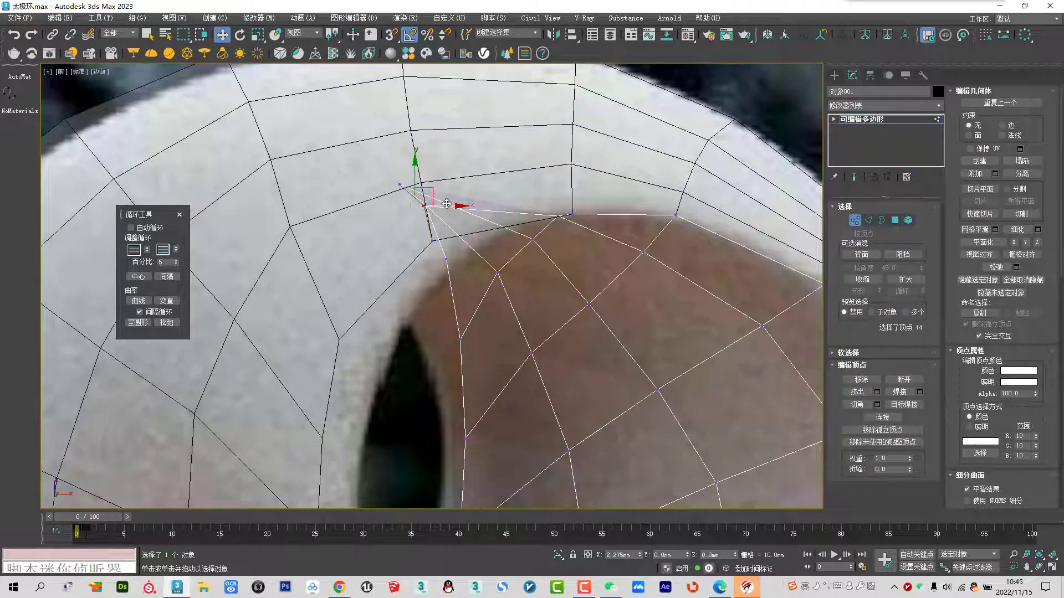
left_click_drag(399, 184, 442, 183)
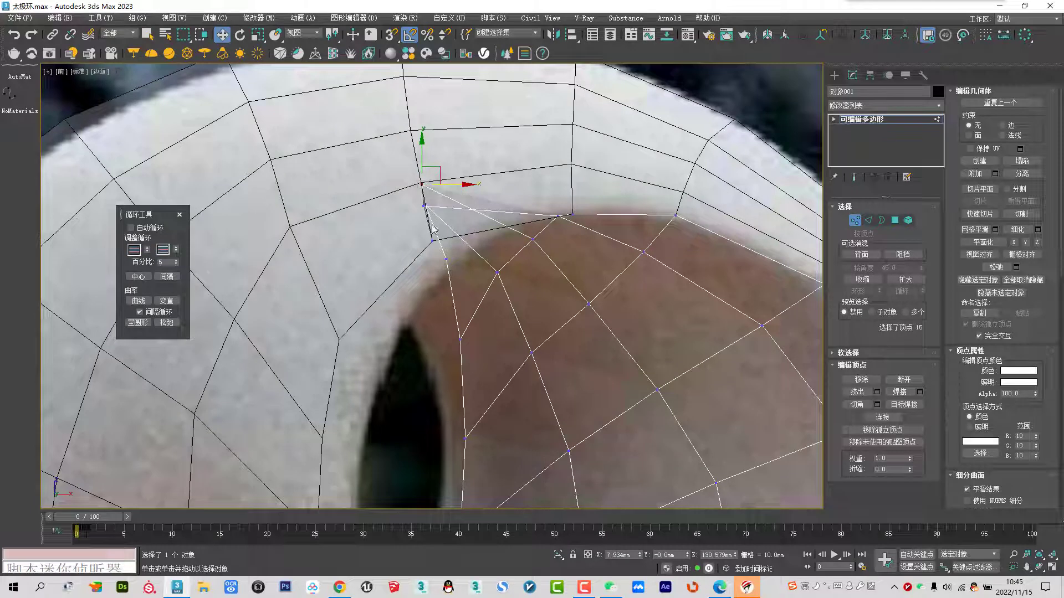
left_click(853, 221)
Restore opaque shading and frame the gap beside the dome in Perspective view
key("period")
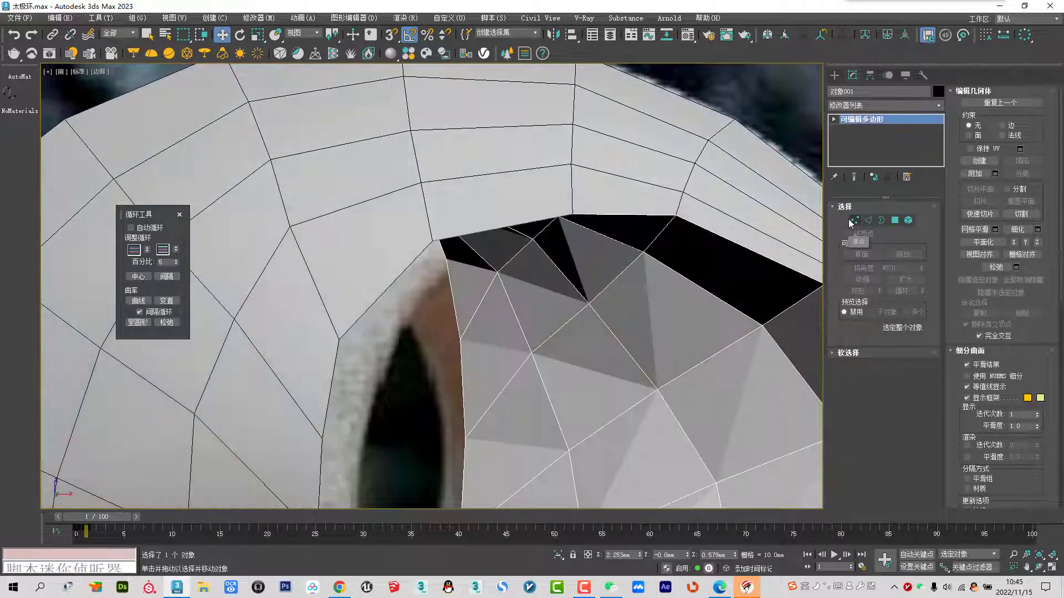
scroll(393, 281, "down", 5)
scroll(345, 249, "up", 2)
mouse_move(345, 249)
middle_mouse_down("alt")
mouse_move(367, 268)
mouse_move(464, 293)
middle_mouse_up("alt")
right_click(464, 294)
left_click(493, 249)
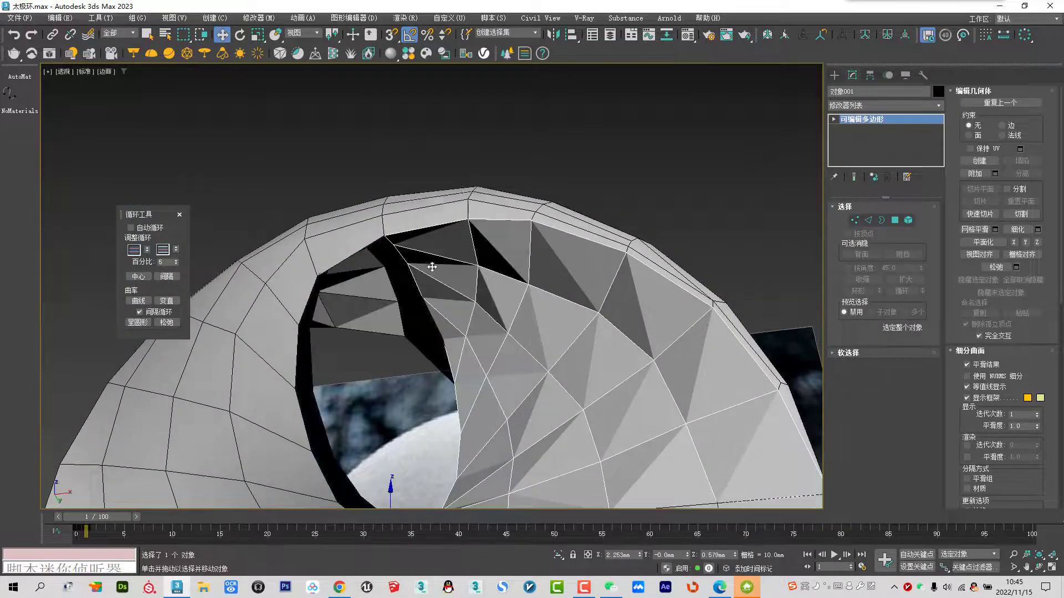
middle_click_drag(493, 250, 405, 250, "alt")
scroll(404, 250, "up", 2)
scroll(394, 297, "up", 2)
scroll(369, 332, "up", 2)
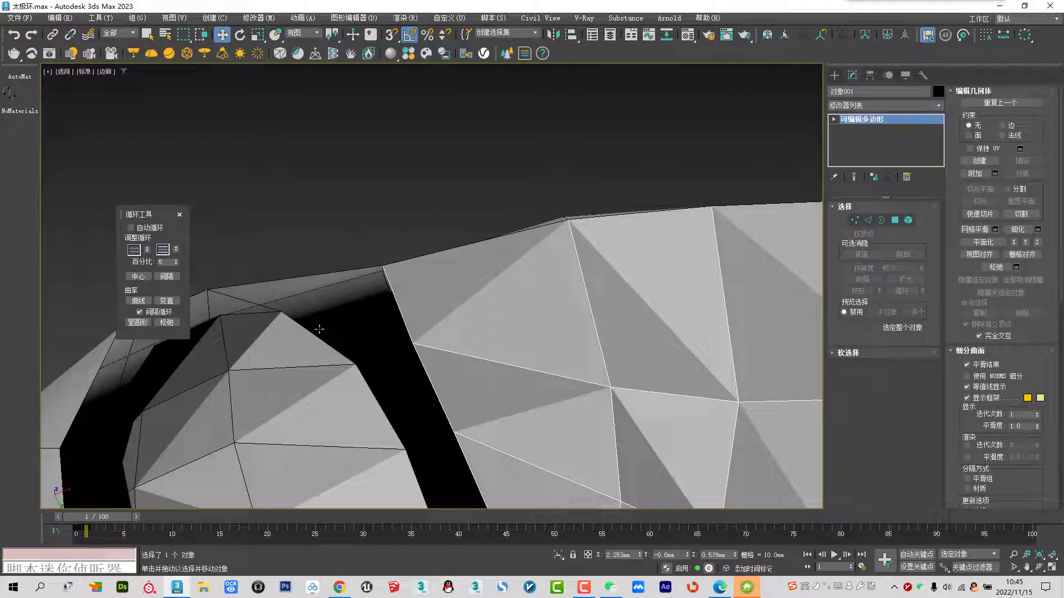
scroll(330, 333, "up", 2)
scroll(330, 333, "down", 5)
mouse_move(357, 344)
middle_mouse_down()
mouse_move(422, 318)
mouse_move(409, 343)
middle_mouse_up()
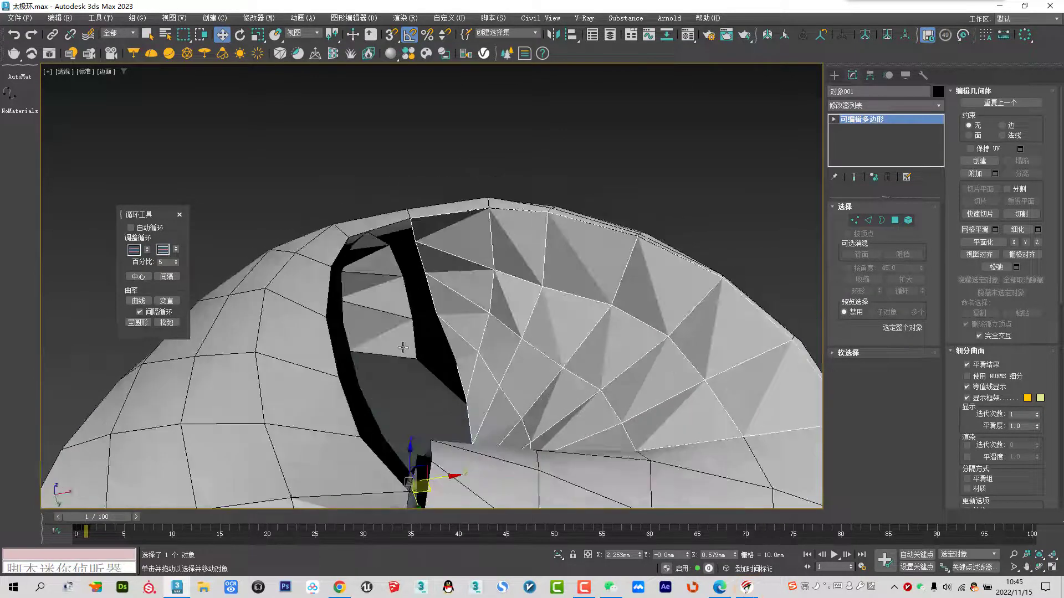
In Vertex mode on 对象002, move the selected vertices right toward the gap
left_click(403, 316)
mouse_move(403, 316)
middle_mouse_down("alt")
mouse_move(446, 340)
mouse_move(465, 331)
middle_mouse_up("alt")
left_click(858, 222)
left_click_drag(422, 265, 440, 261)
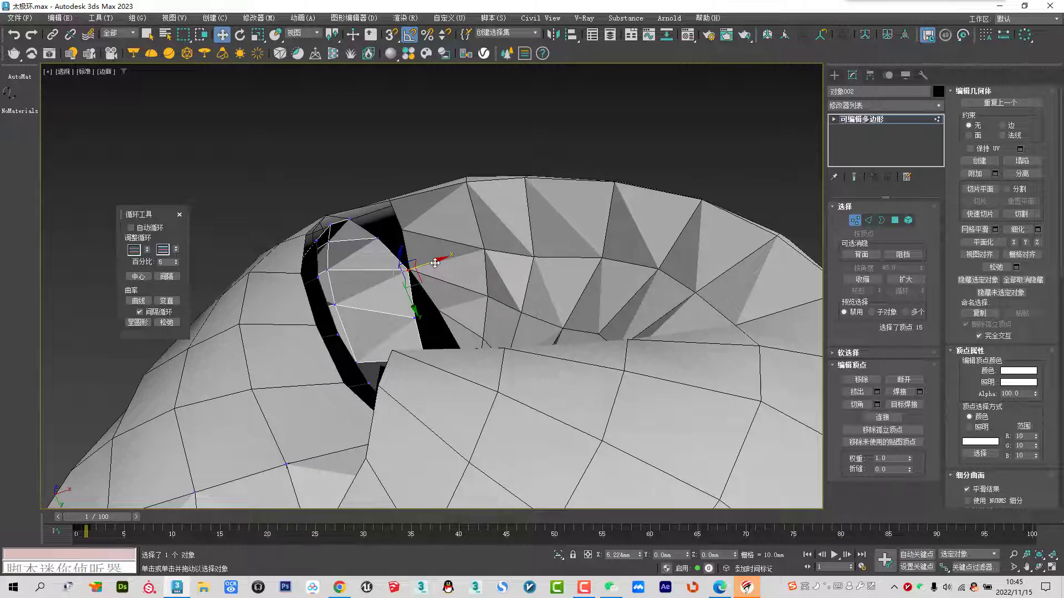
Move 对象002's gap-edge vertices to narrow the gap, raising one along Z
left_click(384, 235, "ctrl")
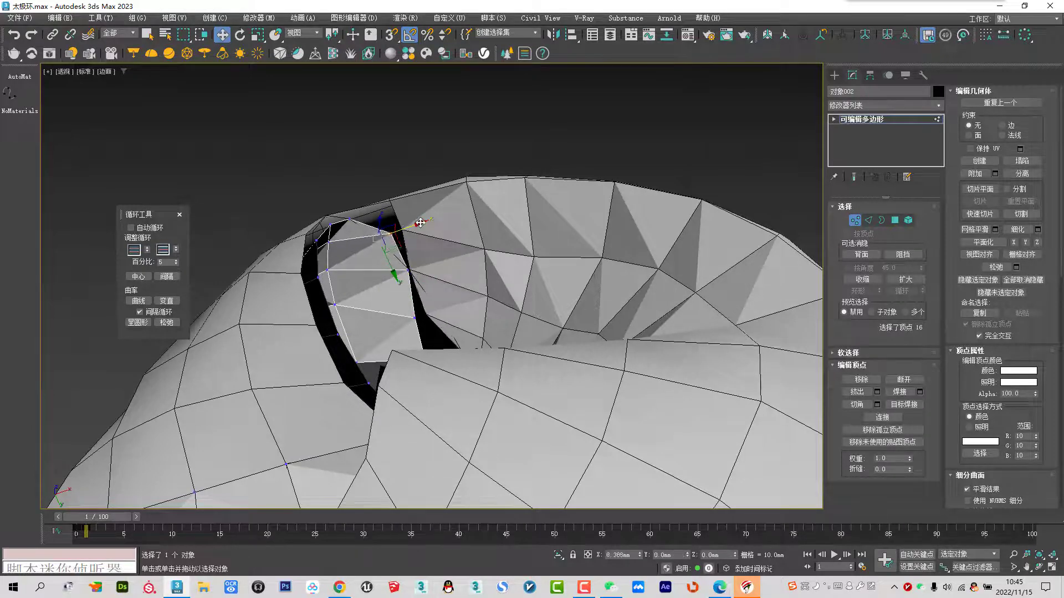
left_click_drag(420, 222, 406, 220)
left_click(415, 320, "ctrl")
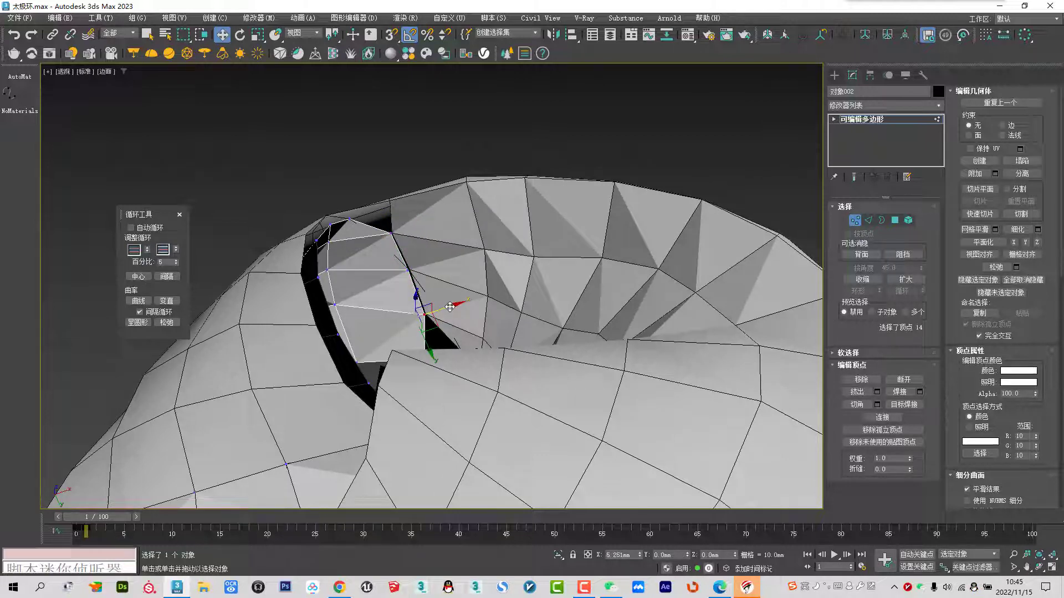
mouse_move(449, 308)
middle_mouse_down("alt")
mouse_move(439, 321)
mouse_move(447, 323)
mouse_move(380, 310)
middle_mouse_up("alt")
left_click(341, 304)
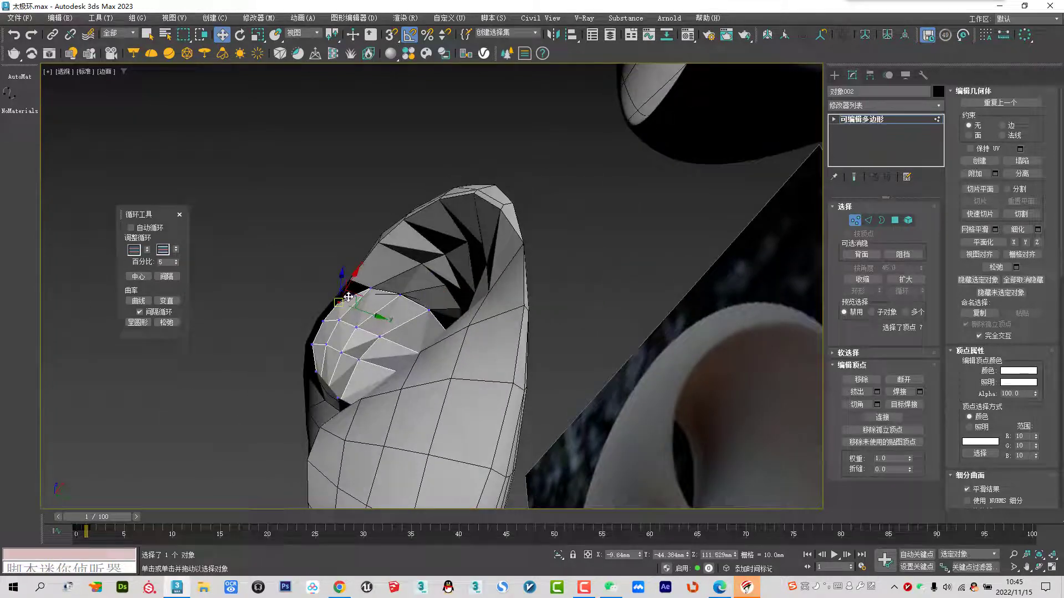
left_click_drag(351, 286, 404, 314)
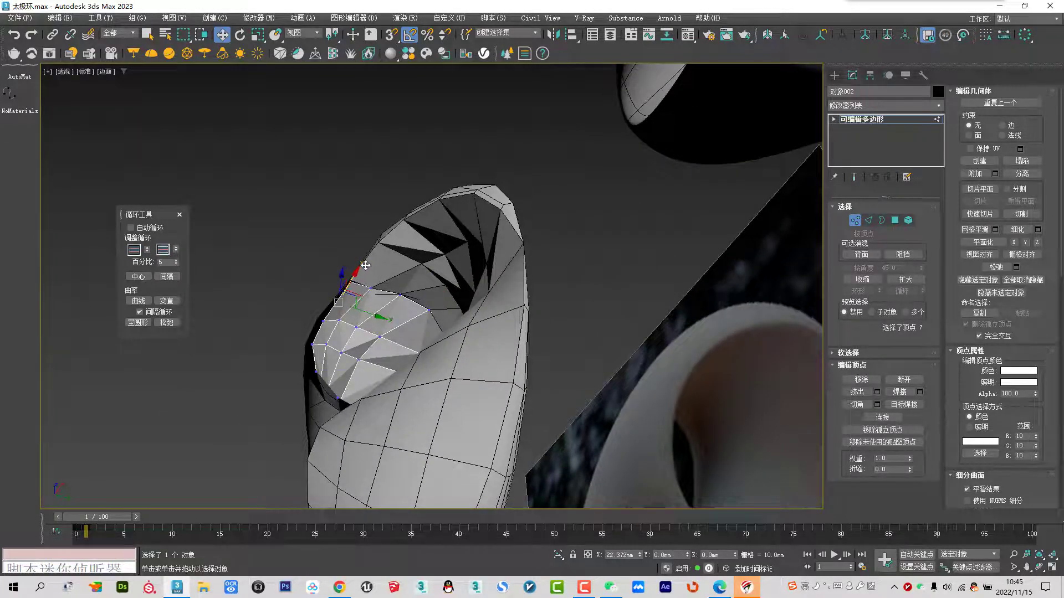
mouse_move(403, 313)
middle_mouse_down("alt")
mouse_move(415, 325)
mouse_move(423, 309)
middle_mouse_up("alt")
scroll(332, 273, "up", 3)
scroll(322, 257, "up", 1)
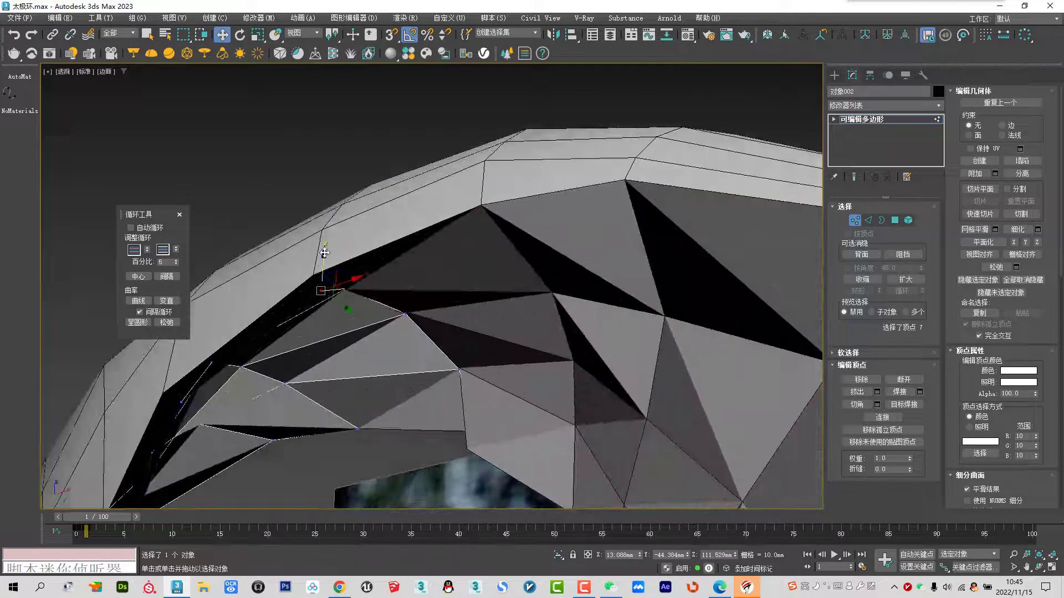
left_click_drag(322, 257, 323, 246)
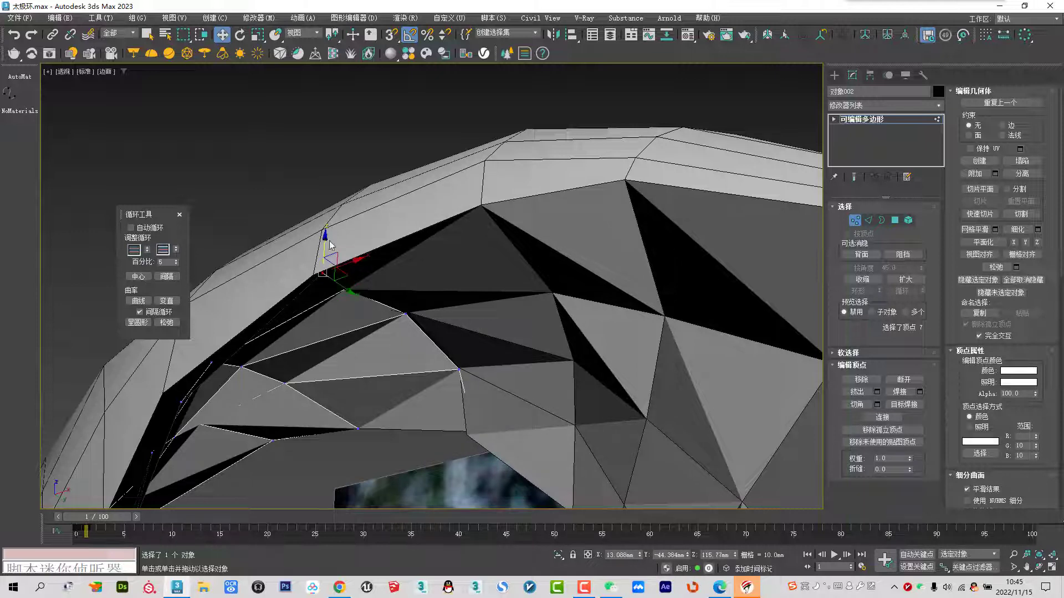
middle_click_drag(323, 247, 372, 244, "alt")
In Front view, snap the vertex onto the Line002 shell with 3D Snap
key("f")
key("s")
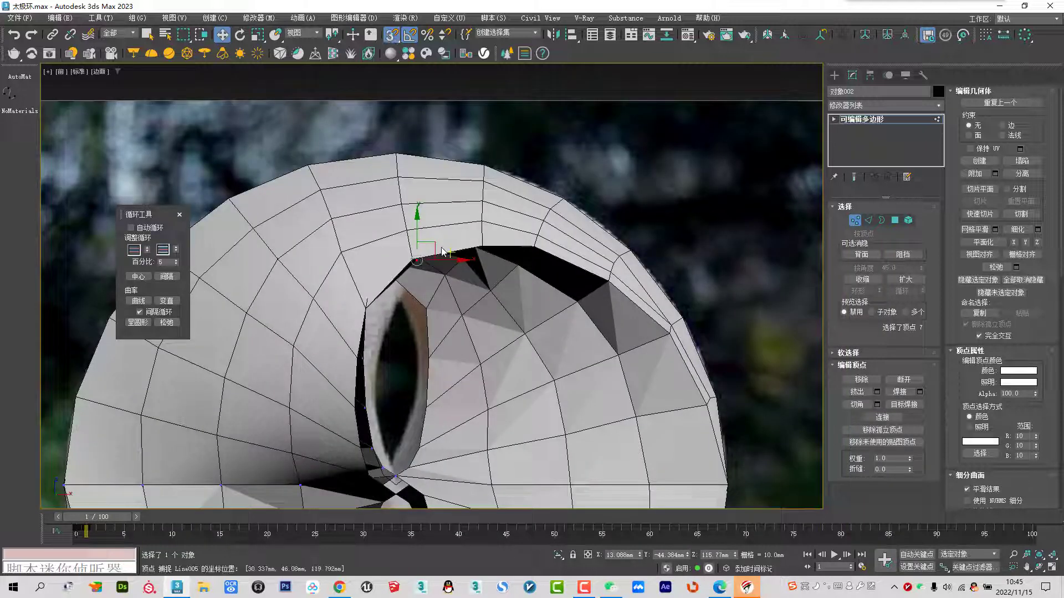
left_click_drag(435, 247, 410, 261)
key("s")
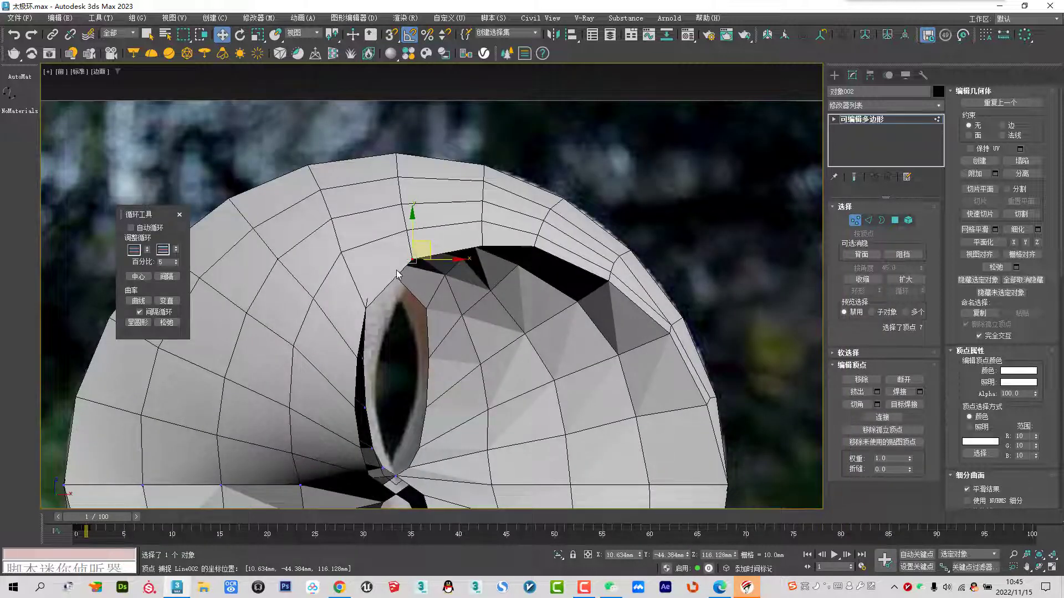
key("p")
Reposition further seam vertices, sliding them along X to reshape the seam
mouse_move(393, 280)
middle_mouse_down("alt")
mouse_move(334, 232)
mouse_move(341, 223)
middle_mouse_up("alt")
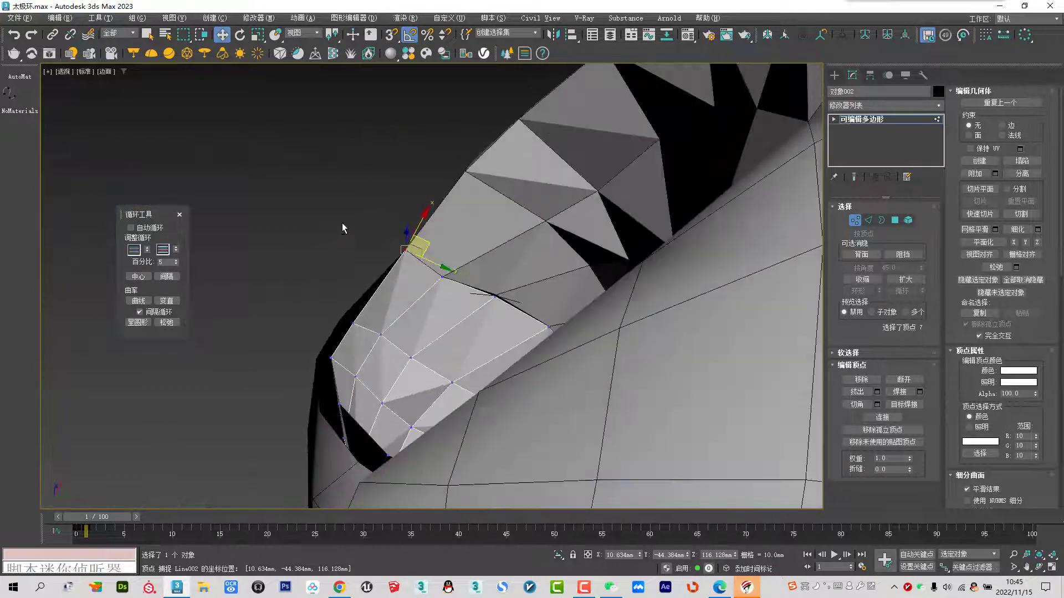
mouse_move(401, 325)
middle_mouse_down("alt")
mouse_move(411, 349)
mouse_move(458, 388)
mouse_move(495, 296)
mouse_move(453, 347)
middle_mouse_up("alt")
scroll(454, 347, "up", 4)
scroll(453, 348, "up", 1)
left_click(453, 348)
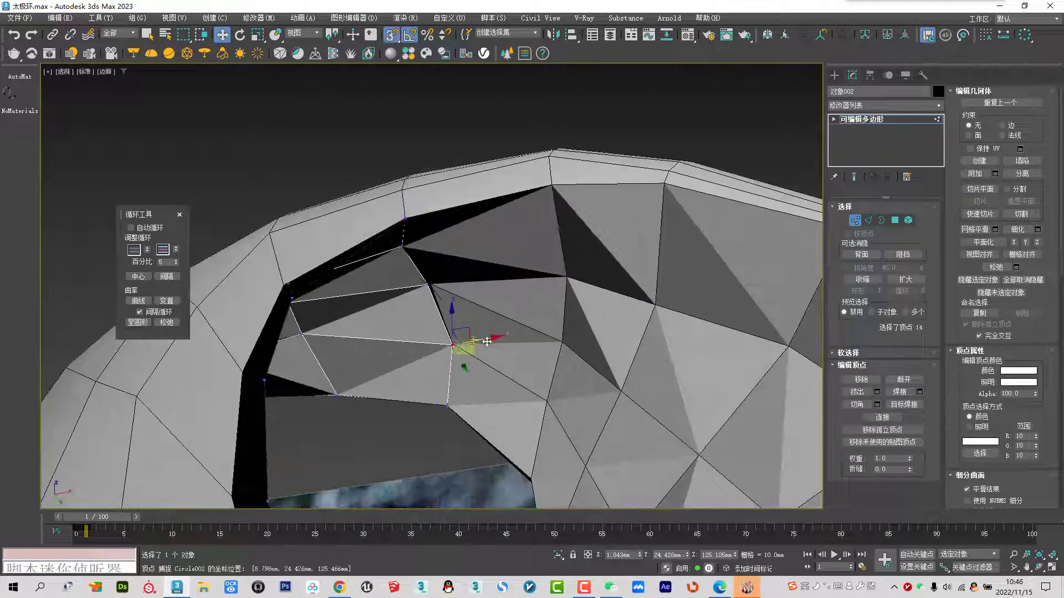
left_click_drag(454, 347, 460, 327)
left_click(405, 242, "ctrl")
mouse_move(430, 241)
left_mouse_down()
mouse_move(446, 236)
mouse_move(444, 323)
mouse_move(462, 345)
left_mouse_up()
left_click(443, 347)
left_click(428, 283, "ctrl")
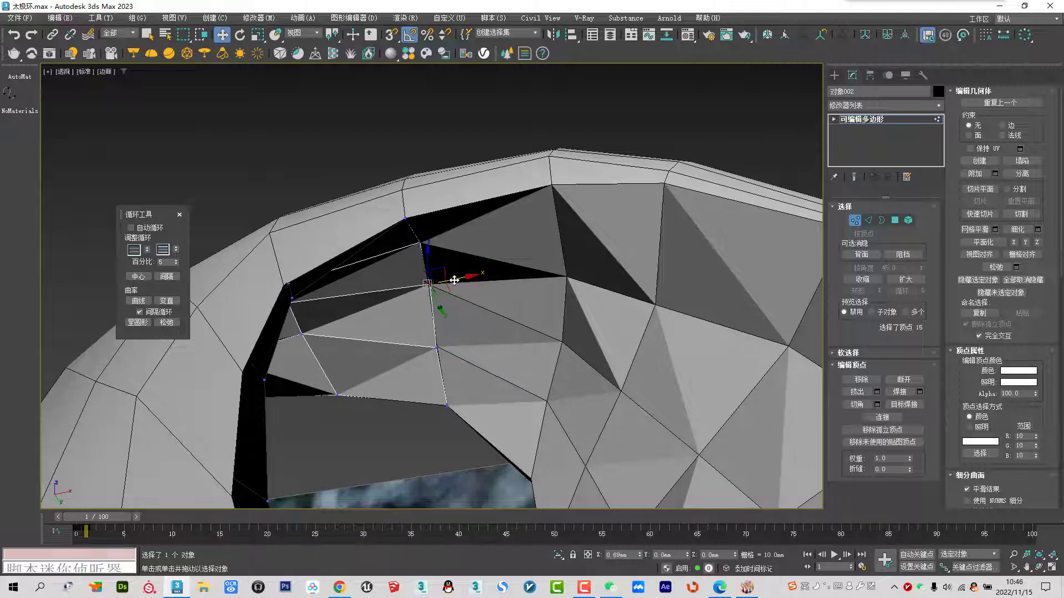
Leave Vertex mode and select the group of upper ring shells using wireframe display
key("t")
key("s")
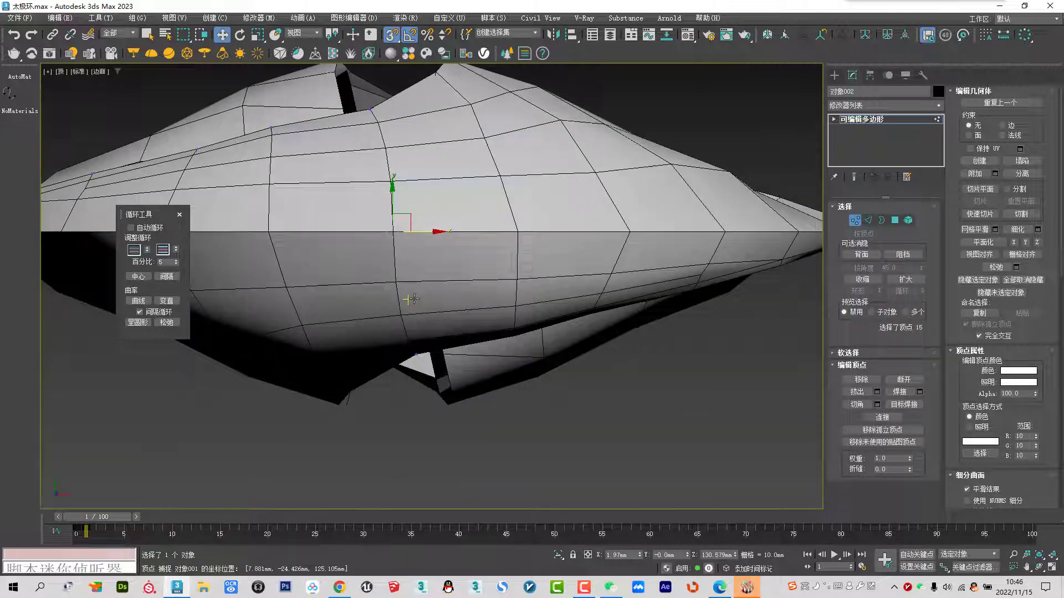
scroll(506, 311, "down", 3)
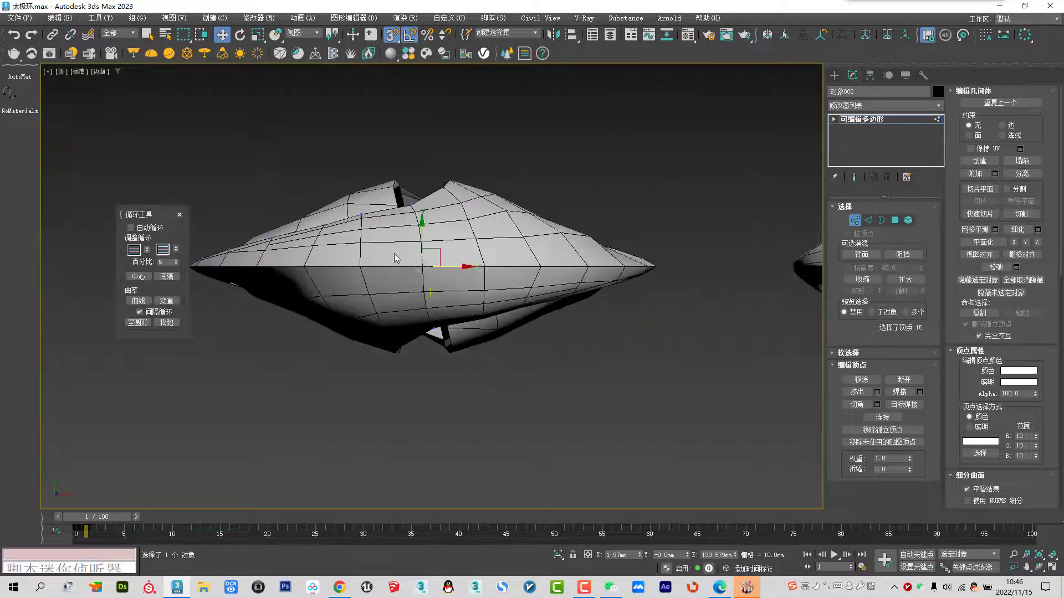
left_click(857, 227)
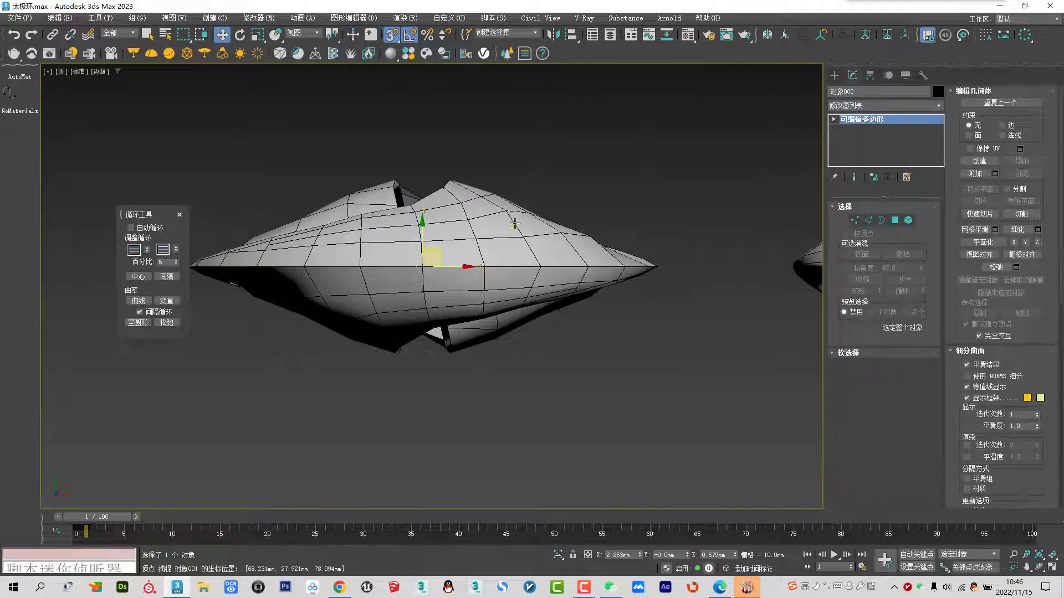
key("F3")
key("ctrl+a")
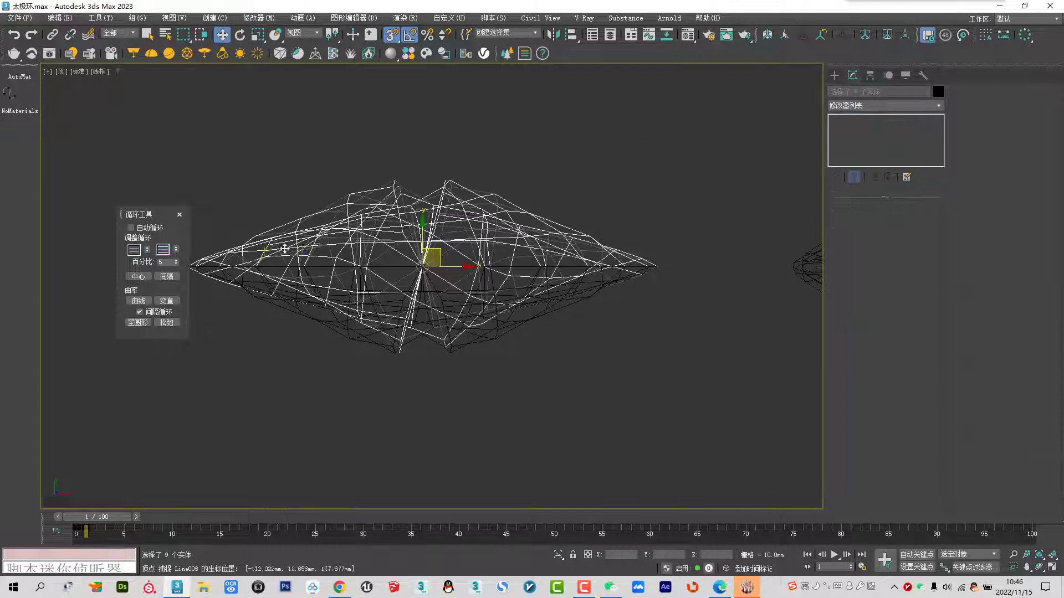
key("F3")
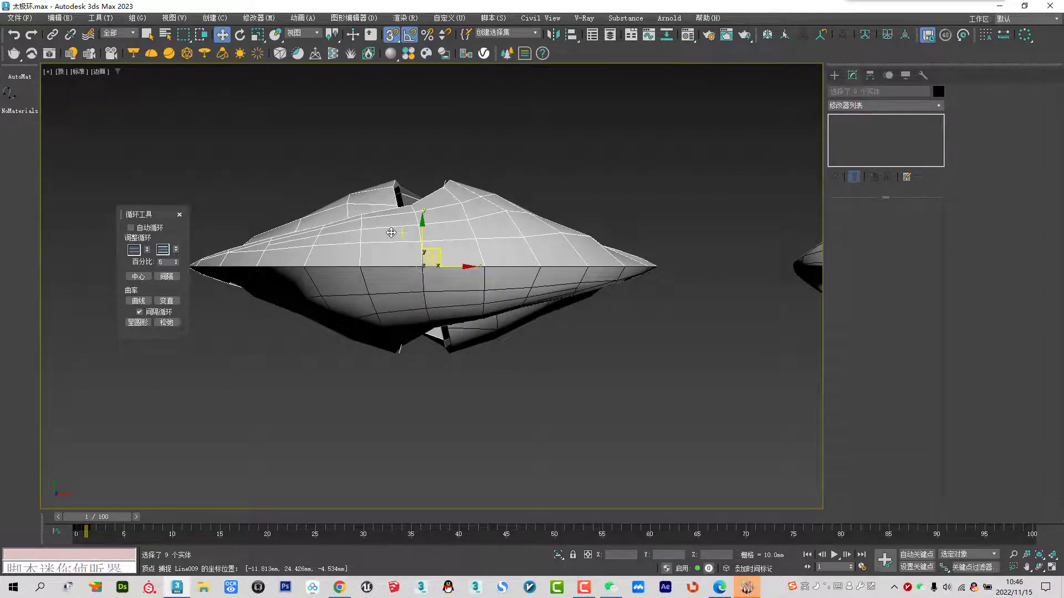
key("F3")
left_click(279, 315)
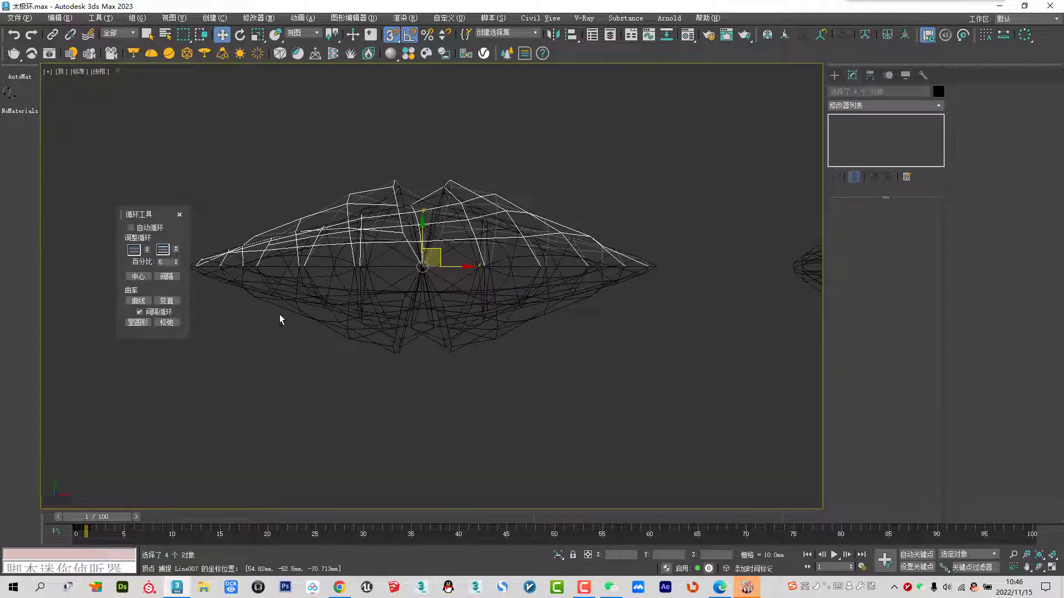
key("F3")
Orbit around the ring to inspect the selected shells, then return to Top view
mouse_move(361, 292)
middle_mouse_down("alt")
mouse_move(569, 283)
mouse_move(636, 159)
mouse_move(589, 139)
mouse_move(644, 105)
middle_mouse_up("alt")
scroll(644, 105, "down", 10)
middle_click_drag(713, 116, 466, 180, "alt")
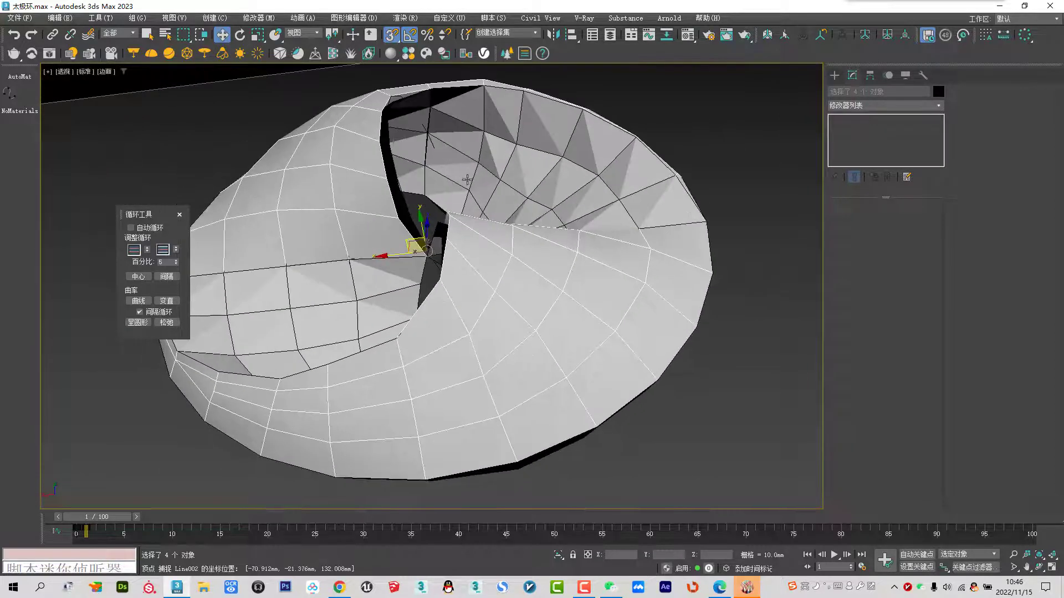
mouse_move(526, 301)
middle_mouse_down("alt")
mouse_move(463, 326)
mouse_move(438, 314)
mouse_move(458, 368)
mouse_move(488, 348)
mouse_move(452, 392)
middle_mouse_up("alt")
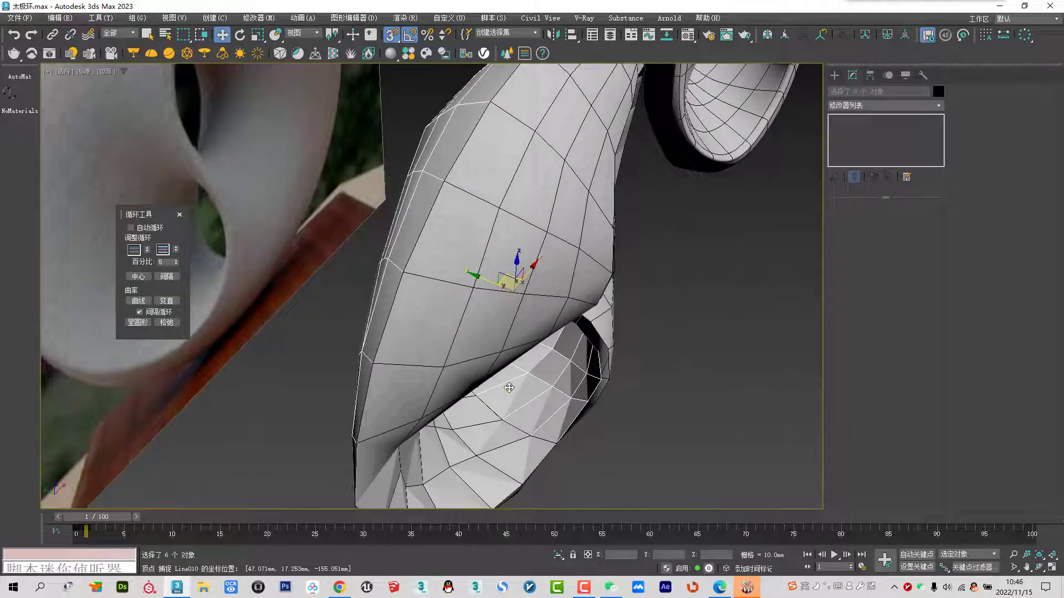
key("t")
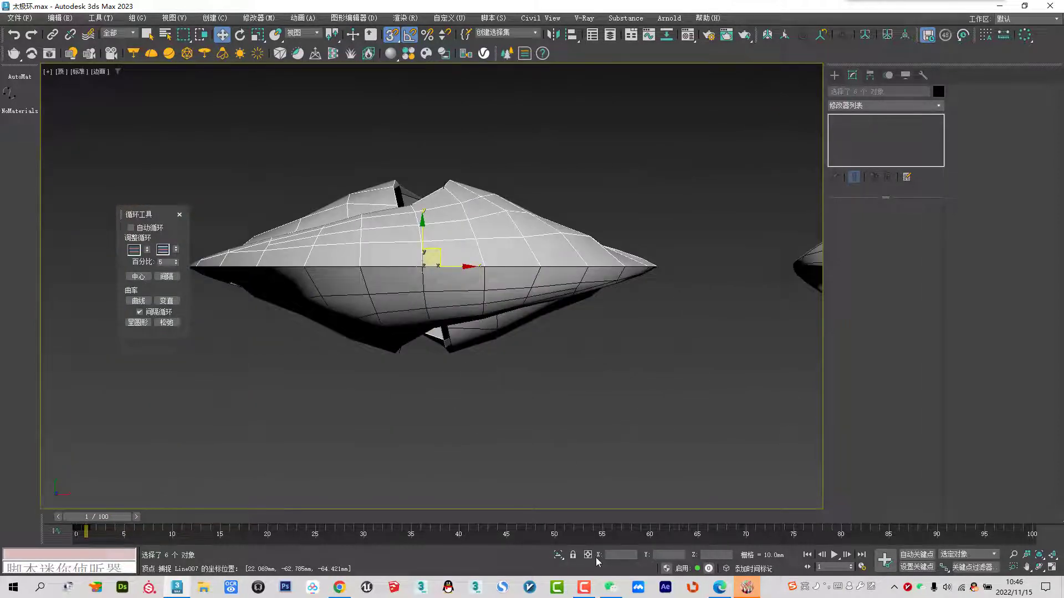
In Offset mode, shift the selected upper shells 5 along Y, undoing and redoing it
left_click(589, 555)
key("s")
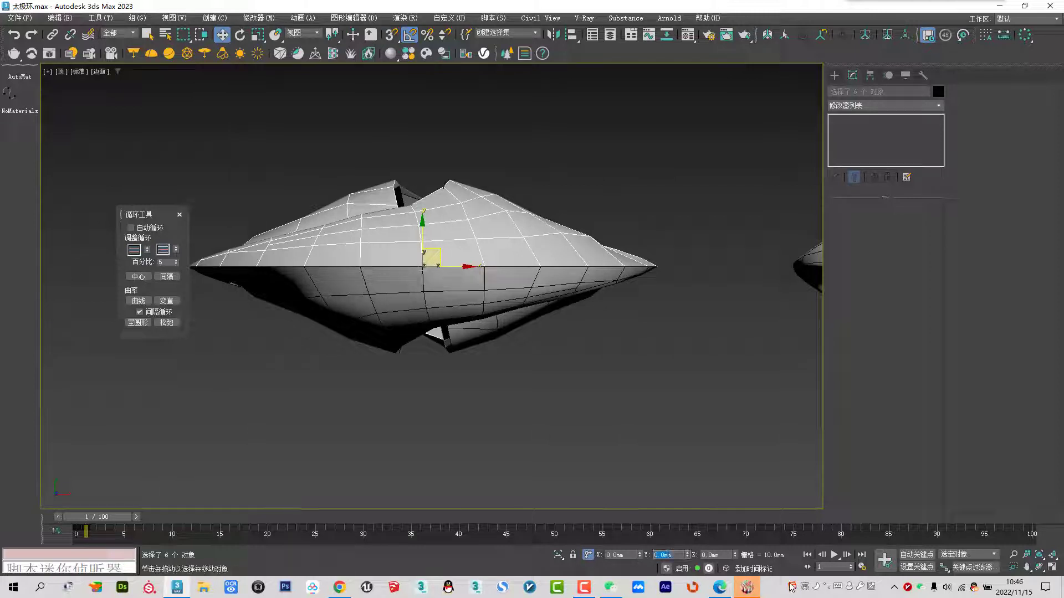
type("5")
key("Return")
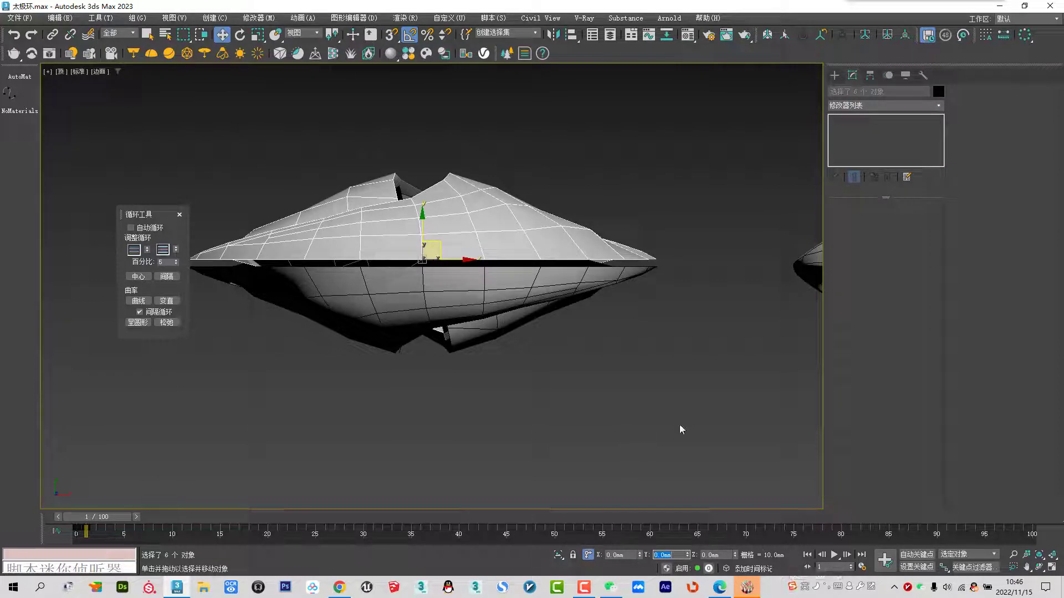
key("ctrl+z")
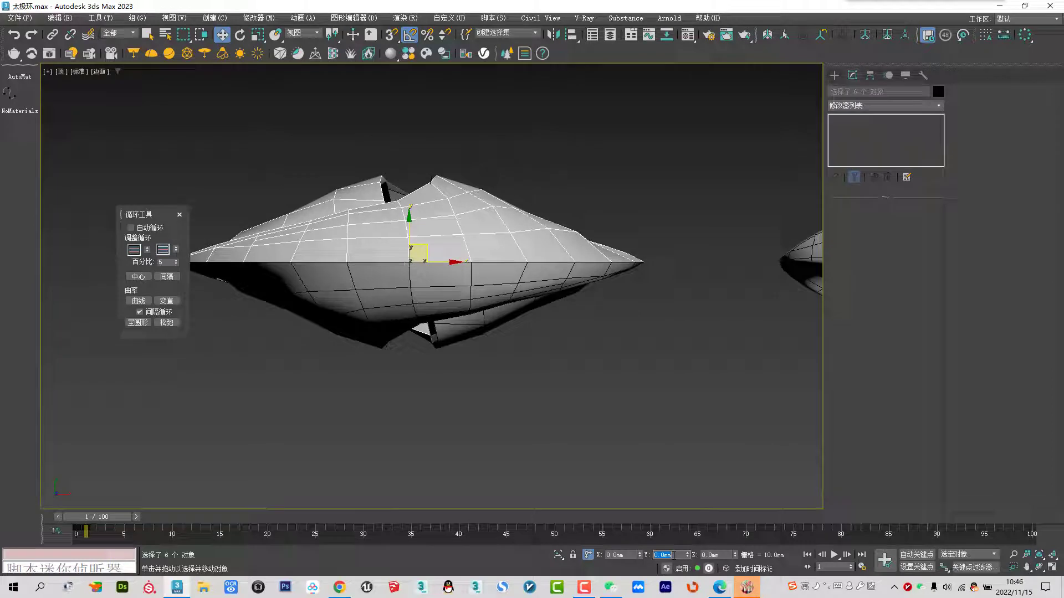
key("ctrl+y")
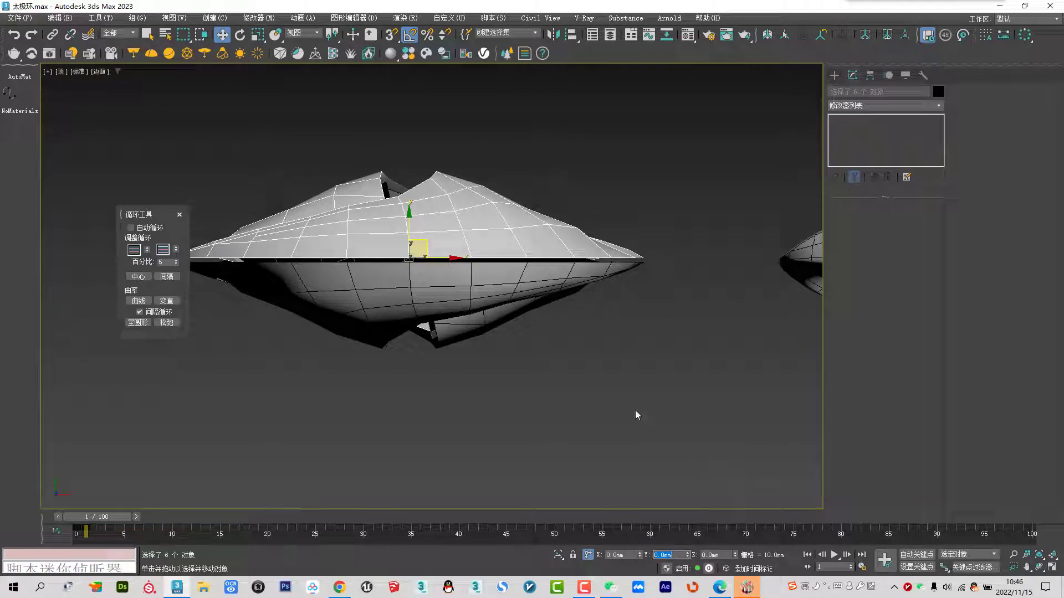
Box-select the lower shells and offset them -3 along Y
mouse_move(613, 382)
left_mouse_down()
mouse_move(265, 347)
mouse_move(266, 300)
left_mouse_up()
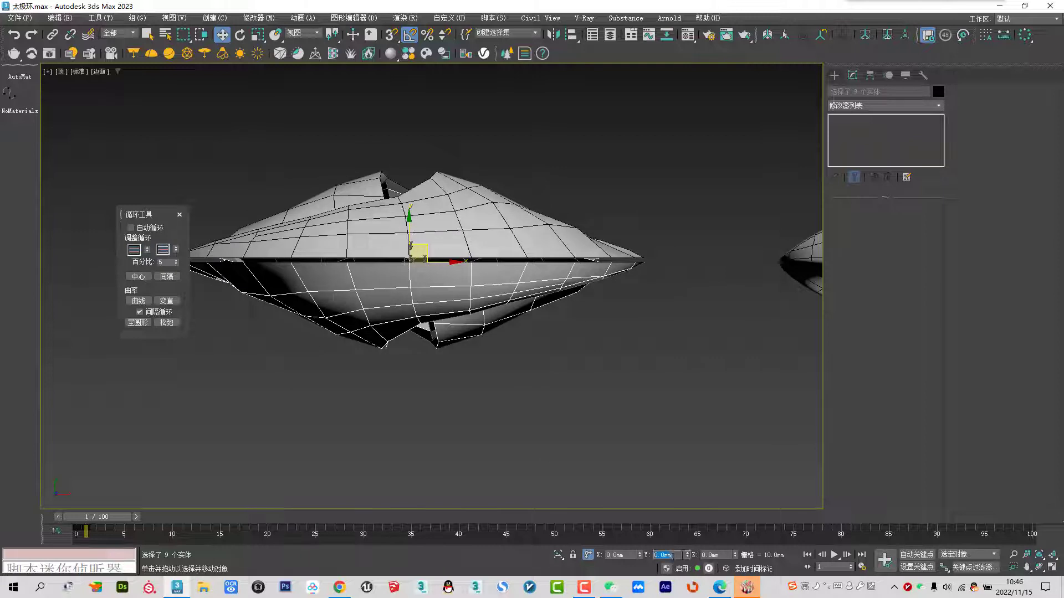
type("-3")
key("Return")
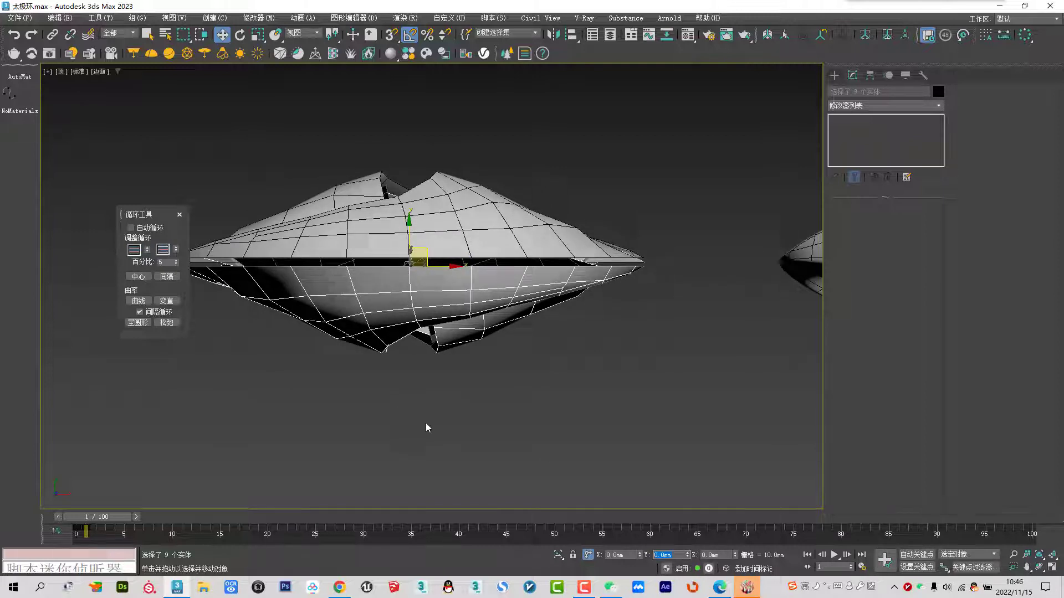
scroll(404, 231, "down", 2)
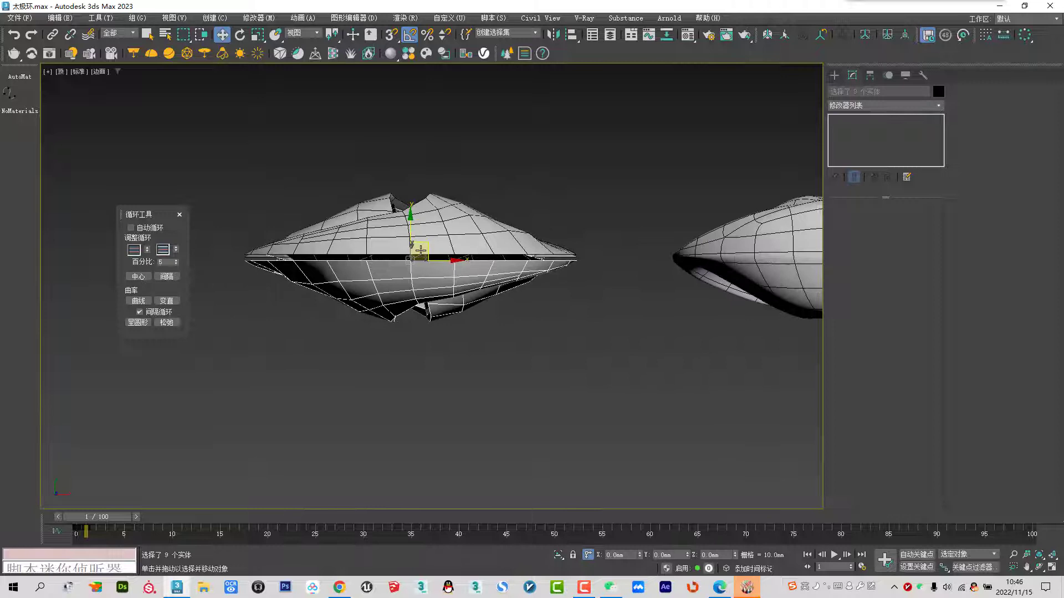
Orbit in Perspective view and select the 对象003 shell to check the gap
middle_click_drag(430, 261, 424, 170, "alt")
key("p")
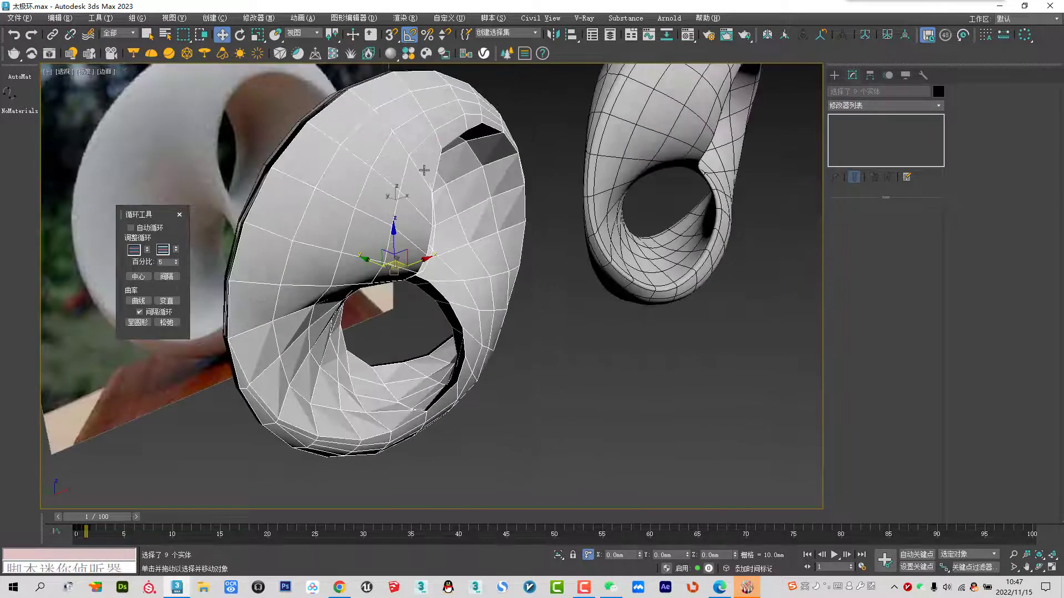
middle_click_drag(312, 249, 255, 209, "alt")
left_click(302, 268)
middle_click_drag(302, 269, 768, 251, "alt")
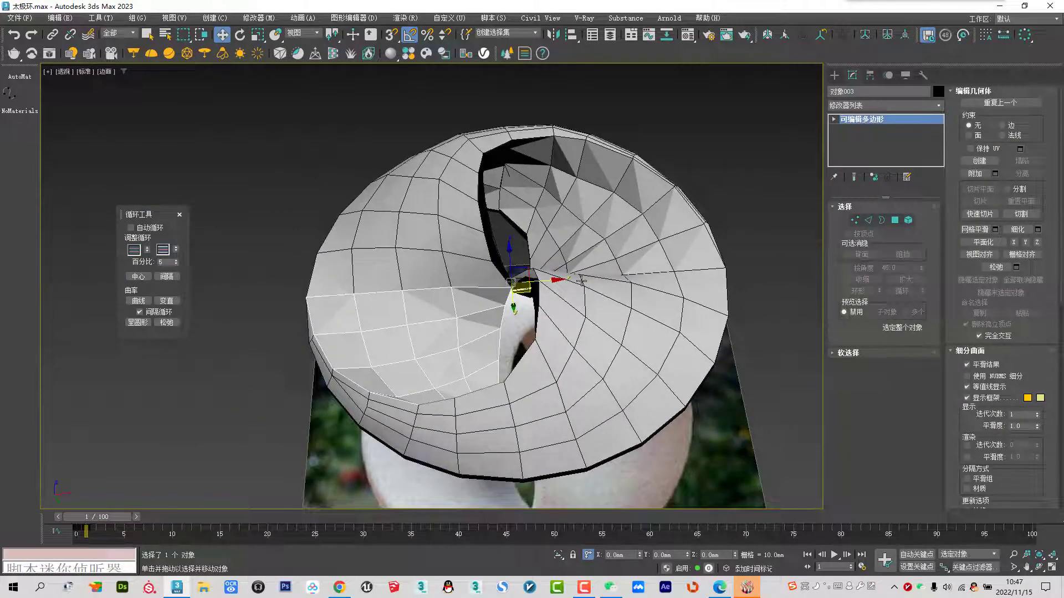
In Line002's vertex mode, move the three edge vertices up and to the right
left_click(451, 244)
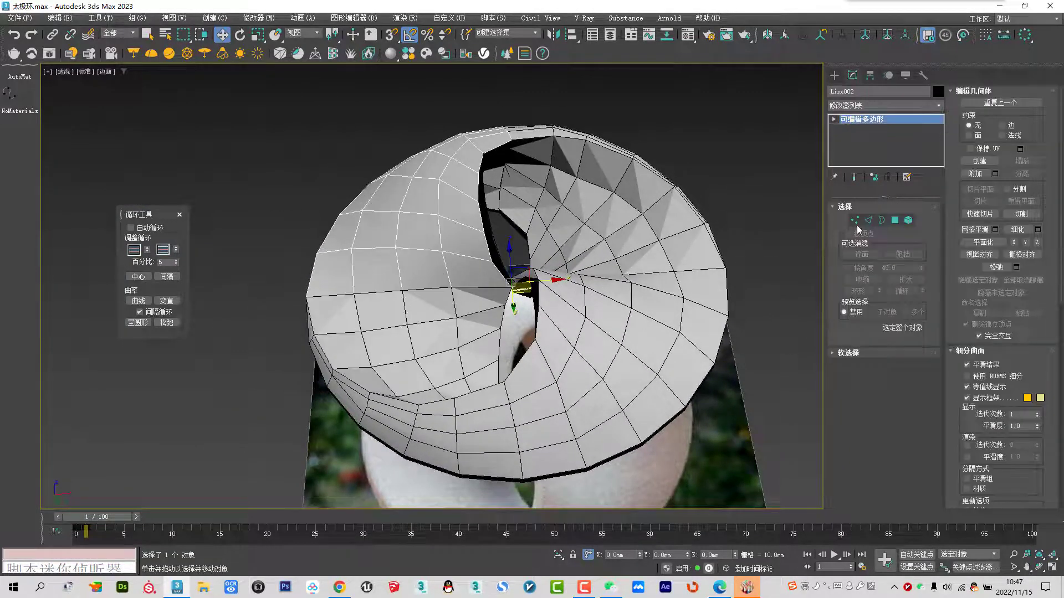
left_click(856, 221)
scroll(352, 292, "up", 3)
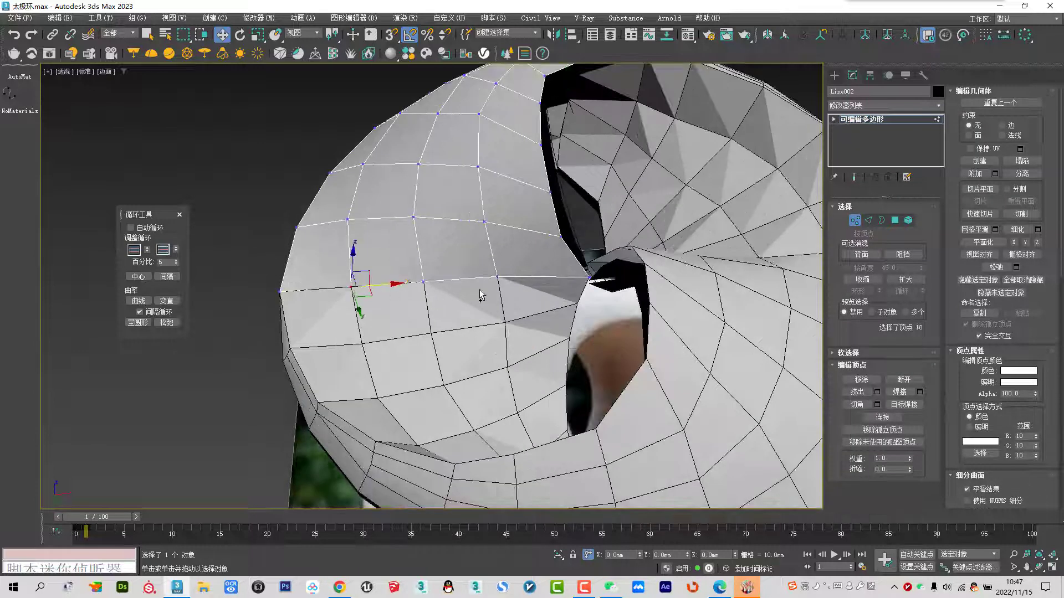
left_click(424, 282, "ctrl")
left_click(499, 278, "ctrl")
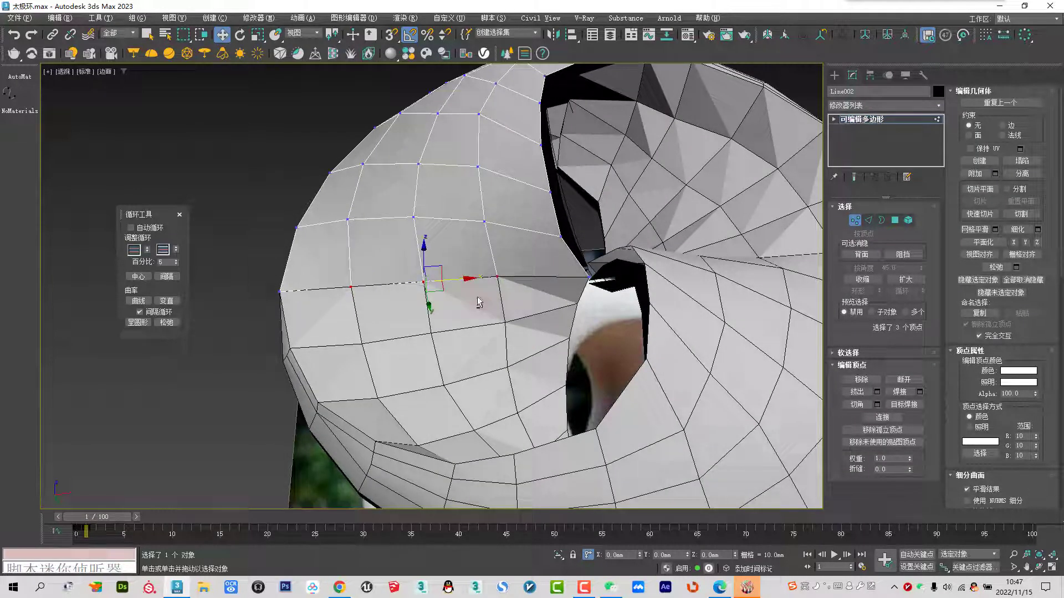
middle_click_drag(498, 278, 537, 305, "alt")
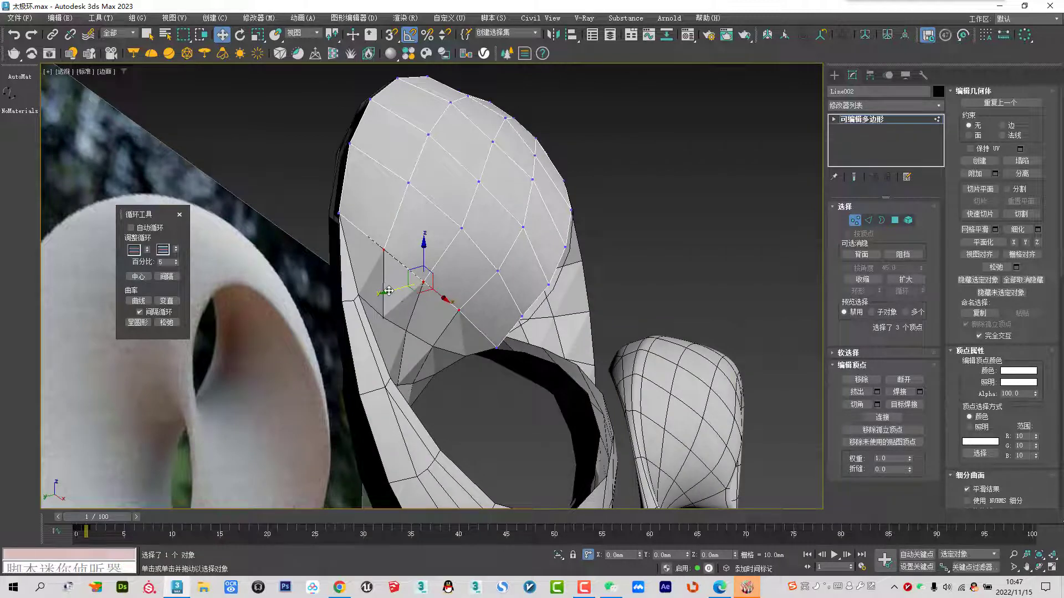
left_click_drag(389, 291, 435, 280)
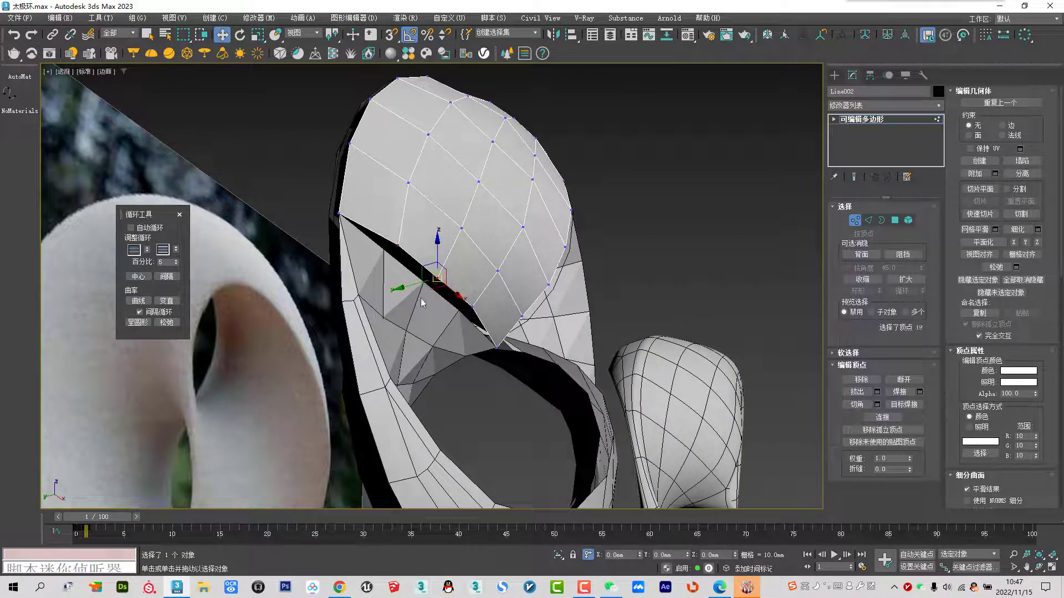
left_click_drag(407, 287, 415, 282)
Shift the next vertex row and a diagonal row of three vertices up-right
left_click(406, 181)
left_click(457, 225, "ctrl")
left_click(497, 270, "ctrl")
left_click_drag(429, 238, 456, 198)
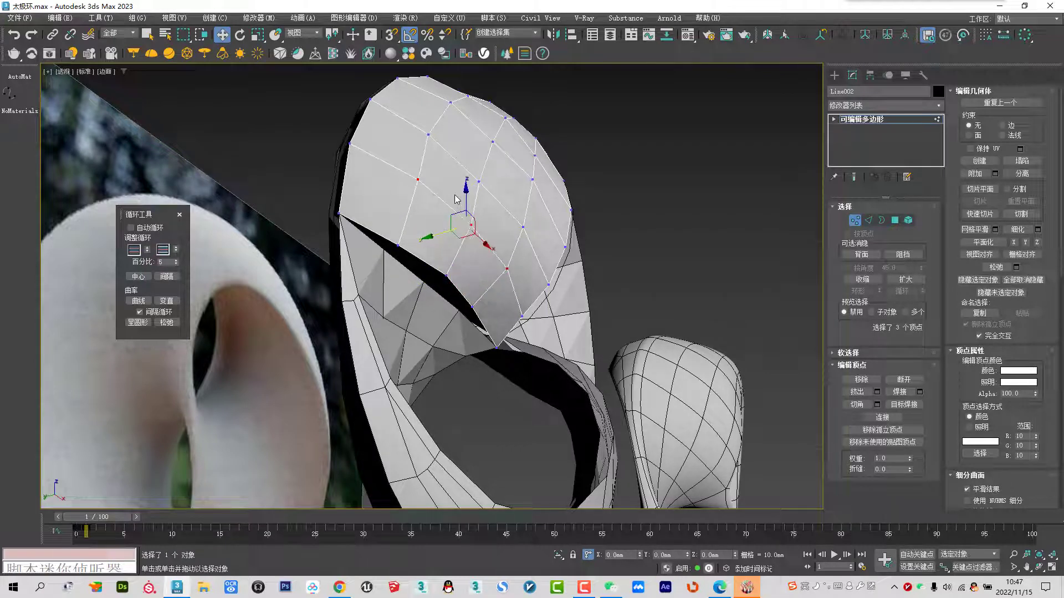
left_click(430, 134)
left_click(478, 181, "ctrl")
left_click(523, 228, "ctrl")
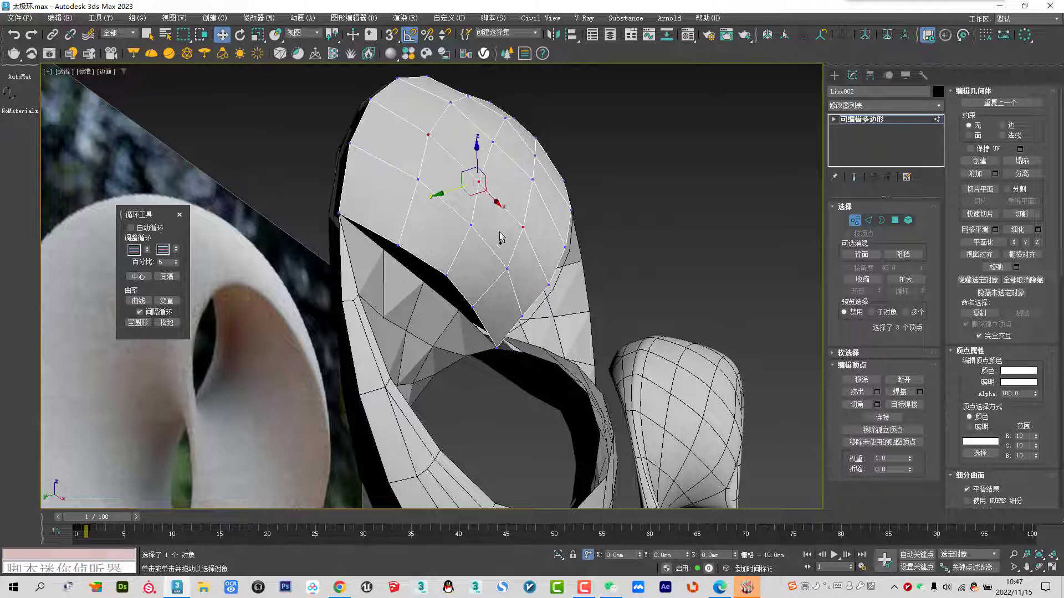
left_click_drag(452, 200, 456, 191)
Select vertices near Line002's rounded top, then return the shell to object level
left_click(453, 103)
left_click(492, 142, "ctrl")
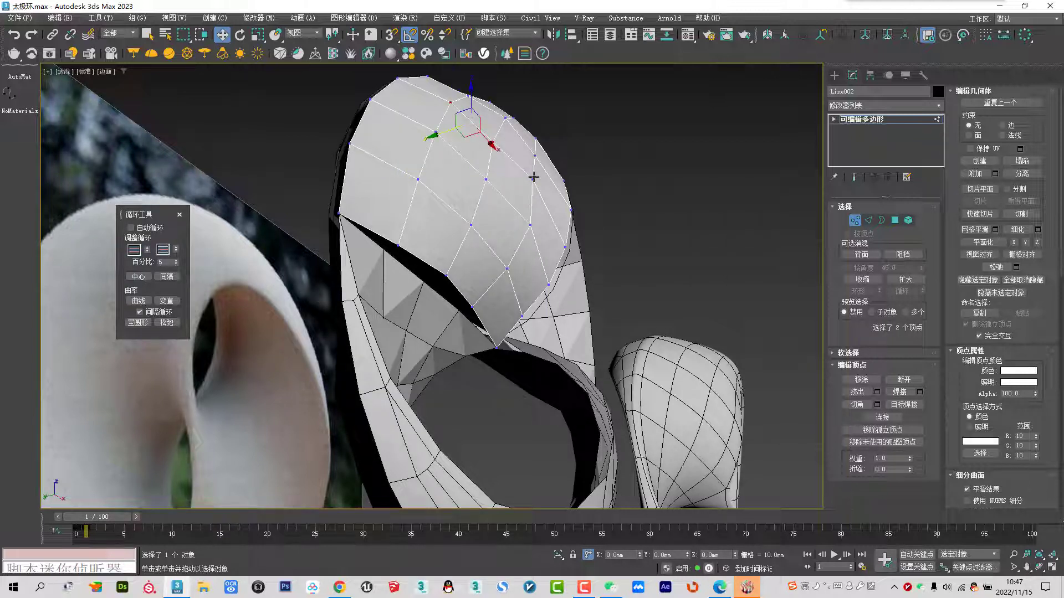
left_click(496, 141)
left_click(486, 176, "ctrl")
mouse_move(465, 170)
middle_mouse_down("alt")
mouse_move(480, 177)
mouse_move(384, 176)
mouse_move(570, 306)
middle_mouse_up("alt")
left_click(855, 221)
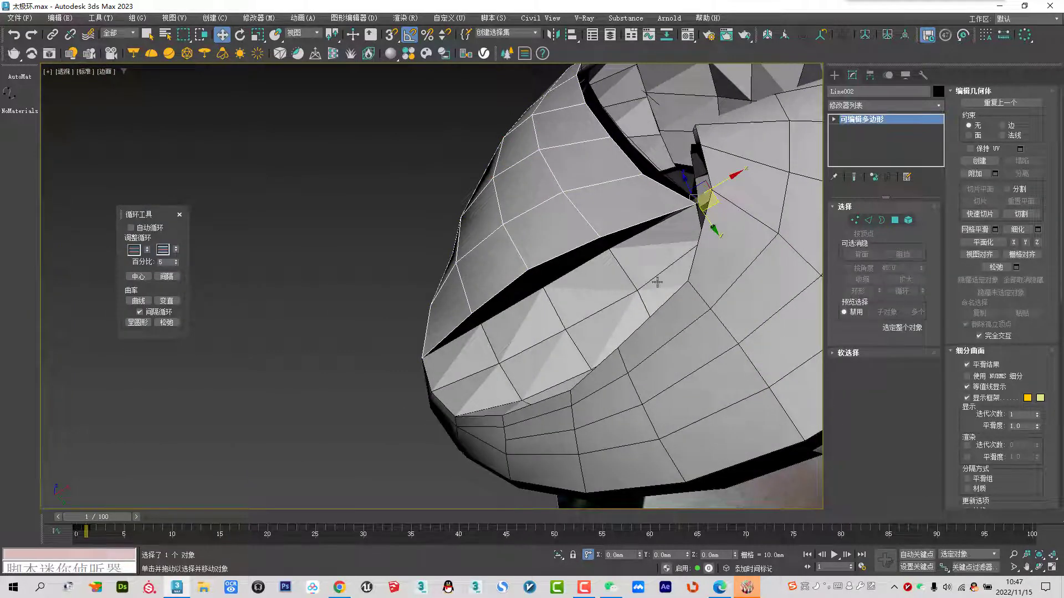
With snapping on, snap the lip piece's vertices onto its upper edge corner to close the slit
left_click(657, 282)
left_click(855, 221)
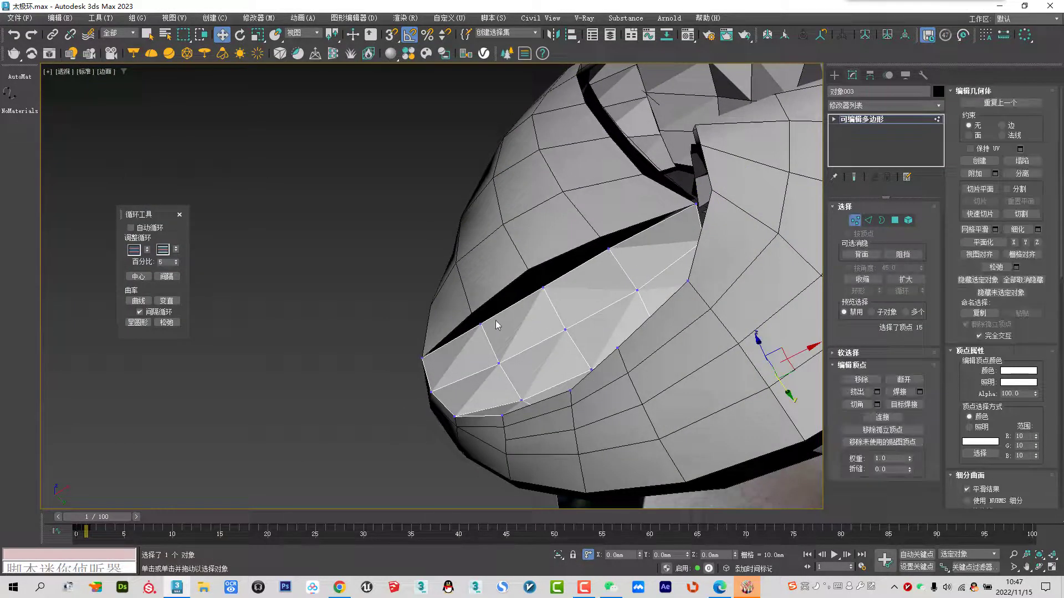
left_click_drag(495, 338, 487, 331)
key("s")
left_click_drag(547, 291, 629, 249)
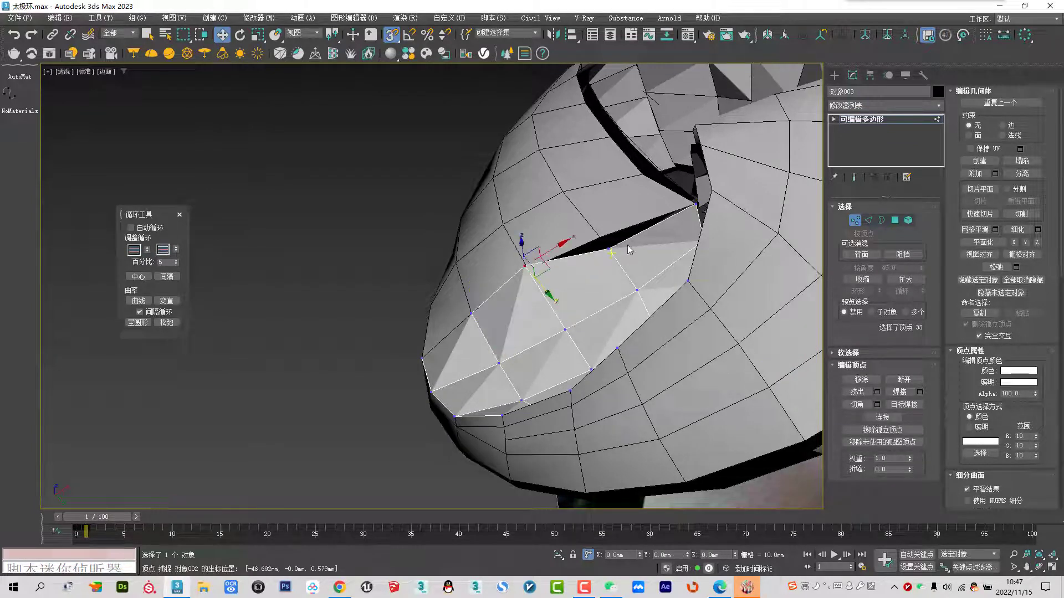
scroll(537, 278, "up", 2)
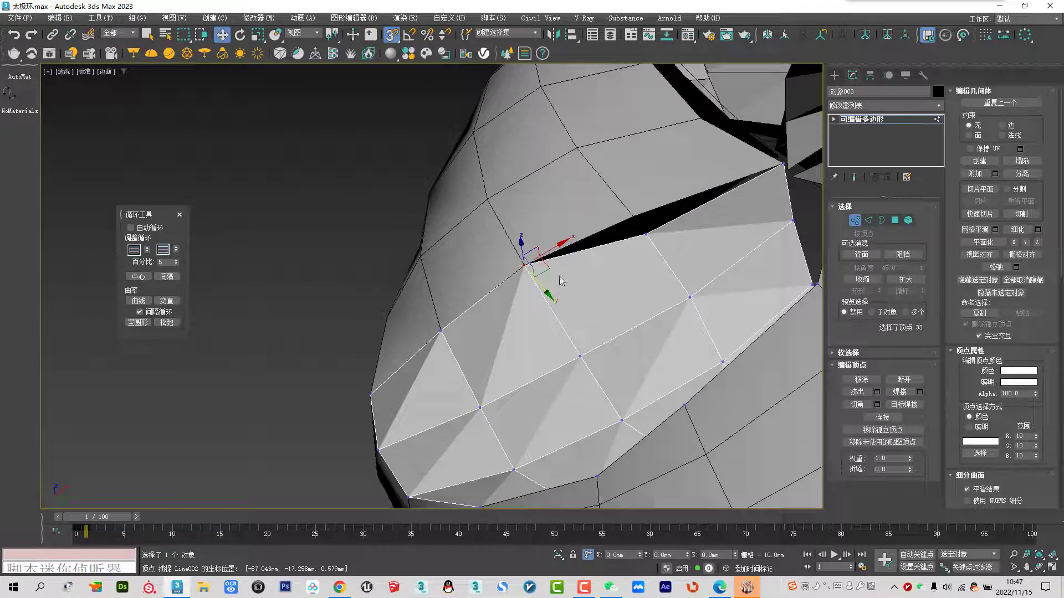
left_click_drag(524, 266, 647, 234)
scroll(626, 237, "down", 5)
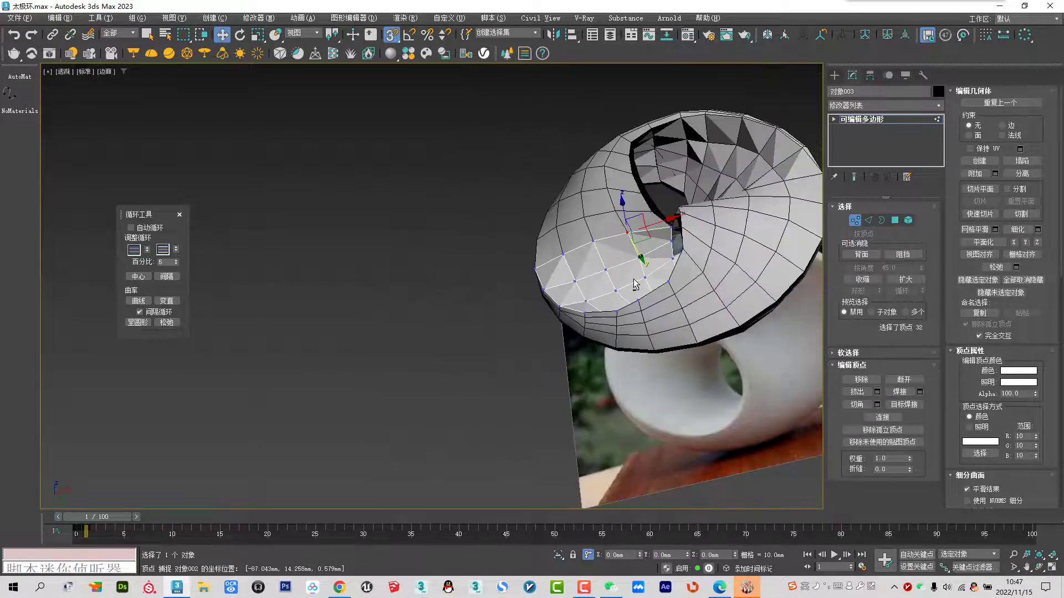
middle_click_drag(644, 300, 653, 307, "alt")
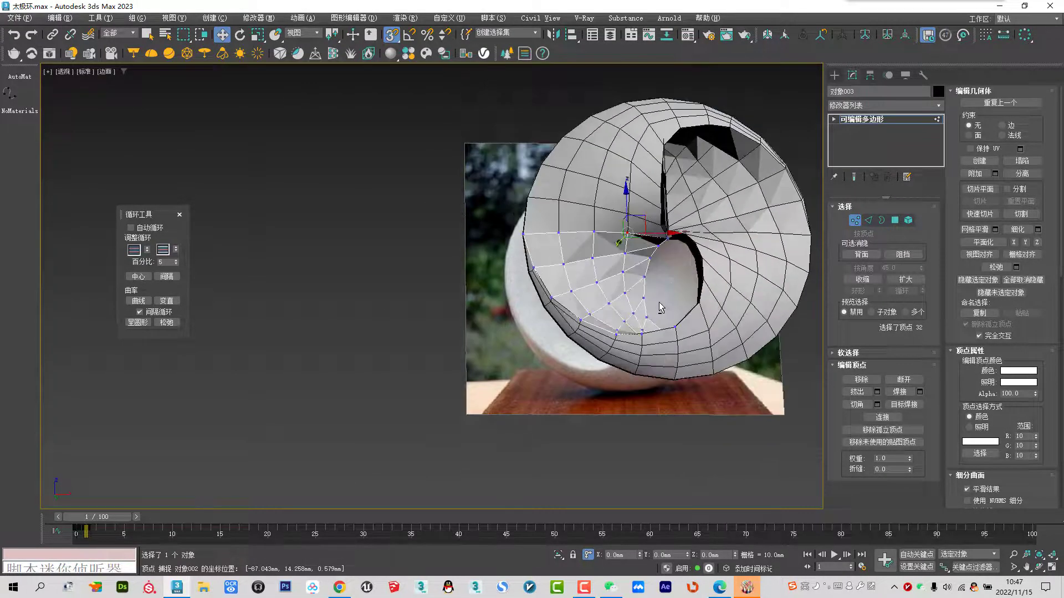
In Front view, slide the lip's first seam vertices left to align with the seam
key("f")
scroll(653, 308, "down", 3)
scroll(517, 261, "up", 3)
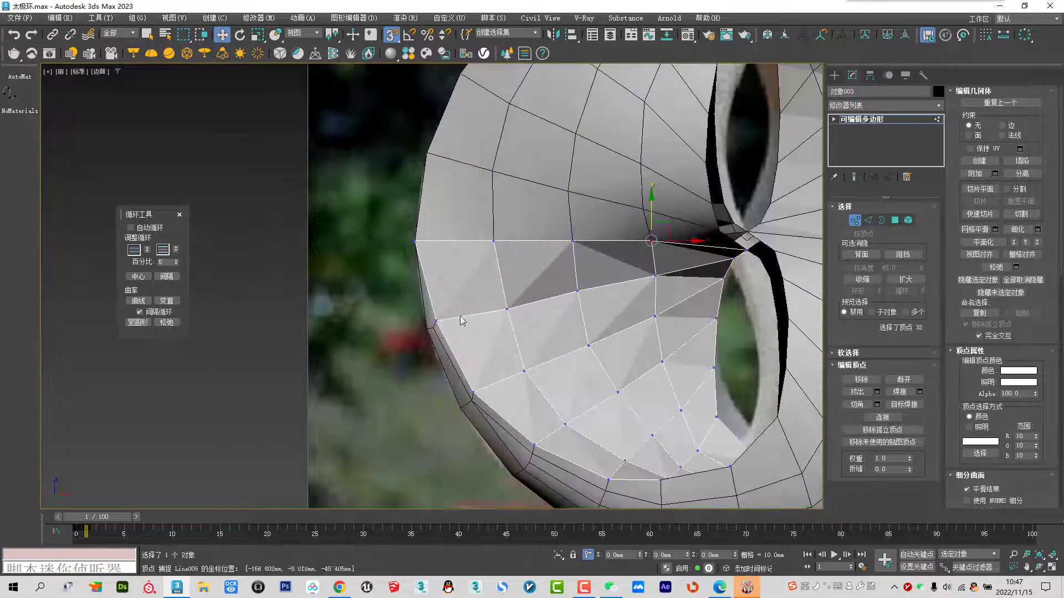
scroll(516, 262, "up", 2)
left_click(484, 233, "ctrl")
mouse_move(498, 234)
left_mouse_down()
mouse_move(508, 236)
mouse_move(499, 237)
left_mouse_up()
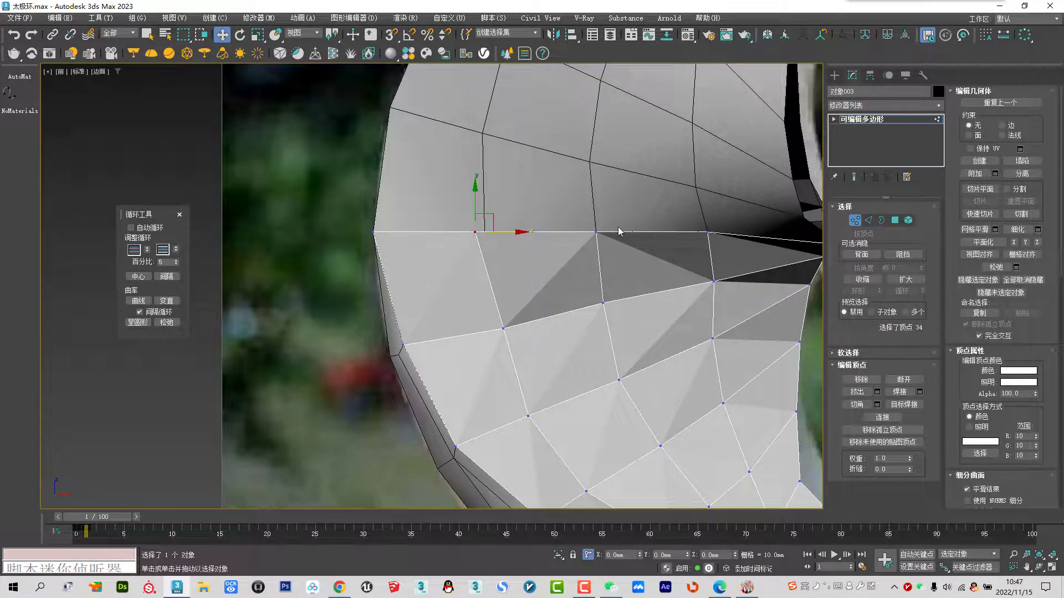
left_click(596, 232)
left_click_drag(604, 233, 596, 233)
Slide the lip's remaining seam vertices left along X and exit vertex editing
left_click(707, 231)
left_click_drag(730, 234, 718, 234)
left_click(714, 281)
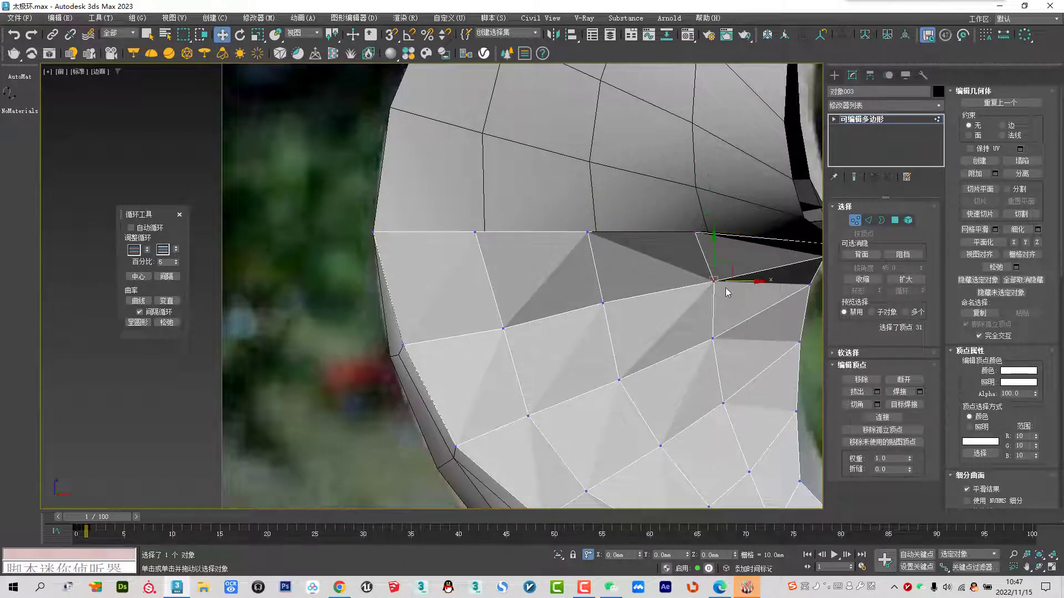
left_click_drag(742, 280, 721, 281)
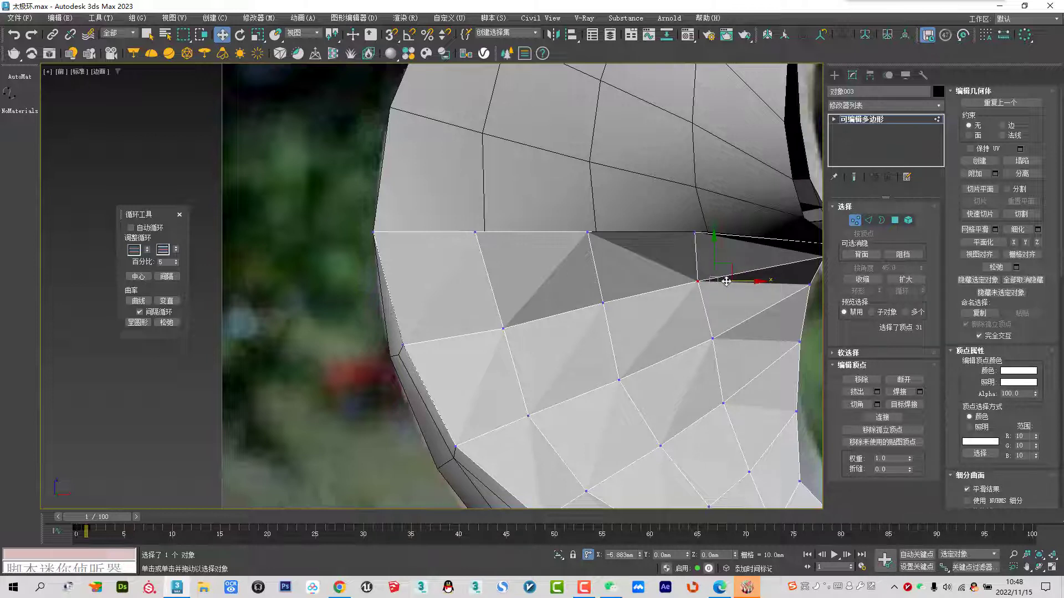
left_click_drag(601, 304, 591, 304)
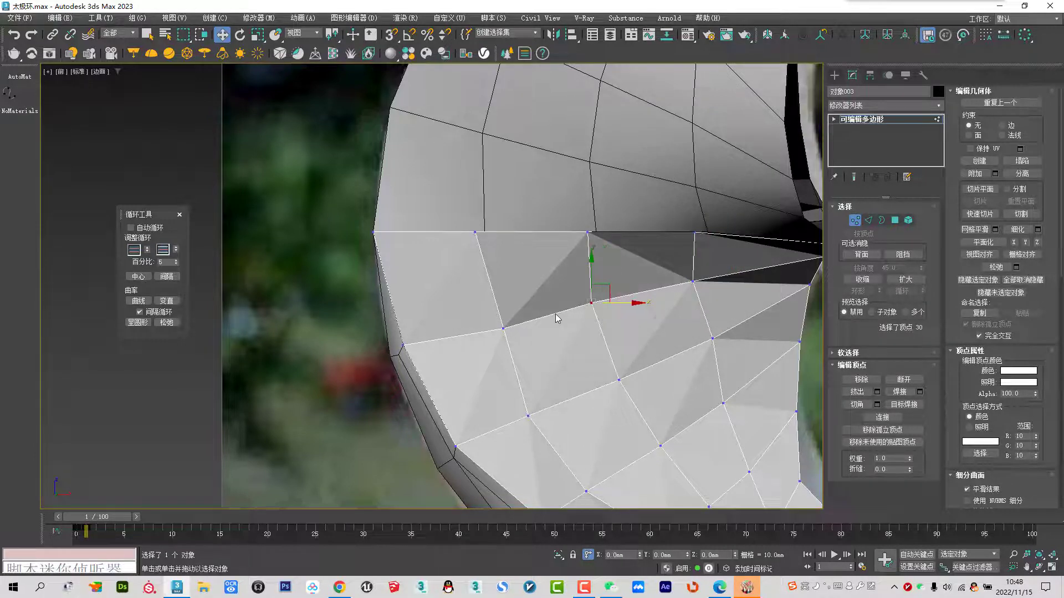
left_click_drag(504, 331, 486, 329)
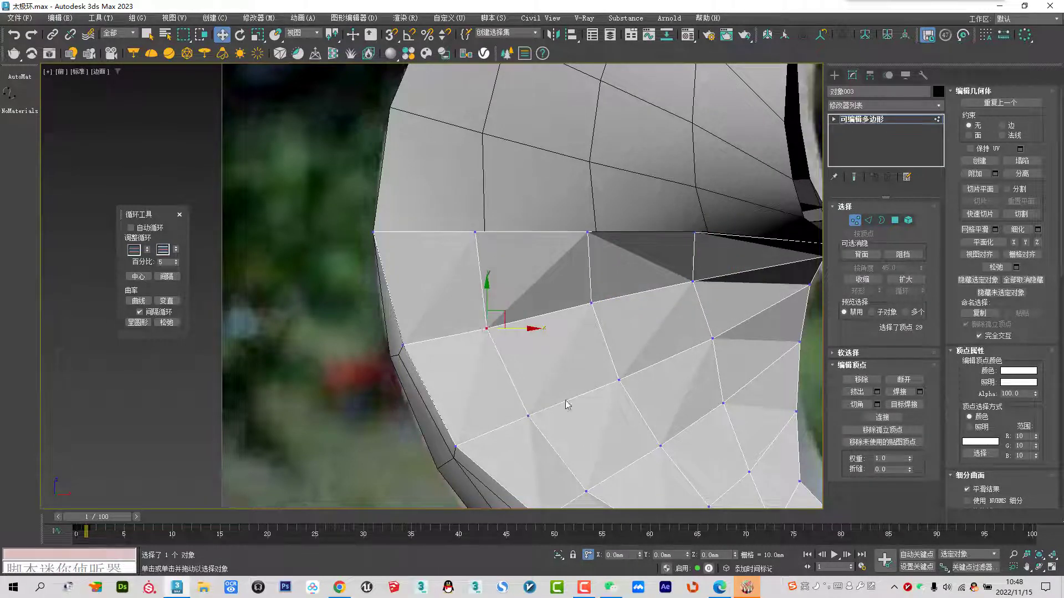
left_click(712, 338)
left_click_drag(713, 336, 700, 336)
left_click(855, 220)
On Line002, snap a vertex onto the seam and select the other seam vertices
left_click(704, 237)
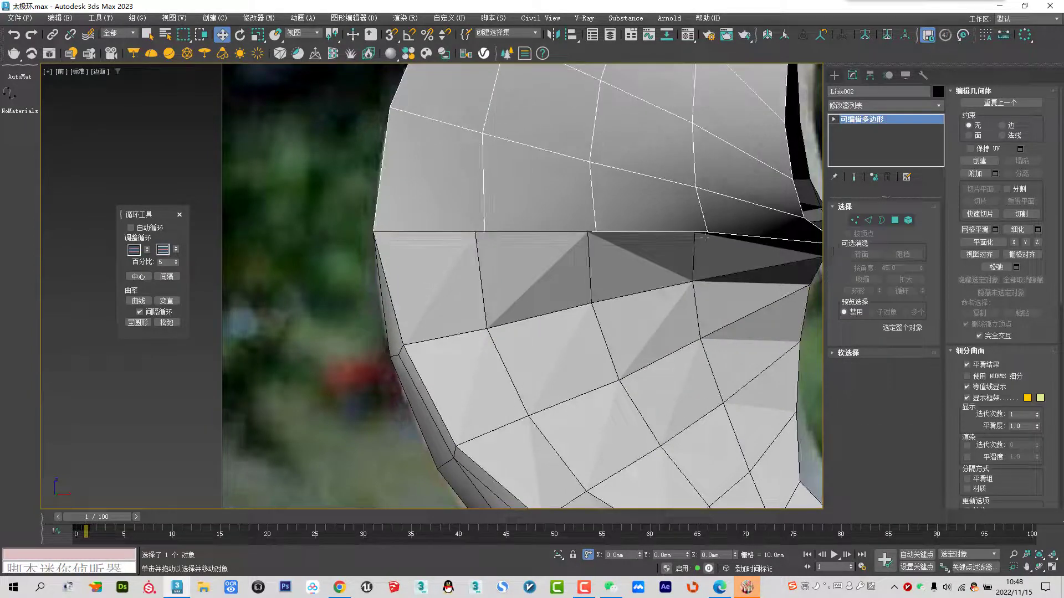
left_click(855, 220)
key("s")
left_click(475, 233)
left_click_drag(474, 237, 475, 234)
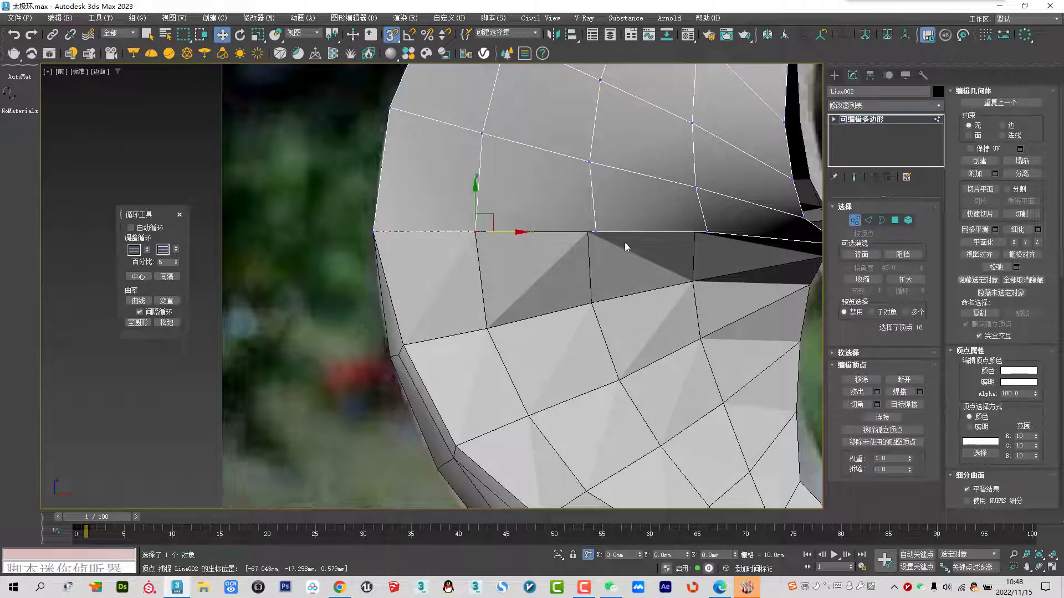
left_click(590, 234, "ctrl")
left_click(707, 232, "ctrl")
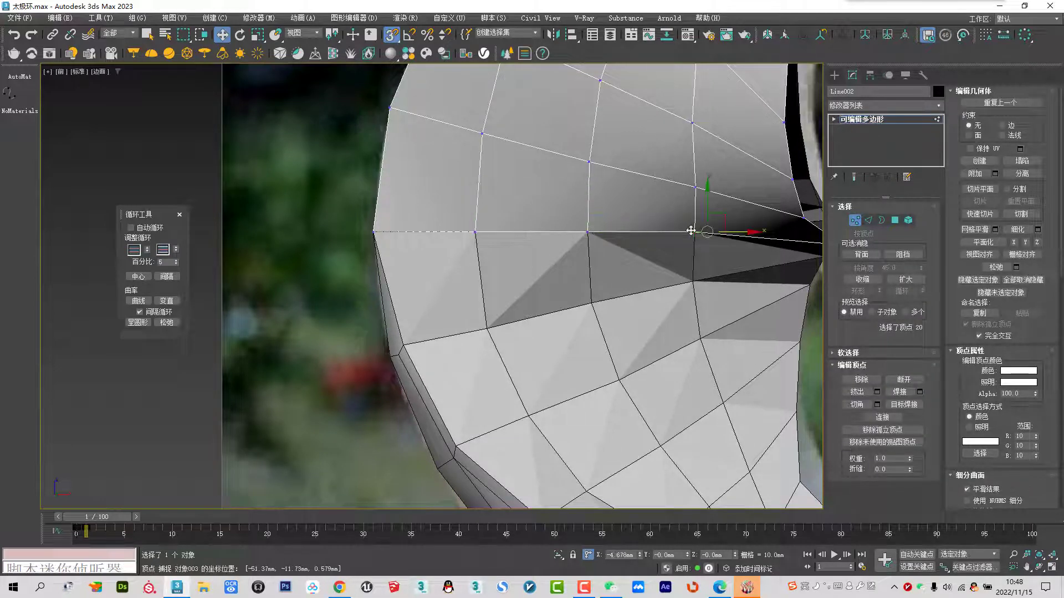
scroll(708, 229, "down", 5)
scroll(709, 229, "up", 5)
middle_click_drag(717, 165, 613, 210)
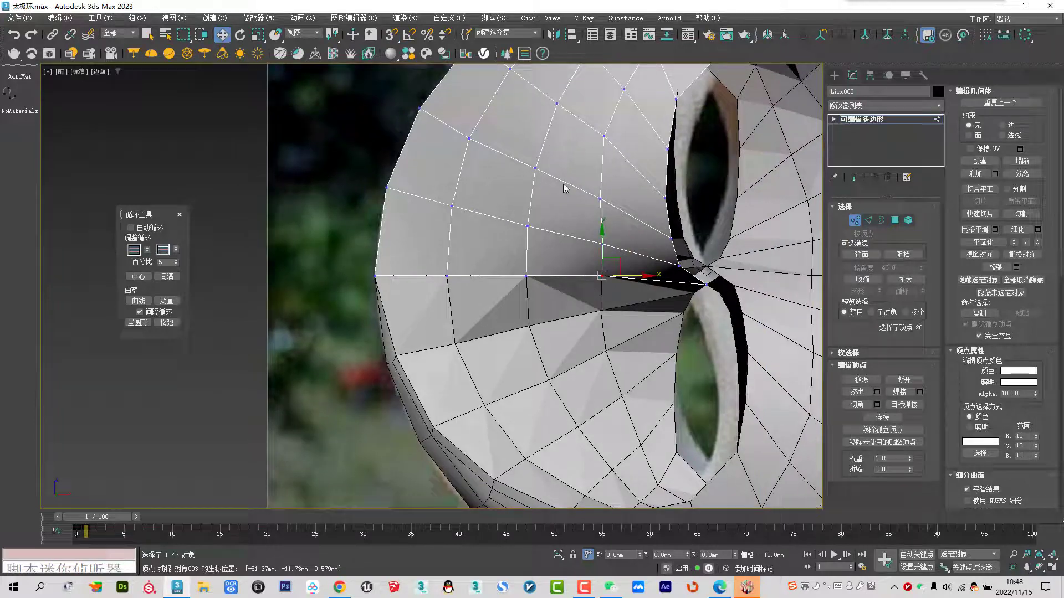
Nudge Line002's vertices beside the gap left to close the seam
left_click(638, 252)
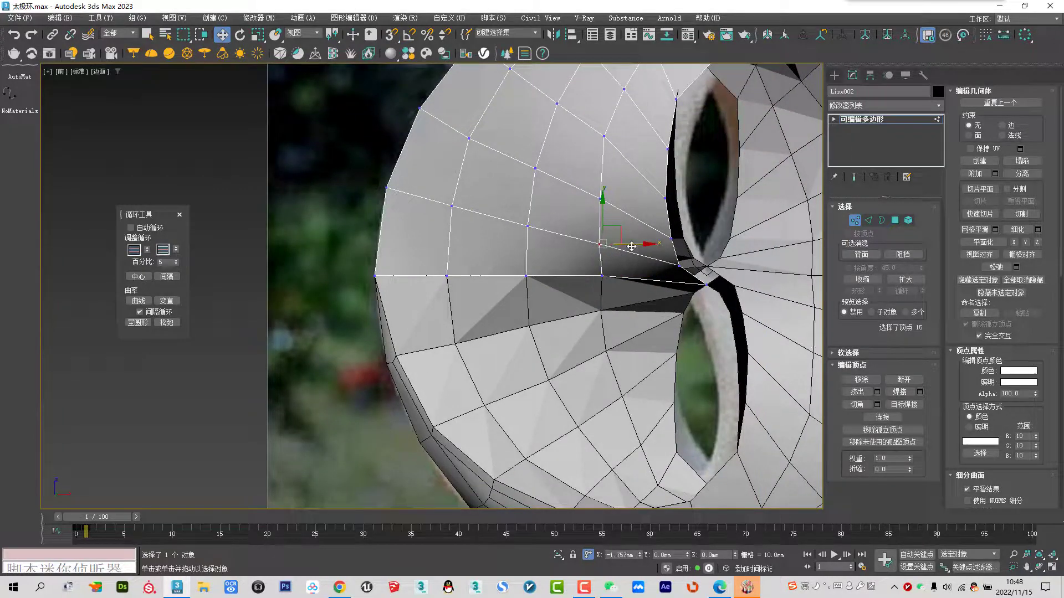
left_click_drag(638, 200, 632, 200)
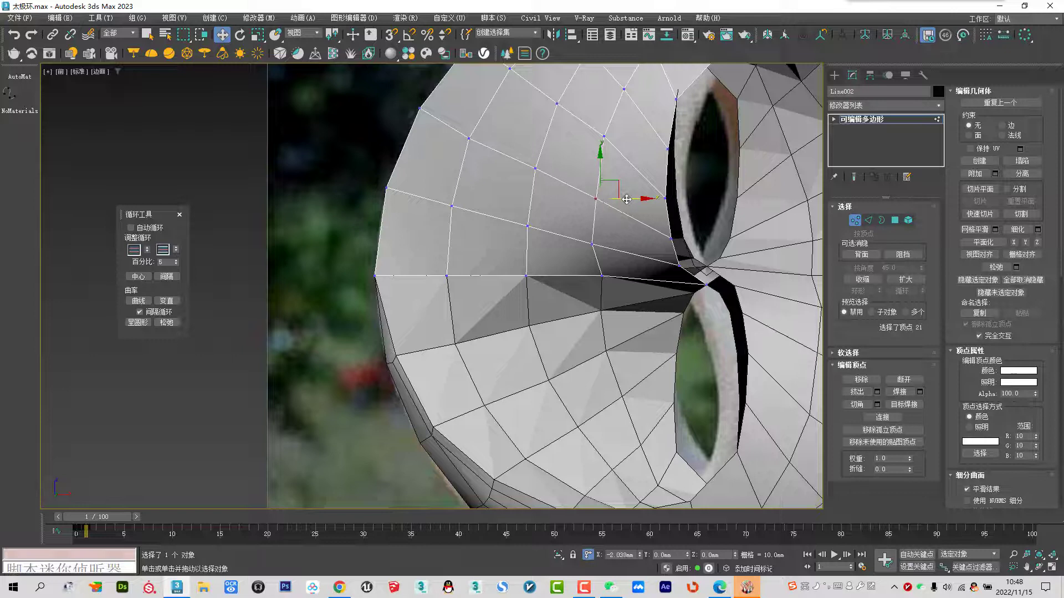
left_click(602, 275)
left_click_drag(625, 273, 615, 273)
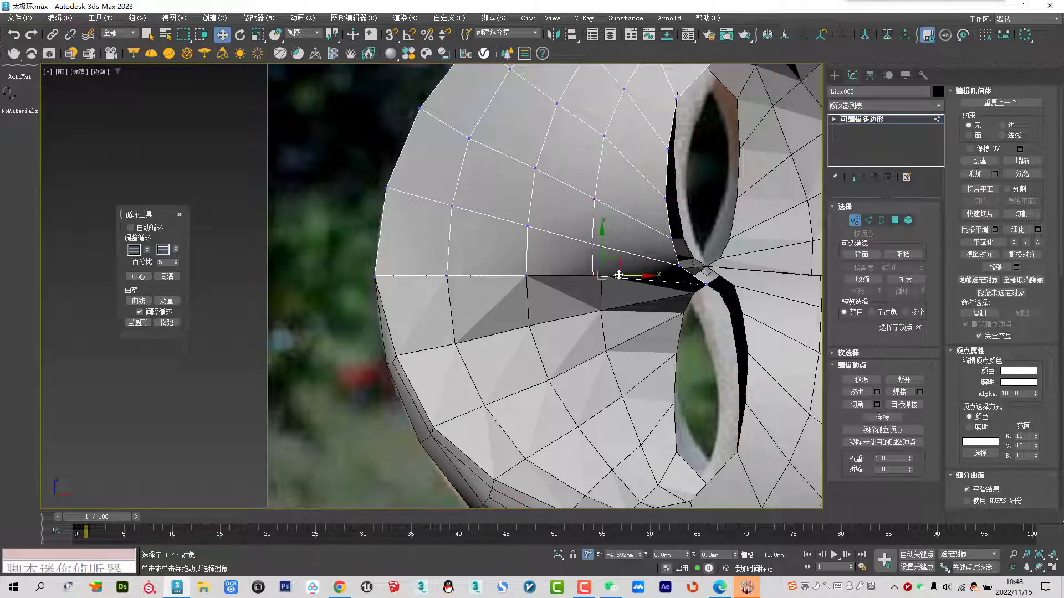
Re-enter Vertex mode with 3D Snap on and shift a lower-half vertex slightly left
left_click(855, 220)
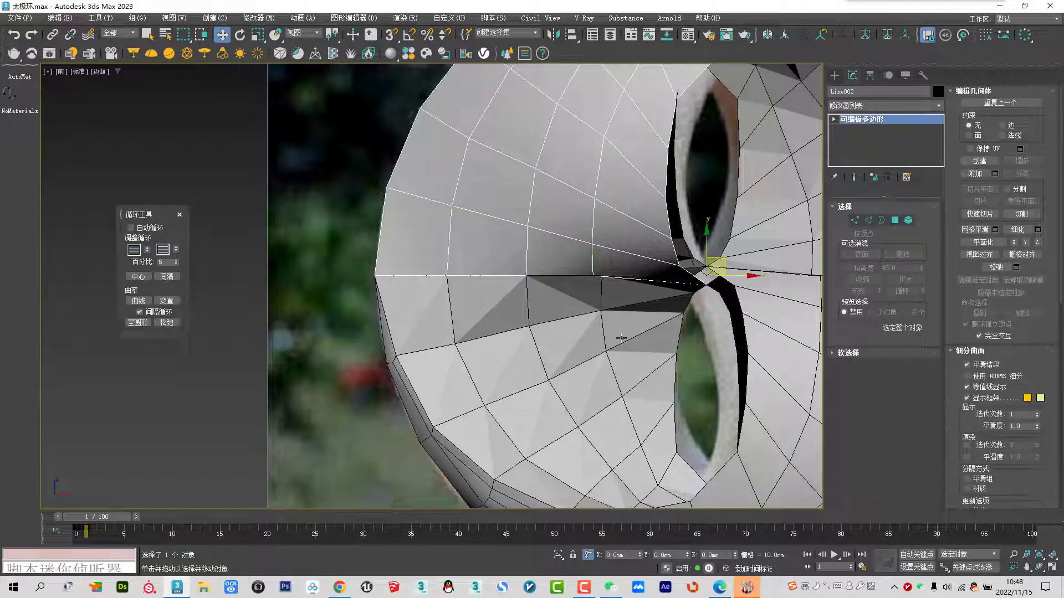
left_click(856, 220)
key("s")
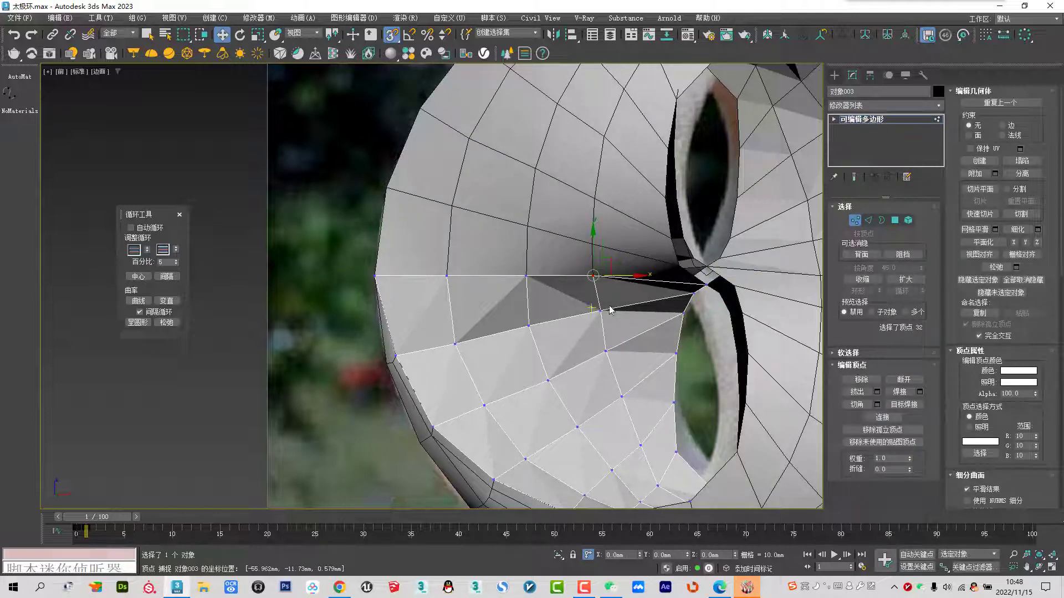
left_click(603, 351)
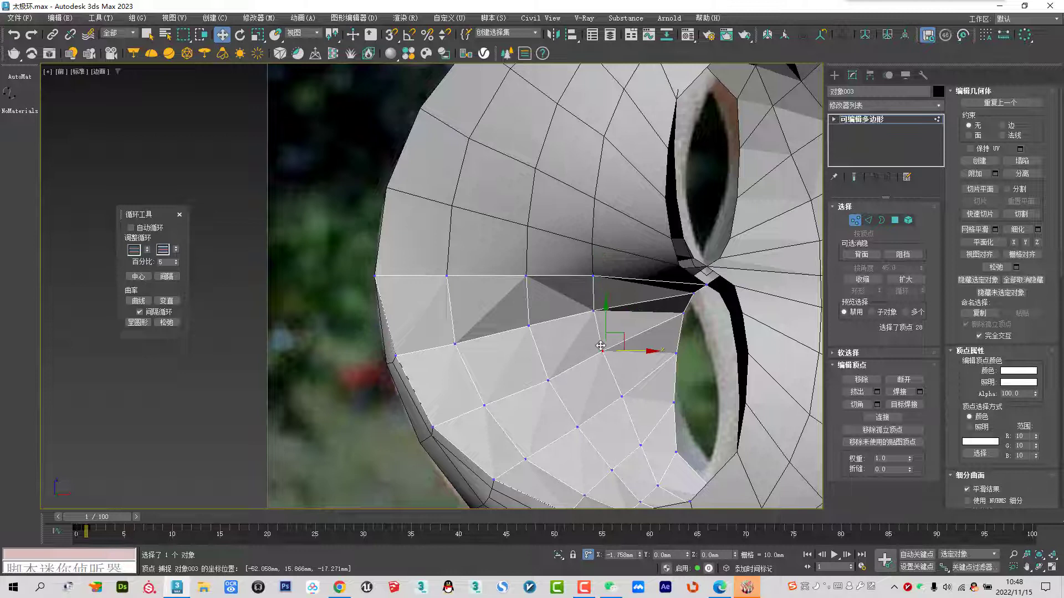
left_click(622, 397)
left_click_drag(642, 384, 634, 388)
Reposition more vertices in the lower-left area near the central seam
left_click(603, 351)
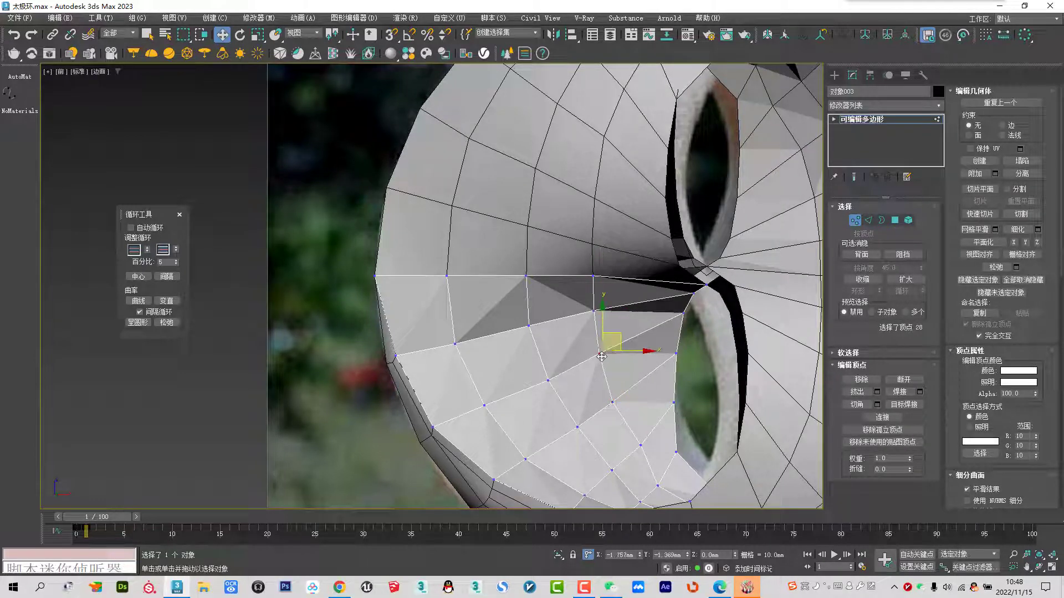
scroll(510, 312, "down", 4)
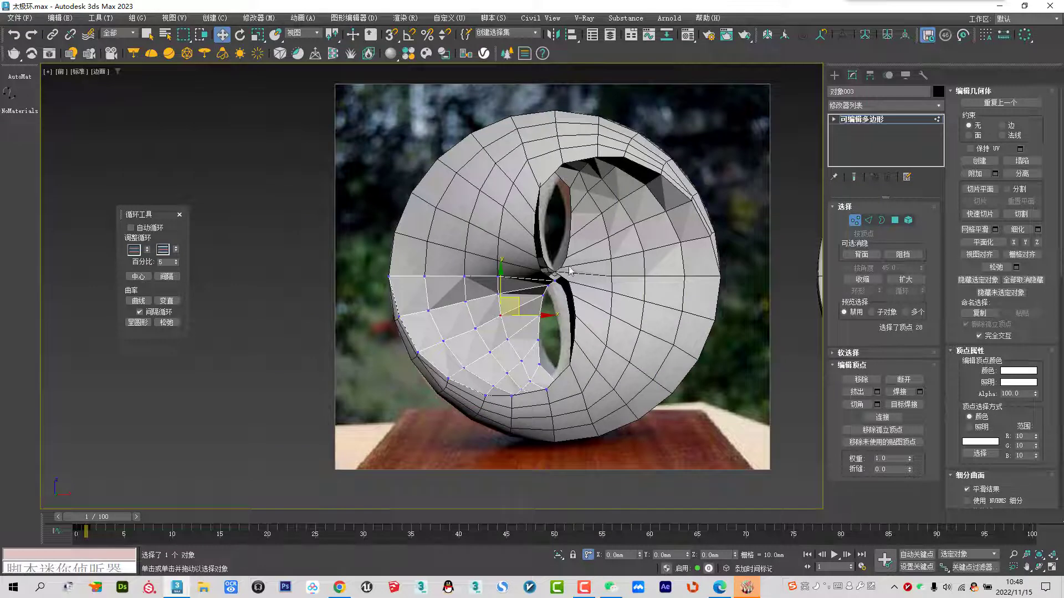
left_click_drag(526, 343, 580, 366, "alt")
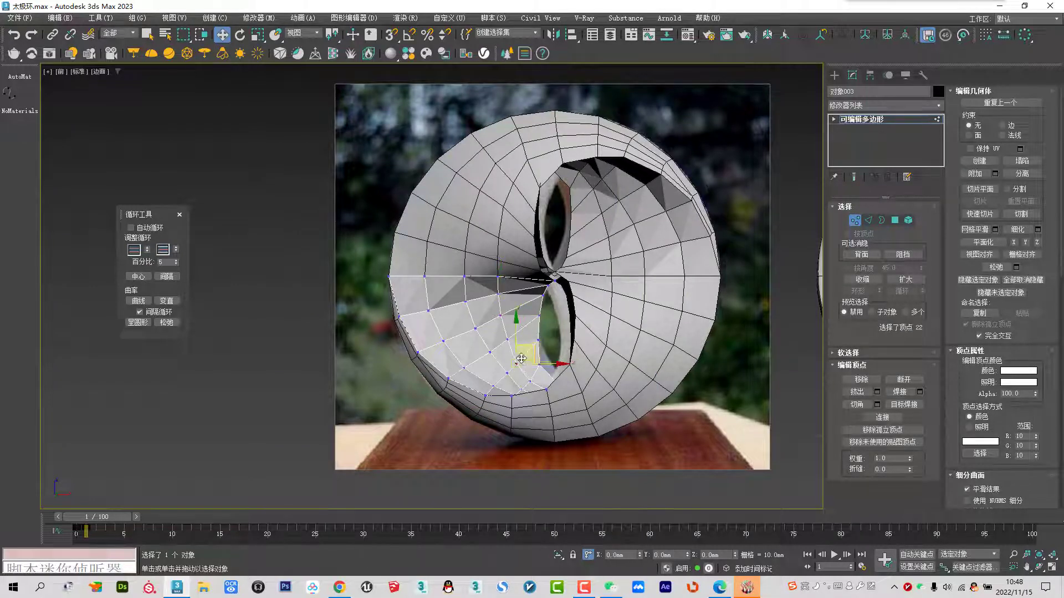
scroll(510, 376, "up", 3)
left_click(498, 375, "alt")
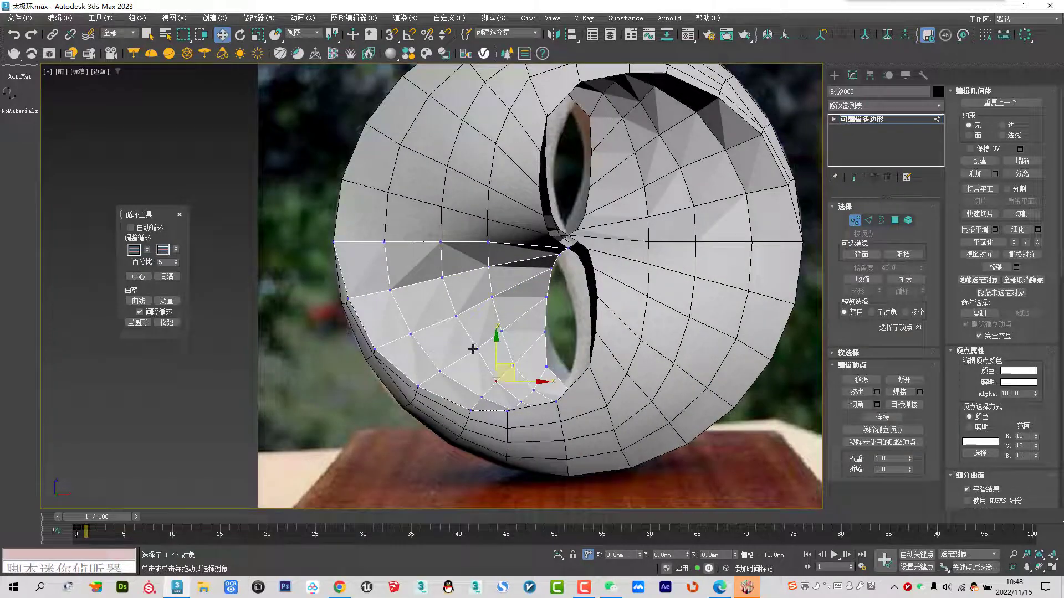
left_click(532, 395, "alt")
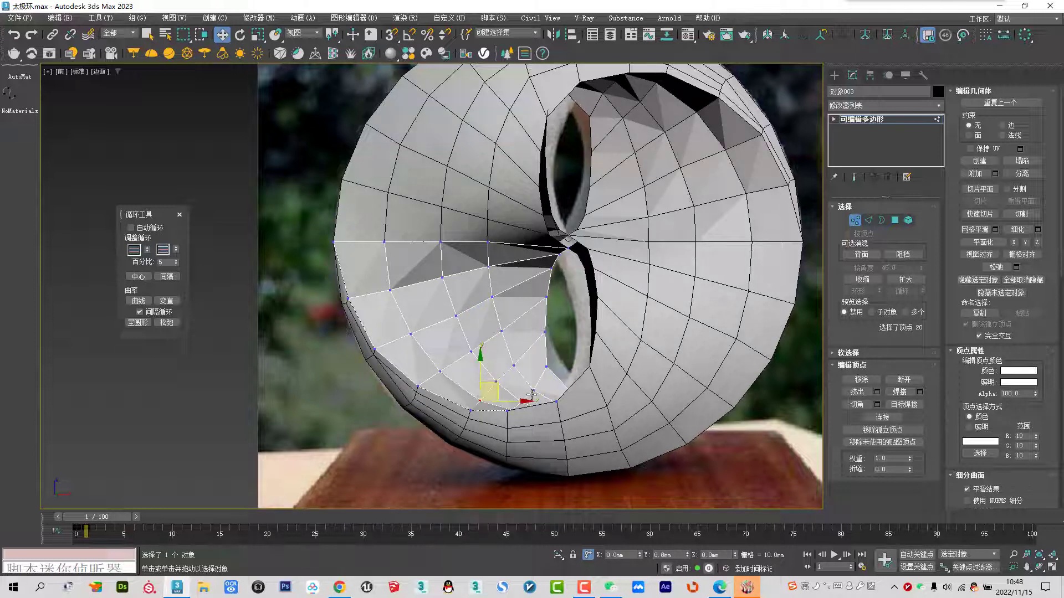
left_click(536, 395, "alt")
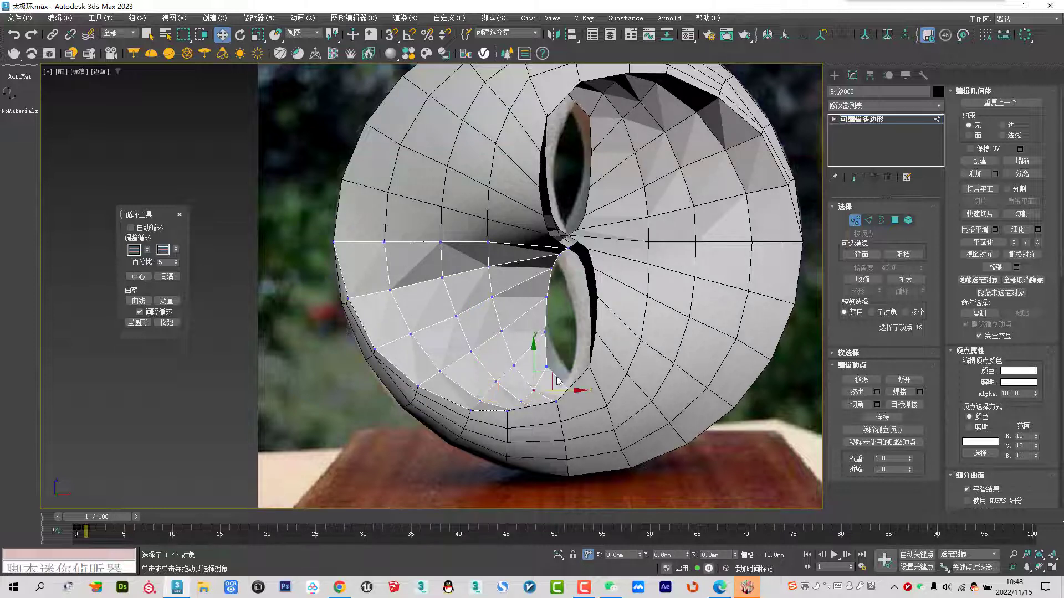
Return to object level and orbit the Perspective view to inspect the ring's inner hole
left_click(856, 222)
key("p")
scroll(508, 228, "down", 3)
mouse_move(509, 228)
middle_mouse_down("alt")
mouse_move(491, 253)
mouse_move(501, 224)
middle_mouse_up("alt")
scroll(502, 244, "up", 3)
mouse_move(493, 262)
middle_mouse_down("alt")
mouse_move(516, 311)
mouse_move(569, 322)
mouse_move(574, 301)
middle_mouse_up("alt")
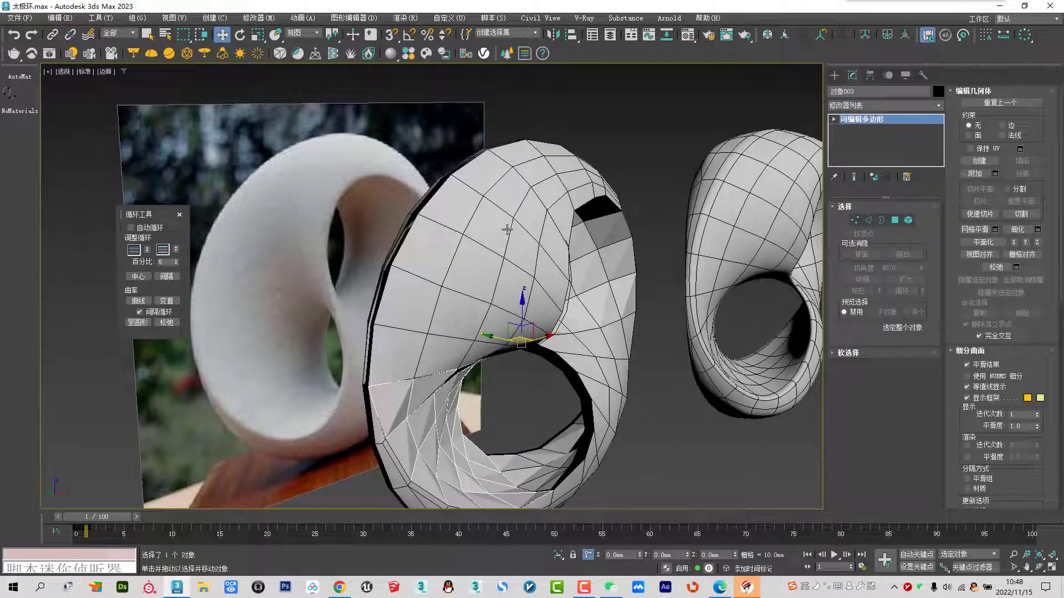
Hide the right-hand Plane003 object with Hide Selection
scroll(525, 280, "down", 3)
scroll(552, 292, "up", 2)
left_click(759, 261)
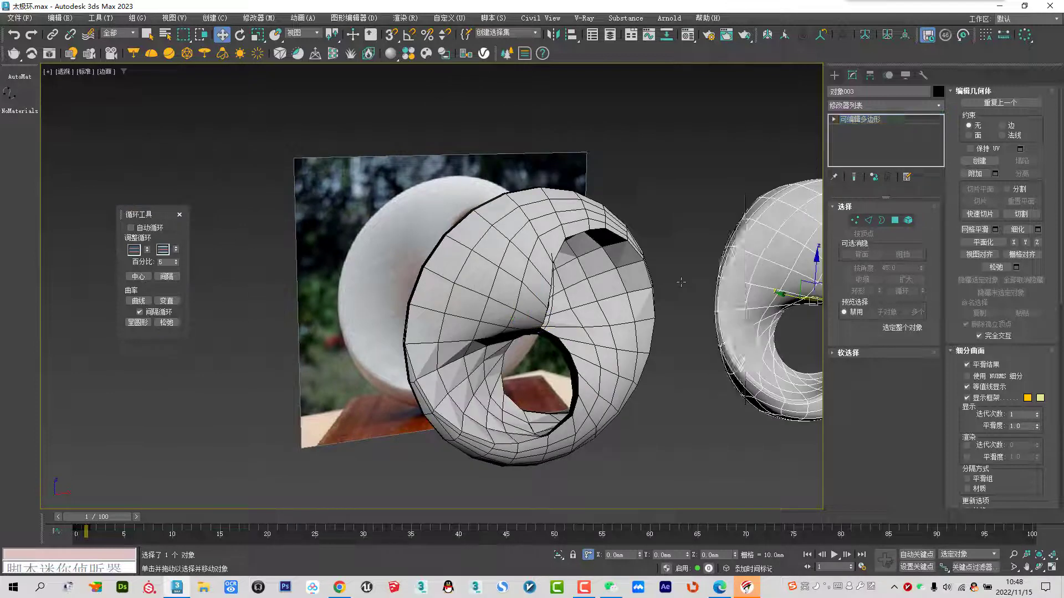
right_click(679, 279)
left_click(724, 247)
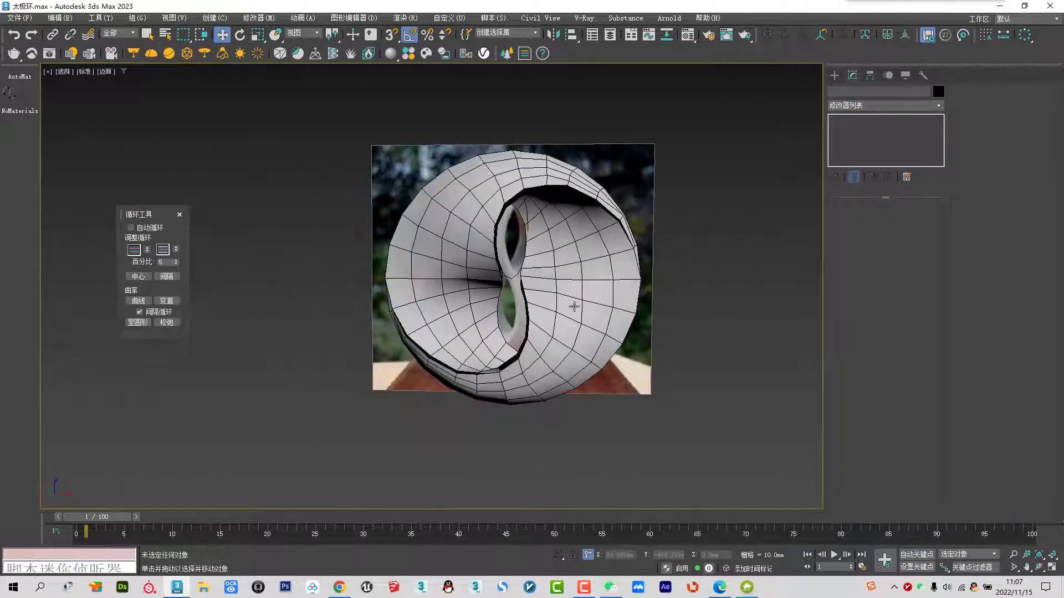
Select the Line002 ring half and enter its Vertex sub-object mode
mouse_move(574, 306)
middle_mouse_down("alt")
mouse_move(387, 192)
mouse_move(477, 240)
mouse_move(505, 207)
middle_mouse_up("alt")
scroll(387, 191, "up", 5)
left_click(565, 325)
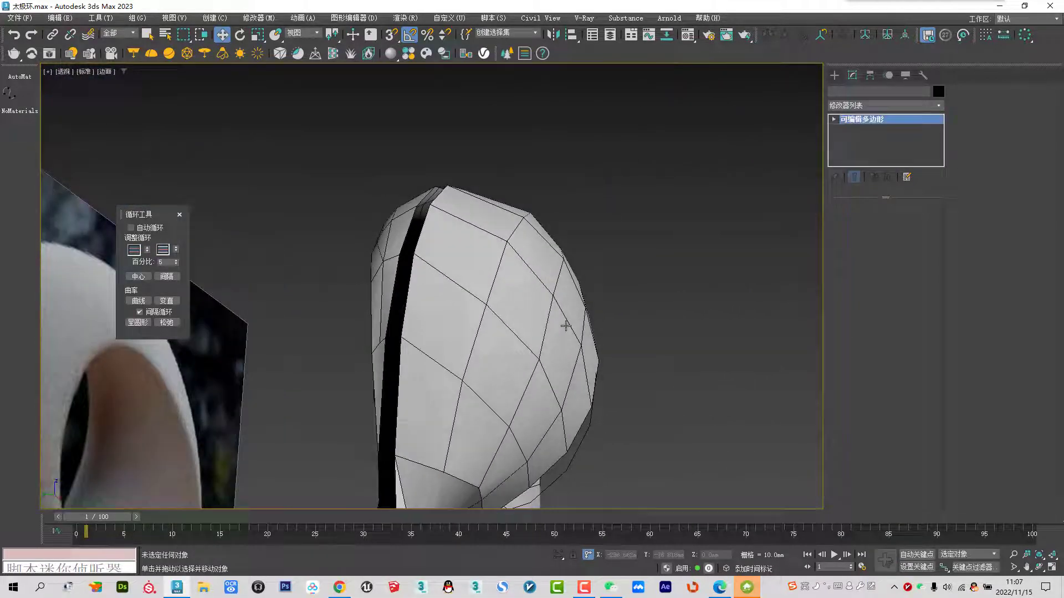
key("1")
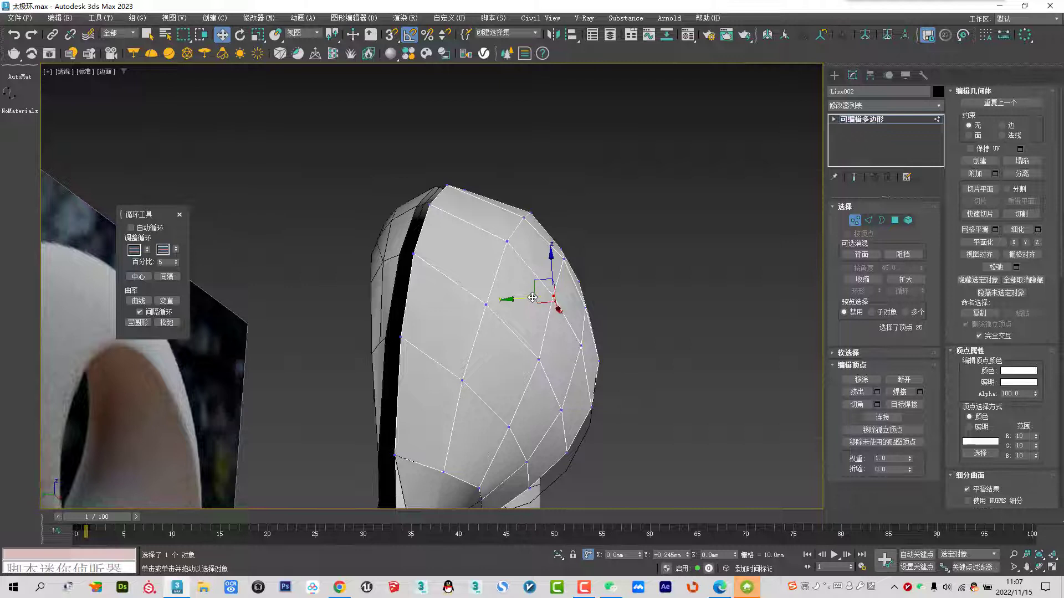
mouse_move(532, 298)
middle_mouse_down("alt")
mouse_move(467, 341)
mouse_move(576, 349)
mouse_move(558, 316)
mouse_move(591, 260)
mouse_move(614, 269)
middle_mouse_up("alt")
scroll(598, 309, "up", 5)
Nudge vertices slightly along the ring half's upper edge
left_click(443, 266)
left_click_drag(459, 251, 449, 255)
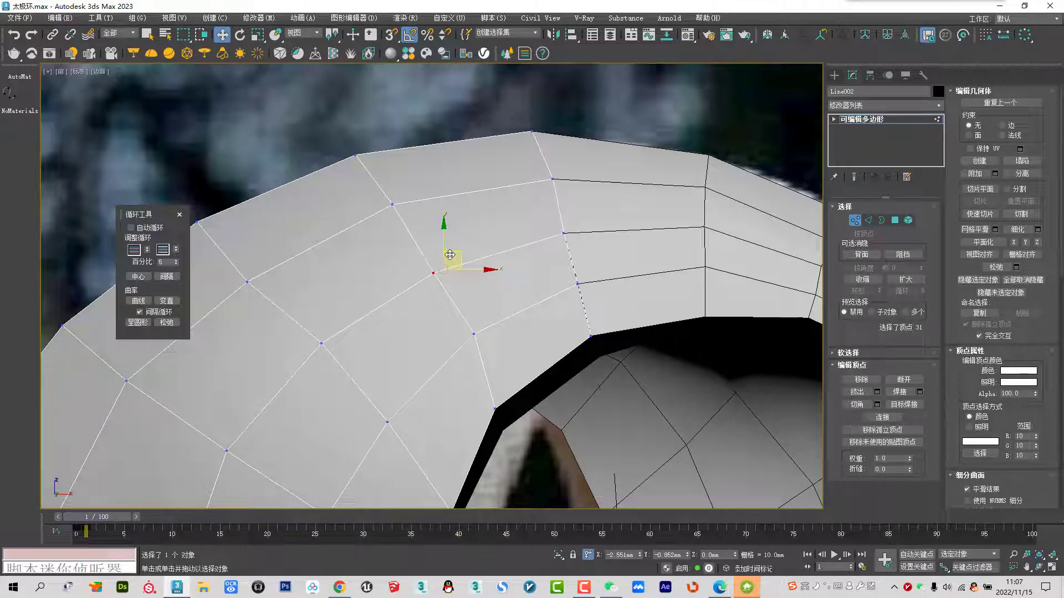
left_click_drag(474, 335, 469, 340)
left_click(319, 344)
middle_click_drag(312, 361, 388, 308)
left_click(407, 340)
scroll(405, 340, "down", 2)
Nudge two more vertices near the inner edge down and to the left
scroll(408, 321, "down", 2)
scroll(404, 291, "up", 1)
scroll(368, 285, "up", 1)
left_click(364, 275)
left_click_drag(365, 275, 361, 281)
left_click(415, 309)
left_click_drag(415, 309, 412, 314)
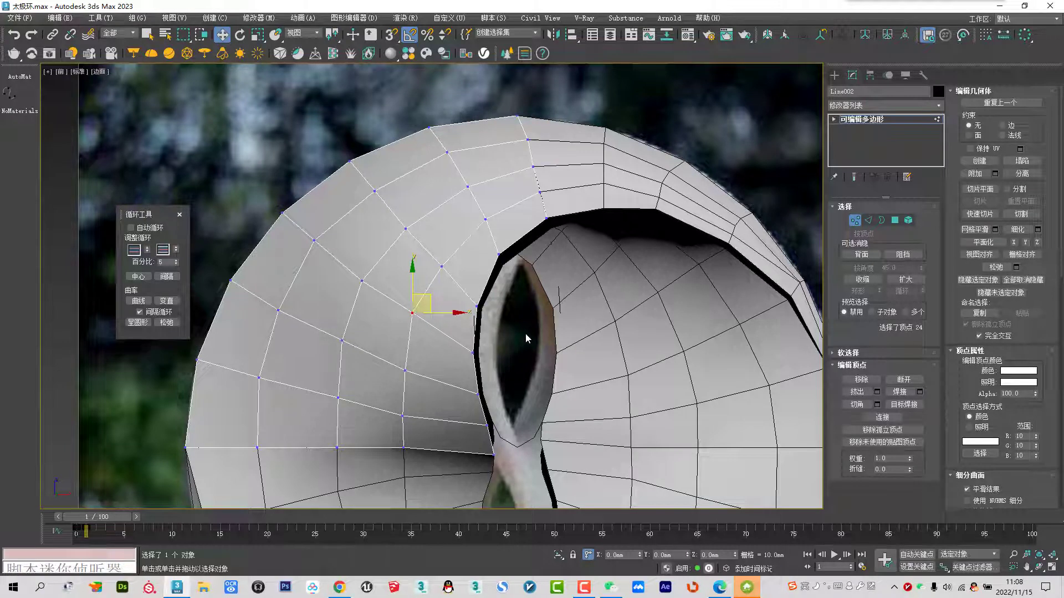
Check the reshaped edge in Perspective and Front views, toggling wireframe display
key("p")
mouse_move(526, 334)
middle_mouse_down("alt")
mouse_move(498, 307)
mouse_move(507, 306)
middle_mouse_up("alt")
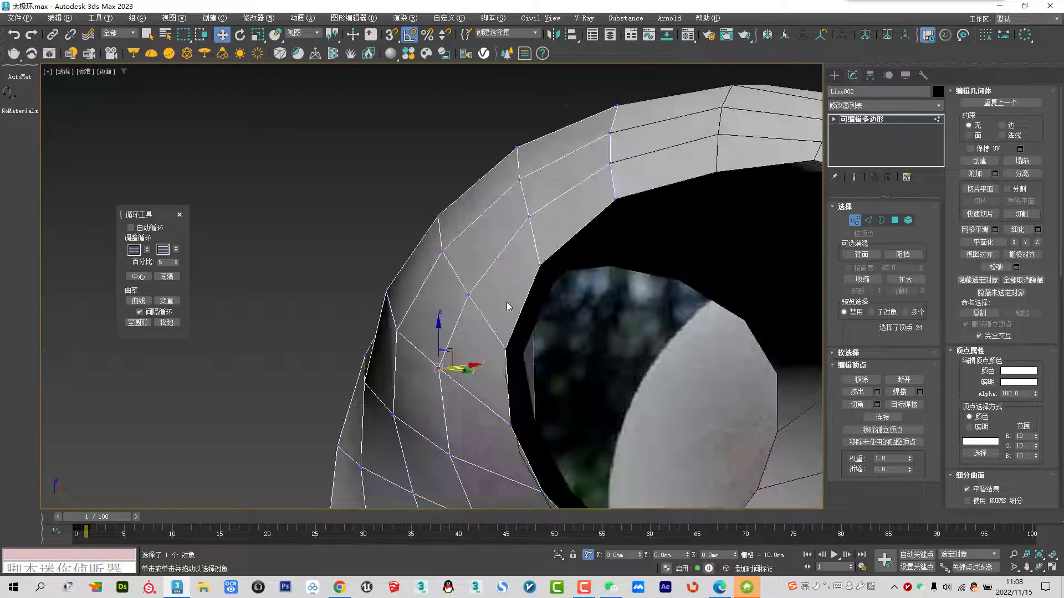
middle_click_drag(541, 356, 535, 354, "alt")
key("f")
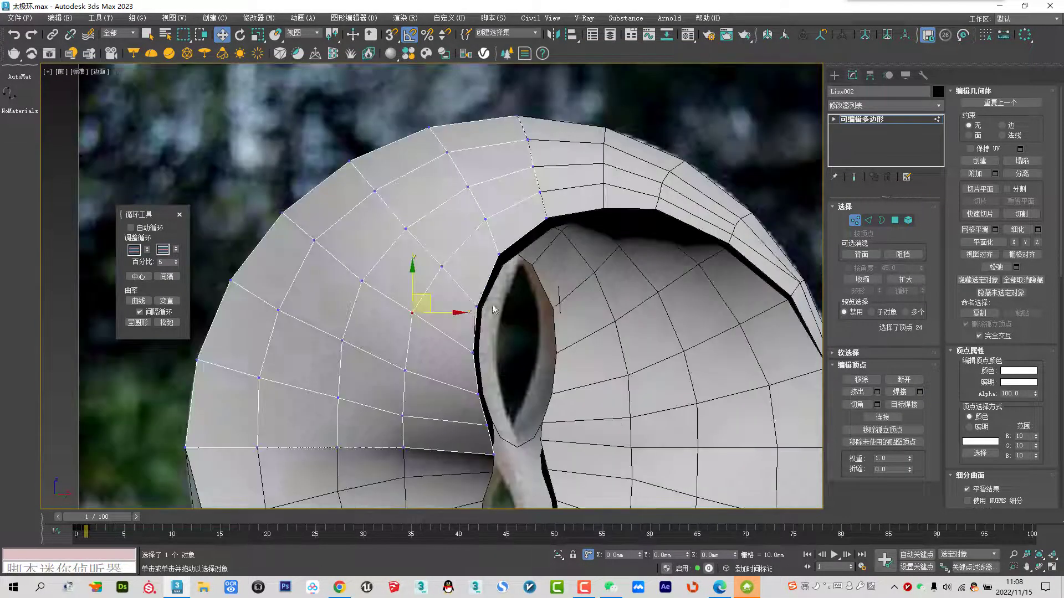
scroll(493, 309, "up", 2)
key("F3")
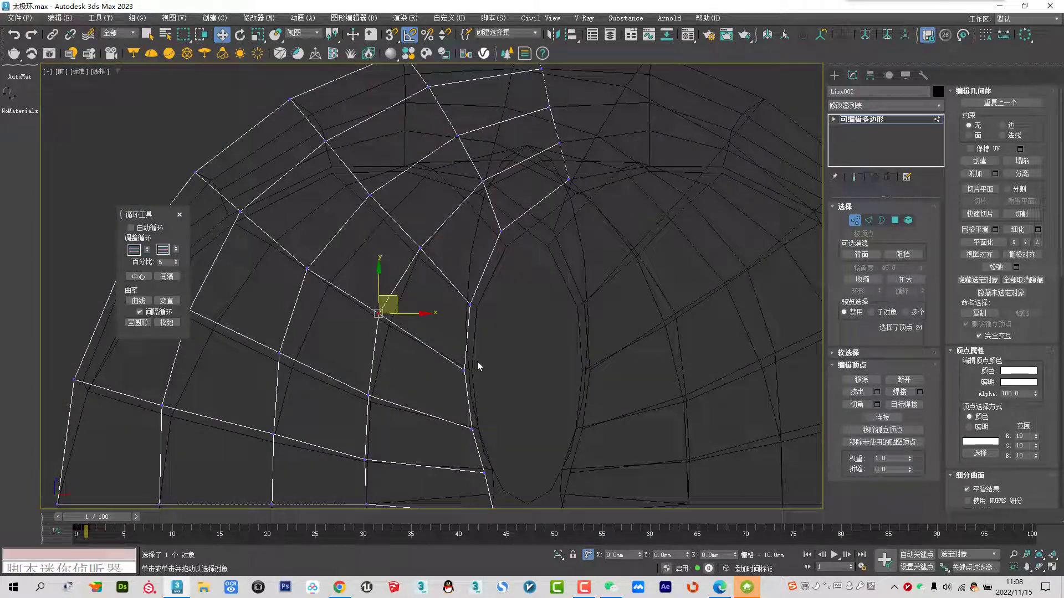
key("F3")
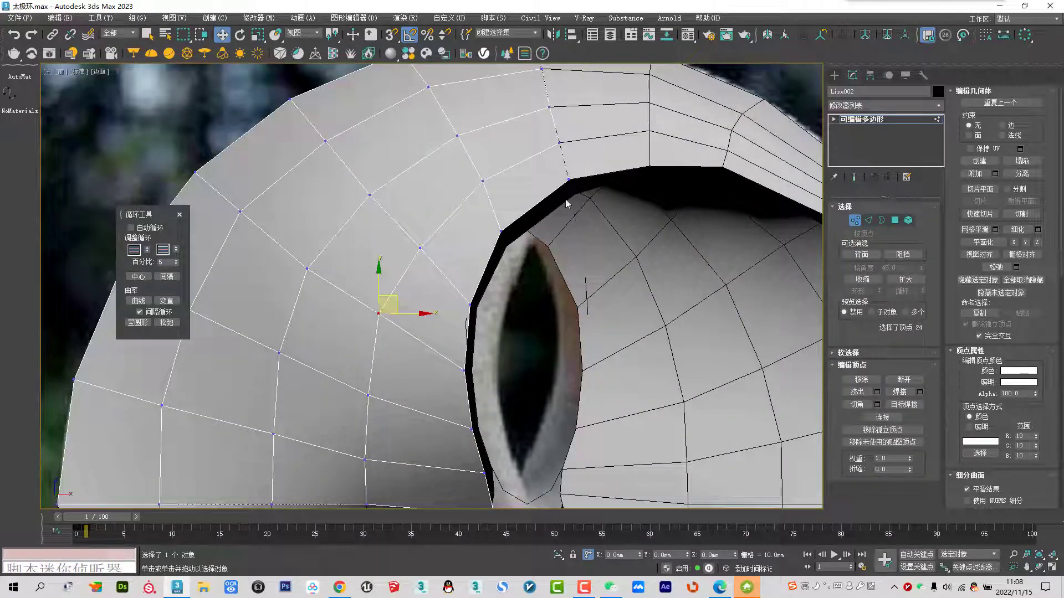
Orbit and zoom the Perspective view to inspect the seams from angled and steep views
key("p")
scroll(521, 255, "down", 3)
mouse_move(521, 255)
middle_mouse_down("alt")
mouse_move(554, 306)
mouse_move(650, 294)
mouse_move(653, 272)
middle_mouse_up("alt")
mouse_move(450, 295)
middle_mouse_down("alt")
mouse_move(475, 191)
mouse_move(516, 265)
mouse_move(534, 190)
mouse_move(592, 202)
mouse_move(498, 191)
mouse_move(505, 177)
middle_mouse_up("alt")
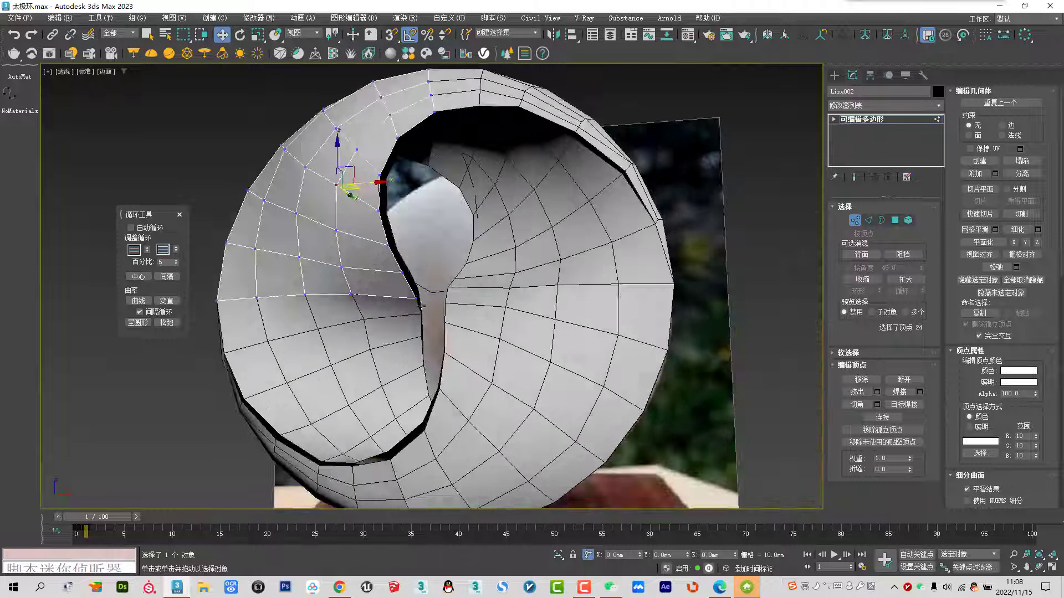
scroll(598, 206, "up", 5)
scroll(611, 323, "up", 3)
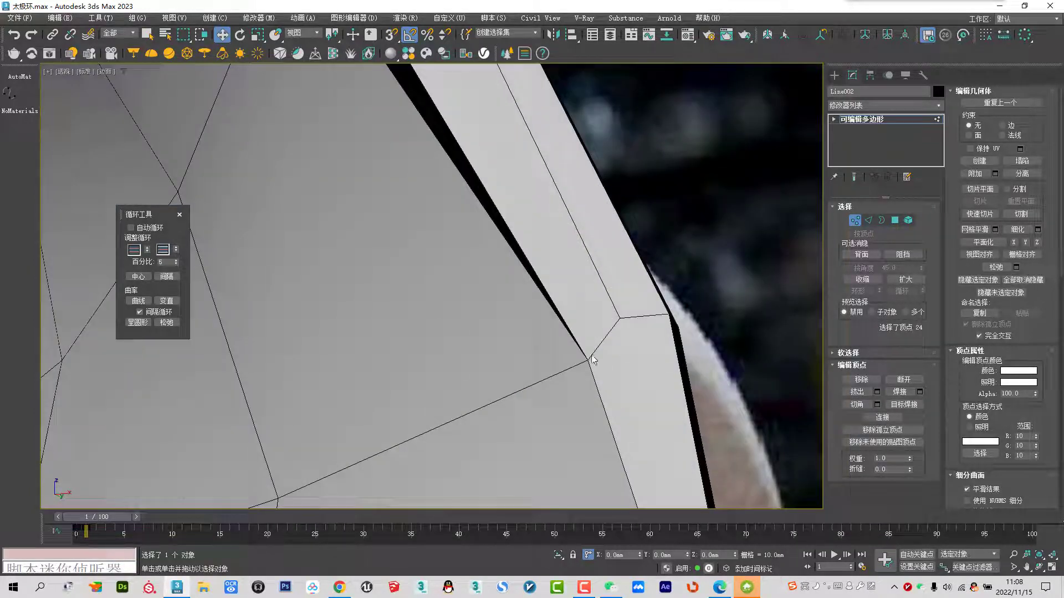
scroll(614, 322, "down", 2)
scroll(614, 322, "down", 2)
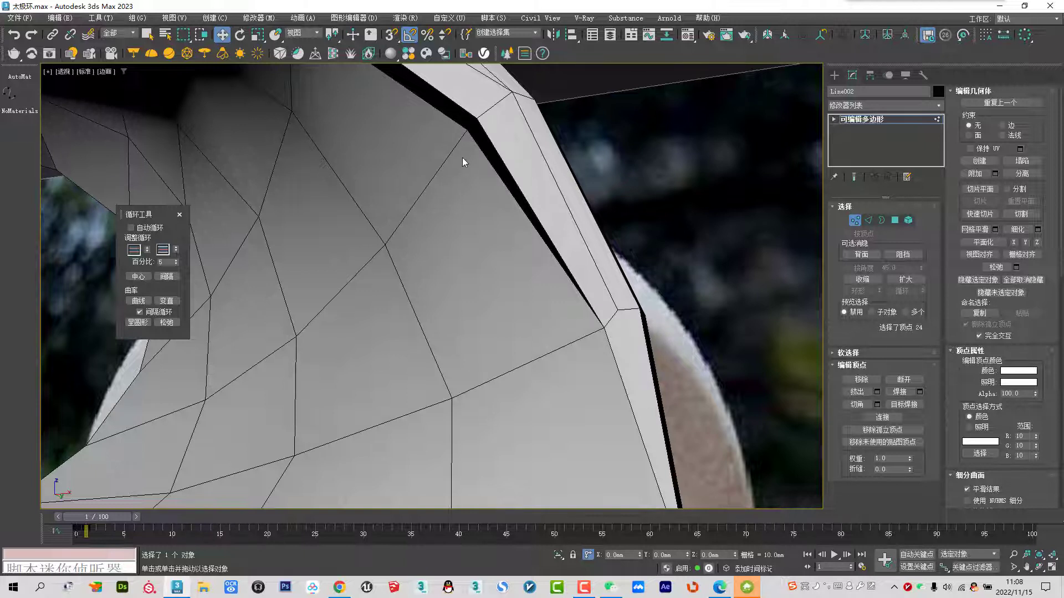
scroll(608, 327, "down", 3)
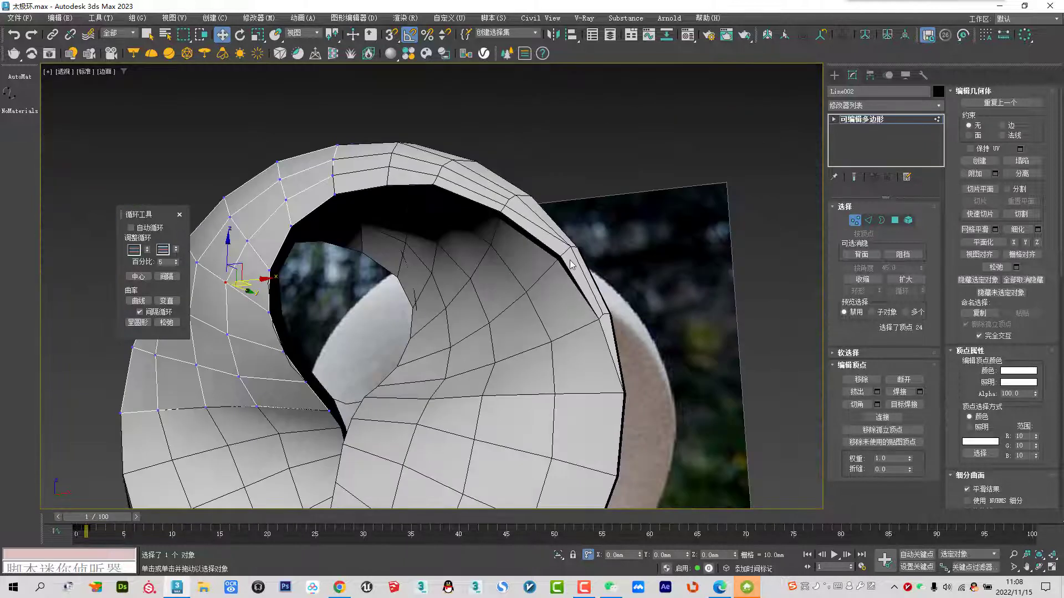
scroll(571, 265, "up", 2)
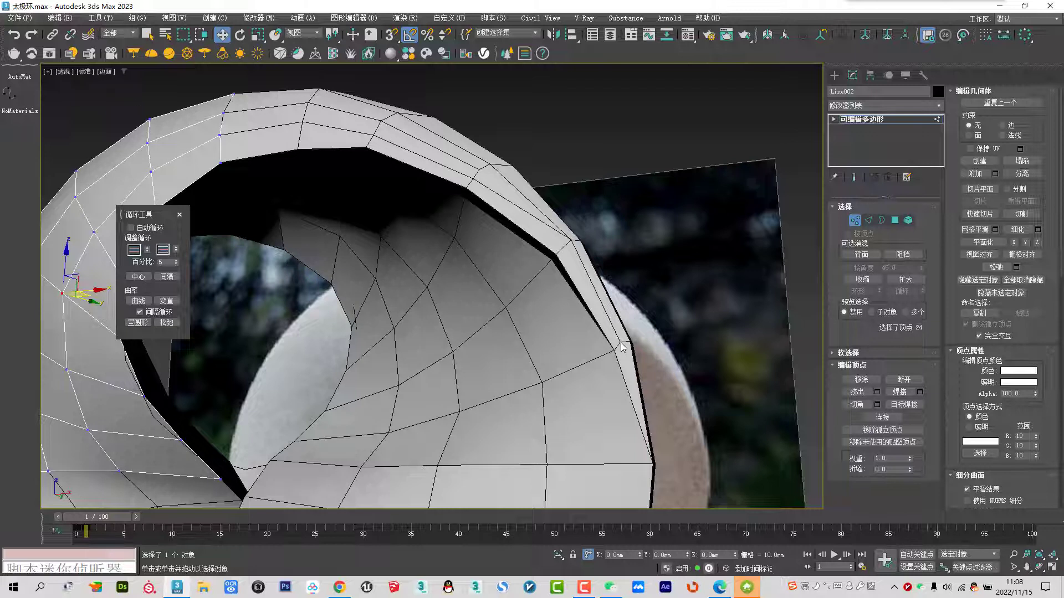
Check the ring from the side, centre it in view, and exit to object level
mouse_move(658, 464)
middle_mouse_down("alt")
mouse_move(618, 453)
mouse_move(540, 394)
middle_mouse_up("alt")
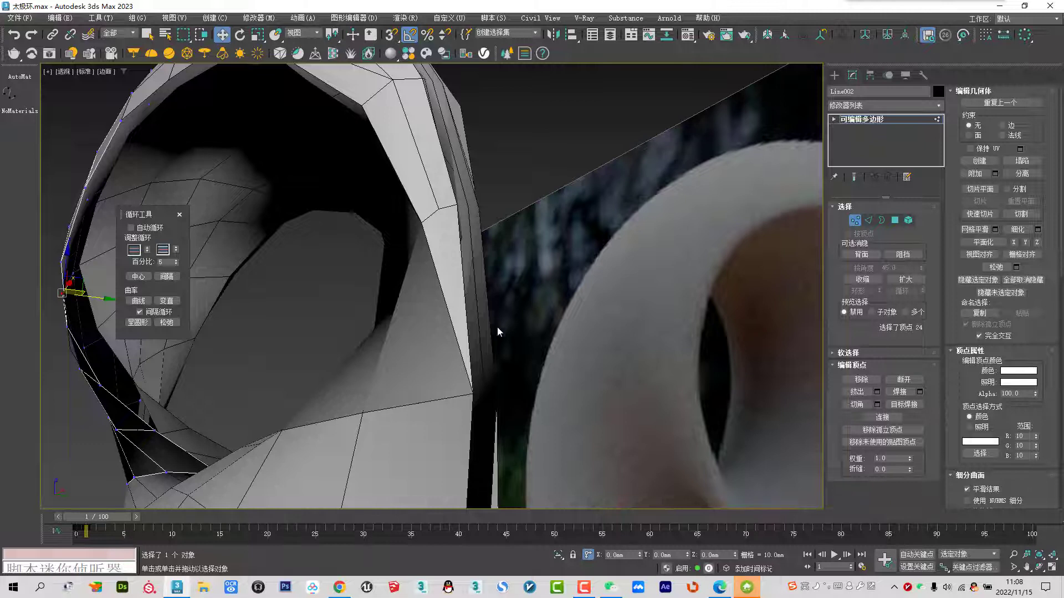
scroll(432, 159, "down", 5)
mouse_move(432, 160)
middle_mouse_down("alt")
mouse_move(544, 266)
mouse_move(455, 275)
mouse_move(468, 182)
mouse_move(459, 178)
middle_mouse_up("alt")
scroll(458, 183, "down", 3)
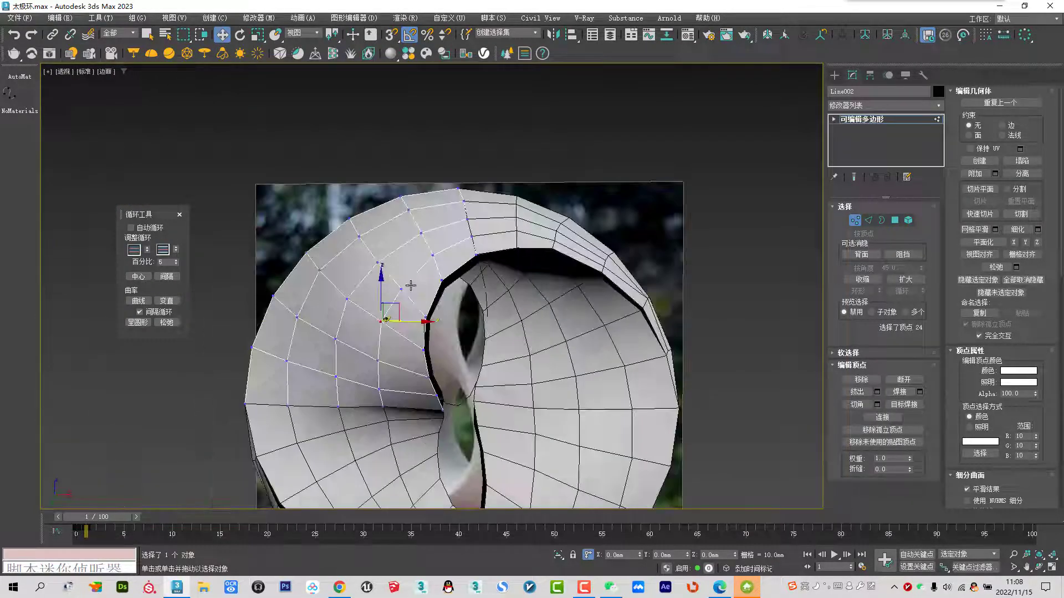
scroll(431, 236, "down", 3)
mouse_move(431, 236)
middle_mouse_down("alt")
mouse_move(466, 244)
mouse_move(426, 238)
middle_mouse_up("alt")
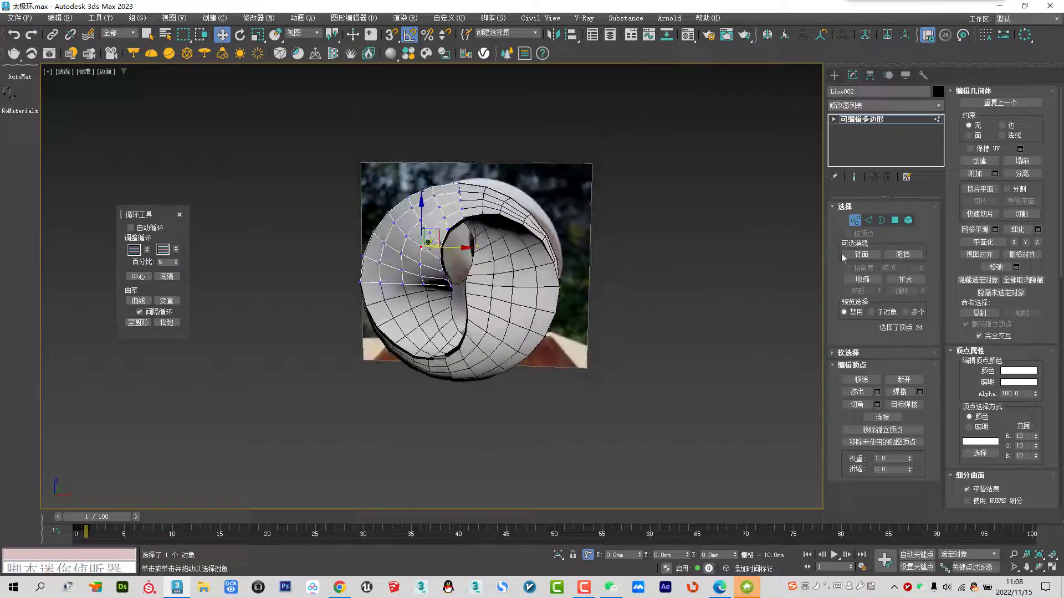
left_click(863, 225)
Select the other ring pieces and remove them from view, leaving one piece
scroll(498, 250, "up", 2)
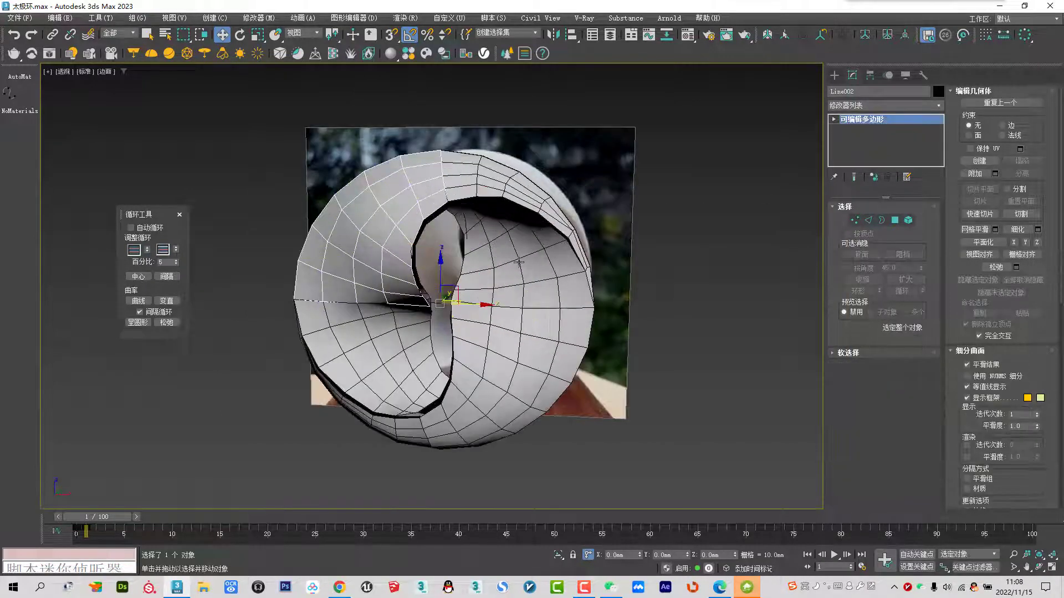
mouse_move(542, 238)
middle_mouse_down("alt")
mouse_move(506, 237)
mouse_move(552, 200)
mouse_move(652, 198)
mouse_move(637, 244)
mouse_move(669, 228)
middle_mouse_up("alt")
left_click(521, 227, "ctrl")
left_click(520, 207, "ctrl")
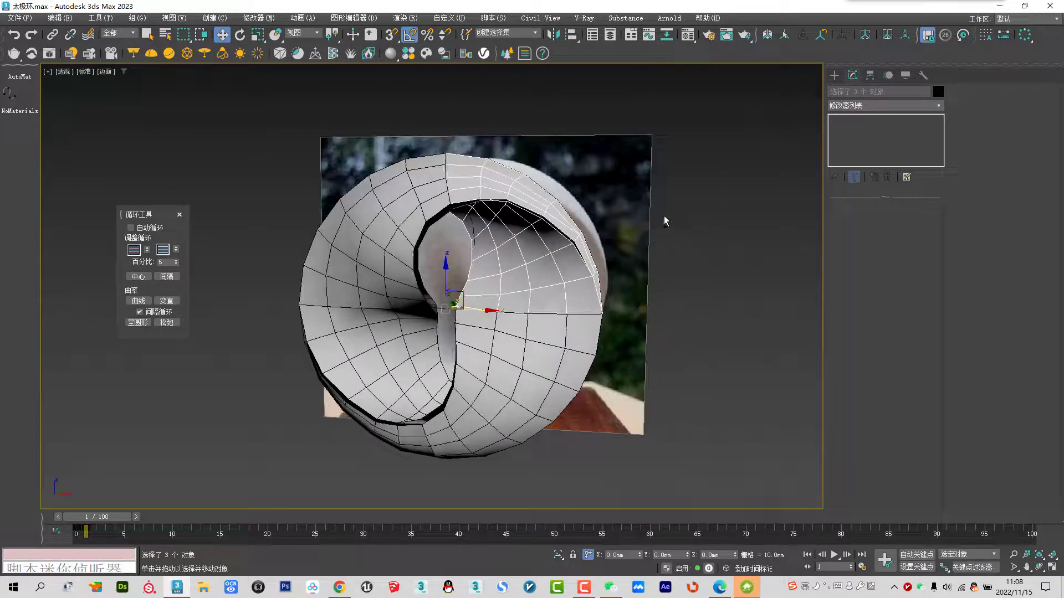
key("Delete")
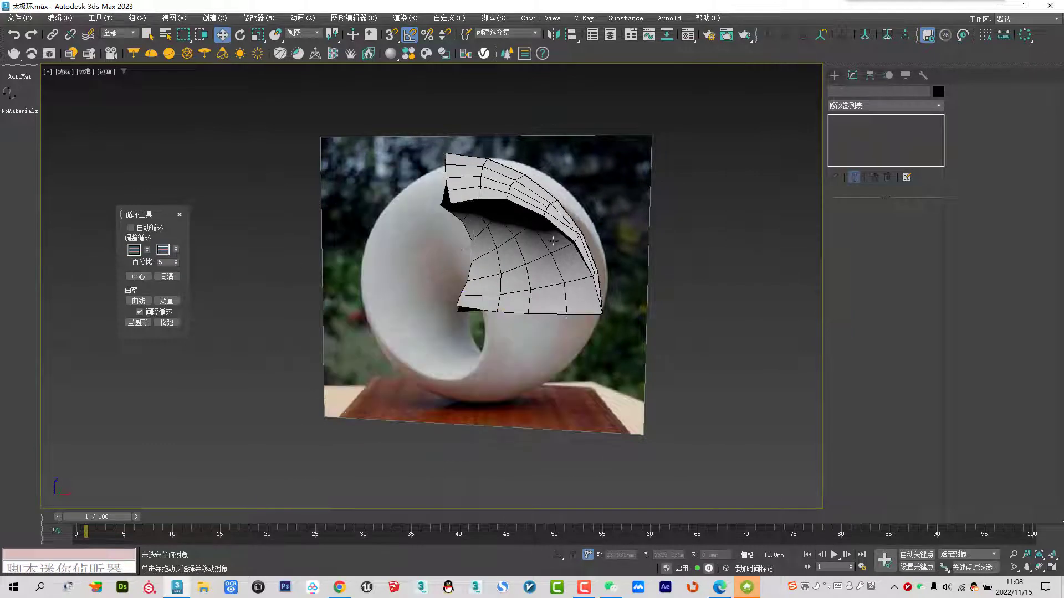
Select the Line004 piece and toggle Attach on and off without attaching anything
left_click(553, 240)
middle_click_drag(580, 231, 538, 229, "alt")
left_click(568, 237)
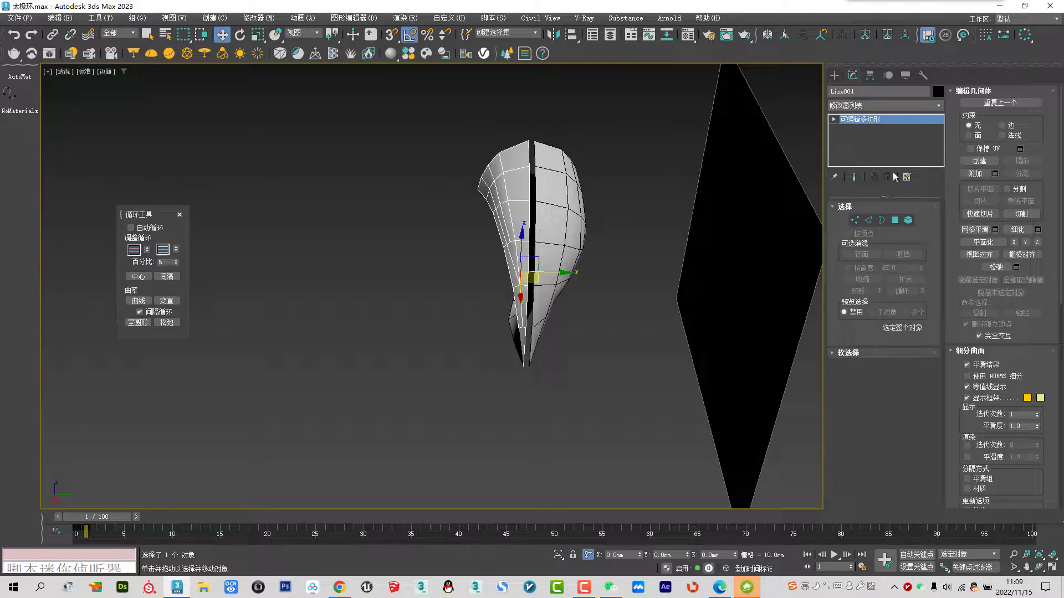
left_click(975, 173)
left_click(977, 176)
left_click(974, 174)
mouse_move(574, 214)
middle_mouse_down("alt")
mouse_move(612, 184)
mouse_move(554, 185)
middle_mouse_up("alt")
right_click(553, 185)
View the piece against the reference photo, enable vertex snapping, and enter Edge mode
scroll(469, 230, "up", 5)
middle_click_drag(470, 230, 474, 257, "alt")
key("s")
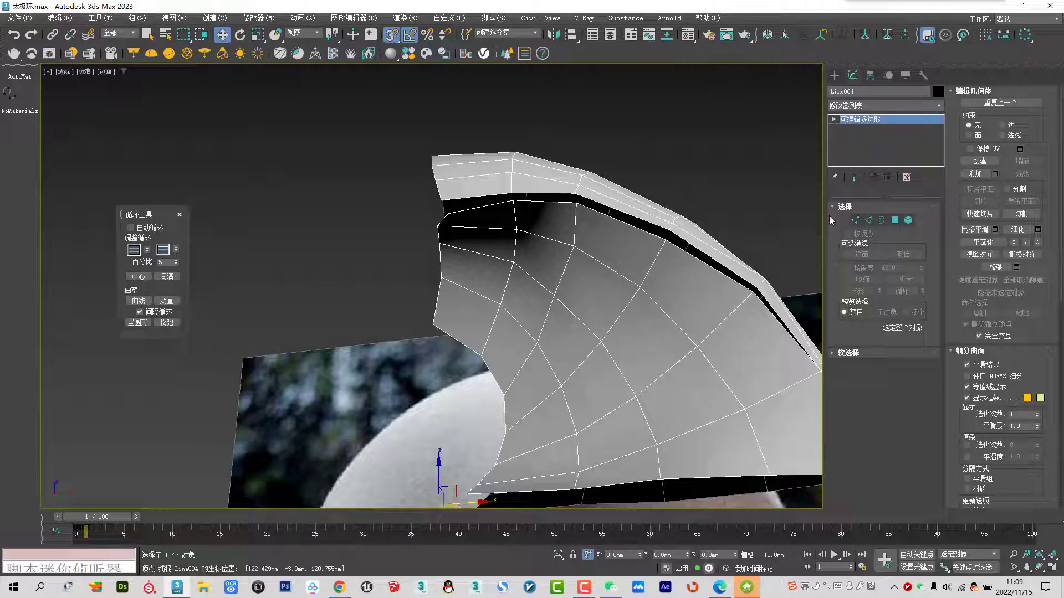
left_click(869, 222)
Select two top edges of Line004 with snapping off, then orbit to inspect them
left_click(485, 203)
key("s")
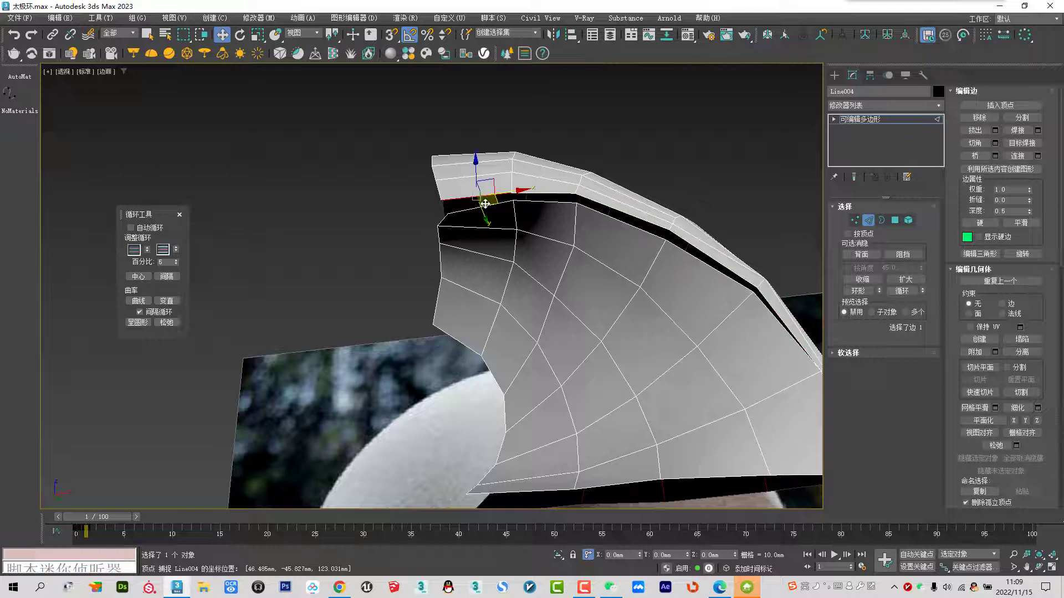
left_click(477, 206, "ctrl")
mouse_move(482, 211)
middle_mouse_down("alt")
mouse_move(542, 266)
mouse_move(547, 295)
middle_mouse_up("alt")
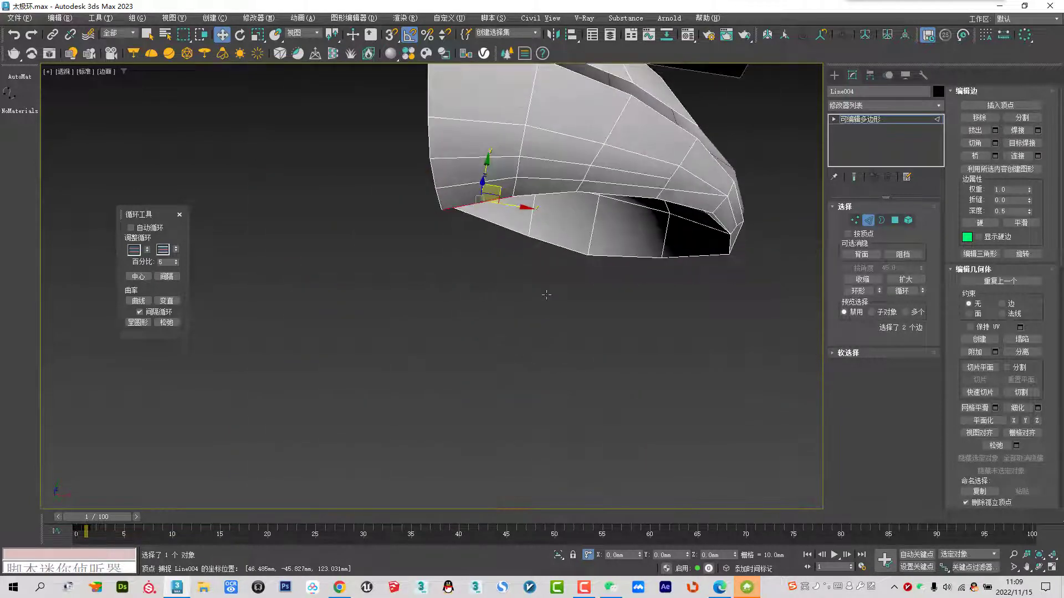
mouse_move(599, 208)
middle_mouse_down("alt")
mouse_move(541, 154)
mouse_move(525, 155)
middle_mouse_up("alt")
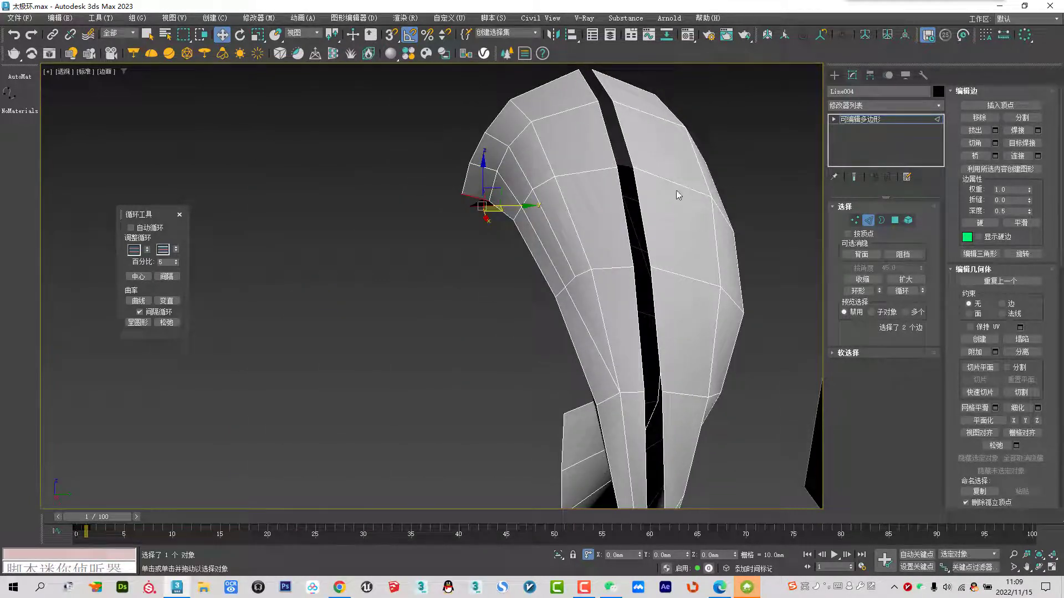
In Vertex mode, set Constraints to Edge and slide the vertices along the mesh edges
left_click(854, 221)
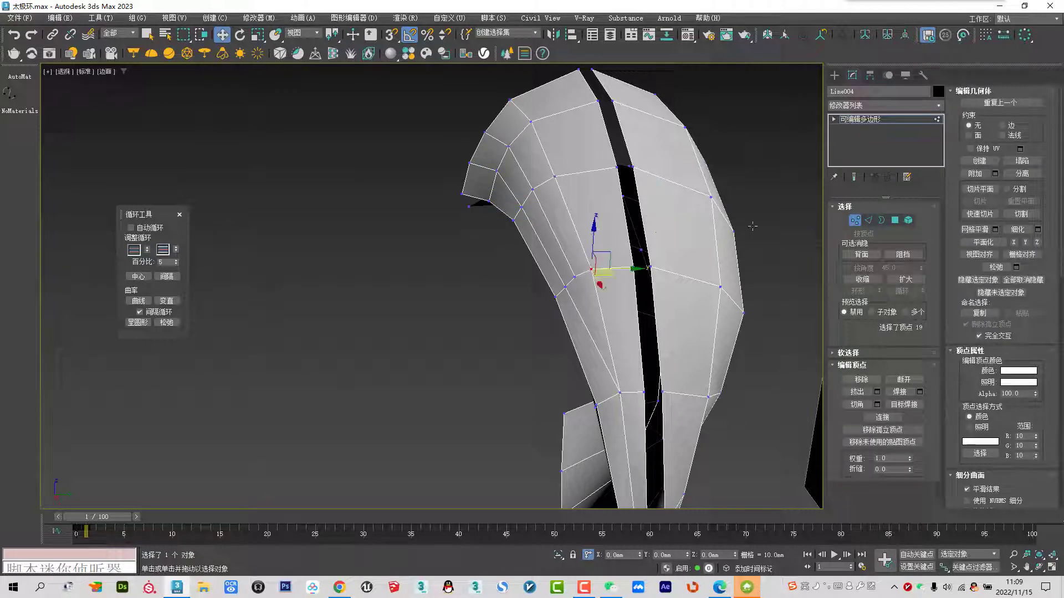
left_click(1001, 125)
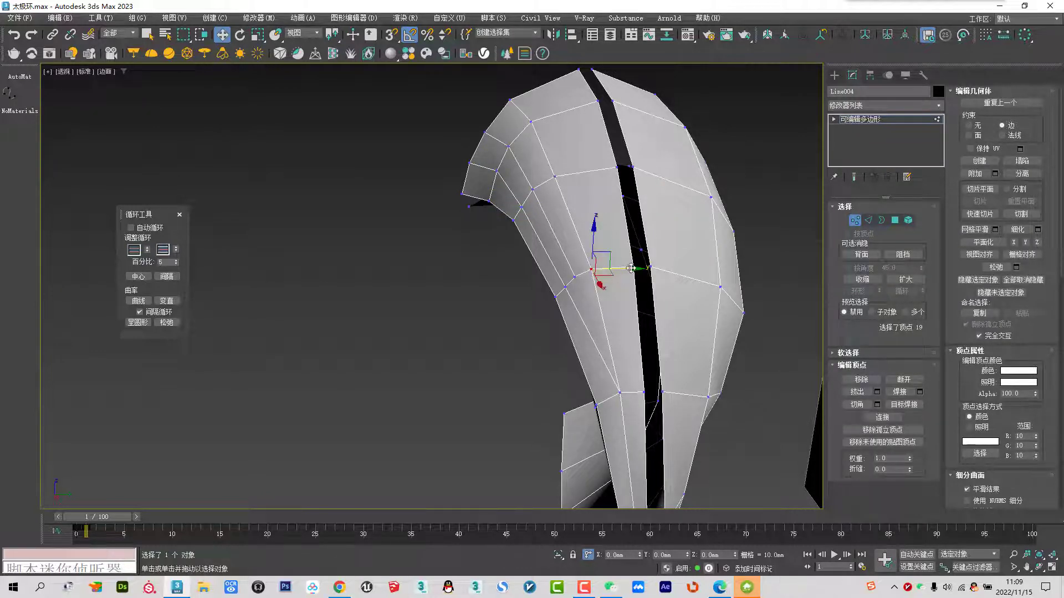
mouse_move(632, 268)
left_mouse_down()
mouse_move(538, 115)
mouse_move(581, 193)
left_mouse_up()
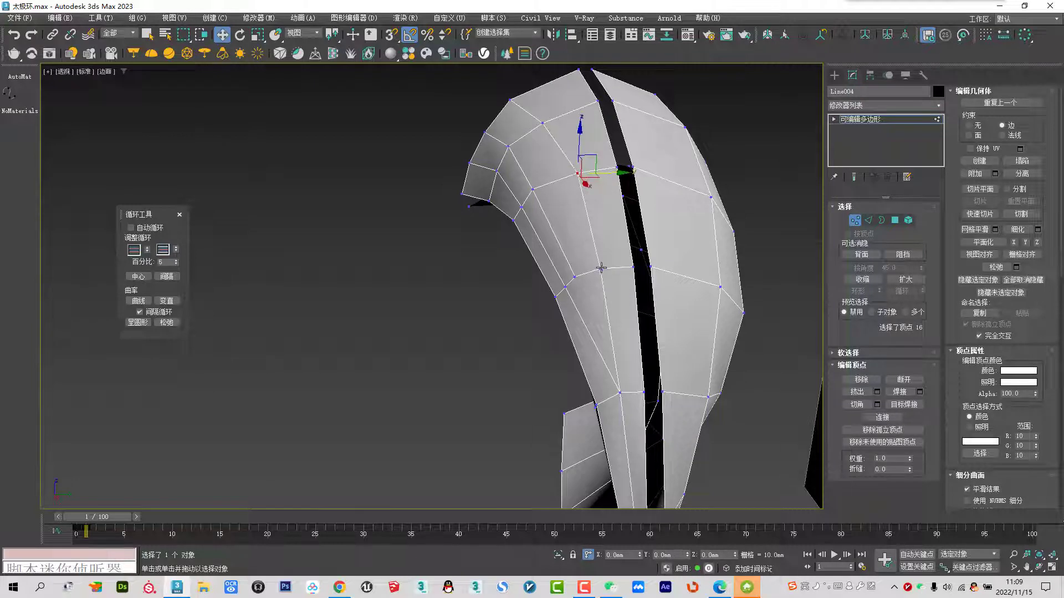
mouse_move(602, 268)
middle_mouse_down("alt")
mouse_move(666, 257)
mouse_move(408, 185)
mouse_move(398, 266)
mouse_move(385, 245)
mouse_move(371, 327)
mouse_move(443, 244)
mouse_move(527, 320)
mouse_move(537, 221)
middle_mouse_up("alt")
Select a run of edges along the piece's top band
left_click(869, 220)
left_click(443, 213)
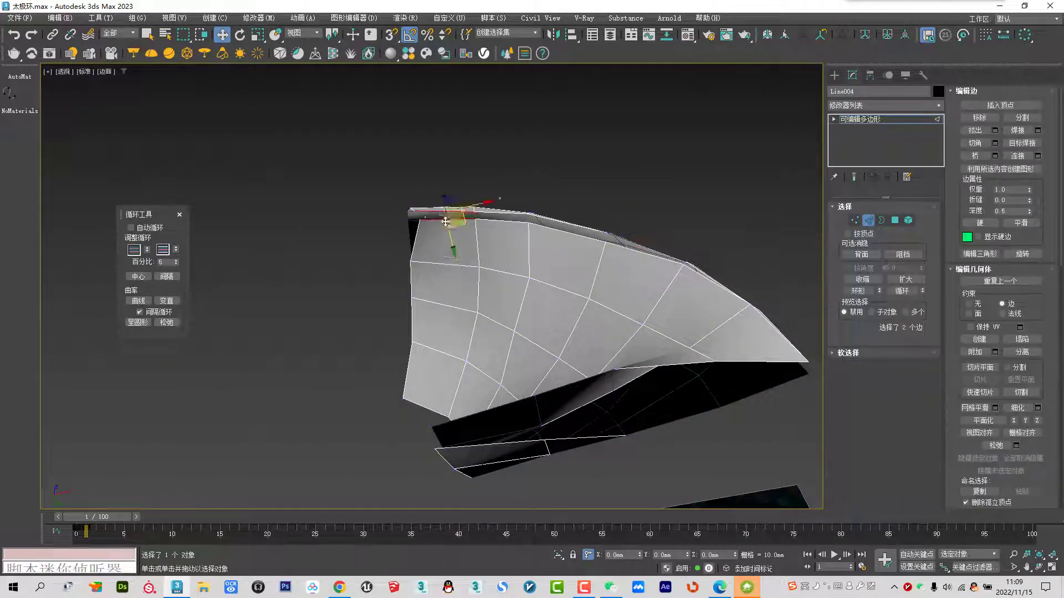
scroll(482, 211, "up", 3)
left_click(512, 230, "ctrl")
left_click(514, 212, "ctrl")
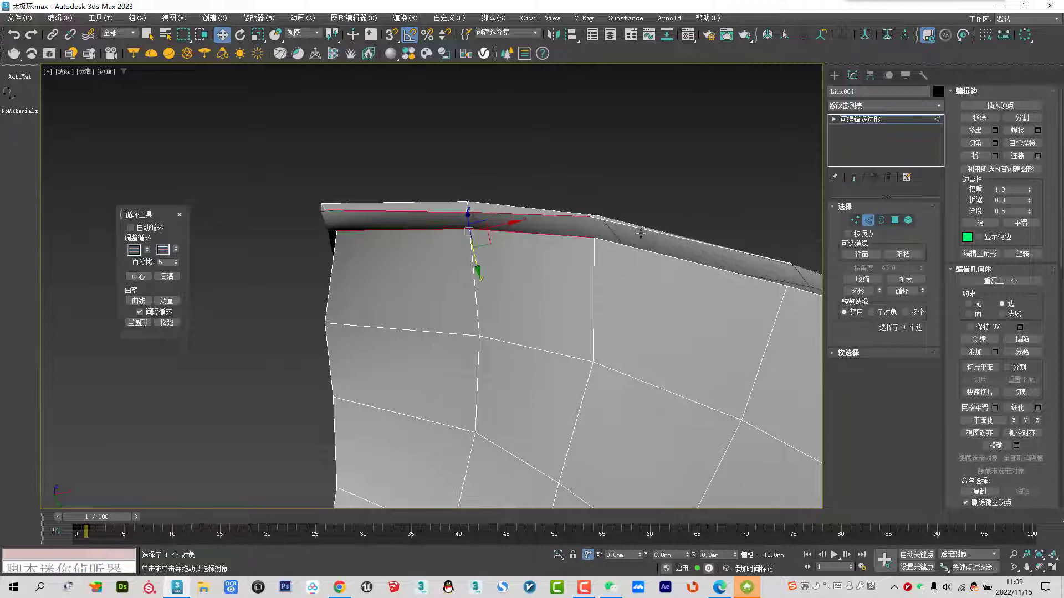
left_click(646, 252, "ctrl")
scroll(703, 272, "down", 3)
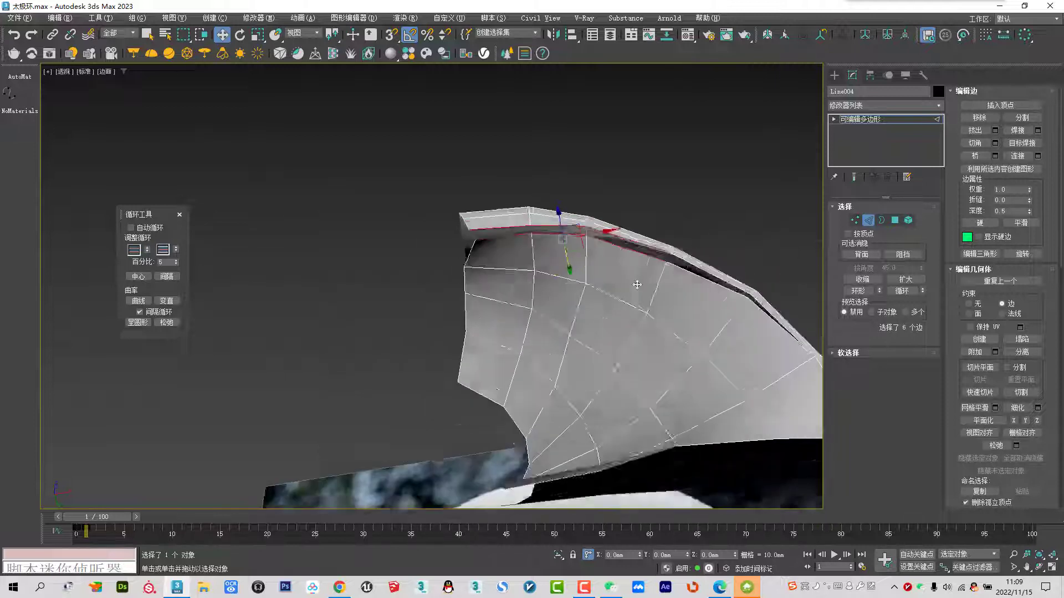
left_click(703, 282, "ctrl")
mouse_move(777, 227)
middle_mouse_down("alt")
mouse_move(703, 237)
mouse_move(654, 227)
middle_mouse_up("alt")
scroll(665, 222, "up", 5)
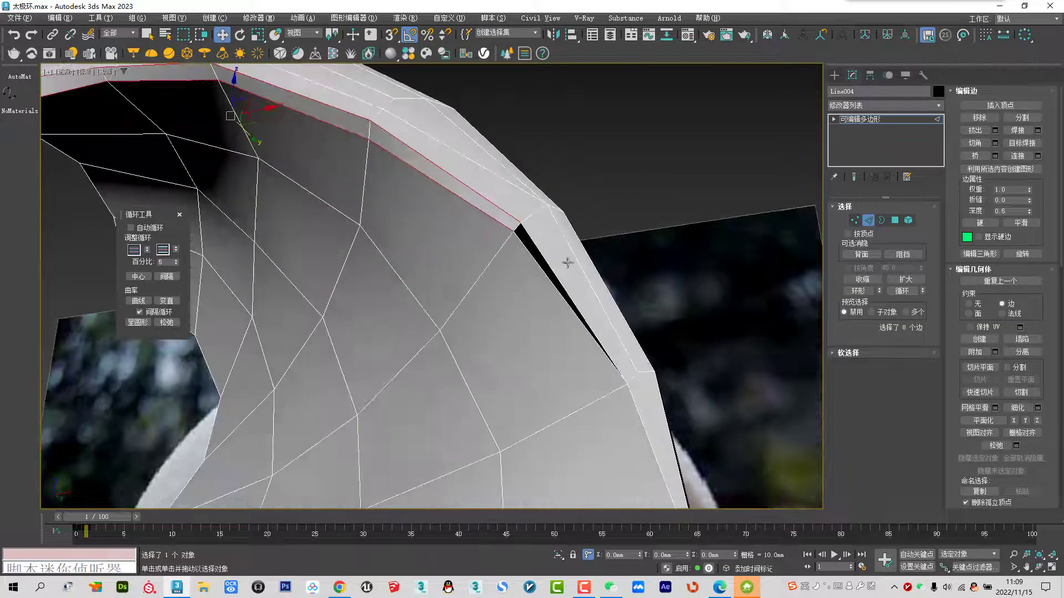
Select all vertices and weld the coincident ones, reducing 97 vertices to 95
left_click(855, 220, "ctrl")
scroll(709, 324, "down", 5)
scroll(704, 327, "up", 3)
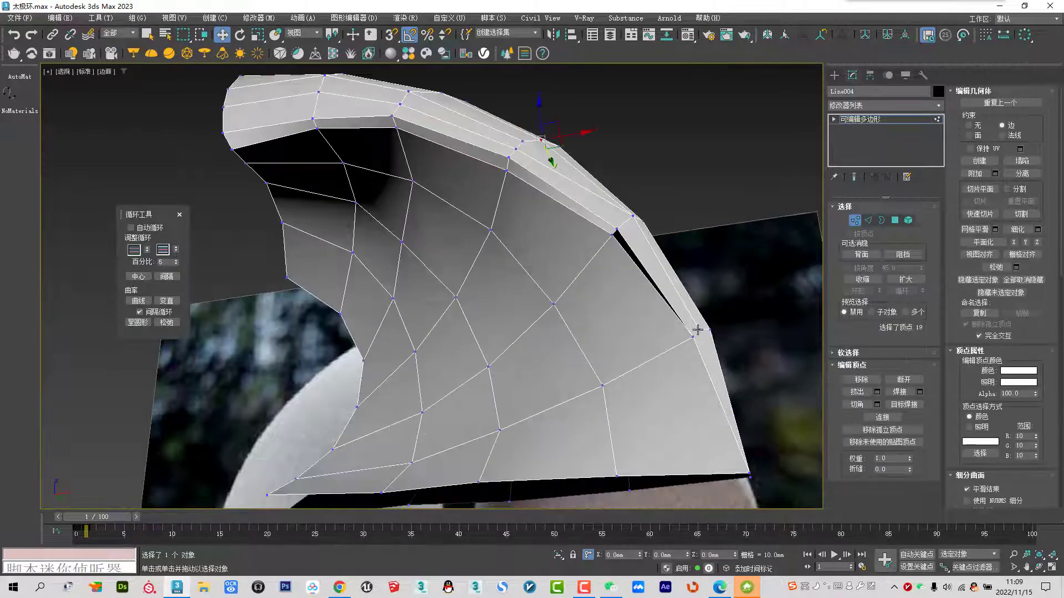
key("ctrl+a")
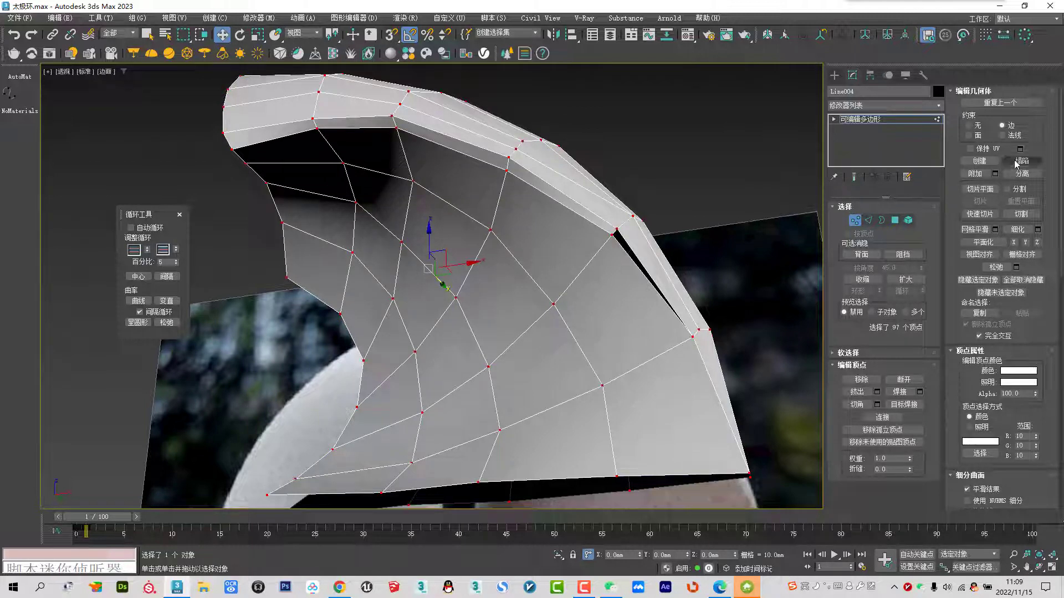
left_click(889, 391)
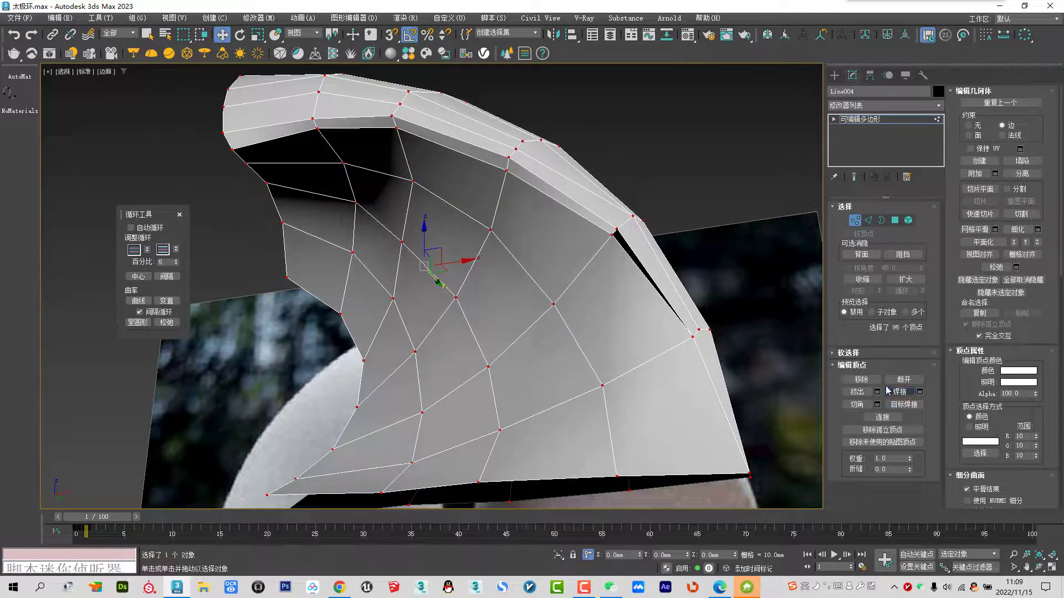
Select the open border along the slit, frame it, and pick two vertices there
left_click(881, 220)
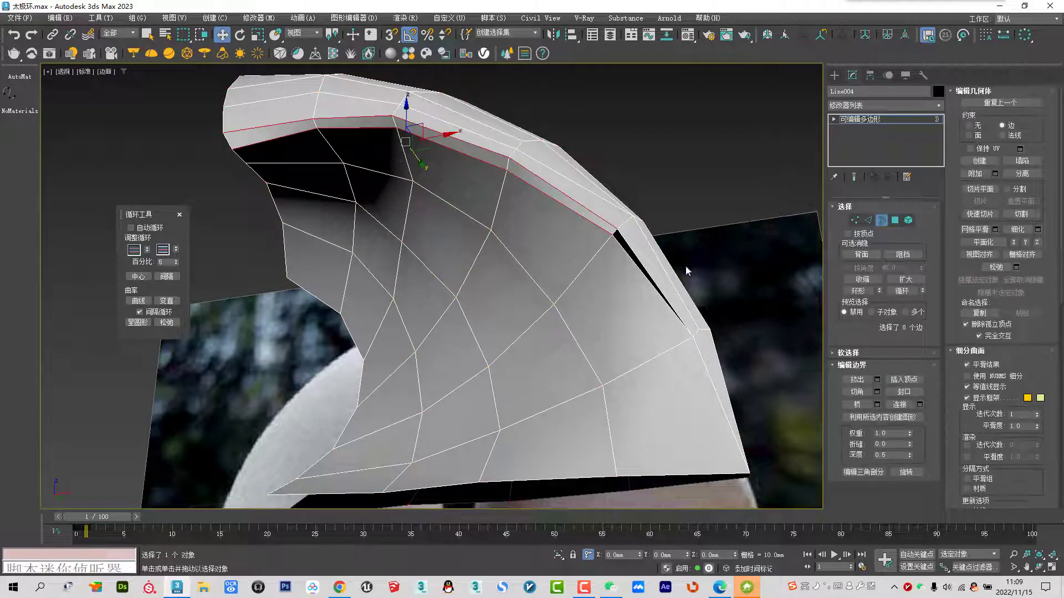
left_click(649, 277)
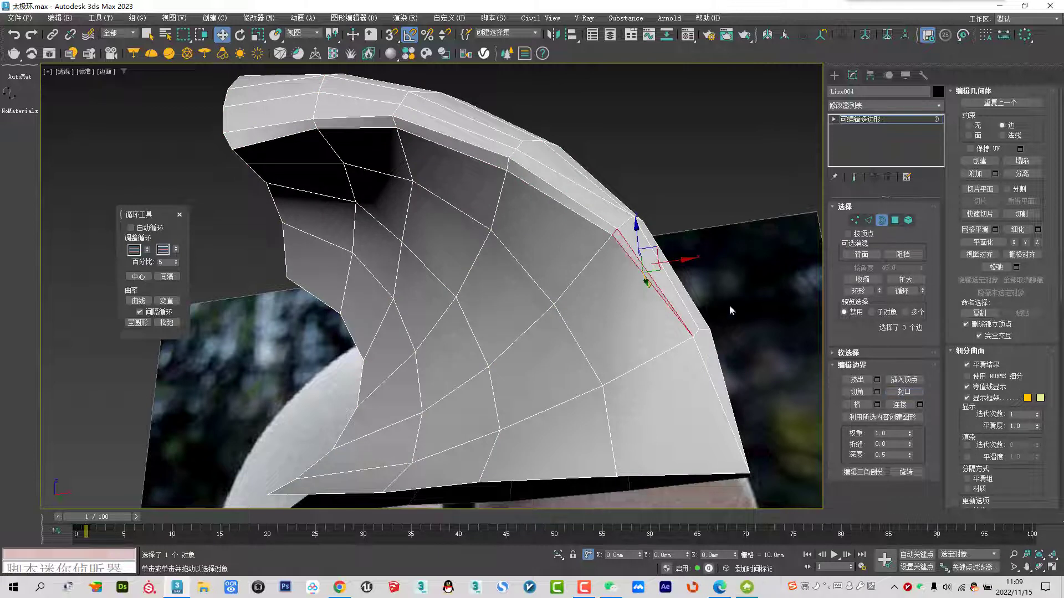
key("z")
left_click(855, 220)
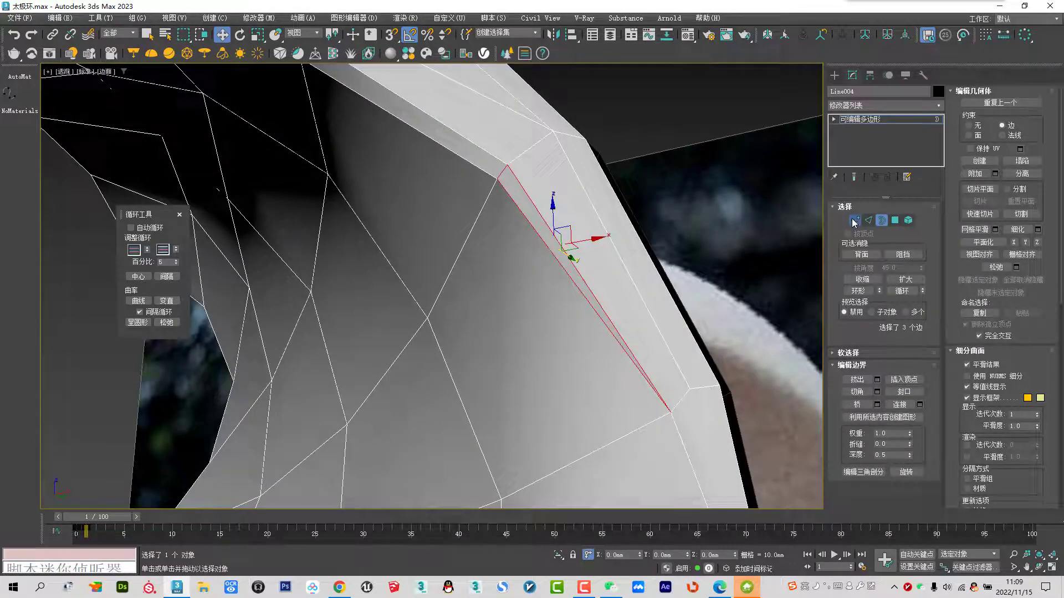
left_click(509, 167)
left_click(689, 388, "ctrl")
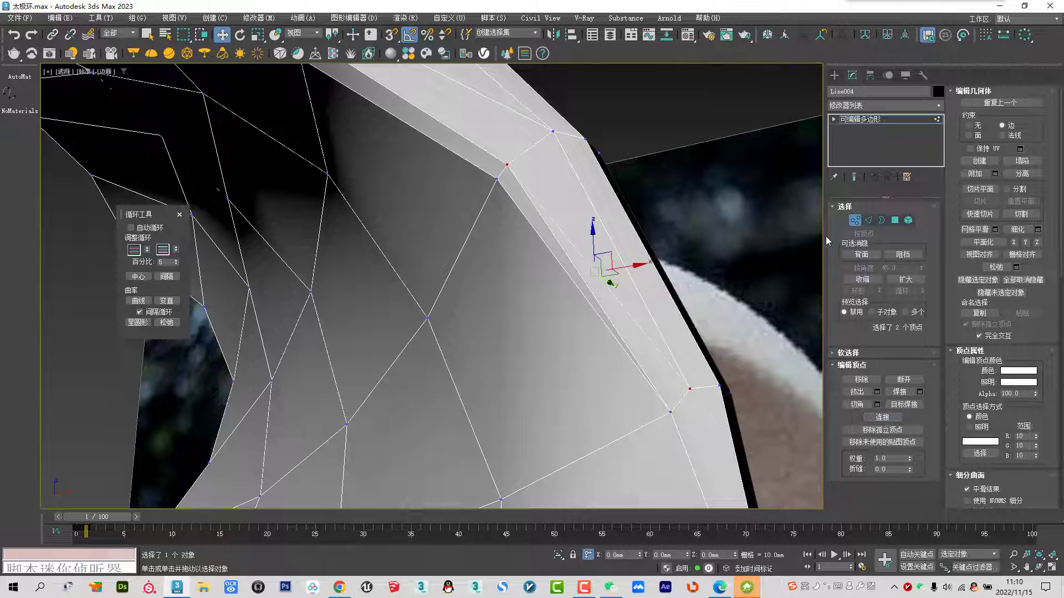
Clear the edge selection, then double-click to select the border edges along the seam gap
left_click(868, 220)
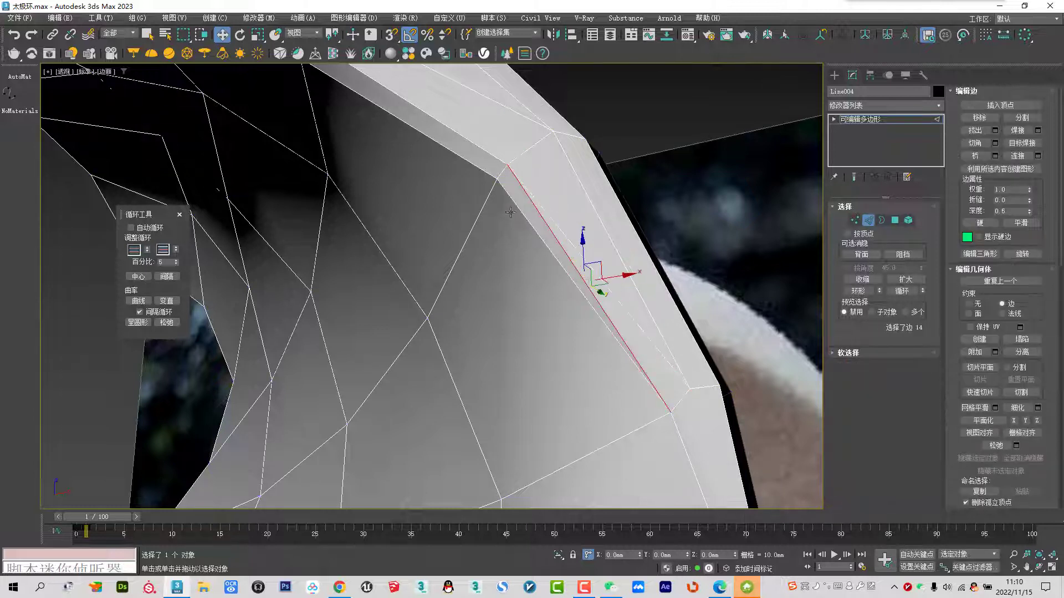
left_click(594, 266)
mouse_move(554, 278)
middle_mouse_down("alt")
mouse_move(594, 266)
mouse_move(589, 300)
mouse_move(567, 310)
mouse_move(606, 338)
middle_mouse_up("alt")
scroll(588, 300, "down", 5)
double_click(349, 138)
Select the seam edges down the inner fold and bridge the gap with Shift+Ctrl+B
left_click(381, 184, "ctrl")
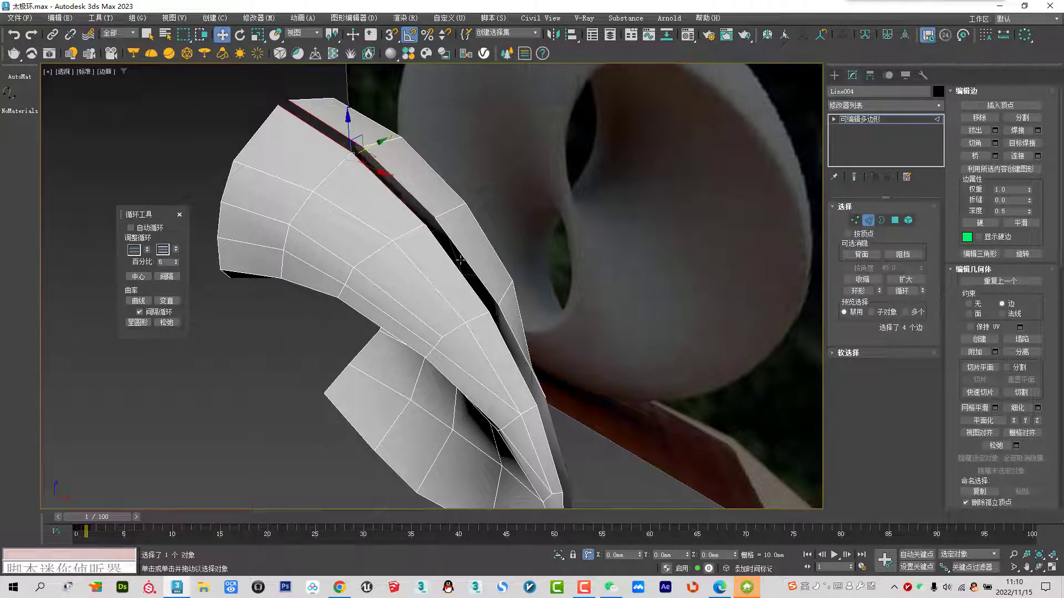
left_click(496, 320, "ctrl")
left_click(505, 334, "ctrl")
middle_click_drag(505, 334, 499, 421, "alt")
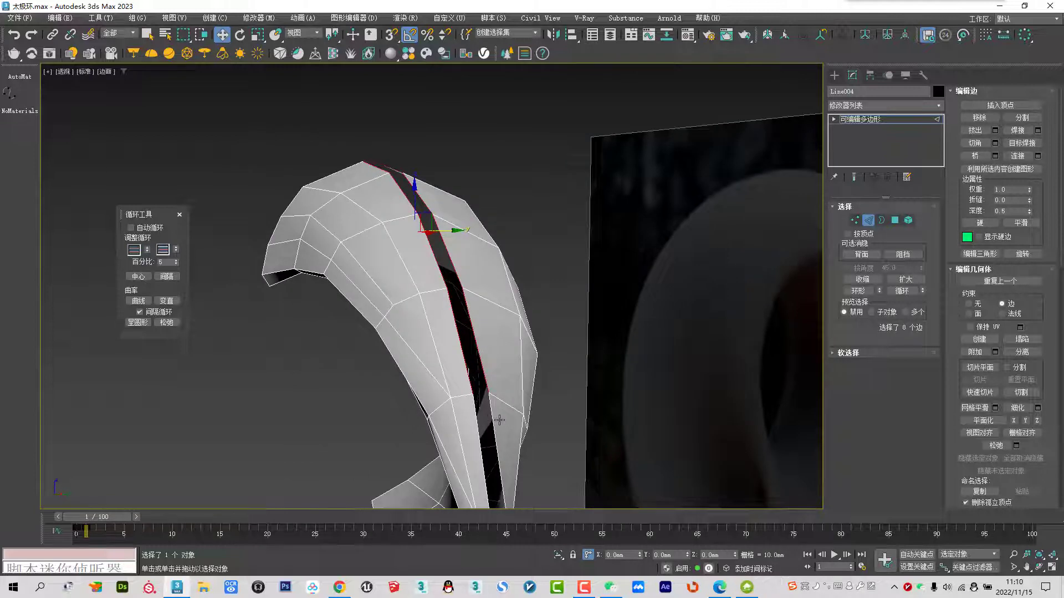
left_click(482, 427, "ctrl")
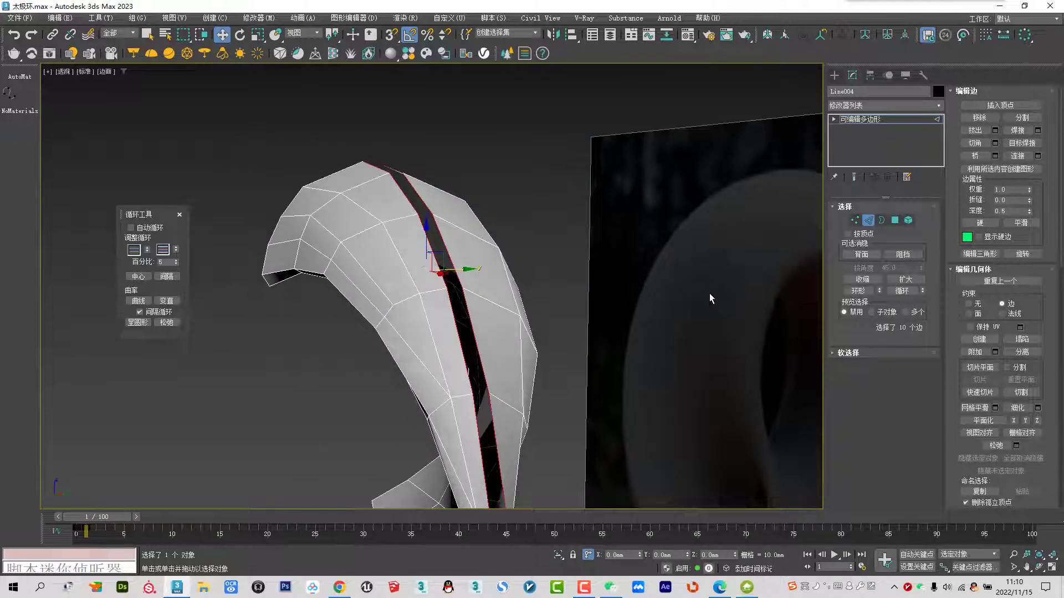
key("shift+ctrl+b")
Bridge the edge beside the remaining open gap with a new face
middle_click_drag(658, 268, 621, 277, "alt")
scroll(621, 277, "up", 5)
left_click(617, 276)
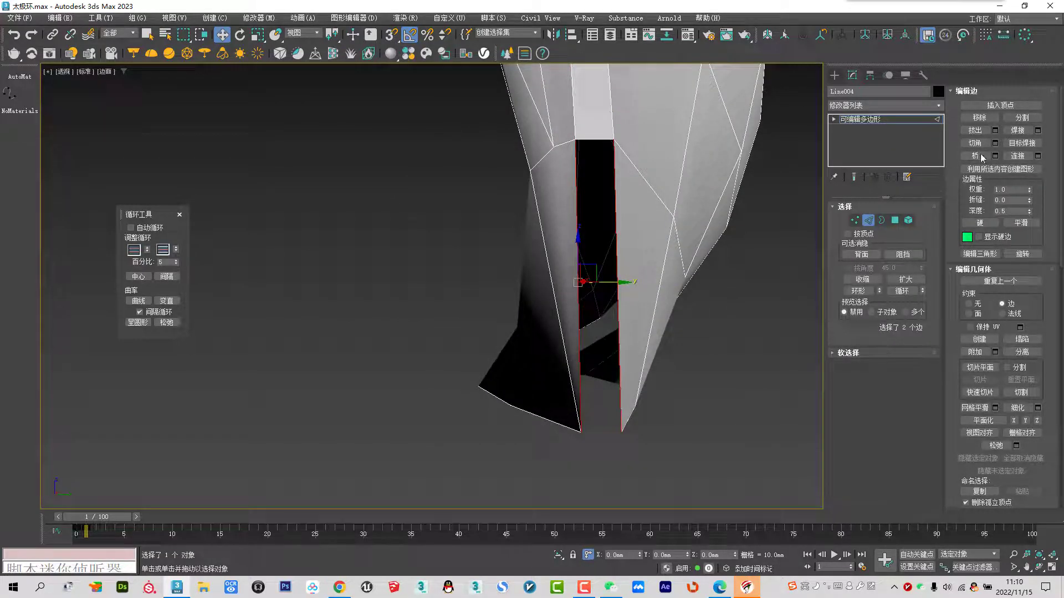
left_click(975, 156)
middle_click_drag(577, 233, 609, 229, "alt")
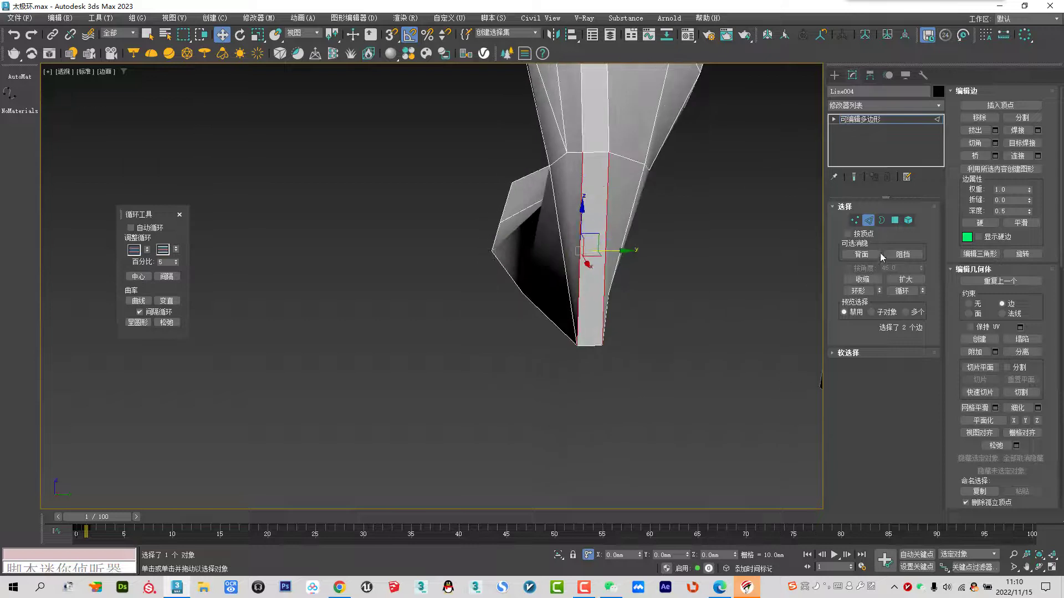
Weld a seam vertex onto its neighbour at Vertex level
left_click(856, 220)
left_click(904, 405)
mouse_move(585, 154)
middle_mouse_down("alt")
mouse_move(616, 171)
mouse_move(610, 217)
middle_mouse_up("alt")
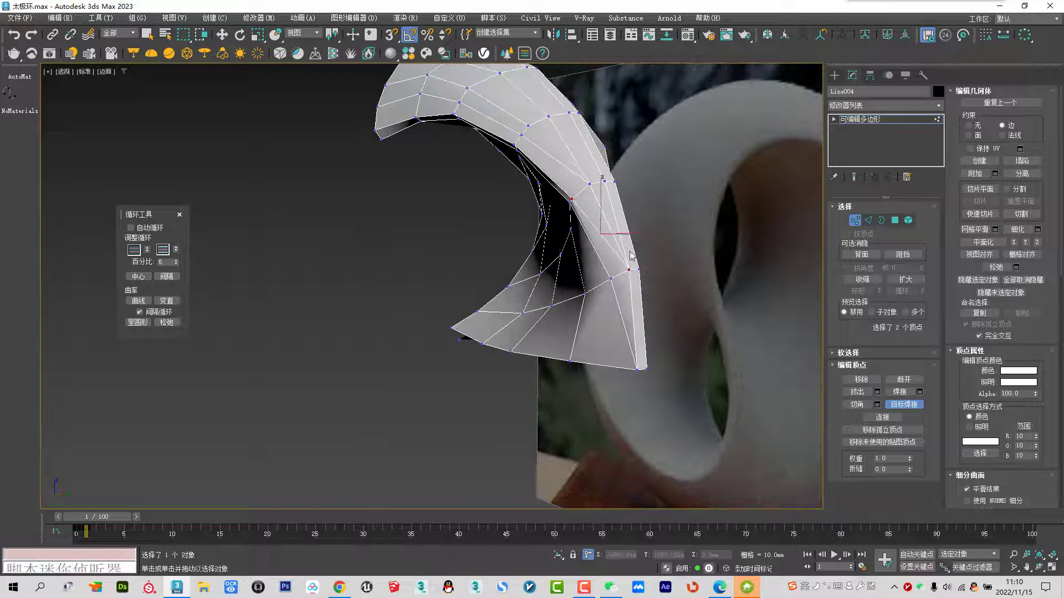
middle_click_drag(610, 217, 591, 274, "alt")
key("w")
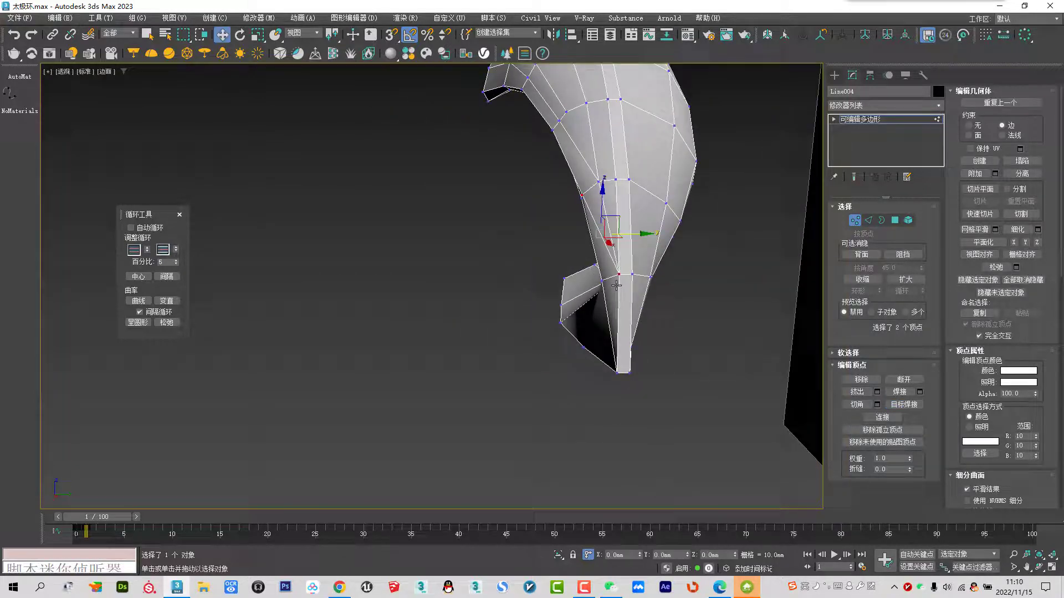
Remove a stray edge from the piece's mesh
left_click(868, 221)
left_click(605, 210)
left_click(978, 118)
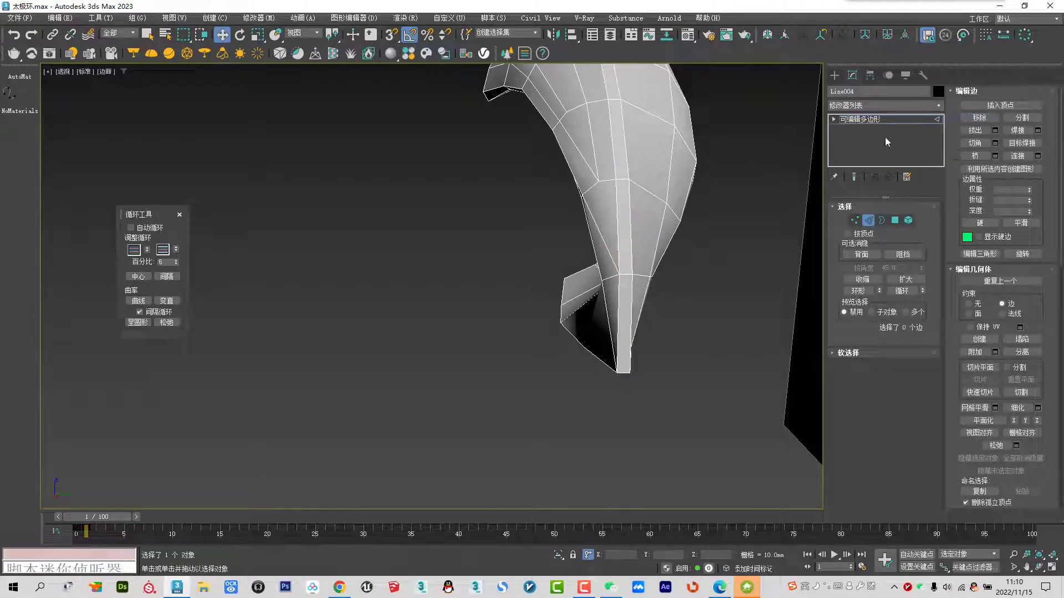
middle_click_drag(660, 214, 684, 215, "alt")
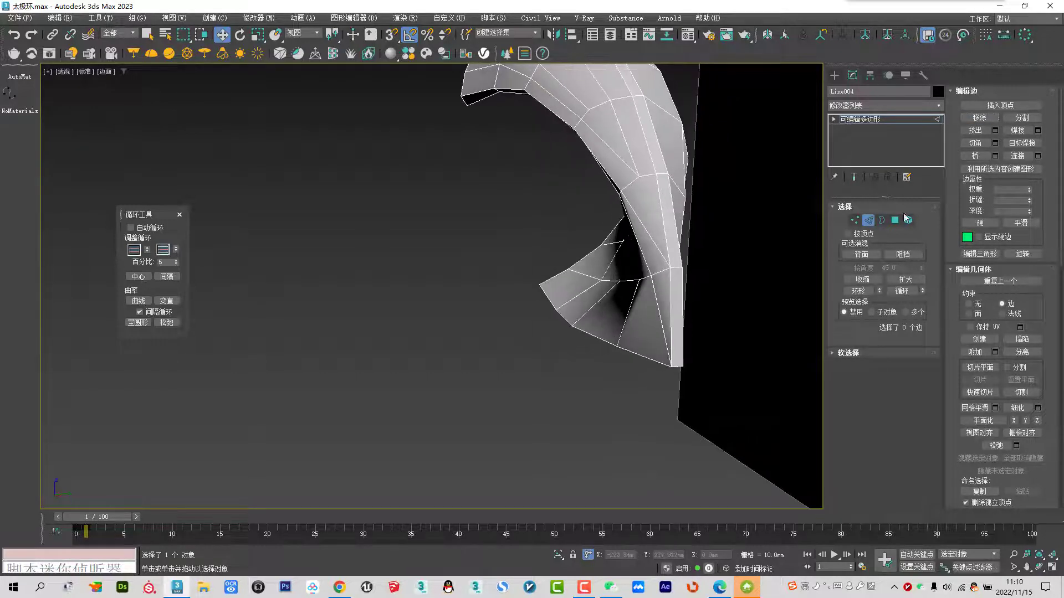
Move the selected seam vertices up and right, exit Vertex level, and show the Modifier List
left_click(855, 220)
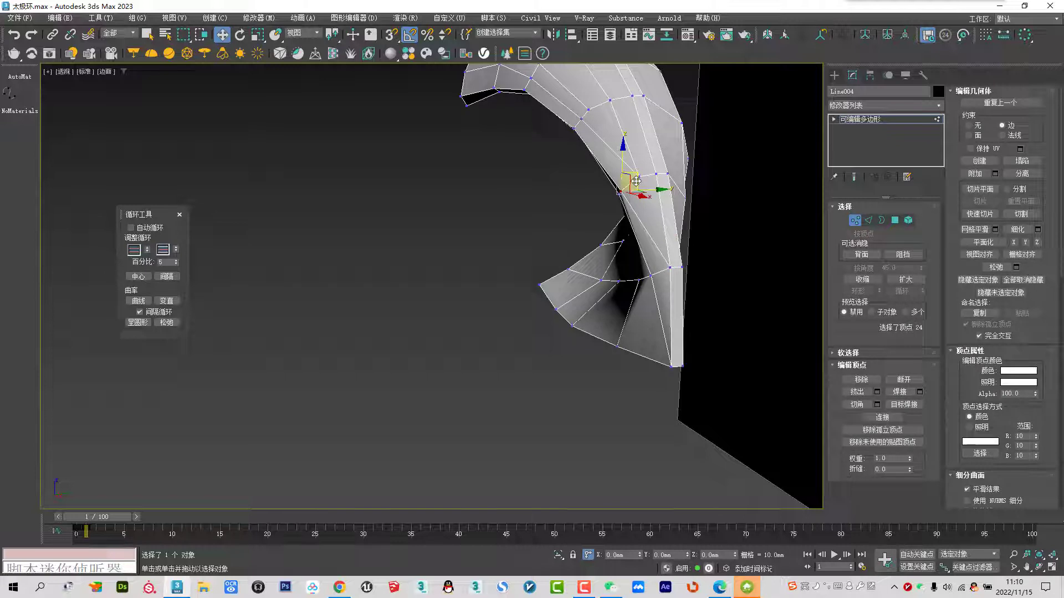
scroll(627, 188, "up", 3)
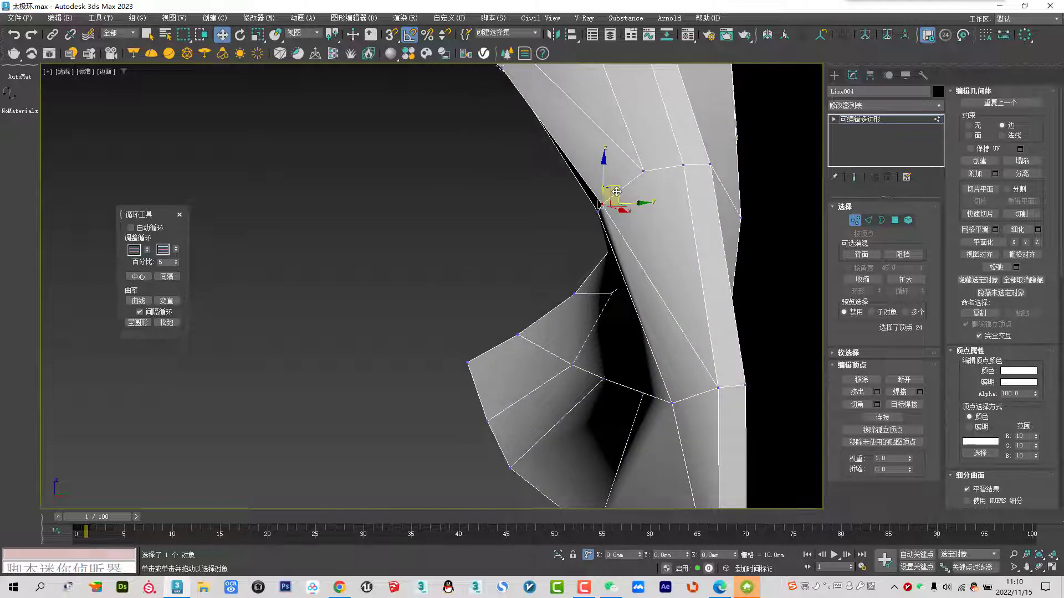
middle_click_drag(619, 187, 625, 193, "alt")
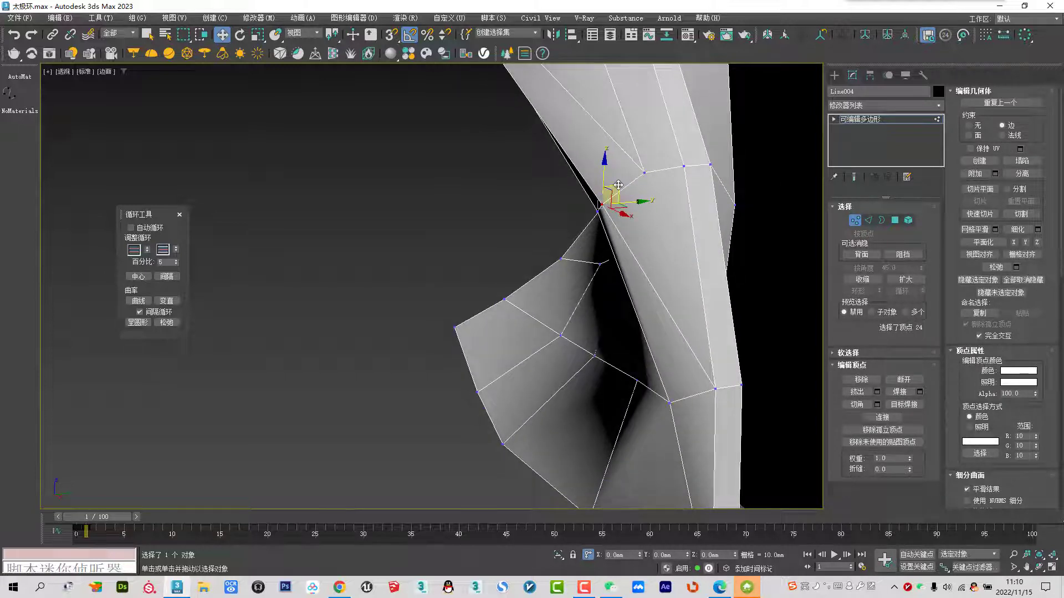
left_click_drag(618, 185, 638, 172)
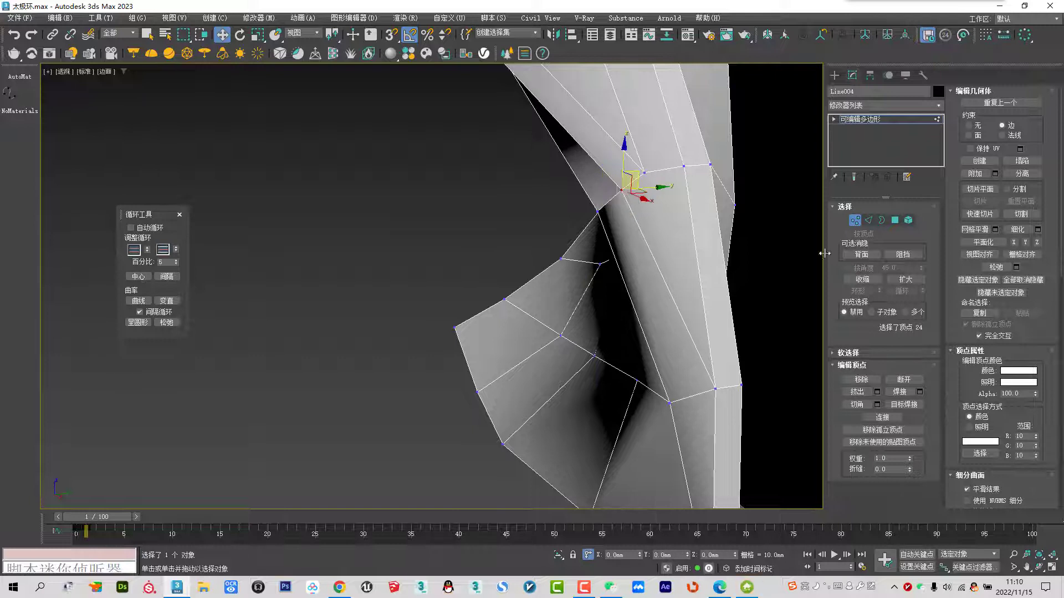
left_click(855, 220)
left_click(885, 105)
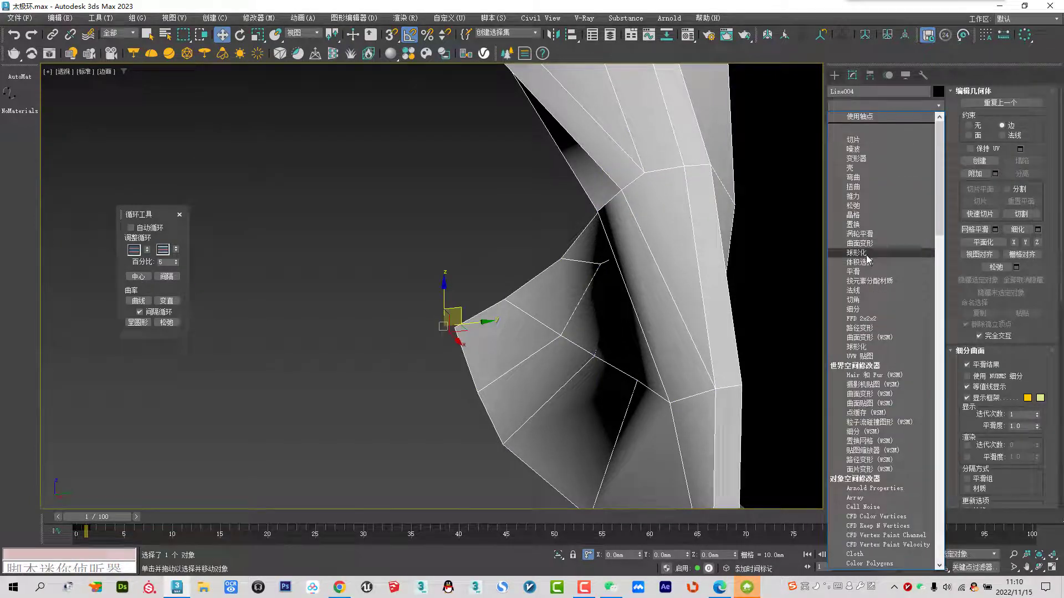
Add a Smooth modifier and collapse the piece to an Editable Poly
left_click(854, 271)
right_click(699, 254)
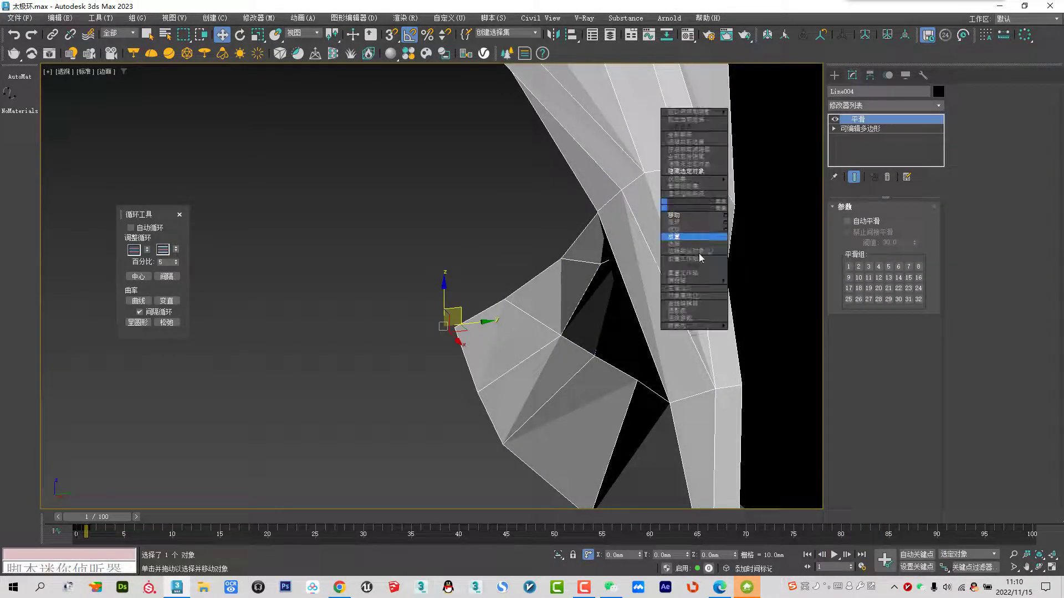
mouse_move(692, 252)
left_click(782, 335)
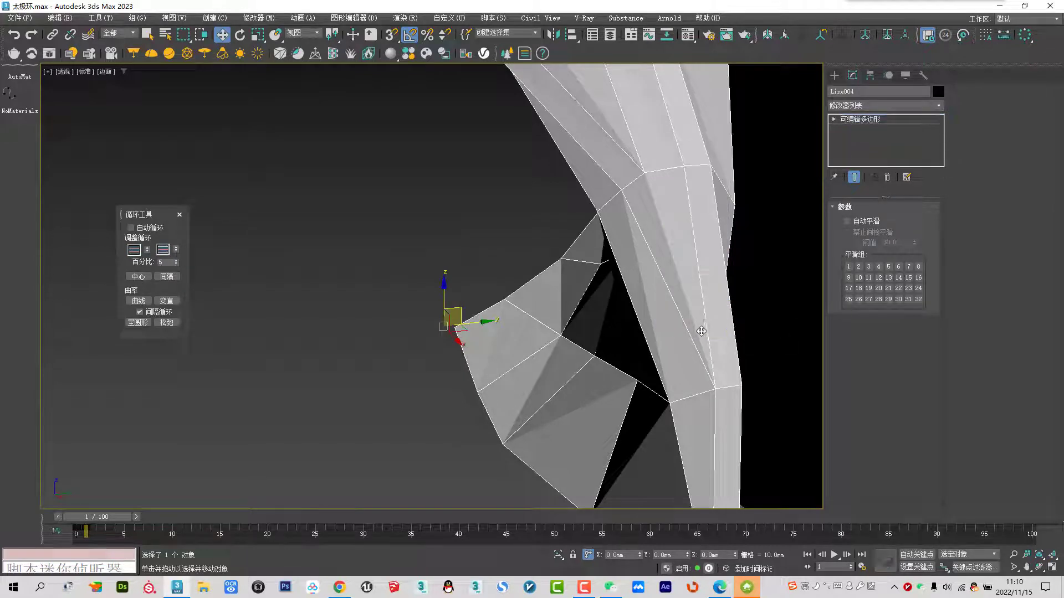
middle_click_drag(783, 335, 628, 302, "alt")
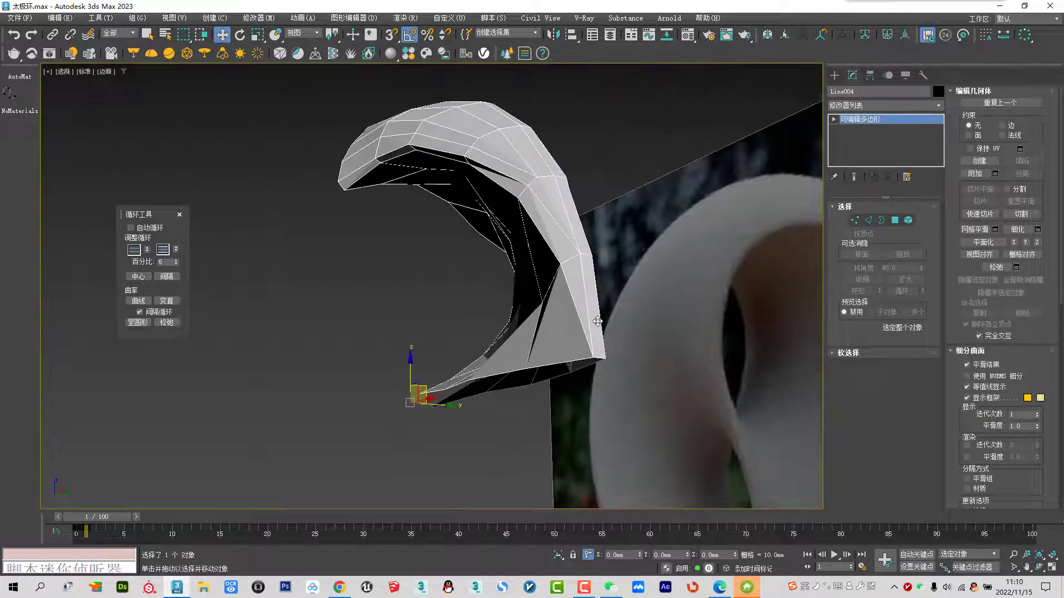
scroll(604, 327, "up", 3)
middle_click_drag(568, 321, 555, 327, "alt")
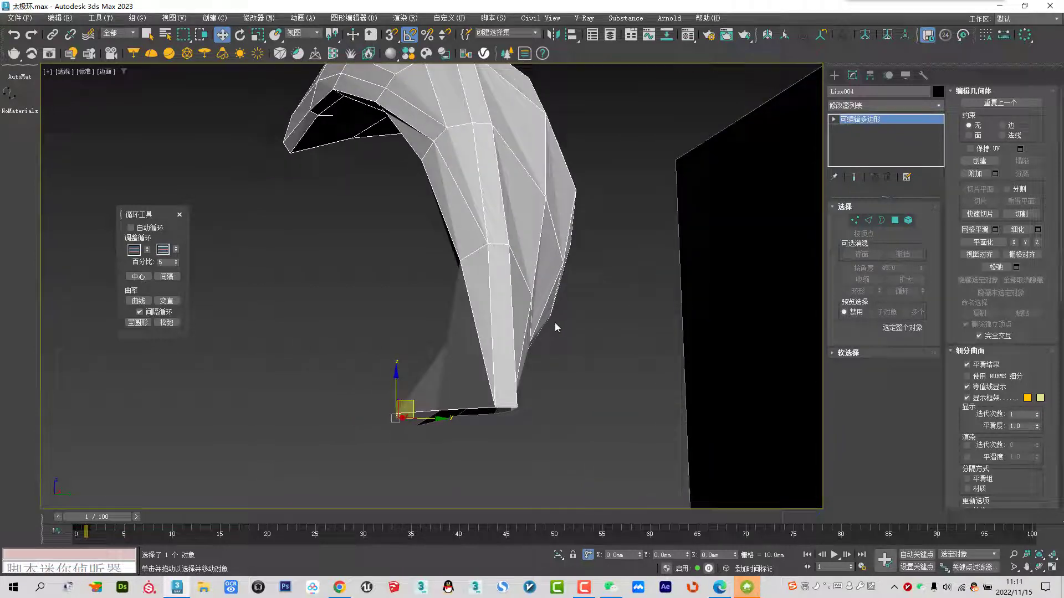
Select two vertices on the piece's front and connect them with an edge
left_click(855, 220)
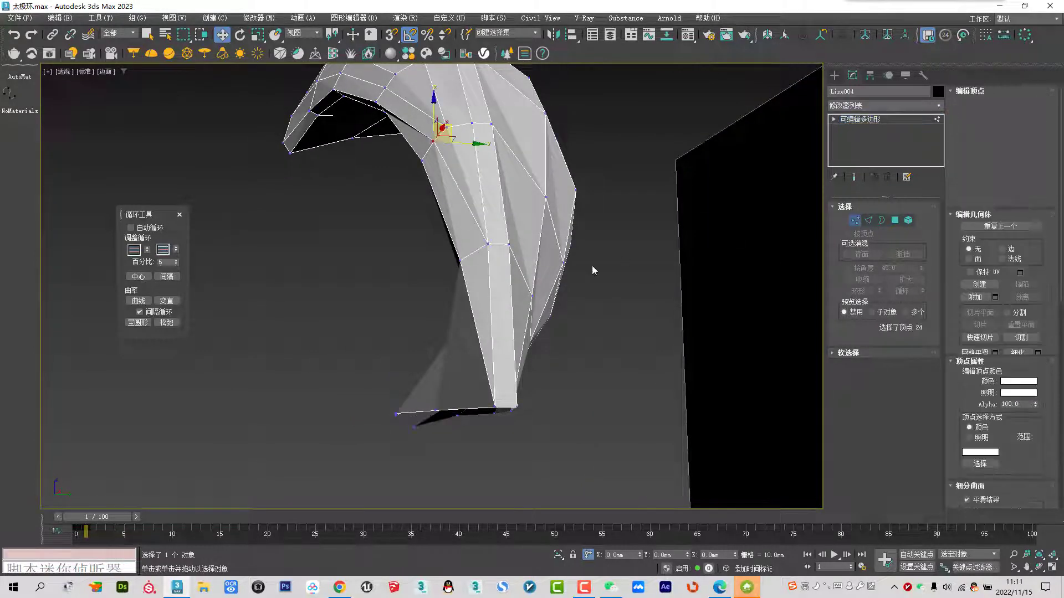
double_click(504, 256)
left_click(516, 408, "ctrl")
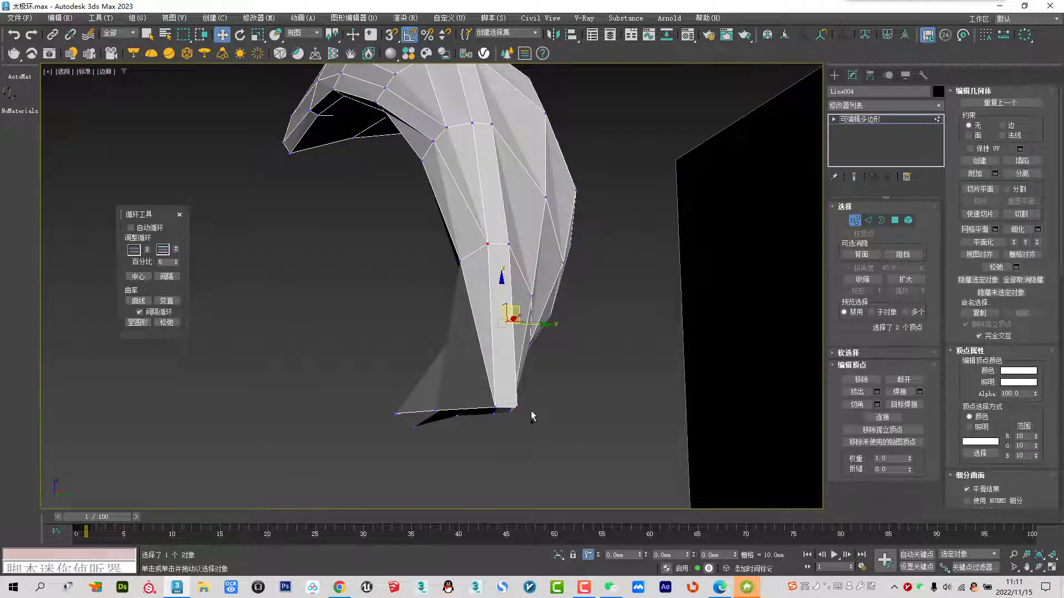
left_click(887, 417)
mouse_move(619, 341)
middle_mouse_down("alt")
mouse_move(557, 288)
mouse_move(571, 264)
mouse_move(616, 284)
middle_mouse_up("alt")
Turn on Use NURMS Subdivide with 2 display iterations and orbit the smoothed piece
left_click(853, 222)
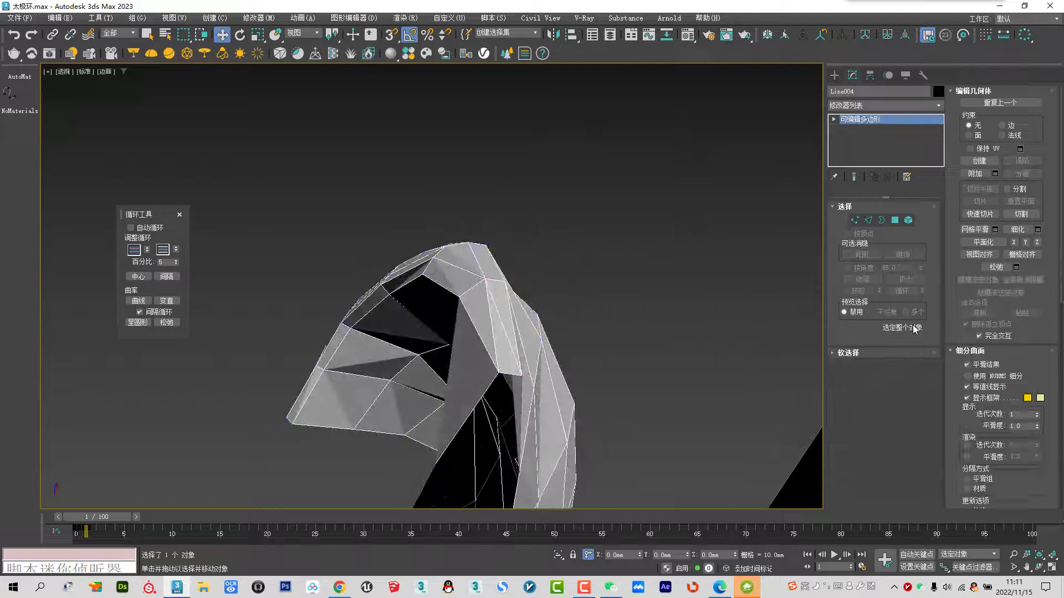
left_click(992, 376)
middle_click_drag(538, 327, 690, 352, "alt")
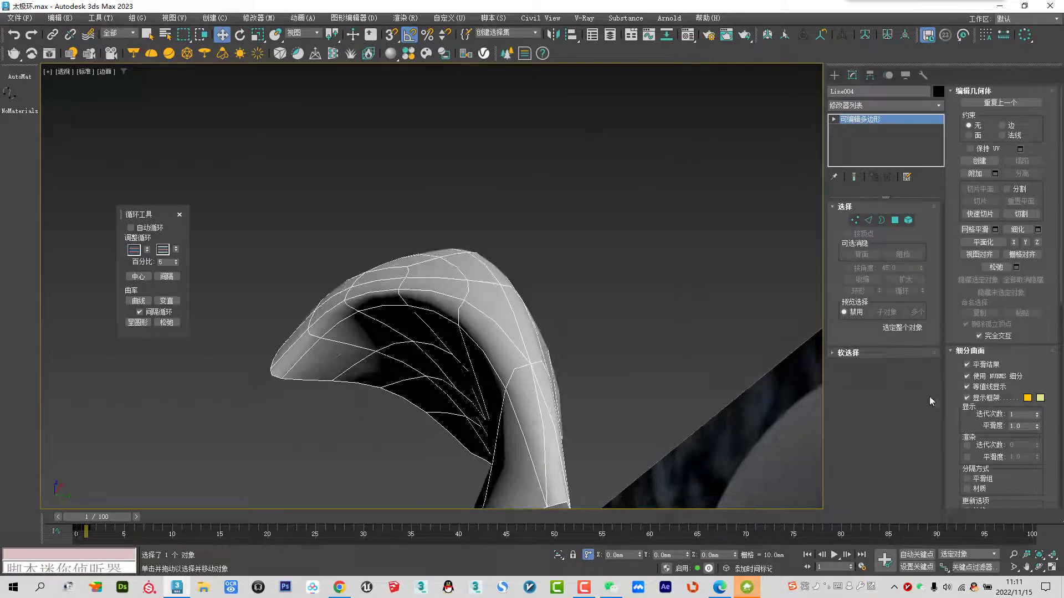
left_click(1036, 413)
mouse_move(760, 366)
middle_mouse_down("alt")
mouse_move(516, 343)
mouse_move(465, 286)
mouse_move(487, 291)
middle_mouse_up("alt")
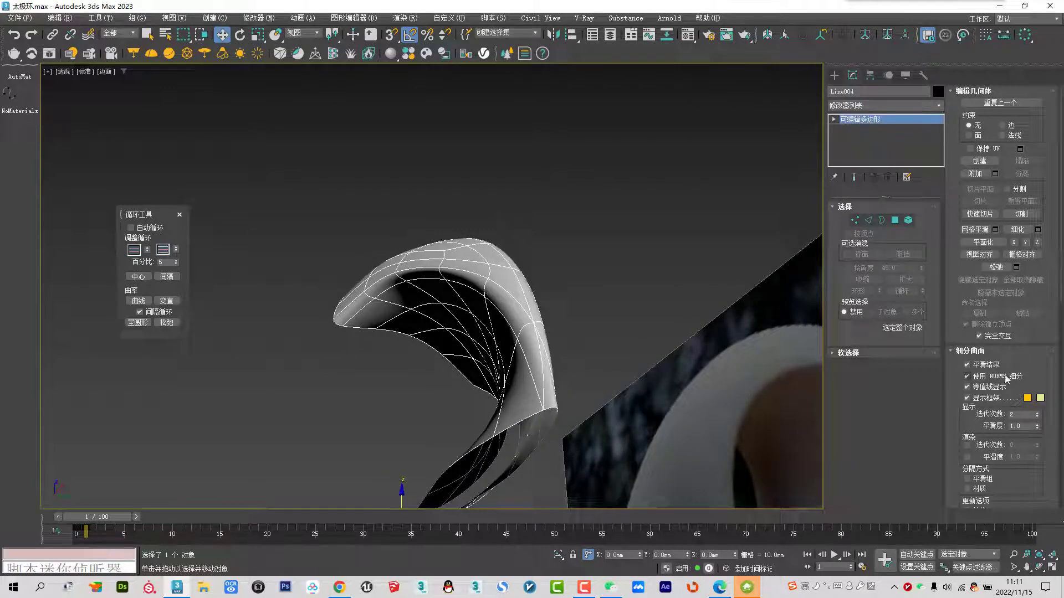
Turn NURMS off and inspect edges on the faceted mesh, leaving none selected
left_click(1005, 375)
left_click(867, 222)
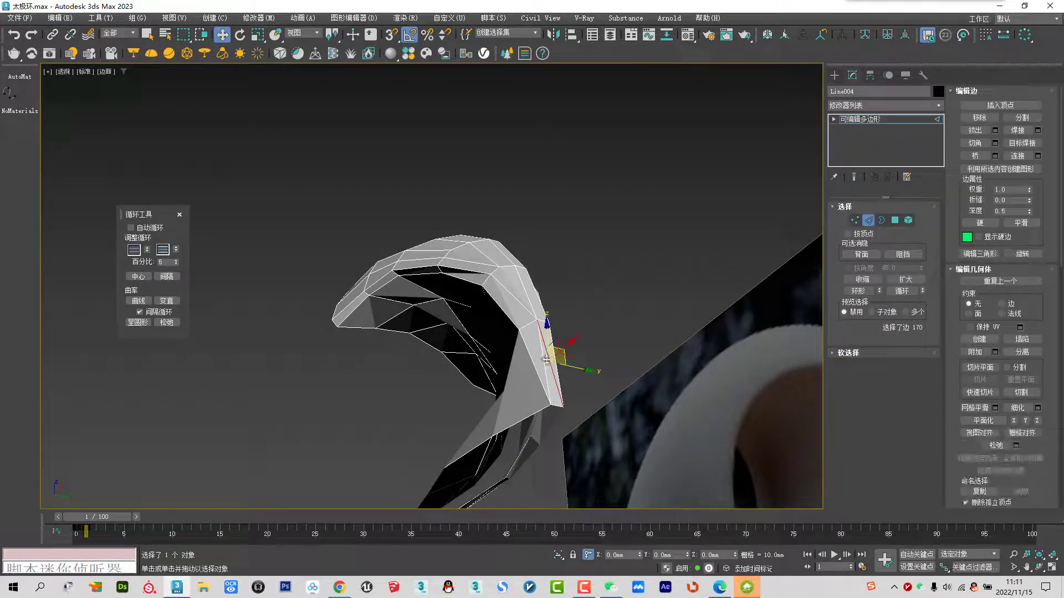
left_click(542, 365)
left_click(786, 263)
left_click(869, 221)
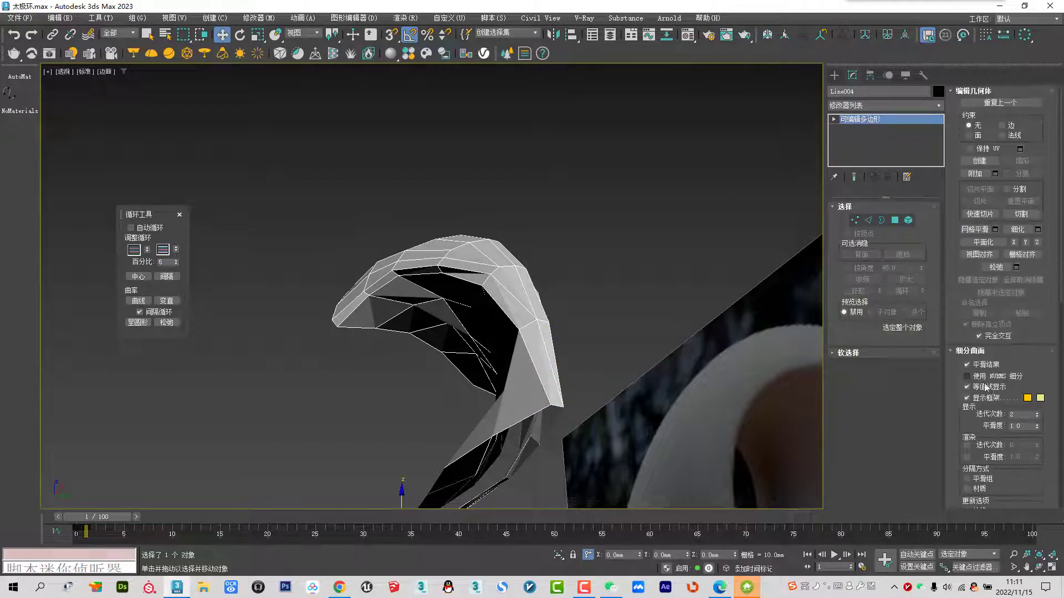
Re-enable NURMS and orbit to compare the smoothed piece with the reference photo
left_click(967, 376)
scroll(606, 416, "up", 3)
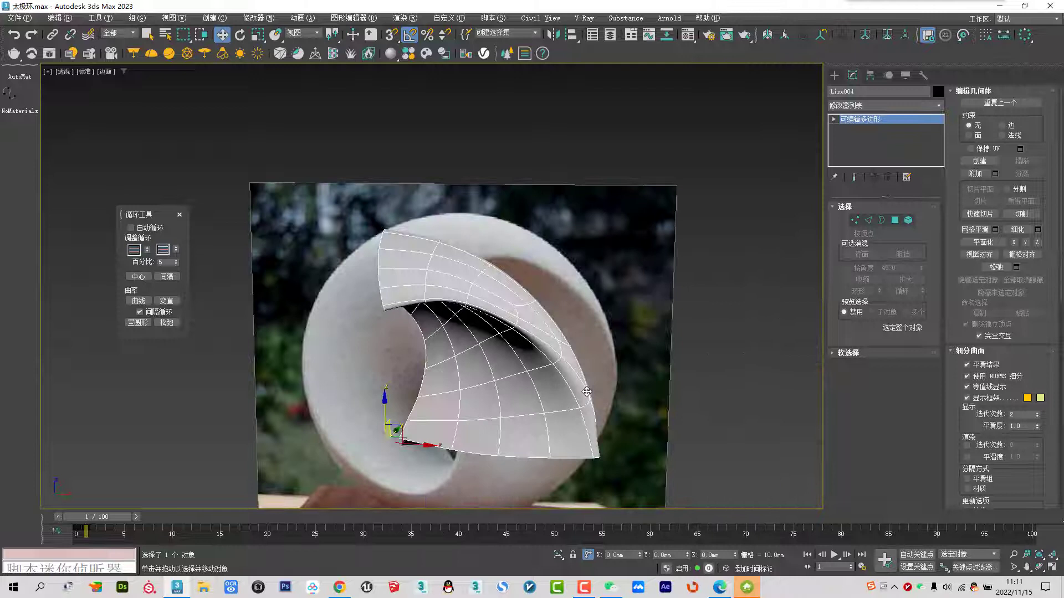
scroll(606, 415, "up", 3)
middle_click_drag(607, 415, 549, 273, "alt")
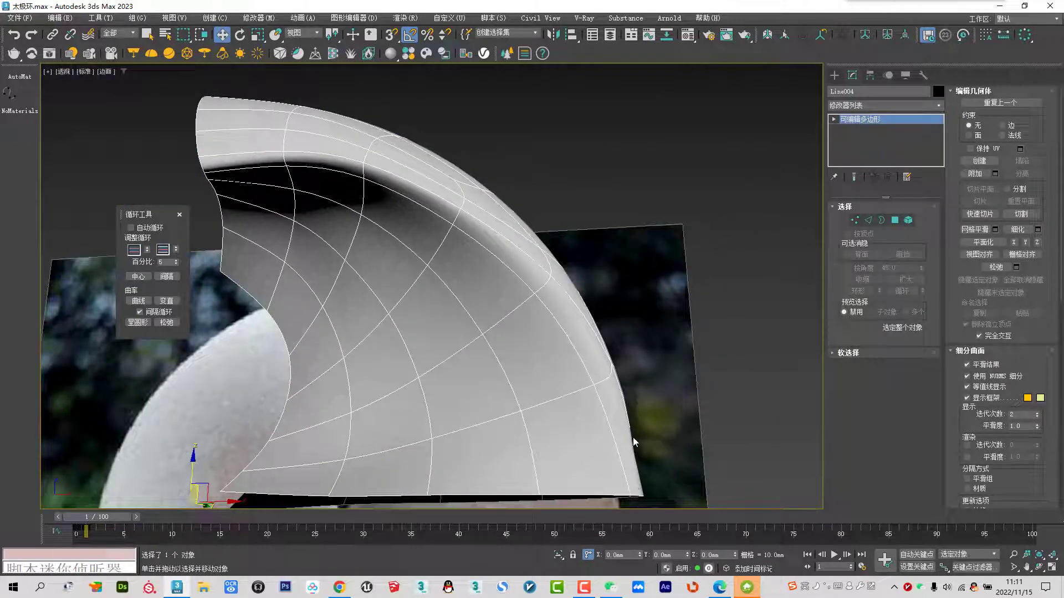
scroll(631, 445, "down", 3)
middle_click_drag(631, 445, 551, 384, "alt")
mouse_move(552, 428)
middle_mouse_down("alt")
mouse_move(448, 360)
mouse_move(480, 395)
middle_mouse_up("alt")
scroll(449, 337, "up", 1)
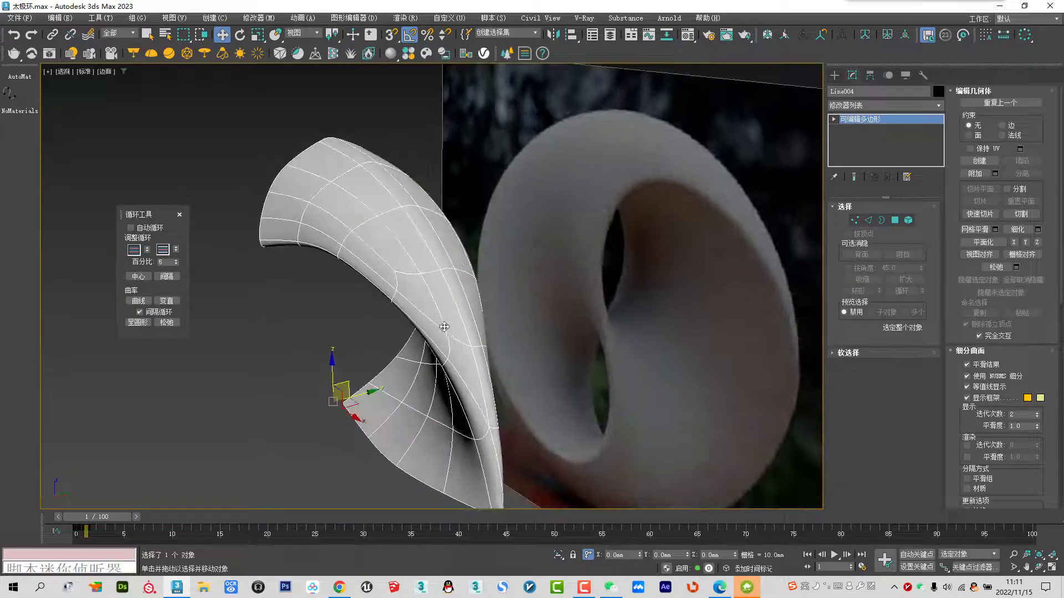
scroll(455, 344, "up", 2)
scroll(460, 344, "up", 2)
scroll(408, 230, "down", 3)
mouse_move(408, 230)
middle_mouse_down("alt")
mouse_move(368, 240)
mouse_move(467, 257)
middle_mouse_up("alt")
mouse_move(432, 384)
middle_mouse_down("alt")
mouse_move(450, 358)
mouse_move(549, 425)
middle_mouse_up("alt")
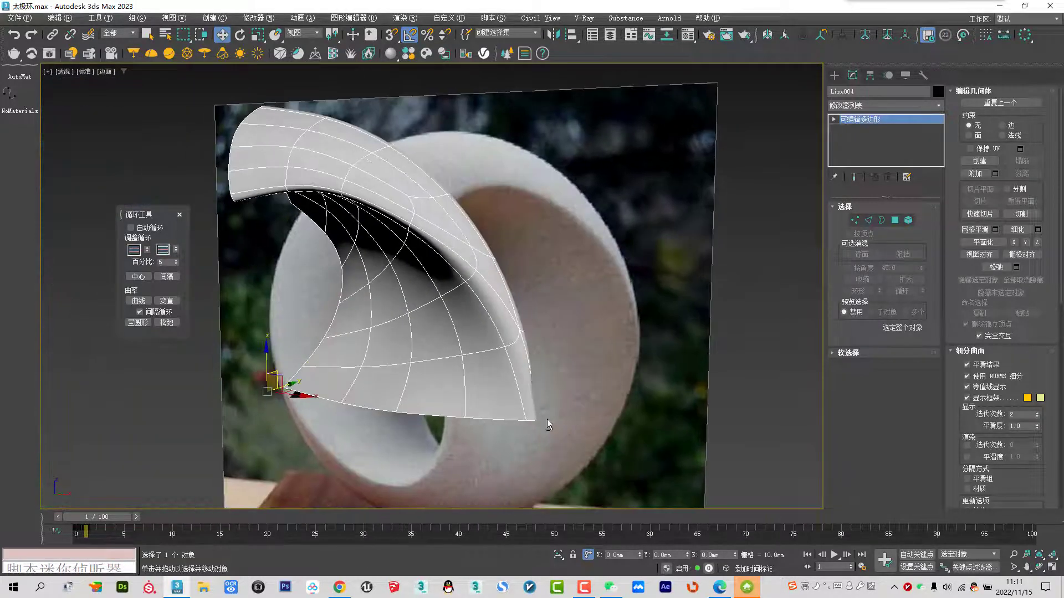
Turn NURMS off and inspect the slanted front edge on the faceted mesh
left_click(967, 376)
middle_click_drag(582, 368, 535, 364, "alt")
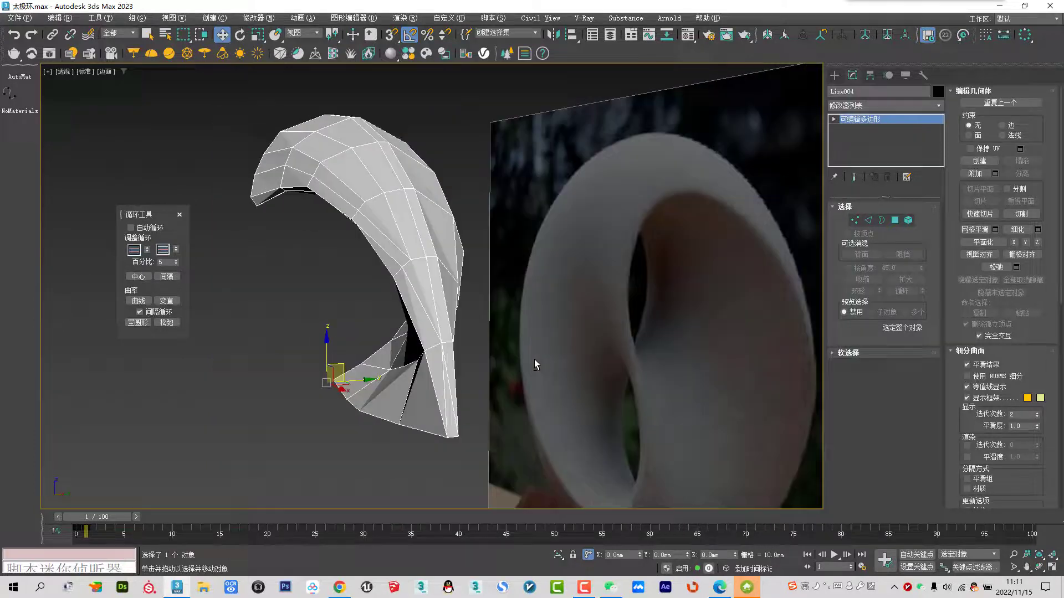
left_click(868, 220)
scroll(450, 399, "up", 5)
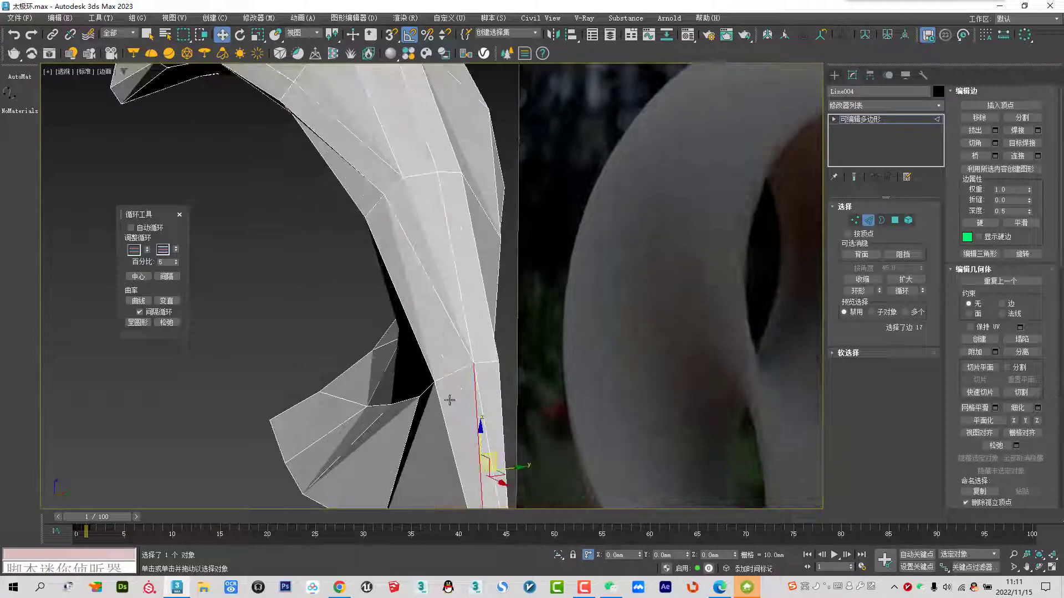
left_click(481, 399)
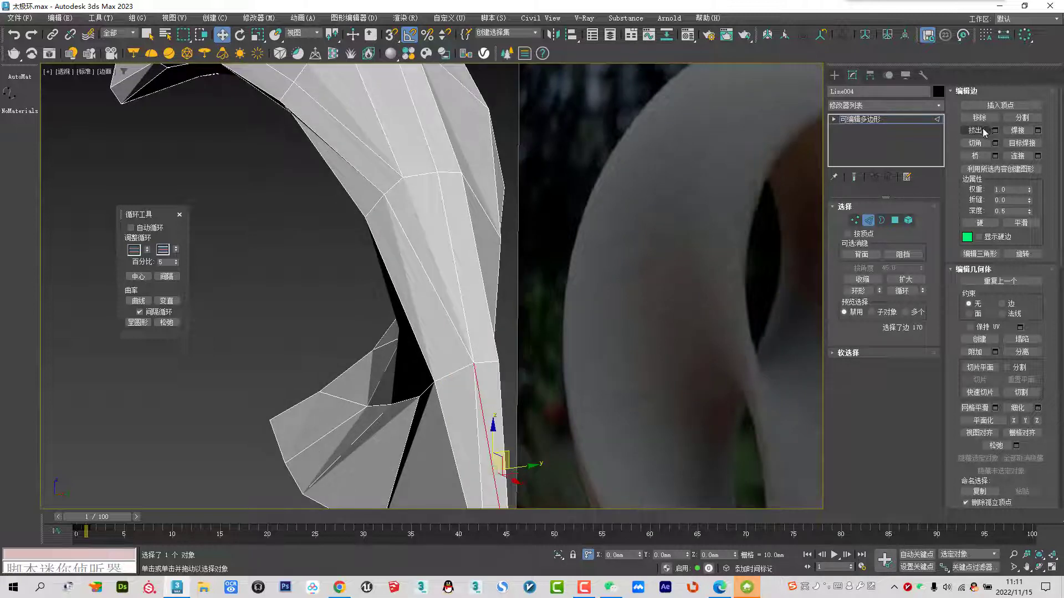
scroll(482, 285, "down", 5)
left_click(489, 288)
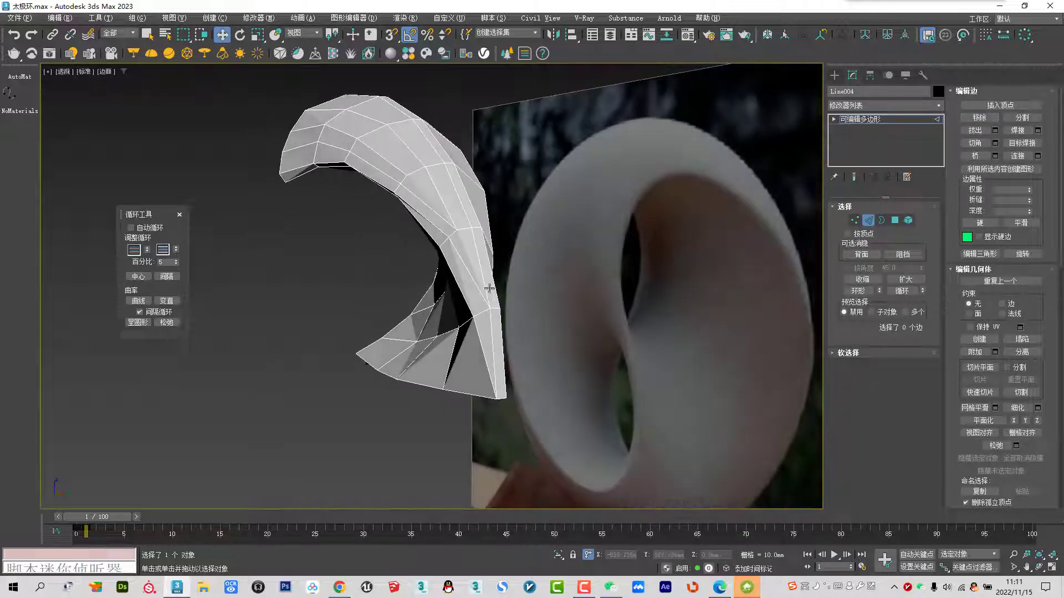
left_click(868, 220)
Toggle NURMS on beside the photo, then off again for a close faceted view
left_click(967, 376)
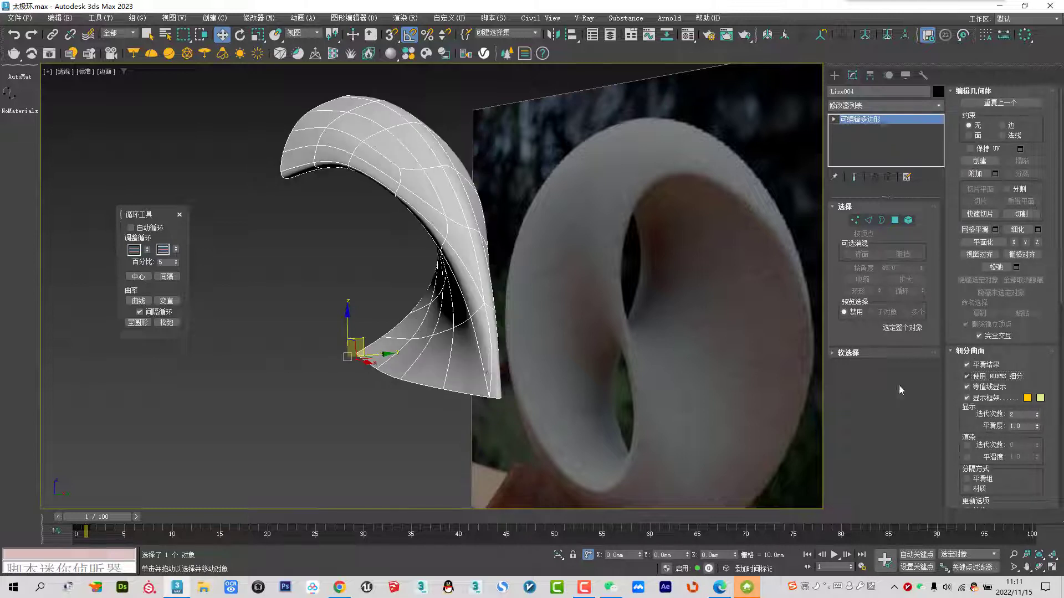
scroll(498, 375, "up", 3)
middle_click_drag(498, 375, 692, 377, "alt")
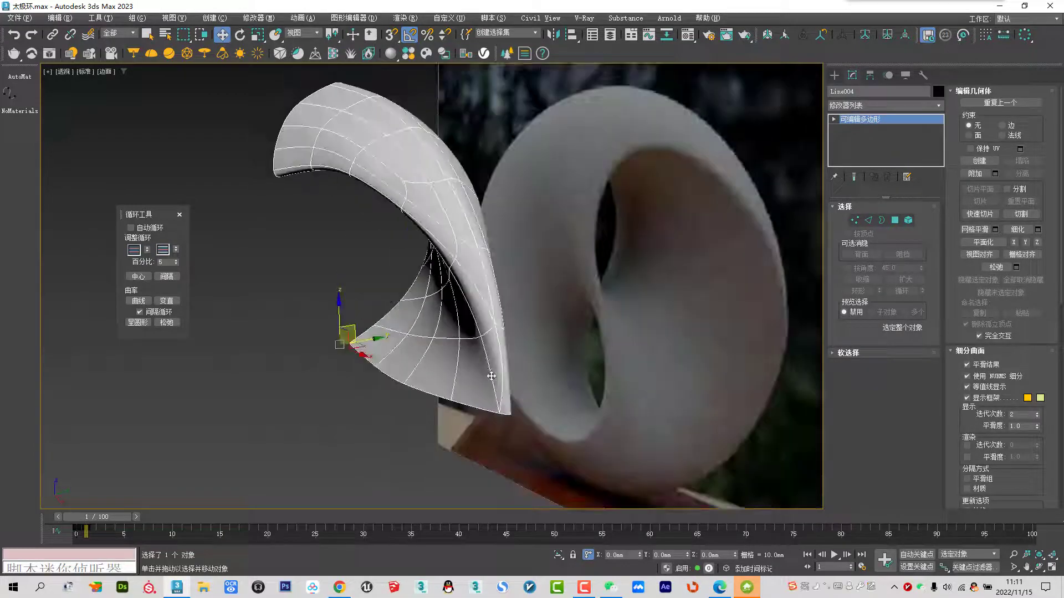
left_click(967, 377)
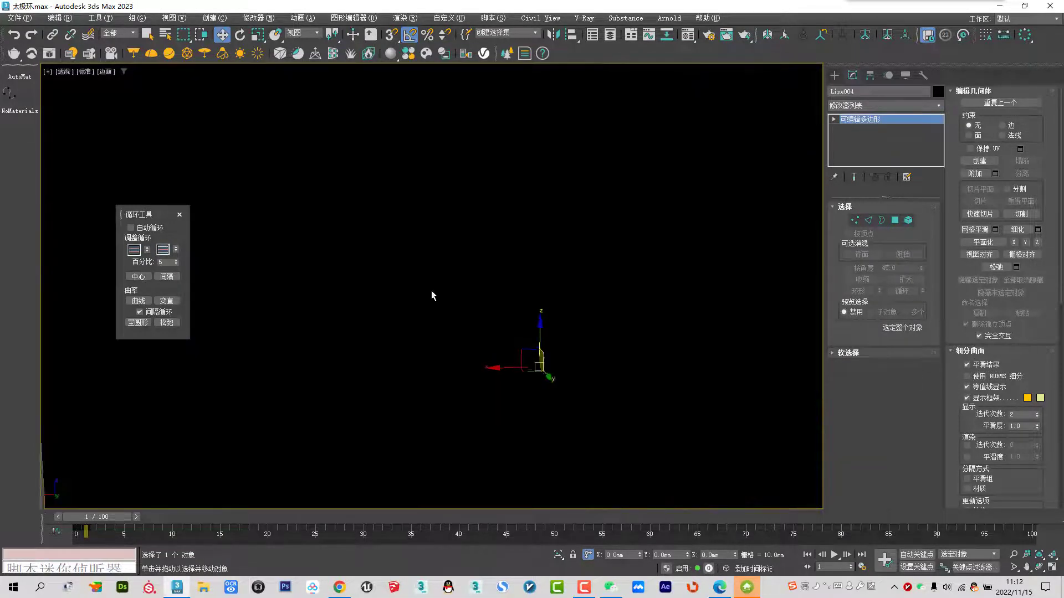
mouse_move(431, 291)
middle_mouse_down("alt")
mouse_move(619, 255)
mouse_move(704, 282)
mouse_move(610, 247)
mouse_move(370, 237)
middle_mouse_up("alt")
Select the two facing edges across the inner seam and bridge them with a face
scroll(482, 226, "up", 5)
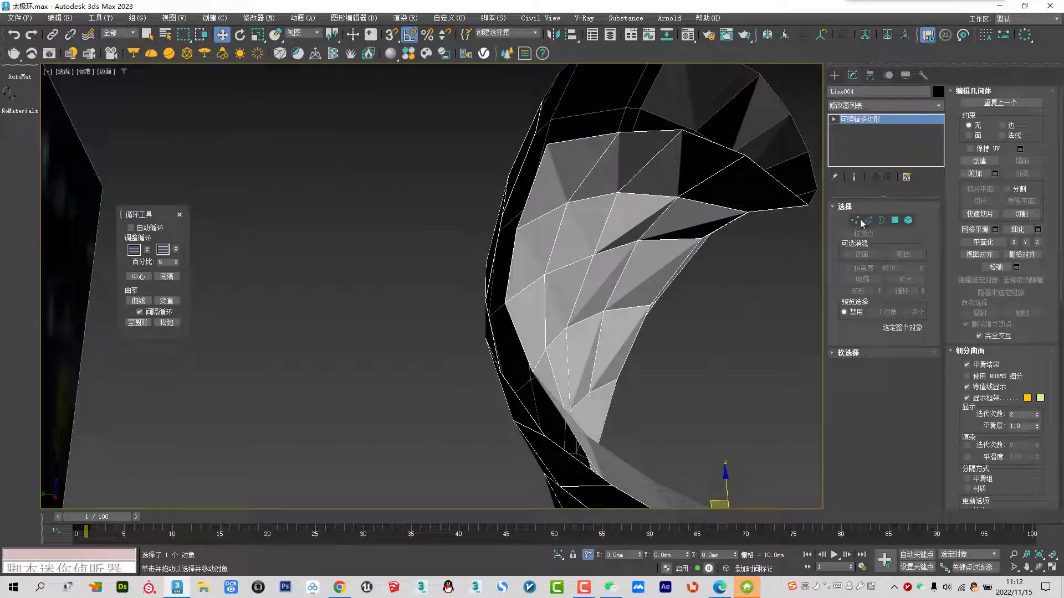
left_click(868, 220)
left_click(561, 172)
middle_click_drag(560, 171, 577, 205, "alt")
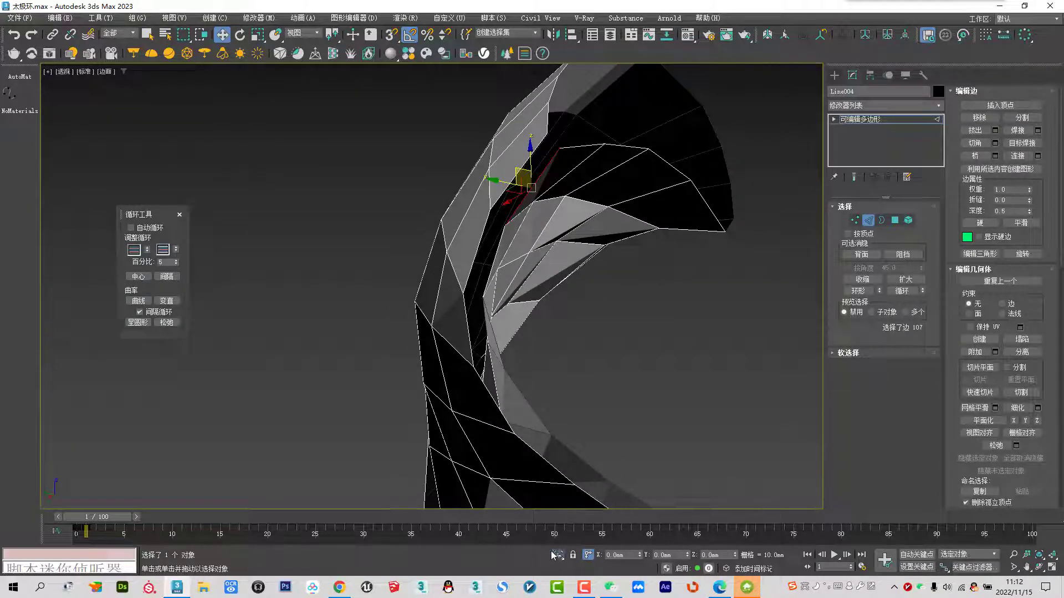
middle_click_drag(487, 373, 517, 292, "alt")
left_click(526, 165, "ctrl")
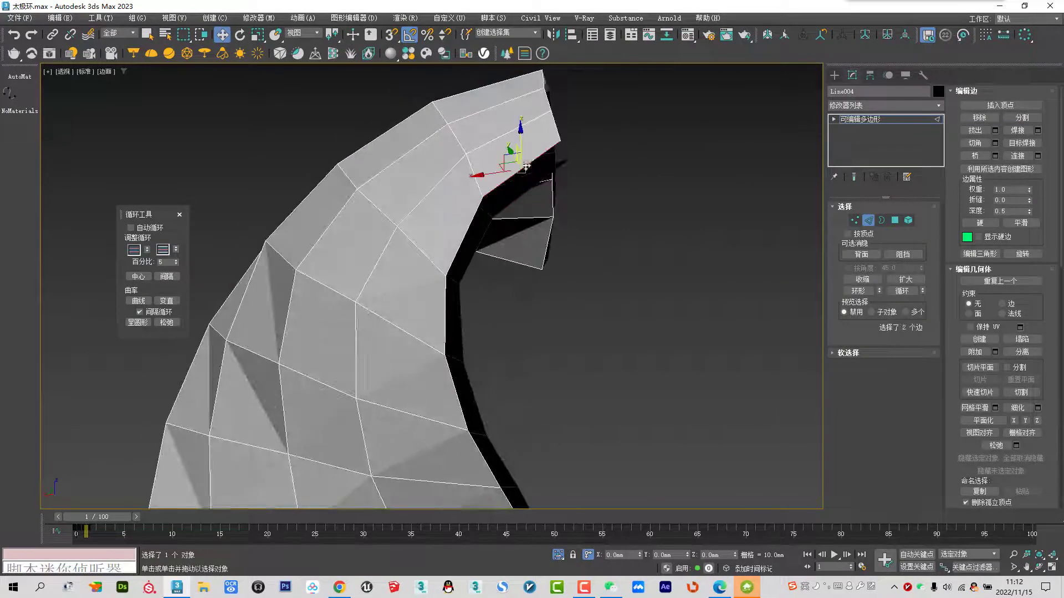
left_click(977, 156)
mouse_move(454, 289)
middle_mouse_down("alt")
mouse_move(474, 256)
mouse_move(474, 221)
mouse_move(488, 302)
middle_mouse_up("alt")
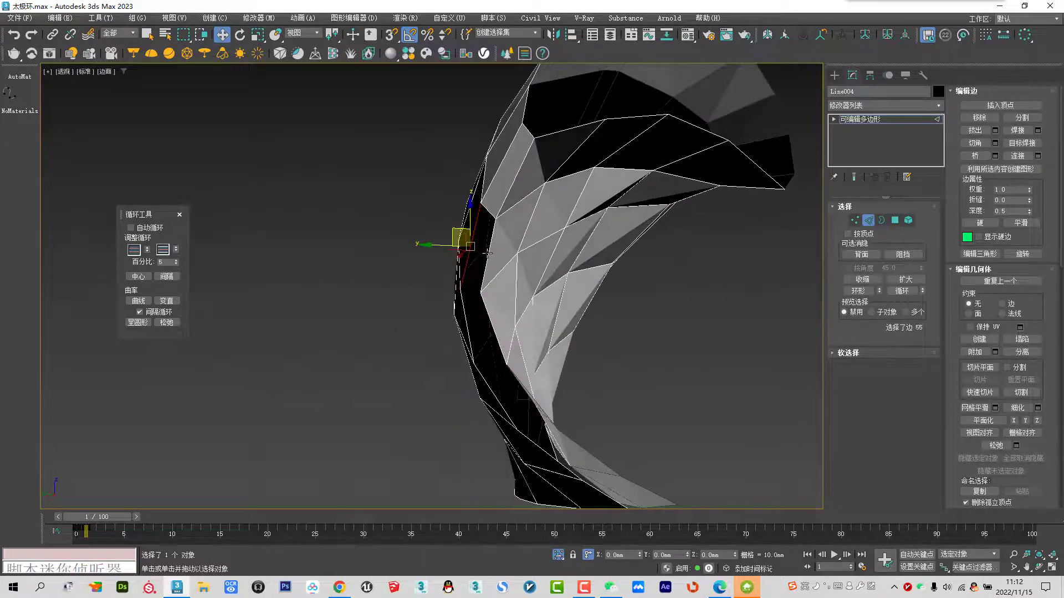
Add further open seam edges to the selection and inspect them from several angles
left_click(493, 322, "ctrl")
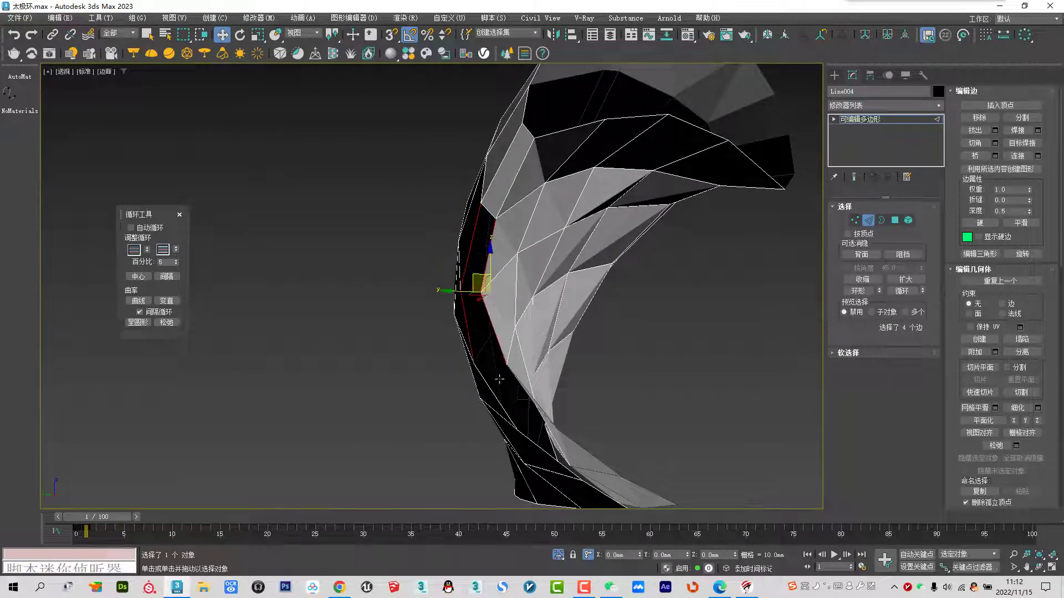
mouse_move(519, 394)
middle_mouse_down("alt")
mouse_move(538, 376)
mouse_move(462, 422)
middle_mouse_up("alt")
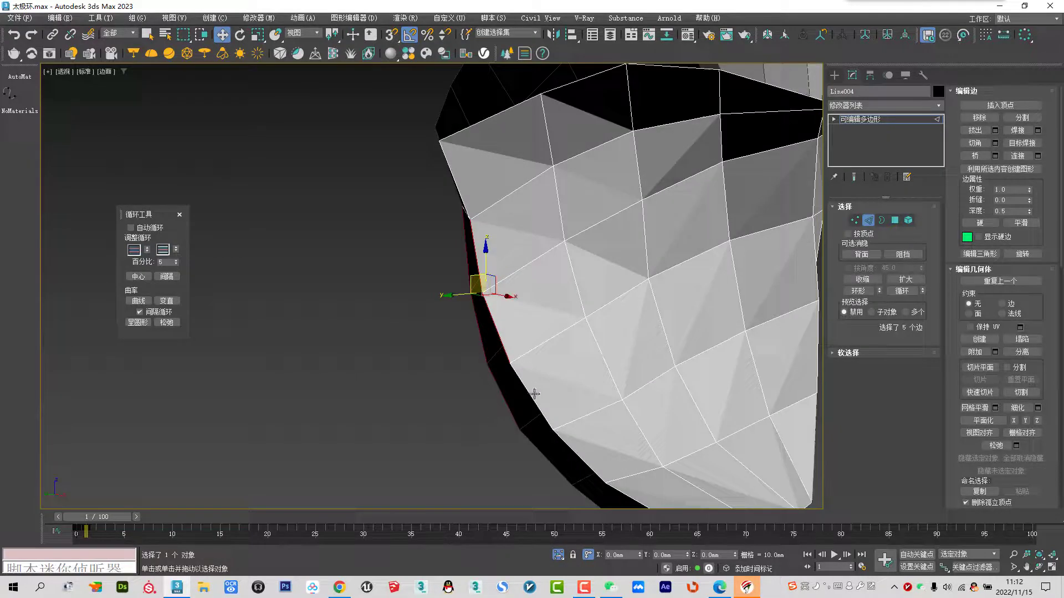
left_click(534, 394, "ctrl")
left_click(573, 454, "ctrl")
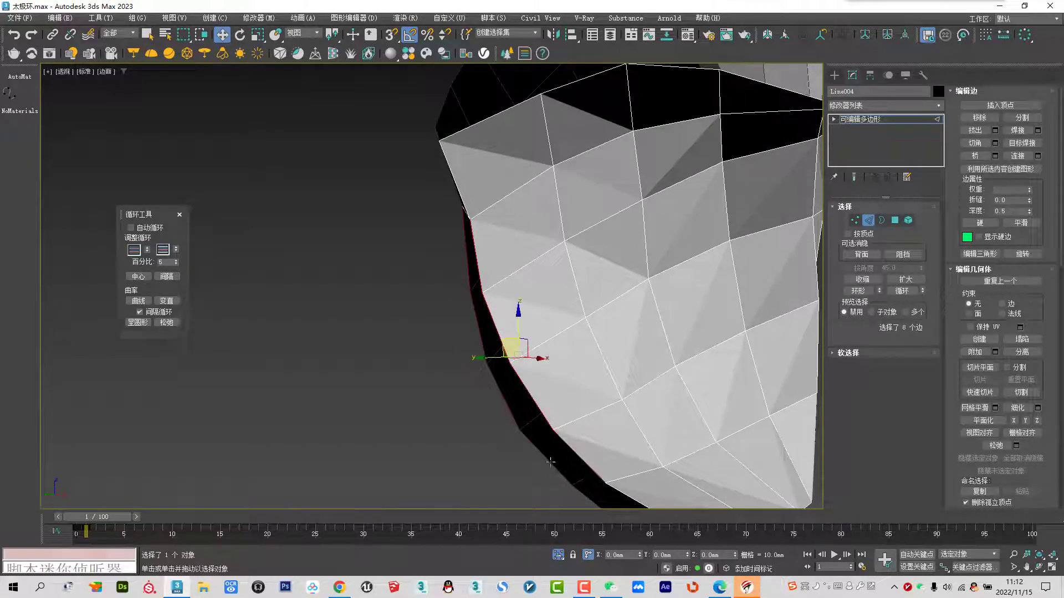
scroll(550, 461, "down", 5)
mouse_move(550, 462)
middle_mouse_down("alt")
mouse_move(621, 416)
mouse_move(574, 454)
middle_mouse_up("alt")
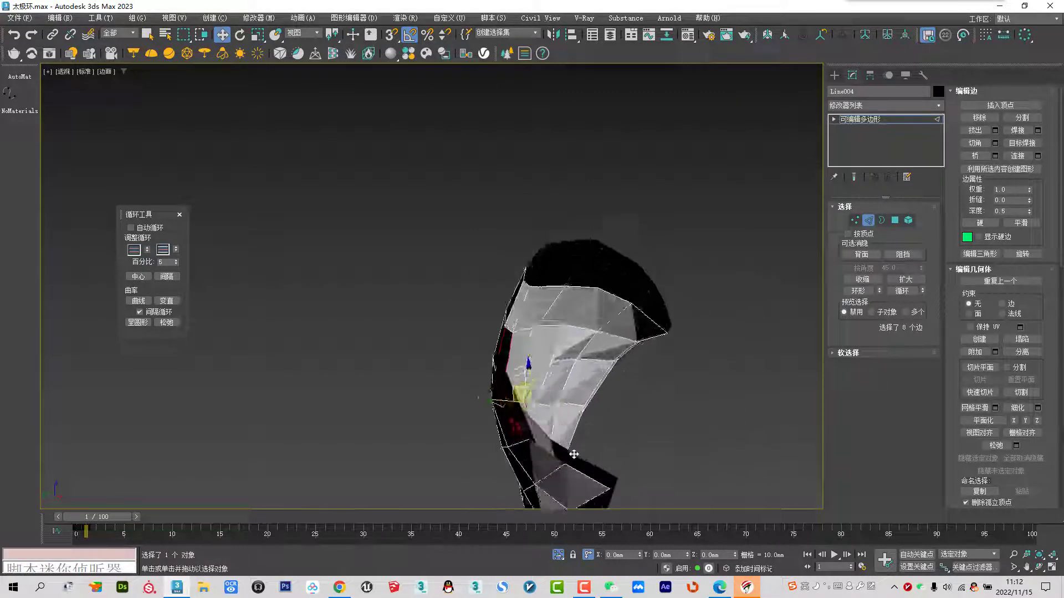
scroll(574, 454, "up", 5)
scroll(583, 388, "down", 4)
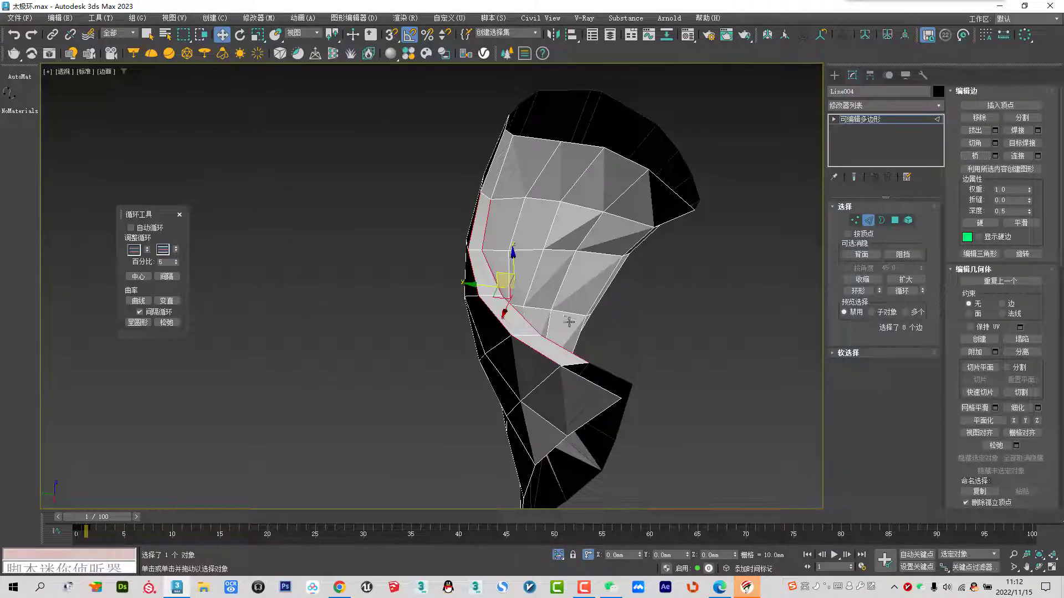
scroll(583, 388, "down", 1)
mouse_move(607, 322)
middle_mouse_down("alt")
mouse_move(576, 310)
mouse_move(554, 333)
middle_mouse_up("alt")
Exit Edge mode and show the piece in Front view, zoomed out against the photo
key("alt+Tab")
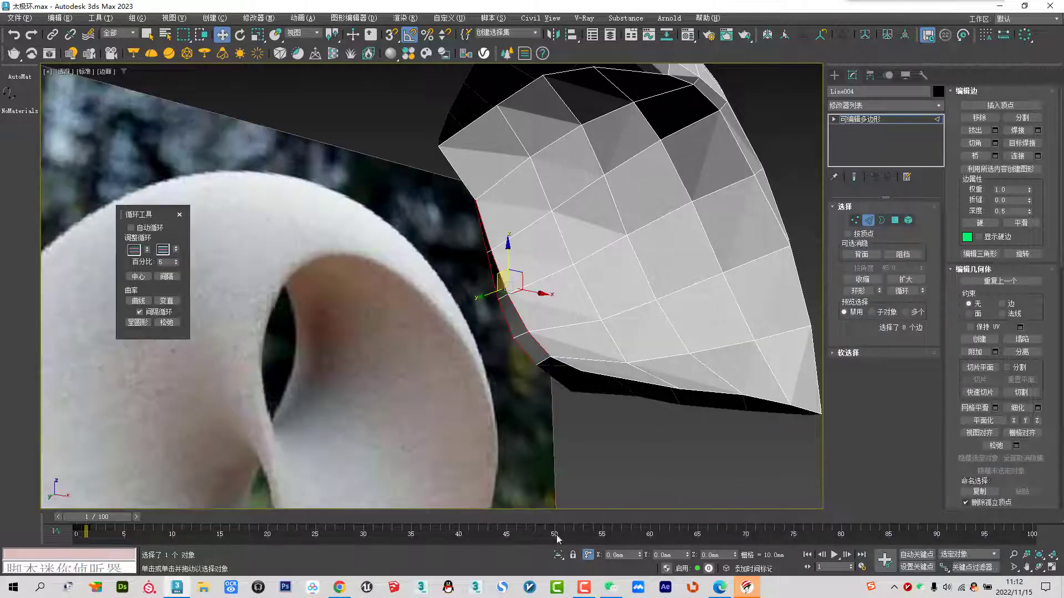
scroll(452, 371, "down", 3)
mouse_move(482, 352)
middle_mouse_down("alt")
mouse_move(492, 346)
mouse_move(554, 388)
middle_mouse_up("alt")
left_click(869, 221)
scroll(566, 403, "up", 5)
key("f")
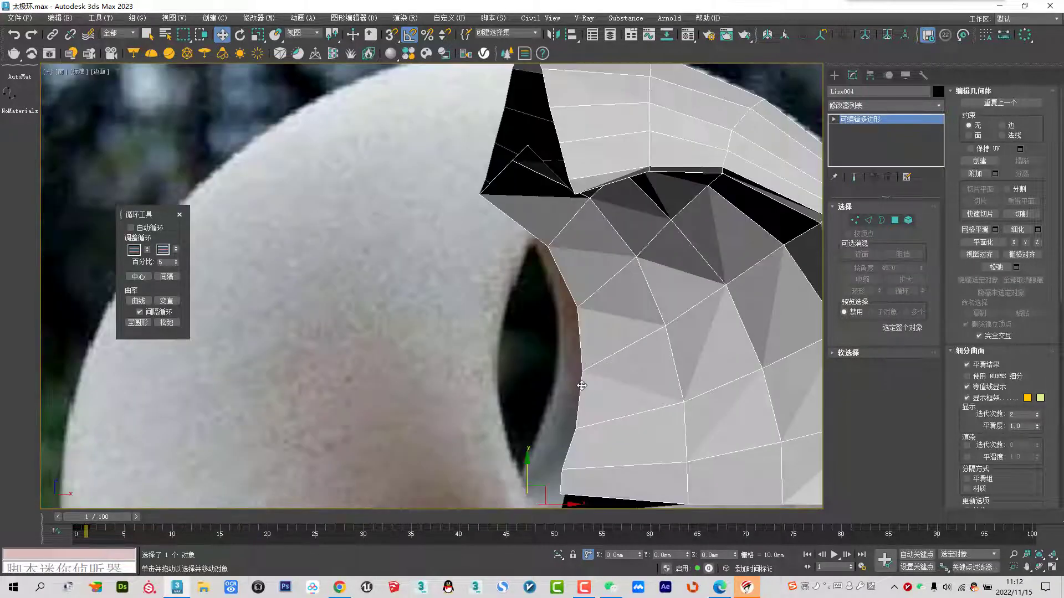
scroll(582, 377, "down", 2)
scroll(582, 363, "down", 2)
scroll(583, 349, "down", 2)
Shift-rotate a Copy clone of the quarter piece into the ring's upper half
middle_click_drag(583, 347, 582, 307)
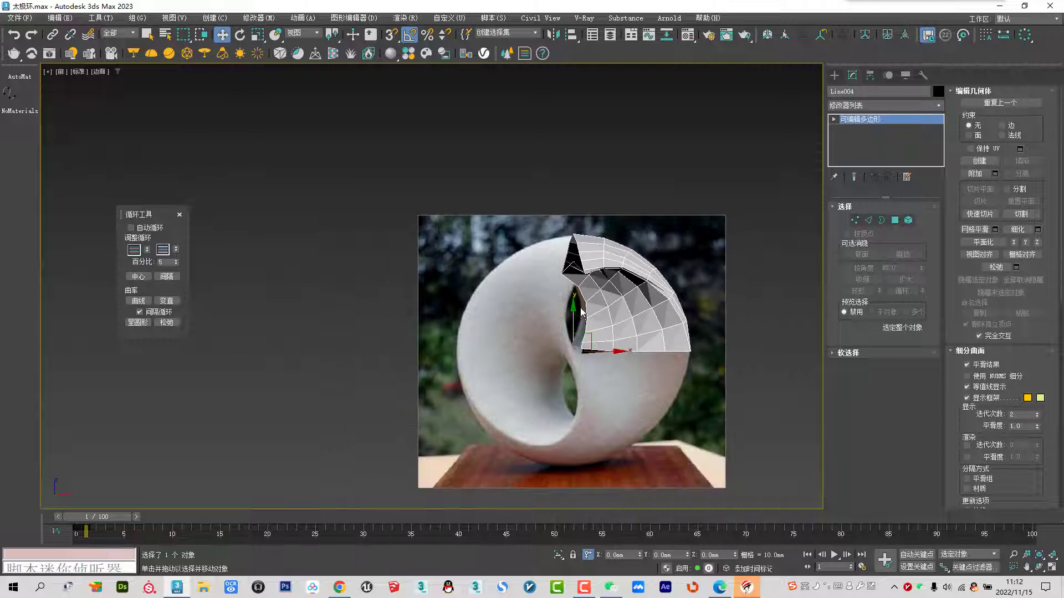
right_click(581, 307)
left_click(589, 331)
scroll(588, 331, "up", 3)
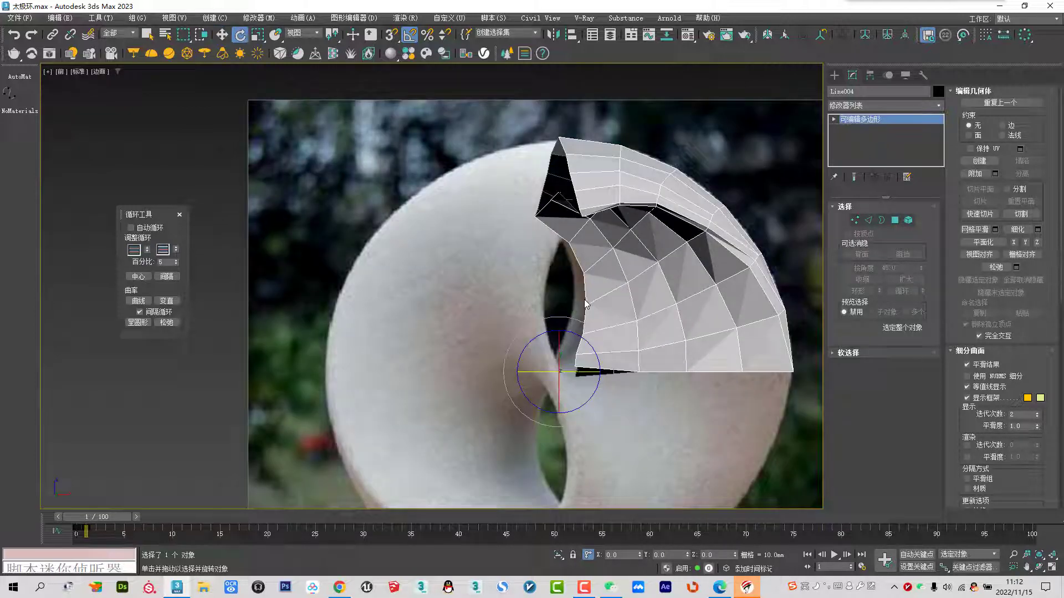
mouse_move(593, 346)
left_mouse_down("shift")
mouse_move(596, 274)
mouse_move(599, 282)
left_mouse_up("shift")
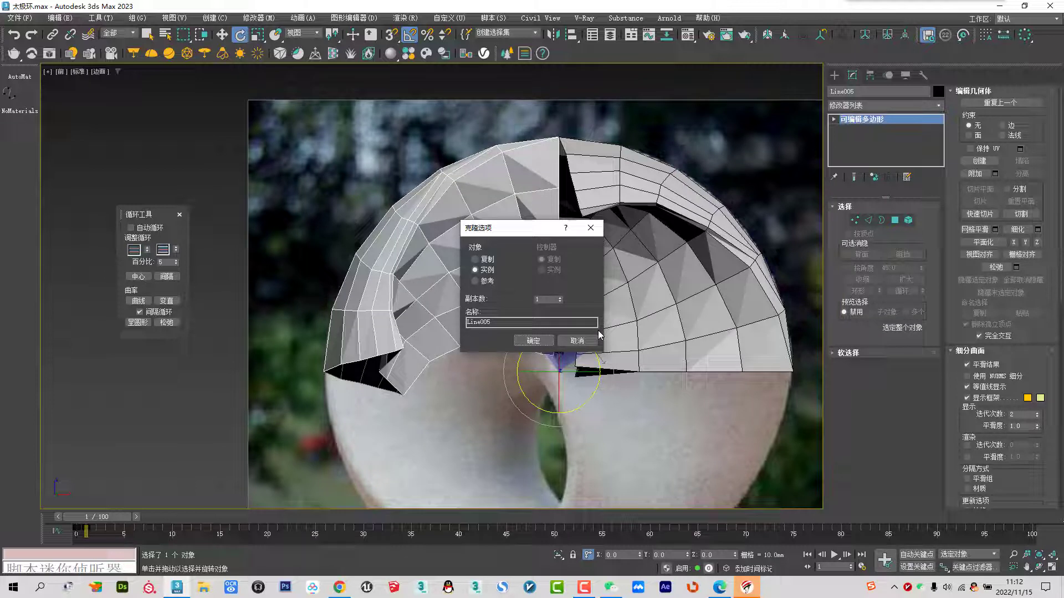
left_click(579, 340)
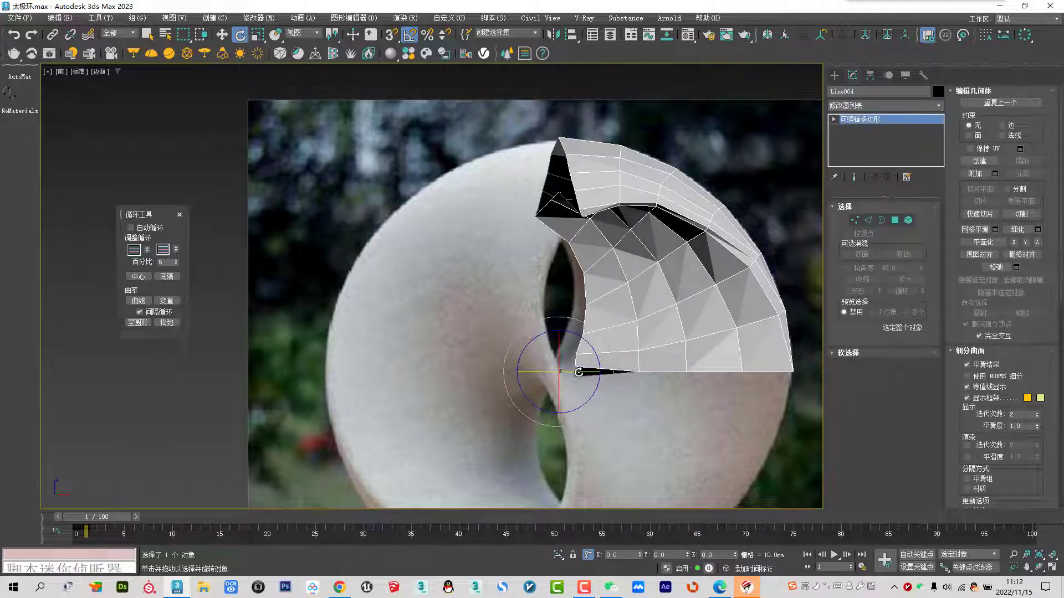
left_click_drag(578, 372, 475, 361, "shift")
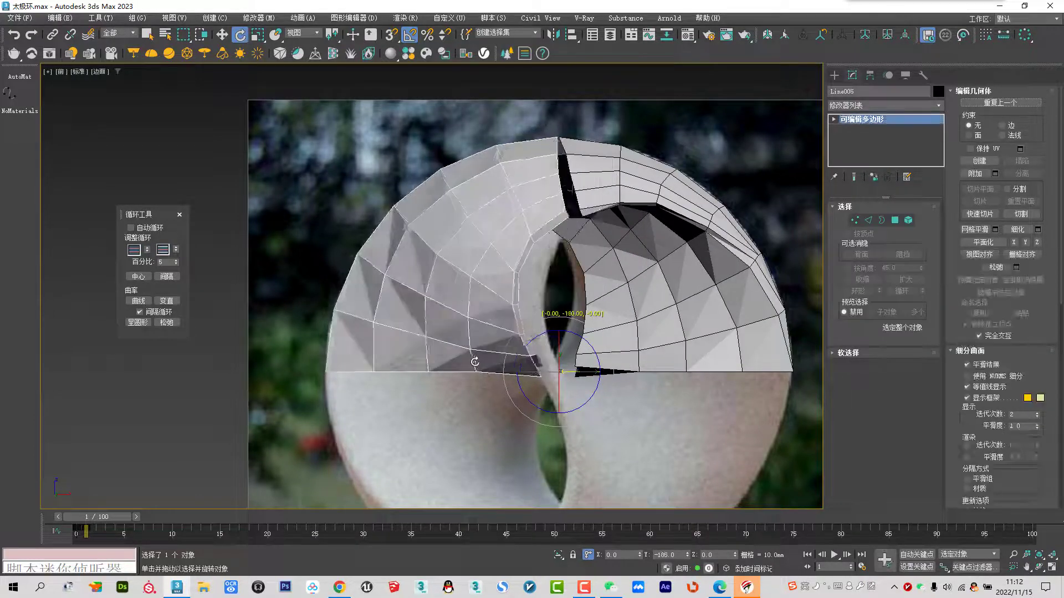
left_click_drag(475, 362, 478, 360, "shift")
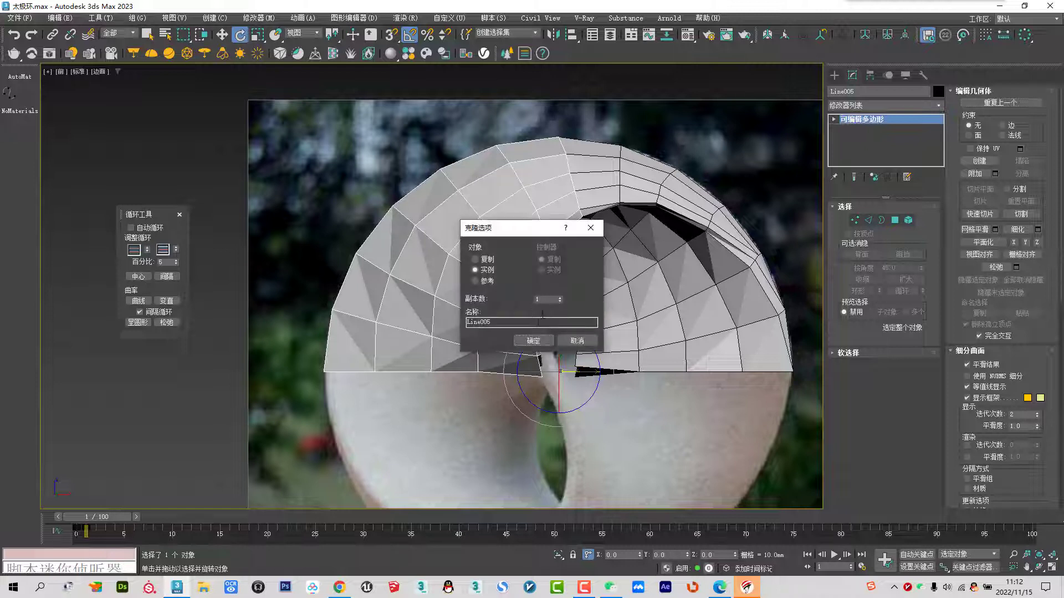
left_click(474, 259)
left_click(533, 341)
Shift-rotate a copy of both upper pieces 180° about Z to form the lower half
left_click(591, 340, "ctrl")
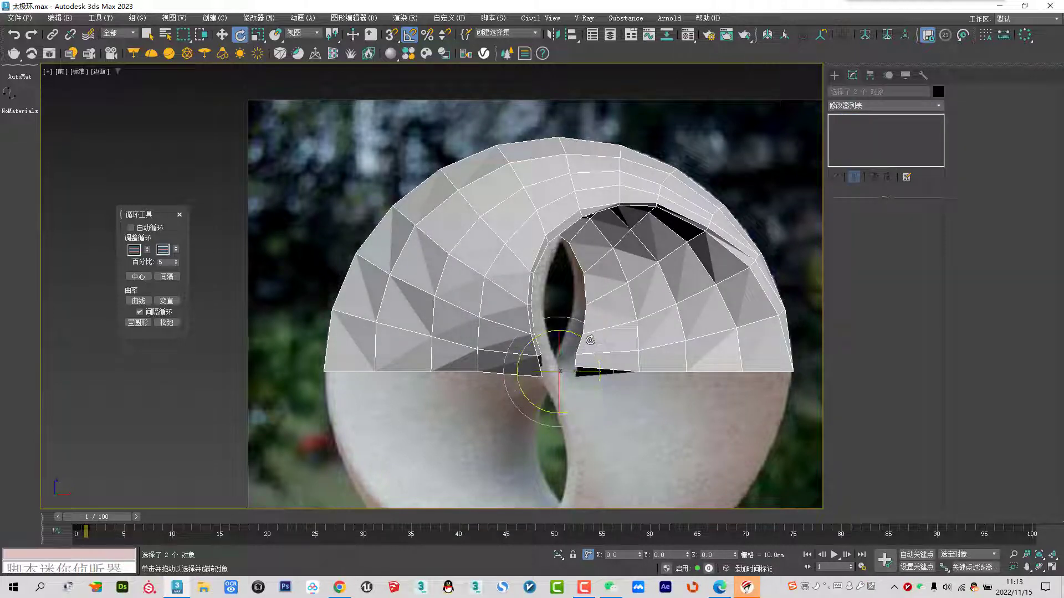
left_click_drag(590, 340, 534, 264)
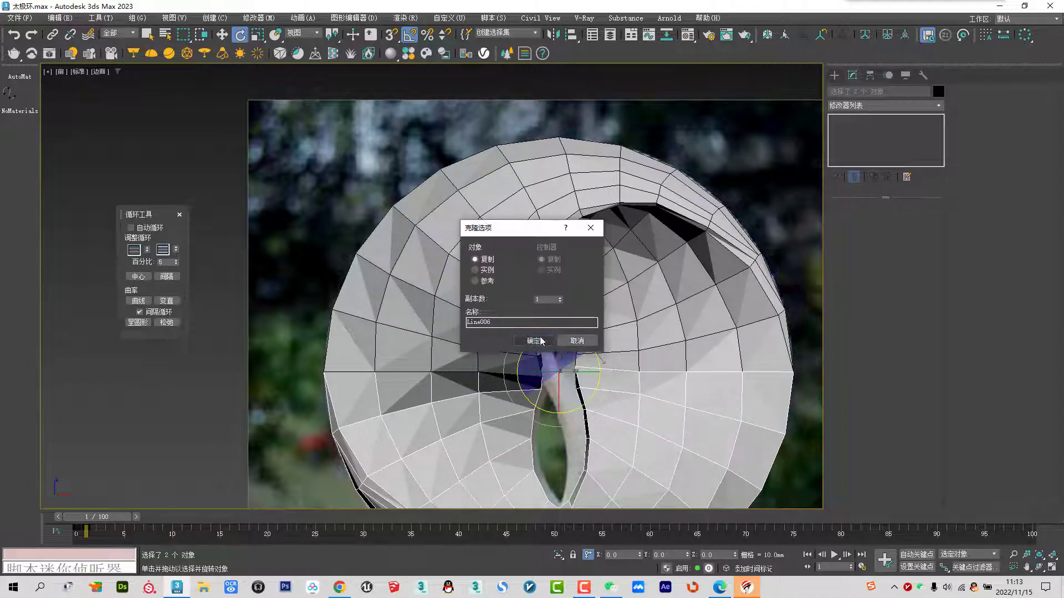
left_click(549, 339)
Switch to Move and select one of the copied ring pieces in perspective
right_click(558, 317)
left_click(567, 319)
key("p")
scroll(558, 318, "down", 5)
middle_click_drag(559, 319, 533, 370, "alt")
scroll(533, 370, "up", 4)
left_click(567, 286)
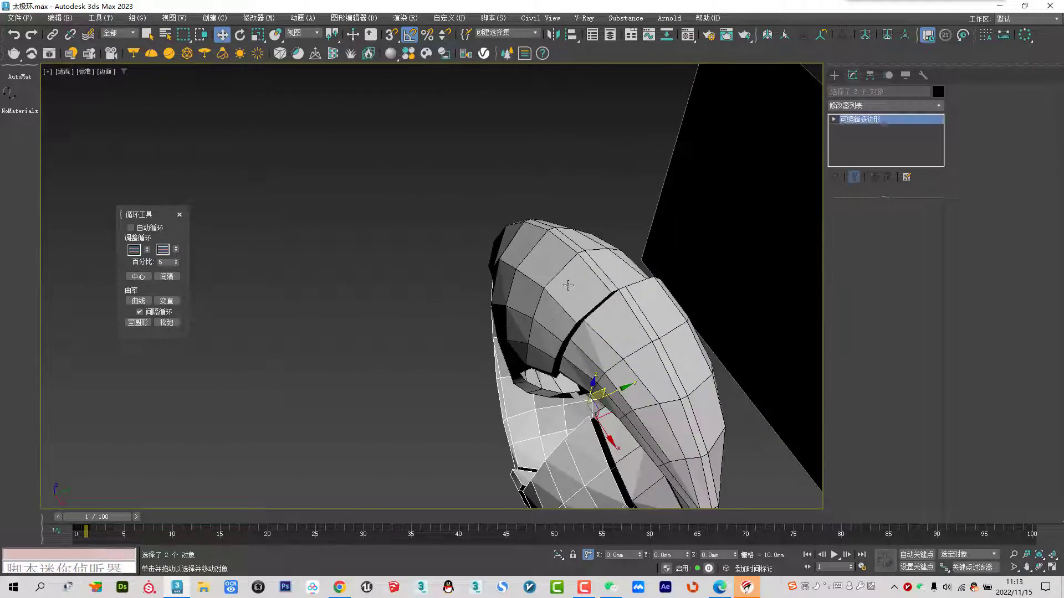
Check the selected copy from the Top view, toggling vertex snap on and off
key("t")
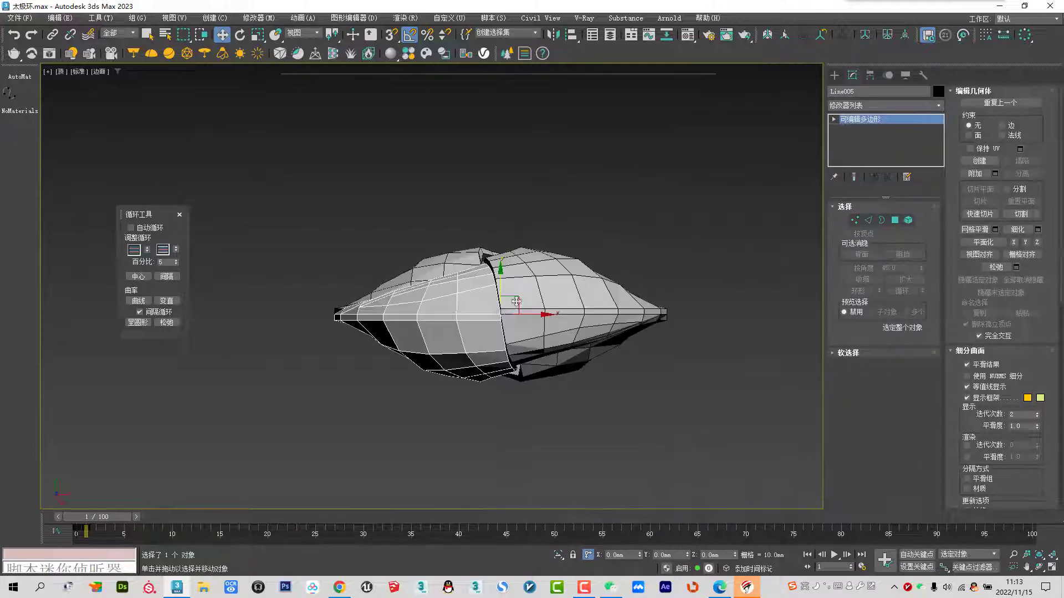
scroll(516, 301, "up", 5)
scroll(494, 302, "up", 4)
scroll(482, 279, "up", 2)
key("s")
scroll(481, 335, "up", 3)
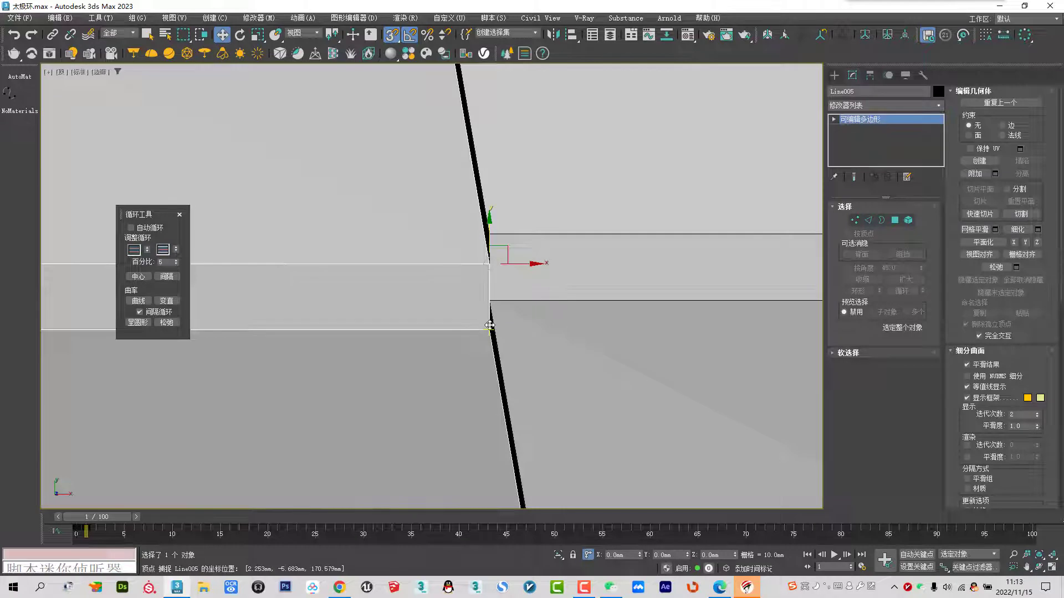
key("s")
scroll(493, 287, "down", 8)
scroll(530, 303, "down", 3)
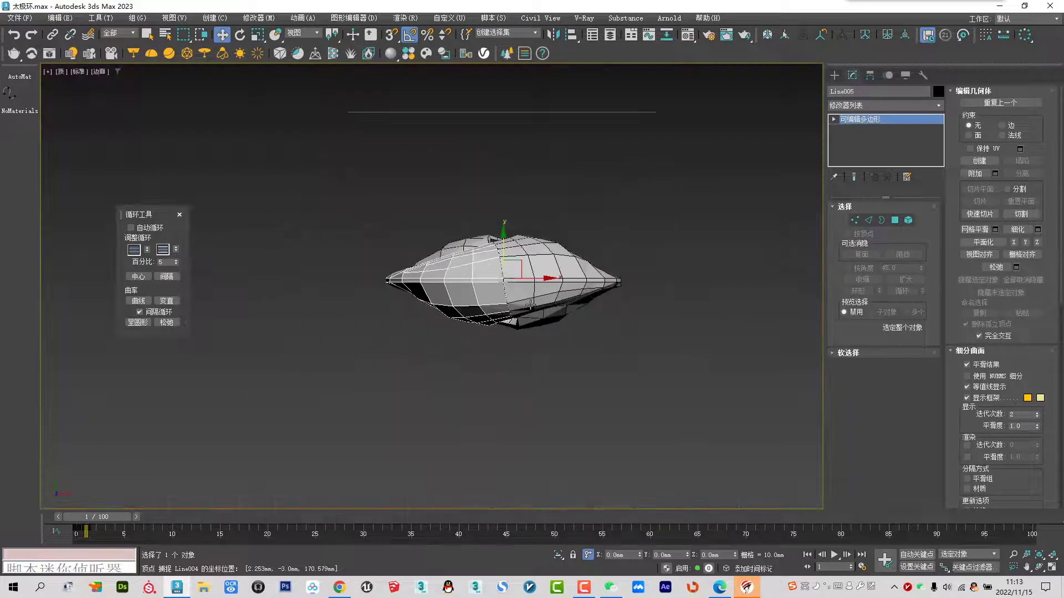
Orbit behind the ring and select the lower ring piece
key("p")
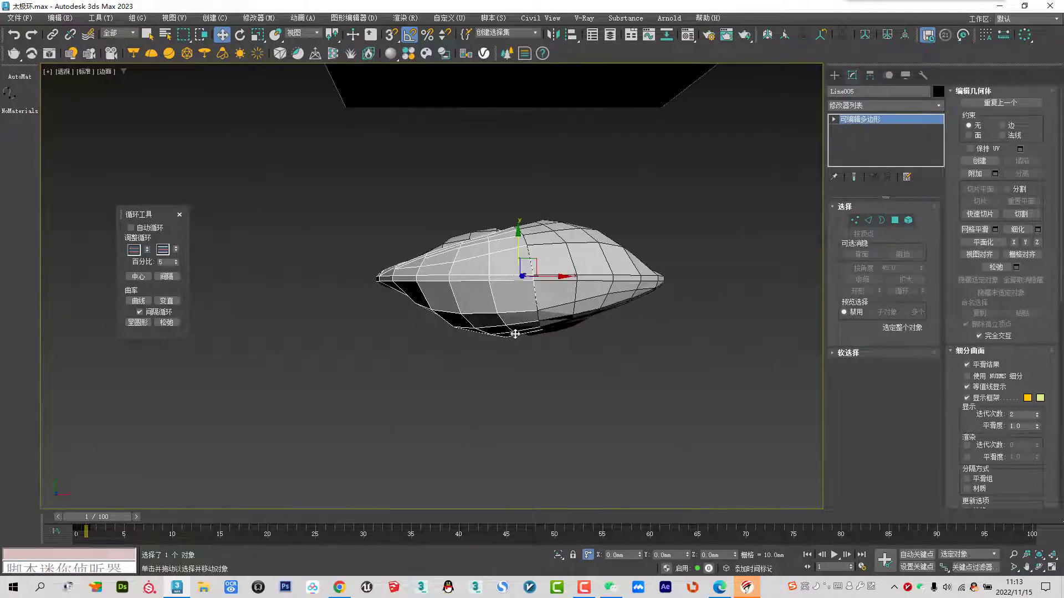
middle_click_drag(512, 335, 457, 399, "alt")
scroll(456, 398, "up", 3)
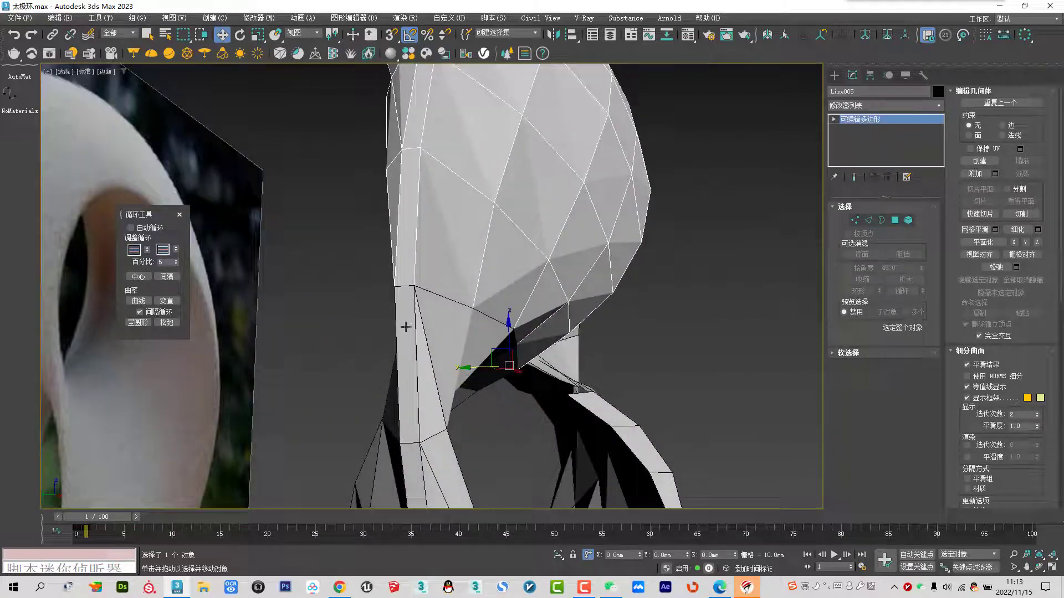
scroll(624, 382, "down", 5)
mouse_move(625, 382)
middle_mouse_down("alt")
mouse_move(446, 366)
mouse_move(566, 347)
middle_mouse_up("alt")
left_click(543, 346)
scroll(546, 317, "up", 3)
scroll(546, 317, "up", 4)
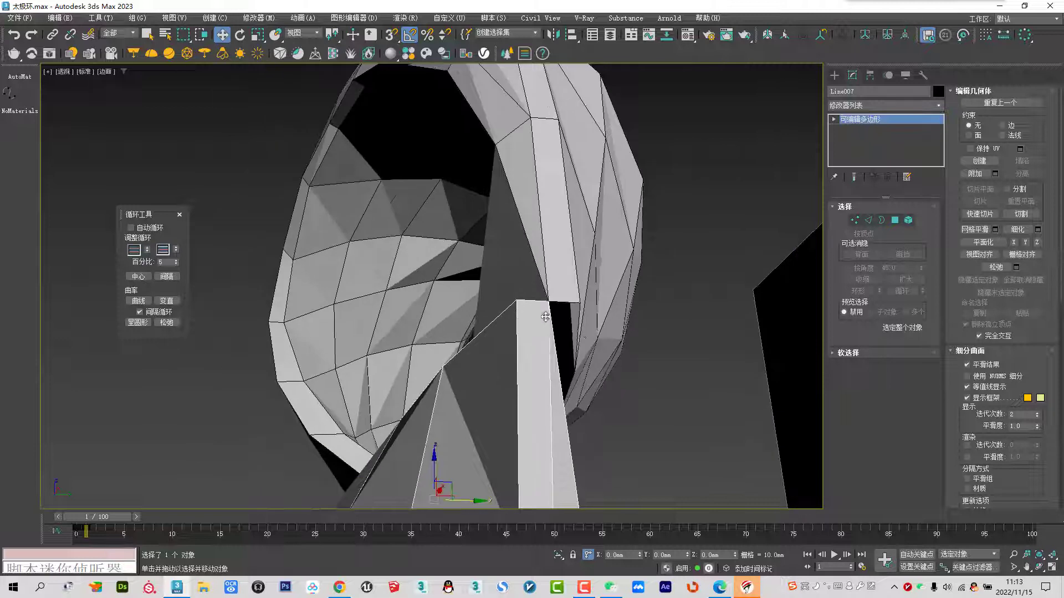
From the Bottom view, vertex-snap the lower piece onto its neighbour to close the seam
key("t")
scroll(563, 322, "up", 3)
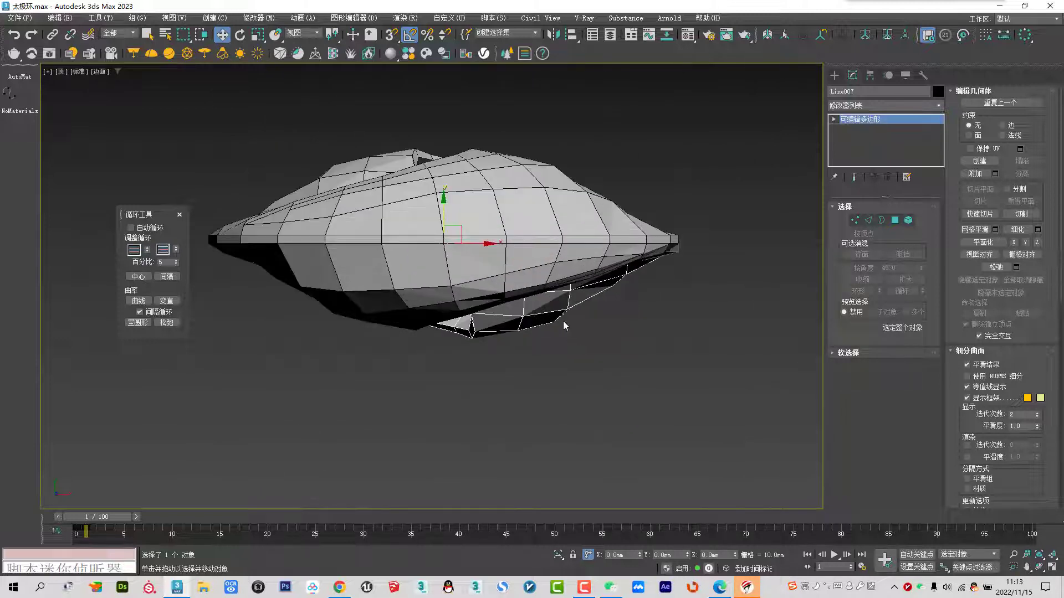
left_click(62, 71)
left_click(91, 143)
scroll(446, 329, "up", 5)
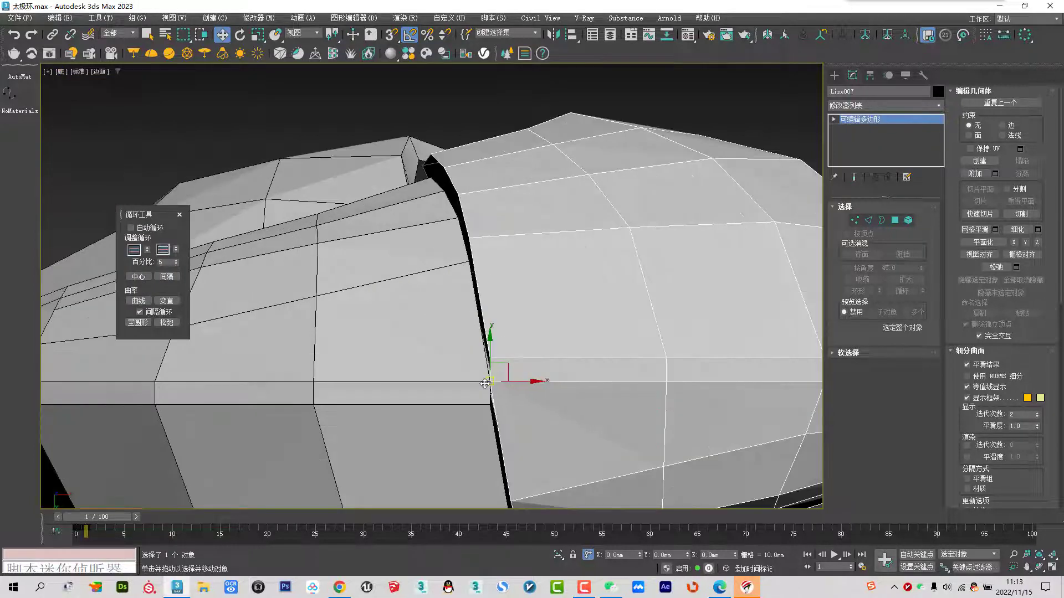
scroll(487, 382, "up", 5)
key("s")
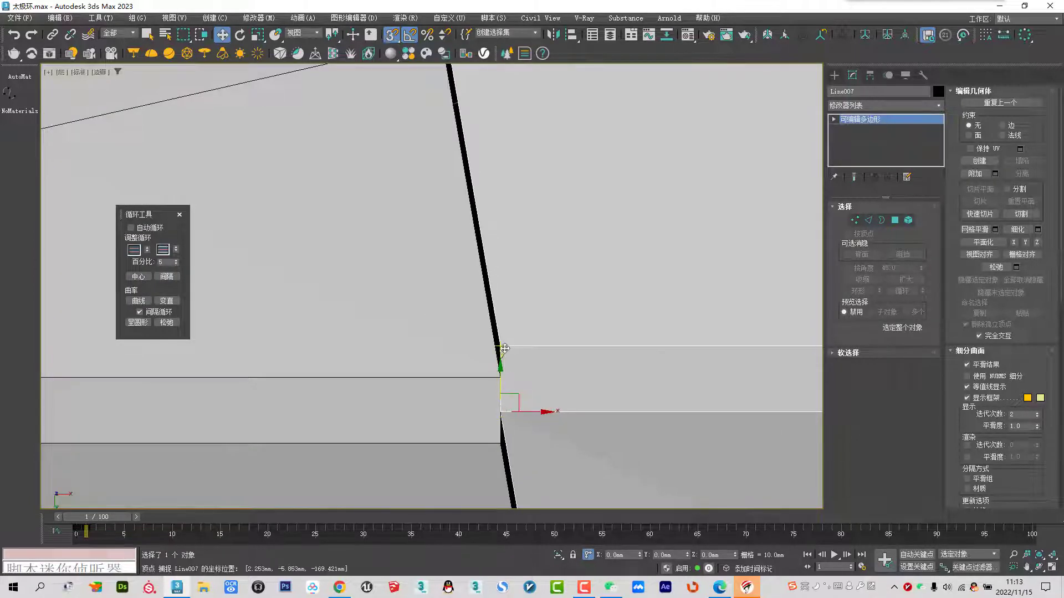
left_click_drag(497, 375, 499, 407)
key("s")
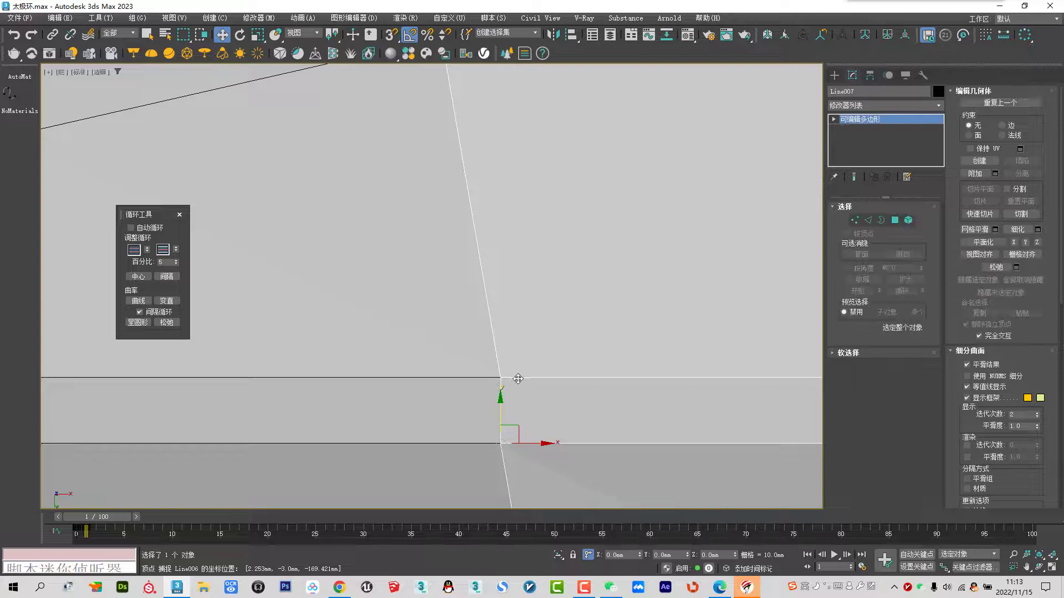
Orbit around the ring in perspective to check the closed seam
key("p")
scroll(503, 342, "down", 5)
scroll(515, 332, "up", 5)
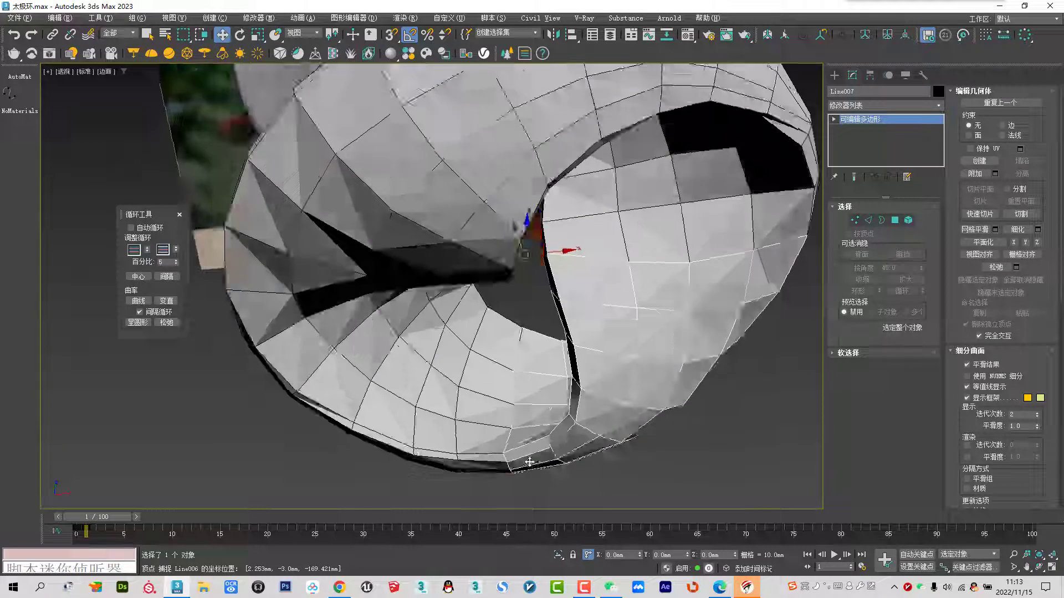
middle_click_drag(529, 461, 547, 441, "alt")
middle_click_drag(550, 446, 532, 310, "alt")
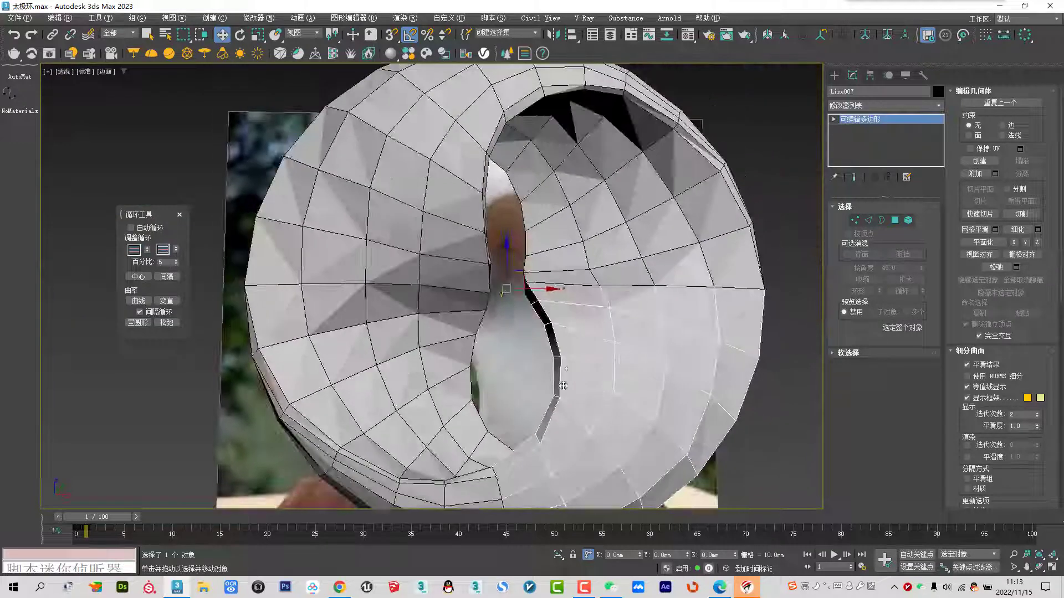
scroll(532, 293, "up", 3)
scroll(472, 290, "up", 2)
In Front view with snapping on, select the three copies, then the original quarter piece
key("f")
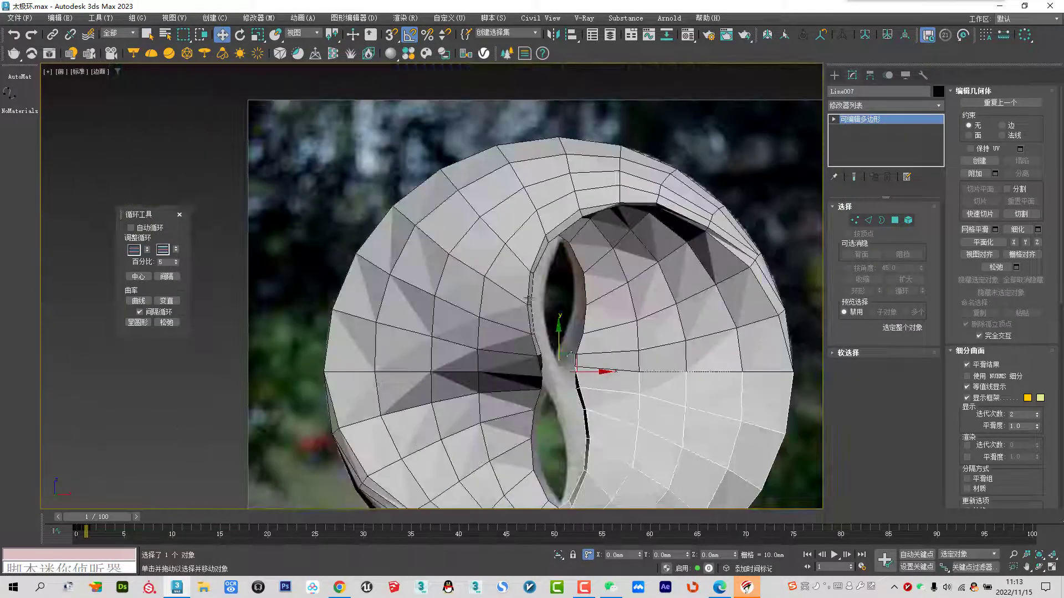
scroll(552, 404, "up", 5)
scroll(571, 368, "up", 3)
key("s")
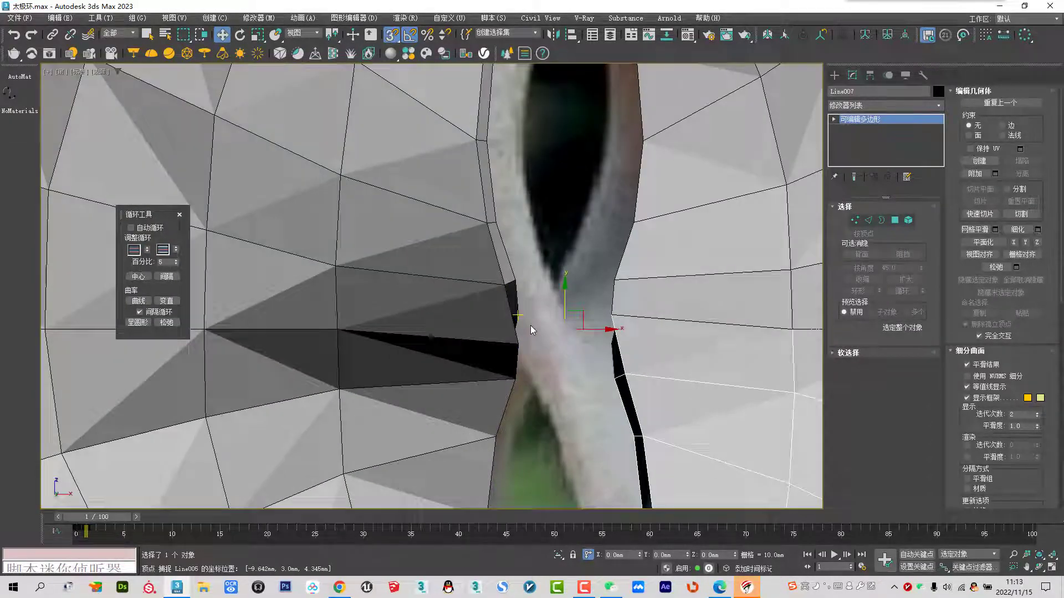
scroll(531, 324, "down", 5)
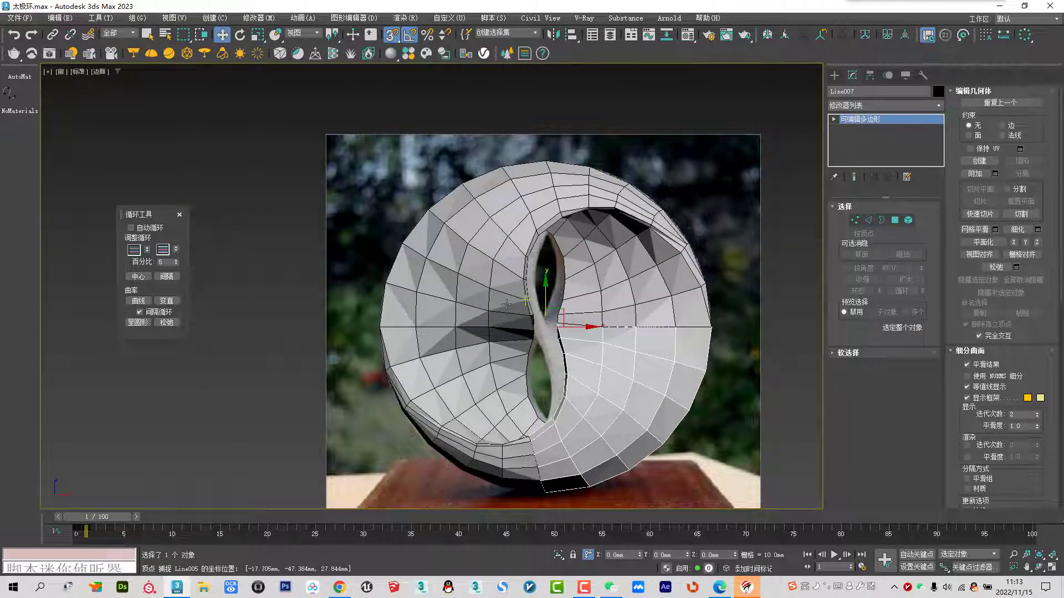
key("ctrl+a")
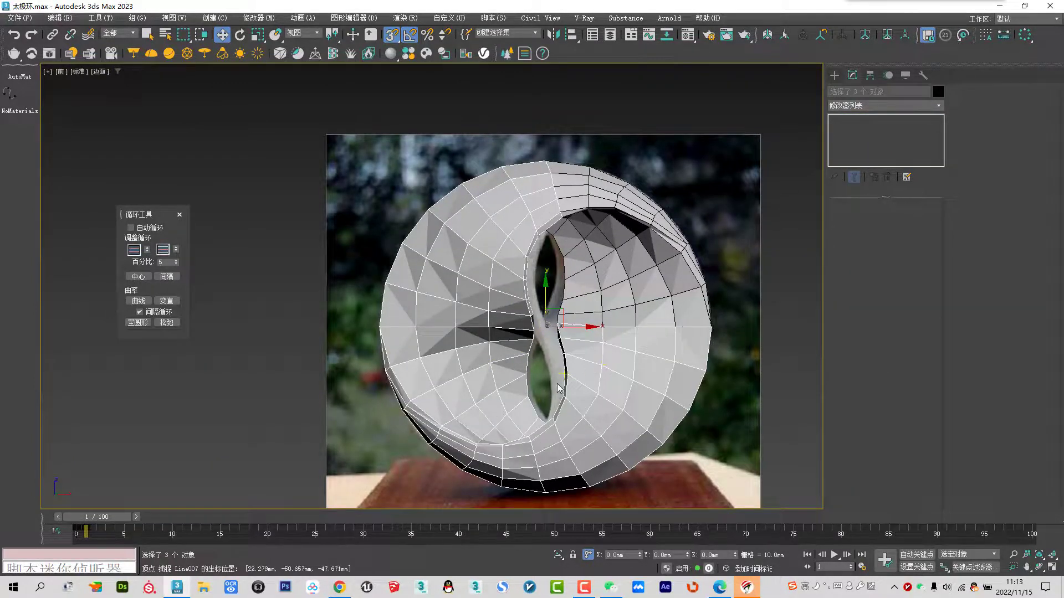
left_click(565, 305)
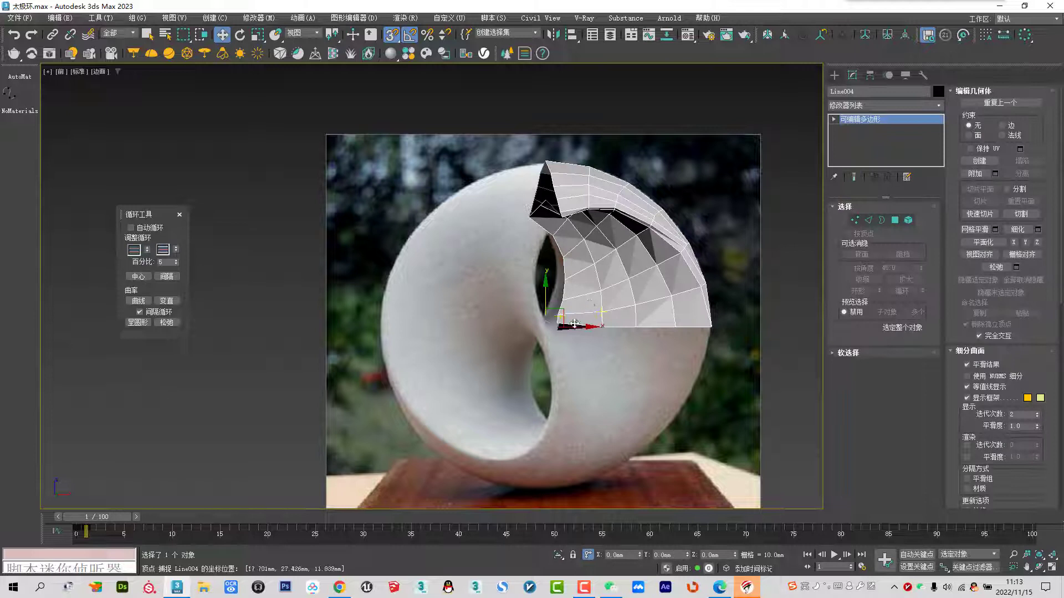
Rotate-clone the quarter piece as a copy named Line005
scroll(560, 320, "up", 5)
right_click(529, 338)
left_click(556, 357)
scroll(556, 357, "down", 5)
left_click_drag(586, 343, 463, 331, "shift")
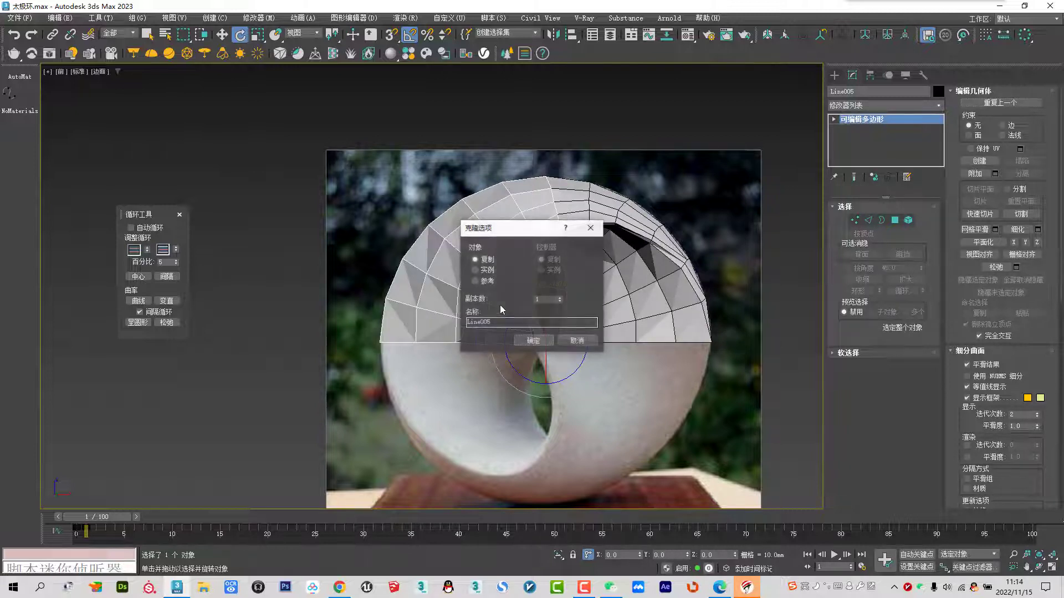
left_click(482, 271)
left_click(533, 340)
Move Line005 upward with vertex snap so its edge meets Line004's vertex
right_click(547, 299)
left_click(562, 314)
scroll(516, 257, "up", 5)
scroll(517, 257, "up", 5)
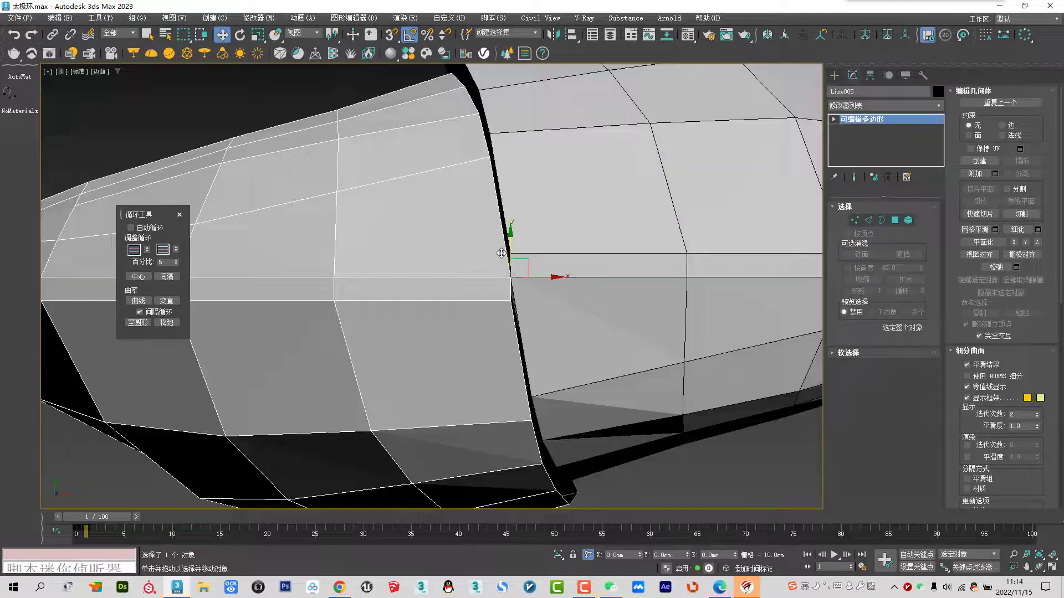
scroll(517, 257, "up", 5)
left_click_drag(509, 262, 508, 290)
key("s")
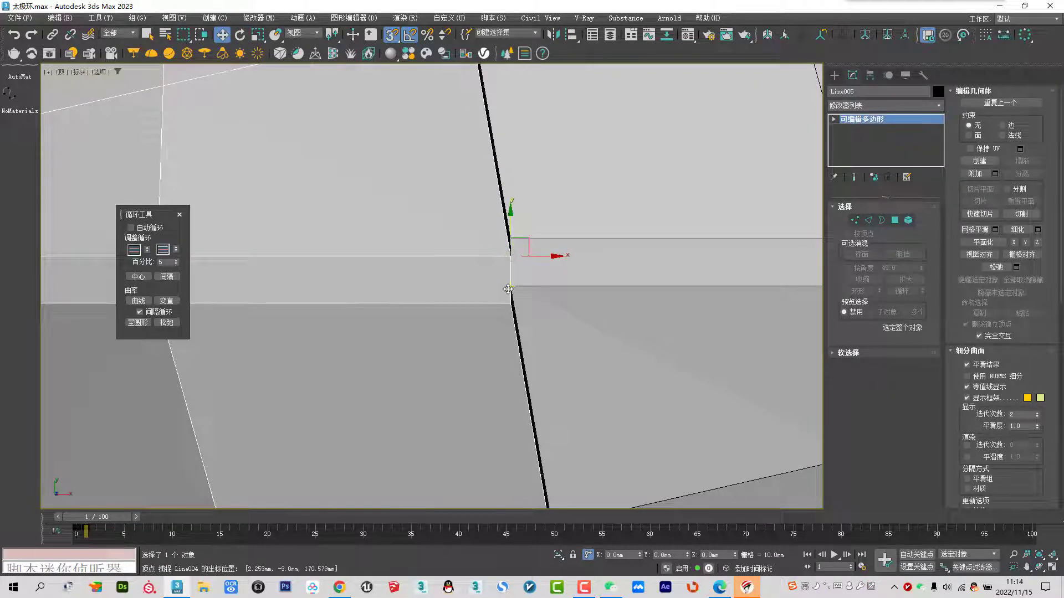
key("s")
scroll(526, 278, "down", 5)
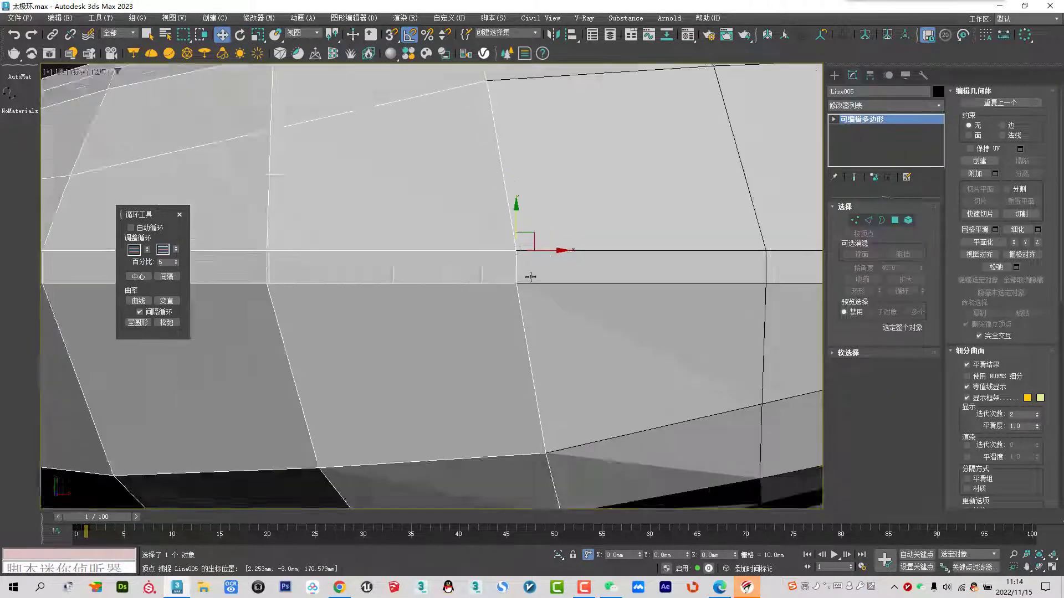
scroll(554, 273, "down", 8)
key("f")
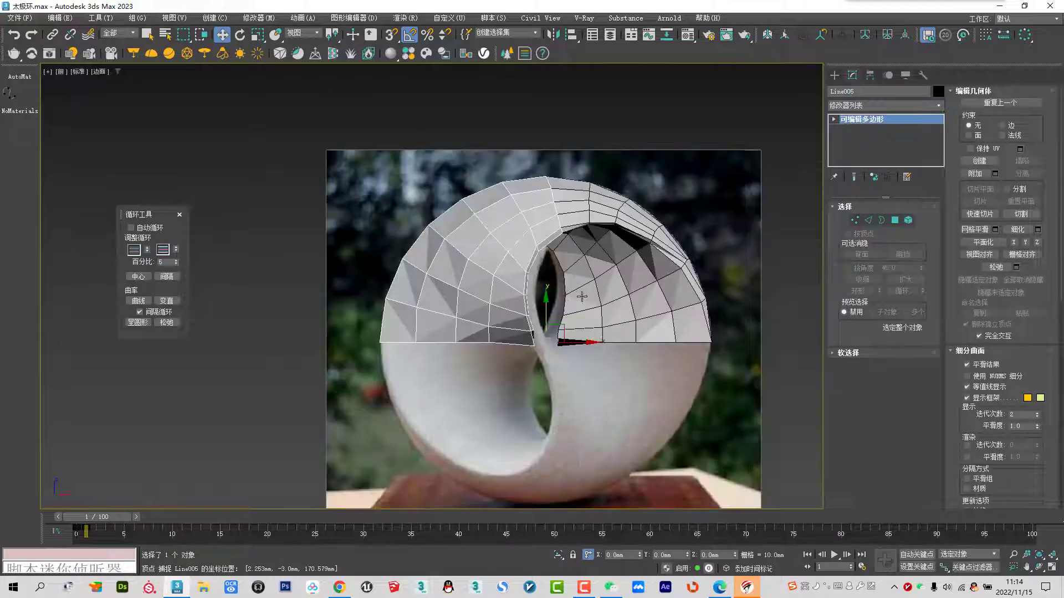
left_click(582, 296)
Rotate-copy Line004 and the left piece 180° to fill the ring's lower half
right_click(547, 333)
left_click(551, 350)
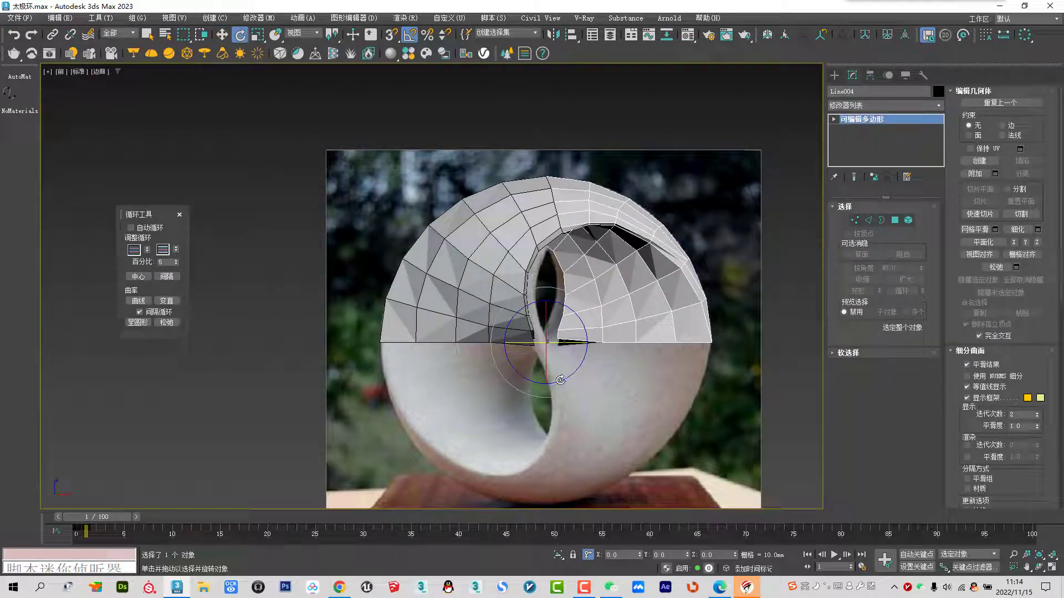
left_click_drag(583, 372, 682, 312, "shift")
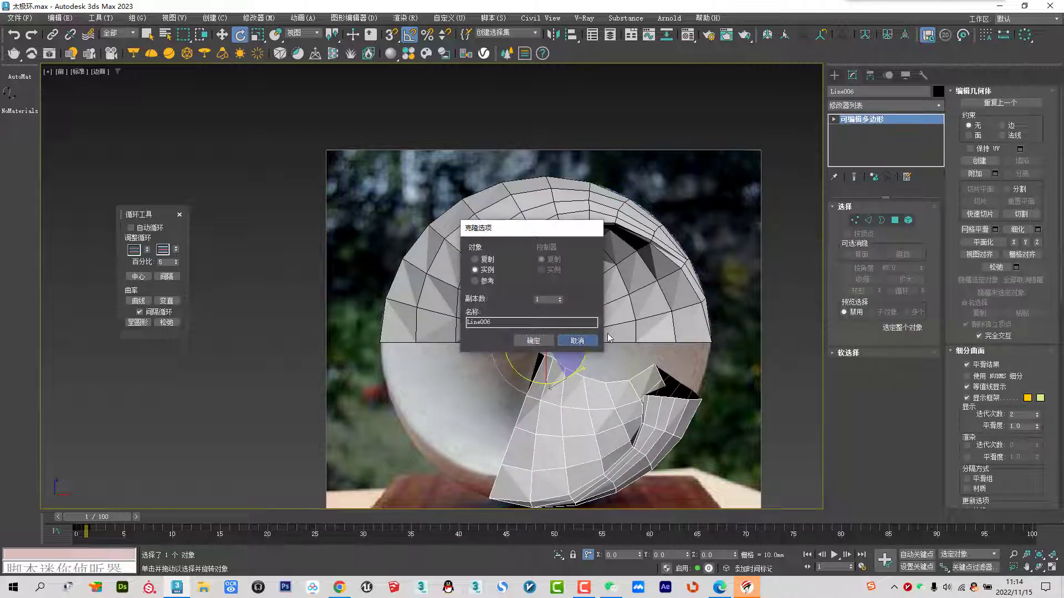
left_click(577, 340)
left_click(500, 249, "ctrl")
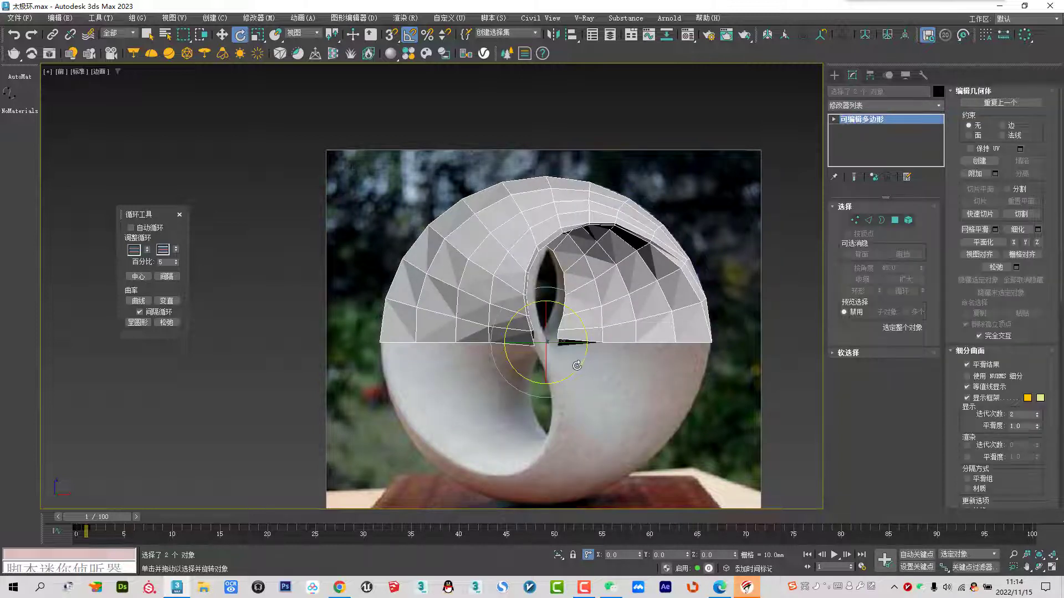
left_click_drag(568, 377, 655, 329)
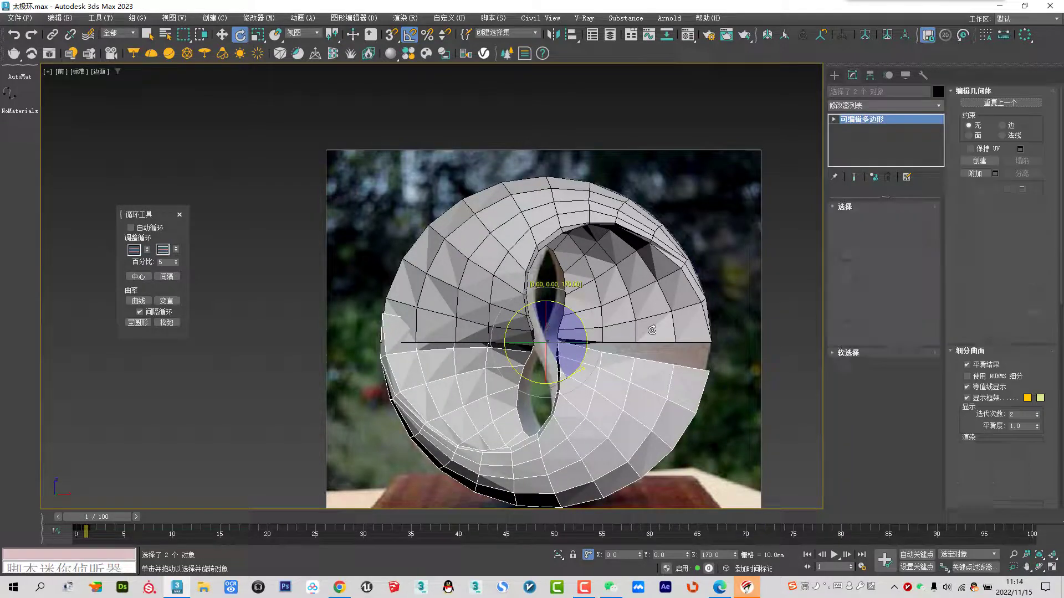
left_click(523, 340)
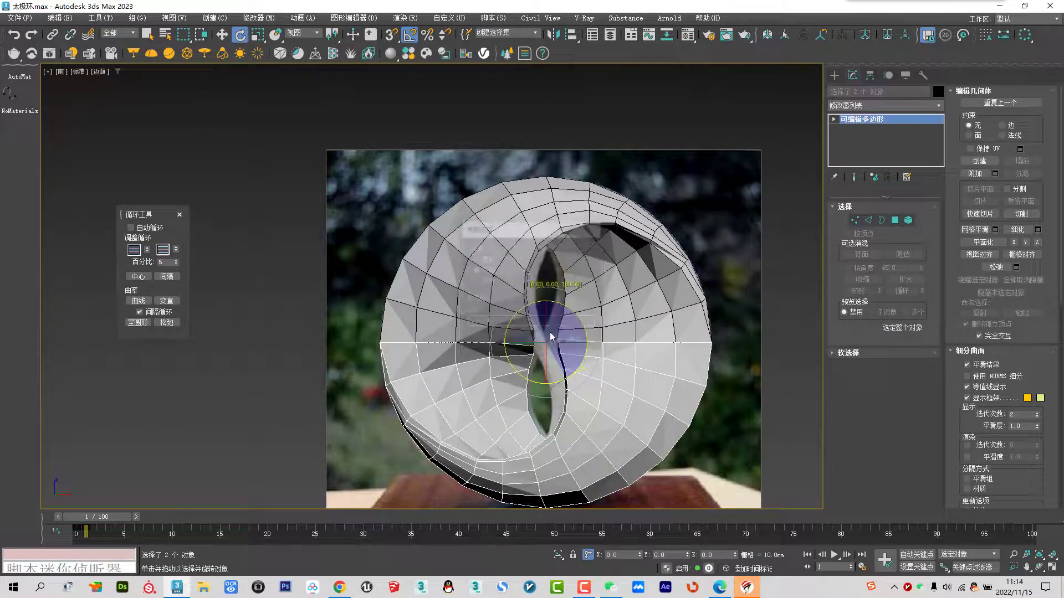
Switch to Move and orbit the perspective view to inspect the completed ring
right_click(552, 336)
left_click(571, 343)
key("p")
mouse_move(571, 349)
middle_mouse_down("alt")
mouse_move(566, 380)
mouse_move(491, 370)
mouse_move(622, 375)
middle_mouse_up("alt")
scroll(566, 380, "down", 3)
scroll(566, 371, "up", 5)
scroll(554, 366, "down", 5)
scroll(491, 370, "up", 5)
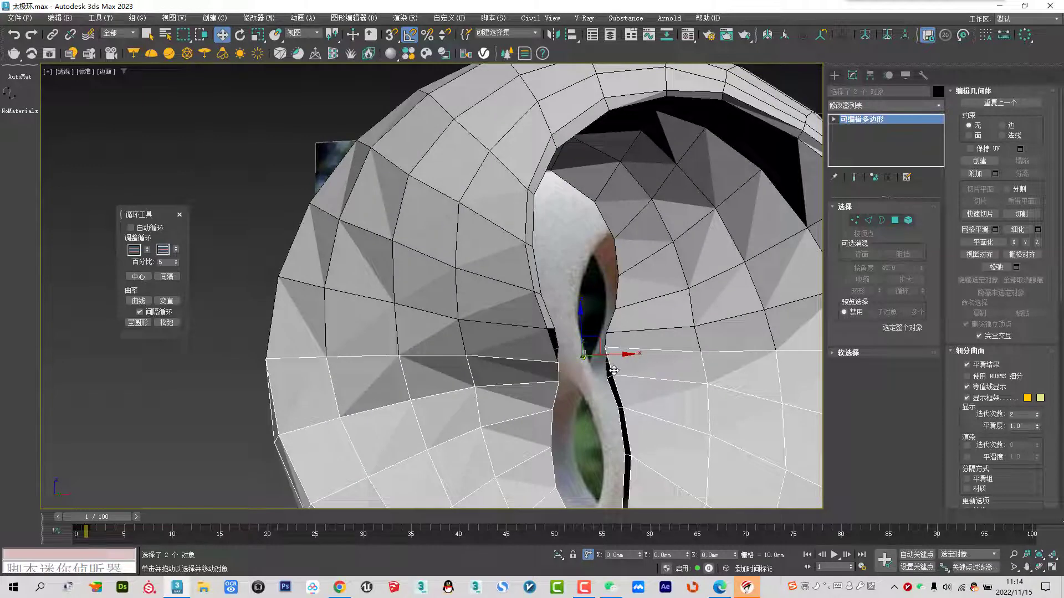
scroll(598, 371, "up", 4)
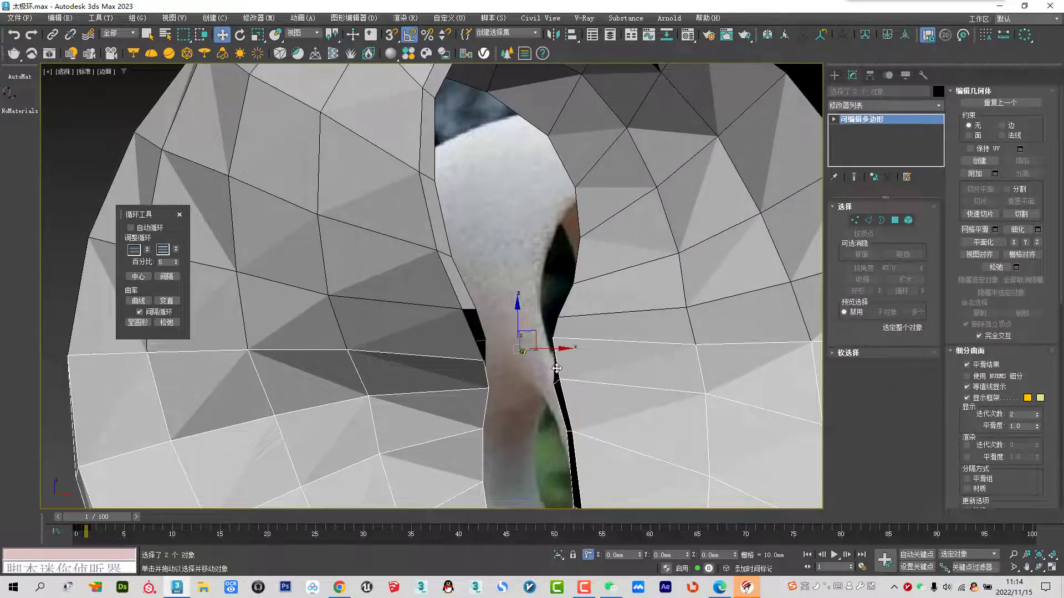
In Vertex mode and Front view, try moving the four waist vertices, then undo it
left_click(856, 221)
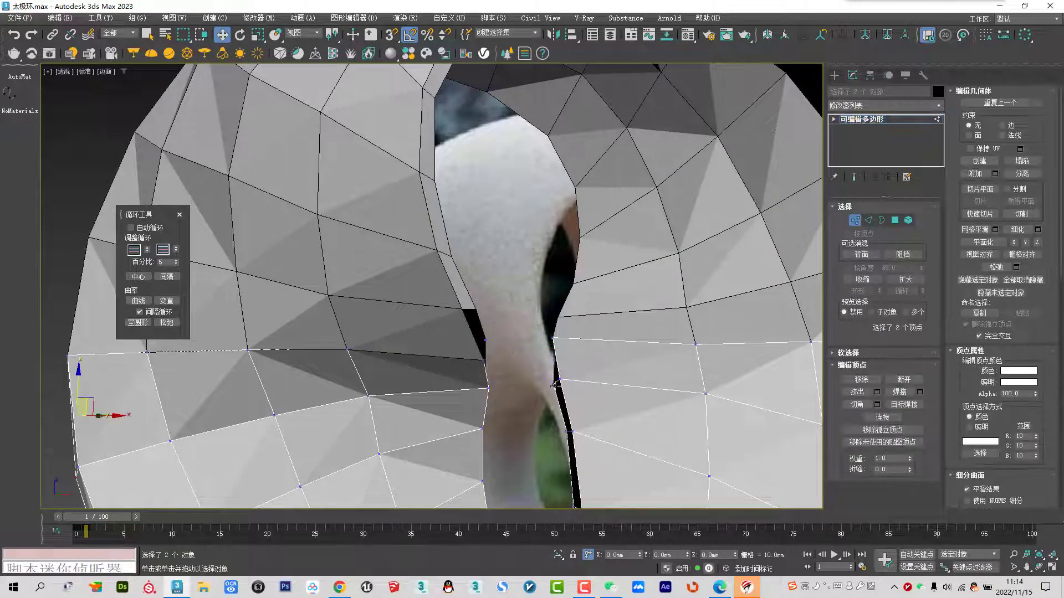
scroll(533, 336, "down", 4)
key("f")
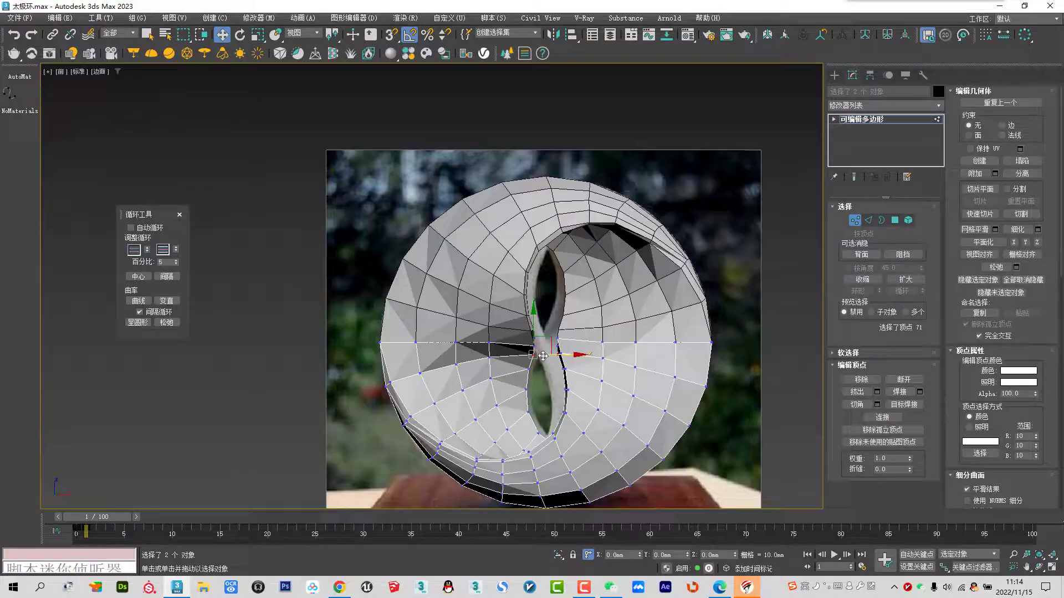
scroll(561, 373, "up", 5)
scroll(585, 377, "down", 3)
scroll(577, 347, "up", 4)
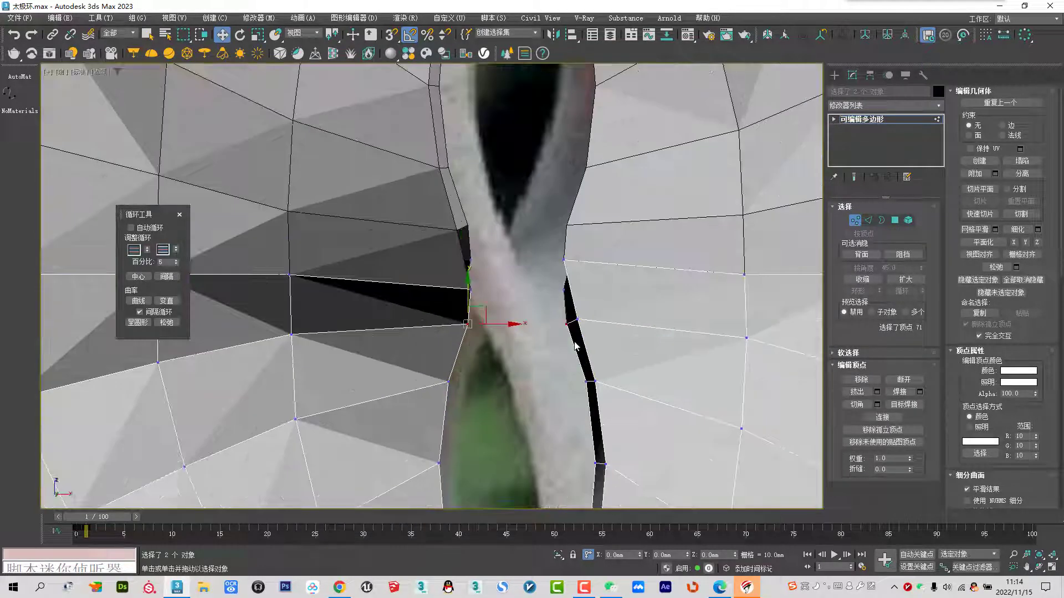
left_click_drag(598, 350, 600, 350)
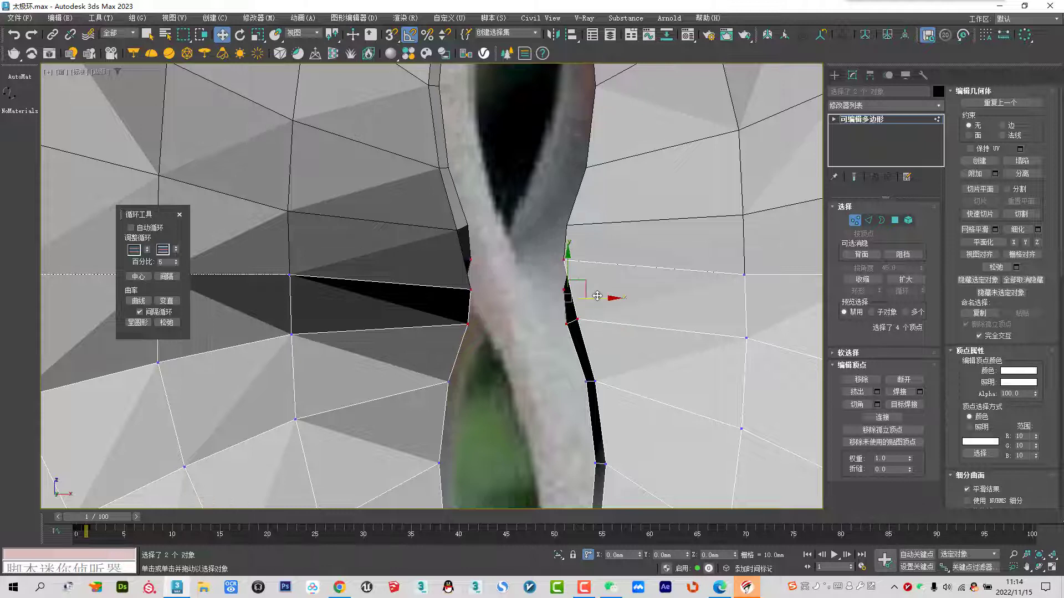
left_click_drag(612, 299, 626, 304)
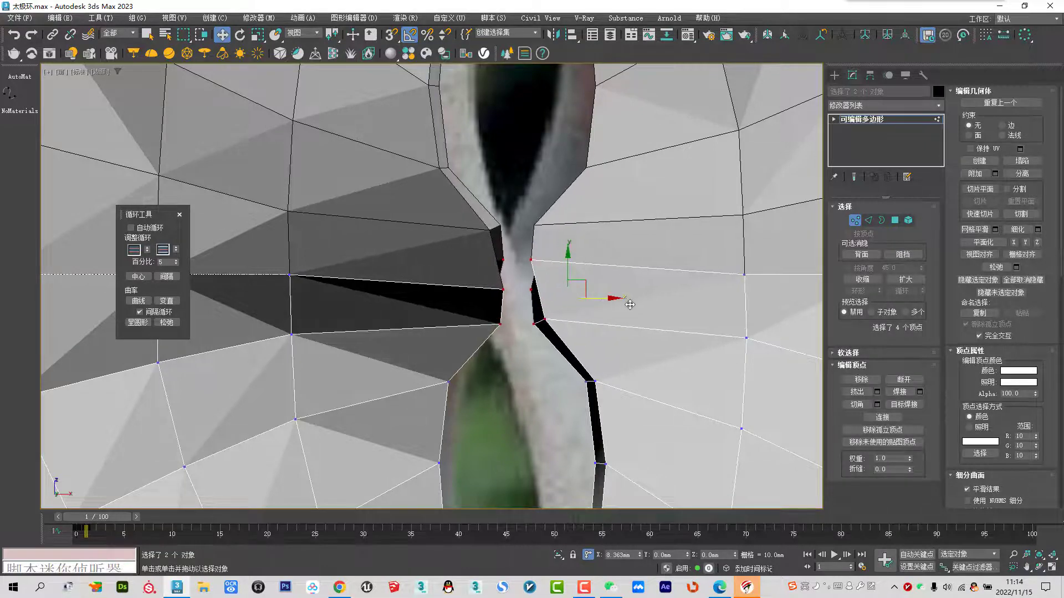
key("ctrl+z")
Select the notch vertices and pull the waist vertices inward to narrow the strand
mouse_move(556, 365)
left_mouse_down()
mouse_move(593, 385)
mouse_move(617, 451)
left_mouse_up()
middle_click_drag(617, 452, 575, 358)
left_click_drag(625, 397, 623, 377)
scroll(565, 342, "down", 2)
scroll(543, 291, "up", 4)
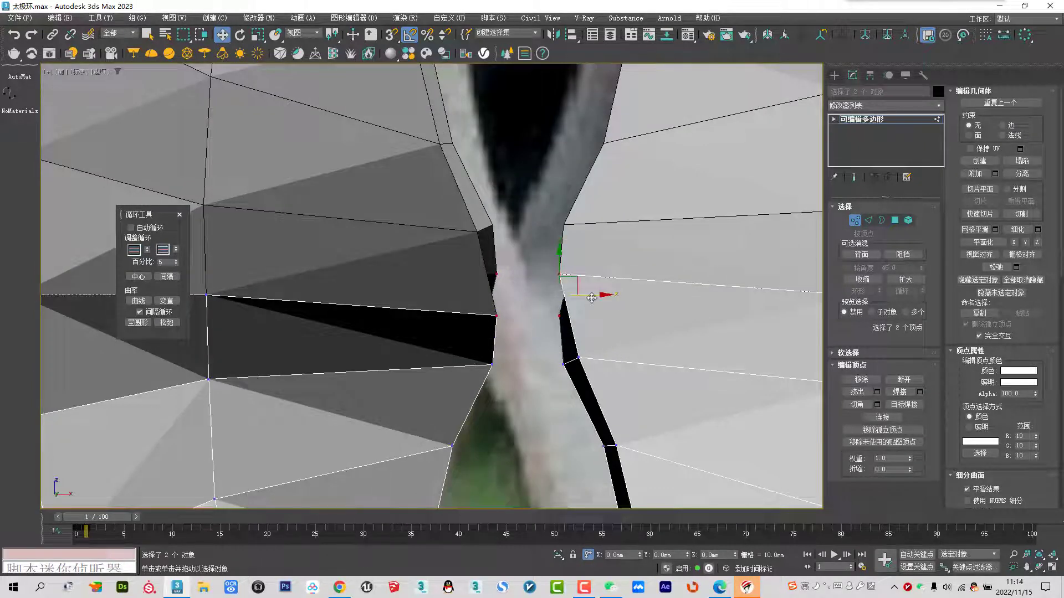
left_click_drag(592, 298, 571, 299)
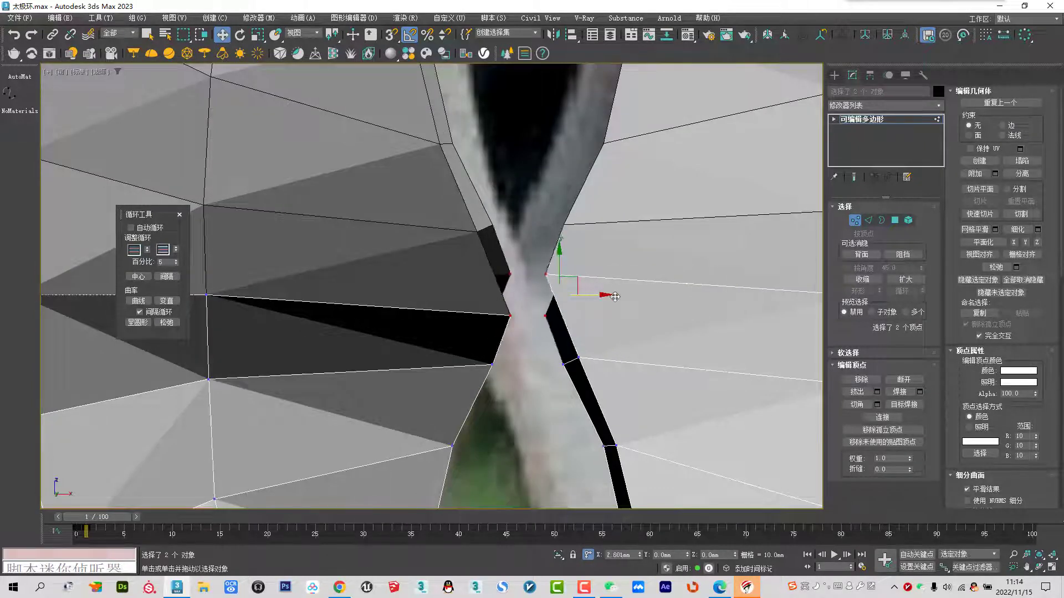
Select seam vertices and slide them sideways to close the central gap
left_click(561, 367)
left_click(598, 445, "ctrl")
left_click_drag(614, 403, 628, 401)
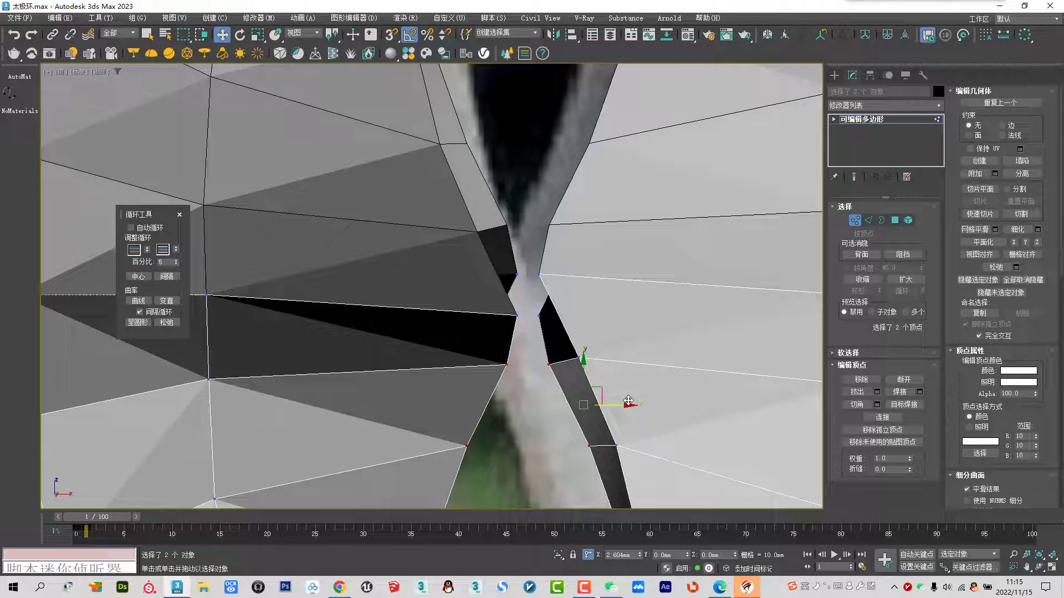
scroll(610, 388, "down", 2)
scroll(554, 332, "down", 2)
scroll(575, 407, "up", 4)
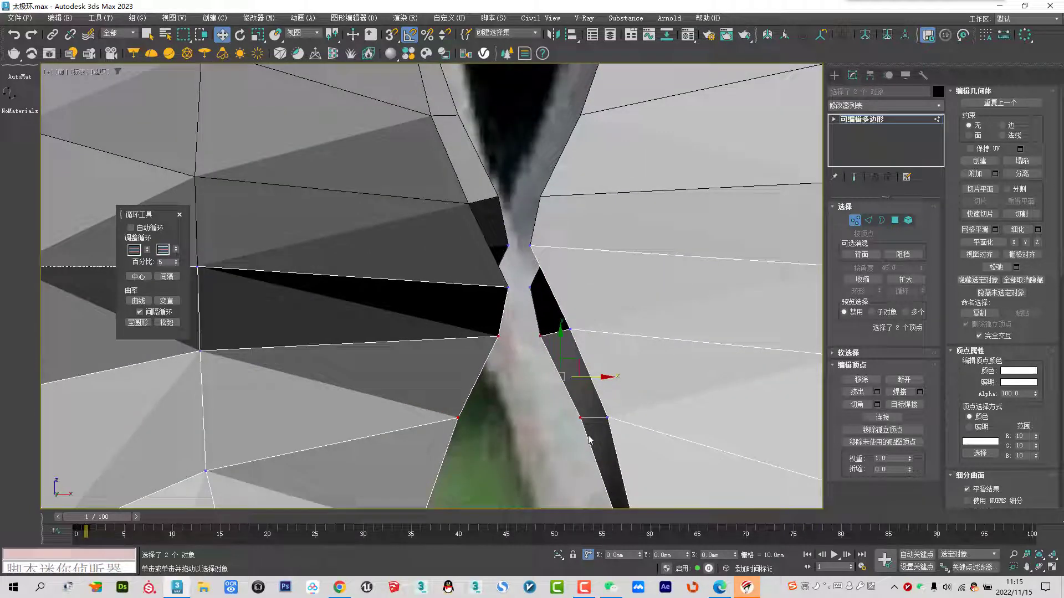
scroll(588, 440, "down", 2)
left_click(598, 420)
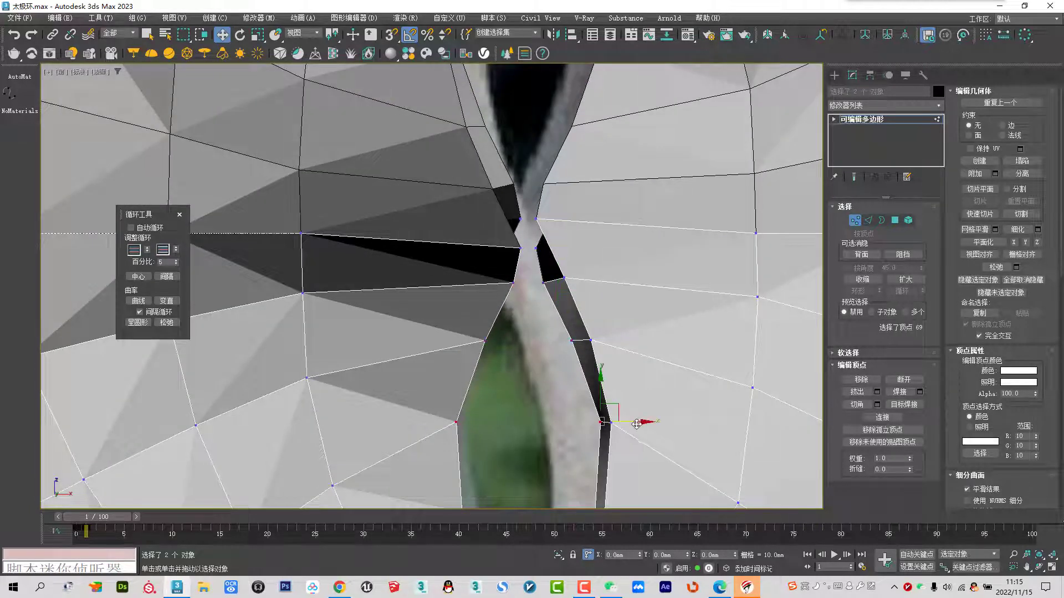
left_click_drag(636, 424, 642, 423)
Nudge the vertex pair at the crossing upward to reshape the dark faces
scroll(570, 438, "down", 2)
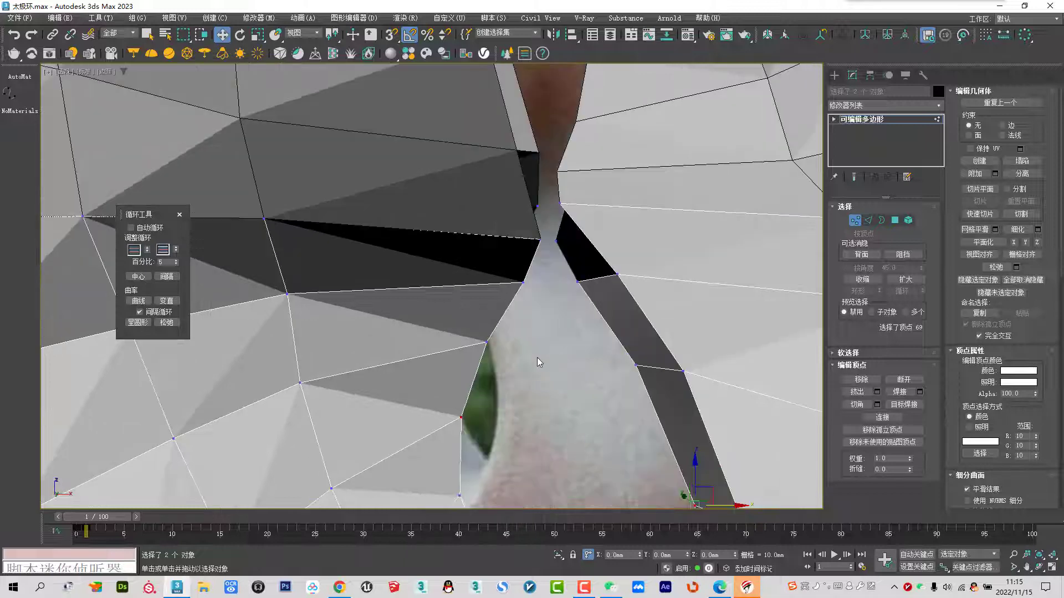
scroll(537, 358, "down", 5)
scroll(540, 353, "down", 3)
mouse_move(535, 312)
middle_mouse_down("alt")
mouse_move(577, 309)
mouse_move(599, 289)
mouse_move(571, 316)
middle_mouse_up("alt")
scroll(554, 311, "up", 5)
scroll(569, 320, "up", 5)
left_click(545, 286, "ctrl")
left_click_drag(544, 286, 546, 270)
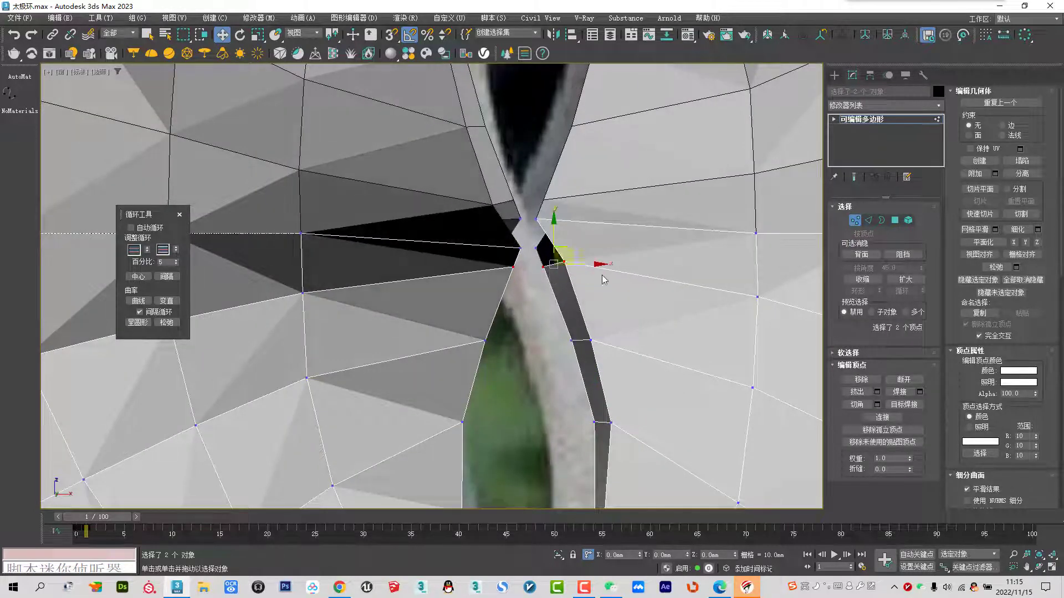
scroll(604, 280, "down", 4)
scroll(540, 280, "up", 1)
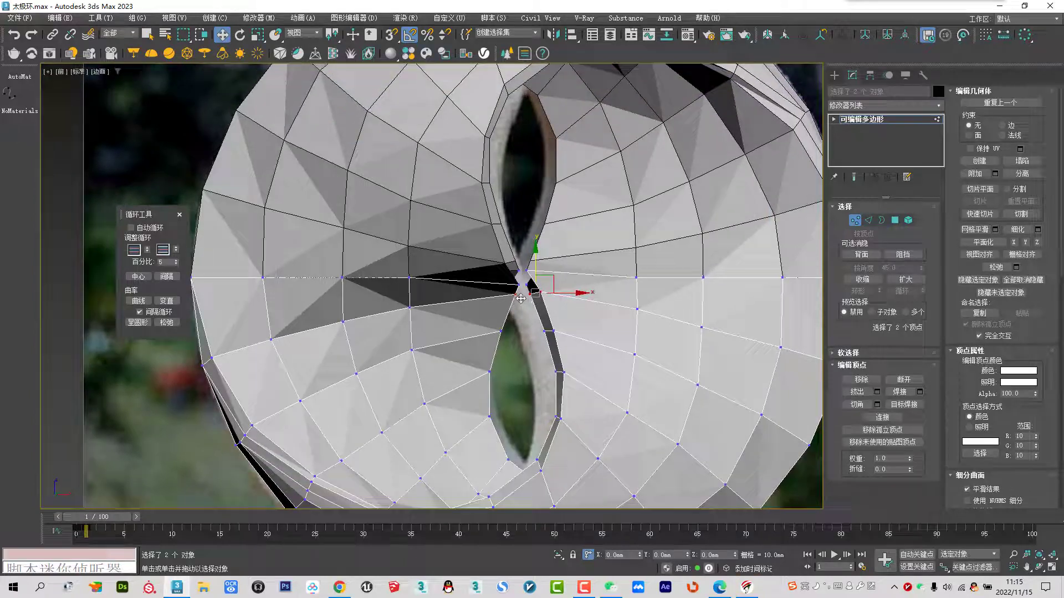
scroll(545, 289, "up", 1)
left_click_drag(545, 270, 545, 273)
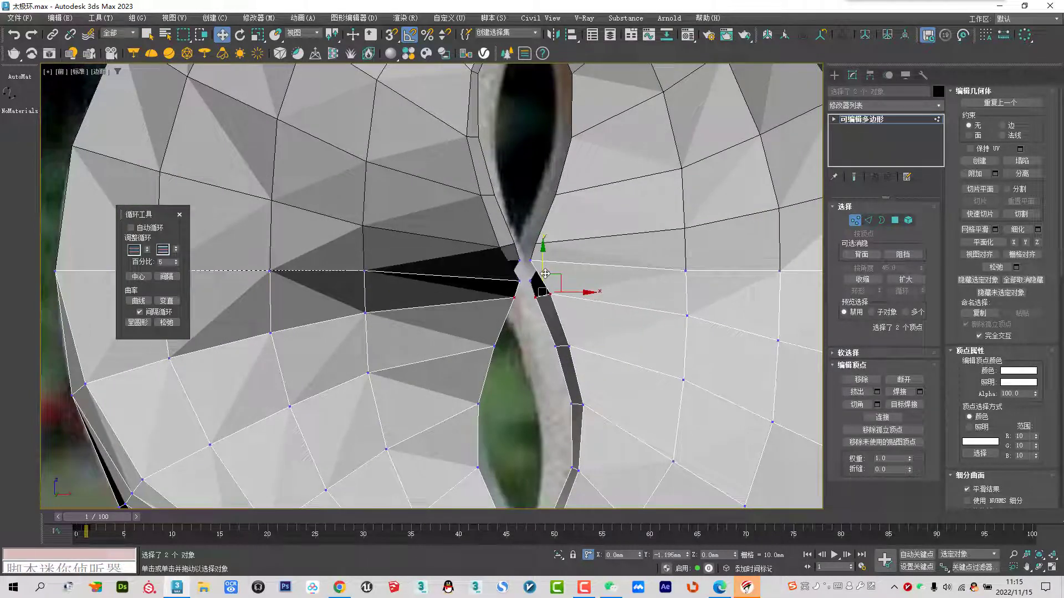
mouse_move(523, 317)
middle_mouse_down("alt")
mouse_move(544, 321)
mouse_move(467, 312)
middle_mouse_up("alt")
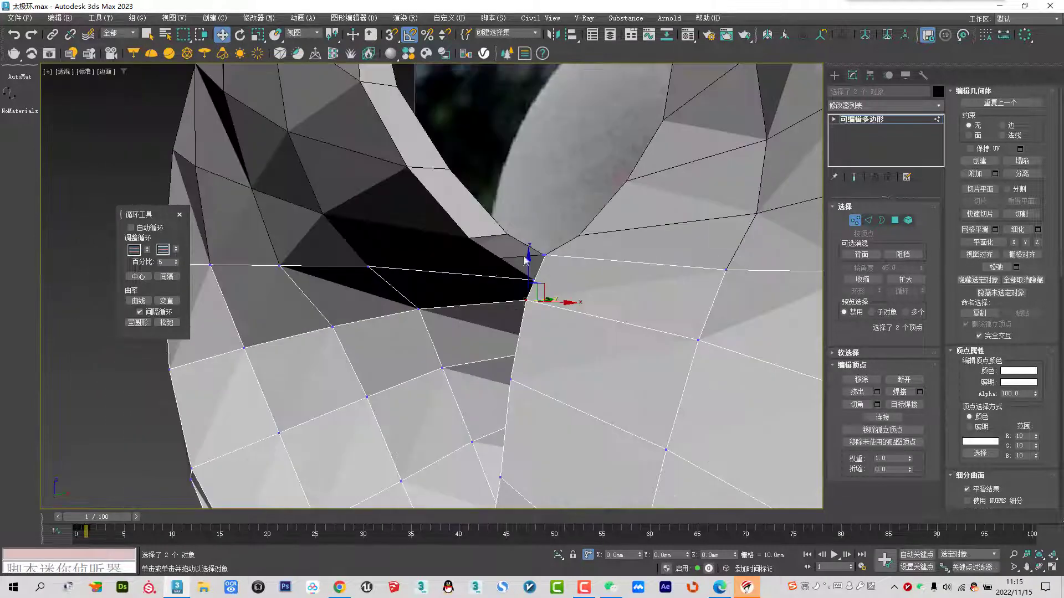
Slide a seam vertex to close the eye-shaped gap between ring pieces
mouse_move(528, 274)
middle_mouse_down("alt")
mouse_move(560, 247)
mouse_move(498, 328)
mouse_move(527, 300)
middle_mouse_up("alt")
left_click(543, 281)
scroll(542, 281, "up", 1)
scroll(549, 277, "up", 1)
mouse_move(571, 268)
middle_mouse_down("alt")
mouse_move(551, 273)
mouse_move(553, 283)
mouse_move(583, 277)
middle_mouse_up("alt")
scroll(552, 284, "down", 2)
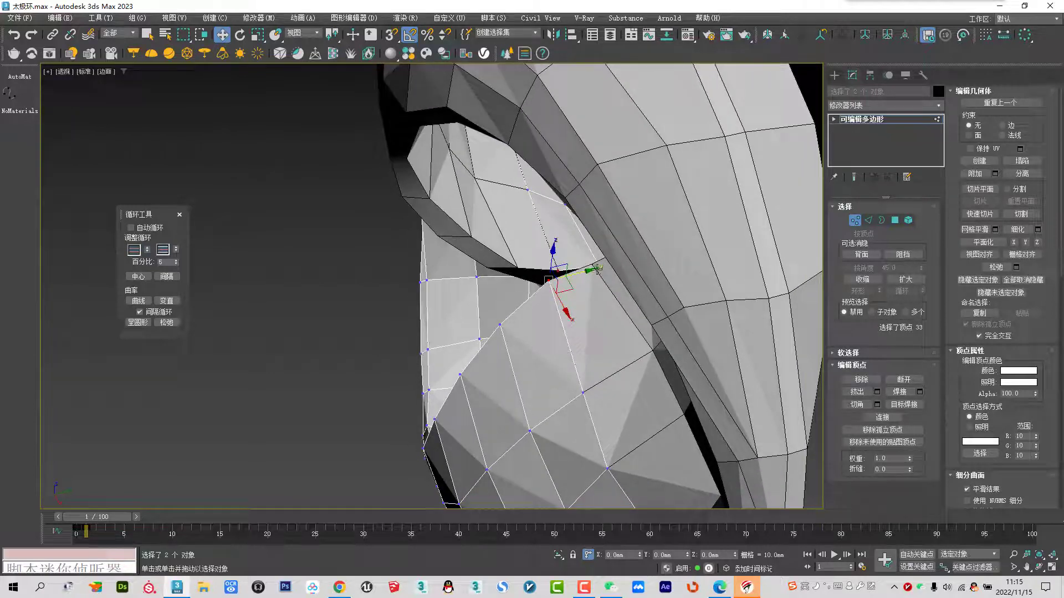
mouse_move(579, 274)
left_mouse_down()
mouse_move(562, 273)
mouse_move(582, 269)
left_mouse_up()
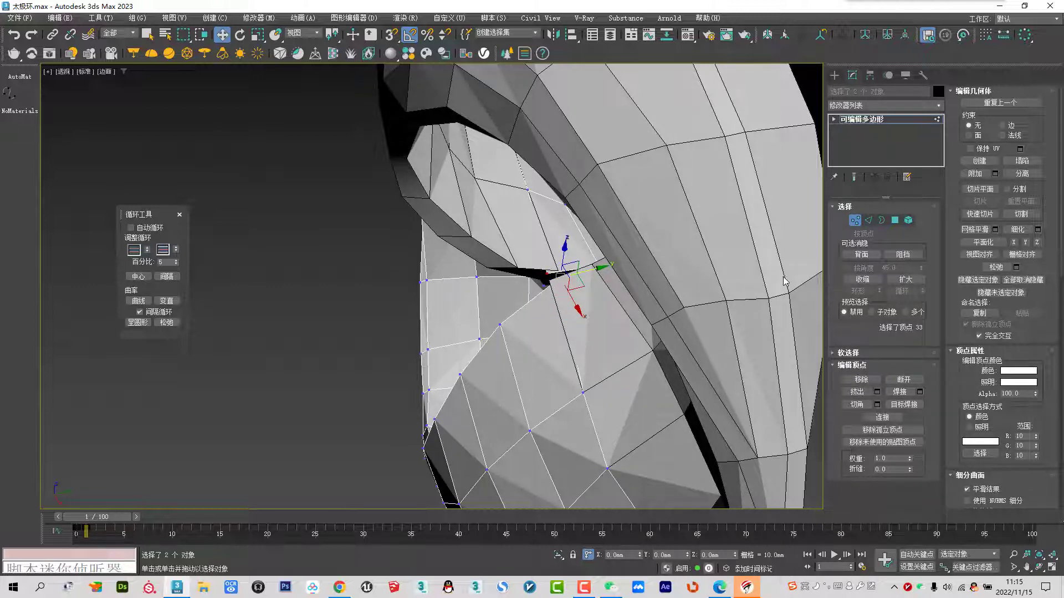
On Line004, move the gap vertex and snap its neighbouring vertex onto the other piece
left_click(855, 220)
scroll(585, 301, "up", 4)
left_click(703, 259)
left_click(855, 220)
left_click(659, 259)
left_click_drag(686, 253, 706, 248)
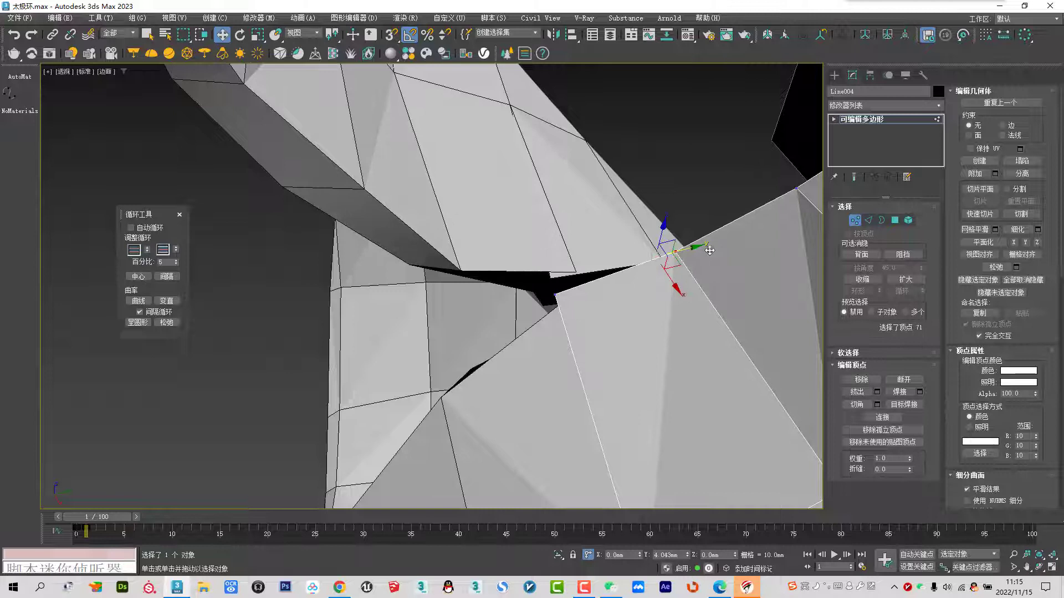
left_click(557, 294)
key("s")
left_click_drag(559, 297, 580, 287)
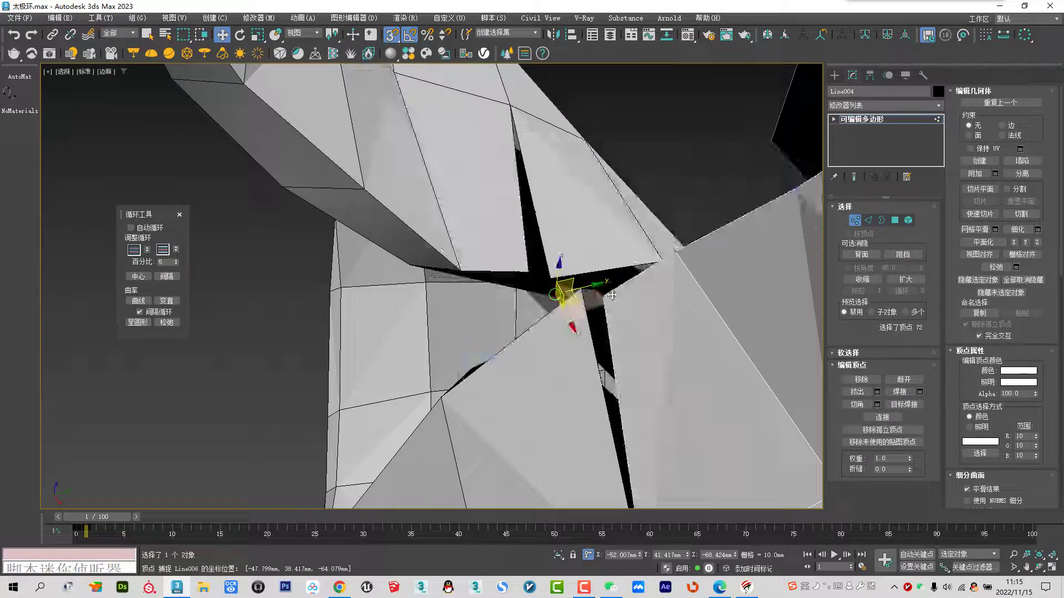
key("s")
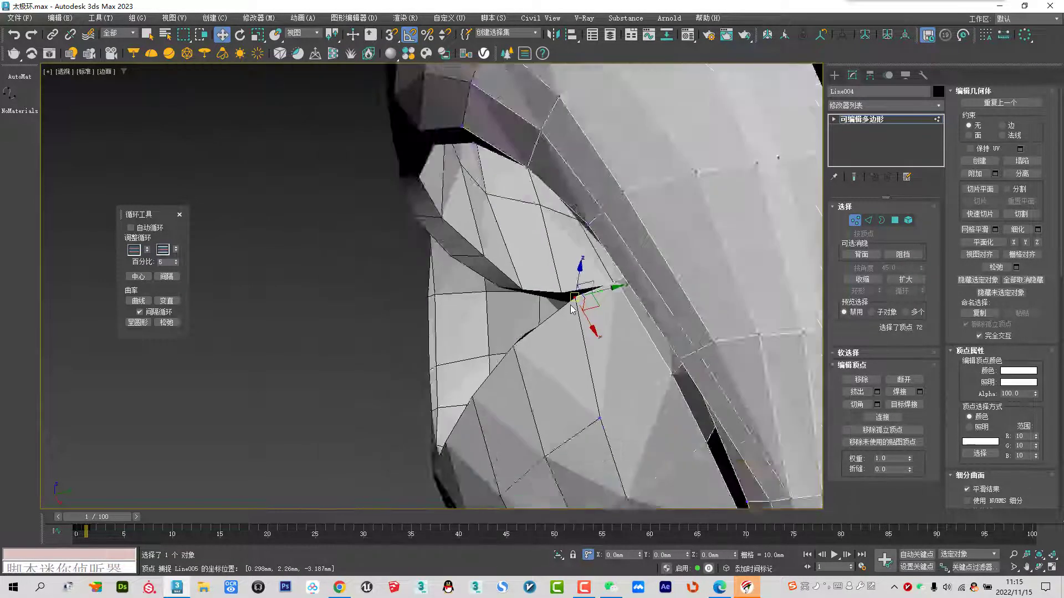
Try snapping another seam vertex onto its neighbour, then clear the vertex selection
middle_click_drag(579, 287, 579, 296, "alt")
scroll(580, 296, "up", 3)
scroll(576, 299, "up", 3)
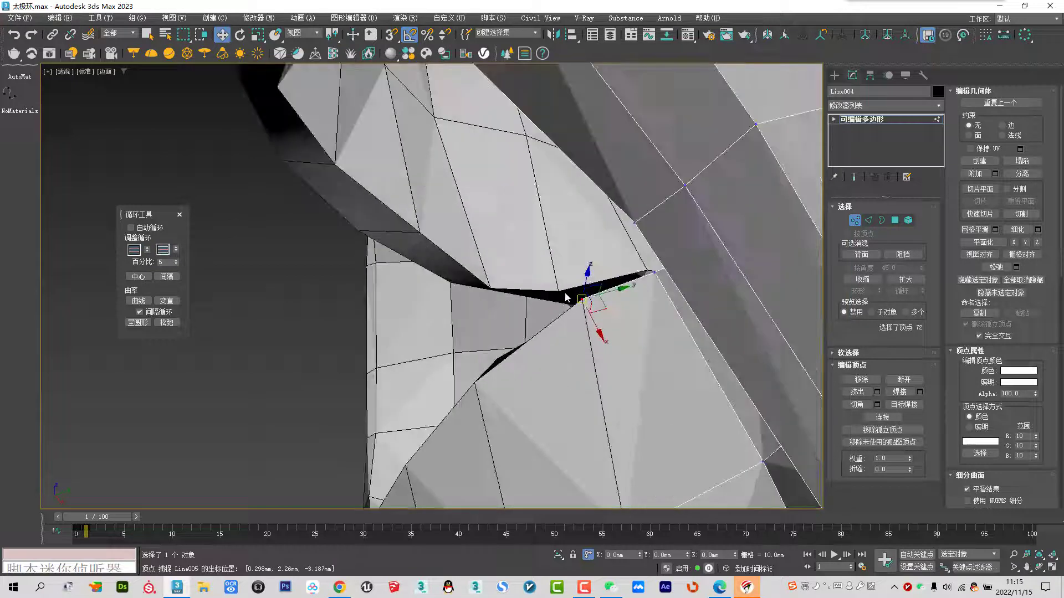
scroll(577, 300, "up", 3)
key("s")
left_click_drag(646, 311, 618, 314)
key("s")
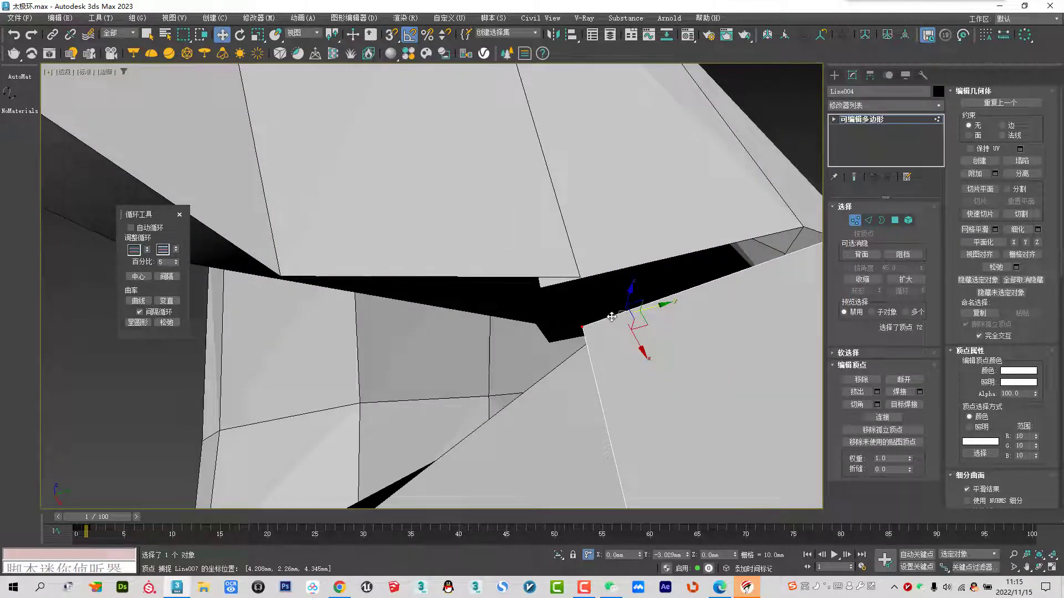
left_click(562, 393)
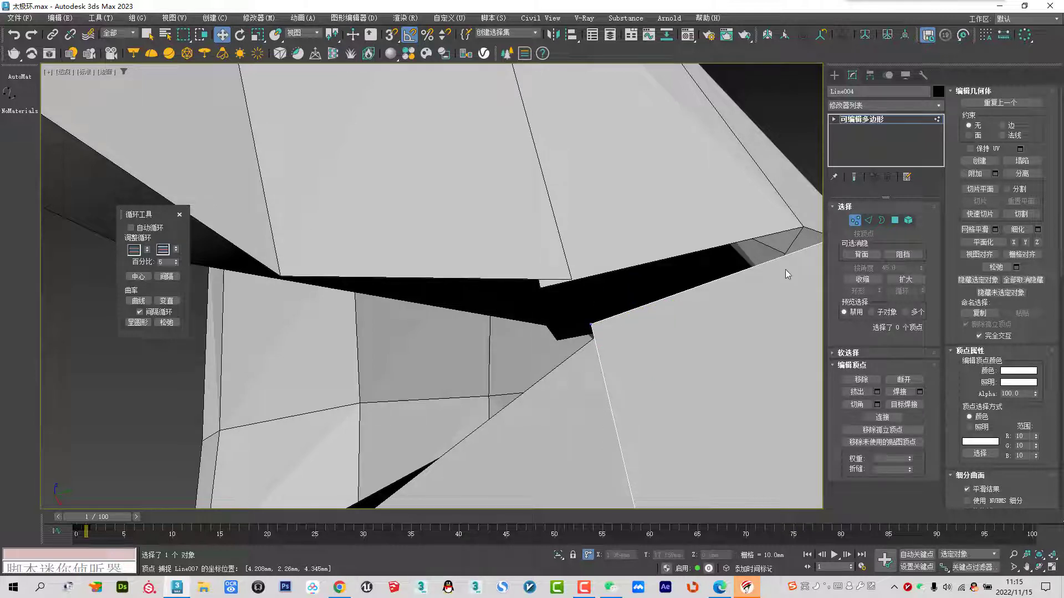
Snap Line007's seam vertex onto the matching Line004 vertex
left_click(855, 220)
left_click(583, 389)
left_click(855, 220)
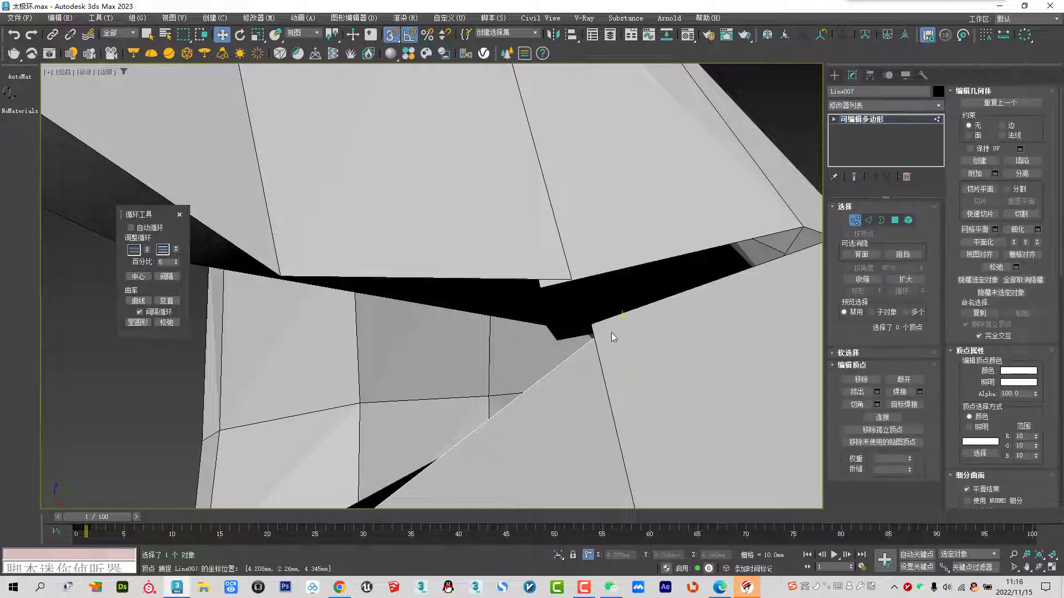
left_click(629, 317)
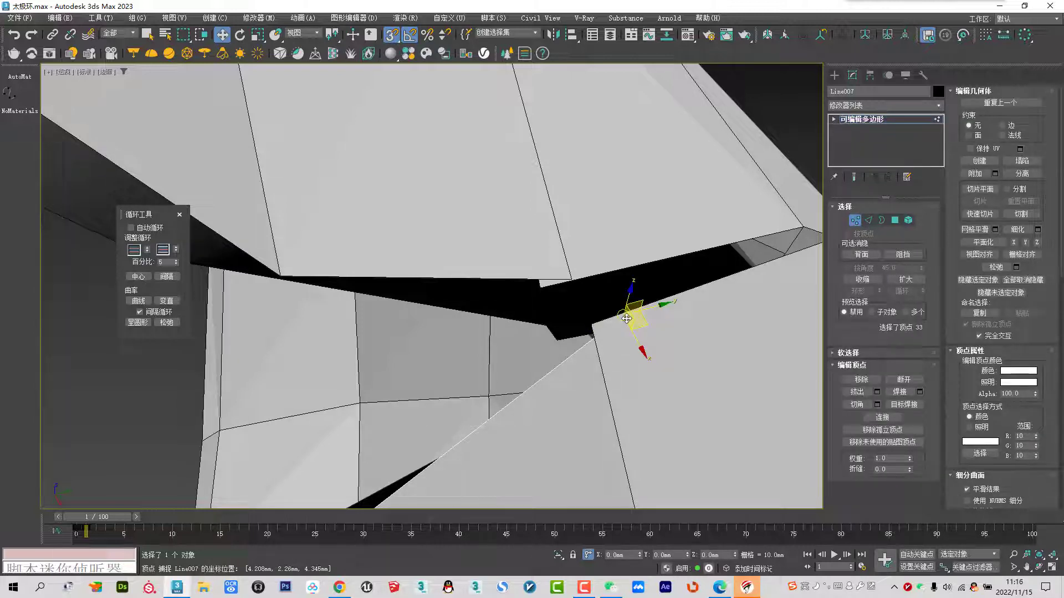
left_click_drag(626, 318, 590, 325)
key("s")
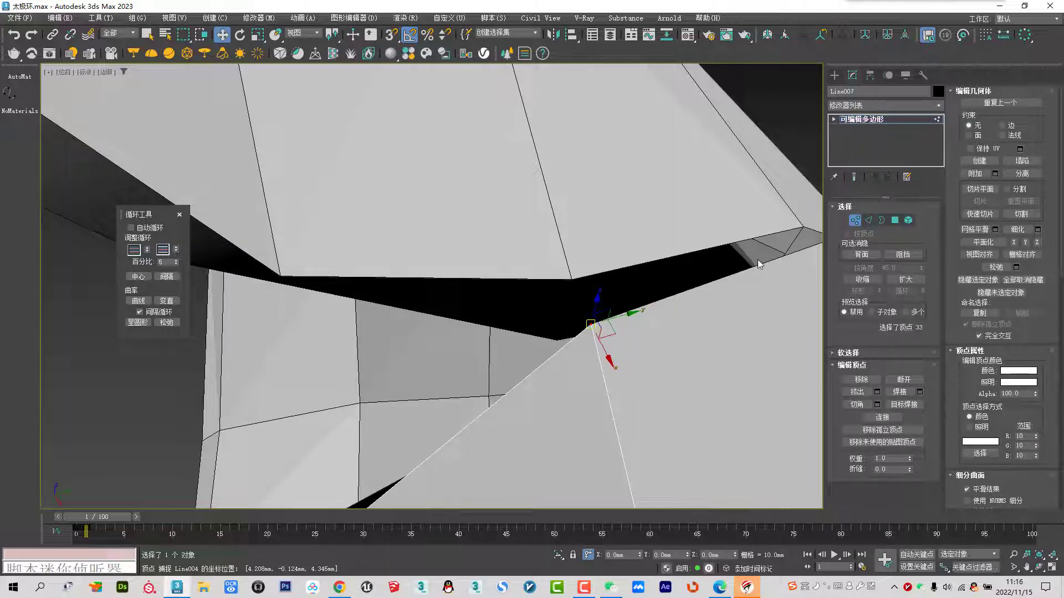
left_click(862, 220)
In the front view, shift the selected piece slightly left with snapping on
scroll(626, 250, "down", 3)
middle_click_drag(630, 261, 677, 269, "alt")
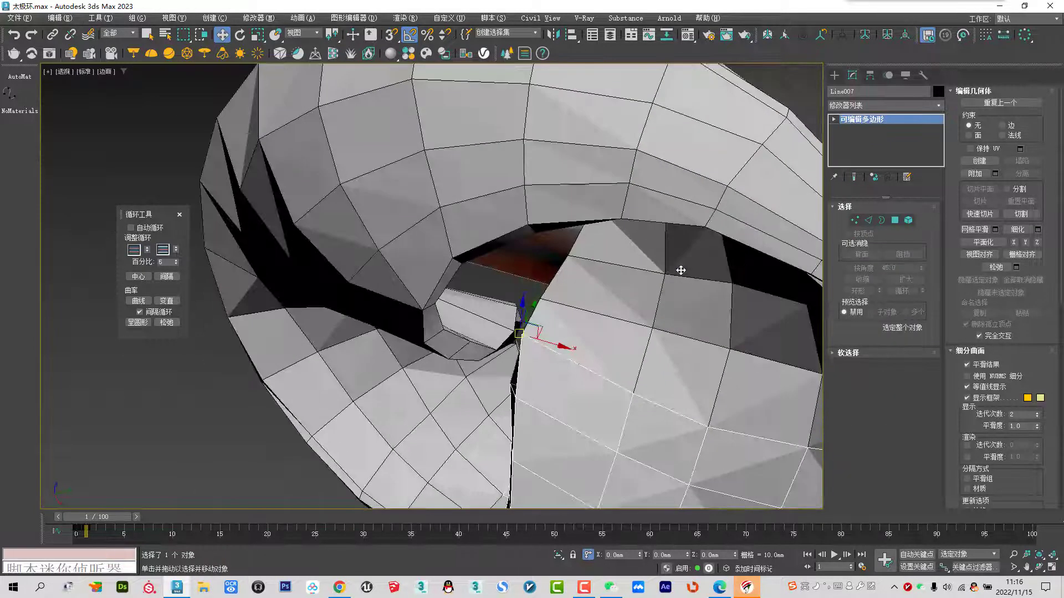
scroll(521, 335, "up", 4)
key("f")
scroll(518, 279, "up", 2)
key("s")
left_click_drag(525, 272, 516, 276)
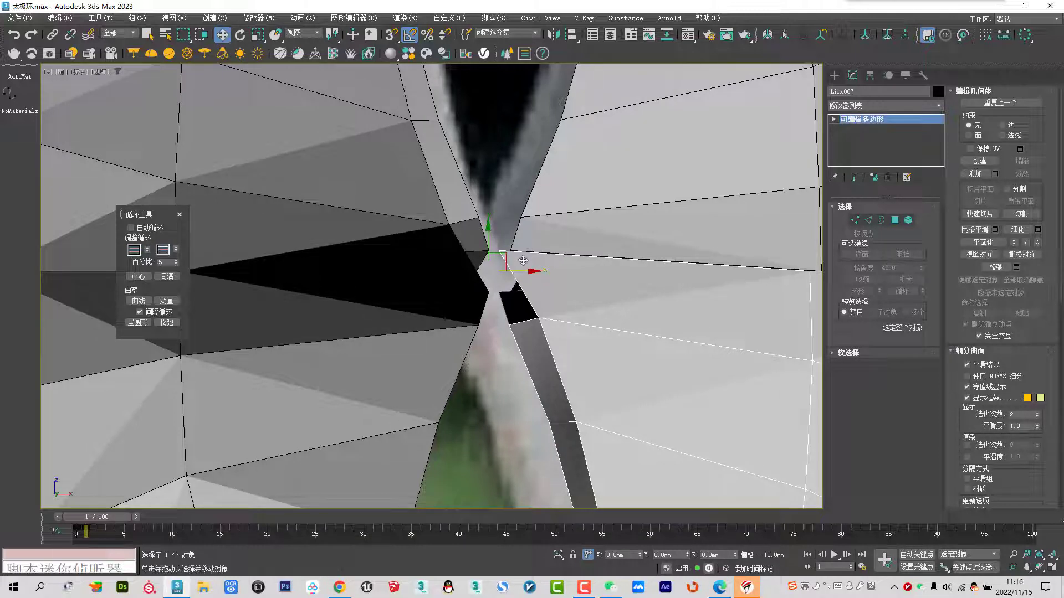
Snap a Line004 vertex onto Line005's matching vertex and inspect the joined seam
left_click(657, 256)
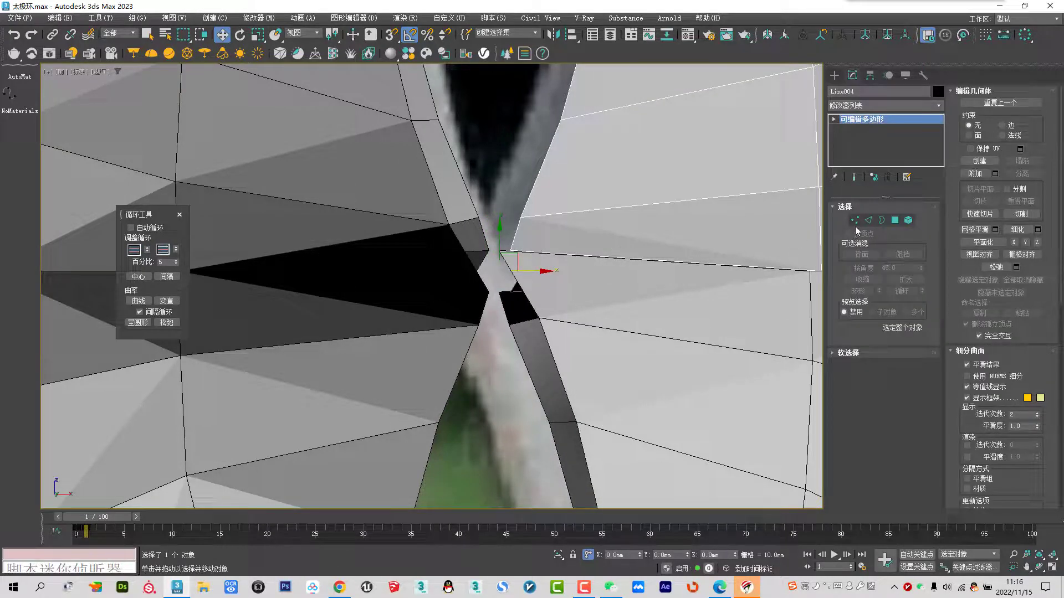
left_click(855, 220)
scroll(540, 260, "up", 2)
key("s")
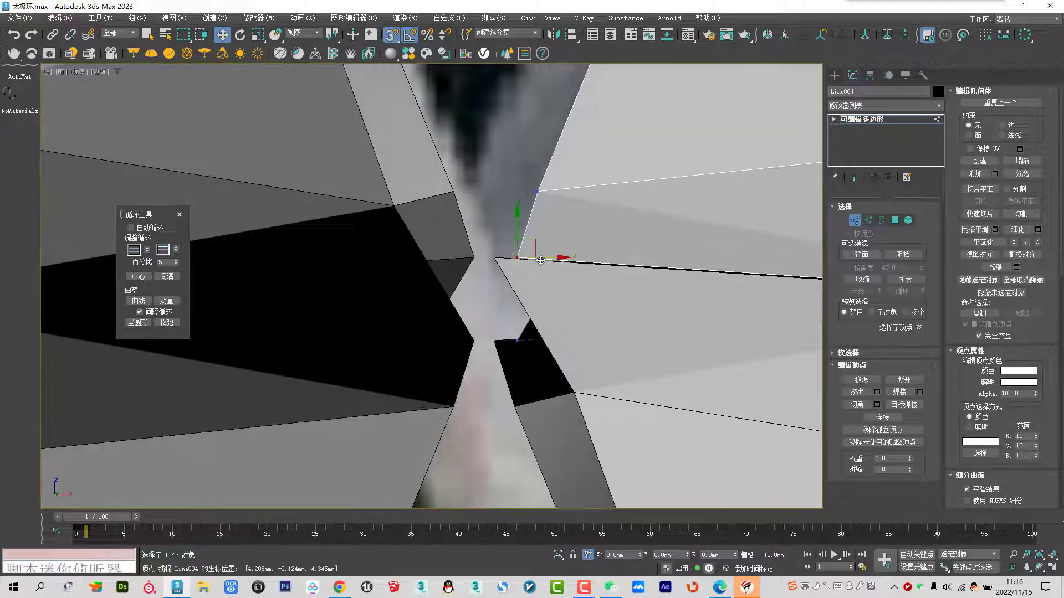
left_click_drag(540, 260, 517, 259)
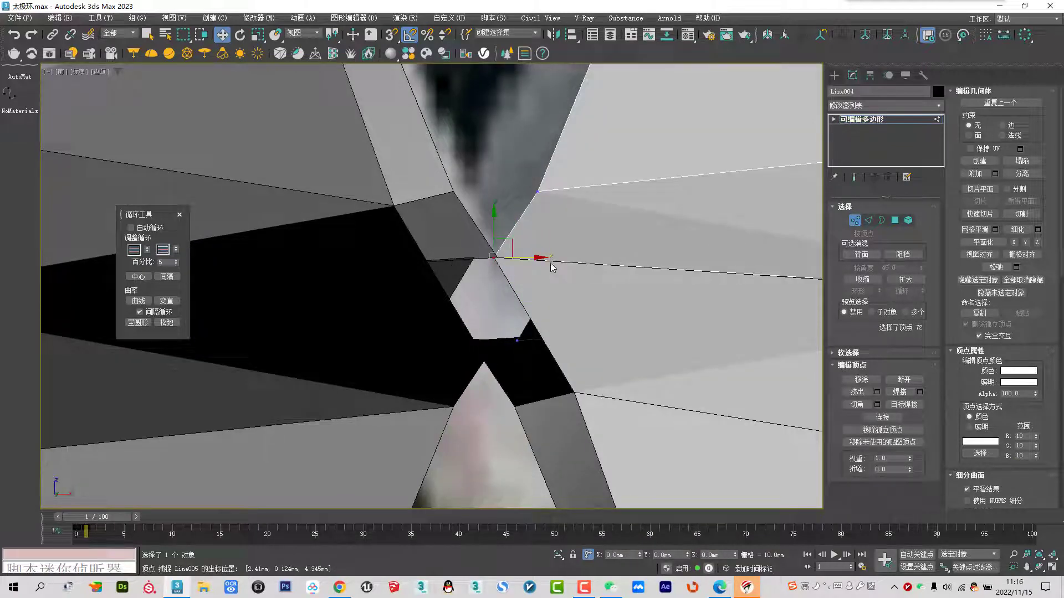
scroll(528, 271, "down", 3)
middle_click_drag(528, 272, 533, 304, "alt")
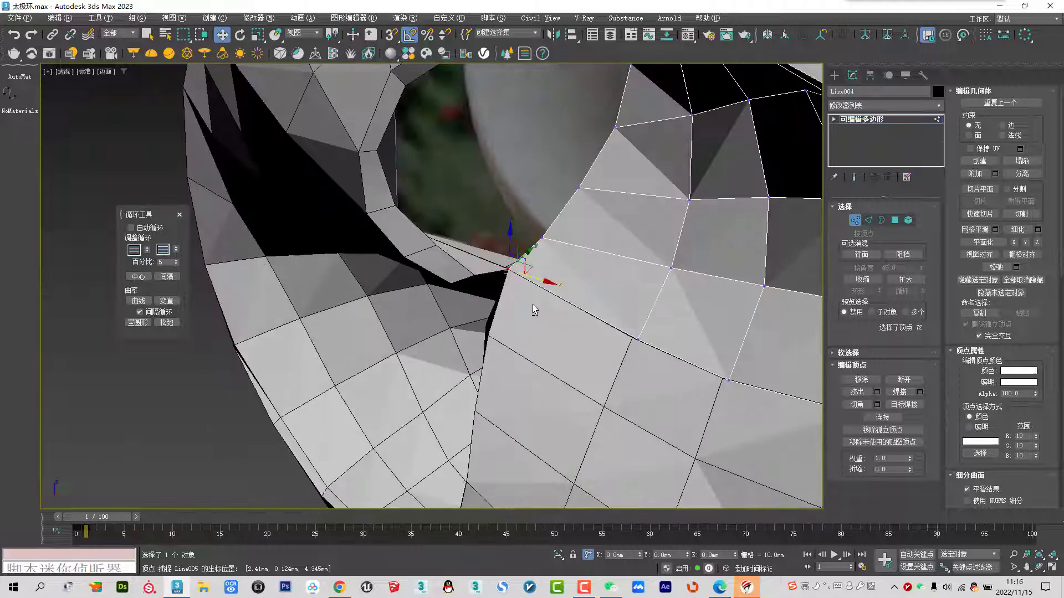
scroll(539, 255, "up", 3)
middle_click_drag(540, 255, 526, 275, "alt")
scroll(523, 281, "up", 2)
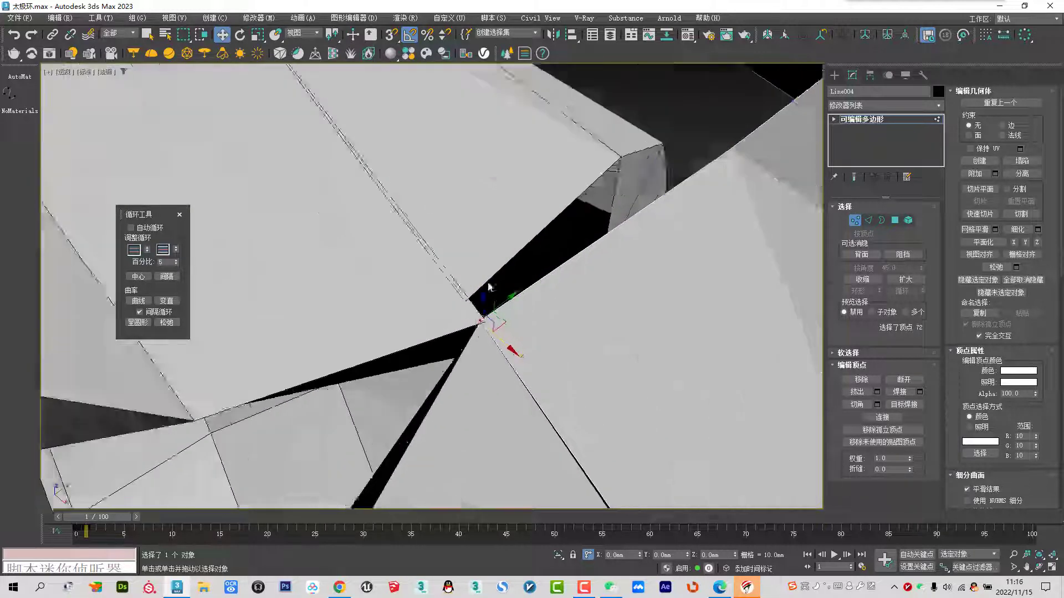
scroll(516, 265, "up", 3)
scroll(517, 271, "down", 3)
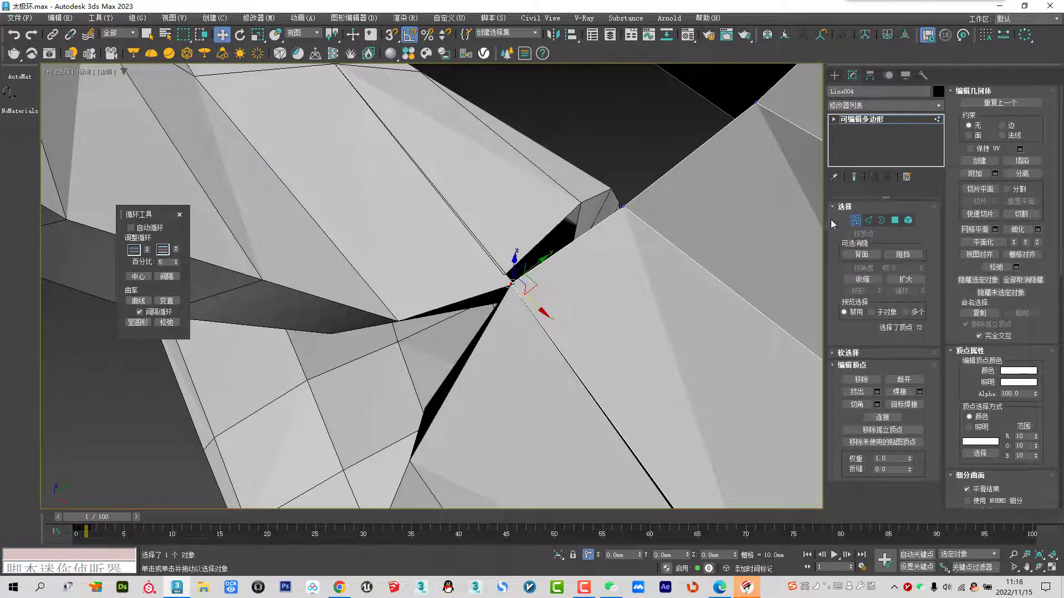
Snap a Line006 seam vertex onto its neighbour to narrow the gap
key("1")
left_click(669, 235)
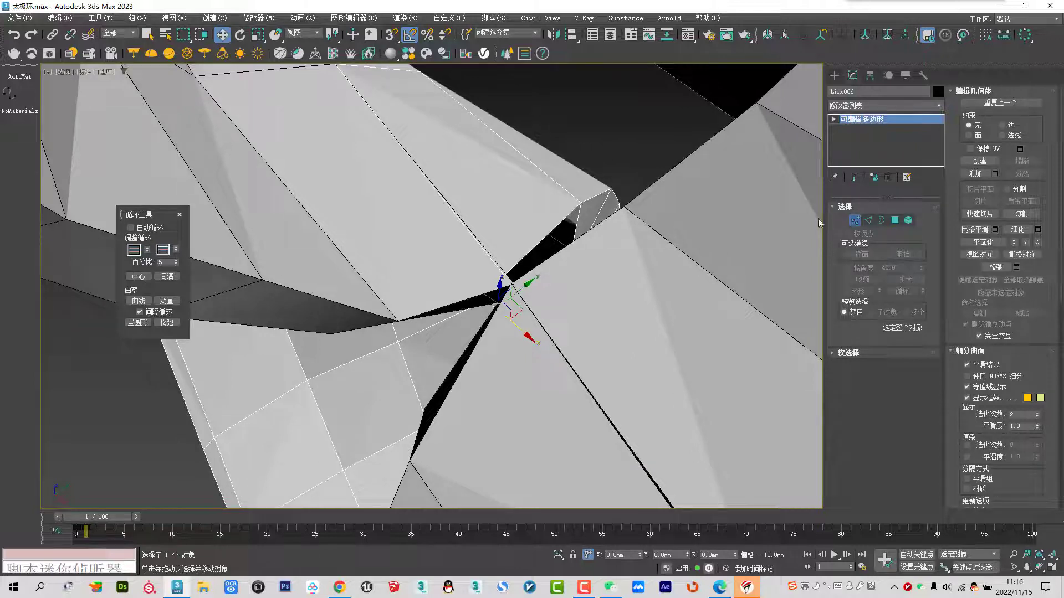
key("1")
left_click(509, 286)
key("s")
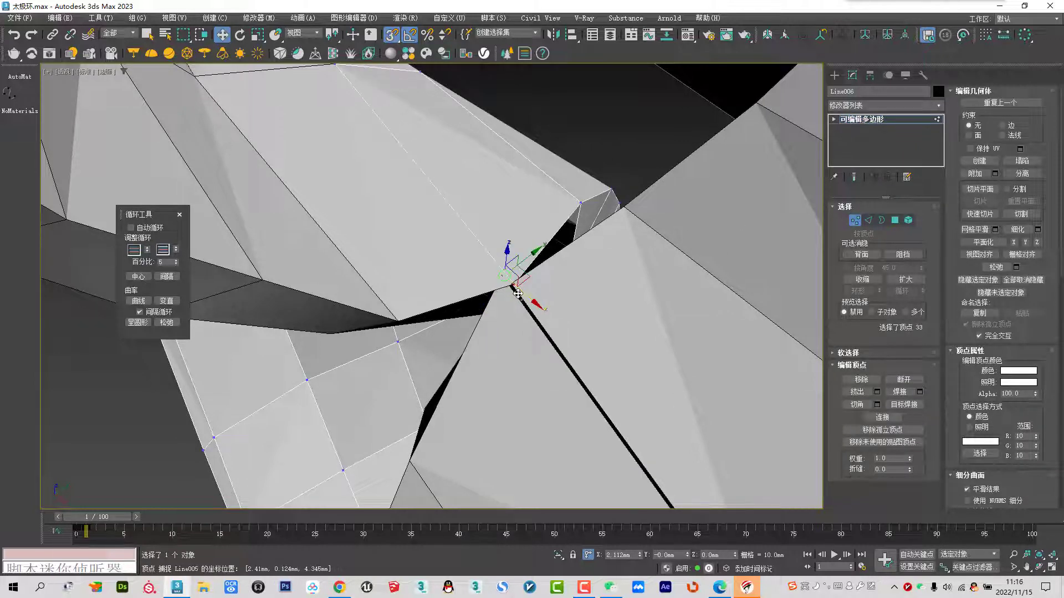
mouse_move(513, 284)
left_mouse_down()
mouse_move(496, 272)
mouse_move(509, 289)
left_mouse_up()
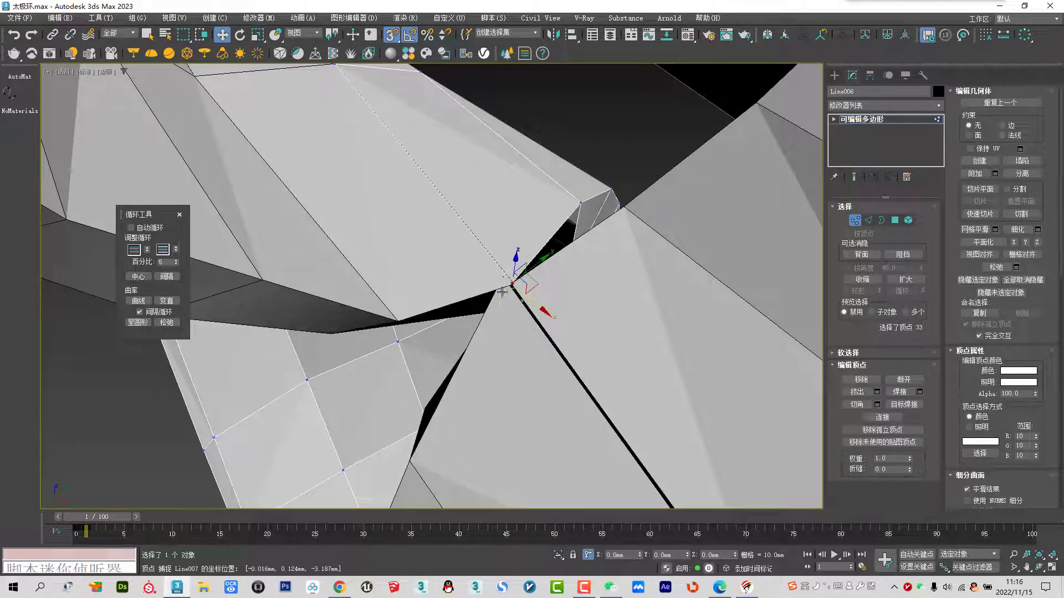
Check the seam and nudge the vertex at the remaining gap along X
scroll(509, 288, "down", 2)
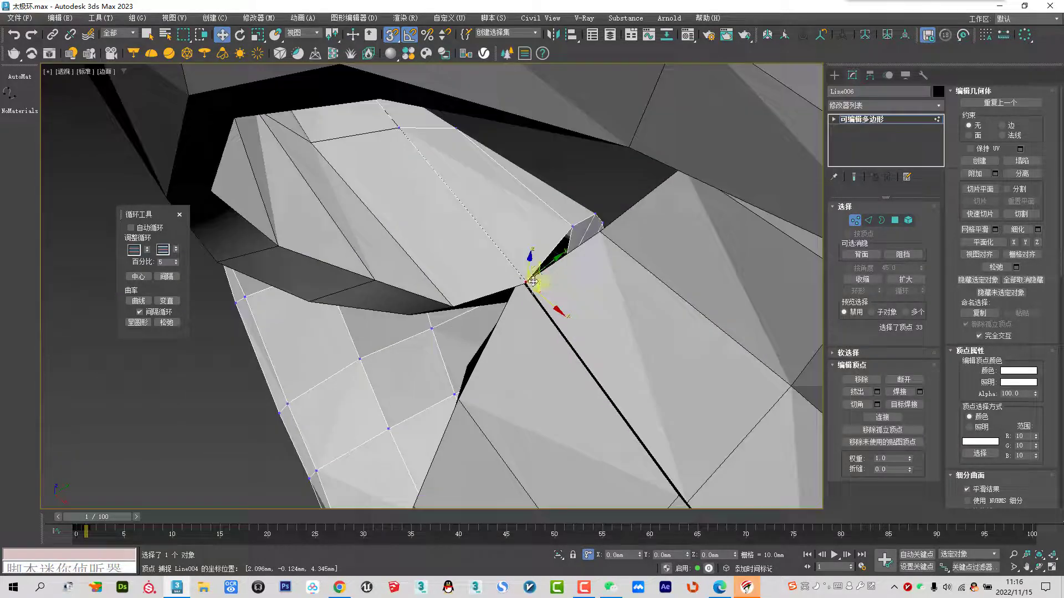
middle_click_drag(534, 287, 577, 268, "alt")
scroll(574, 263, "up", 2)
scroll(549, 275, "up", 2)
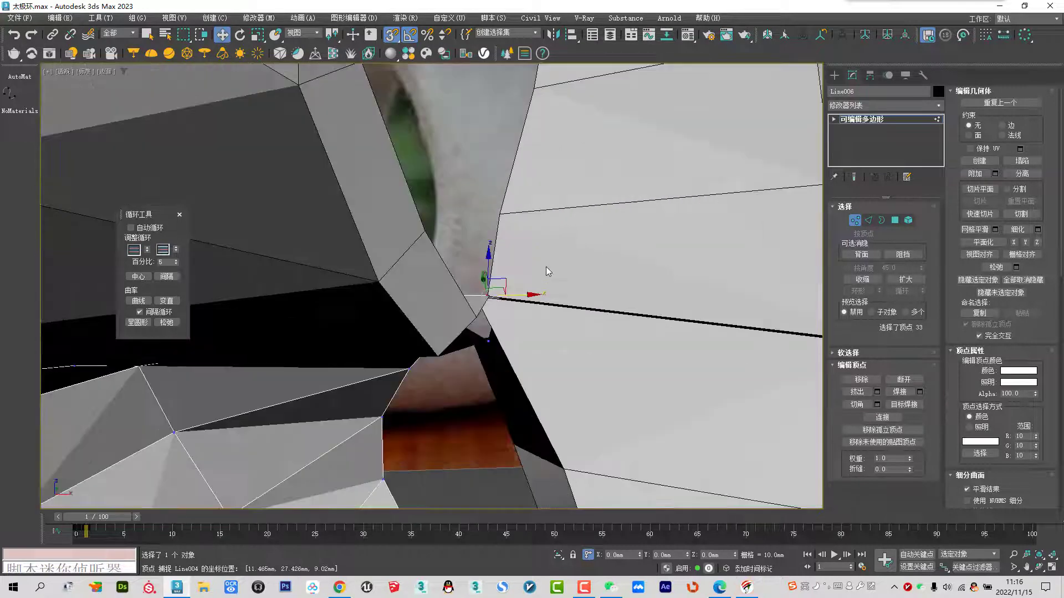
middle_click_drag(512, 293, 519, 301, "alt")
left_click(519, 301)
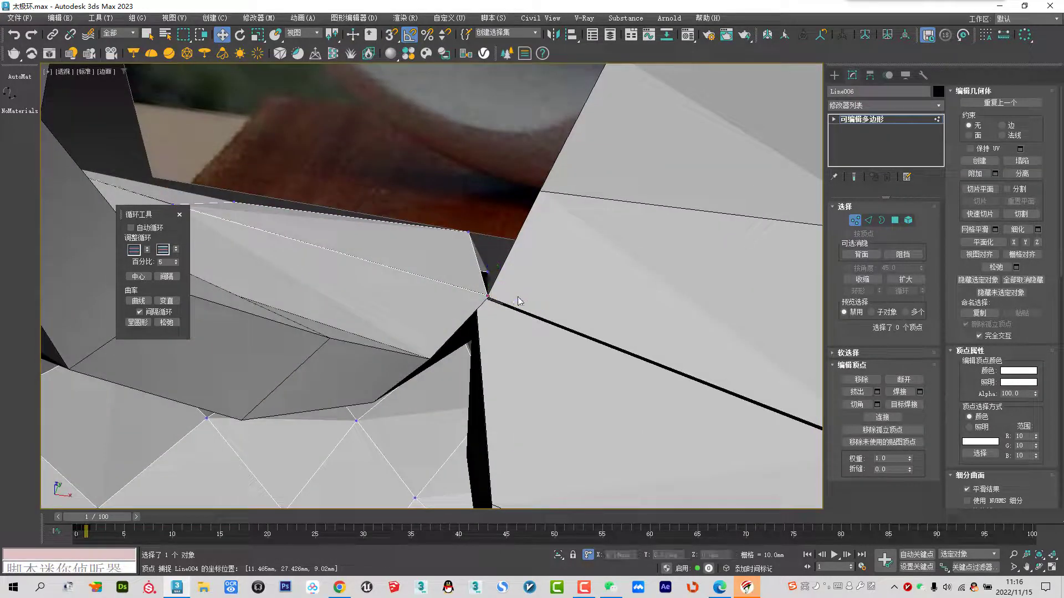
left_click(487, 295)
left_click_drag(513, 300, 500, 298)
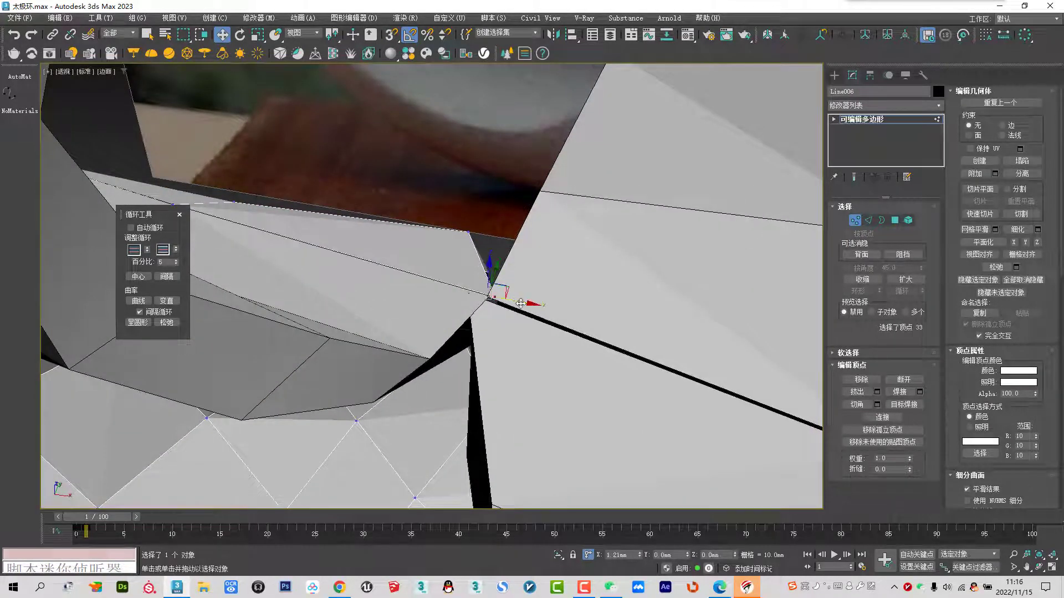
Snap the remaining-gap vertex onto its neighbour and review the whole ring from the front
left_click(854, 221)
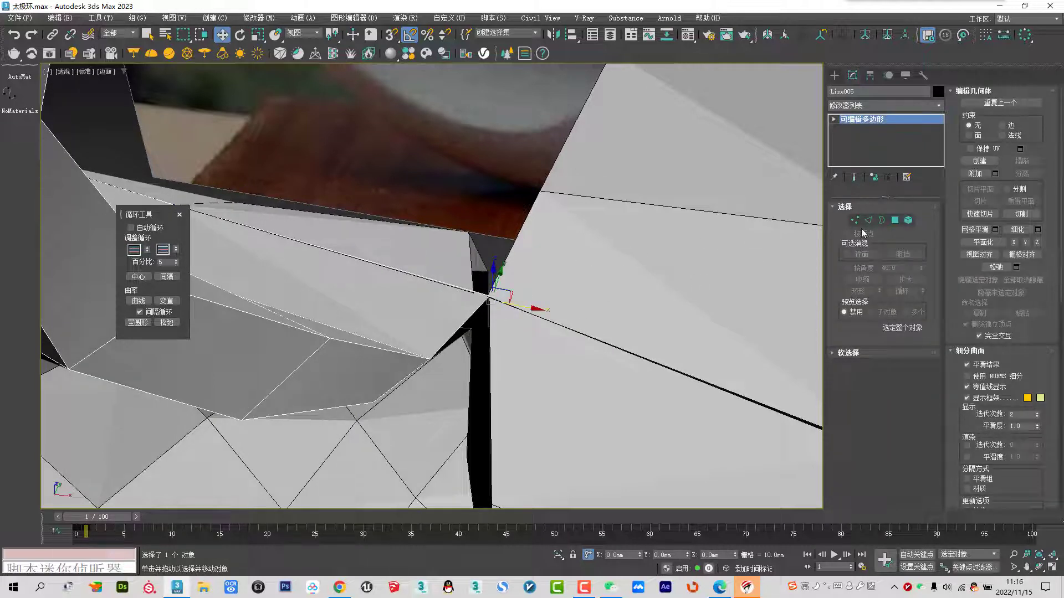
left_click(855, 220)
key("s")
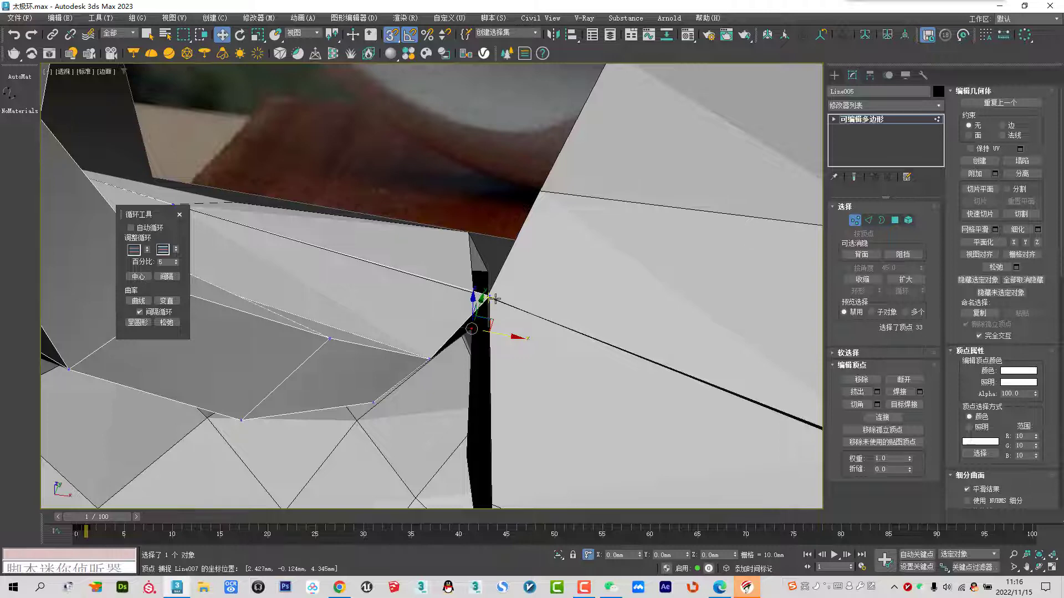
left_click_drag(495, 299, 474, 292)
scroll(497, 281, "down", 10)
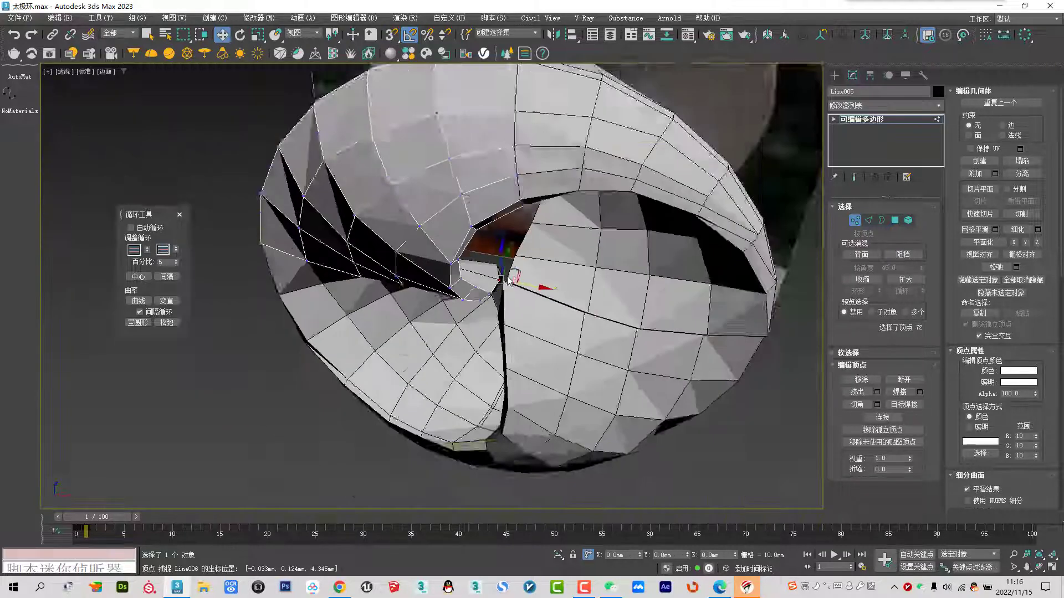
mouse_move(497, 281)
middle_mouse_down("alt")
mouse_move(438, 258)
mouse_move(492, 237)
middle_mouse_up("alt")
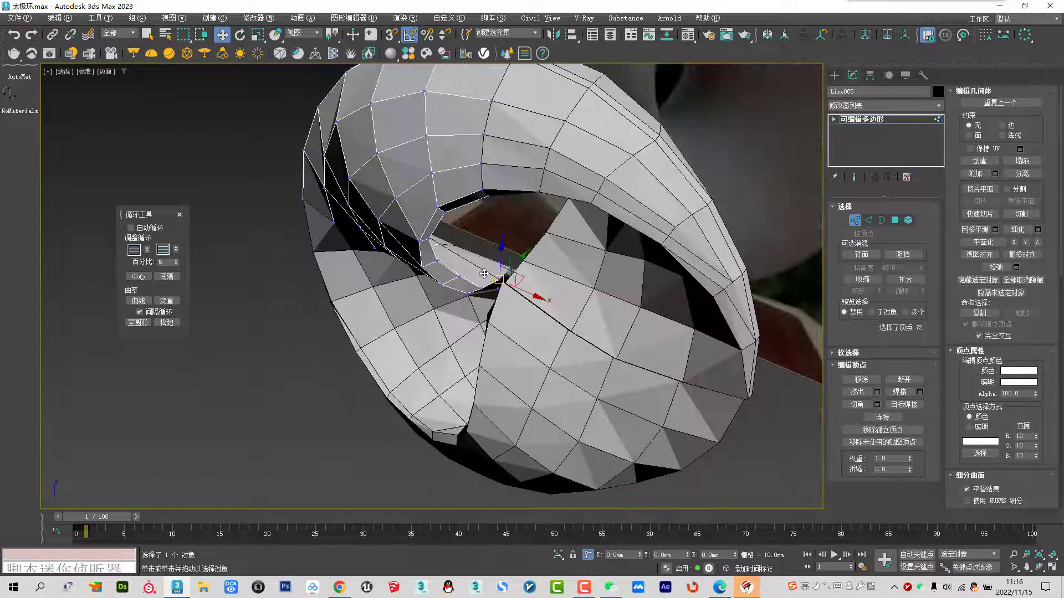
middle_click_drag(492, 237, 610, 228, "alt")
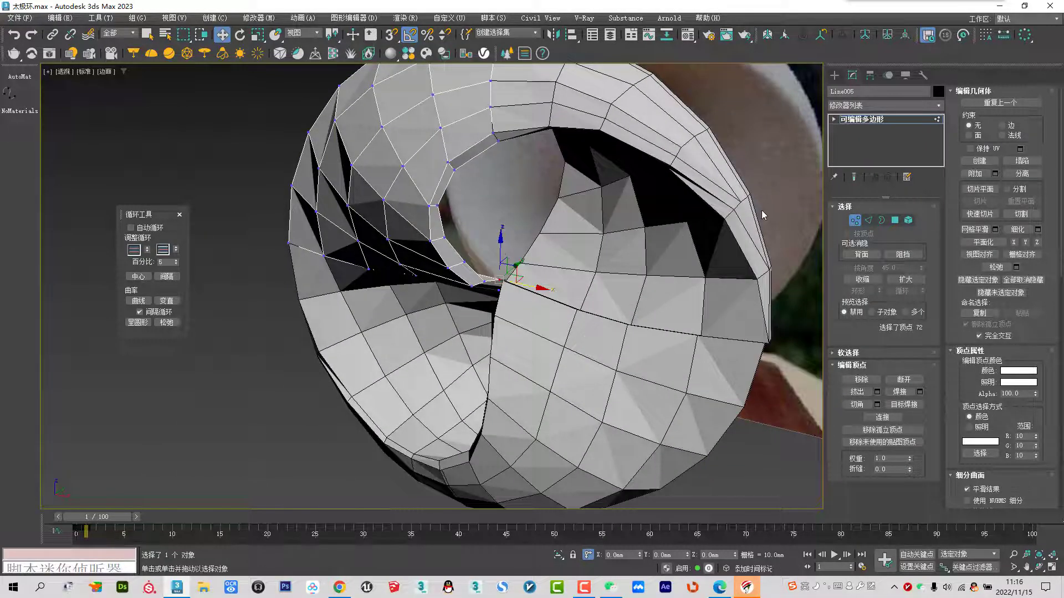
middle_click_drag(774, 265, 681, 234, "alt")
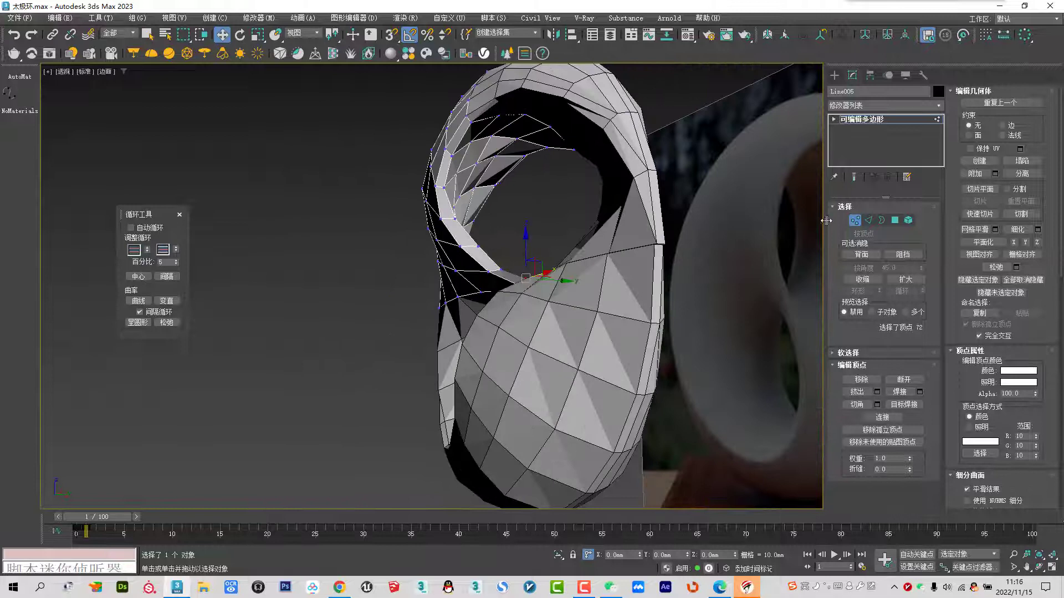
left_click(859, 222)
key("f")
scroll(588, 214, "down", 2)
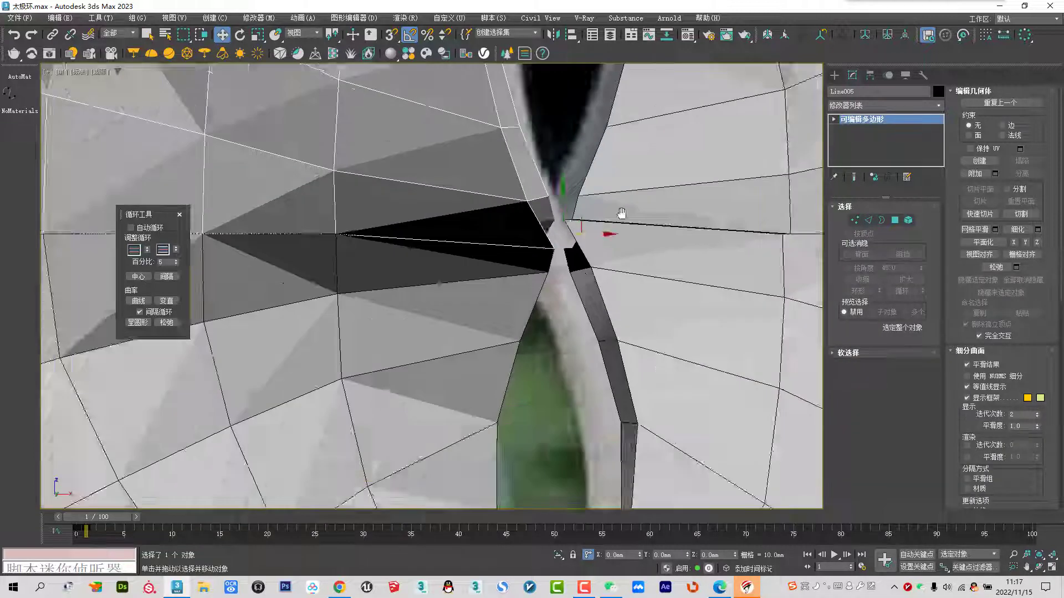
scroll(597, 201, "down", 3)
scroll(458, 220, "up", 4)
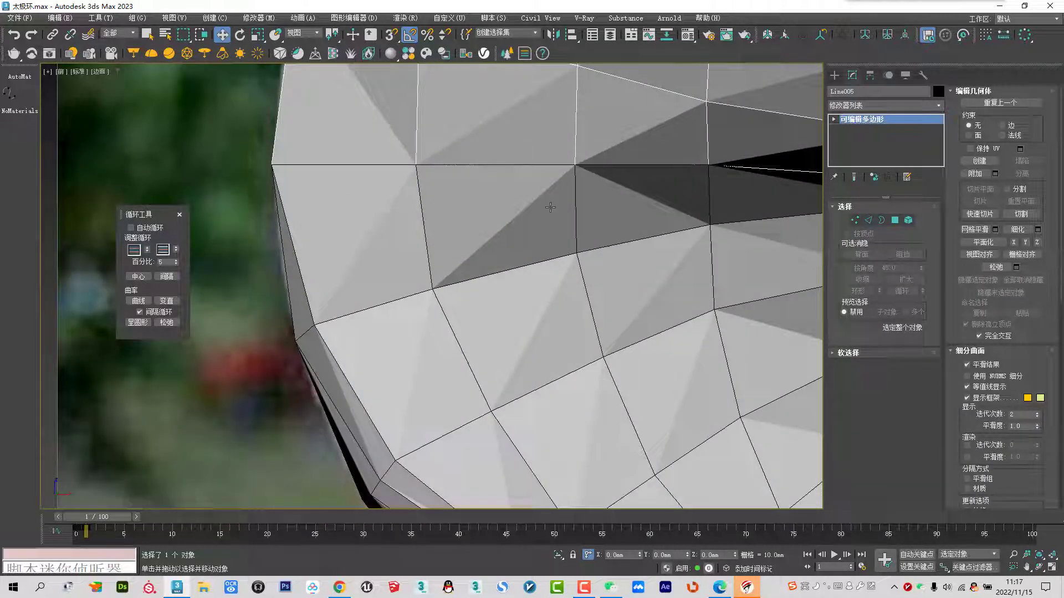
key("z")
scroll(651, 238, "up", 5)
scroll(482, 188, "up", 2)
scroll(500, 180, "up", 2)
key("s")
left_click(499, 162)
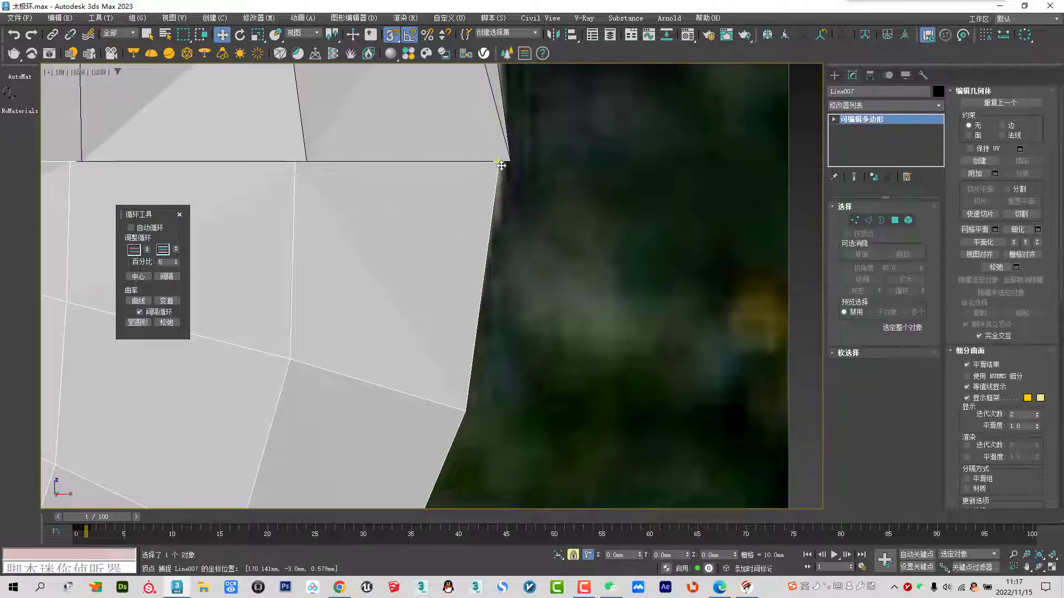
left_click_drag(501, 165, 516, 165)
key("z")
key("s")
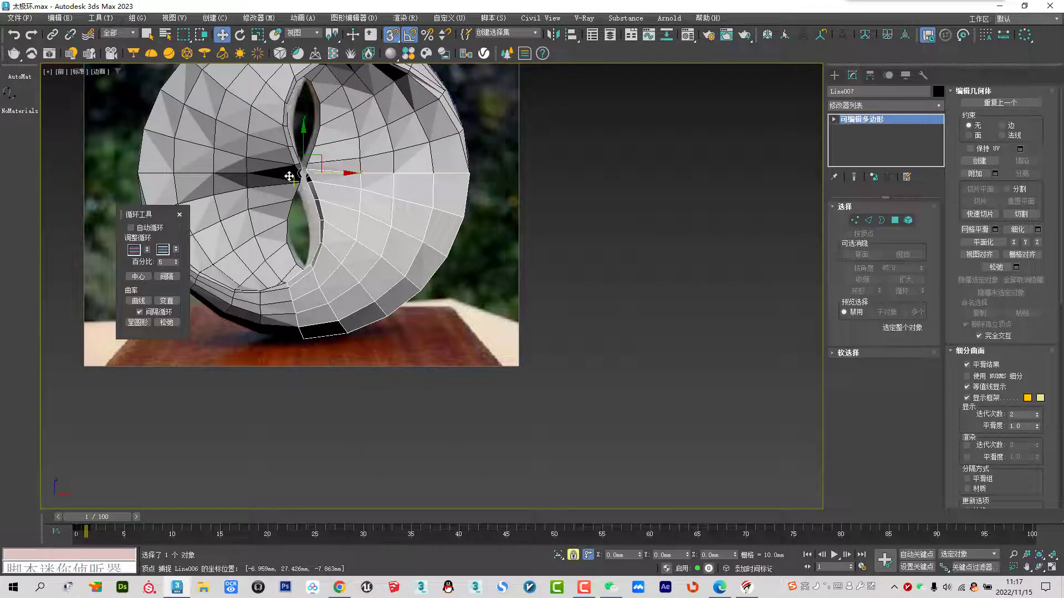
scroll(321, 169, "up", 6)
key("p")
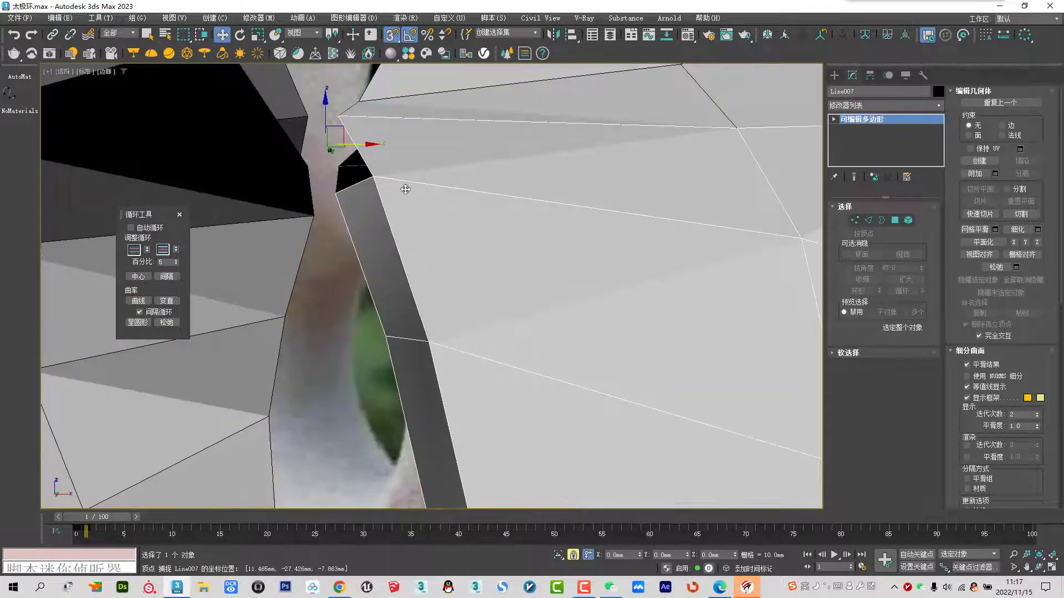
scroll(404, 185, "down", 5)
middle_click_drag(423, 195, 446, 119, "alt")
key("s")
middle_click_drag(422, 163, 443, 144, "alt")
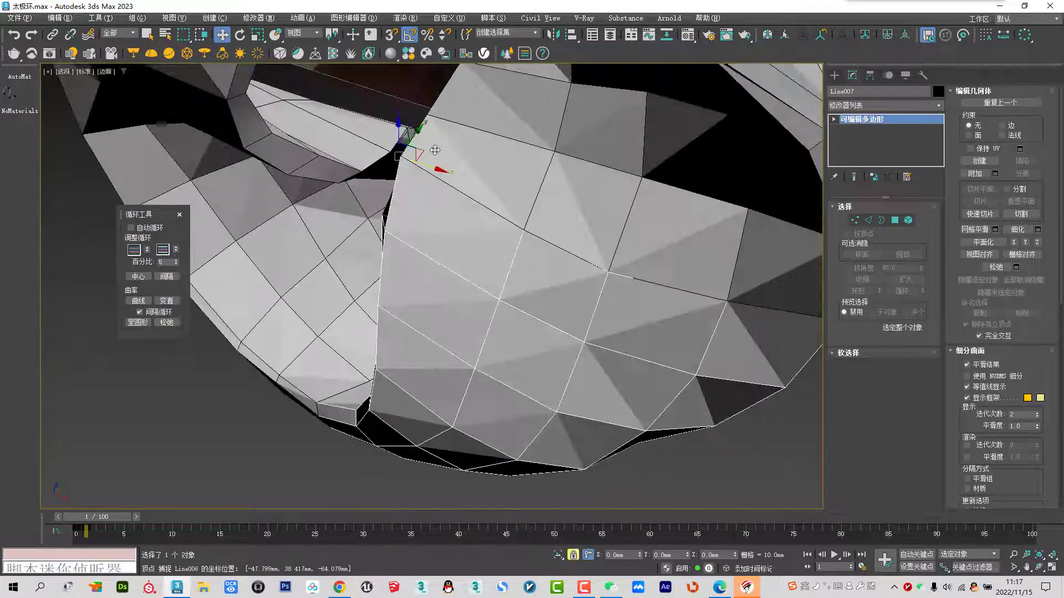
scroll(387, 166, "up", 3)
scroll(388, 167, "up", 3)
middle_click_drag(483, 82, 469, 121, "alt")
scroll(469, 122, "down", 3)
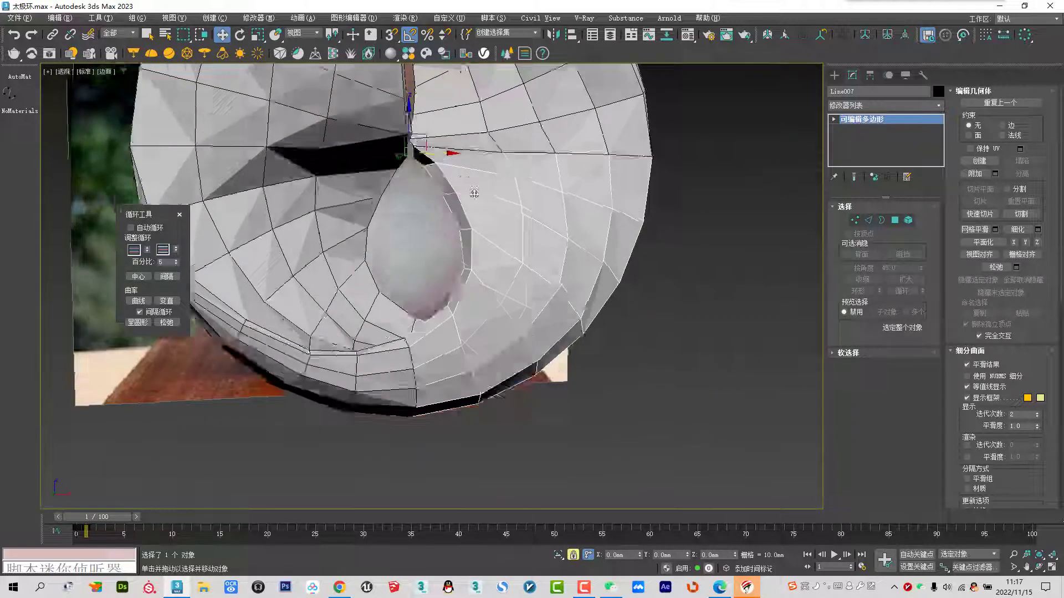
scroll(410, 355, "up", 2)
scroll(380, 399, "up", 2)
scroll(343, 422, "up", 2)
scroll(343, 422, "down", 1)
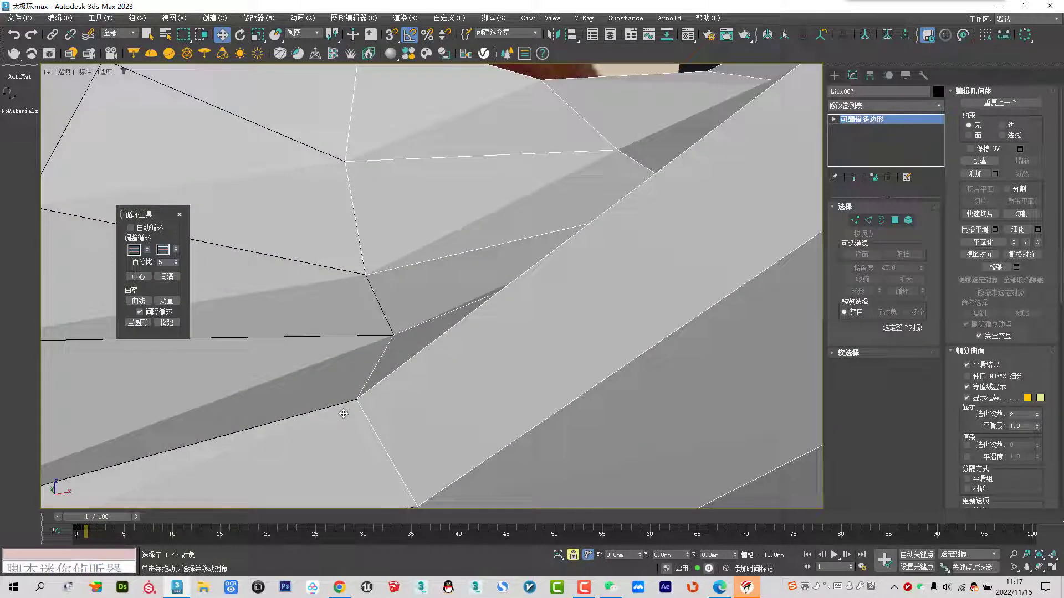
scroll(344, 411, "down", 3)
scroll(344, 410, "up", 2)
scroll(429, 405, "up", 2)
mouse_move(429, 405)
middle_mouse_down("alt")
mouse_move(408, 287)
mouse_move(433, 230)
middle_mouse_up("alt")
scroll(407, 288, "down", 5)
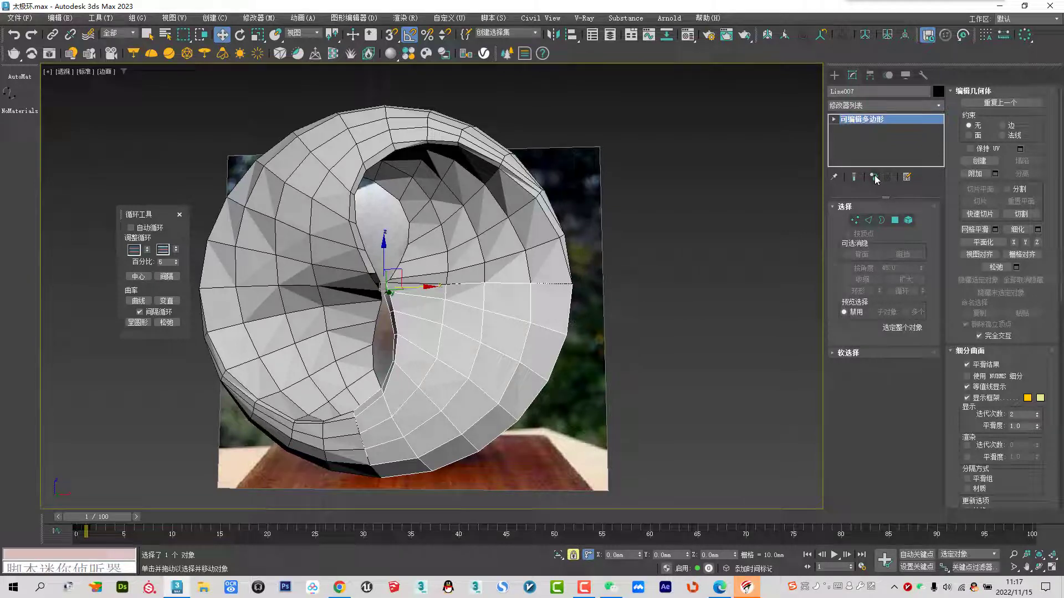
Attach the left ring half and the remaining piece to Line007
left_click(976, 174)
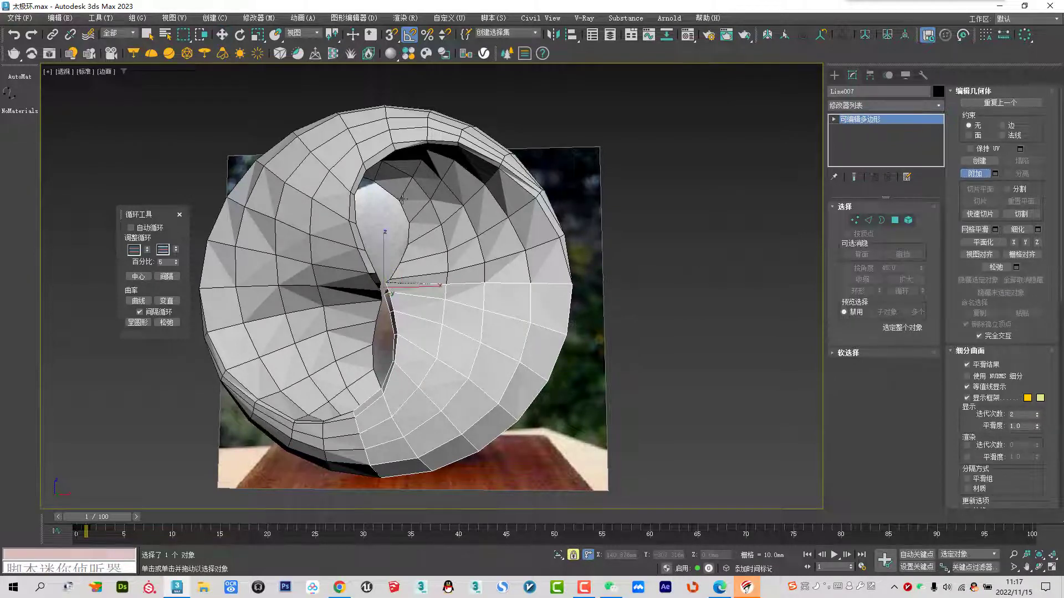
left_click(327, 211)
left_click(465, 260)
right_click(465, 260)
middle_click_drag(465, 260, 444, 265, "alt")
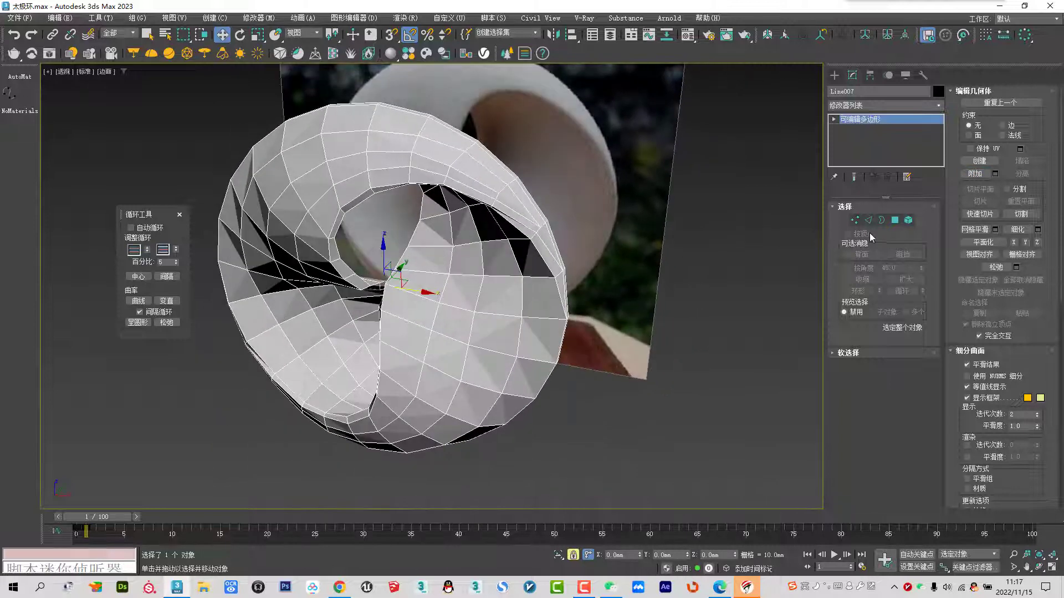
Inspect Line007's open borders and seam vertices up close
left_click(882, 221)
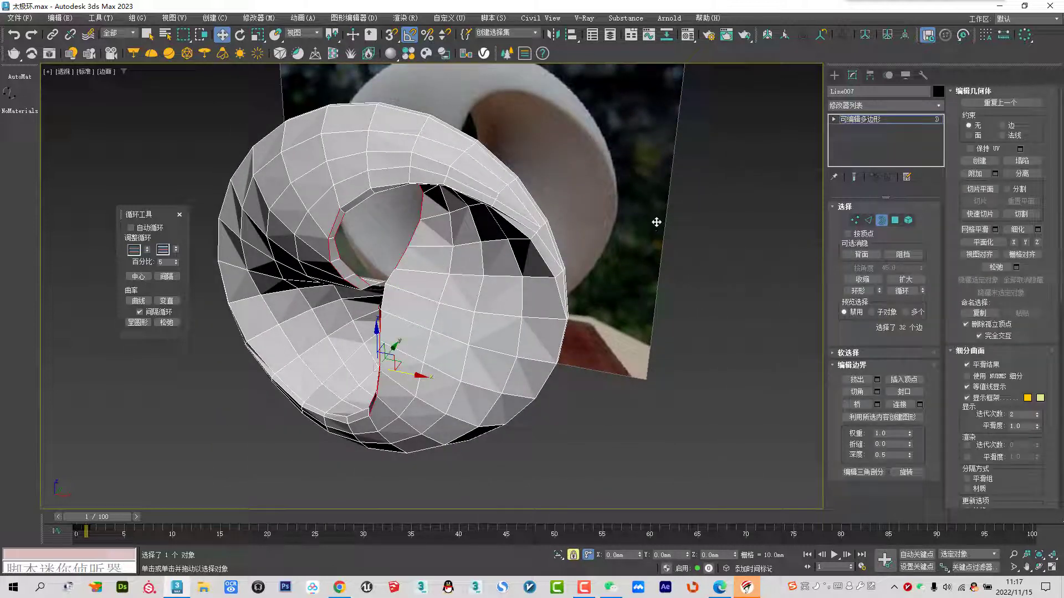
left_click(854, 221)
mouse_move(636, 285)
middle_mouse_down("alt")
mouse_move(627, 255)
mouse_move(639, 268)
middle_mouse_up("alt")
scroll(346, 259, "up", 4)
scroll(564, 257, "up", 3)
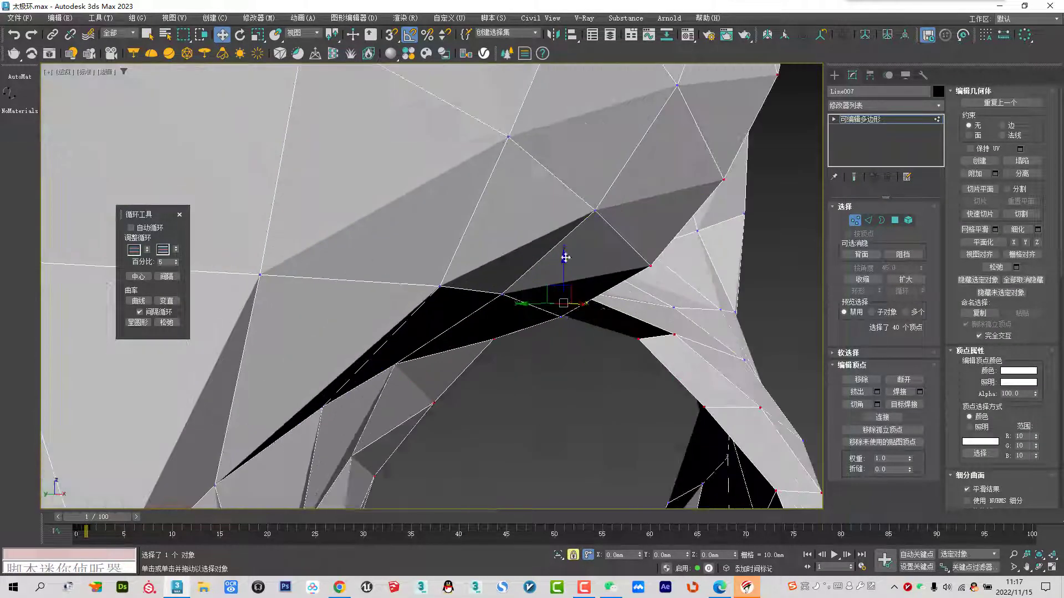
left_click(881, 222)
scroll(575, 276, "down", 7)
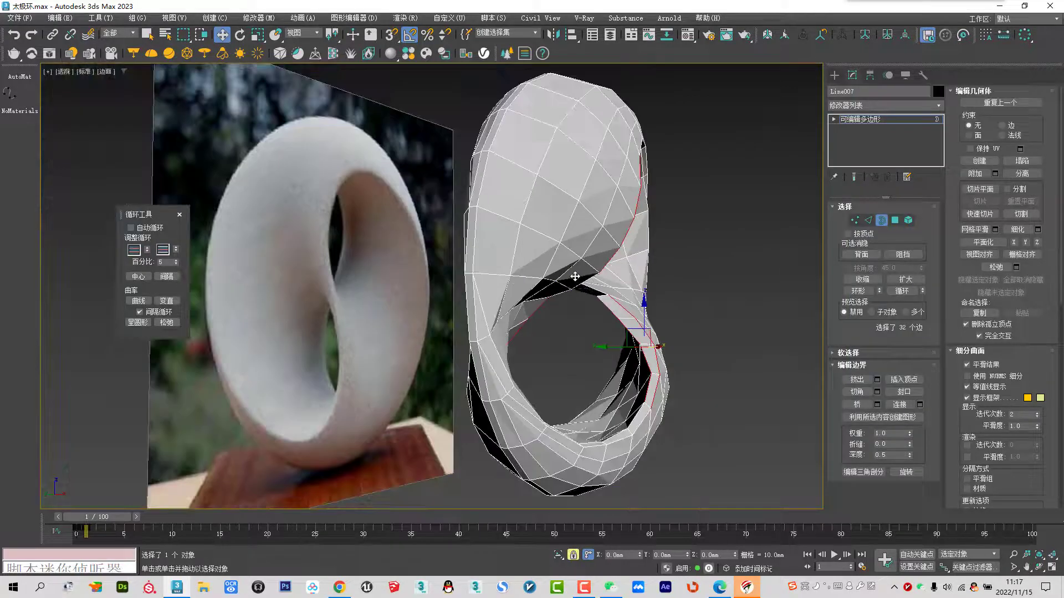
left_click(881, 221)
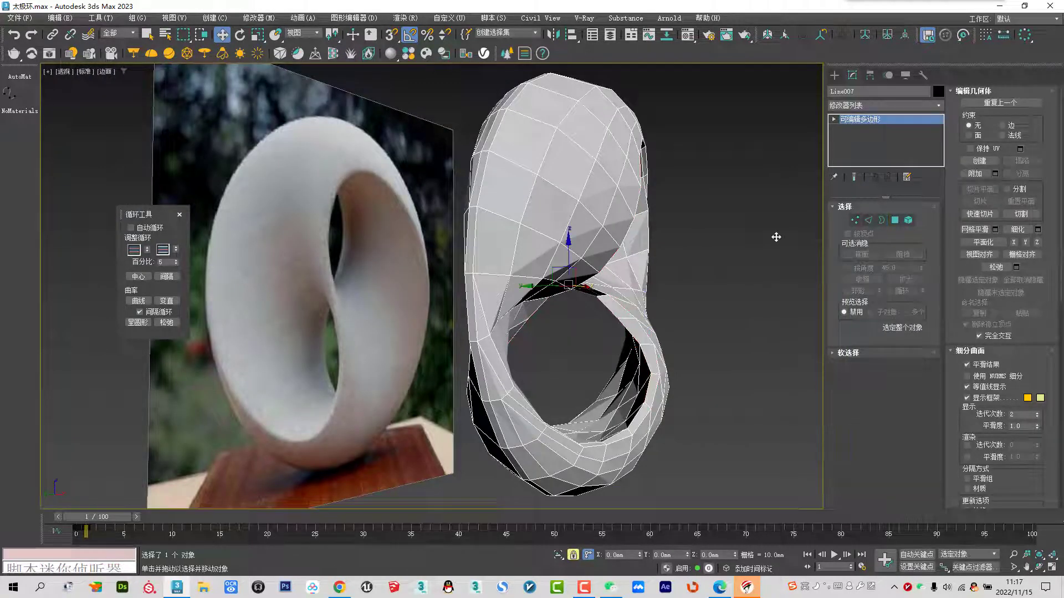
scroll(610, 277, "up", 3)
Turn off the selection lock and select all the ring's open borders
middle_click_drag(609, 277, 593, 344, "alt")
right_click(637, 343)
left_click(630, 347)
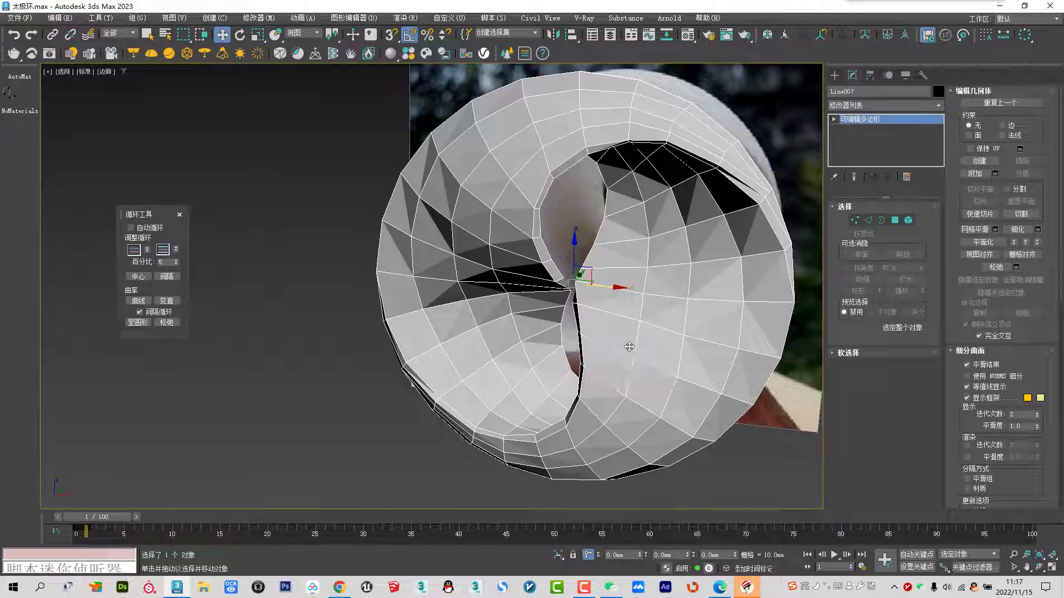
left_click(881, 220)
mouse_move(577, 313)
middle_mouse_down("alt")
mouse_move(617, 299)
mouse_move(641, 225)
mouse_move(814, 249)
middle_mouse_up("alt")
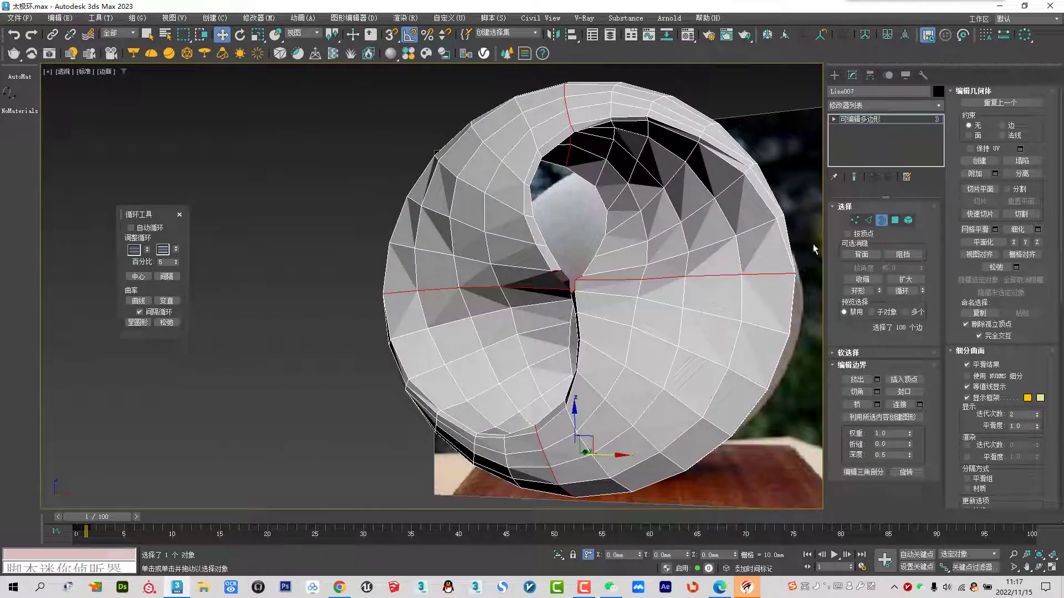
Weld the seam vertices and select the remaining open border
left_click(855, 220)
left_click(901, 392)
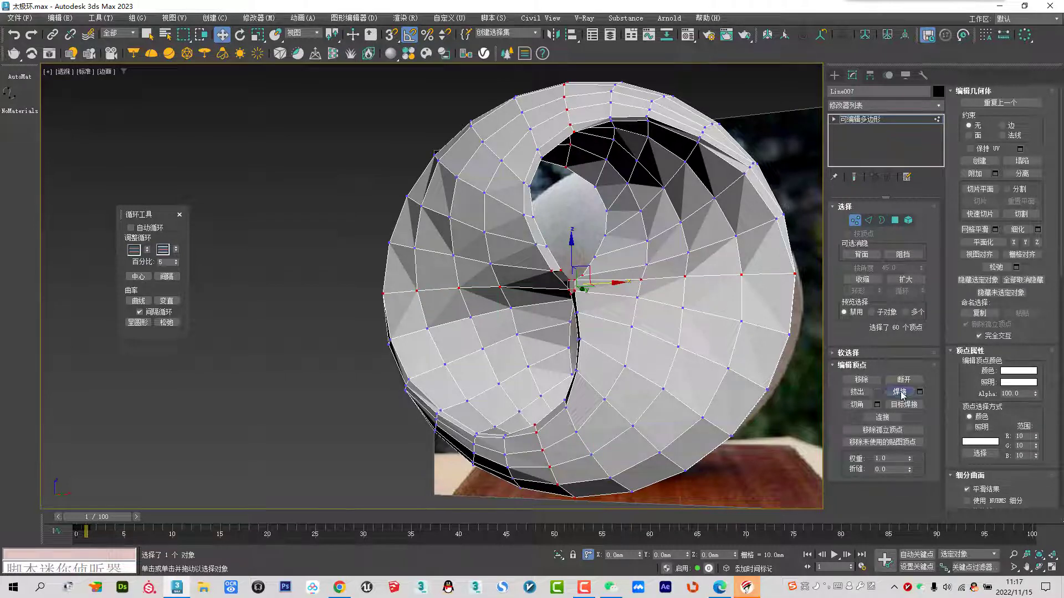
left_click(881, 220)
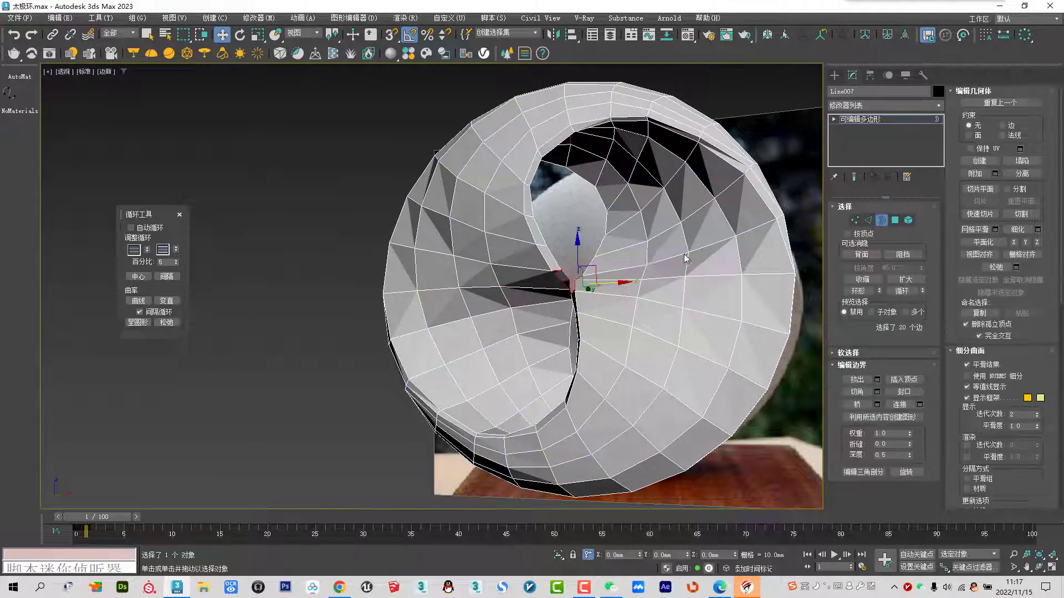
mouse_move(604, 280)
middle_mouse_down("alt")
mouse_move(554, 260)
mouse_move(574, 323)
middle_mouse_up("alt")
scroll(555, 259, "up", 5)
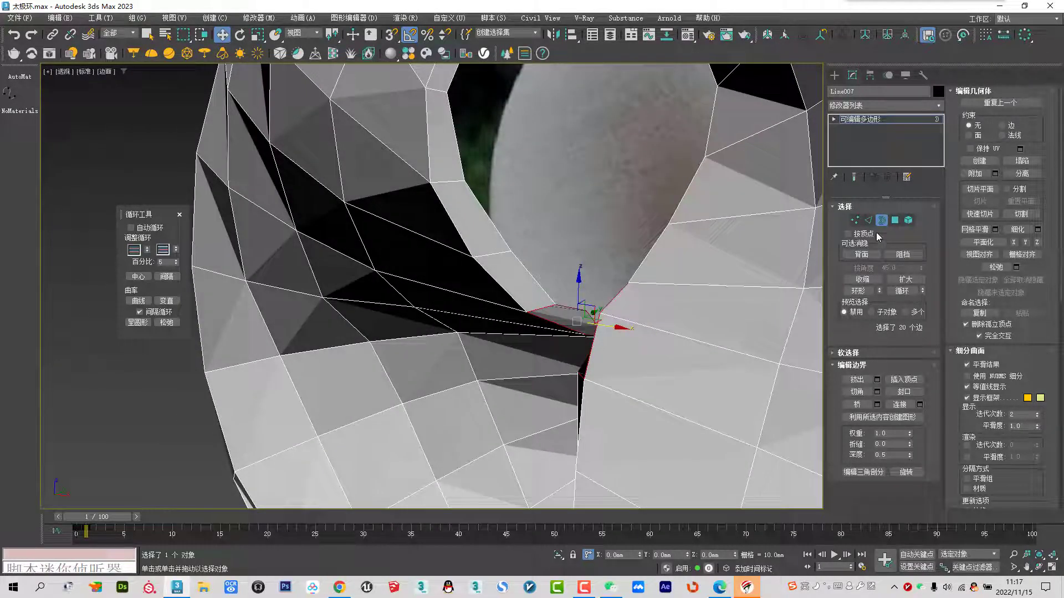
Select the pair of edges on either side of the gap near the centre
left_click(868, 221)
left_click(546, 313)
middle_click_drag(545, 313, 583, 364, "alt")
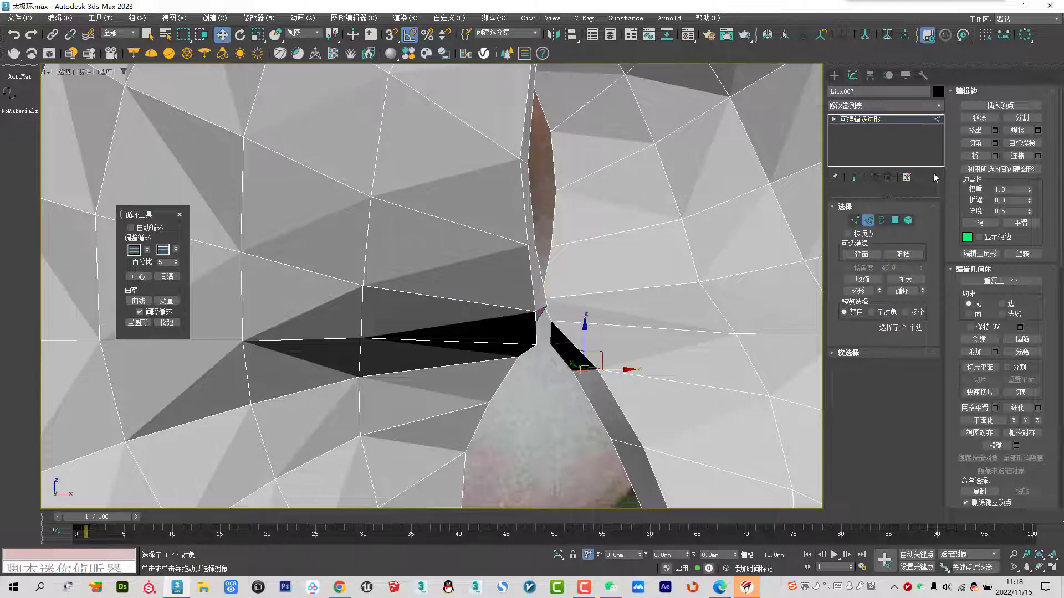
mouse_move(776, 269)
middle_mouse_down("alt")
mouse_move(543, 355)
mouse_move(574, 404)
mouse_move(570, 358)
mouse_move(796, 314)
mouse_move(748, 313)
middle_mouse_up("alt")
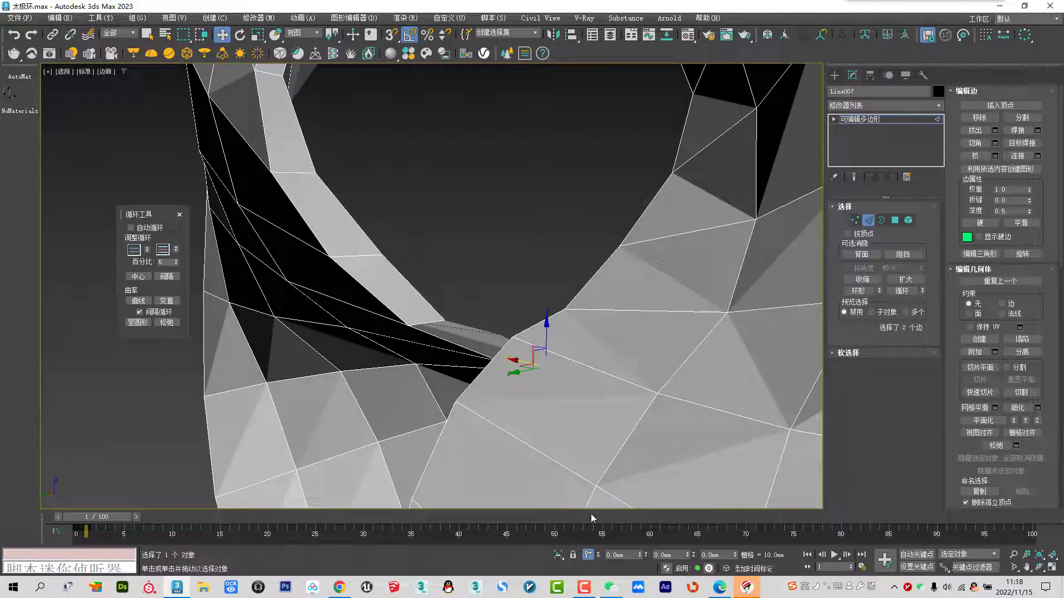
scroll(504, 392, "up", 5)
left_click(577, 353)
left_click(576, 369, "ctrl")
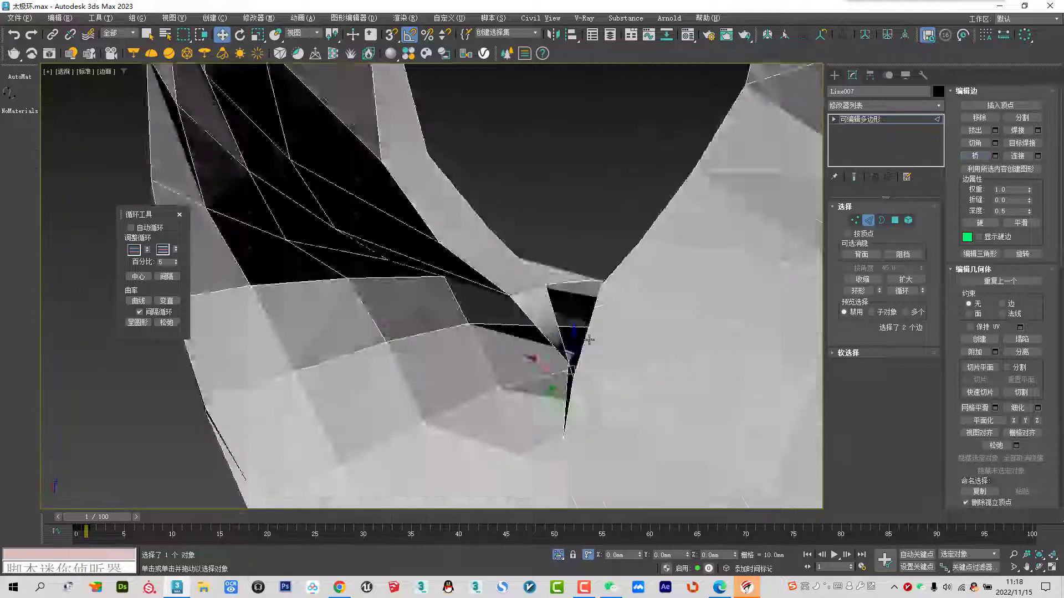
mouse_move(560, 366)
middle_mouse_down("alt")
mouse_move(511, 380)
mouse_move(521, 390)
mouse_move(571, 382)
middle_mouse_up("alt")
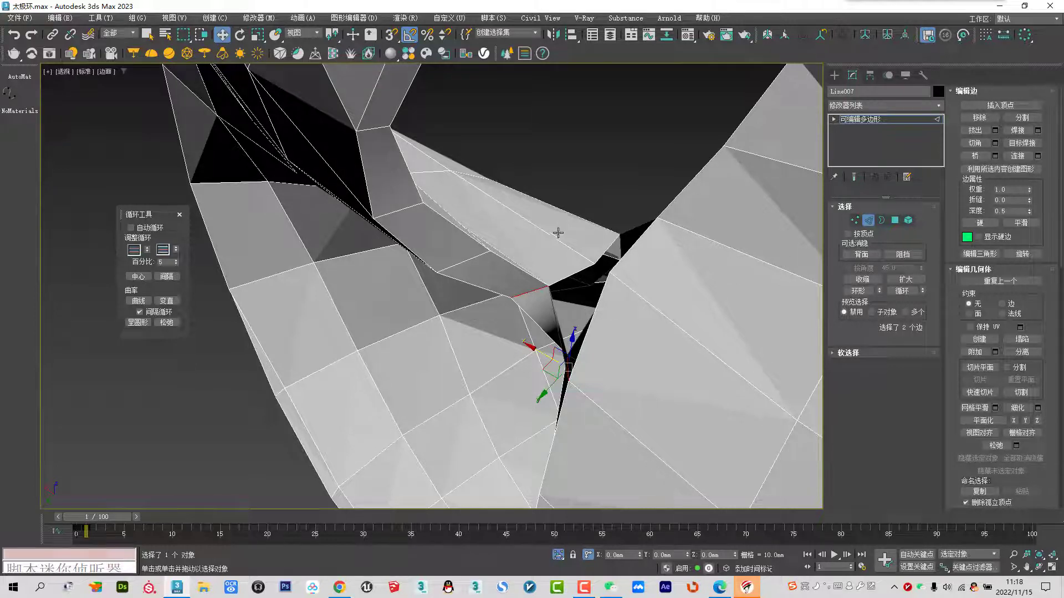
Bridge the two facing rim edges to close the central gap
double_click(608, 250)
left_click(577, 274)
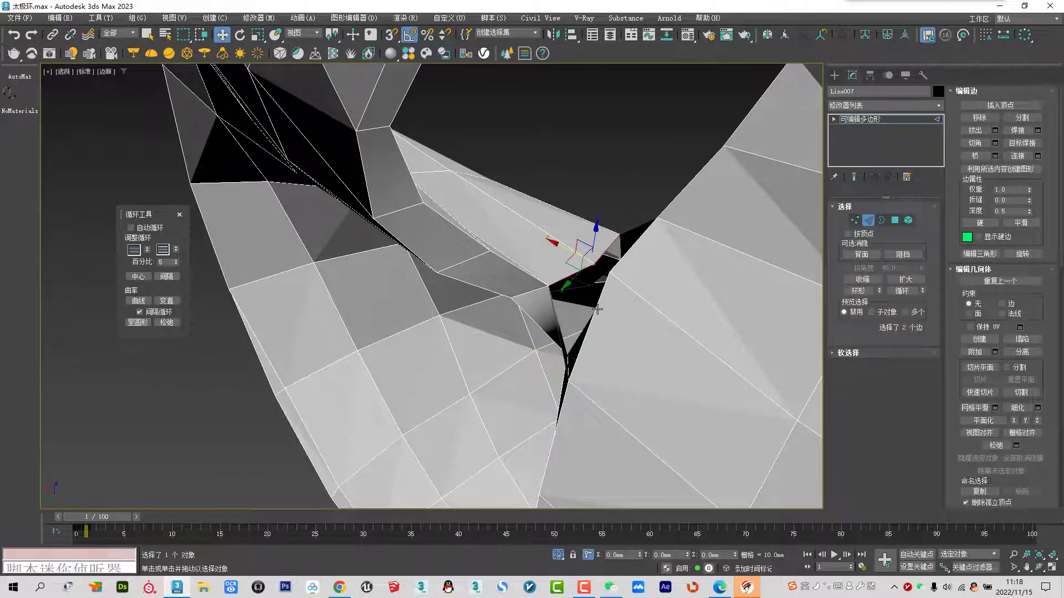
left_click(978, 156)
mouse_move(659, 256)
middle_mouse_down("alt")
mouse_move(550, 180)
mouse_move(545, 213)
middle_mouse_up("alt")
middle_click_drag(569, 249, 581, 253, "alt")
Select edges around the next gap, then two vertices at its corner
left_click(582, 253)
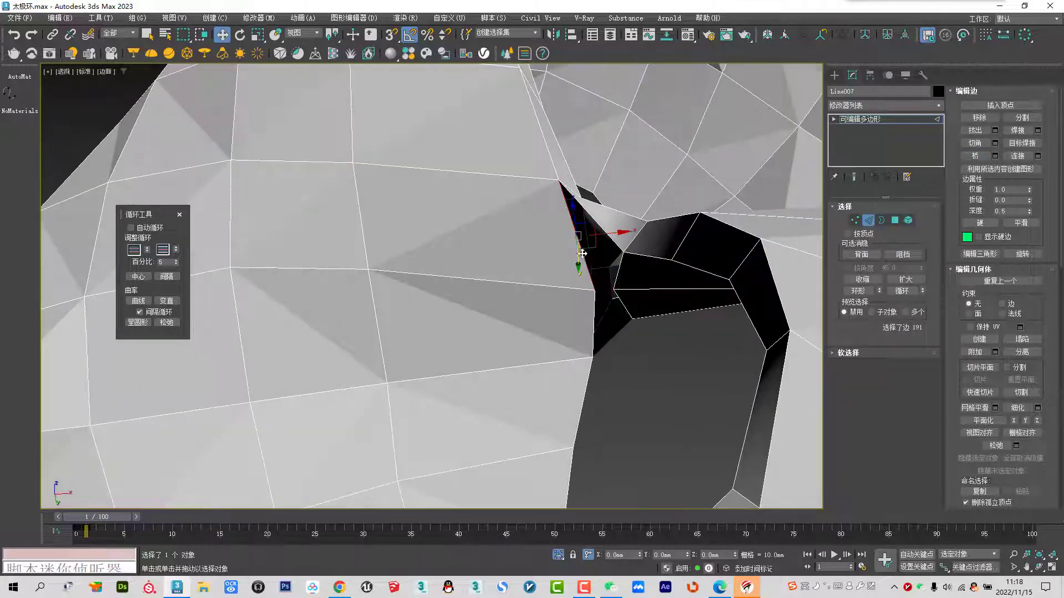
left_click(617, 274, "ctrl")
left_click(625, 312, "ctrl")
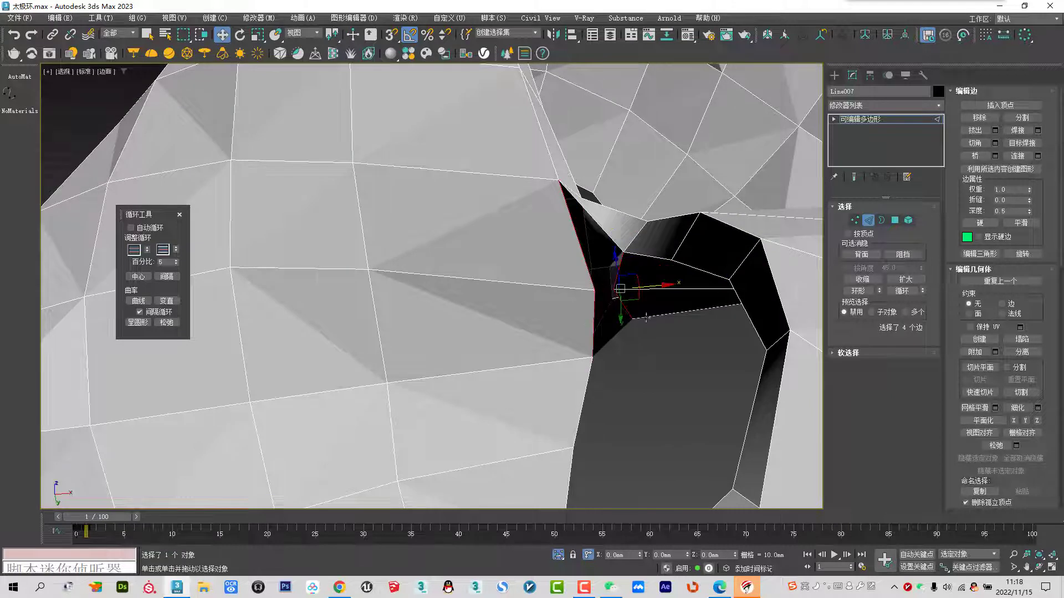
mouse_move(687, 247)
middle_mouse_down("alt")
mouse_move(708, 233)
mouse_move(704, 209)
middle_mouse_up("alt")
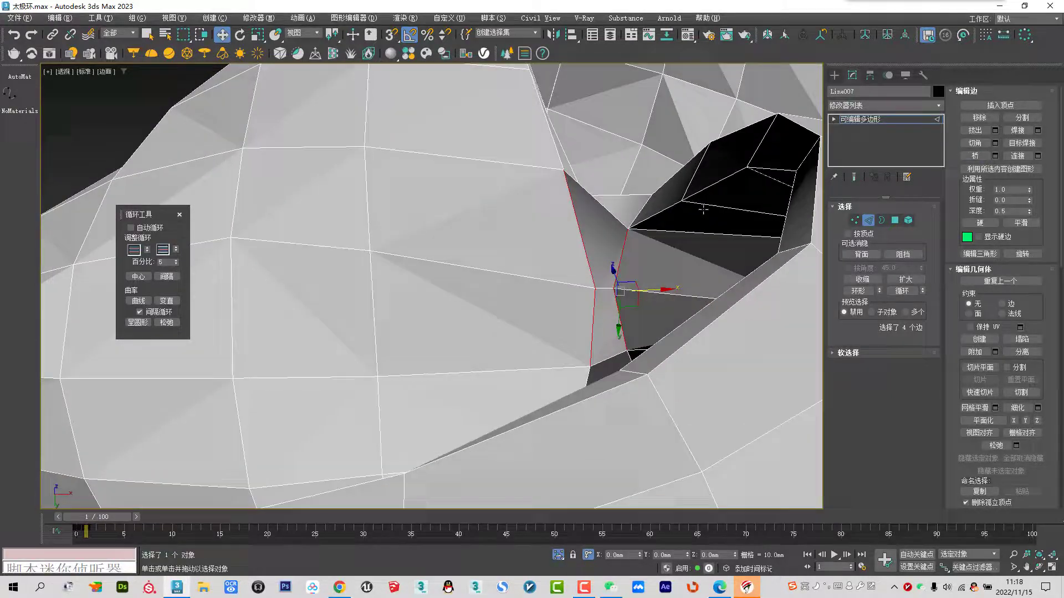
left_click(855, 221)
left_click(603, 290)
mouse_move(610, 296)
middle_mouse_down("alt")
mouse_move(624, 301)
mouse_move(604, 288)
middle_mouse_up("alt")
left_click(604, 288, "ctrl")
Add two more seam vertices to the selection and scale all four flat along Z
right_click(598, 284)
left_click(619, 308)
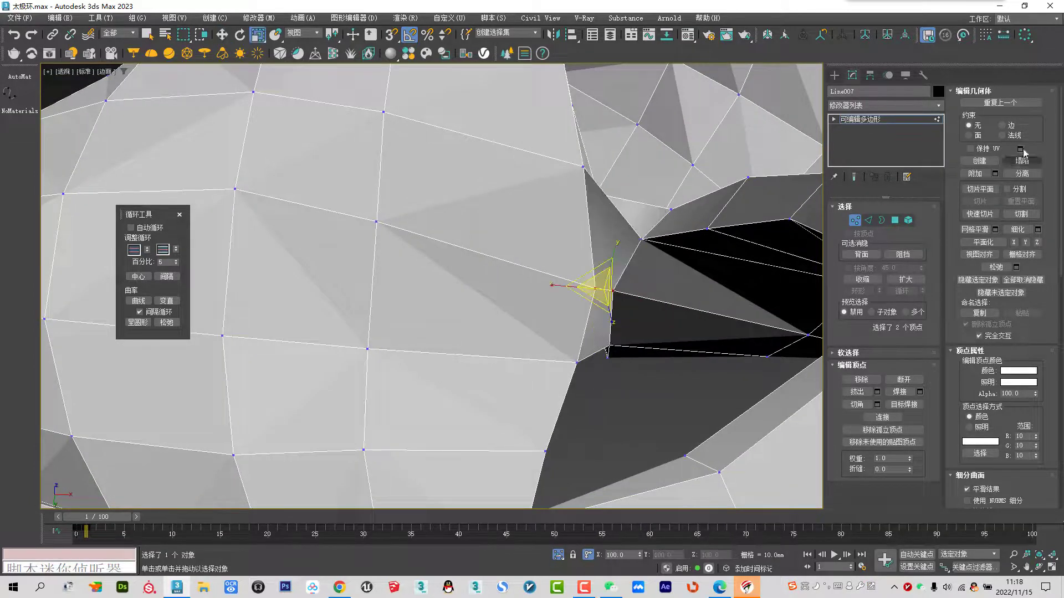
mouse_move(700, 250)
middle_mouse_down("alt")
mouse_move(643, 351)
mouse_move(613, 277)
middle_mouse_up("alt")
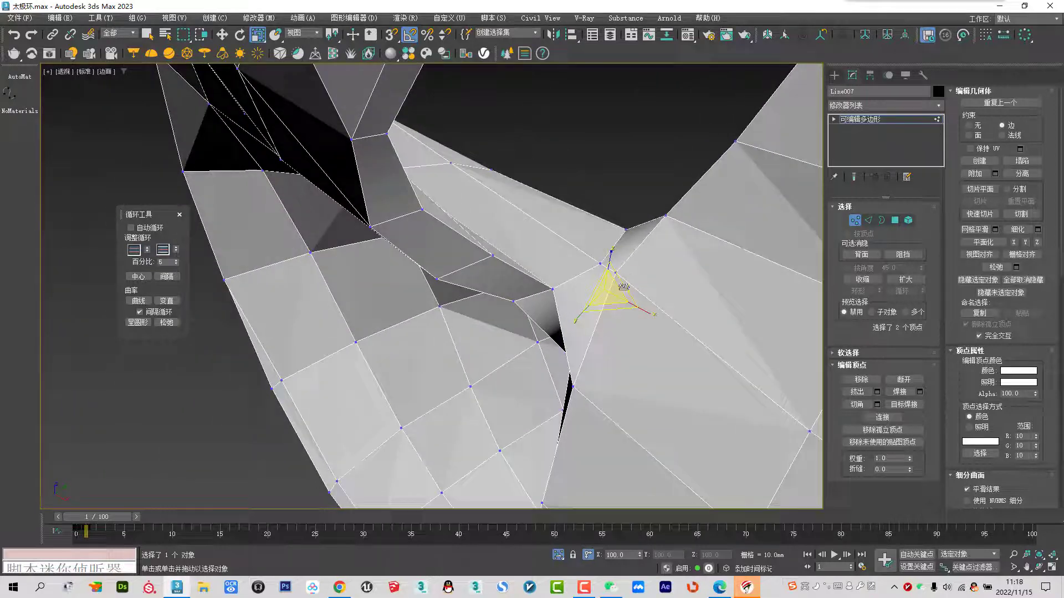
left_click(610, 243, "ctrl")
left_click(616, 272, "ctrl")
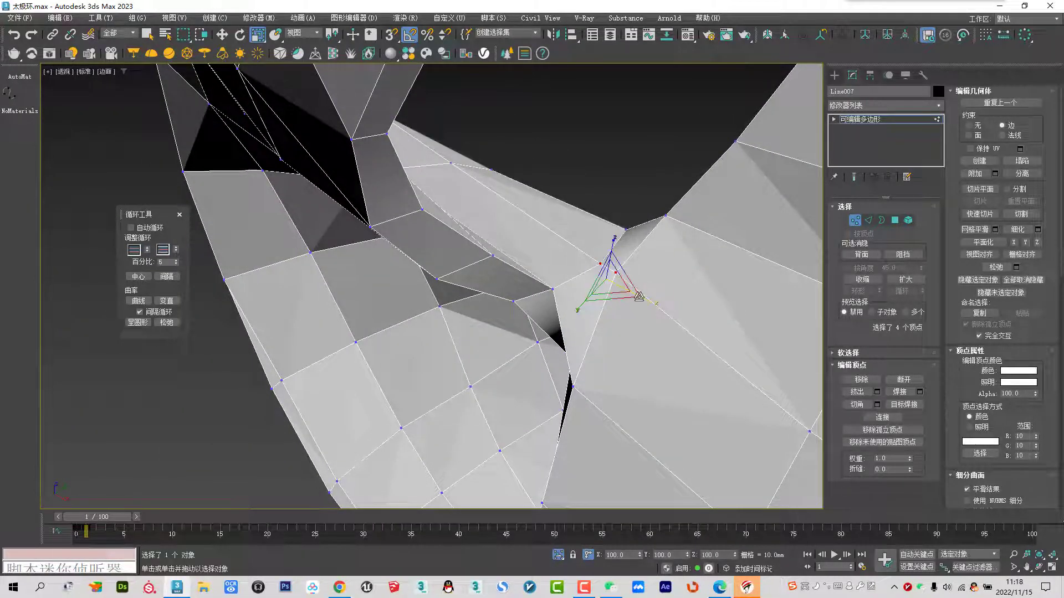
mouse_move(672, 347)
middle_mouse_down("alt")
mouse_move(656, 240)
mouse_move(689, 233)
mouse_move(703, 190)
mouse_move(608, 333)
middle_mouse_up("alt")
mouse_move(607, 333)
left_mouse_down()
mouse_move(615, 257)
mouse_move(616, 272)
left_mouse_up()
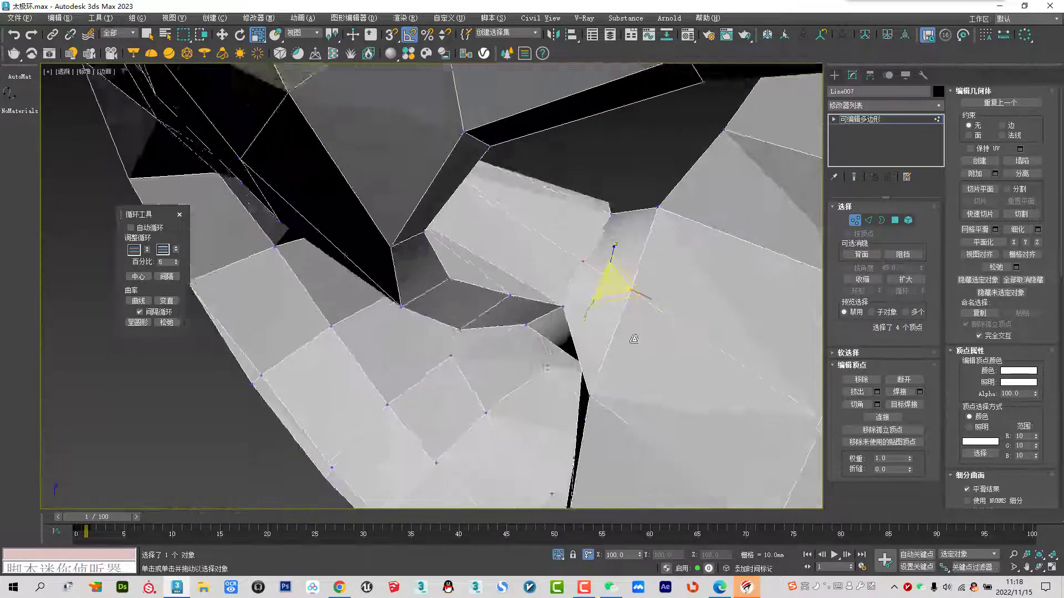
mouse_move(617, 271)
middle_mouse_down("alt")
mouse_move(671, 226)
mouse_move(601, 324)
middle_mouse_up("alt")
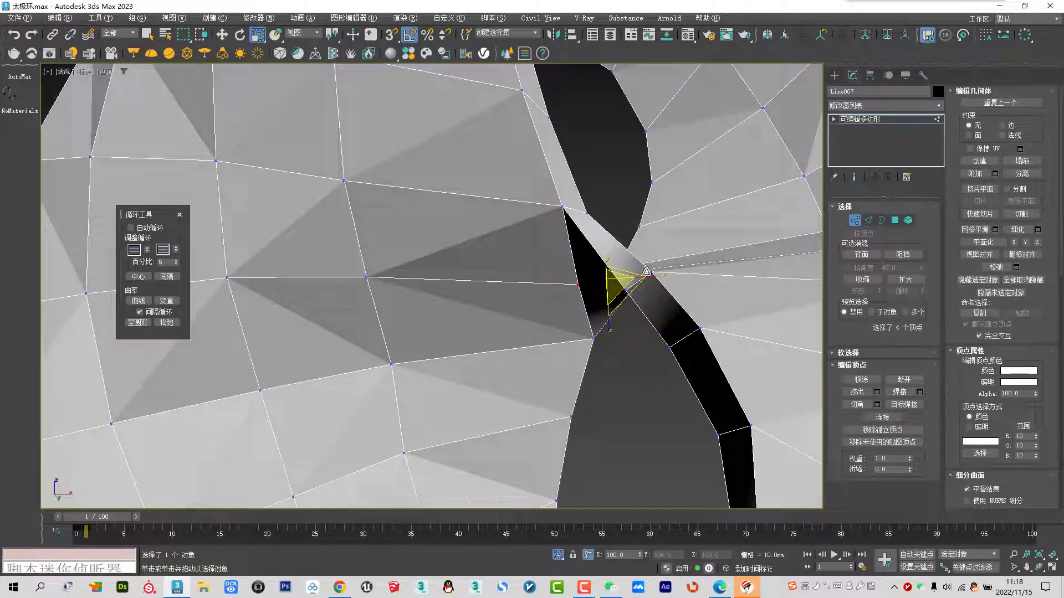
Return to the Move tool and select a single vertex near the gap
right_click(567, 257)
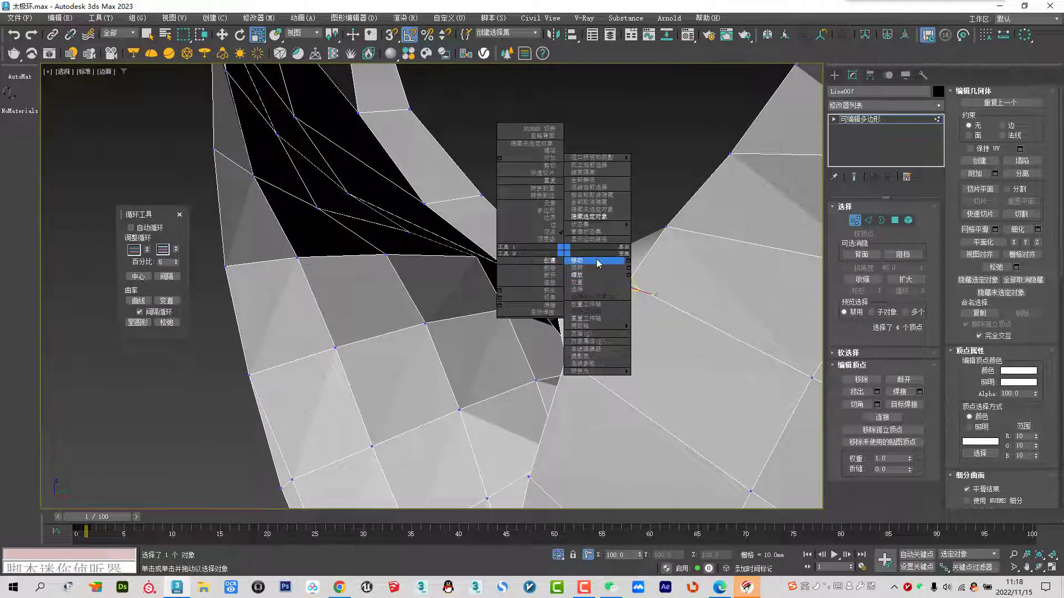
left_click(588, 261)
left_click(548, 260)
mouse_move(553, 261)
middle_mouse_down("alt")
mouse_move(582, 226)
mouse_move(588, 308)
mouse_move(544, 316)
mouse_move(424, 305)
mouse_move(430, 320)
middle_mouse_up("alt")
middle_click_drag(527, 260, 634, 370, "alt")
Scale the four seam vertices apart along Y
right_click(606, 356)
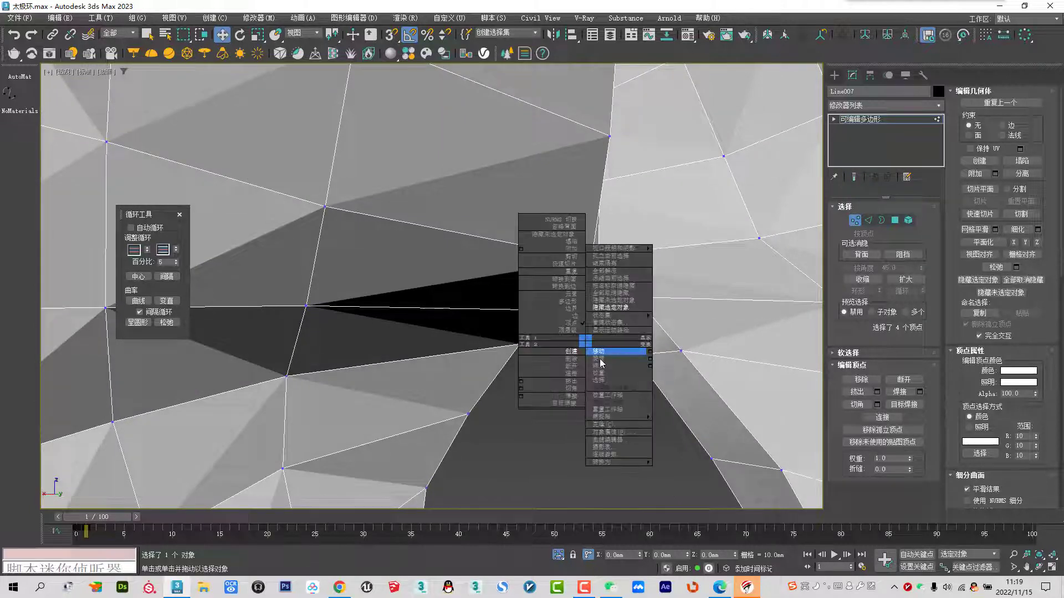
left_click(606, 368)
middle_click_drag(610, 332, 604, 304, "alt")
left_click_drag(604, 302, 612, 298)
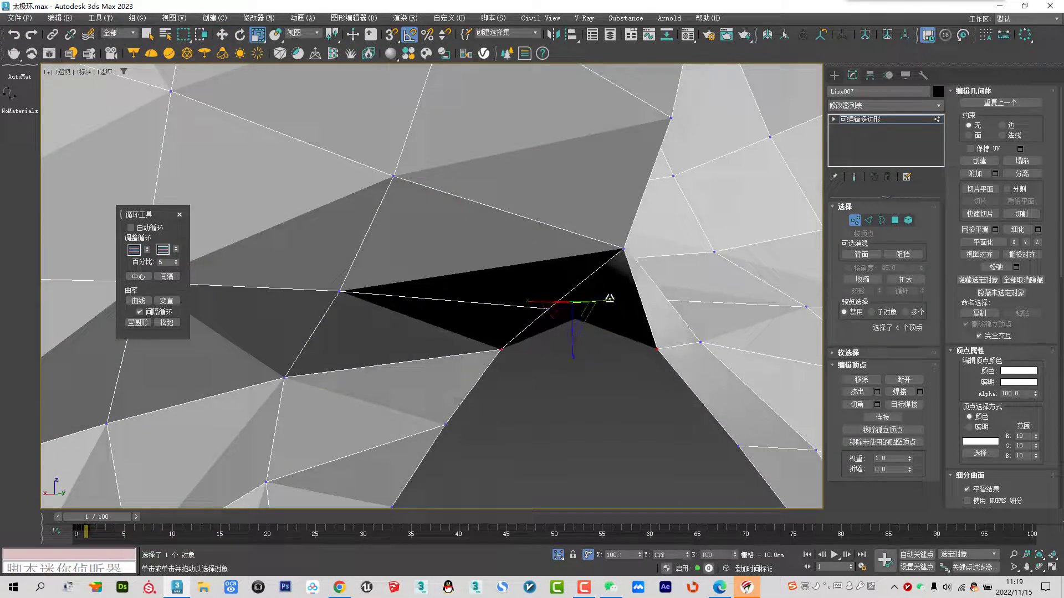
mouse_move(613, 298)
middle_mouse_down("alt")
mouse_move(635, 335)
mouse_move(577, 387)
mouse_move(637, 277)
mouse_move(719, 278)
middle_mouse_up("alt")
scroll(679, 239, "down", 5)
middle_click_drag(678, 238, 700, 272, "alt")
Select vertex 220 to check the seam, then exit Vertex sub-object mode
left_click(700, 273)
scroll(634, 297, "up", 4)
mouse_move(633, 297)
middle_mouse_down("alt")
mouse_move(565, 344)
mouse_move(659, 338)
mouse_move(634, 310)
mouse_move(737, 249)
mouse_move(726, 216)
mouse_move(714, 227)
mouse_move(740, 276)
mouse_move(682, 238)
mouse_move(622, 225)
mouse_move(622, 238)
mouse_move(538, 275)
middle_mouse_up("alt")
left_click(856, 223)
scroll(707, 231, "down", 3)
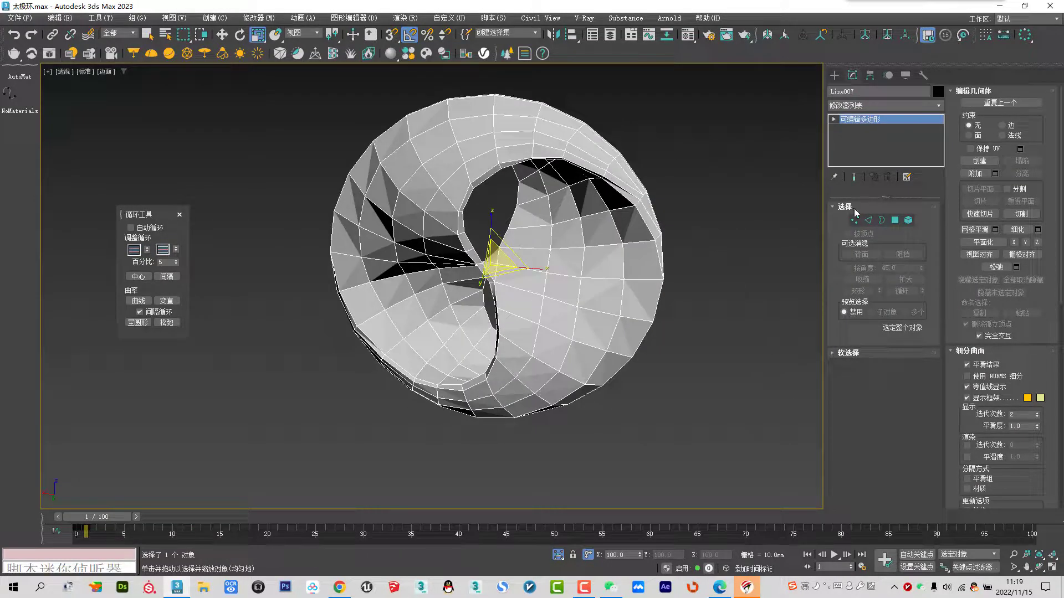
right_click(643, 223)
left_click(667, 232)
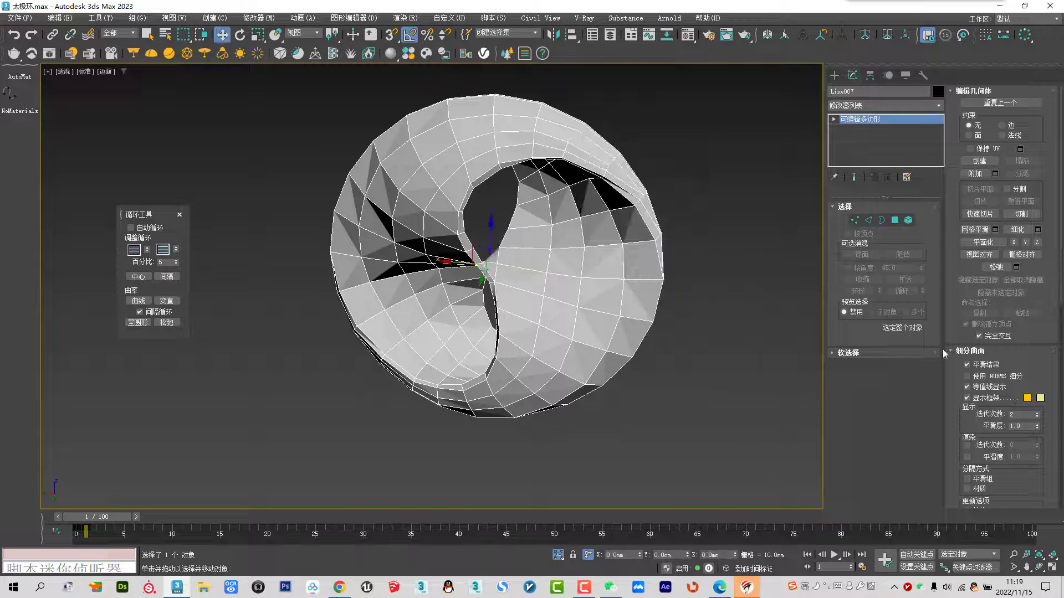
left_click(968, 376)
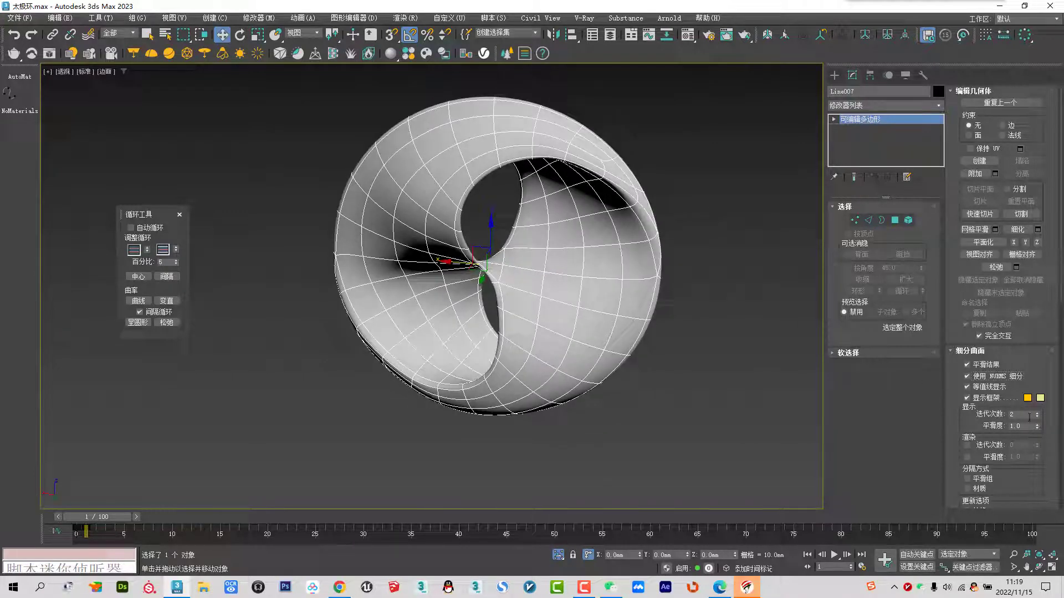
middle_click_drag(499, 277, 515, 320, "alt")
scroll(505, 303, "up", 5)
key("f")
key("F4")
key("F4")
key("F4")
key("F4")
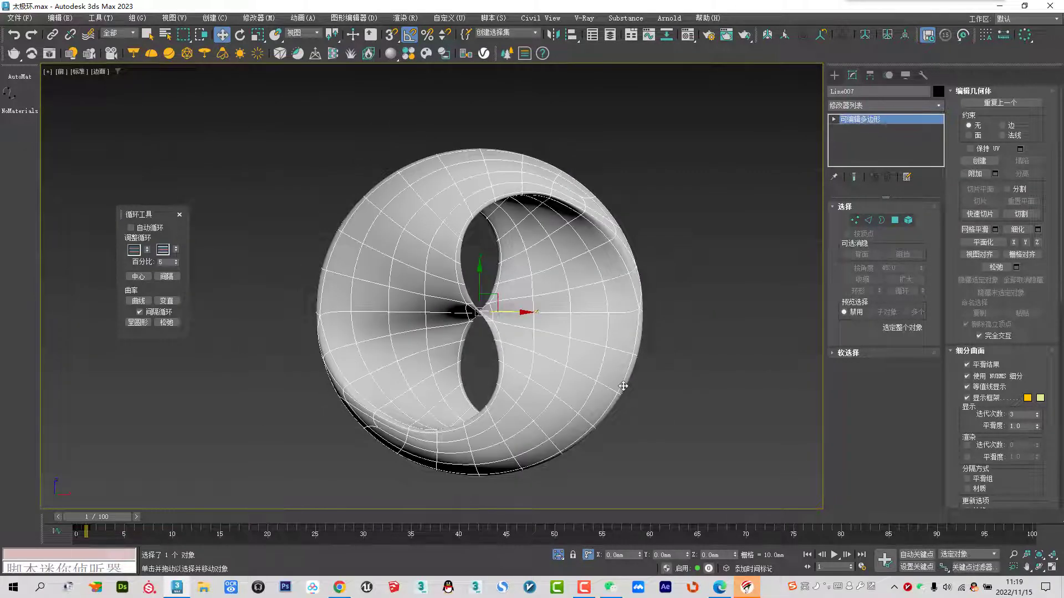
key("p")
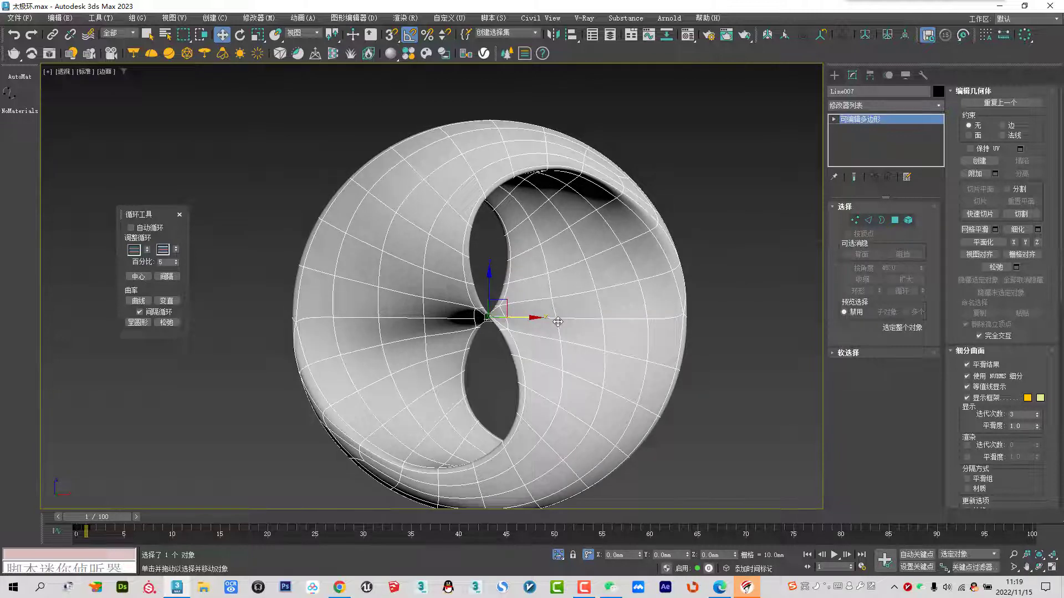
mouse_move(571, 321)
middle_mouse_down("alt")
mouse_move(579, 256)
mouse_move(494, 291)
mouse_move(494, 237)
mouse_move(503, 253)
mouse_move(452, 277)
mouse_move(472, 249)
mouse_move(475, 176)
middle_mouse_up("alt")
key("F4")
scroll(473, 249, "up", 5)
scroll(451, 225, "down", 5)
middle_click_drag(561, 188, 543, 279, "alt")
middle_click_drag(344, 237, 405, 156, "alt")
left_click(969, 377)
key("F4")
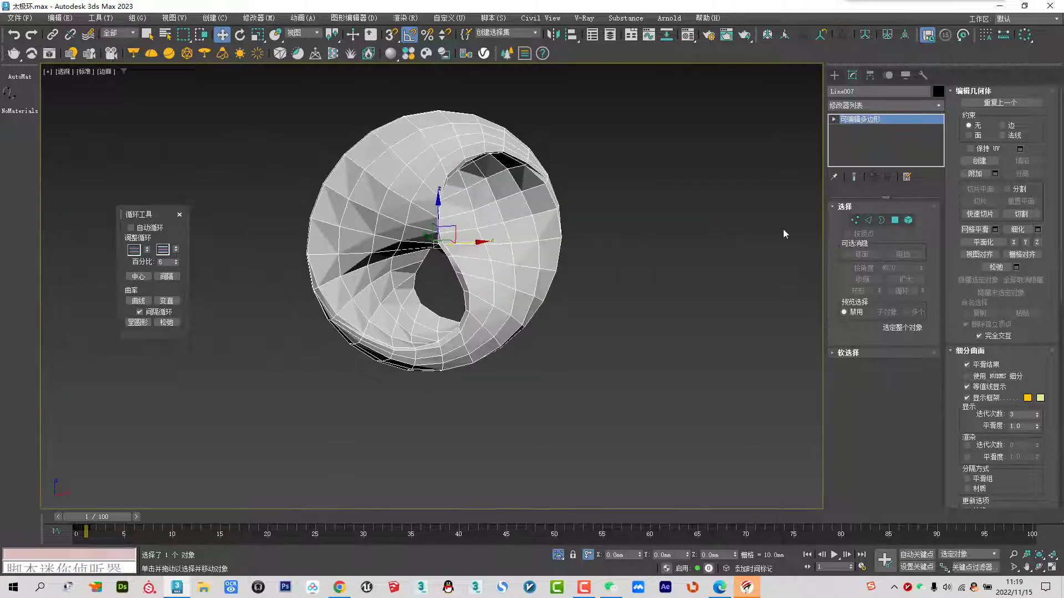
scroll(562, 228, "up", 3)
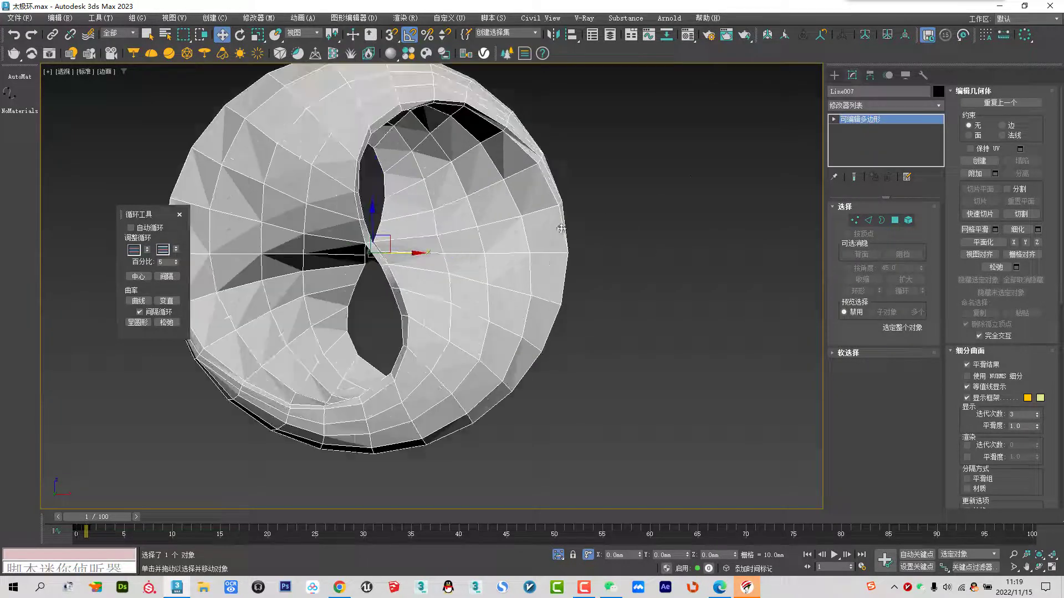
Add a Push modifier to the ring with a 3.0mm push amount
left_click(864, 104)
left_click(863, 197)
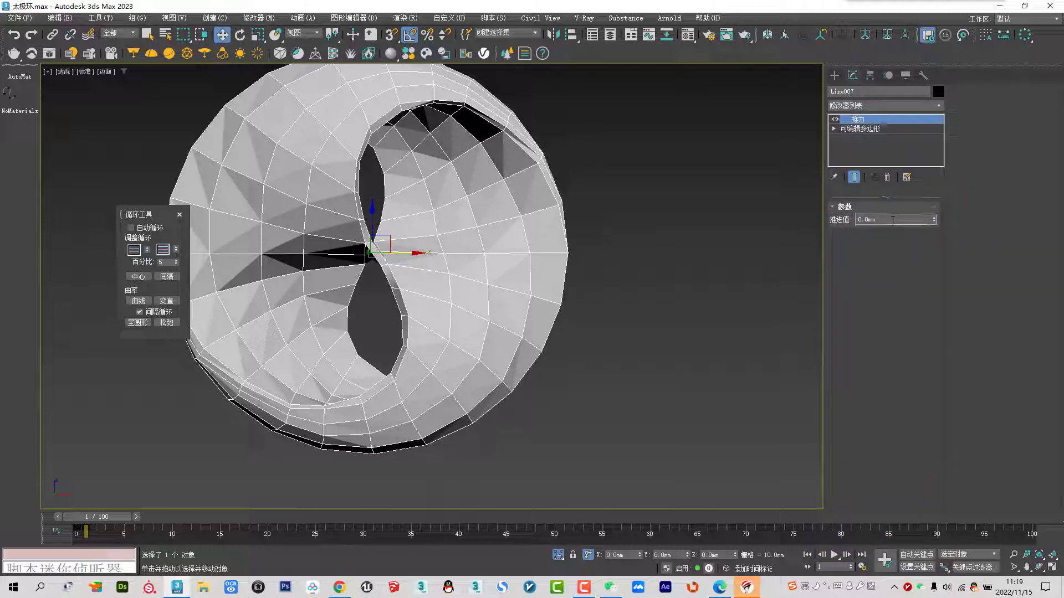
type("3")
key("Return")
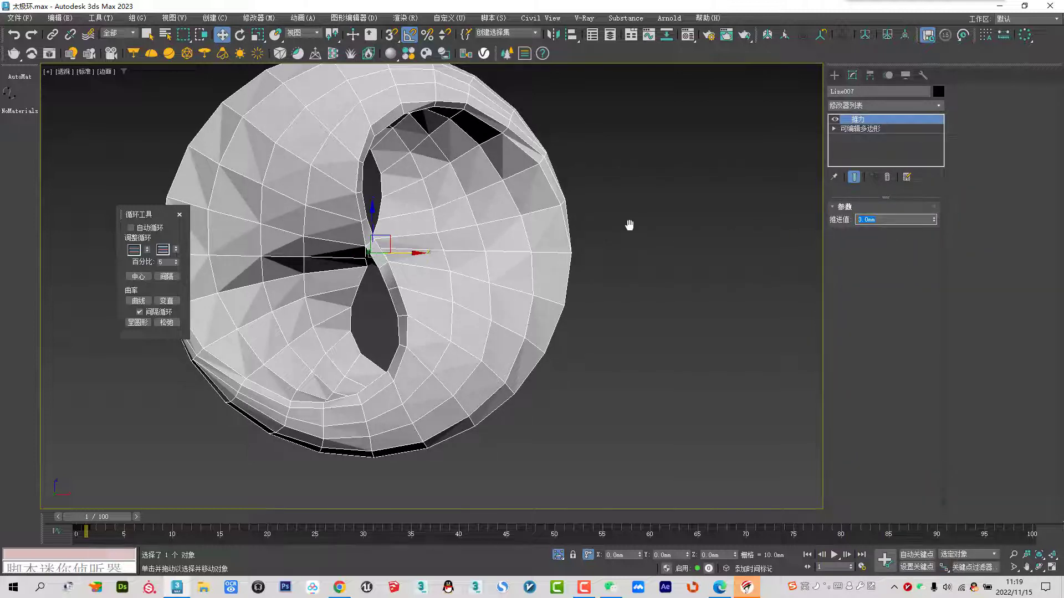
middle_click_drag(629, 224, 521, 167, "alt")
scroll(518, 170, "up", 4)
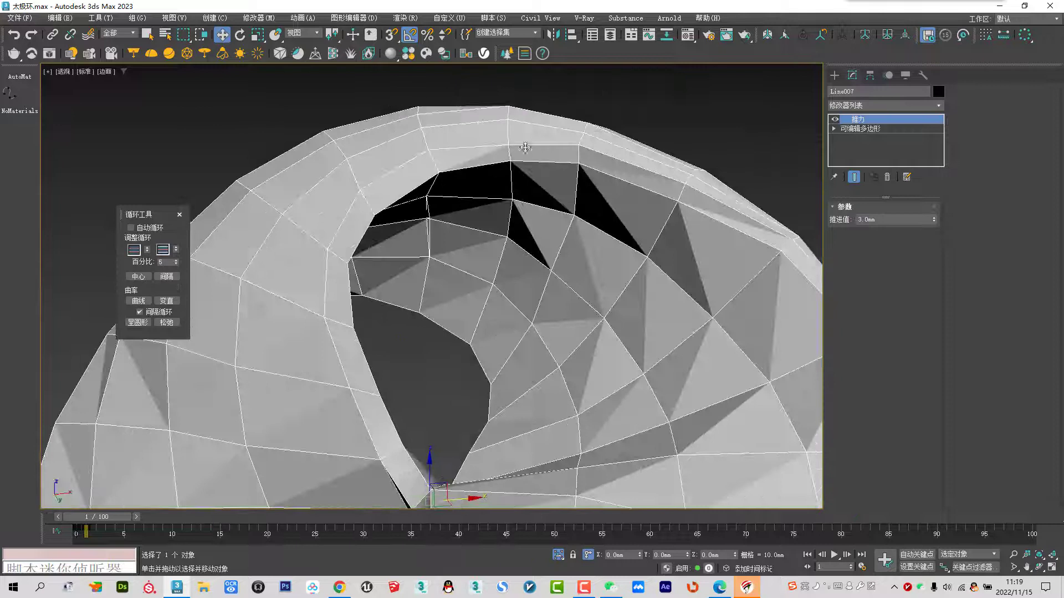
scroll(522, 152, "down", 2)
scroll(540, 145, "down", 2)
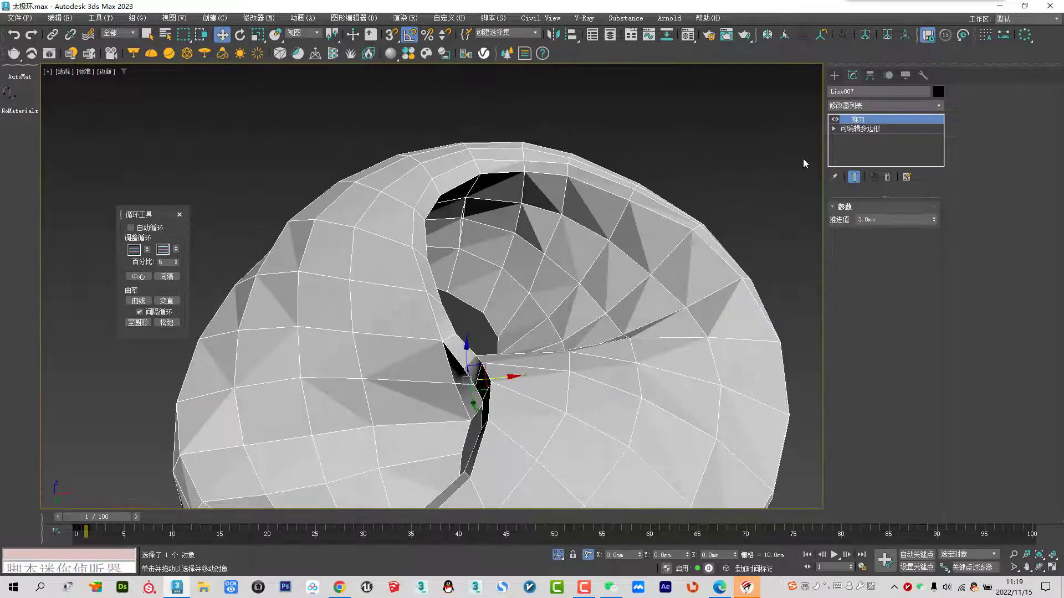
Add TurboSmooth above Push with Isoline Display on and Iterations set to 3
left_click(875, 110)
left_click(875, 232)
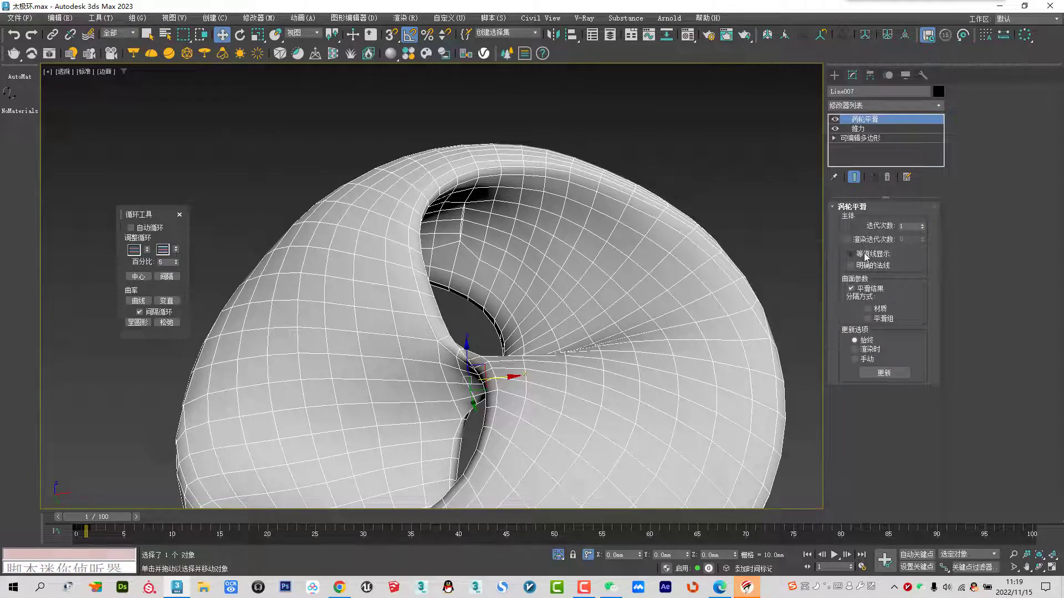
left_click(866, 255)
left_click(924, 225)
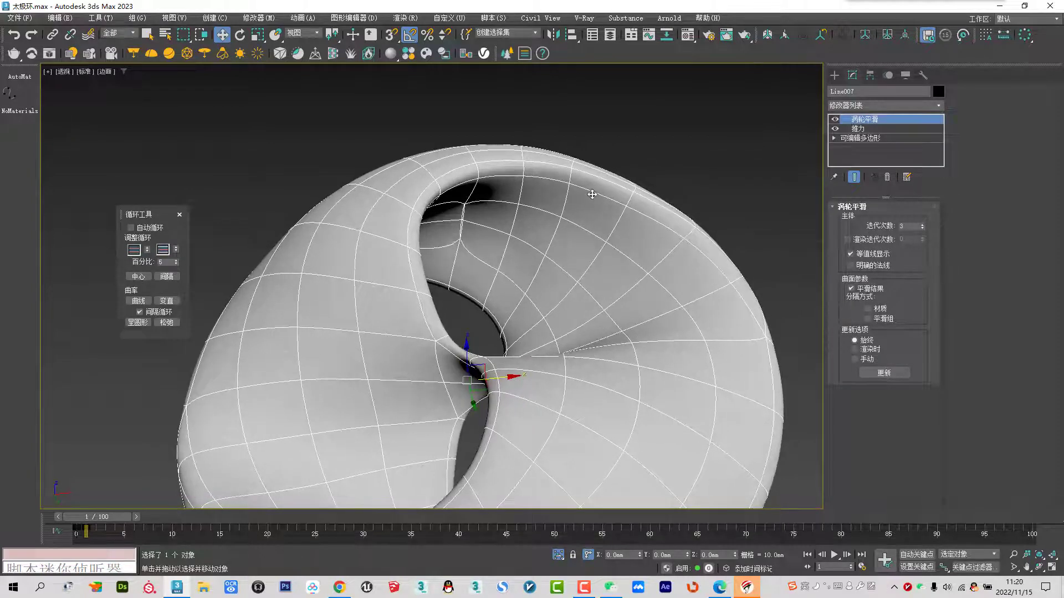
scroll(584, 224, "down", 2)
scroll(583, 224, "down", 2)
Frame the smoothed ring in the front view and deselect it
middle_click_drag(583, 224, 648, 242, "alt")
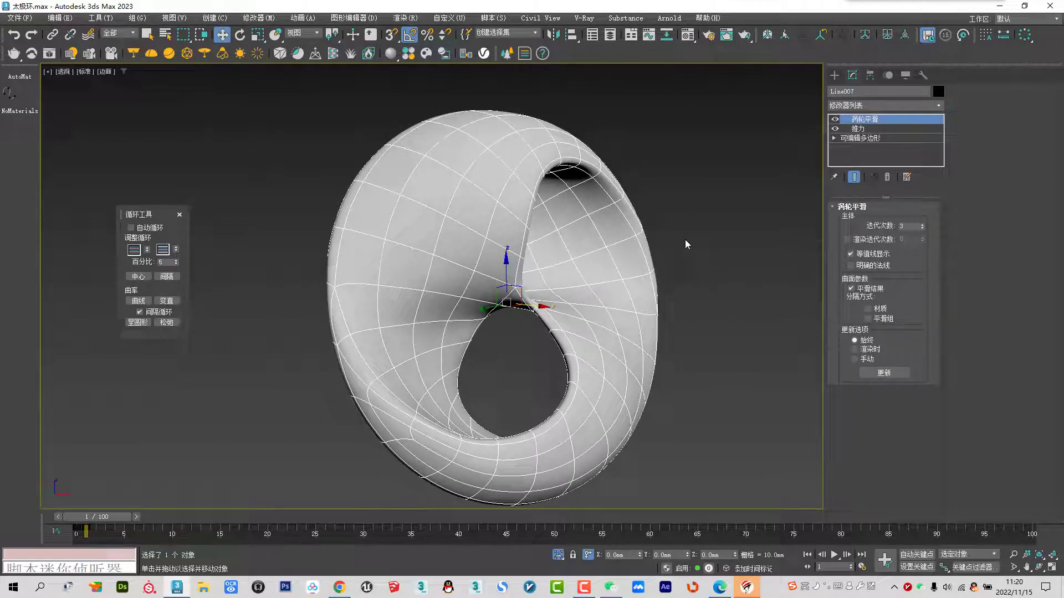
key("f")
middle_click_drag(564, 302, 558, 292)
left_click(652, 288)
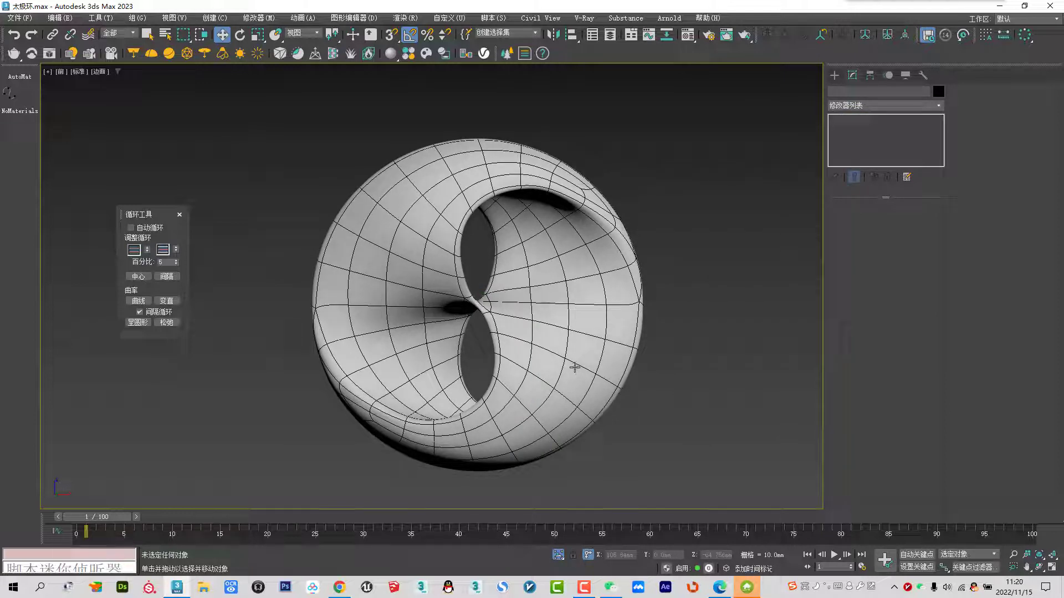
Center the reference photo in the front view behind the ring
mouse_move(487, 235)
middle_mouse_down()
mouse_move(606, 240)
mouse_move(467, 228)
middle_mouse_up()
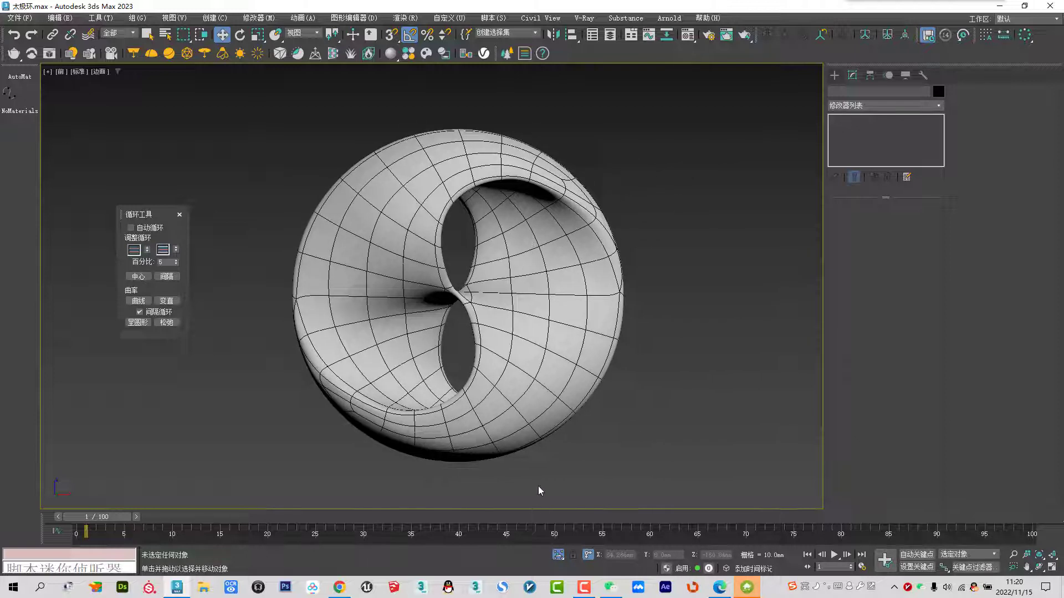
middle_click_drag(490, 302, 532, 291)
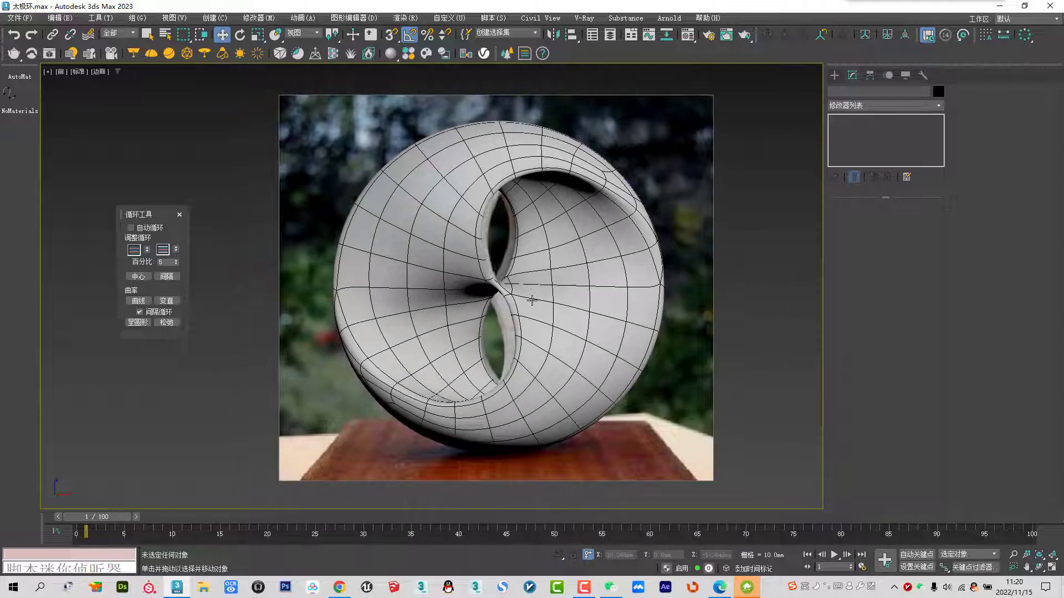
key("comma")
key("period")
scroll(378, 271, "down", 3)
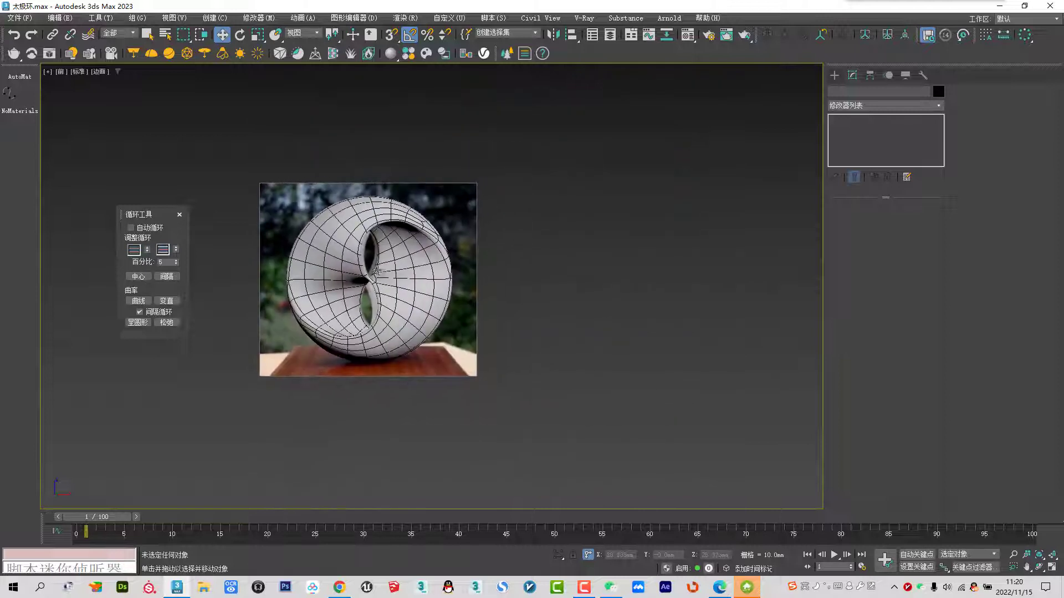
Move the ring to the right of the photo, deselect it, and close Loop Tools
right_click(394, 275)
left_click(396, 280)
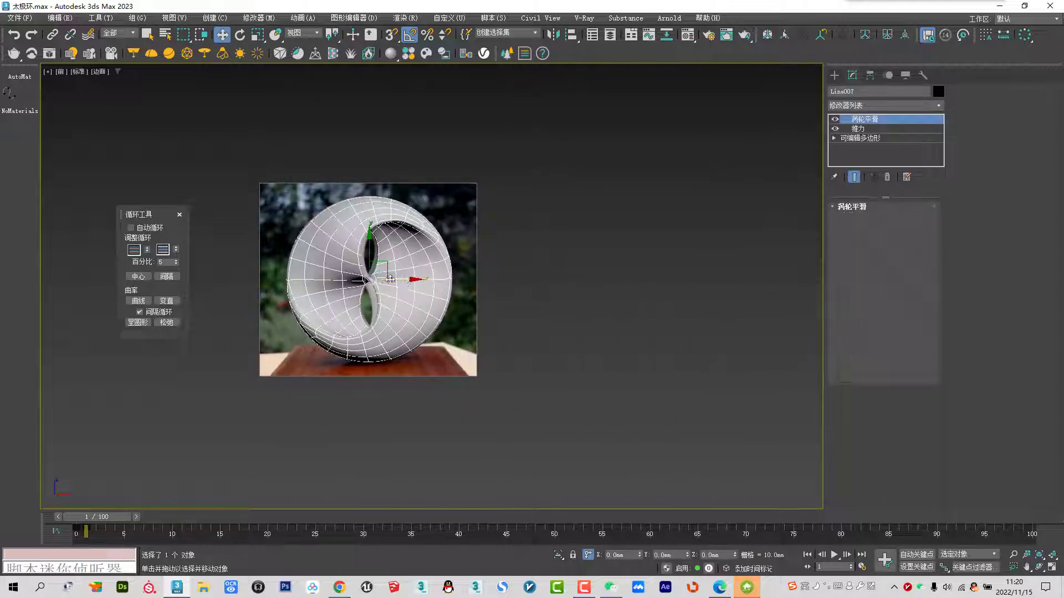
left_click_drag(405, 282, 563, 280)
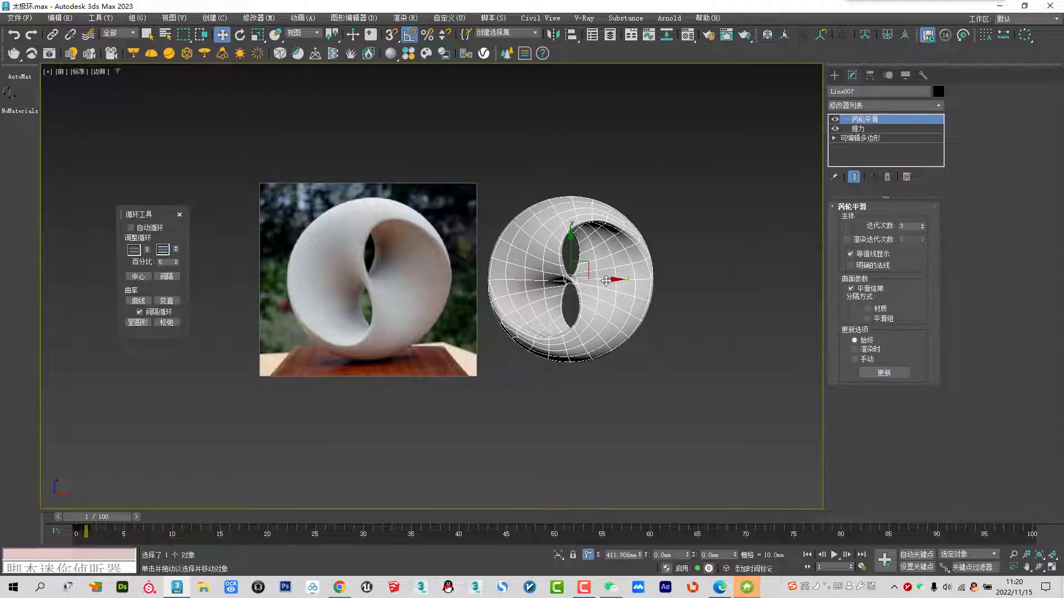
left_click(480, 333)
scroll(479, 333, "up", 3)
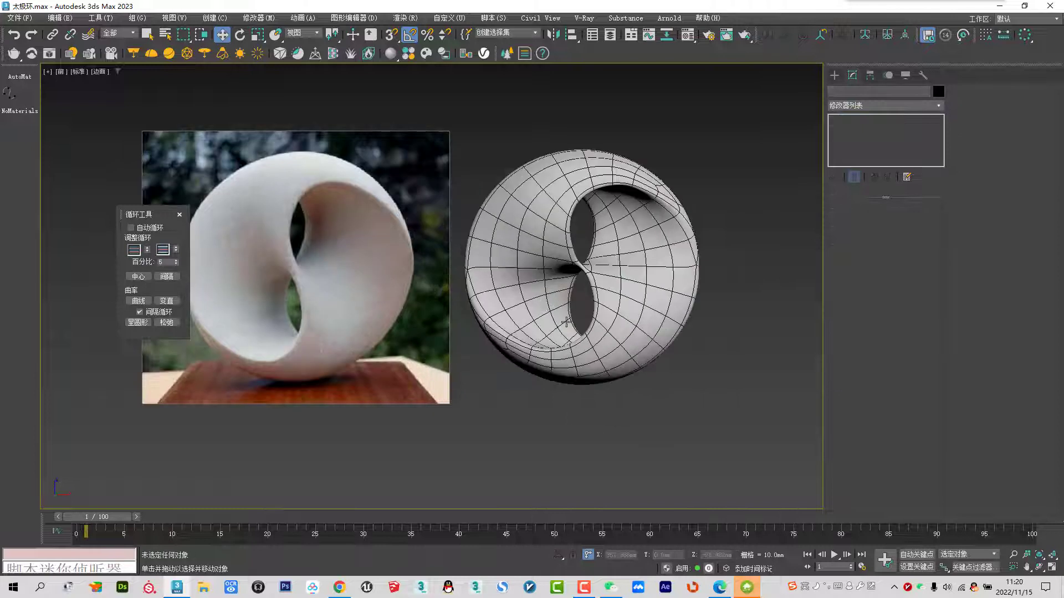
left_click(179, 215)
scroll(464, 331, "up", 2)
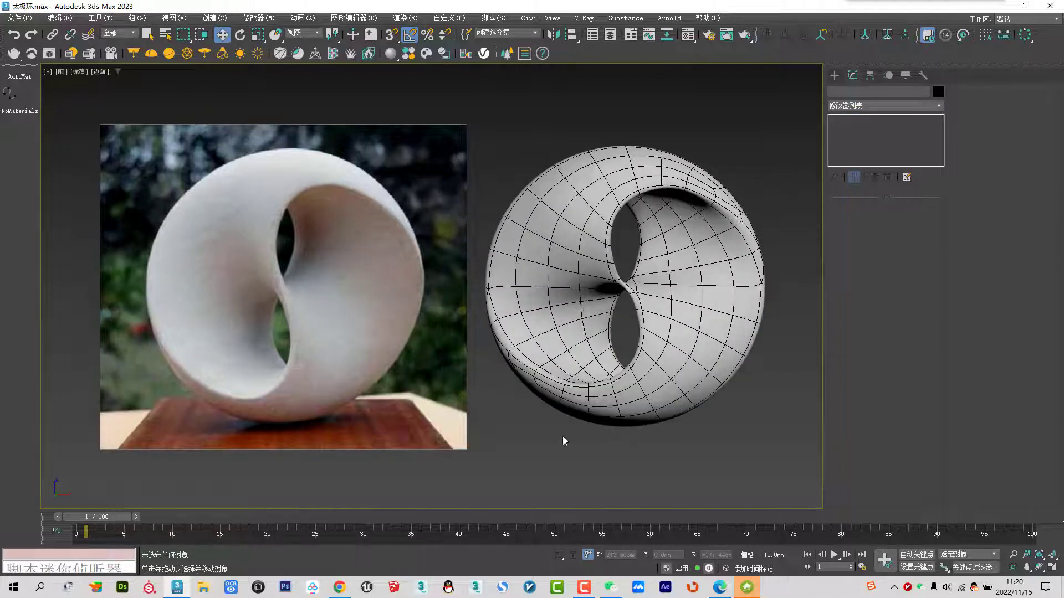